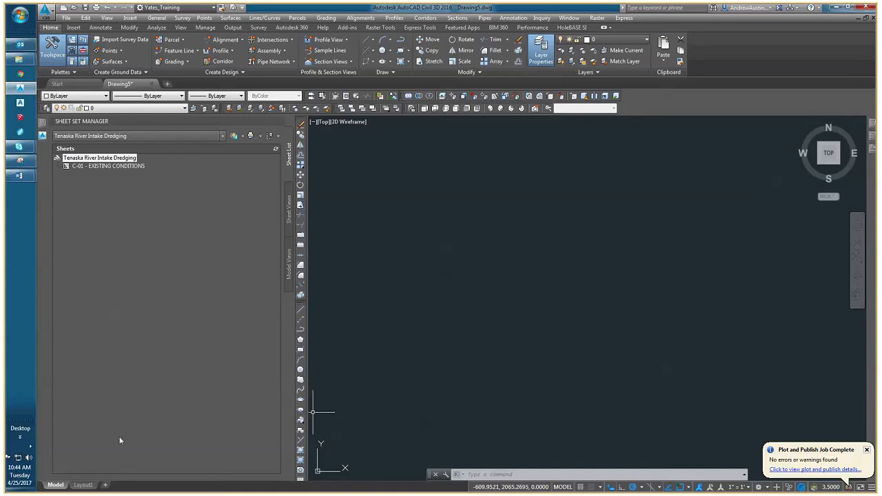
View the sheet in Layout1 and return to model space.
click(85, 485)
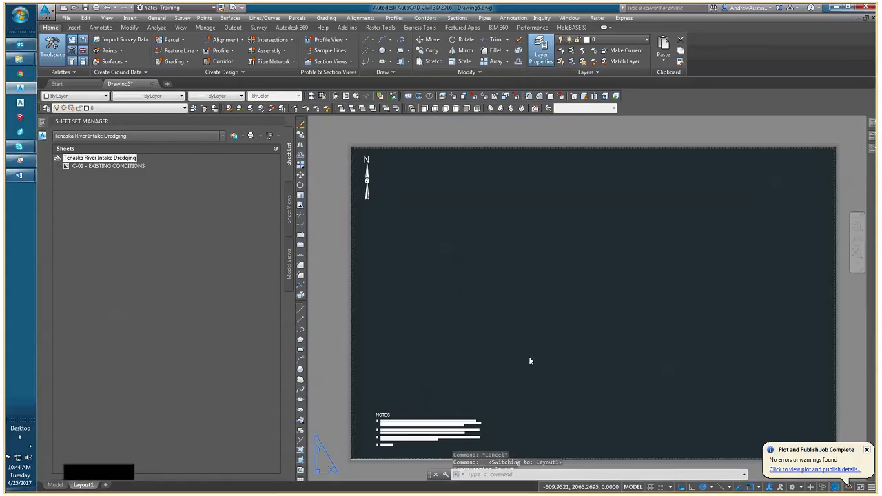
click(55, 485)
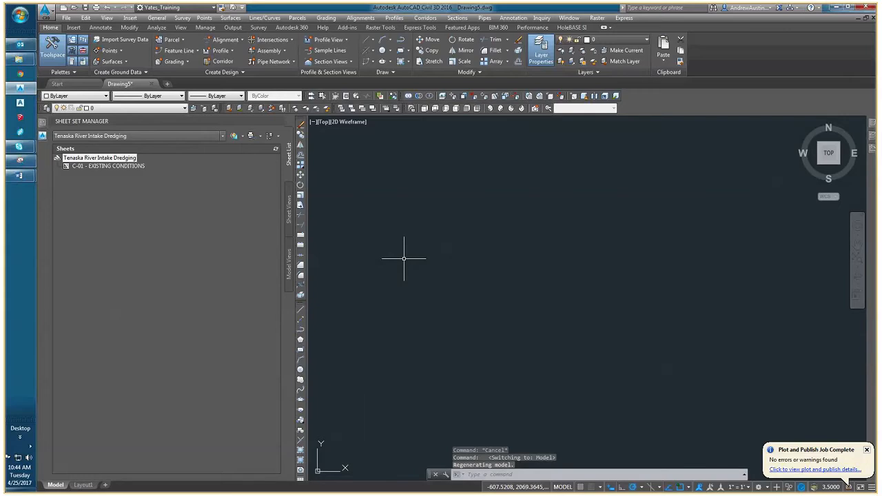
Close the Sheet Set Manager and enlarge the Toolspace palette to show more of the drawing's tree.
click(279, 121)
mouse_move(43, 136)
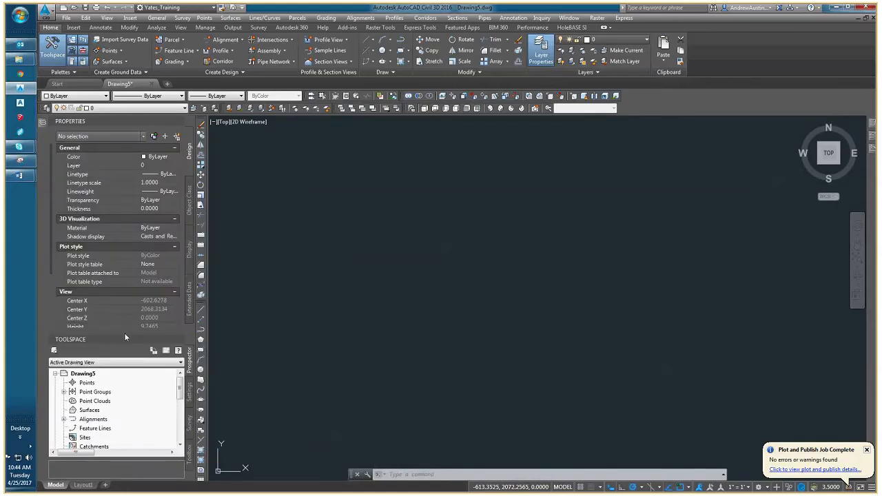
drag(125, 334, 125, 280)
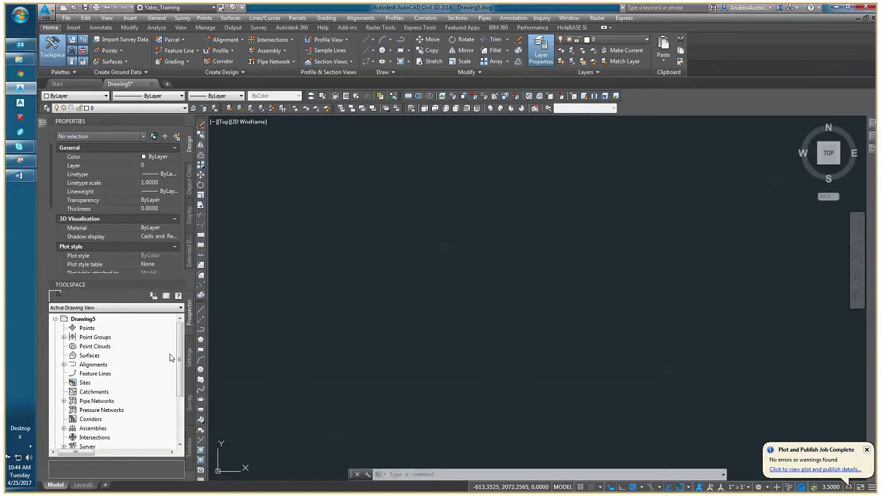
Start setting the data shortcuts working folder and browse to 2017, Greensboro, 17C21001_00_Carvers_Creek_LVF_Dam, 03-SE Products on the G: drive.
scroll(181, 402, down, 3)
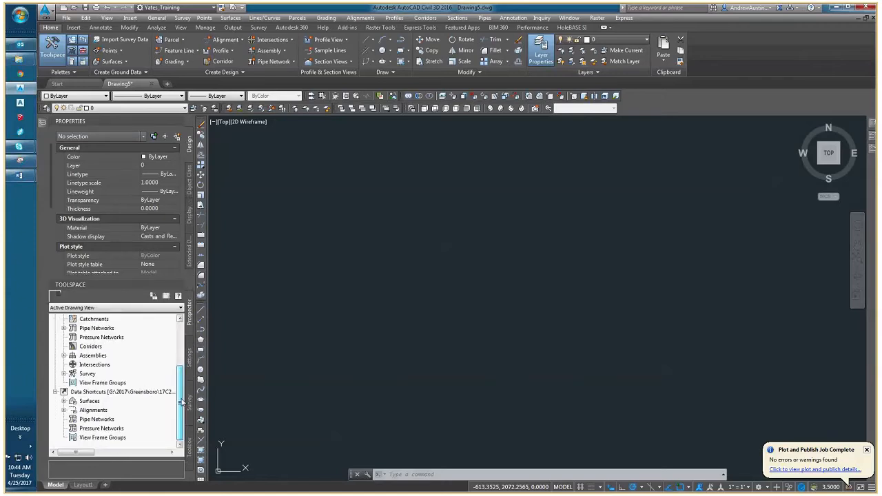
right_click(120, 394)
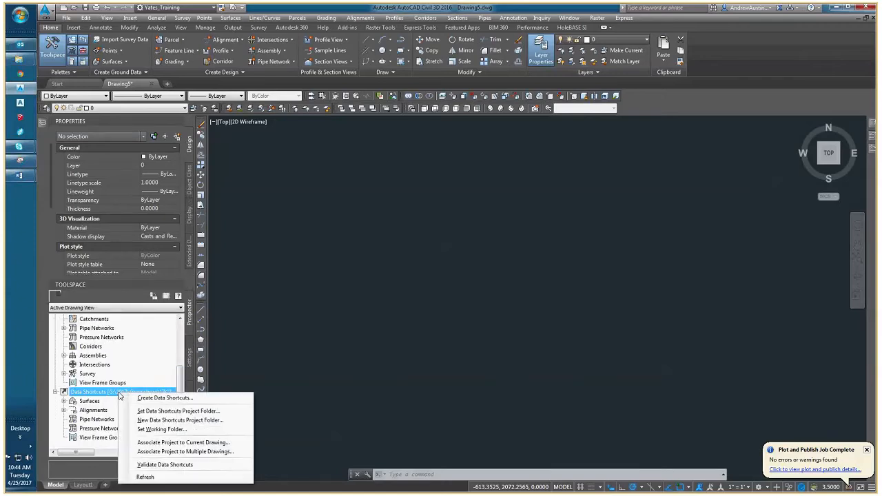
click(164, 431)
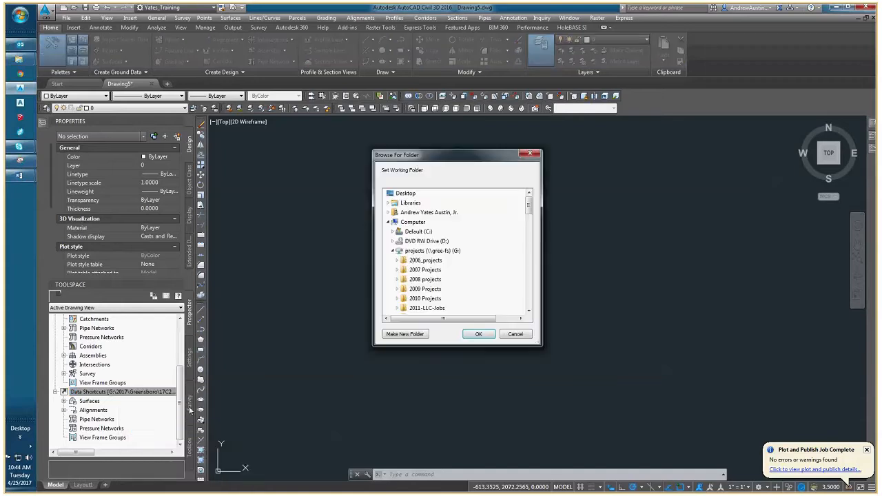
scroll(424, 292, down, 2)
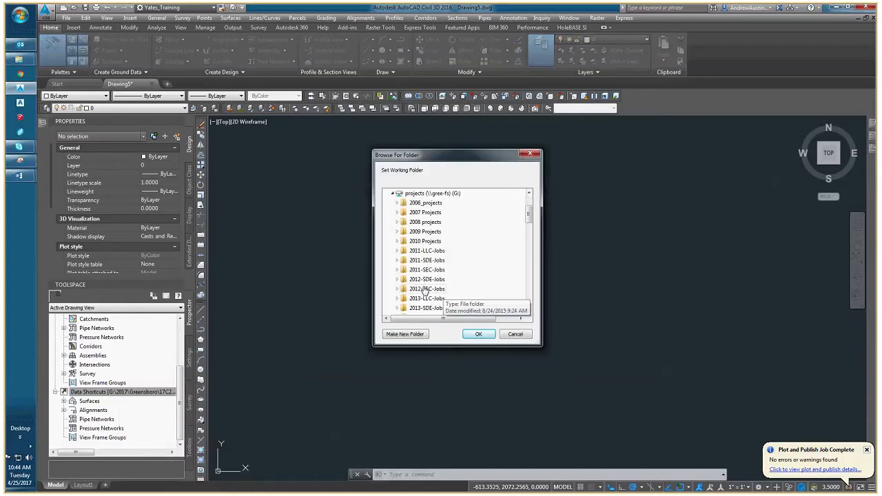
scroll(424, 292, down, 4)
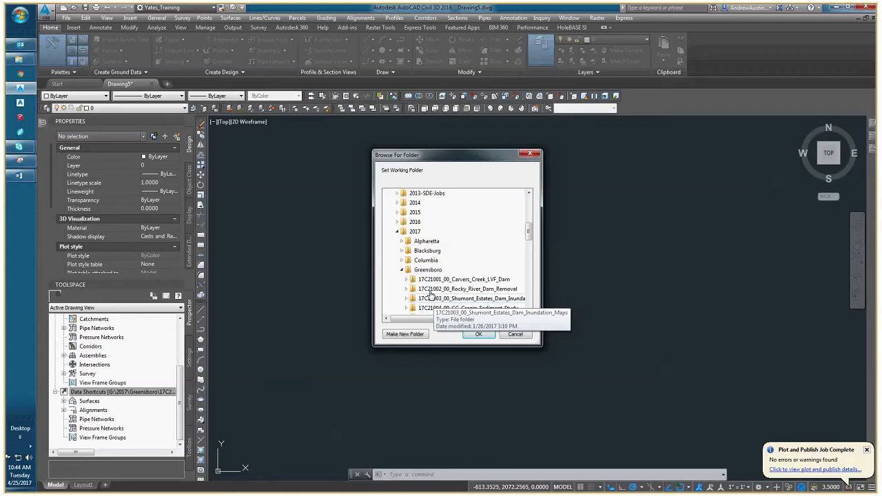
scroll(429, 295, down, 2)
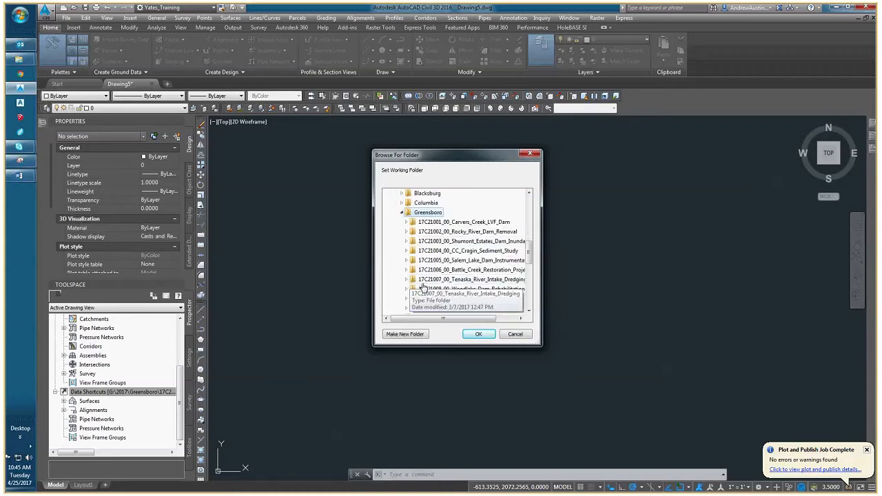
scroll(423, 287, up, 1)
scroll(418, 256, up, 2)
scroll(431, 276, down, 3)
scroll(439, 252, up, 2)
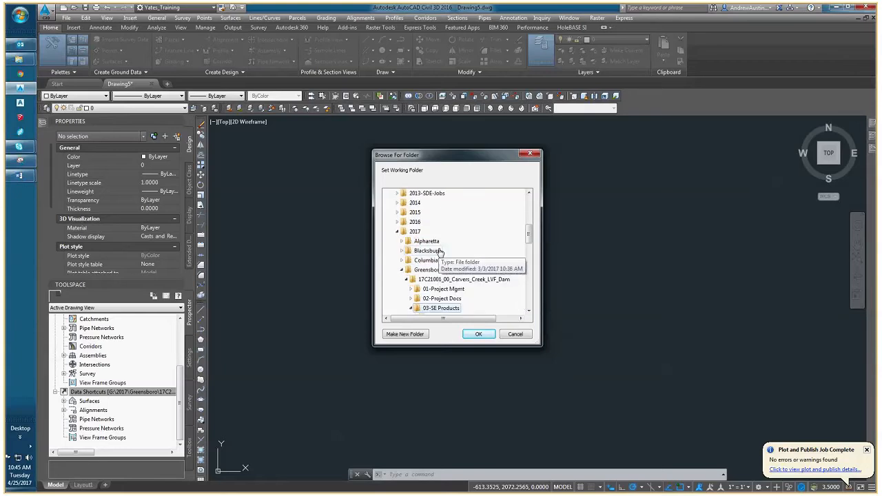
scroll(440, 253, down, 4)
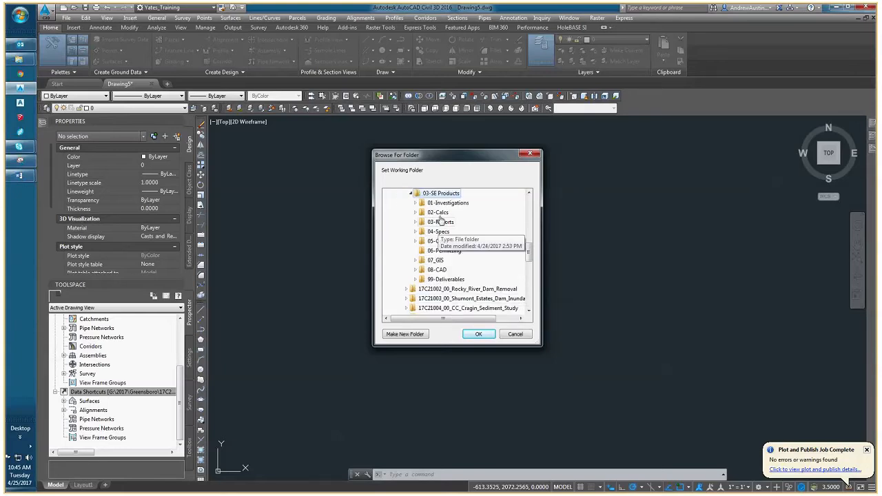
Choose the DRAWINGS folder inside 08-CAD as the data shortcuts working folder.
double_click(439, 270)
scroll(447, 279, down, 1)
double_click(445, 253)
scroll(444, 252, up, 2)
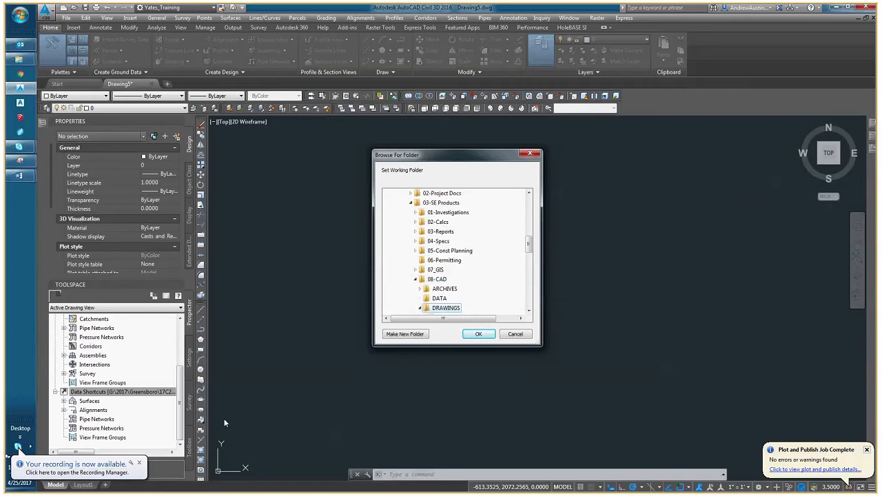
click(139, 463)
click(476, 333)
Expand the Surfaces and Centerline Alignments collections under Data Shortcuts.
scroll(164, 395, down, 2)
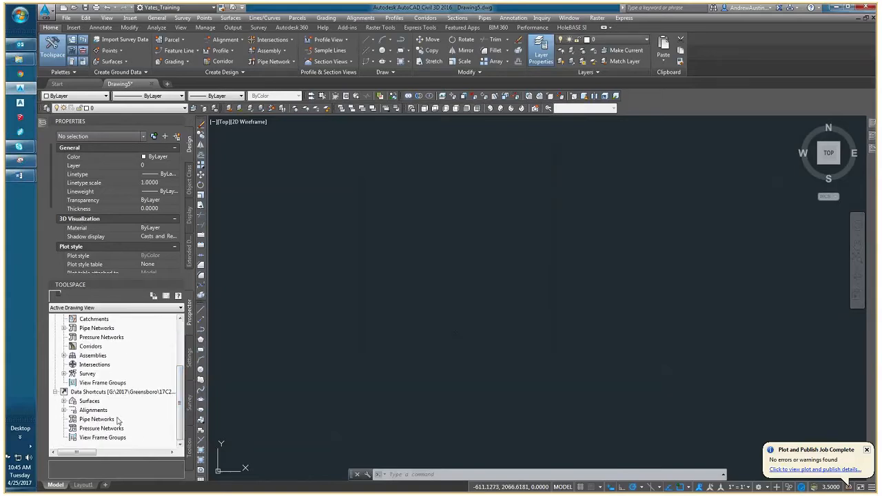
click(63, 401)
scroll(69, 417, down, 1)
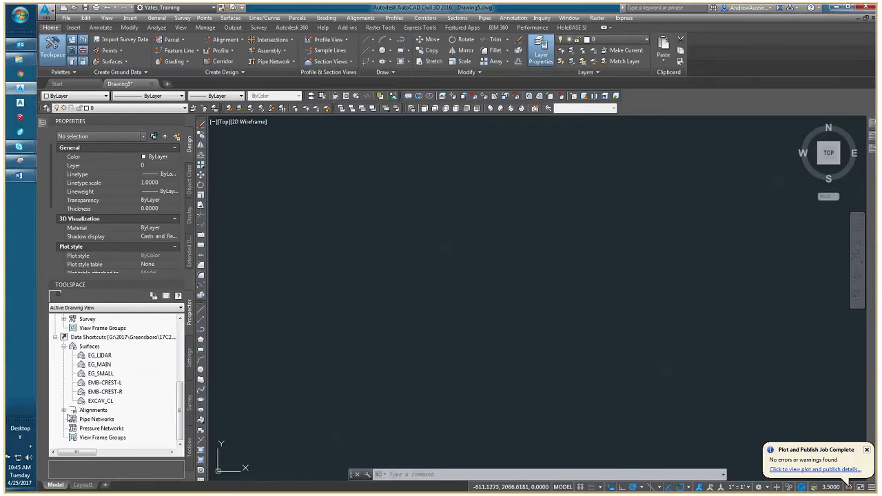
click(64, 410)
click(72, 373)
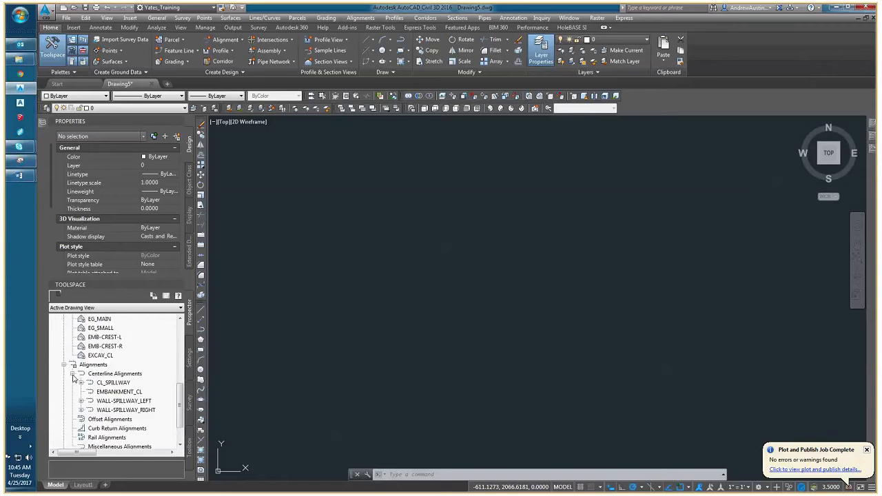
Review the surface data shortcuts one by one, from EG_LIDAR down to EXCAV_CL.
scroll(83, 381, up, 2)
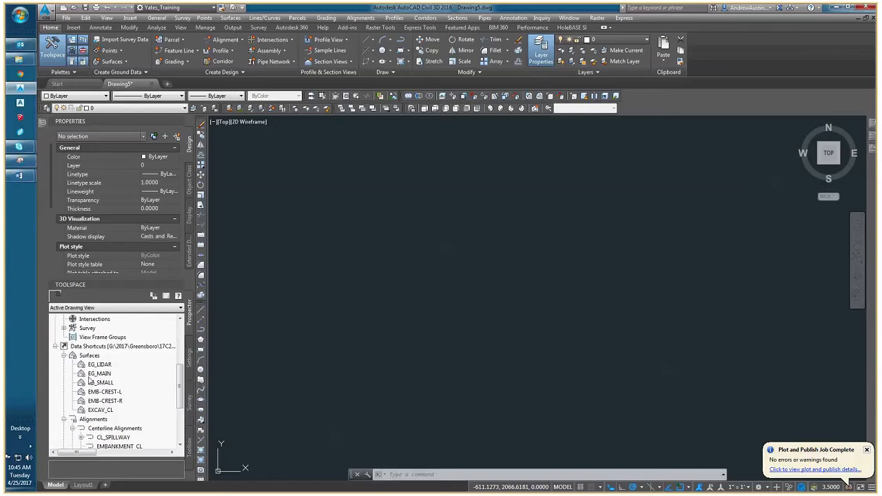
click(98, 366)
click(100, 373)
click(105, 383)
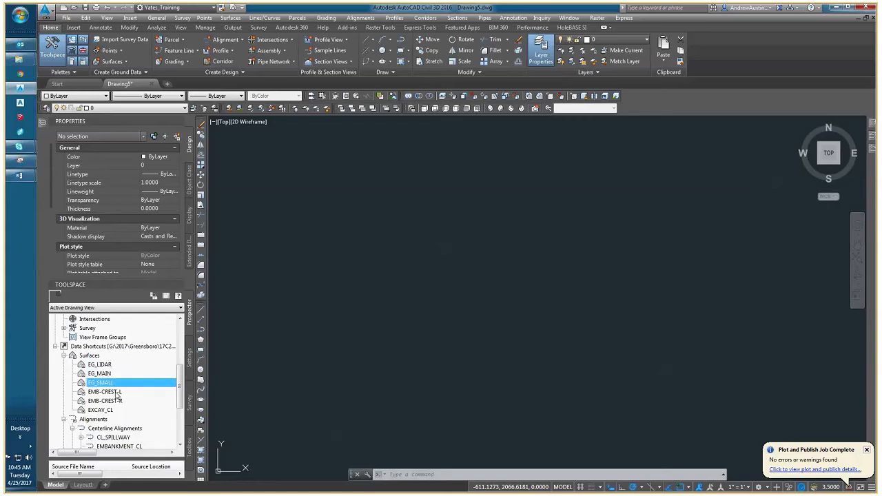
click(115, 400)
click(103, 364)
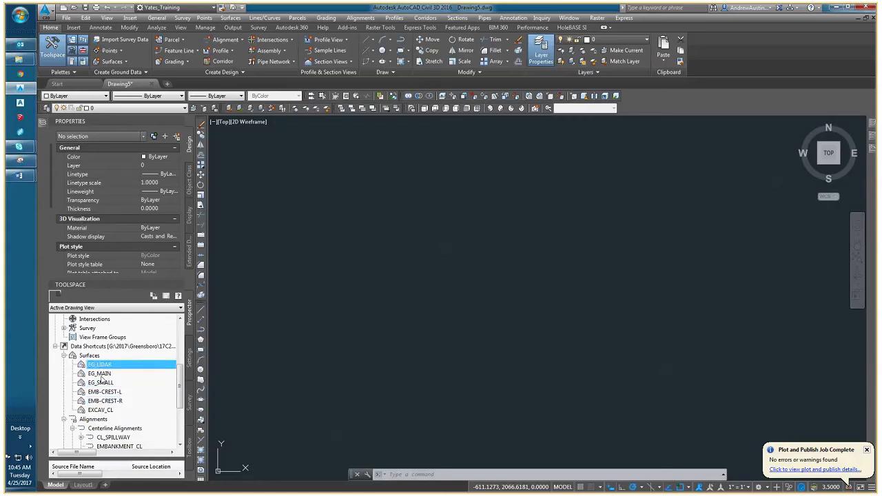
click(101, 374)
click(104, 383)
click(102, 392)
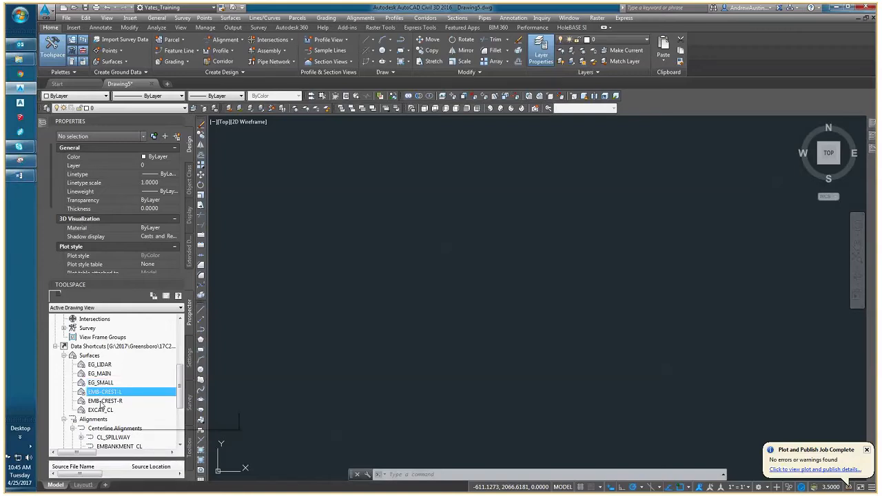
click(110, 401)
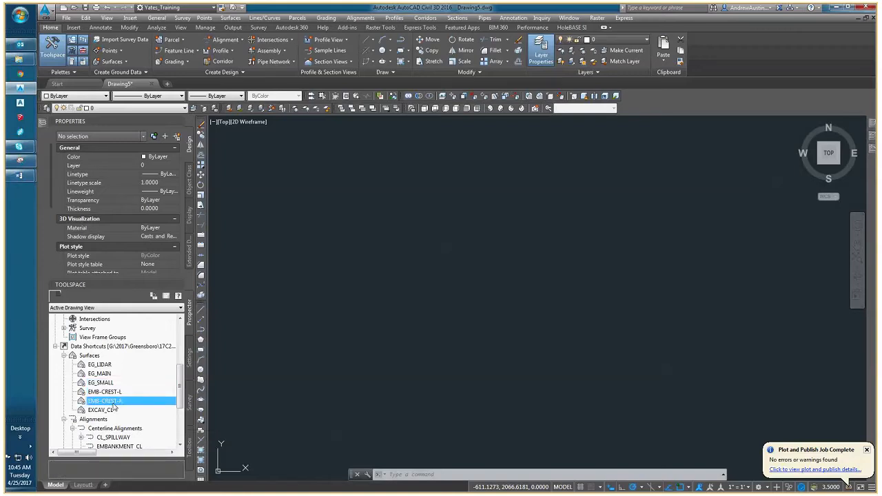
click(110, 410)
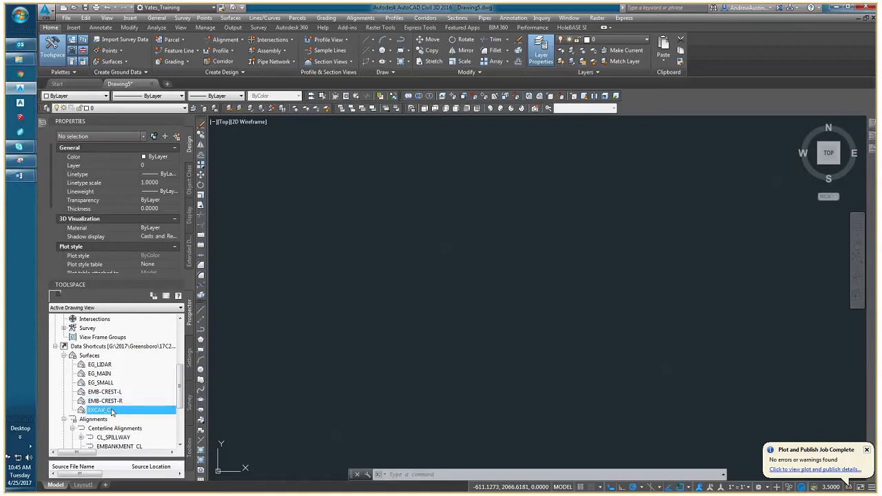
Review the centerline alignment data shortcuts, including the spillway walls and EMBANKMENT_CL.
scroll(118, 406, down, 1)
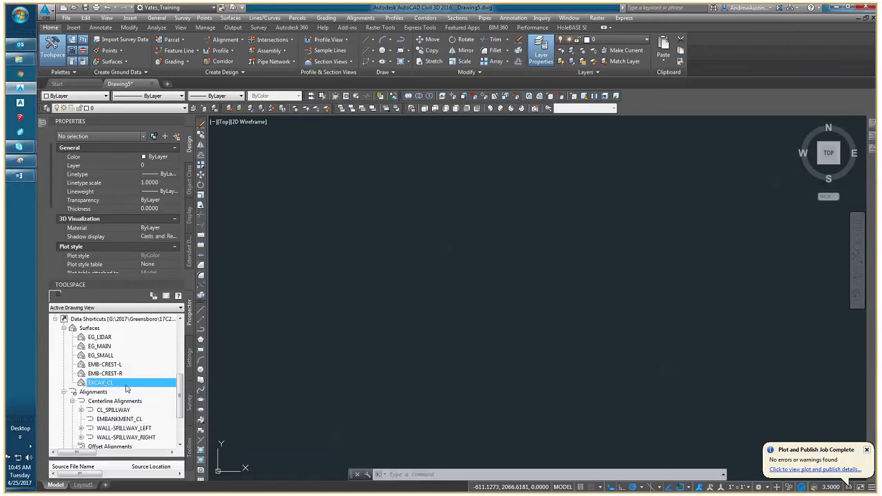
scroll(124, 387, down, 1)
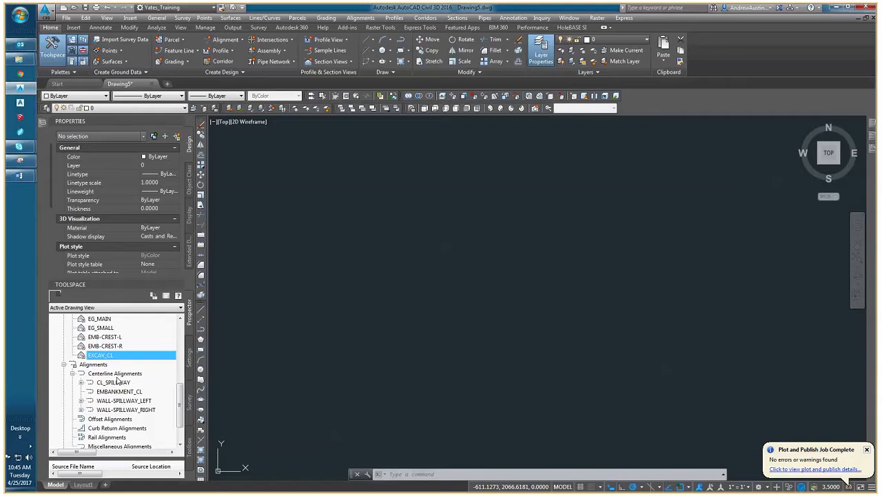
scroll(115, 375, down, 1)
click(102, 358)
click(105, 374)
click(106, 384)
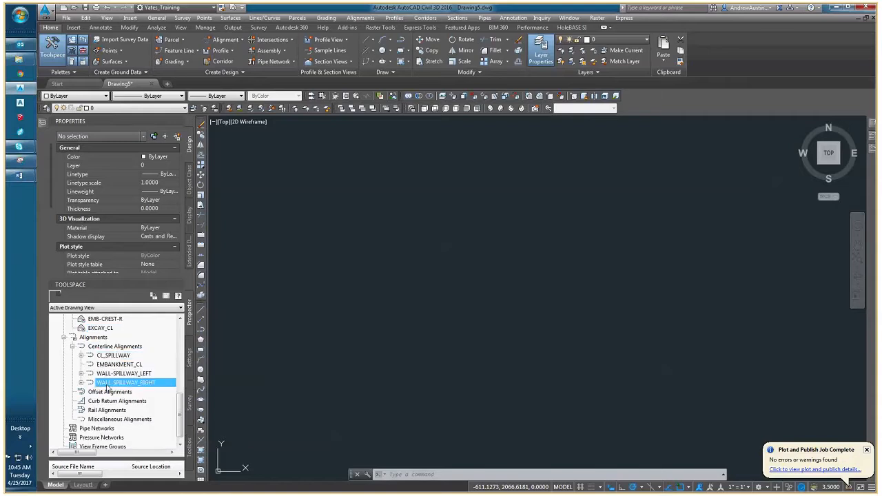
click(114, 365)
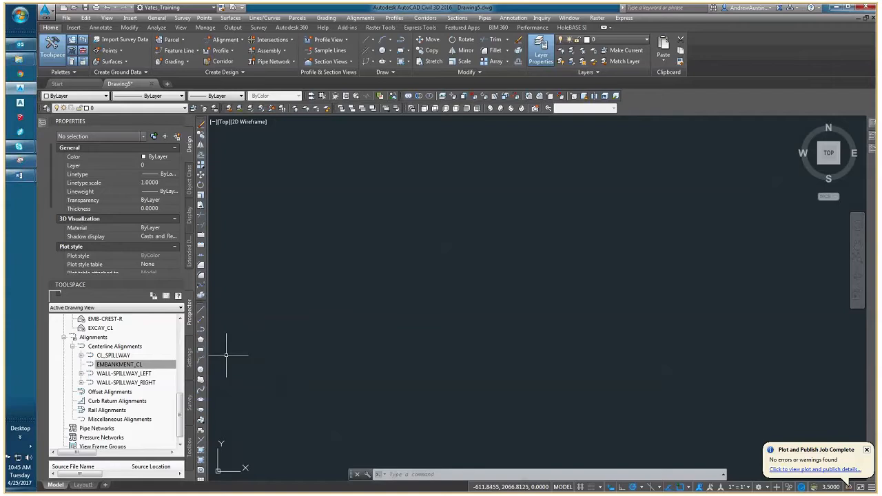
Create a reference to the EG_LIDAR surface in the drawing with the style Contours 2' and 10' (Existing).
scroll(103, 359, up, 3)
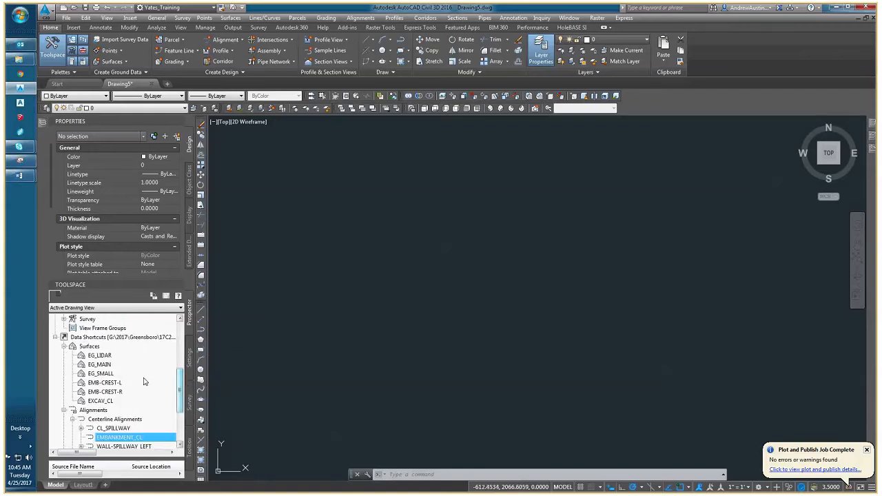
right_click(104, 357)
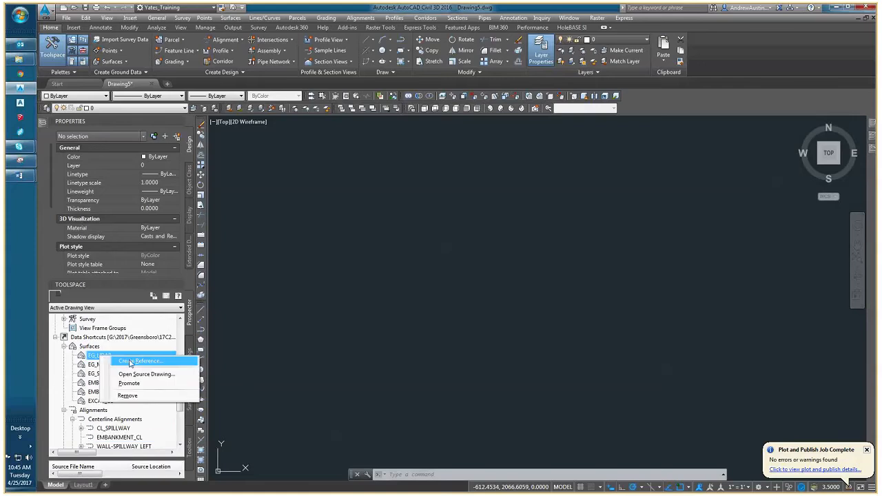
click(129, 361)
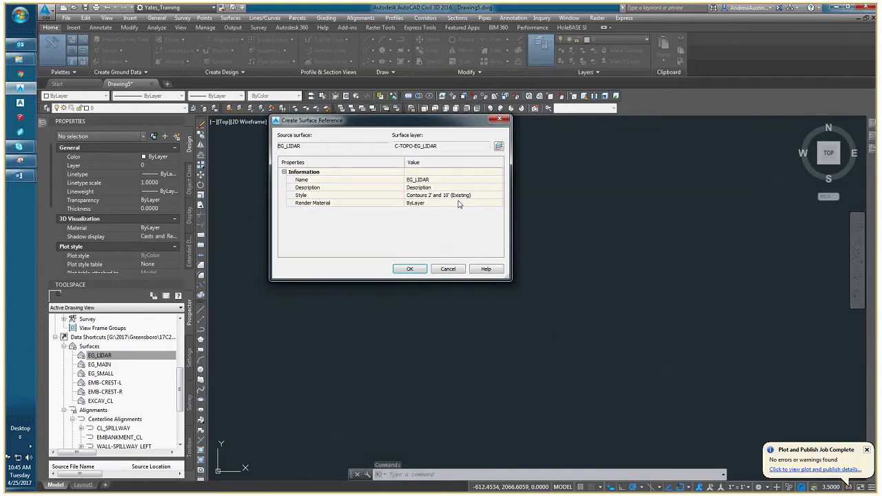
click(416, 270)
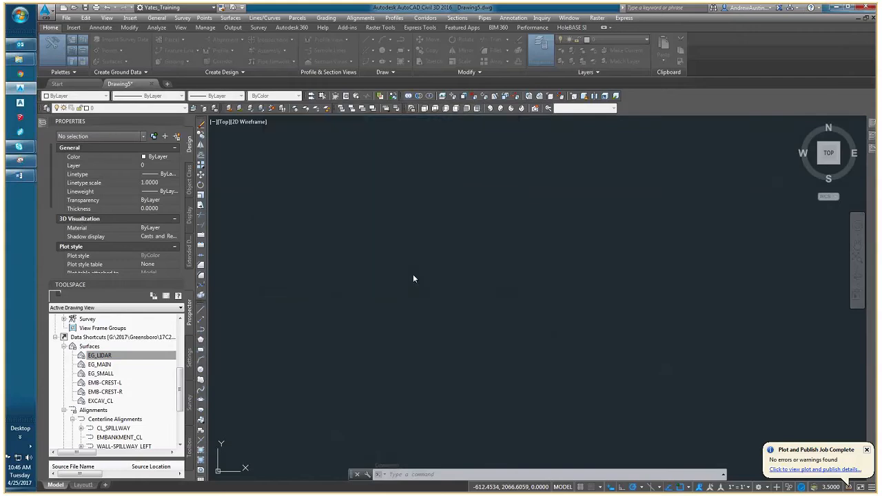
Create a reference to the EG_MAIN surface with the style Contours 2' and 10' (Existing), and display the drawing's full extents.
right_click(121, 366)
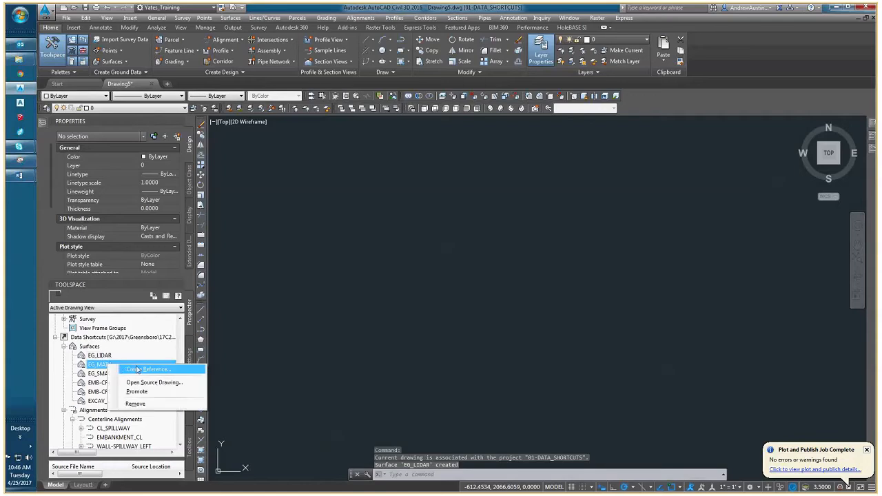
click(135, 370)
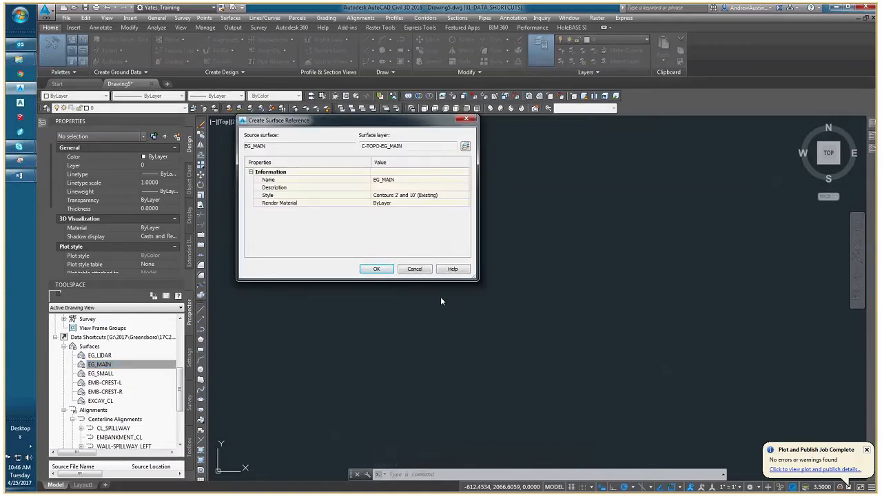
click(377, 268)
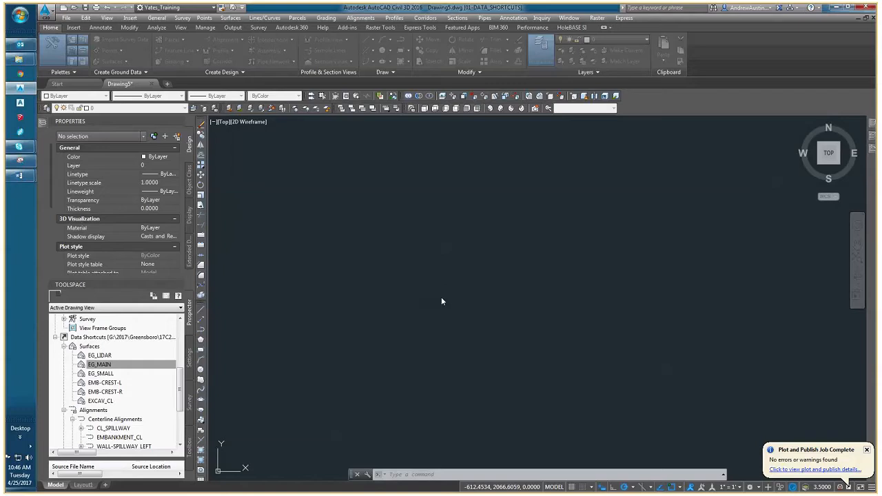
click(435, 299)
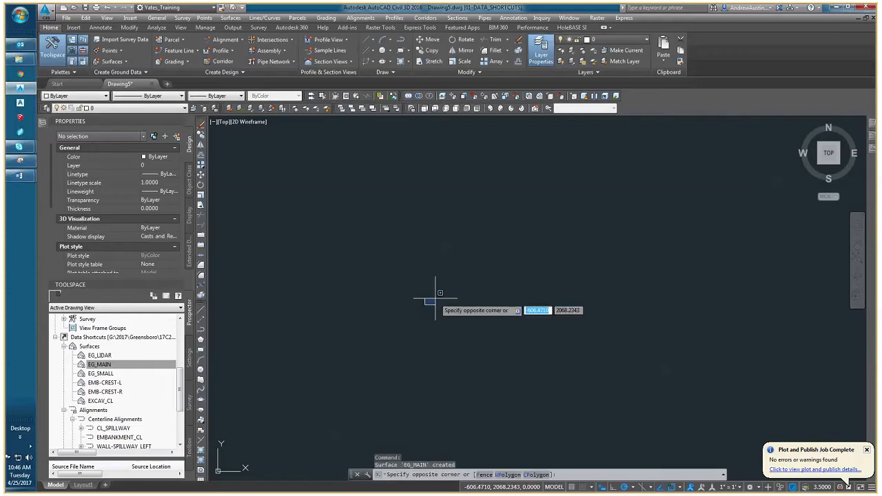
middle_click(448, 297)
middle_click(448, 298)
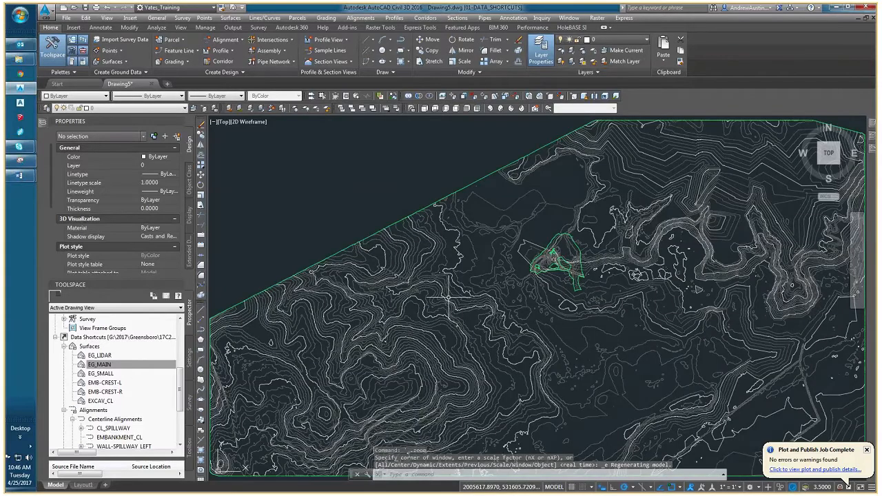
Inspect the two referenced surfaces in the drawing by selecting EG_LIDAR and EG_MAIN individually around the dam site, clearing each selection.
scroll(448, 298, down, 3)
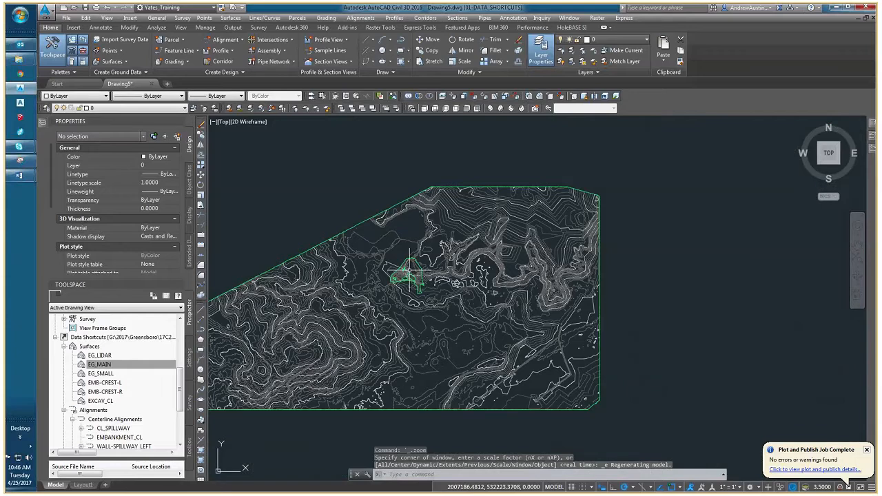
scroll(410, 267, up, 2)
scroll(477, 282, up, 2)
click(412, 230)
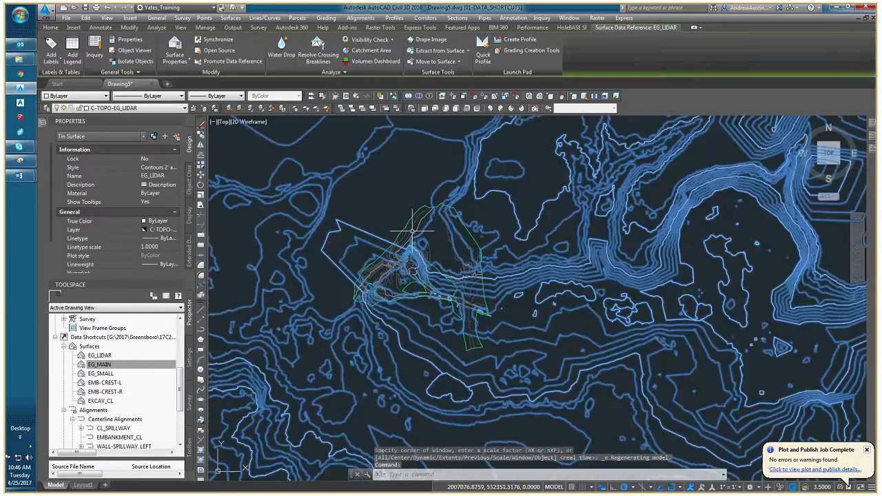
key(Escape)
scroll(412, 231, up, 4)
click(425, 333)
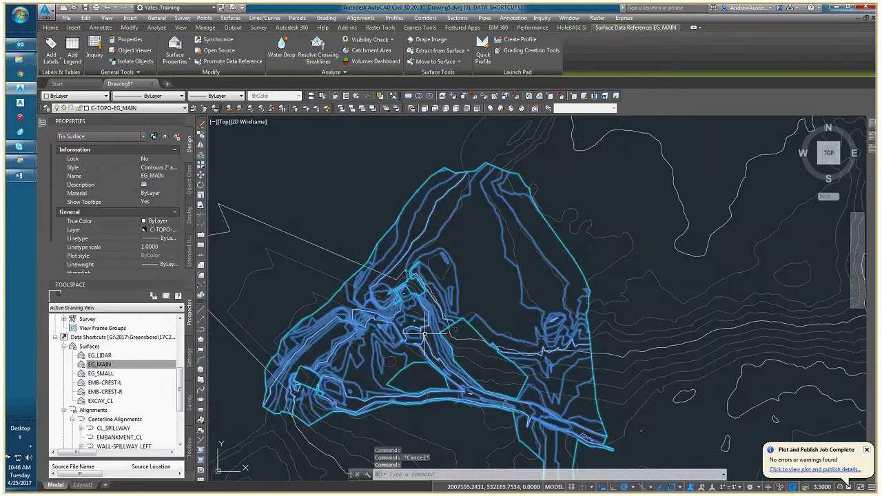
key(Escape)
Examine how the EG_MAIN area fits within the surrounding EG_LIDAR contours, both close up and across the whole site.
middle_drag(393, 335, 425, 318)
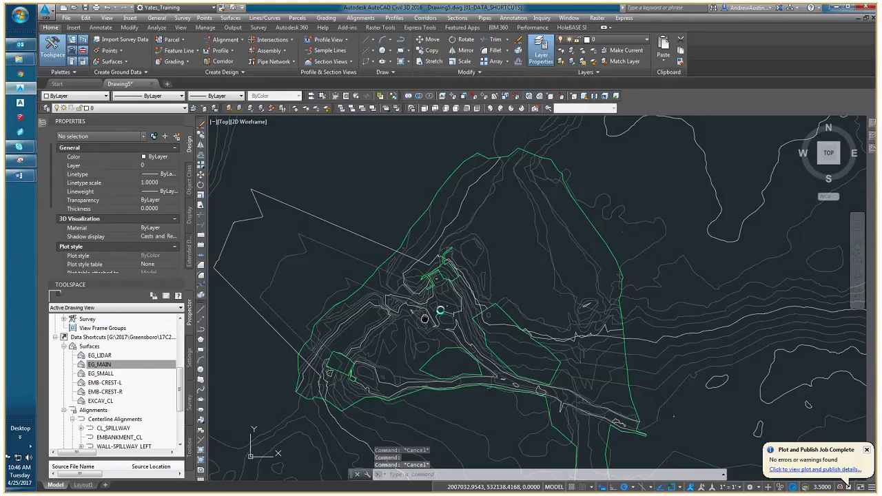
scroll(425, 318, down, 2)
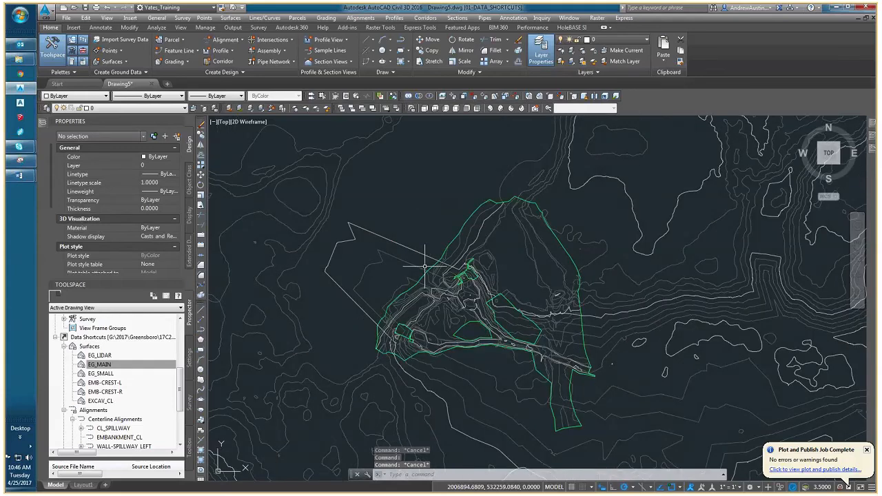
scroll(425, 276, down, 4)
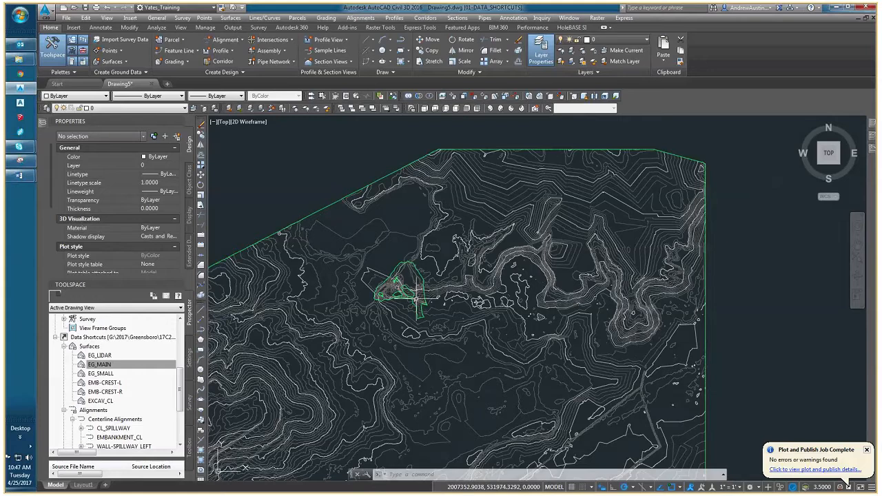
scroll(428, 294, down, 1)
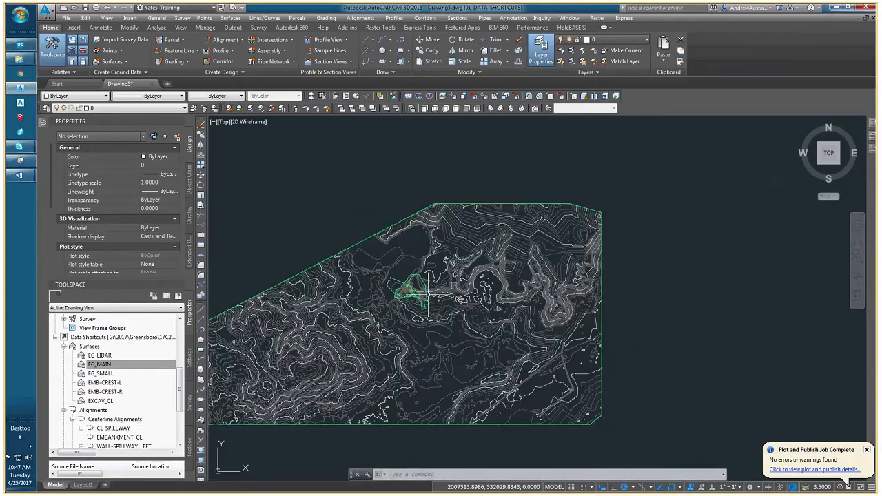
mouse_move(427, 294)
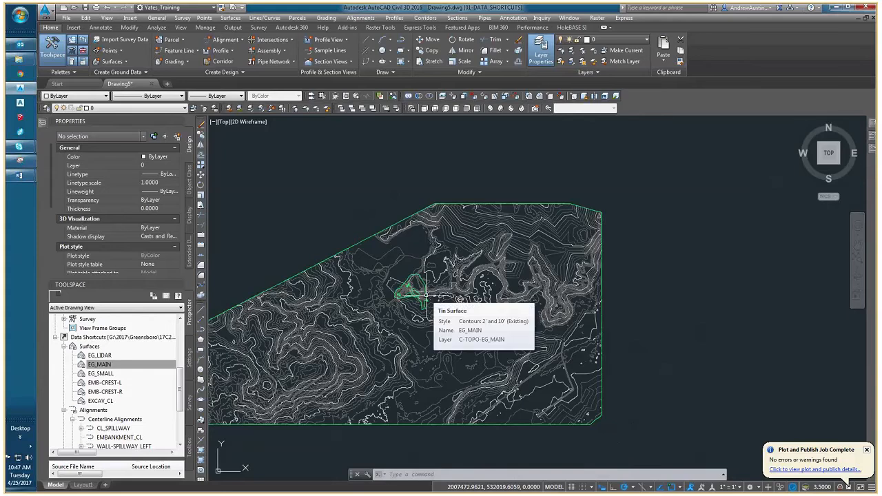
scroll(426, 294, up, 2)
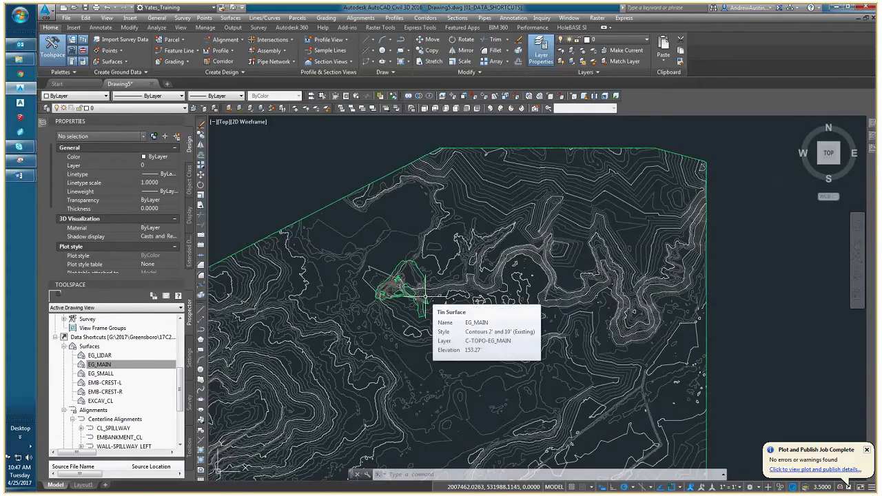
scroll(386, 274, up, 2)
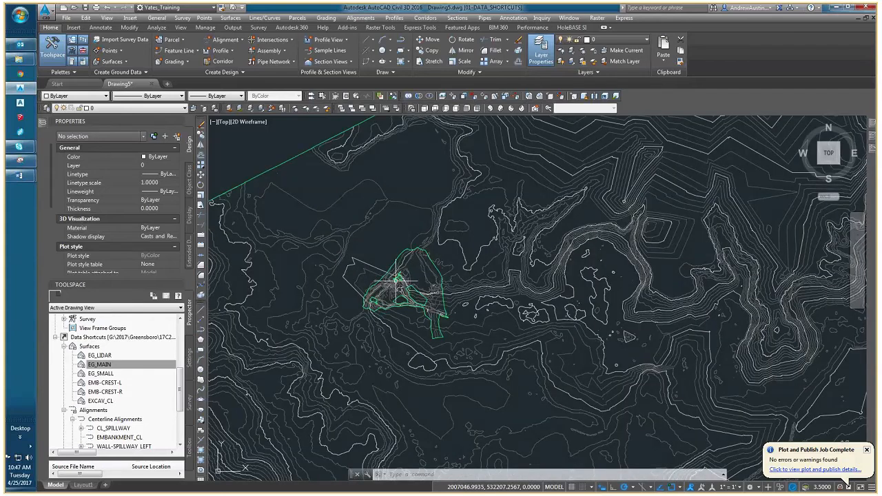
scroll(396, 279, up, 2)
middle_drag(366, 278, 350, 265)
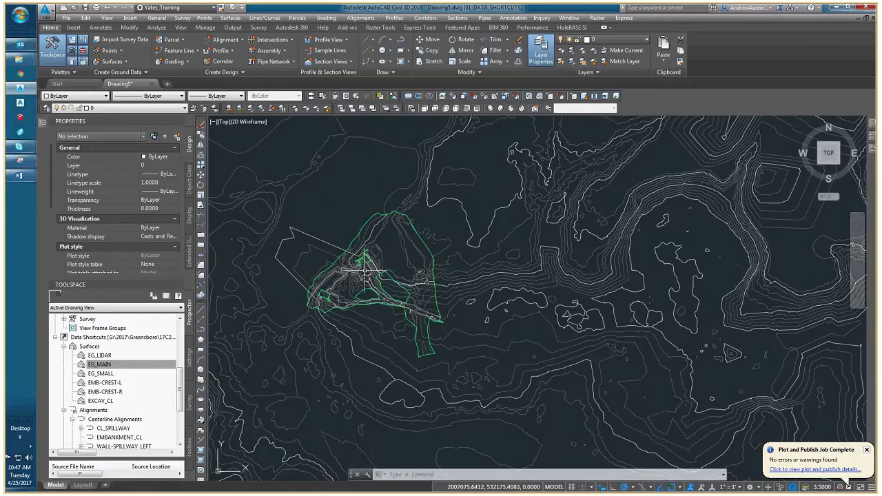
scroll(357, 274, up, 2)
middle_drag(357, 273, 375, 272)
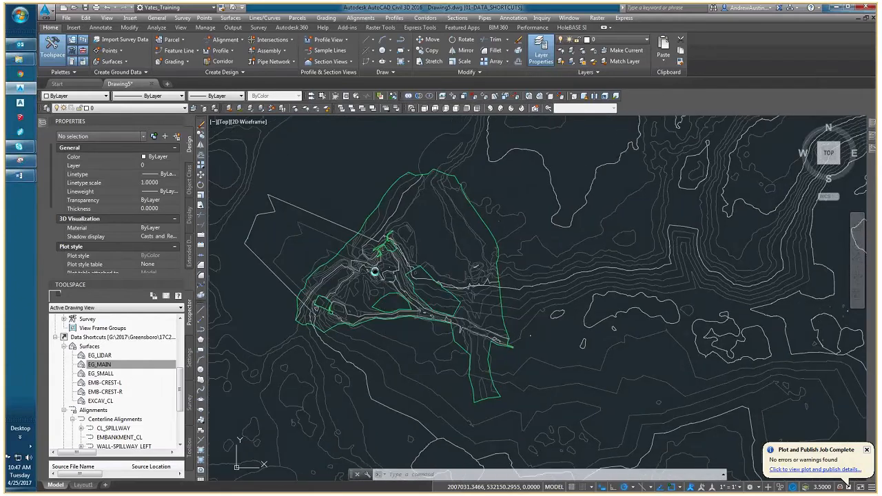
scroll(375, 272, down, 2)
scroll(377, 271, up, 2)
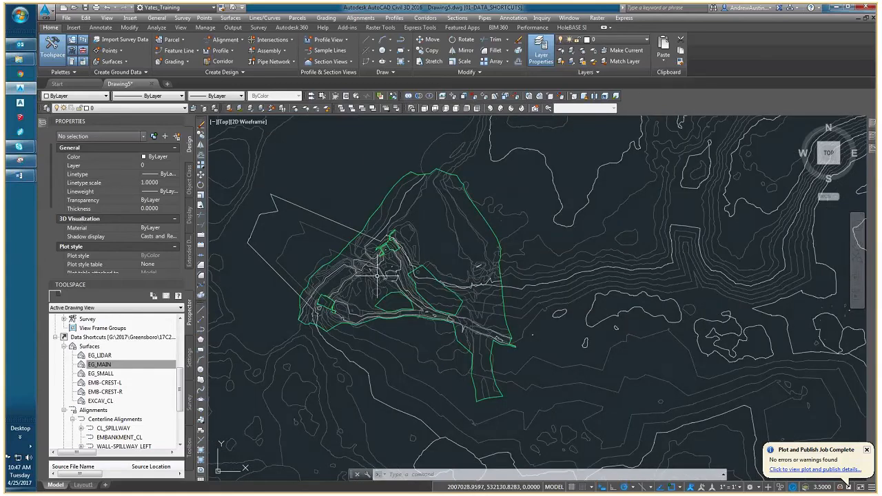
mouse_move(370, 263)
scroll(423, 303, down, 2)
scroll(423, 303, down, 2)
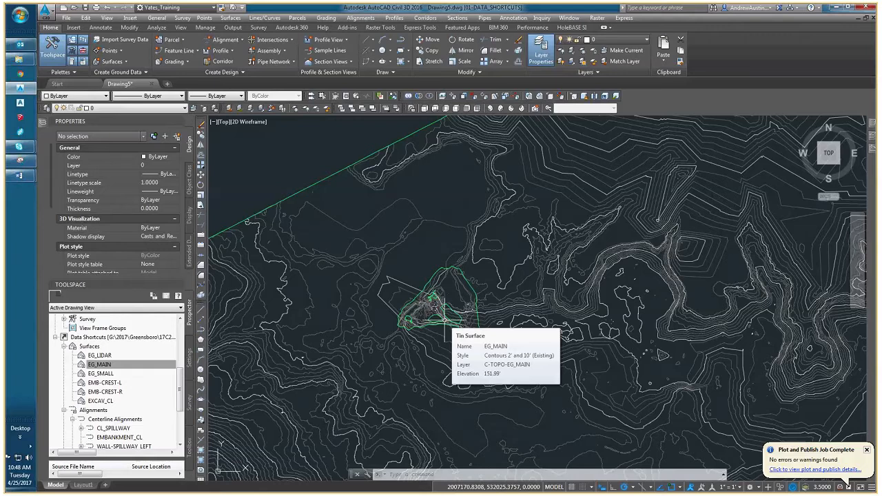
scroll(481, 327, down, 2)
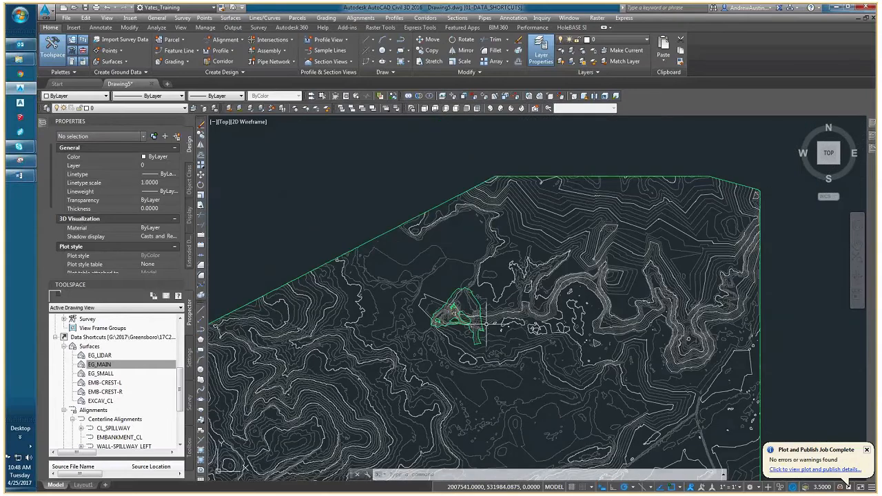
scroll(373, 314, down, 2)
scroll(400, 325, up, 2)
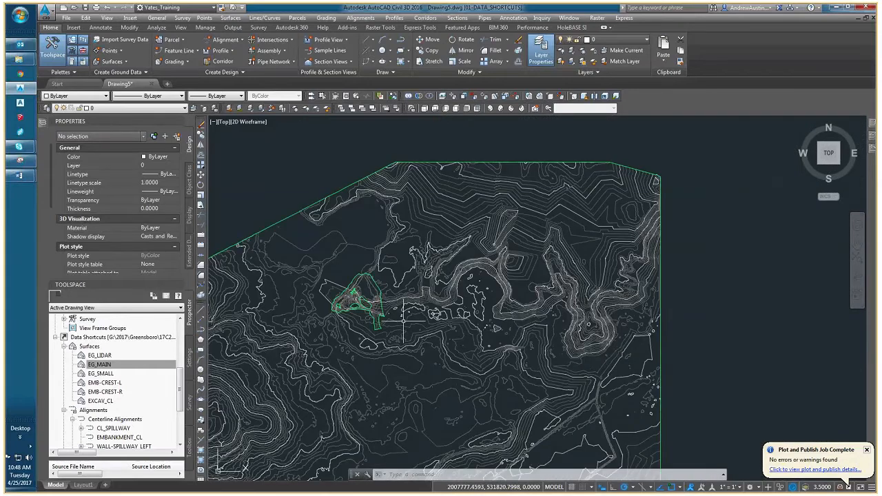
Hide the EG_LIDAR surface by setting its style to _No Display.
click(392, 311)
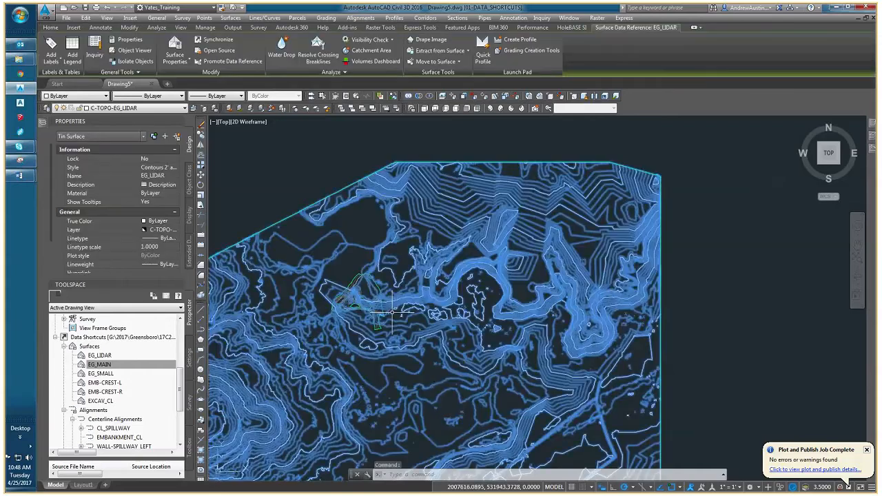
scroll(392, 312, up, 3)
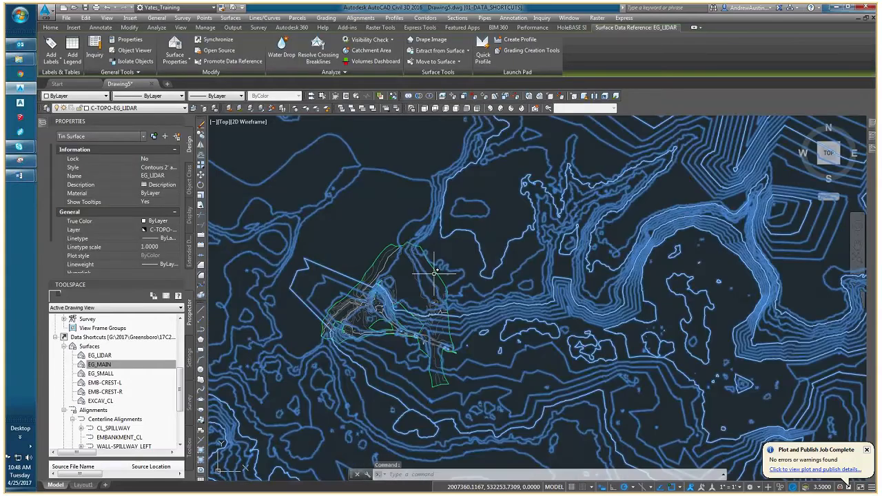
scroll(397, 314, down, 2)
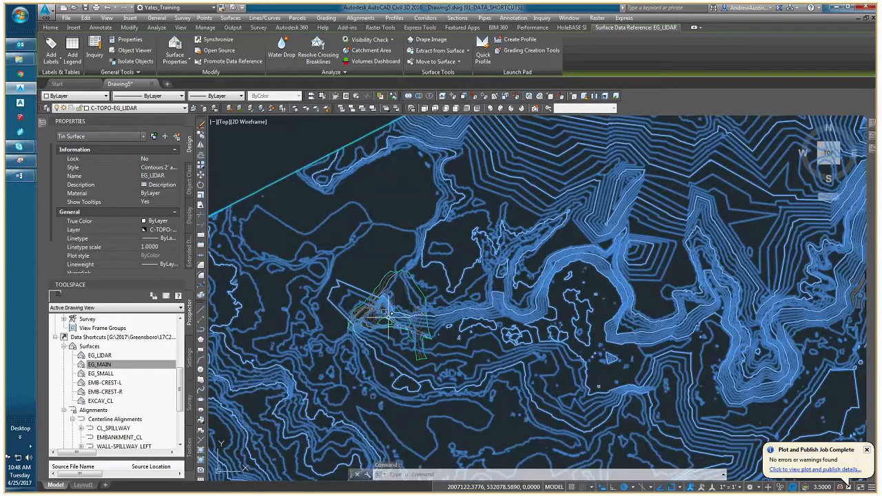
middle_drag(392, 314, 436, 291)
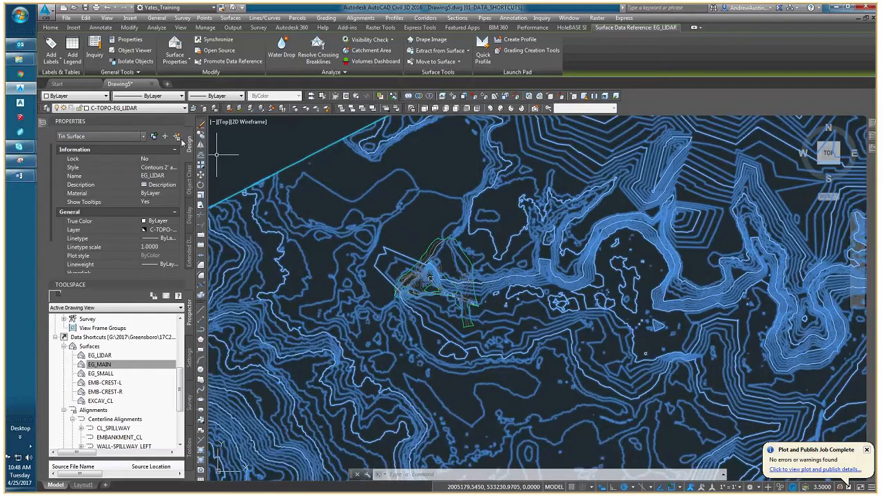
click(163, 170)
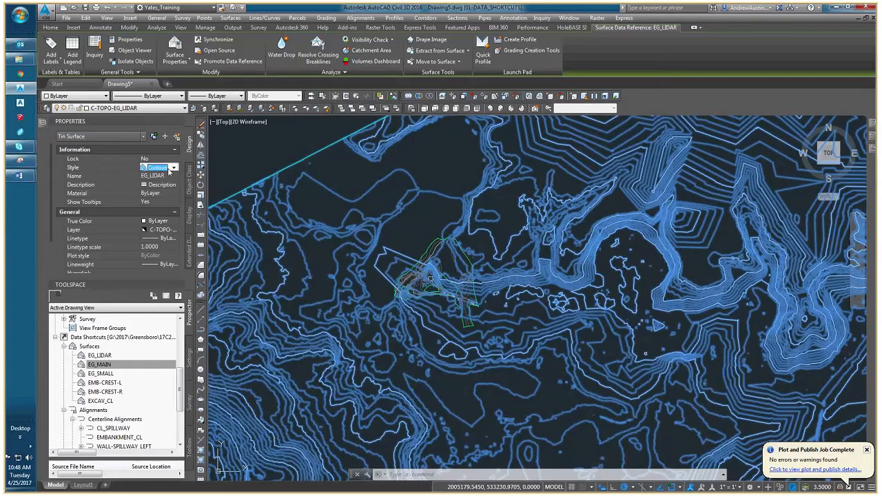
click(172, 168)
click(173, 184)
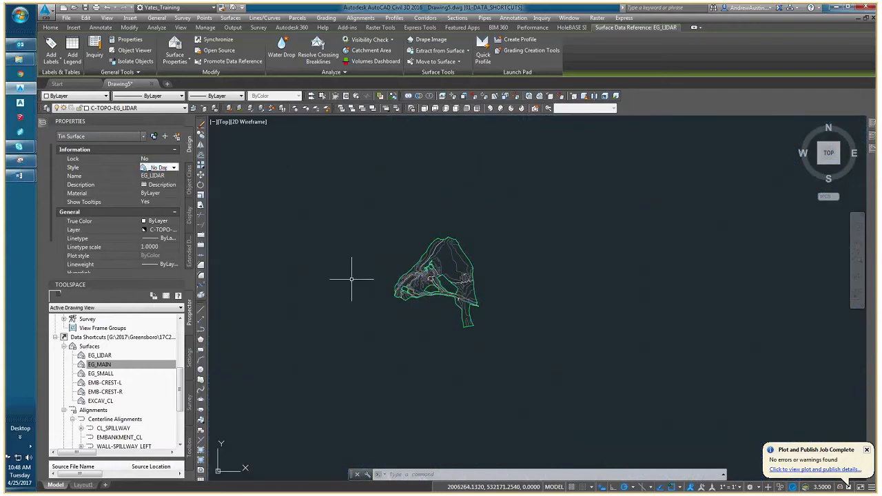
Examine the EG_MAIN surface's contours and boundaries around the dam, and clear the surface selection.
scroll(370, 286, down, 5)
mouse_move(369, 285)
middle_down()
mouse_move(415, 291)
mouse_move(481, 264)
middle_up()
scroll(458, 289, up, 5)
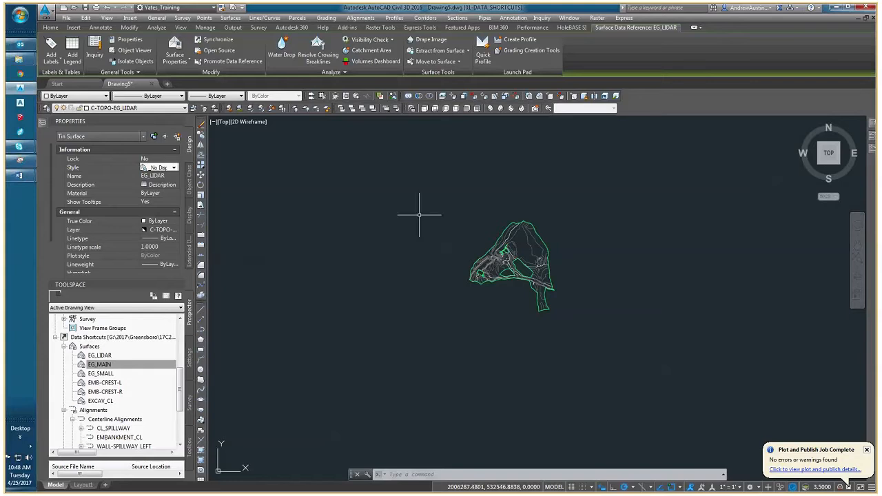
scroll(440, 229, up, 4)
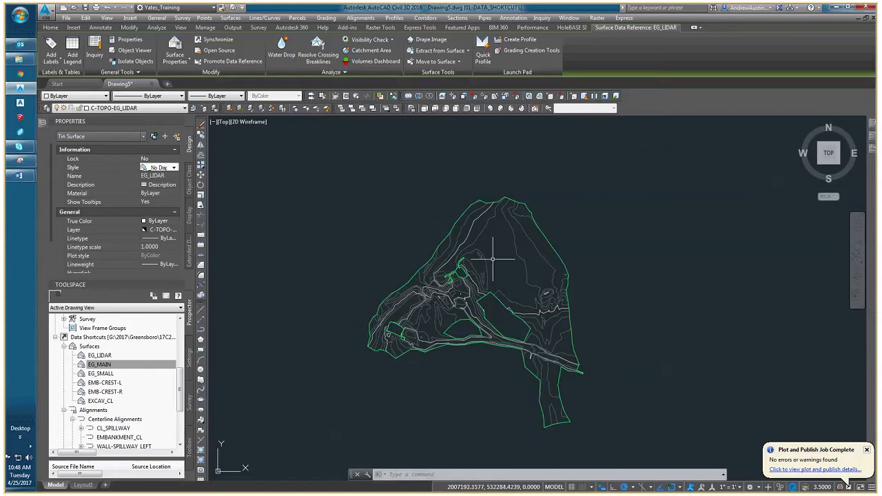
scroll(488, 249, down, 2)
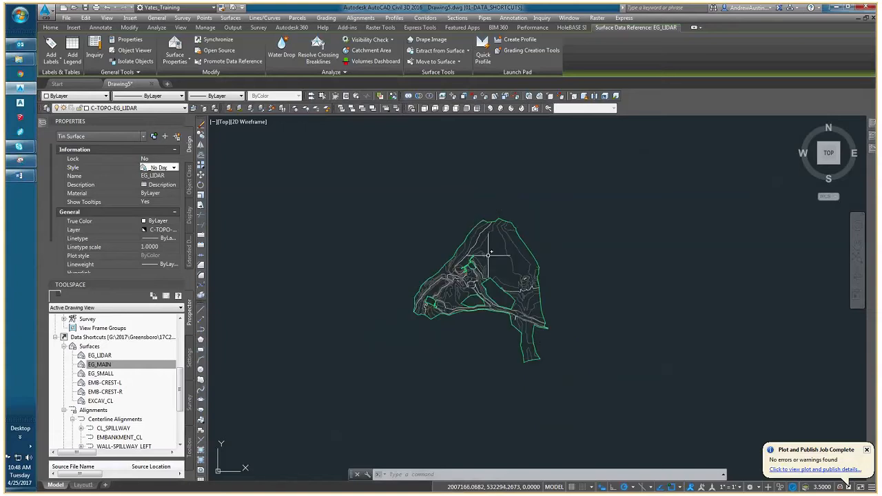
scroll(481, 274, up, 2)
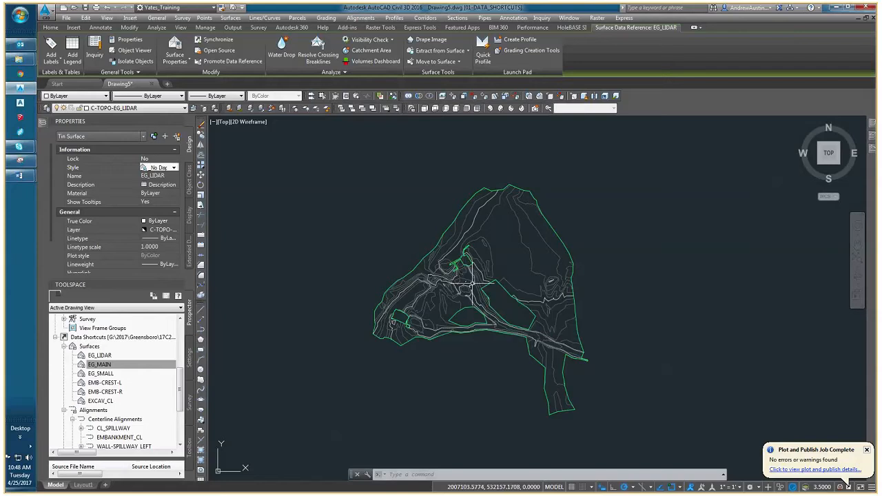
middle_drag(475, 280, 424, 283)
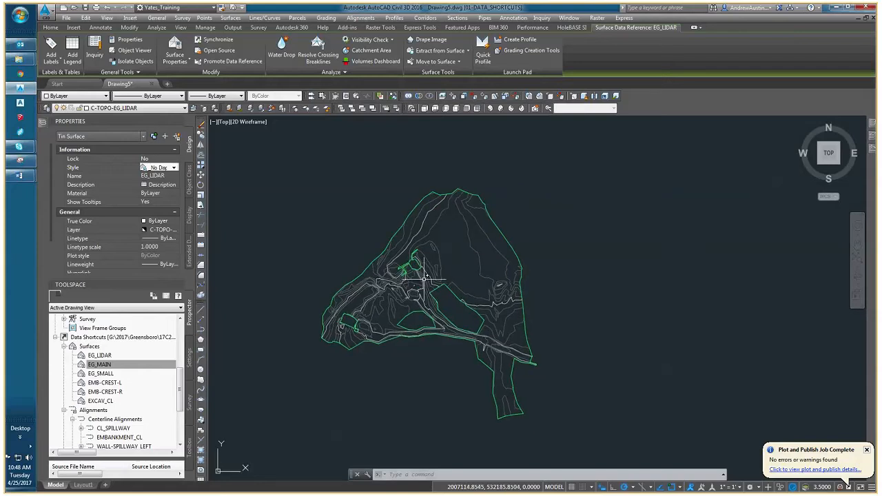
scroll(413, 292, up, 2)
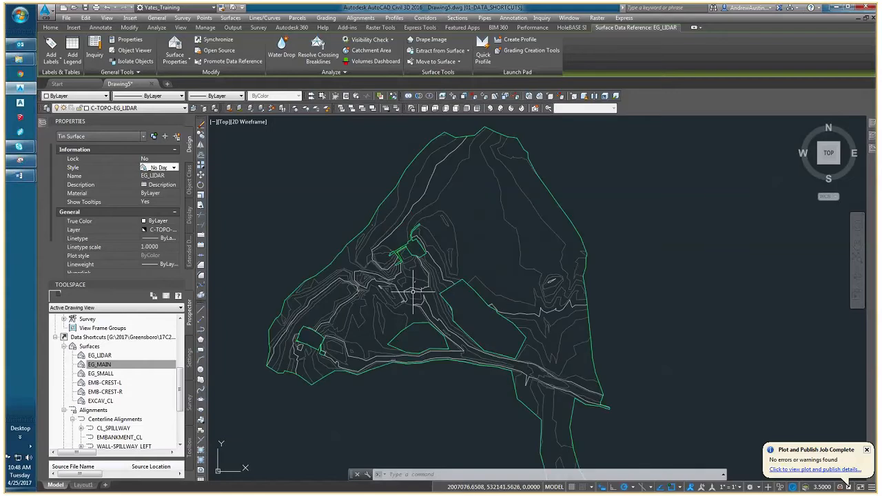
click(379, 281)
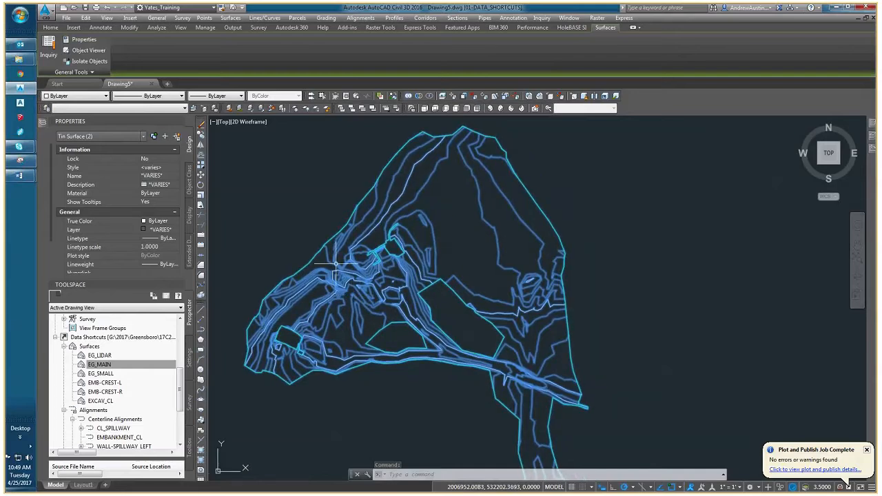
scroll(351, 269, up, 2)
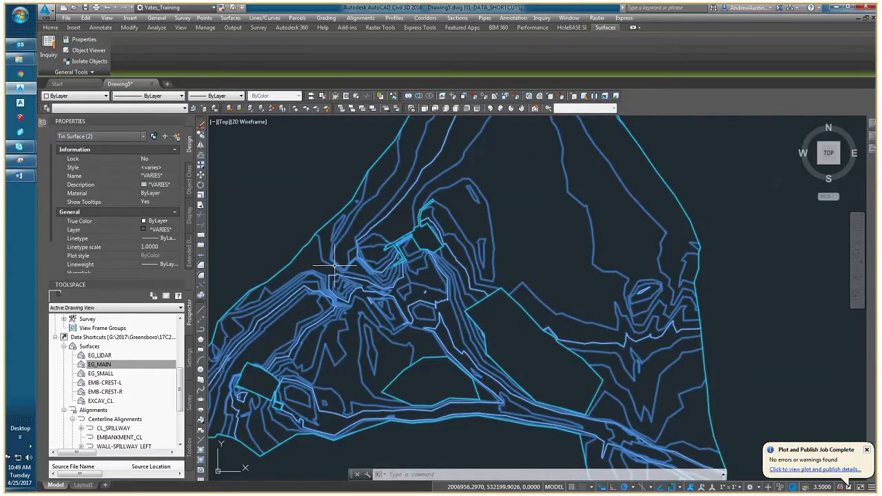
middle_drag(324, 282, 361, 290)
key(Escape)
key(Escape)
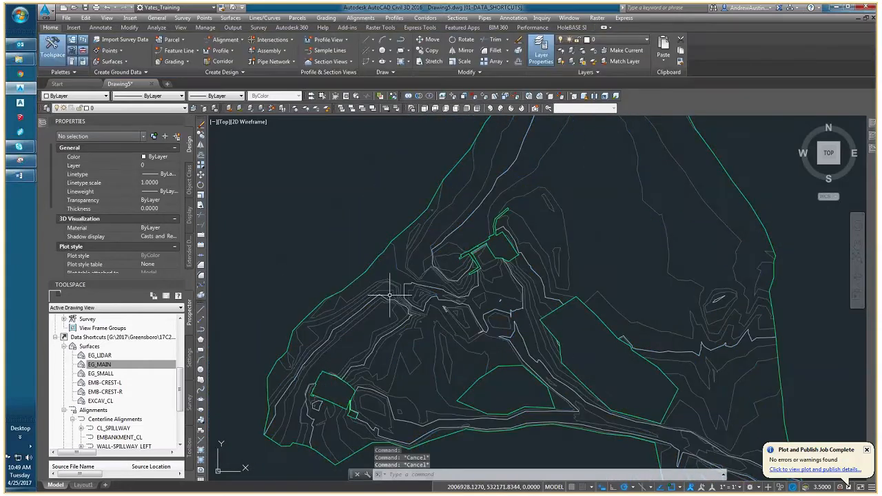
Change the EG_MAIN surface style to the existing-ground Contours 5' and 25' and clear the selection.
click(389, 295)
click(275, 248)
click(163, 167)
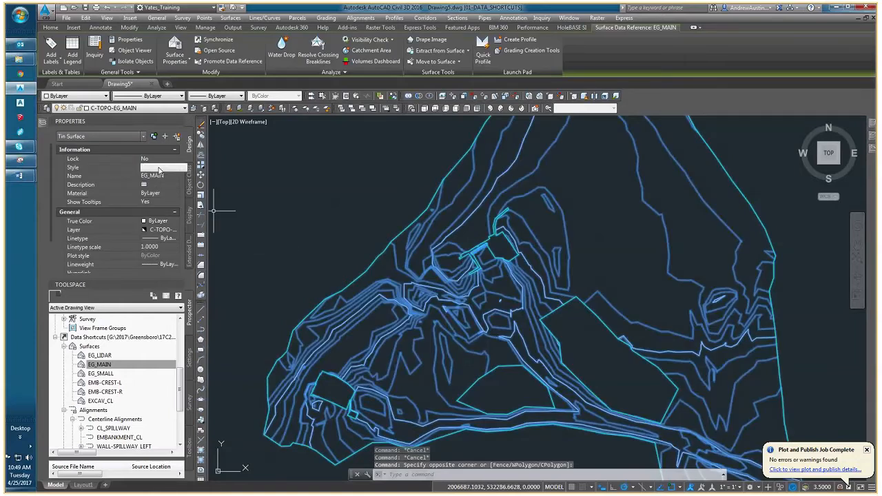
click(163, 168)
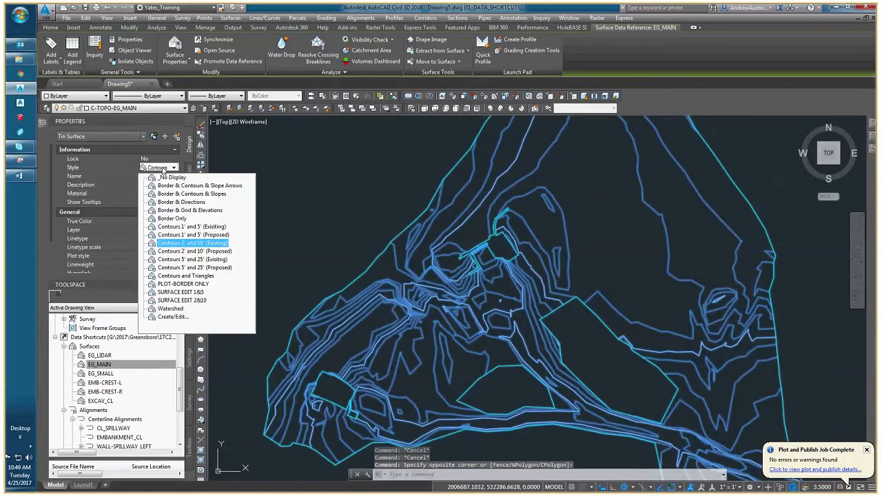
key(Escape)
key(Escape)
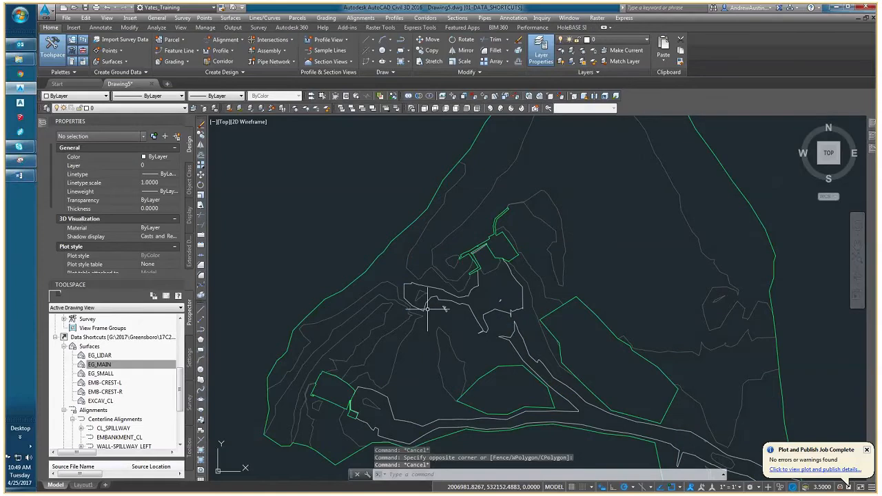
Change the EG_MAIN surface style to Border Only and clear the selection.
middle_drag(427, 309, 366, 290)
click(343, 279)
click(162, 168)
click(174, 168)
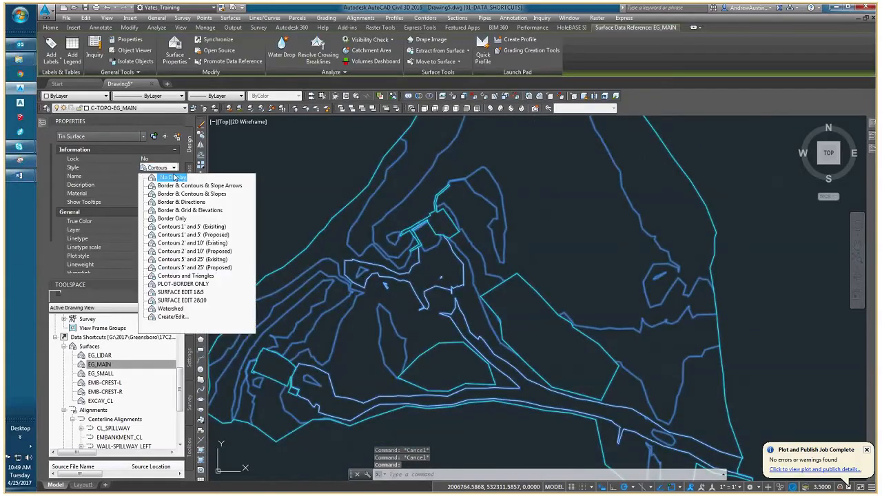
click(174, 177)
key(Escape)
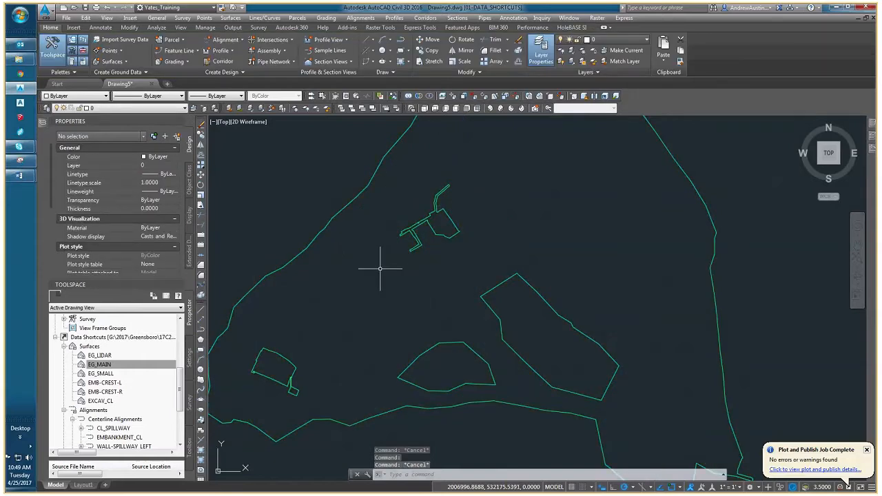
scroll(380, 268, down, 4)
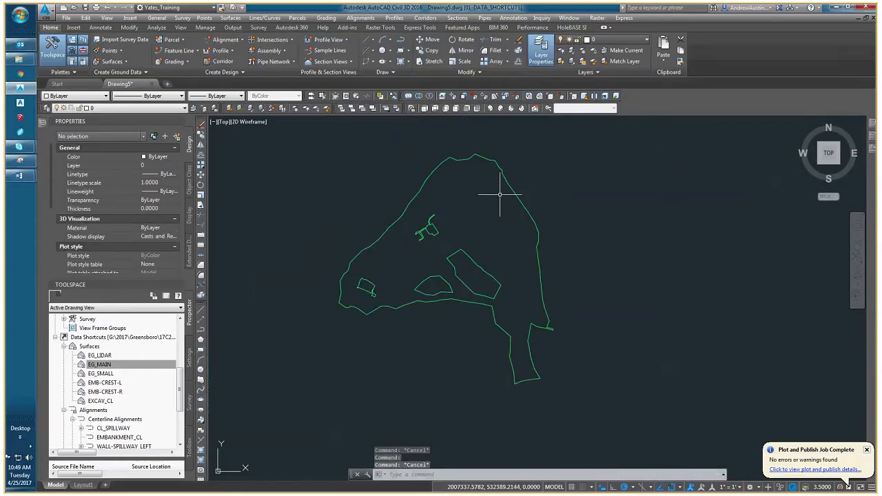
Change the EG_MAIN surface style to Contours 2' and 10' and clear the surface selection.
click(389, 234)
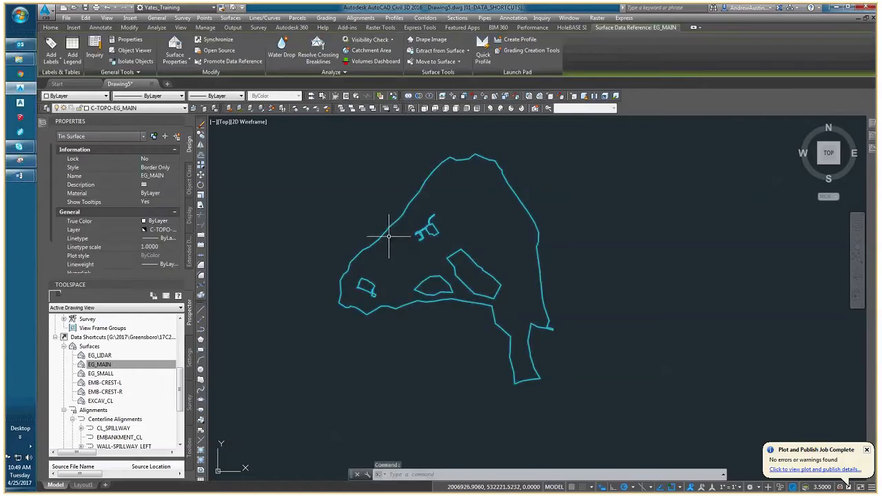
click(164, 170)
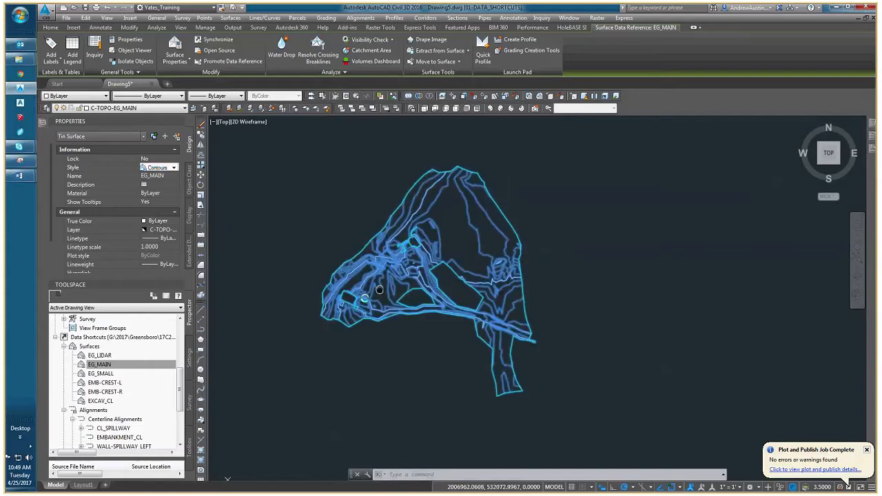
middle_drag(398, 266, 367, 281)
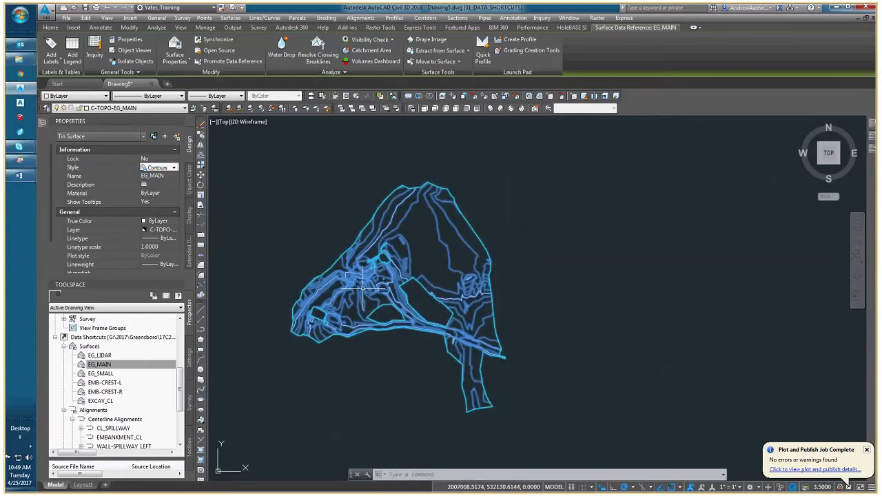
key(Escape)
key(Escape)
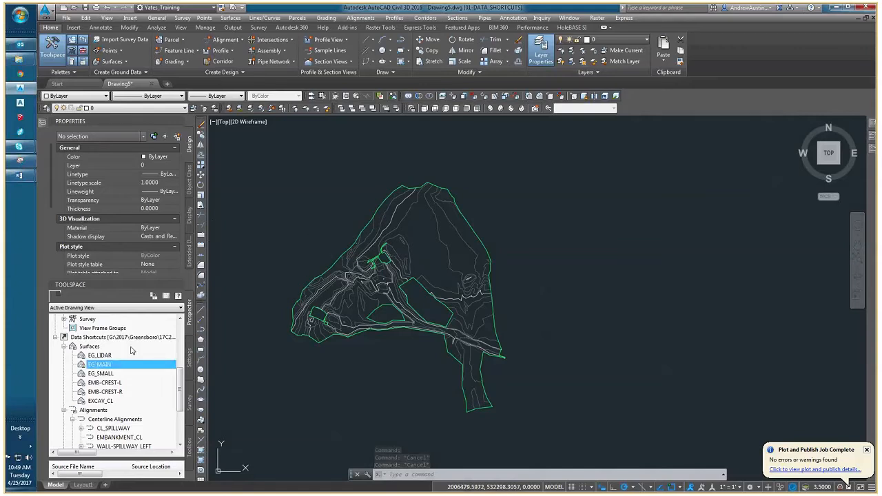
Select the hidden EG_LIDAR surface from the drawing's surfaces, set its style to Contours 2' and 10' (Existing), and clear the selection.
scroll(132, 350, up, 5)
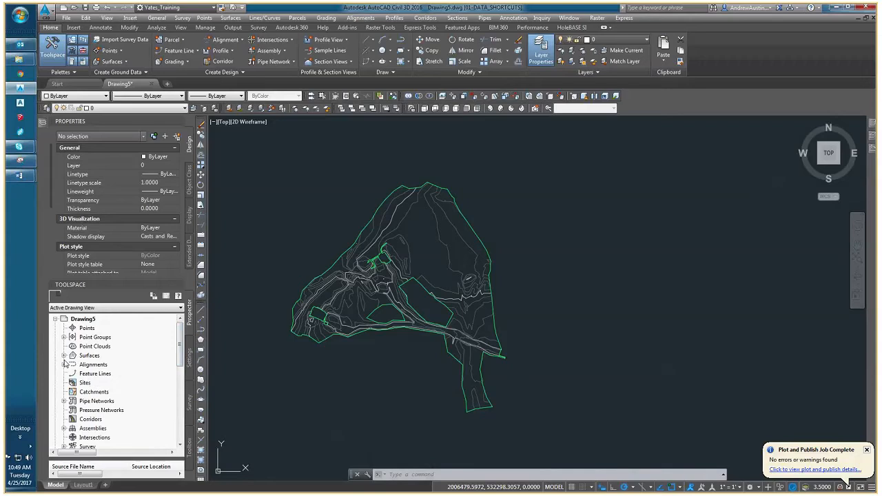
click(63, 356)
click(104, 365)
right_click(105, 364)
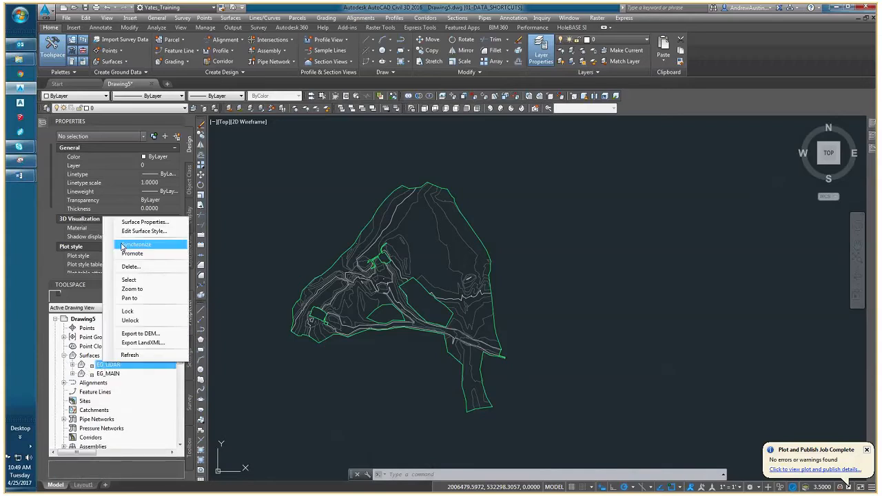
click(129, 279)
click(164, 168)
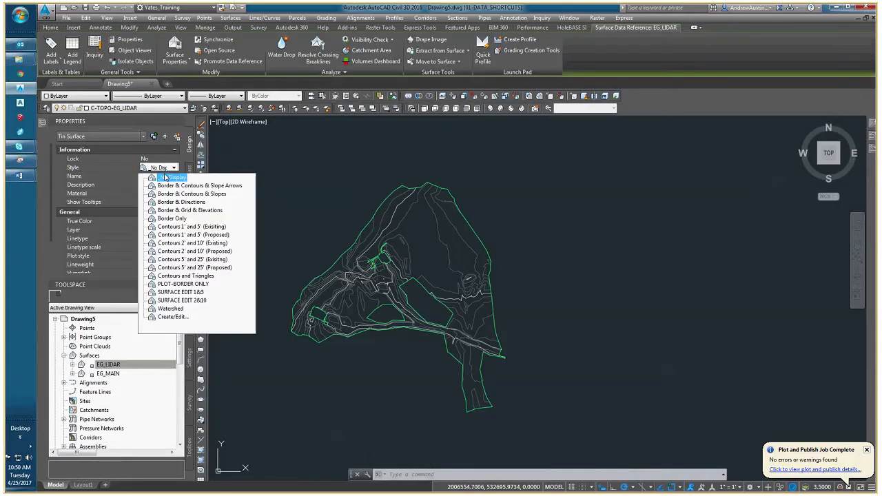
click(186, 242)
scroll(300, 271, down, 3)
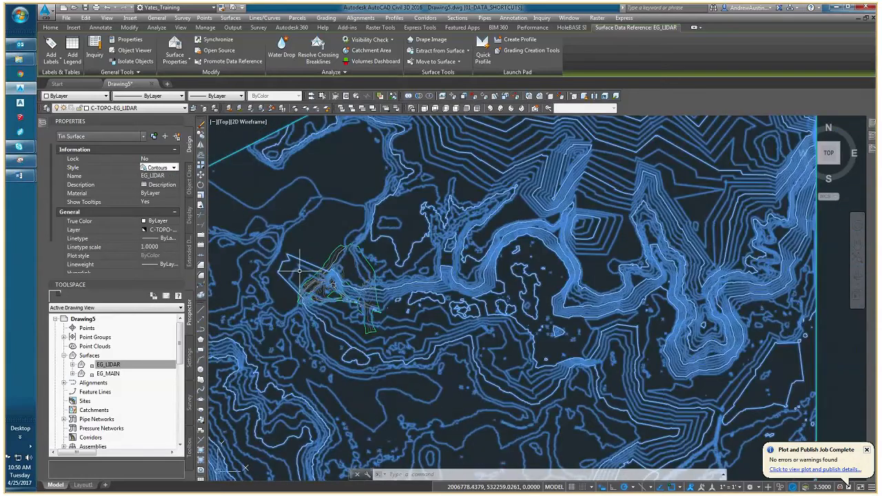
key(Escape)
key(Escape)
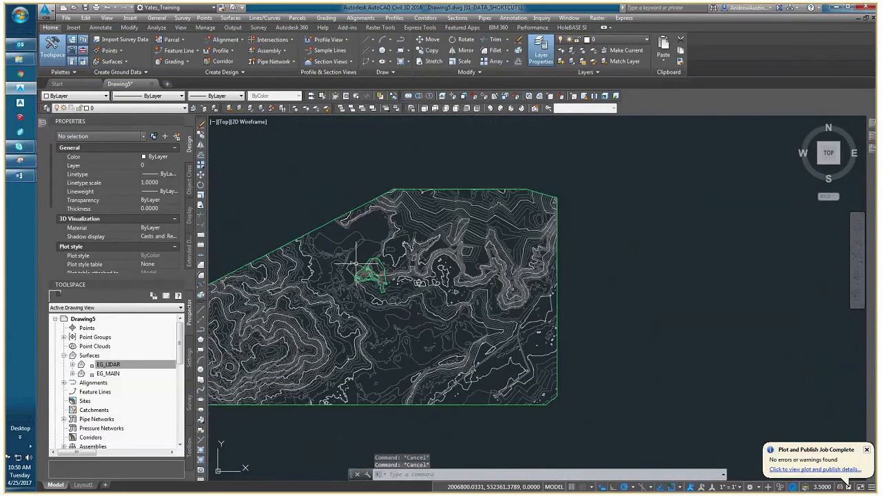
Turn on the Level of Detail display mode for the surfaces and dismiss the notice.
mouse_move(298, 239)
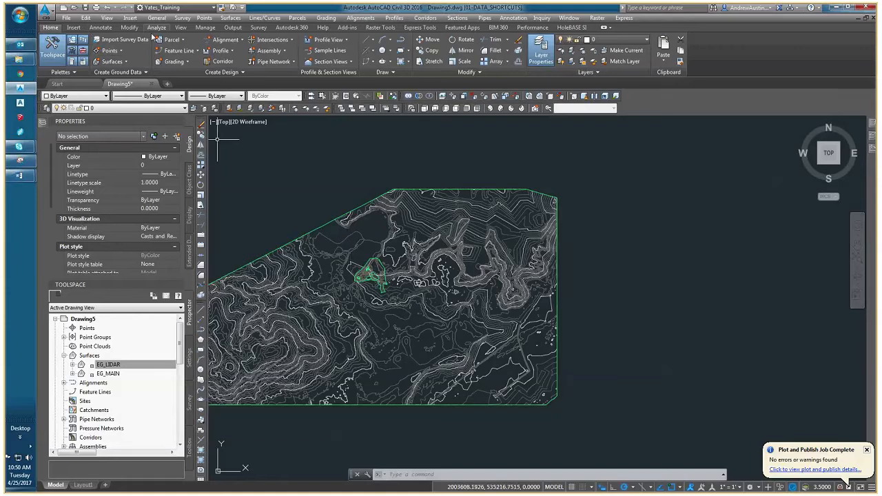
click(181, 28)
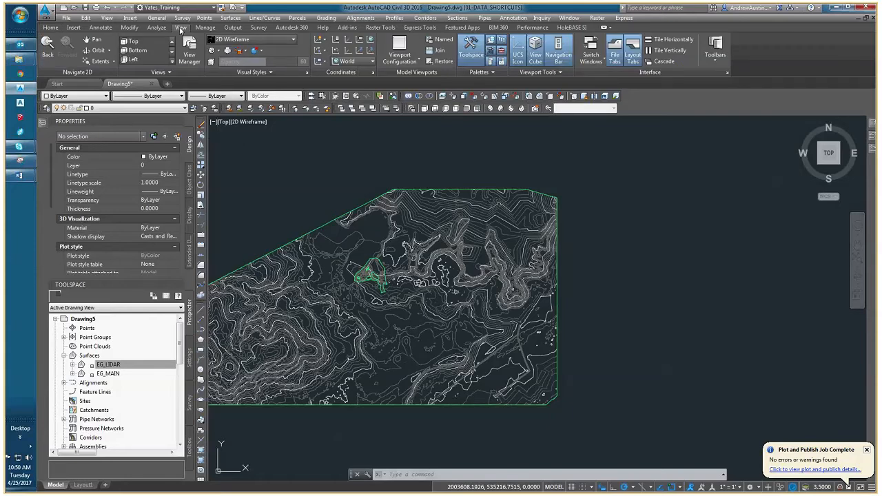
click(170, 72)
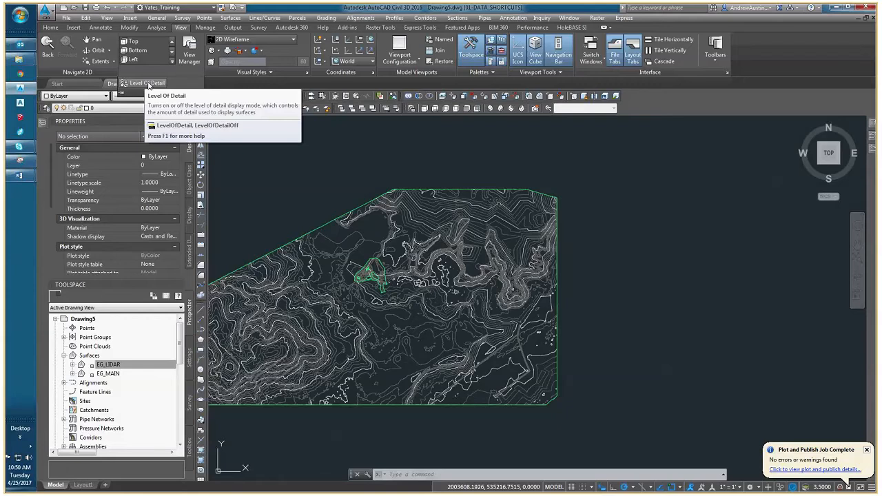
click(148, 85)
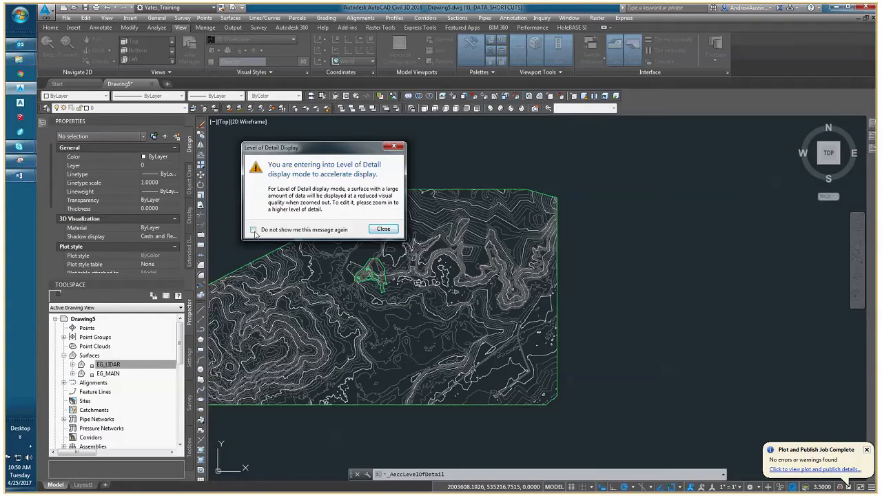
click(382, 229)
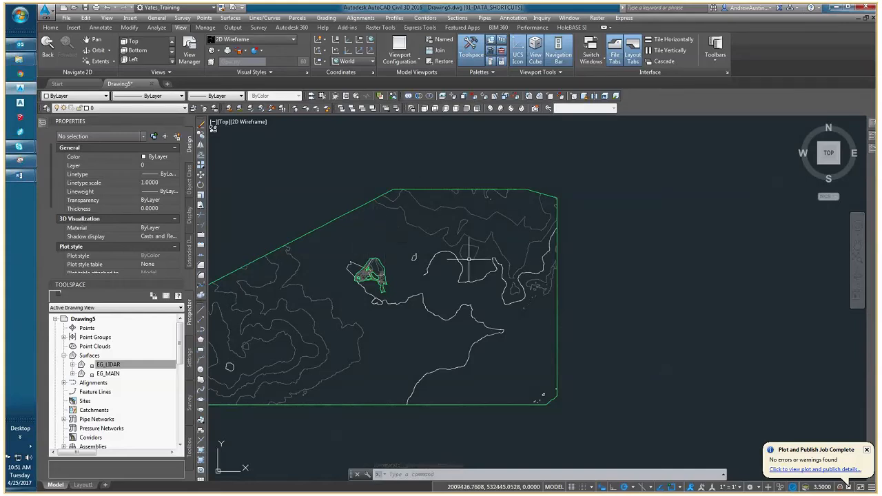
Examine how the EG_LIDAR contour detail changes between the whole-site view and close-ups around EG_MAIN.
scroll(384, 248, down, 4)
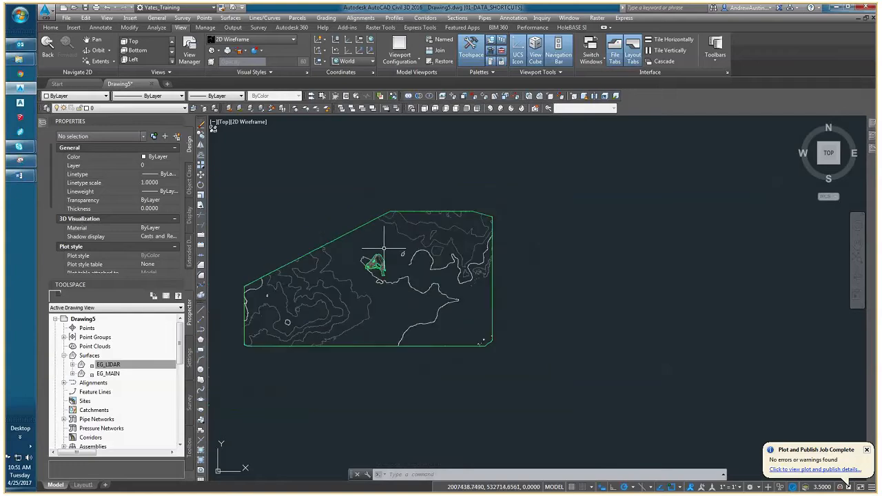
scroll(381, 331, down, 2)
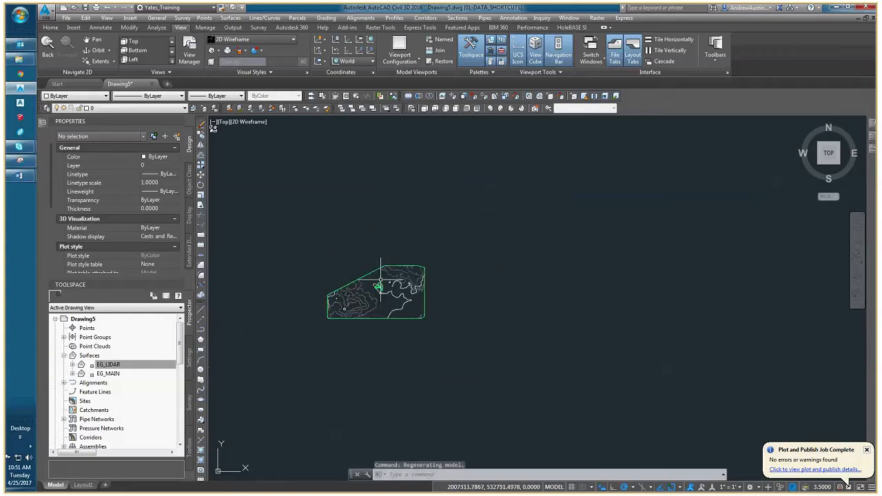
scroll(400, 284, up, 5)
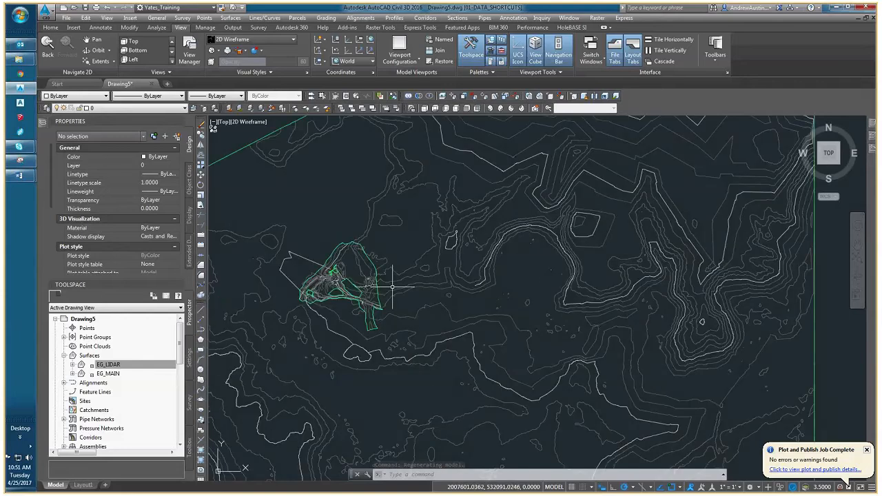
scroll(392, 286, up, 5)
scroll(286, 261, down, 2)
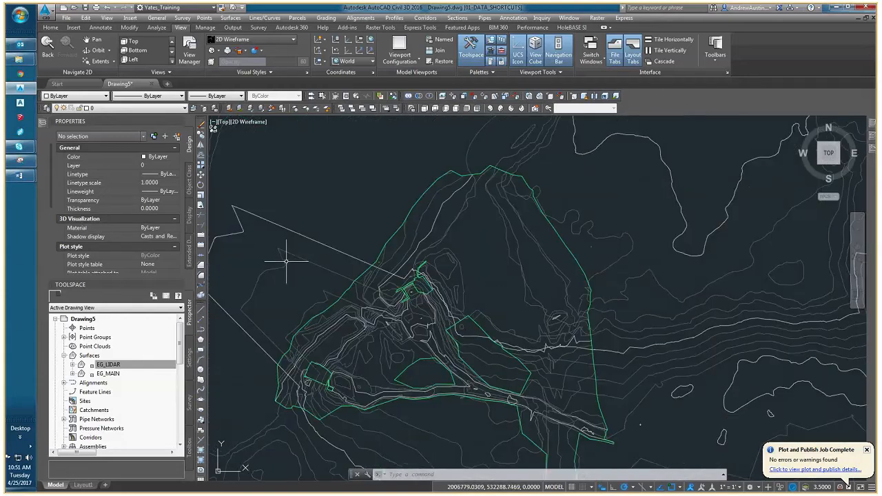
scroll(285, 261, up, 3)
scroll(286, 269, down, 4)
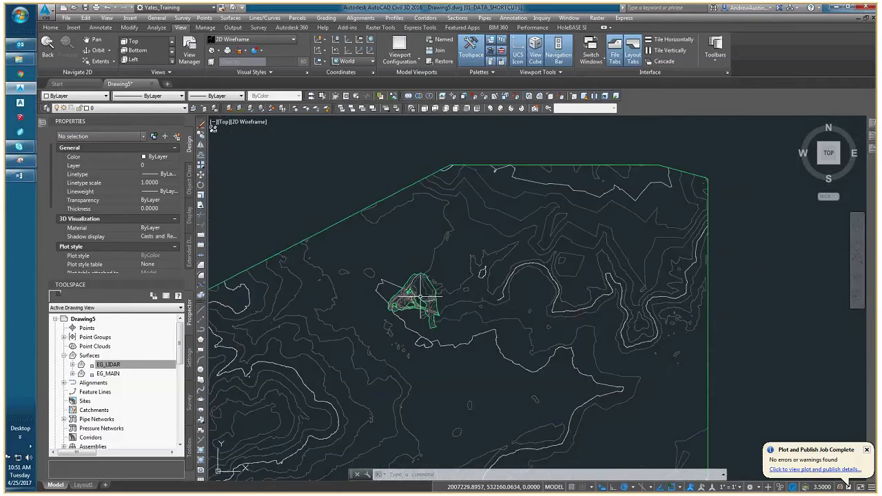
scroll(383, 312, up, 3)
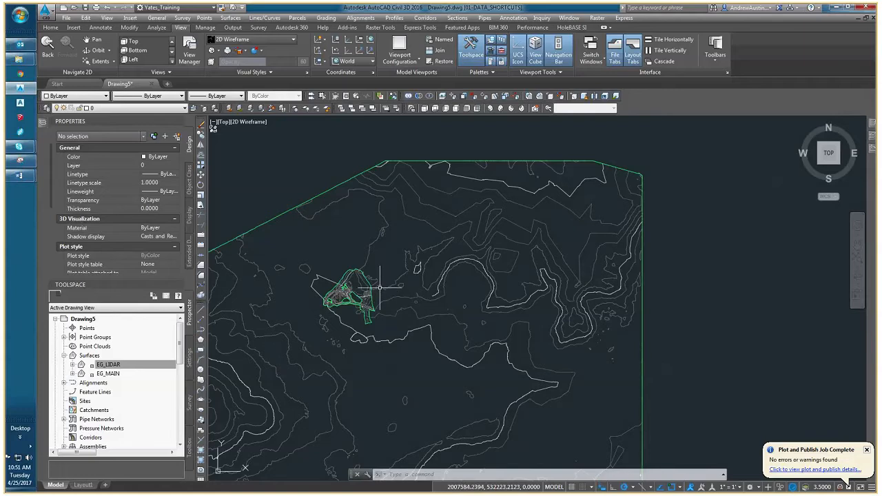
scroll(379, 286, up, 2)
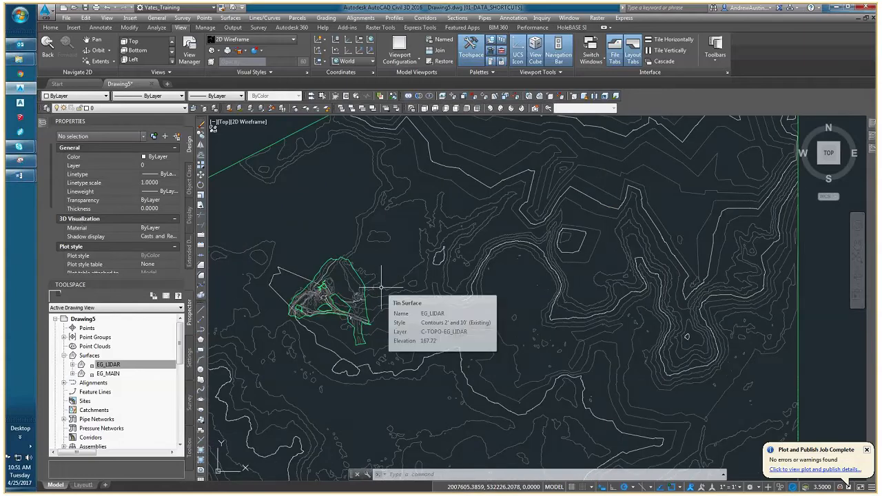
scroll(380, 286, up, 2)
scroll(381, 286, down, 4)
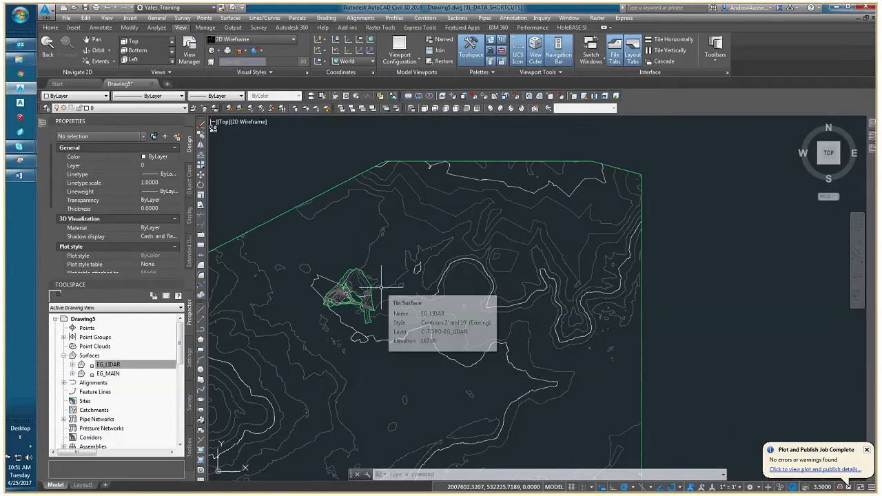
scroll(381, 286, up, 2)
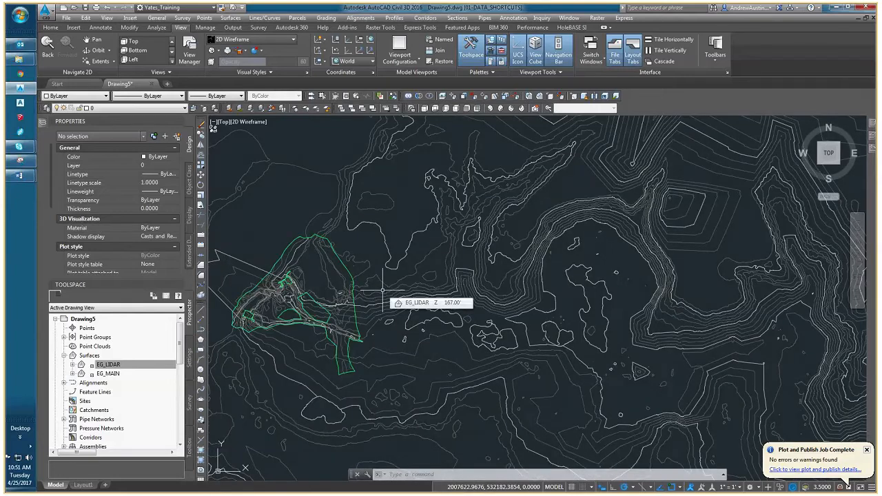
Inspect the properties of the EG_LIDAR and EG_MAIN surfaces in turn, clearing the selection after each.
click(185, 71)
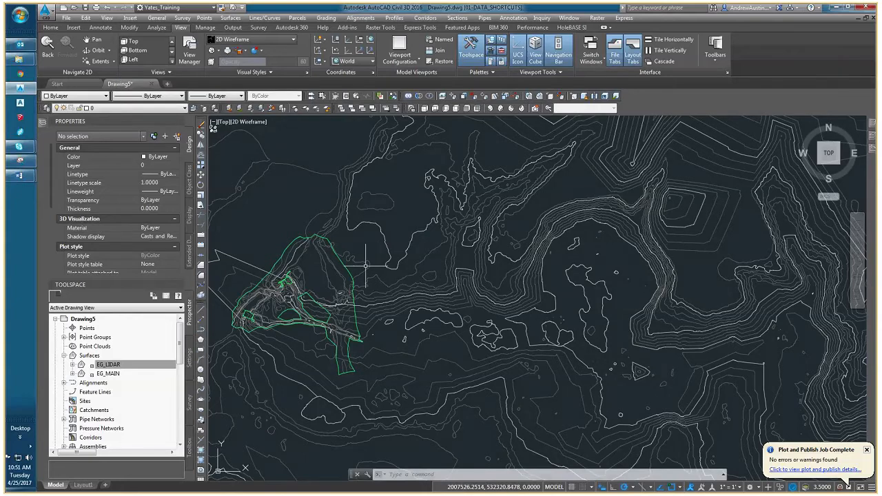
click(387, 281)
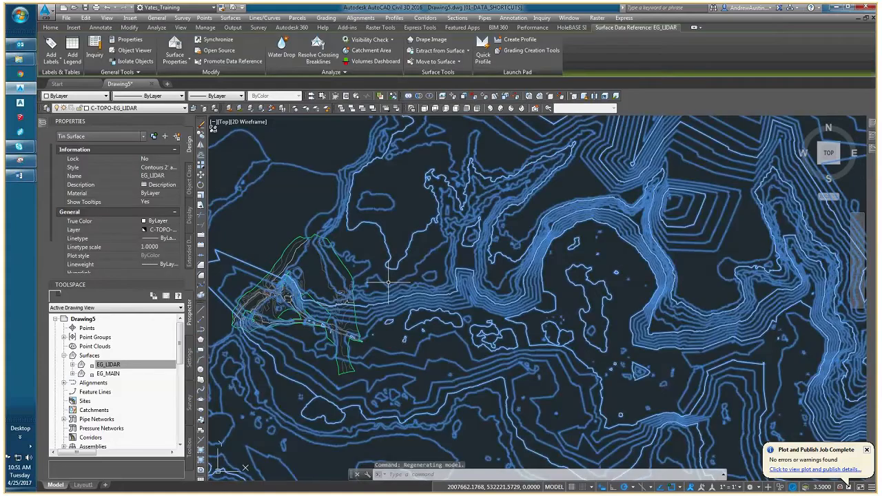
key(Escape)
click(308, 256)
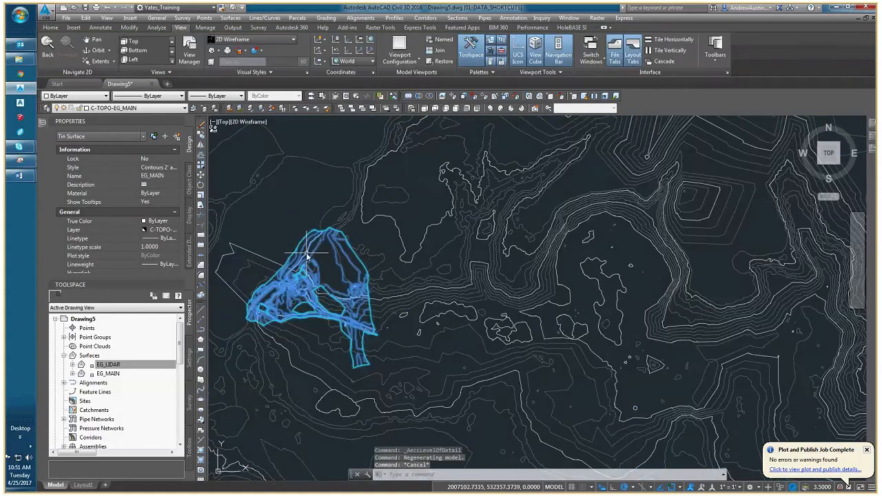
key(Escape)
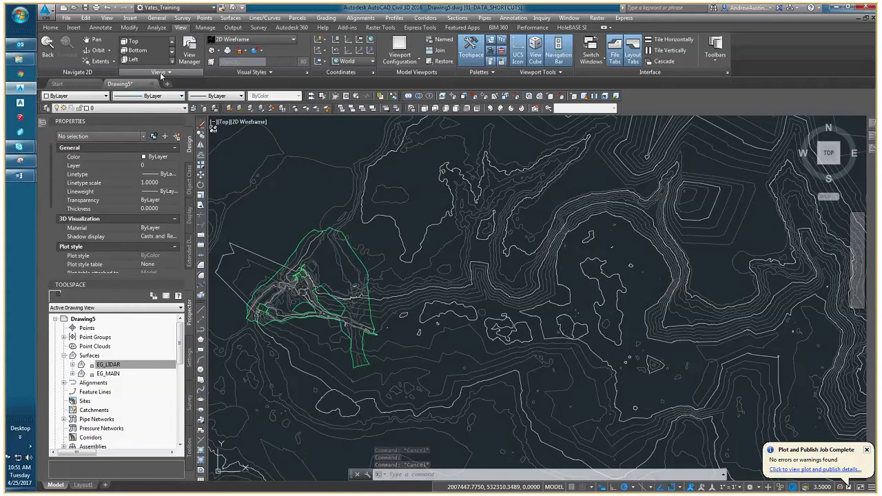
Turn off the Level of Detail display mode and dismiss the notice.
click(160, 74)
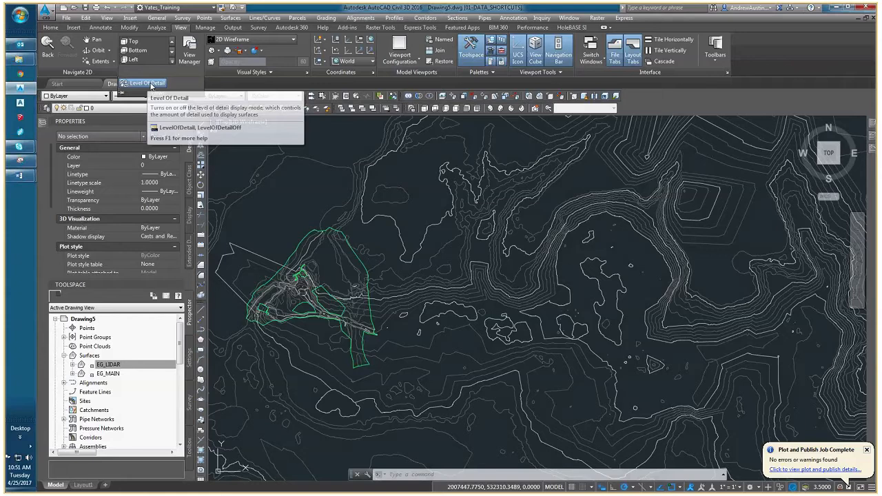
click(147, 84)
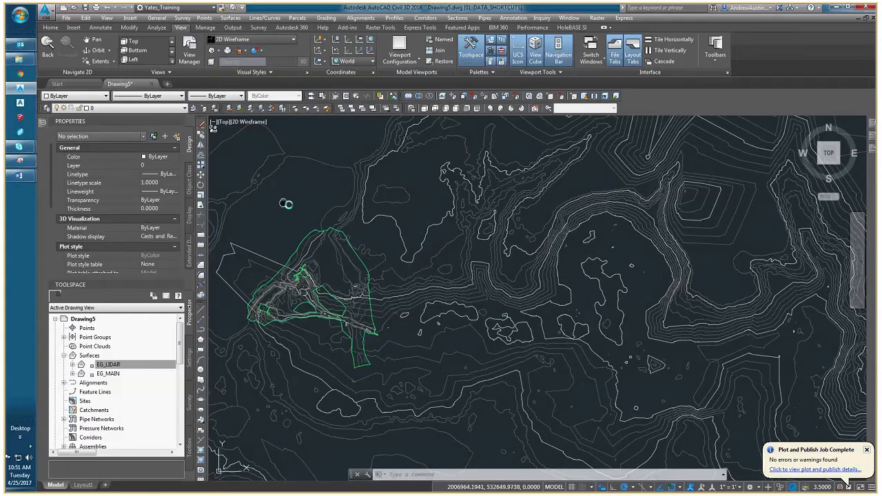
middle_drag(284, 203, 333, 220)
click(166, 73)
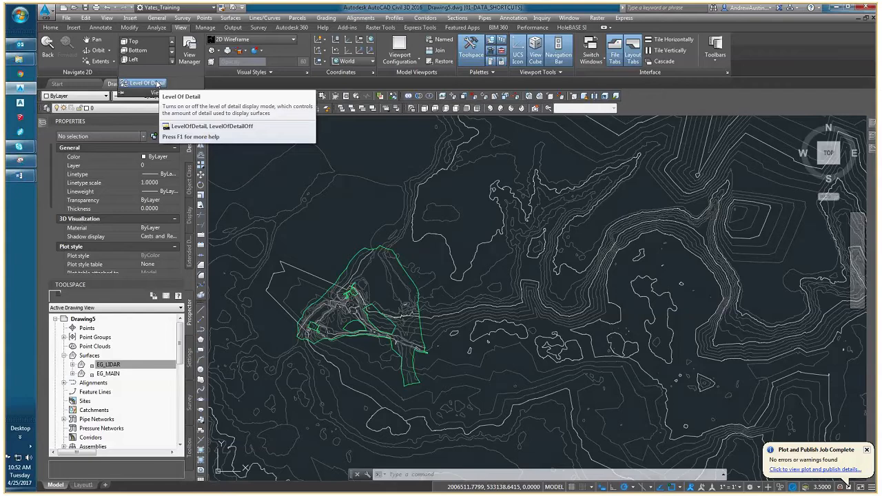
click(160, 85)
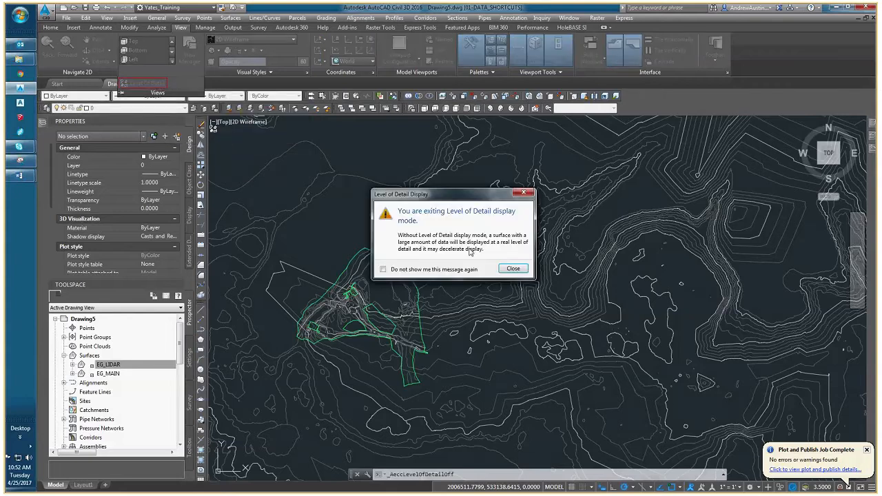
click(512, 268)
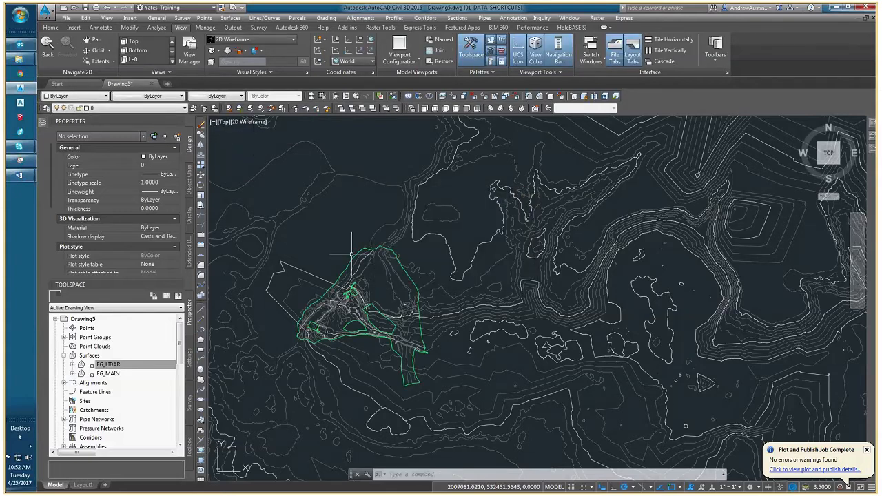
Set the EG_LIDAR surface's style to _No Display and clear the selection.
scroll(351, 254, down, 3)
click(328, 219)
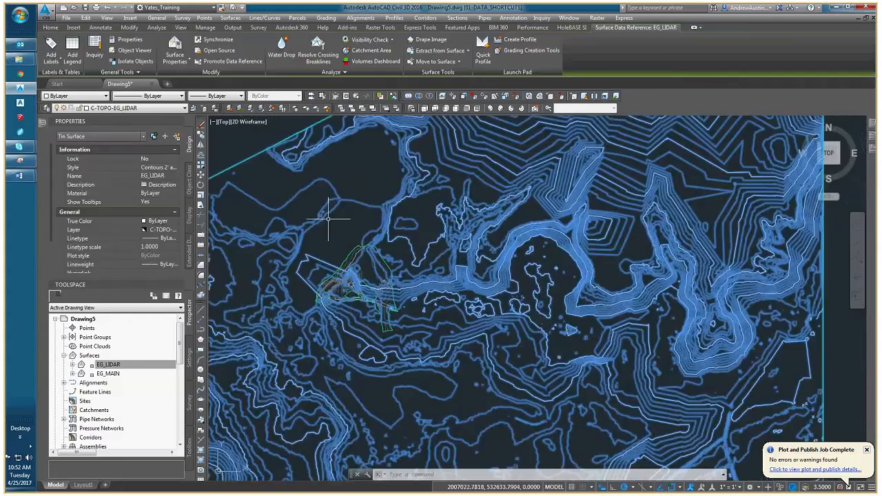
click(166, 168)
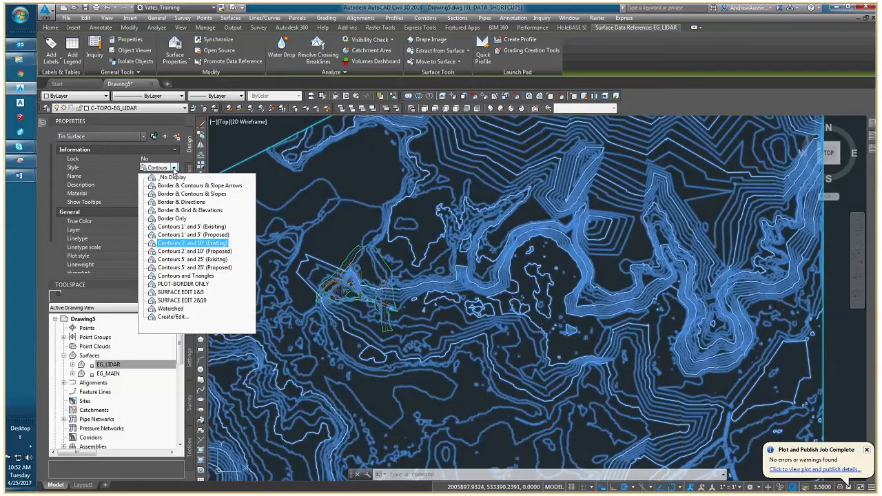
click(165, 175)
scroll(379, 279, up, 8)
key(Escape)
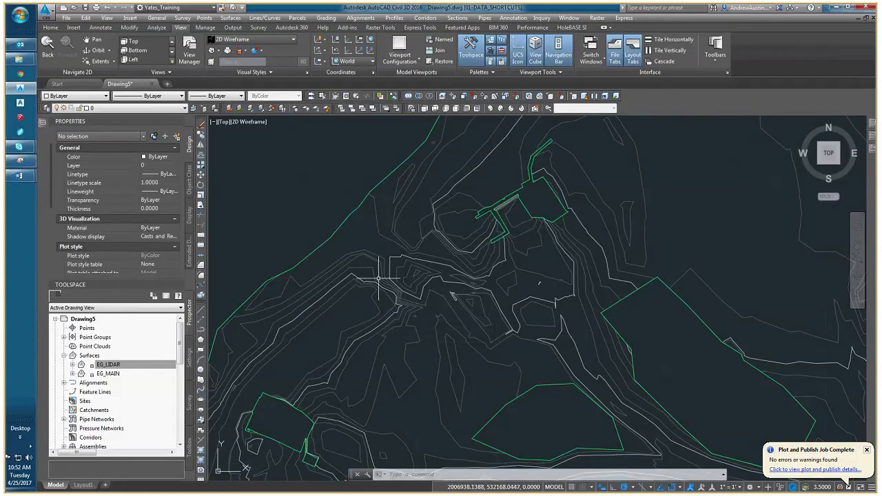
Create a data shortcut reference to the EMBANKMENT_CL alignment with the Proposed style and the Major and Minor only label set.
mouse_move(378, 279)
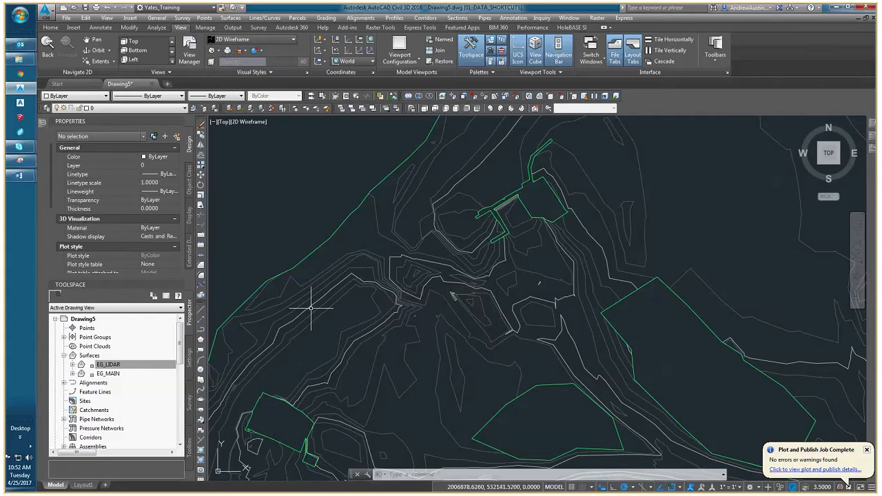
drag(175, 340, 169, 412)
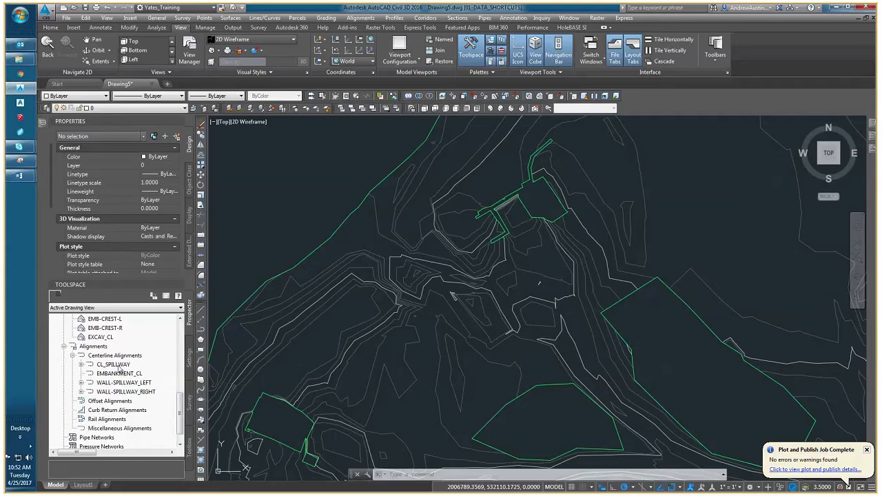
click(125, 374)
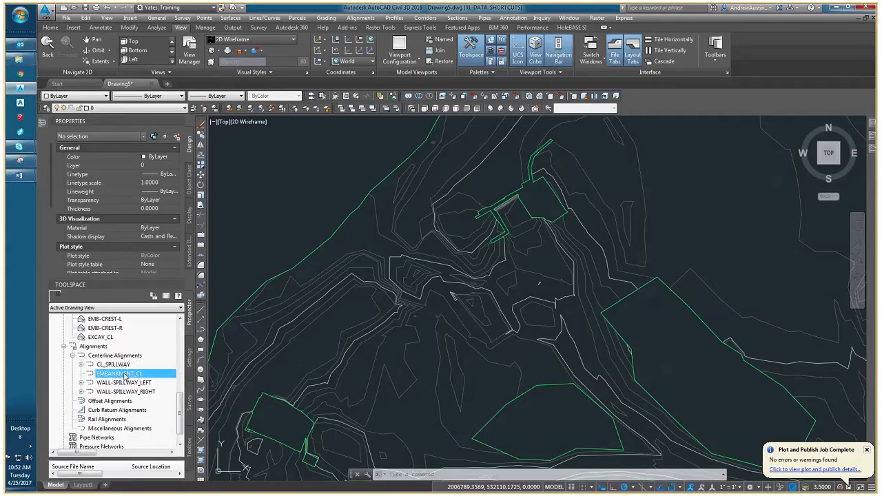
right_click(126, 375)
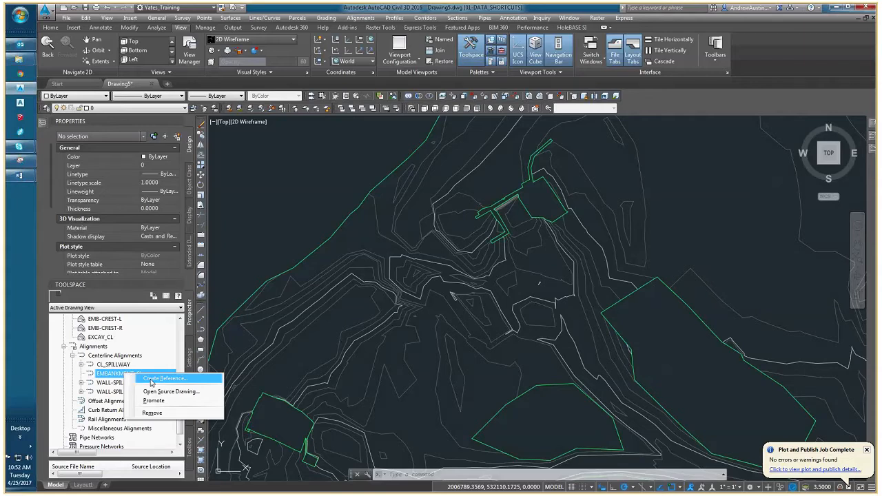
click(151, 380)
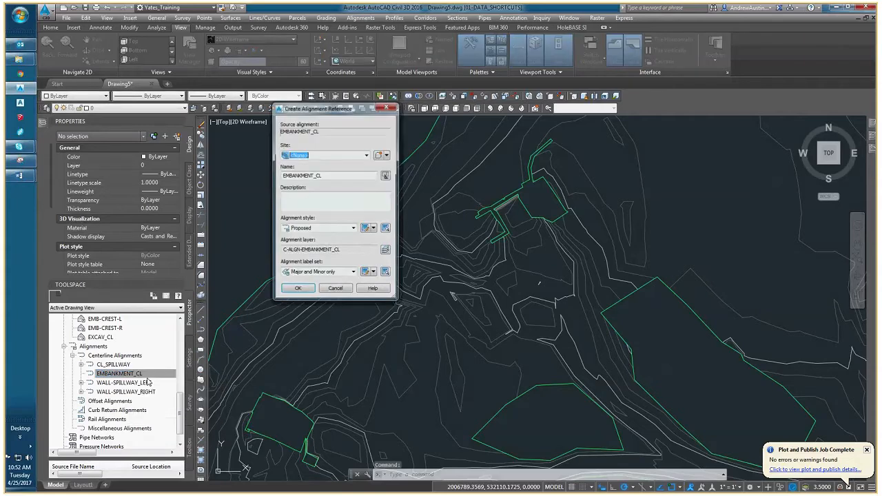
click(299, 293)
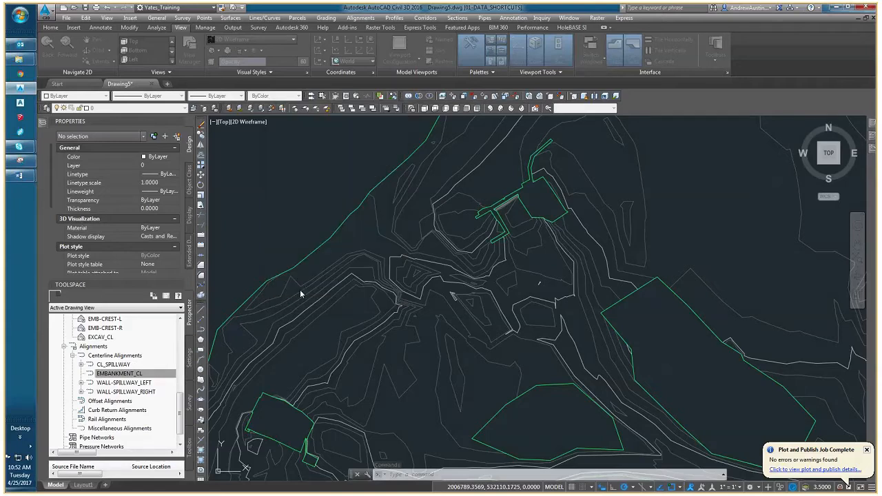
middle_drag(290, 381, 340, 321)
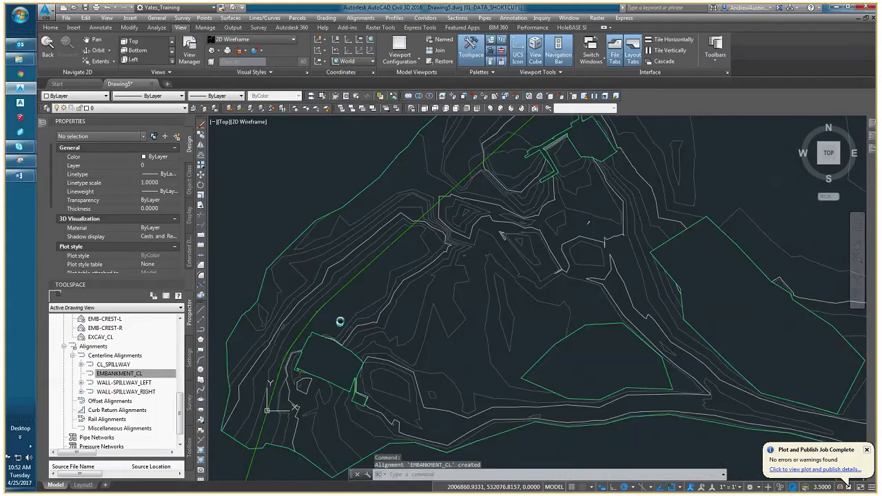
scroll(375, 347, down, 2)
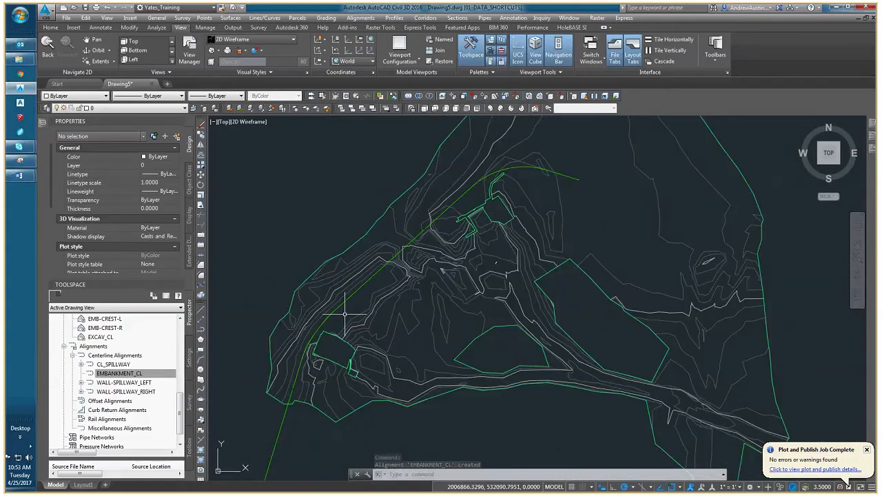
scroll(347, 311, up, 2)
Set the annotation scale of the current view to 1" = 20' so the alignment's station labels are legible.
click(127, 375)
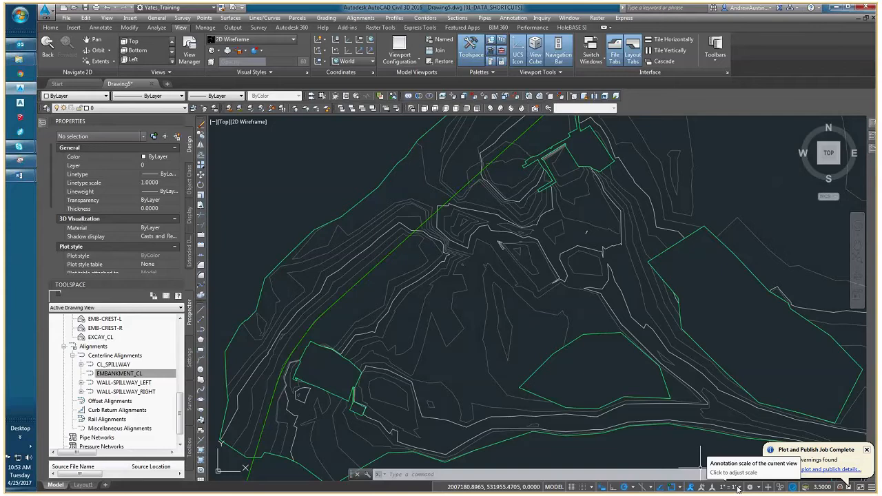
scroll(386, 366, up, 2)
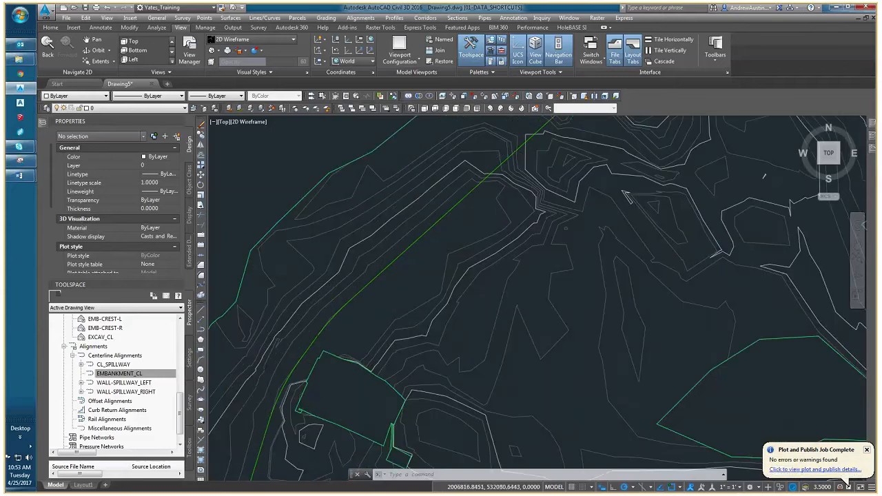
scroll(310, 334, up, 8)
scroll(389, 344, down, 8)
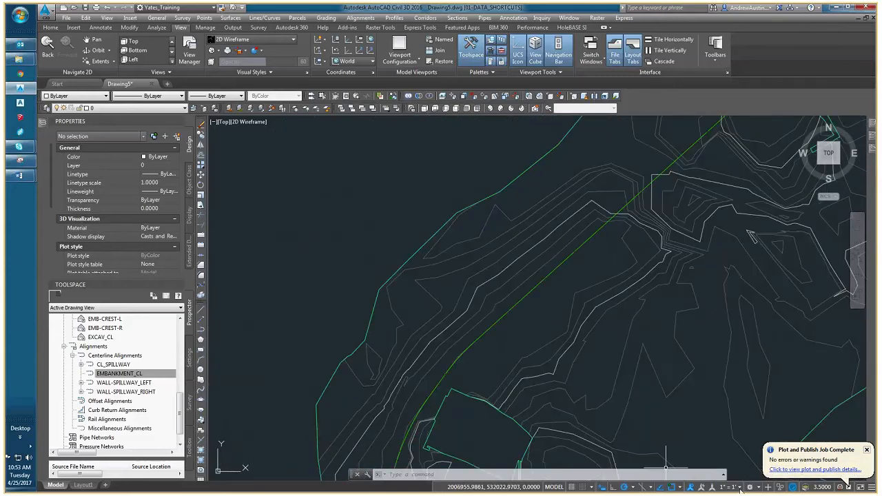
click(739, 487)
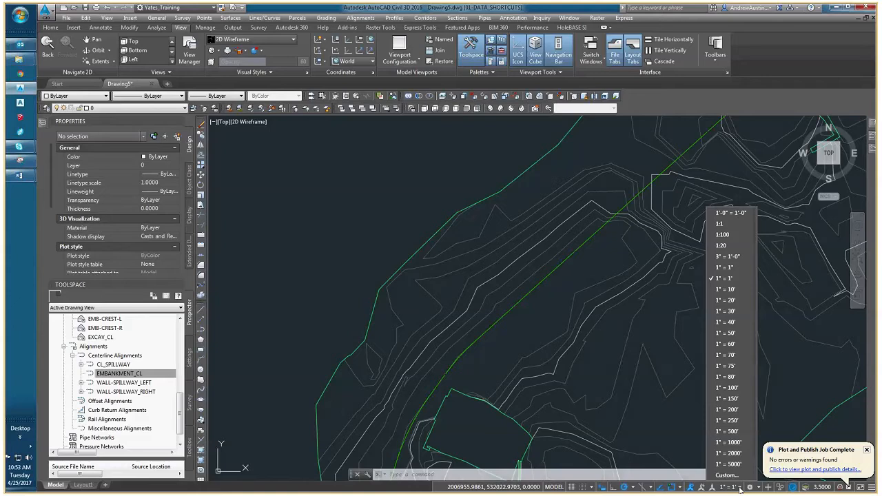
click(729, 299)
middle_drag(606, 305, 533, 320)
scroll(472, 299, down, 3)
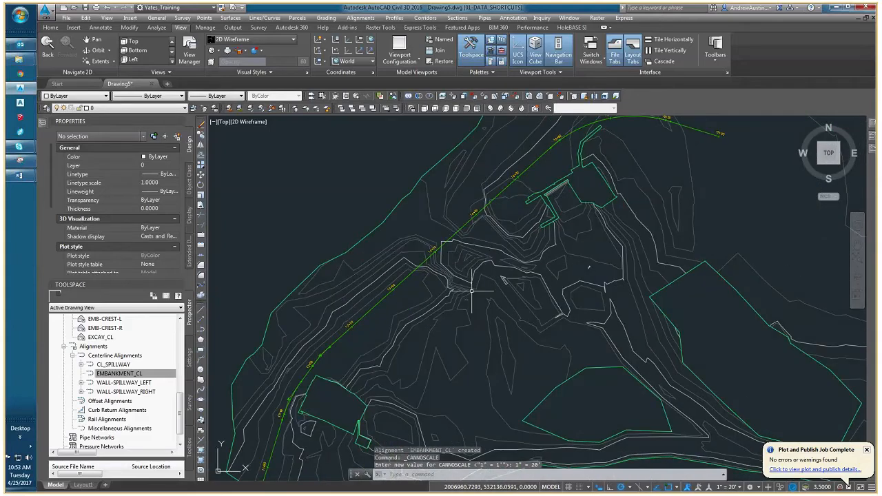
mouse_move(387, 311)
middle_down()
mouse_move(314, 355)
mouse_move(404, 260)
mouse_move(379, 300)
middle_up()
Select the EMBANKMENT_CL alignment and examine its geometry around the curve near station 12+00.
click(405, 259)
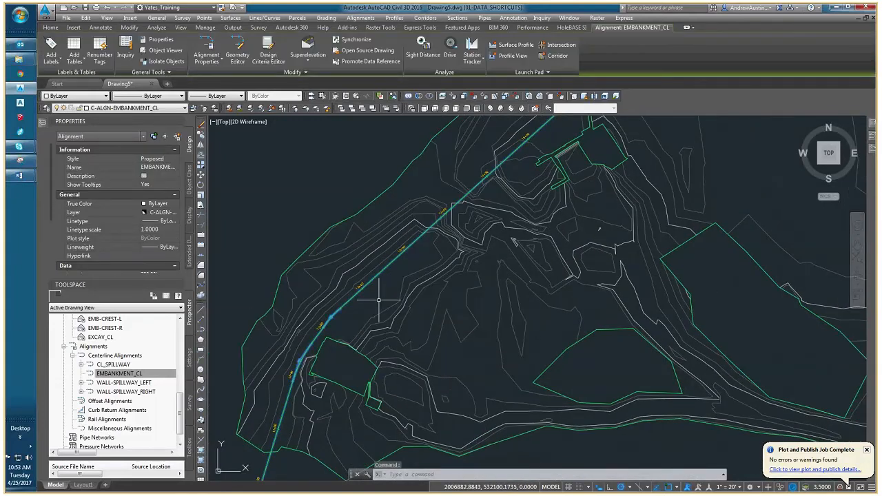
scroll(378, 299, up, 3)
scroll(334, 331, down, 3)
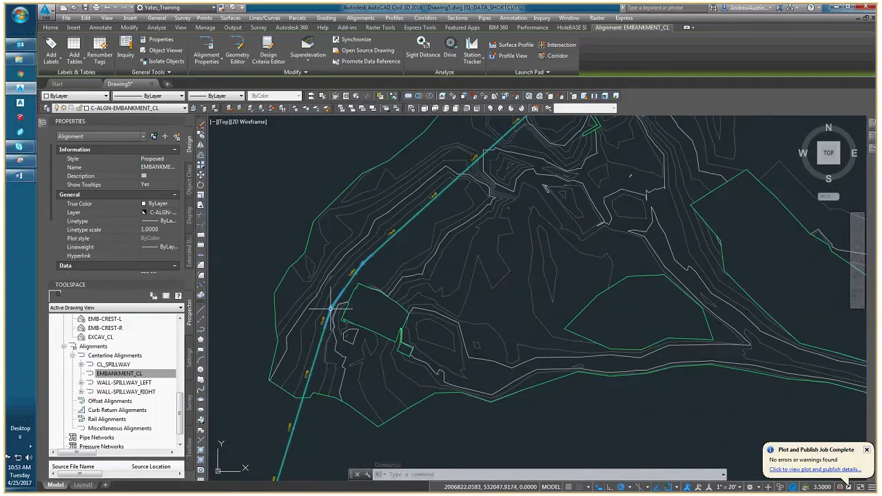
scroll(322, 333, up, 3)
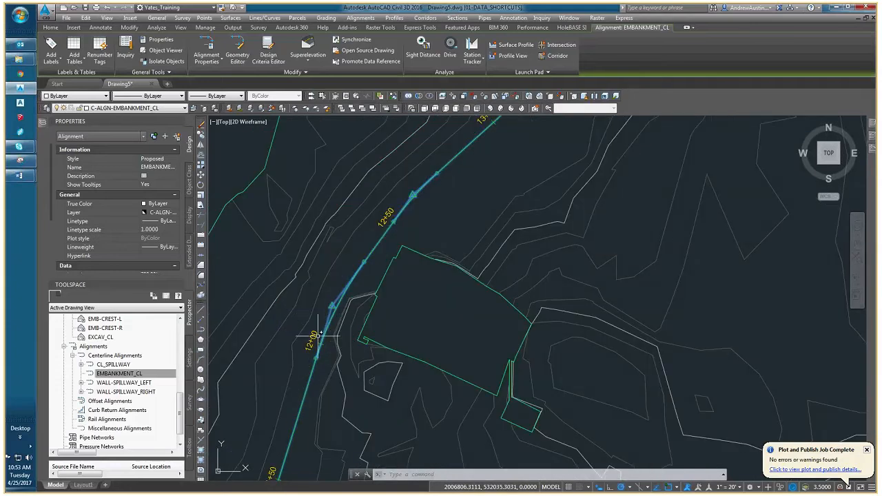
key(Escape)
key(Escape)
click(329, 319)
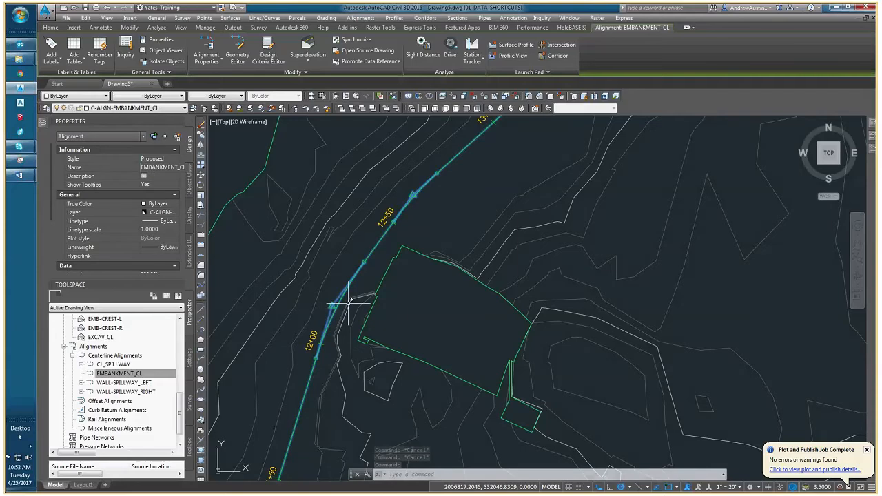
Inspect the minor and major station label groups of EMBANKMENT_CL in turn, clearing the selection after each.
click(314, 337)
mouse_move(315, 348)
middle_down()
mouse_move(346, 304)
mouse_move(368, 221)
middle_up()
click(341, 351)
middle_drag(372, 297, 272, 374)
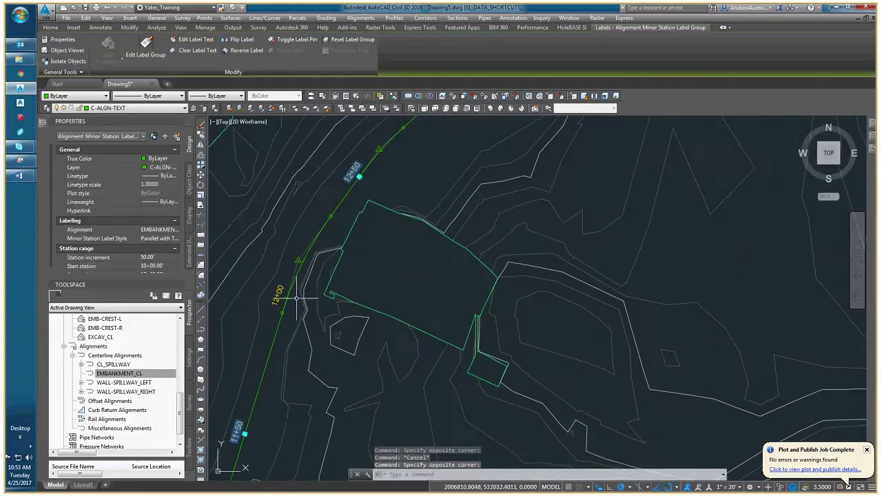
key(Escape)
click(281, 288)
click(303, 283)
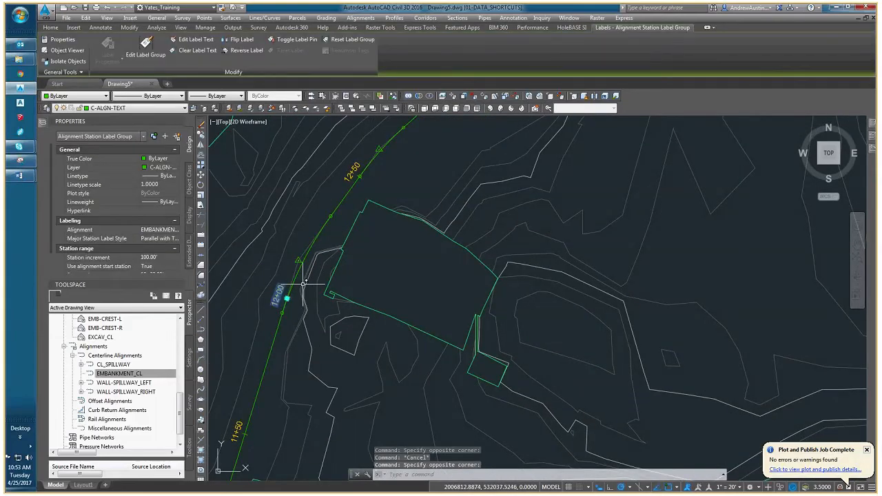
scroll(304, 283, down, 2)
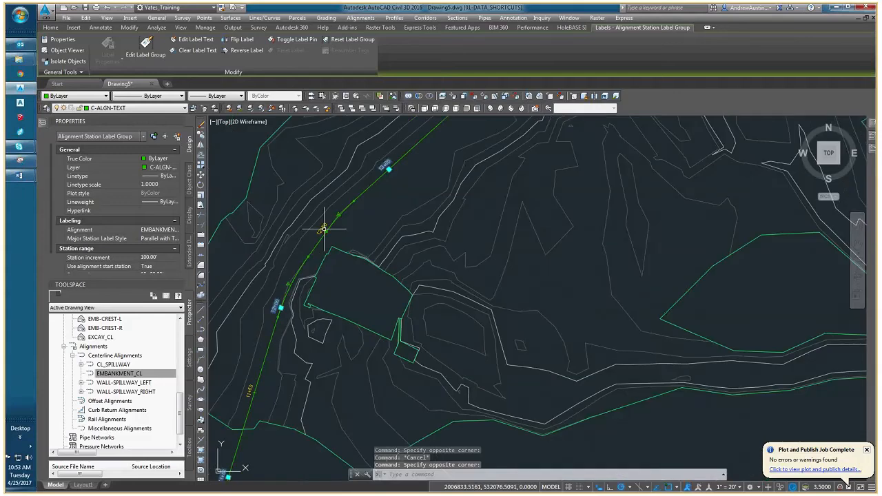
middle_drag(381, 179, 359, 244)
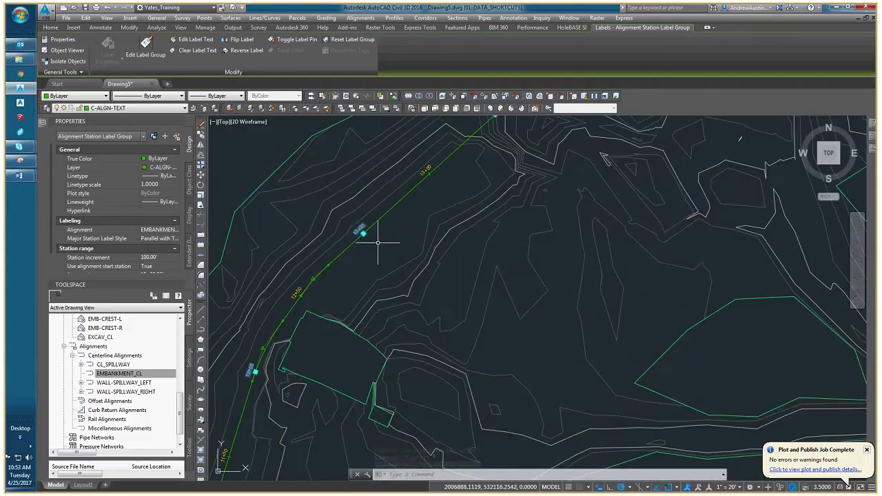
key(Escape)
Examine the 50-foot minor station labels along the whole embankment alignment and near station 13+50, then clear the selection.
click(300, 296)
mouse_move(307, 298)
middle_down()
mouse_move(359, 264)
mouse_move(329, 328)
middle_up()
scroll(329, 328, down, 4)
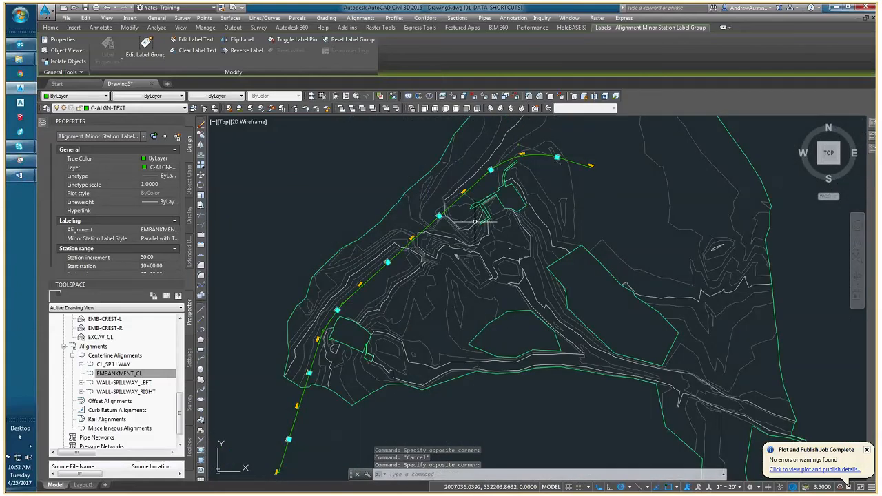
scroll(475, 221, up, 2)
scroll(386, 268, up, 1)
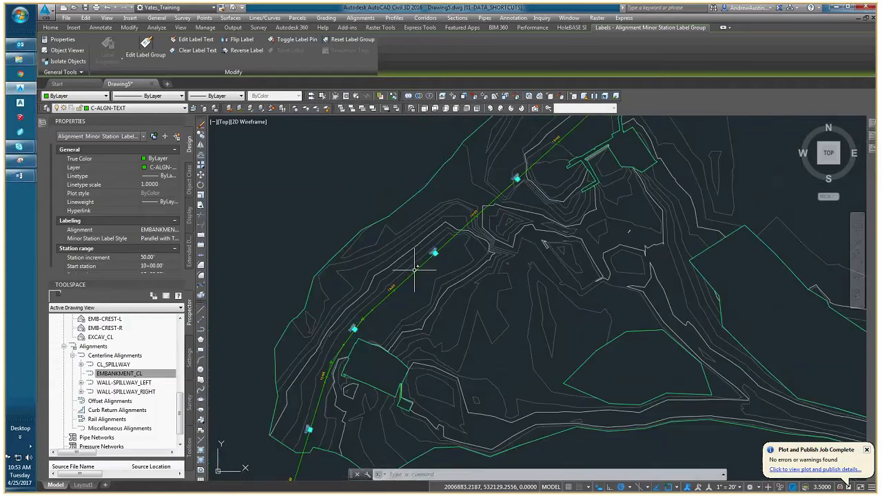
click(413, 255)
key(Escape)
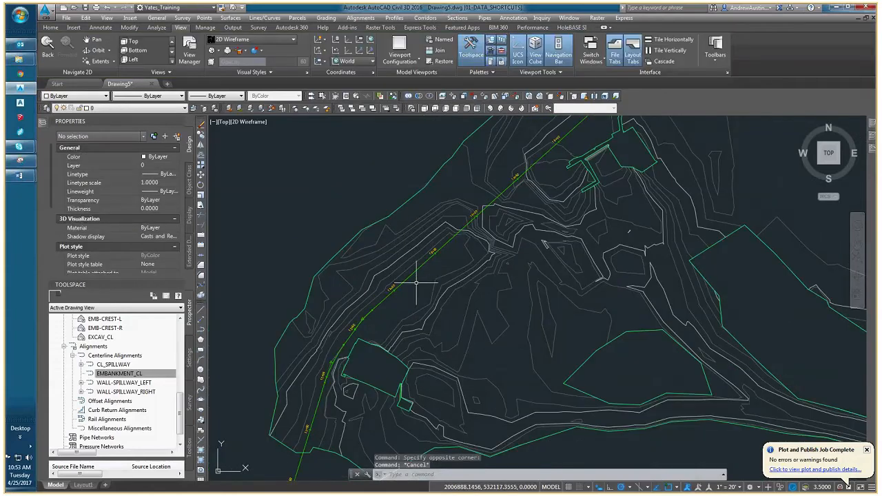
scroll(437, 255, up, 3)
click(425, 249)
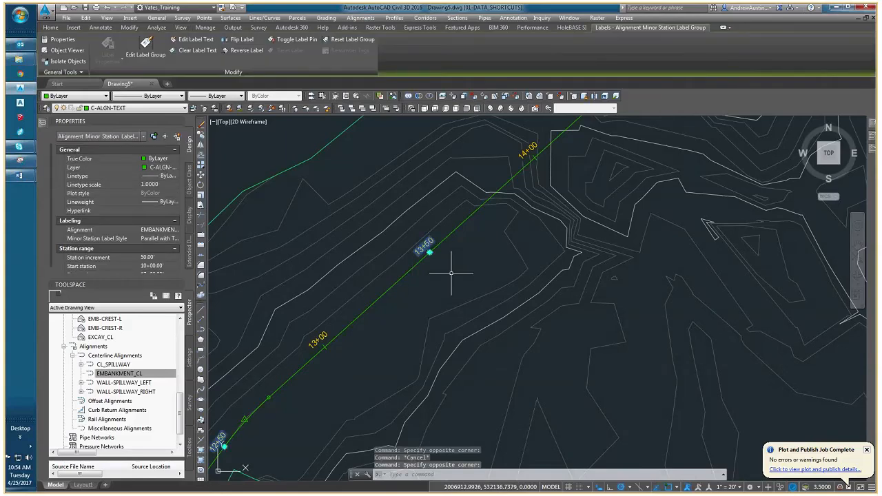
scroll(451, 268, down, 4)
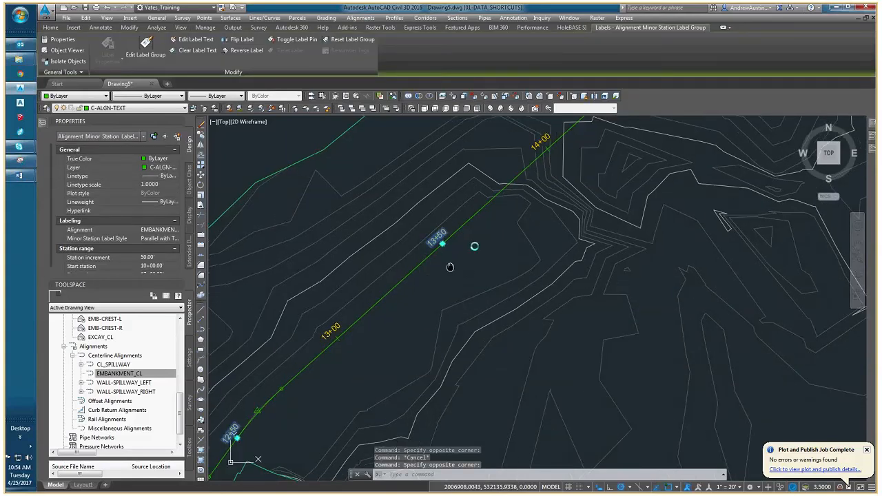
key(Escape)
Start a profile from surface for the EMBANKMENT_CL alignment and add EG_LIDAR to its profile list.
middle_drag(536, 188, 433, 253)
scroll(434, 253, down, 5)
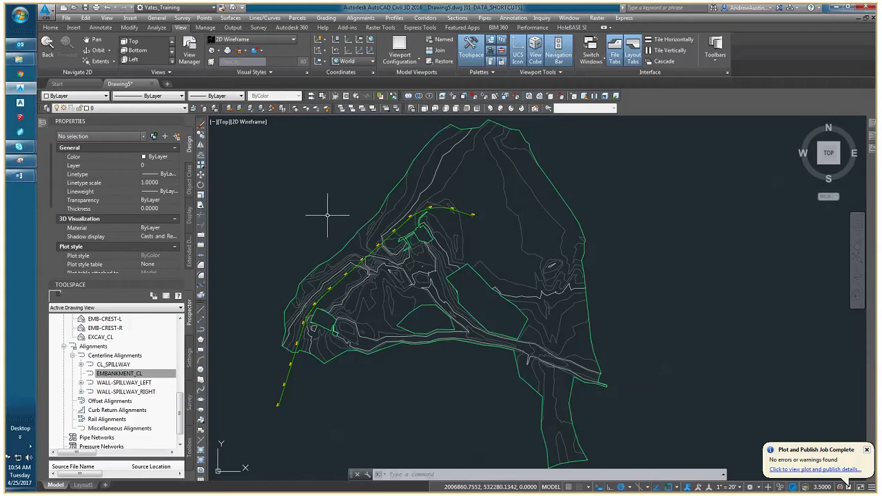
click(394, 18)
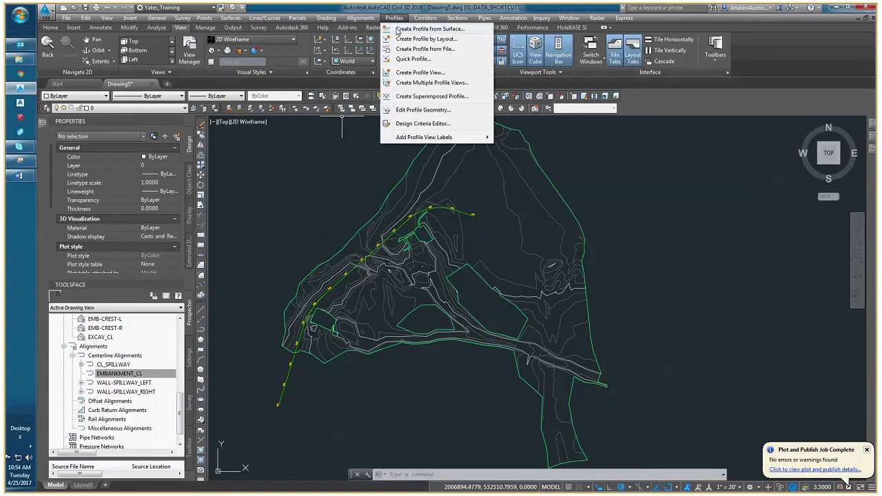
click(398, 29)
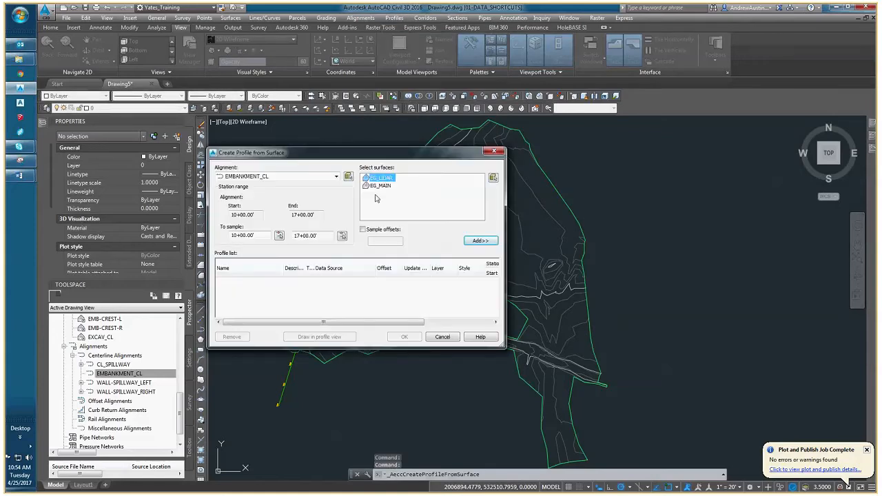
click(336, 177)
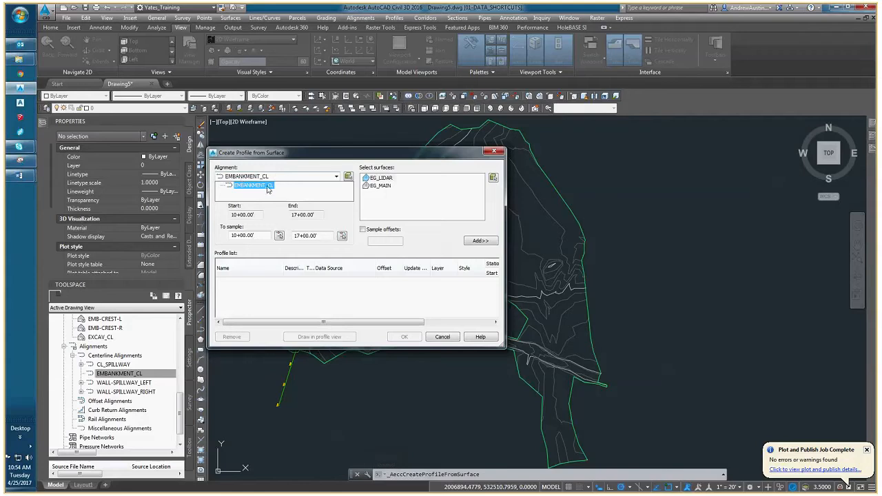
click(238, 185)
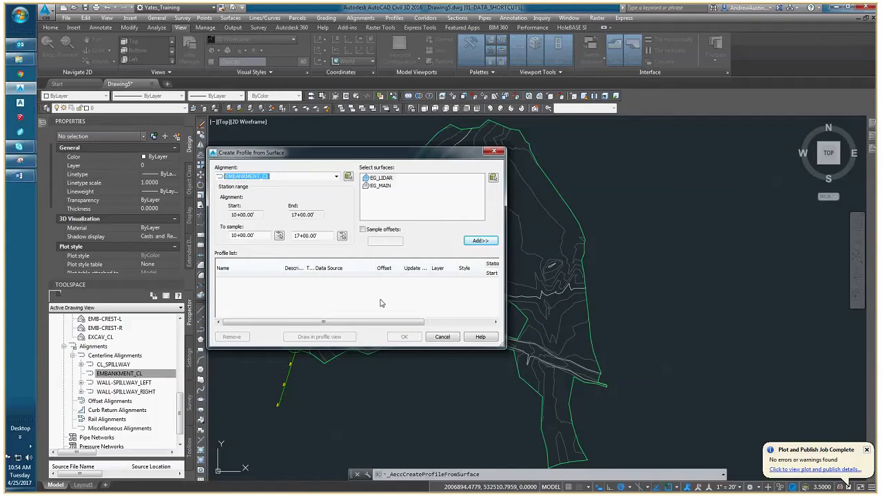
click(388, 179)
click(475, 241)
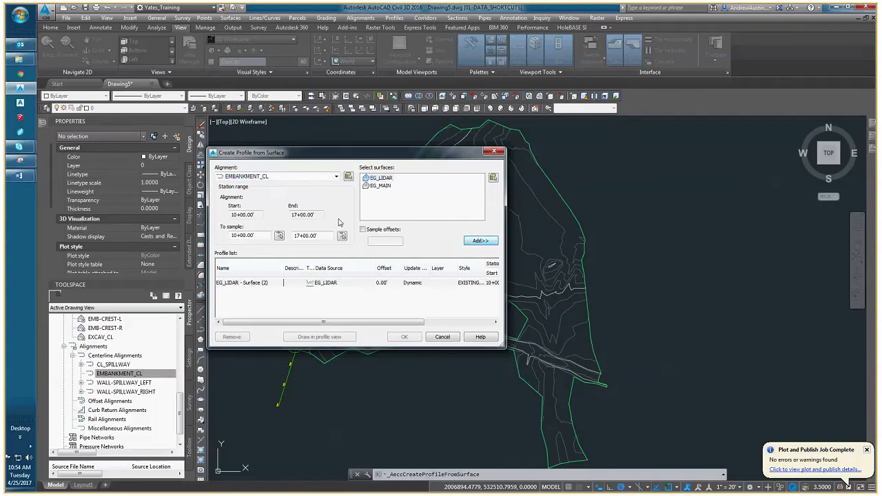
Add the EG_MAIN surface to the profile list for the EMBANKMENT_CL alignment.
click(381, 187)
click(480, 241)
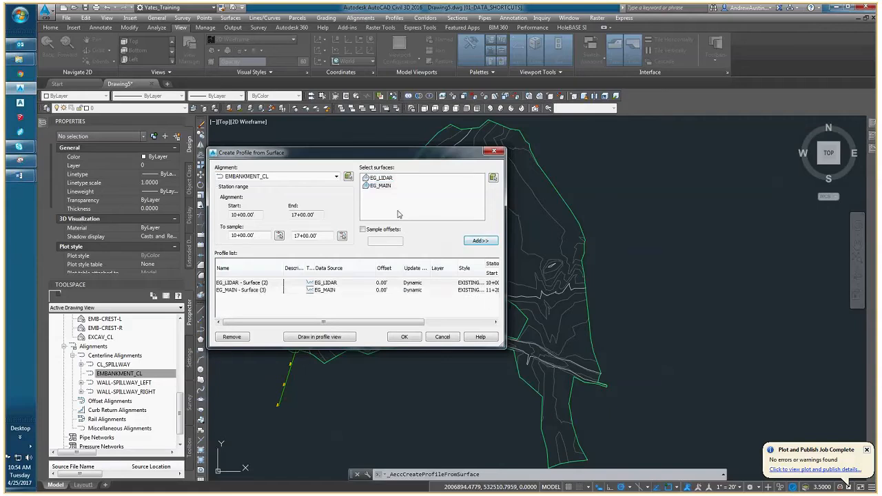
Review the profile styles available for the EG_LIDAR profile, then cancel the style selection.
drag(396, 322, 442, 322)
click(408, 283)
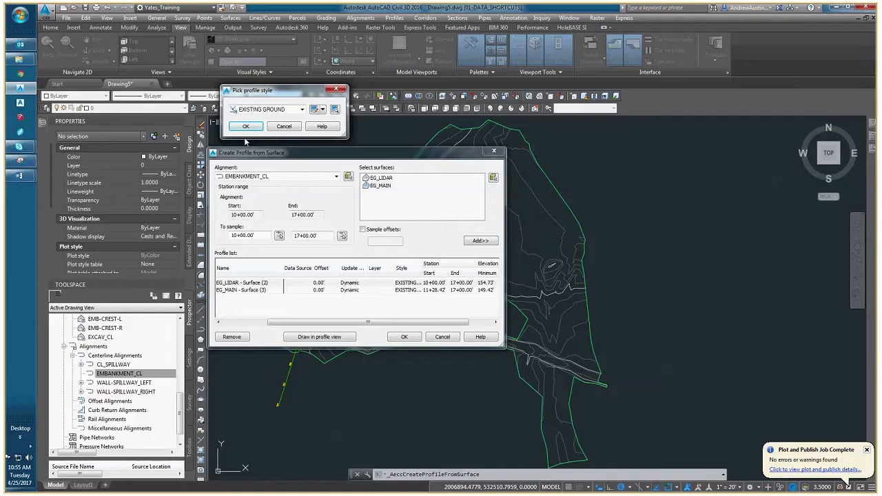
click(302, 111)
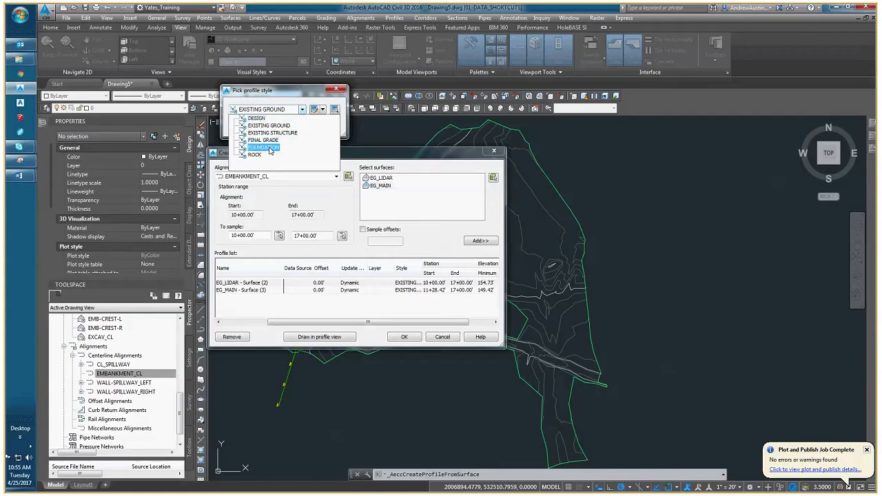
click(280, 93)
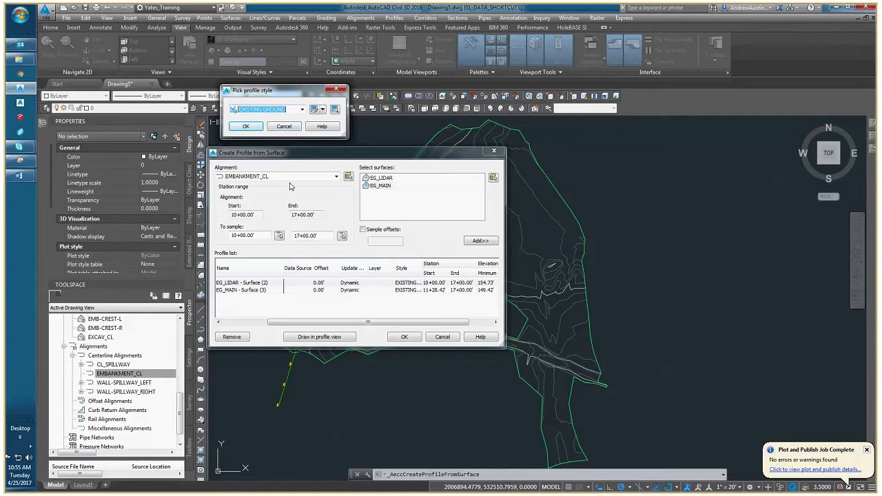
click(290, 130)
drag(389, 322, 339, 323)
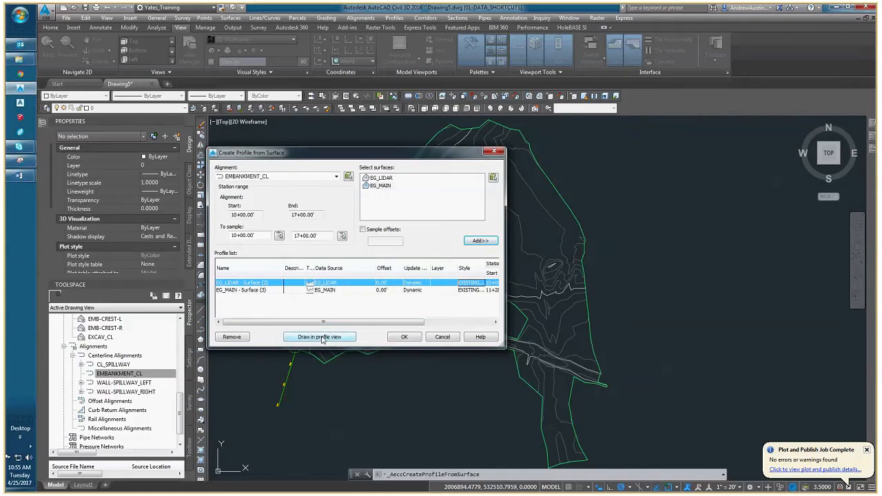
Create an EMBANKMENT_CL profile view with style 1:1 L to R, automatic station range and both surface profiles, placed east of the site plan.
click(320, 337)
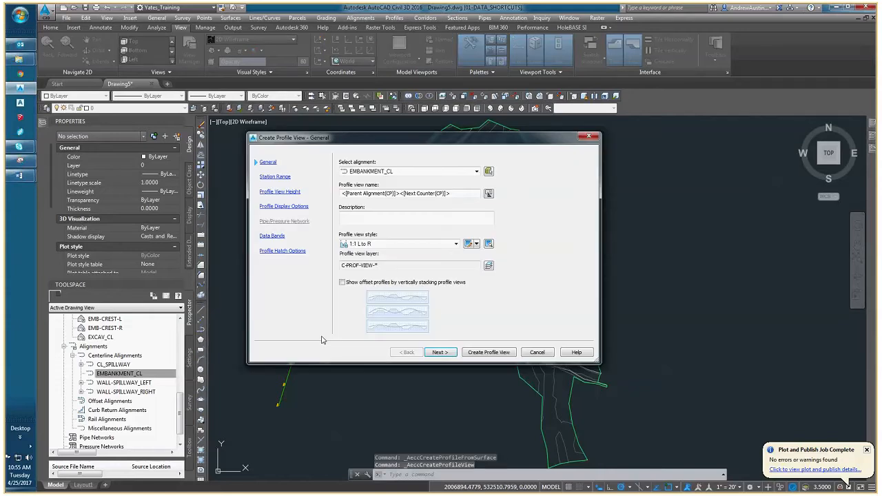
click(441, 353)
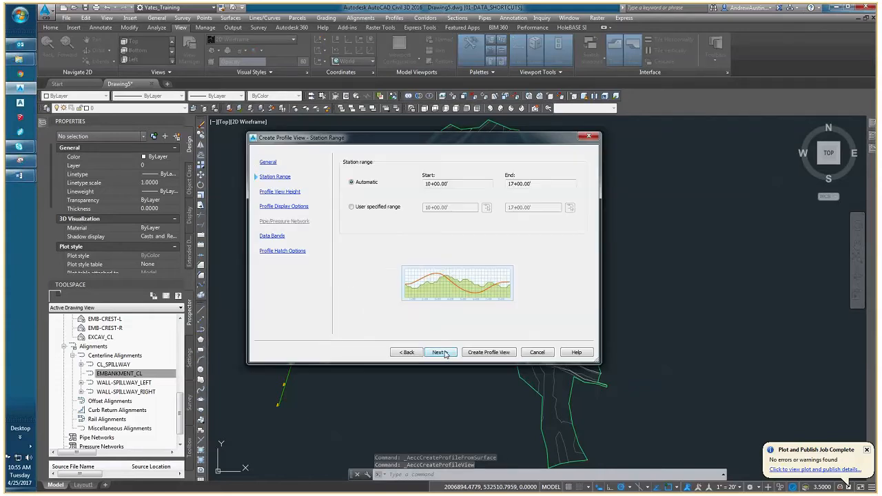
click(444, 353)
click(444, 353)
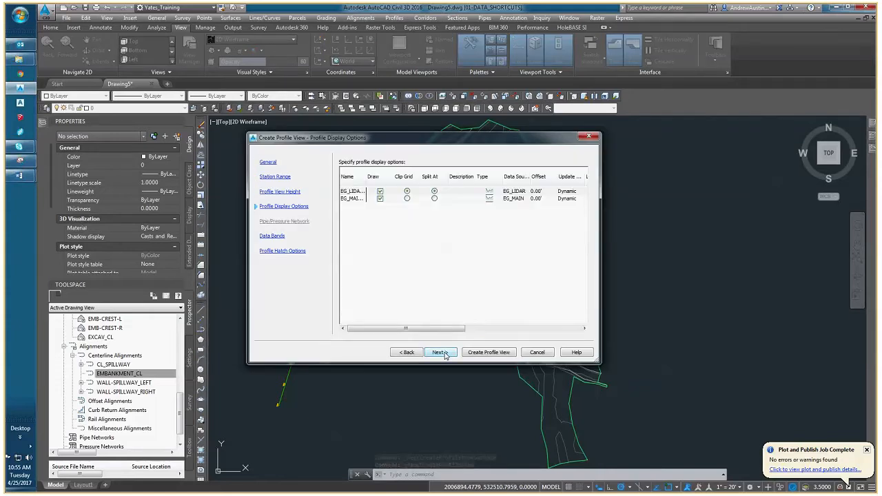
click(475, 353)
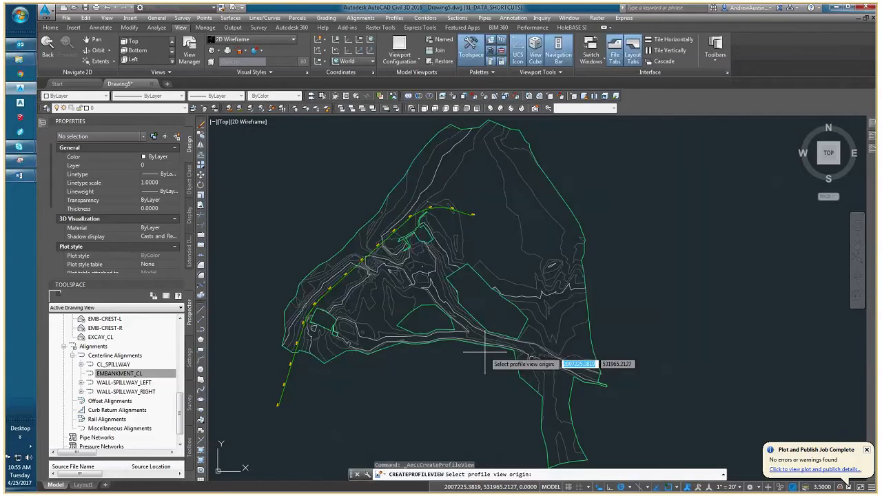
scroll(485, 352, down, 5)
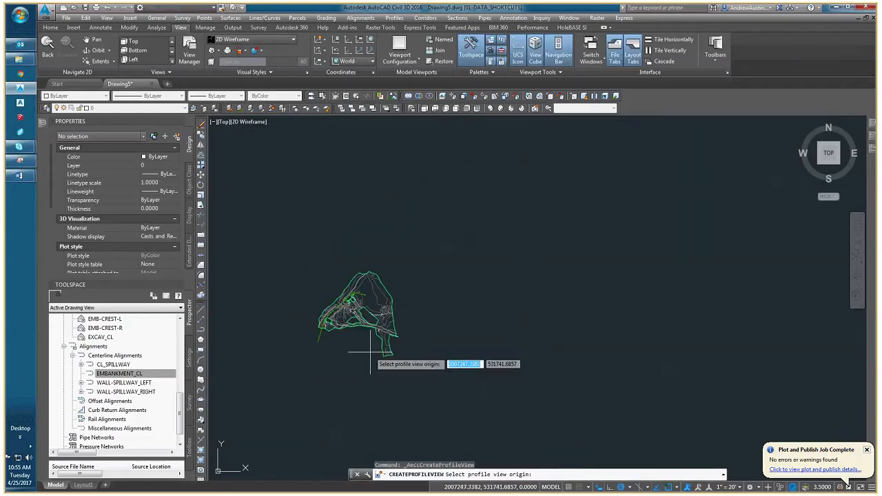
click(491, 322)
Examine the new EMBANKMENT_CL profile view, selecting its grid once and clearing the selection.
middle_drag(502, 340, 458, 329)
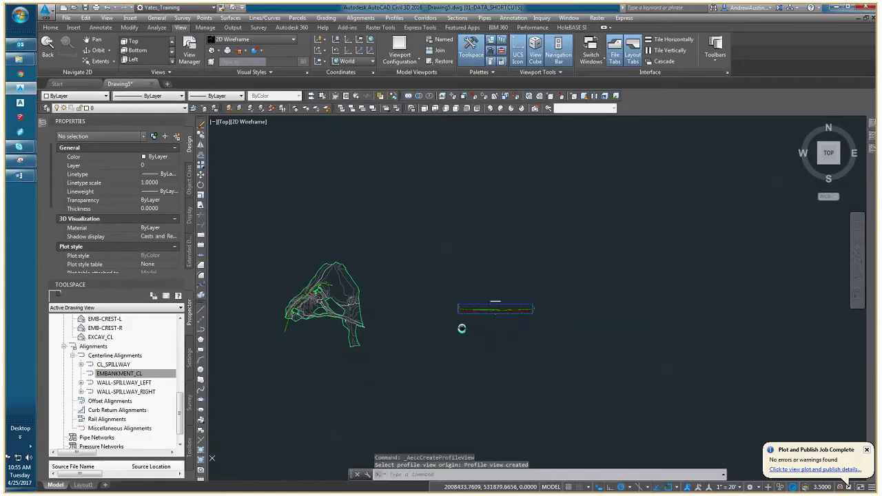
scroll(462, 326, up, 8)
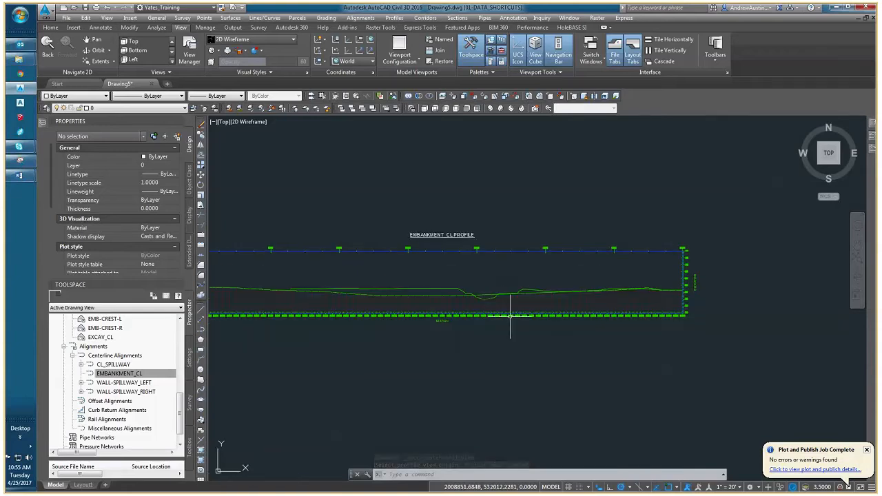
scroll(497, 322, down, 2)
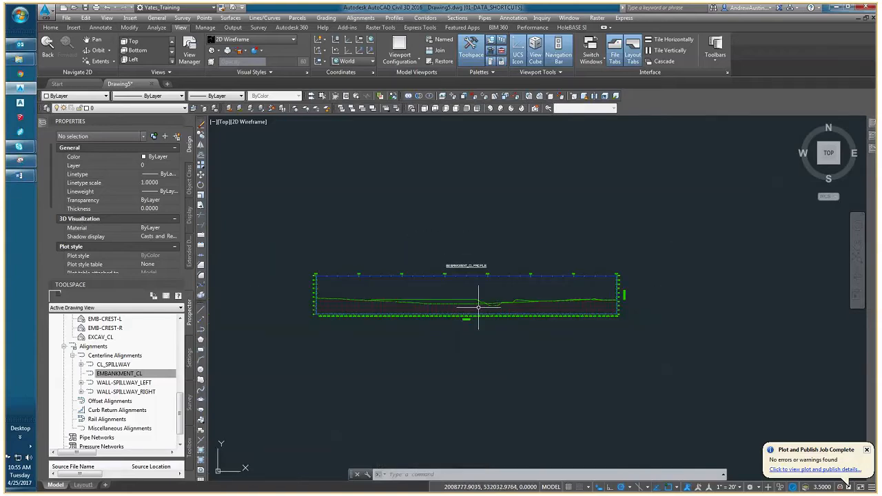
scroll(477, 305, up, 4)
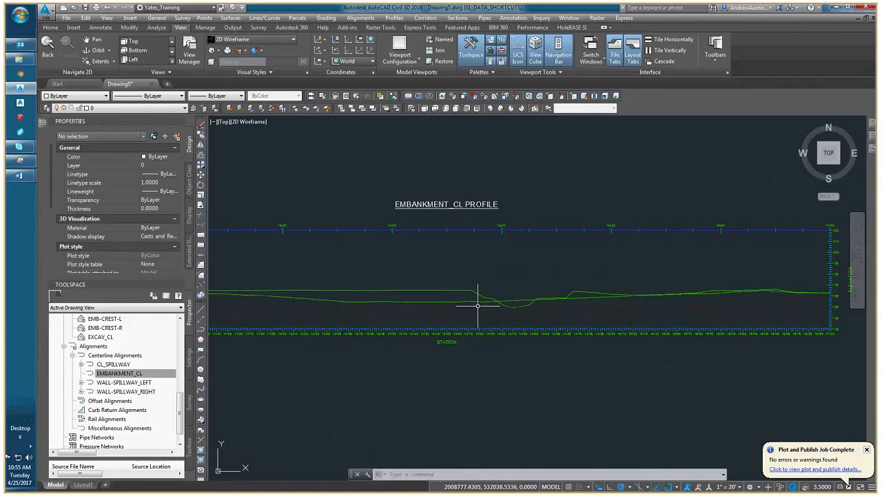
click(474, 312)
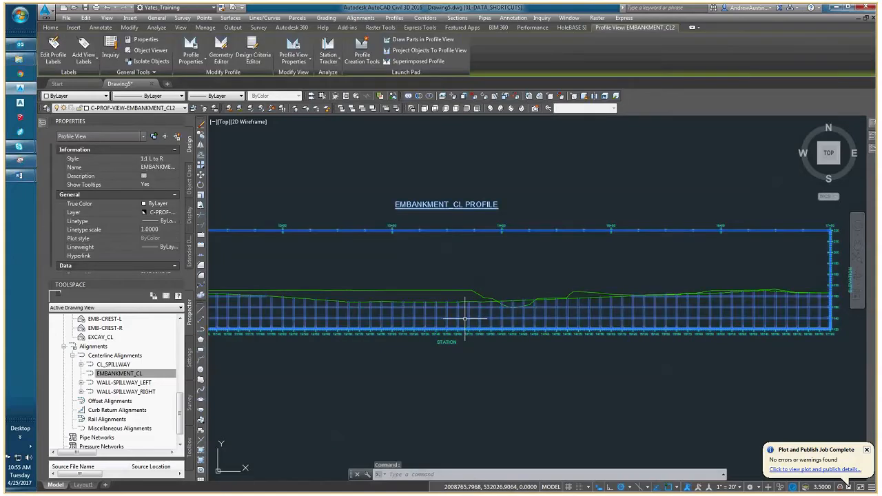
middle_drag(457, 311, 485, 312)
key(Escape)
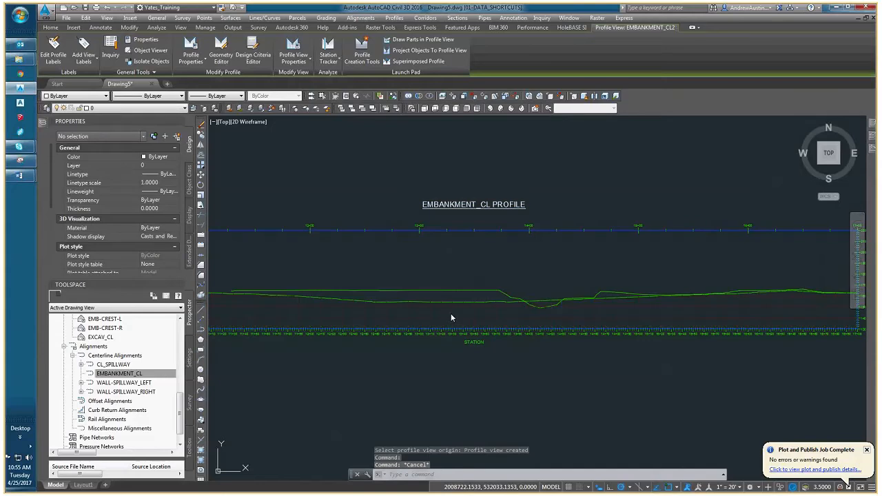
Identify the lower ground line in the profile view by selecting it and checking its name property, then clear the selection.
mouse_move(559, 336)
middle_down()
mouse_move(471, 335)
mouse_move(450, 325)
mouse_move(471, 321)
middle_up()
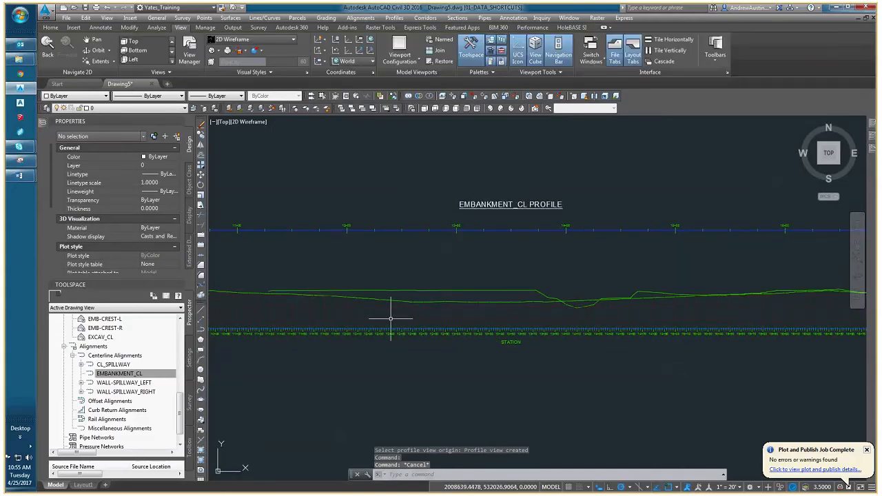
scroll(390, 318, down, 3)
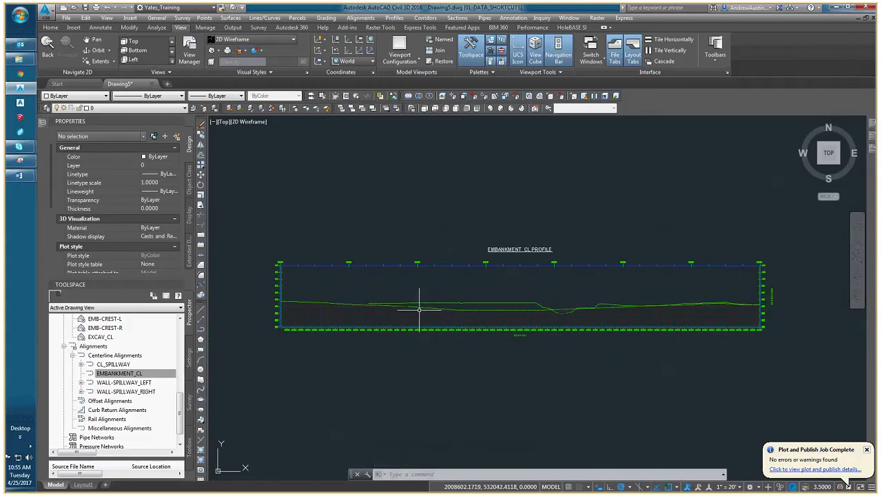
scroll(418, 310, up, 2)
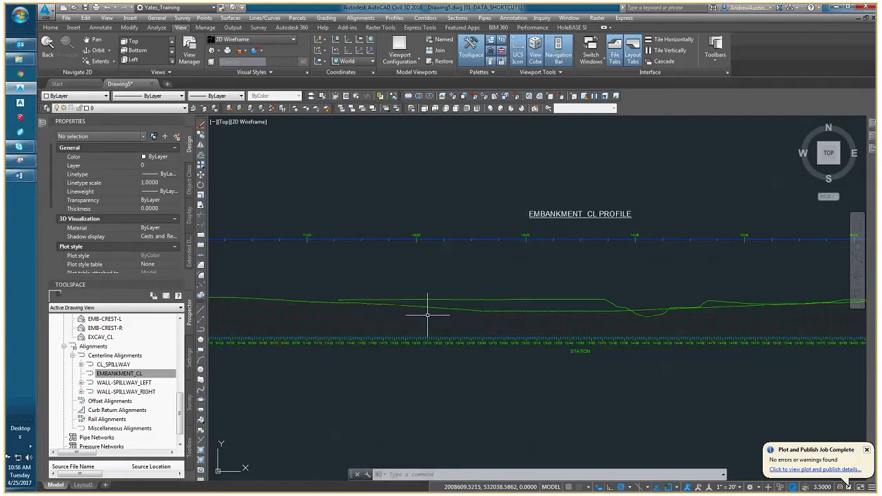
scroll(428, 315, down, 2)
scroll(445, 314, up, 4)
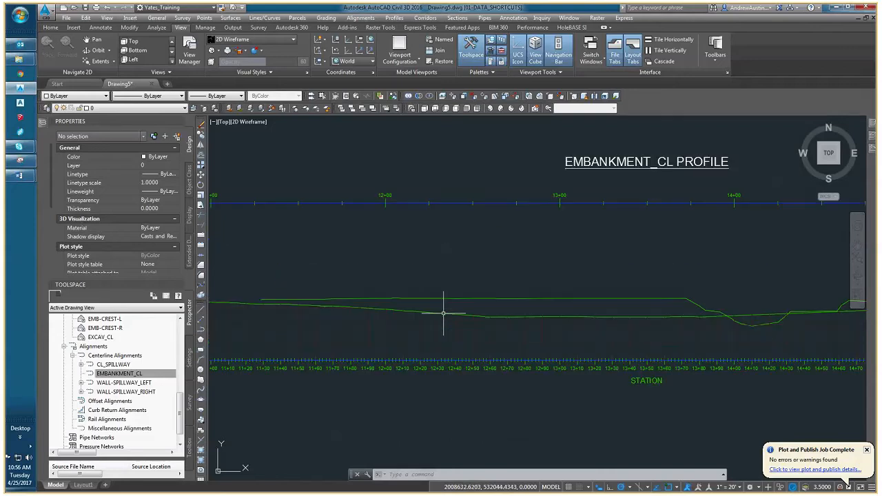
click(444, 315)
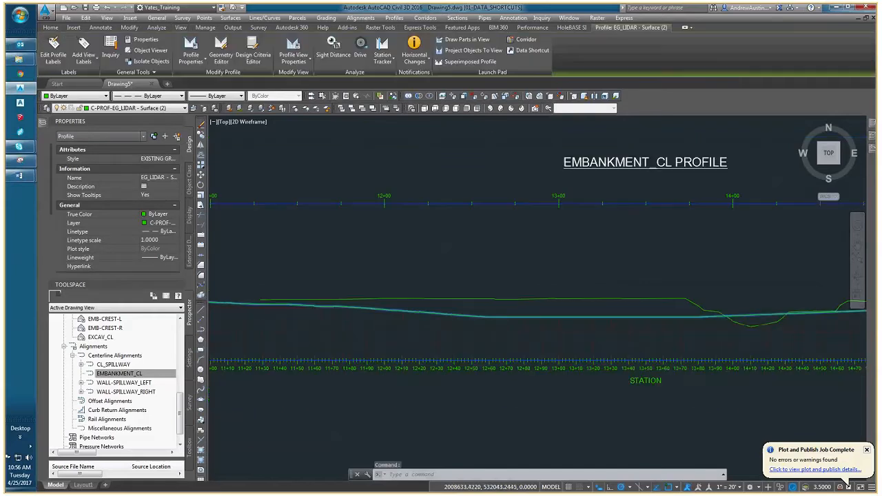
scroll(445, 315, down, 2)
middle_drag(510, 337, 397, 326)
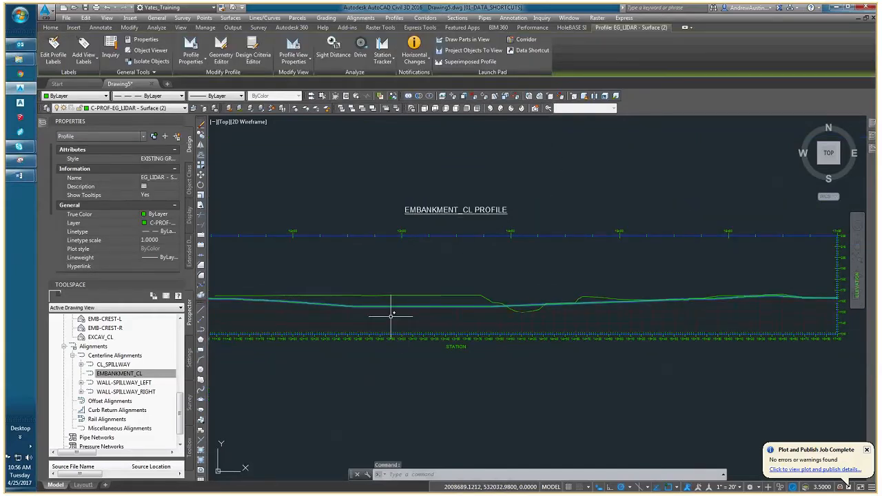
middle_drag(325, 314, 411, 321)
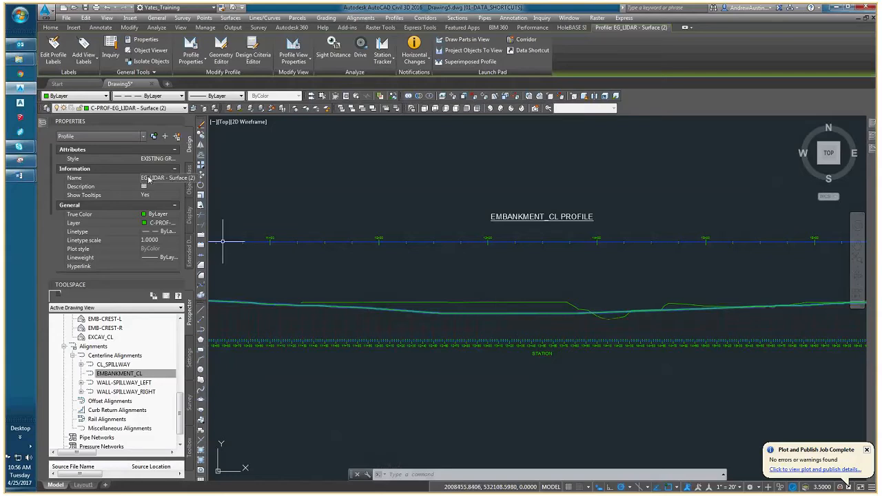
middle_drag(329, 311, 324, 316)
key(Escape)
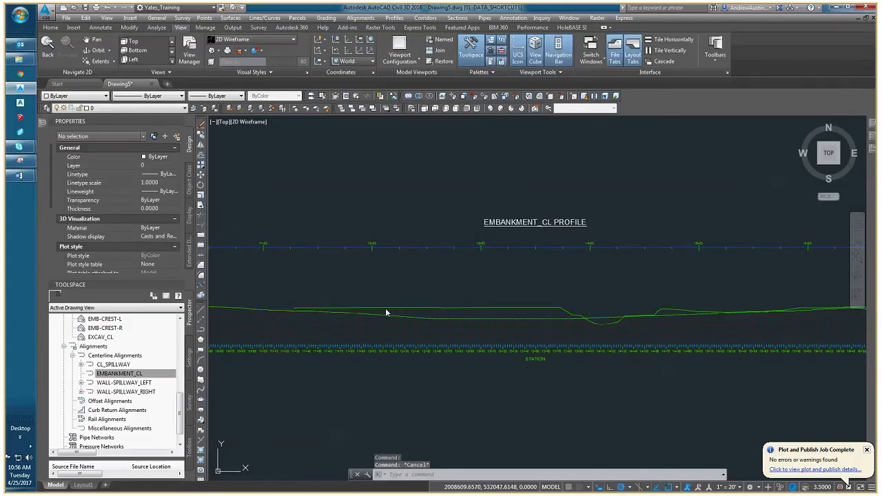
Identify the upper ground line in the profile view from its name property, then clear the selection.
click(386, 310)
middle_drag(386, 310, 374, 328)
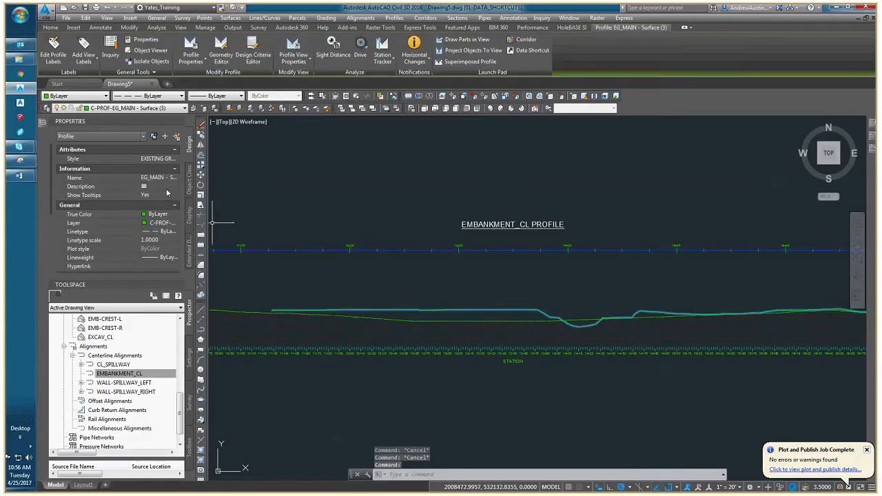
middle_drag(404, 374, 364, 381)
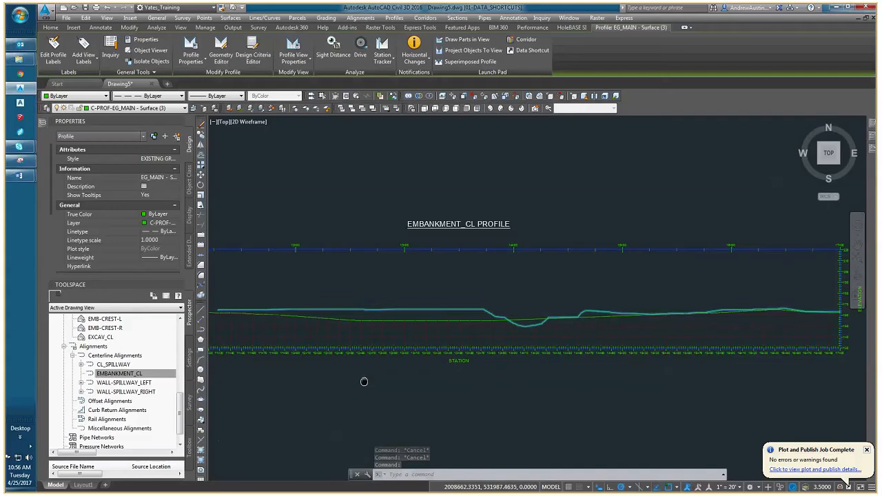
key(Escape)
Compare the EG_LIDAR and EG_MAIN ground lines along the full EMBANKMENT_CL profile view and check the view's tooltip details.
scroll(447, 331, down, 4)
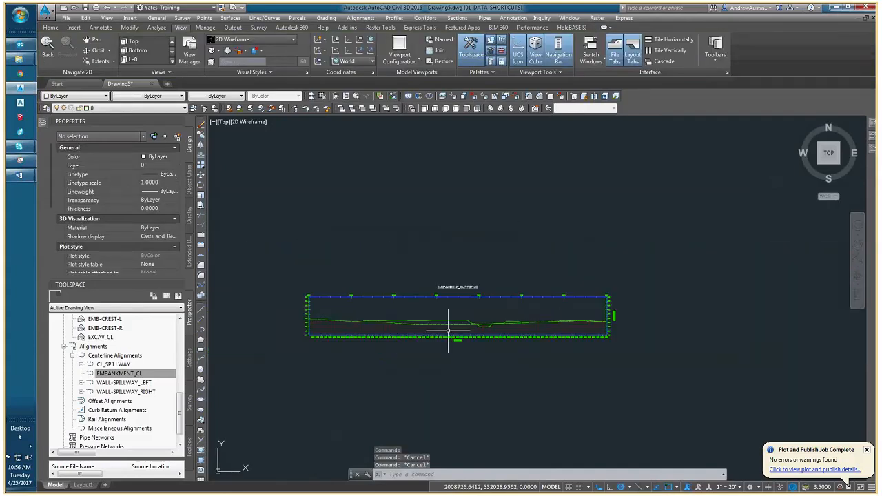
scroll(448, 331, up, 4)
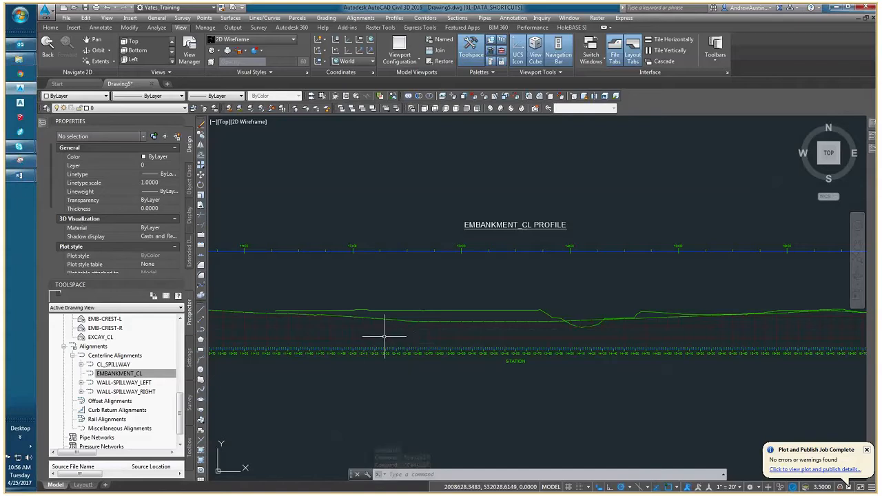
middle_drag(366, 331, 395, 330)
scroll(395, 330, down, 4)
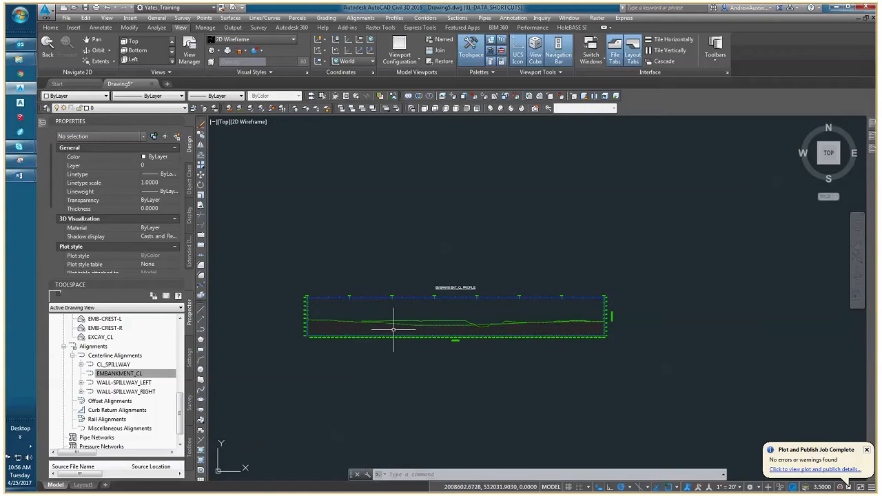
scroll(393, 330, up, 2)
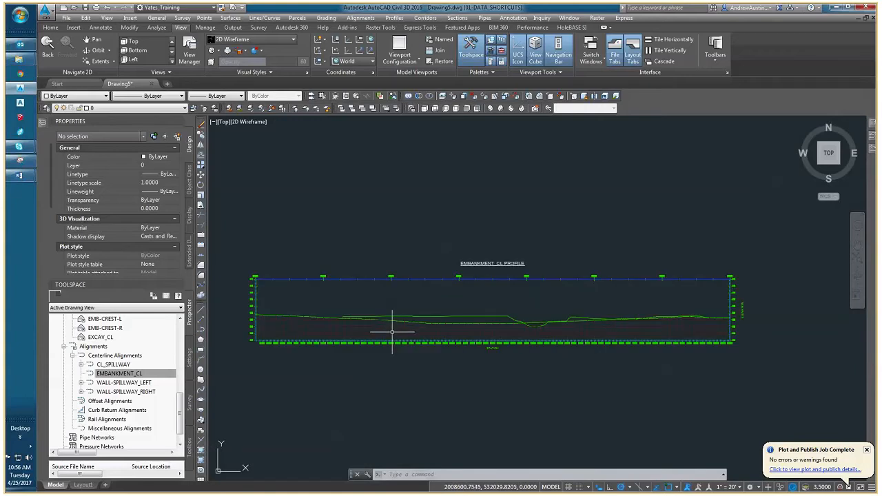
middle_drag(390, 331, 358, 336)
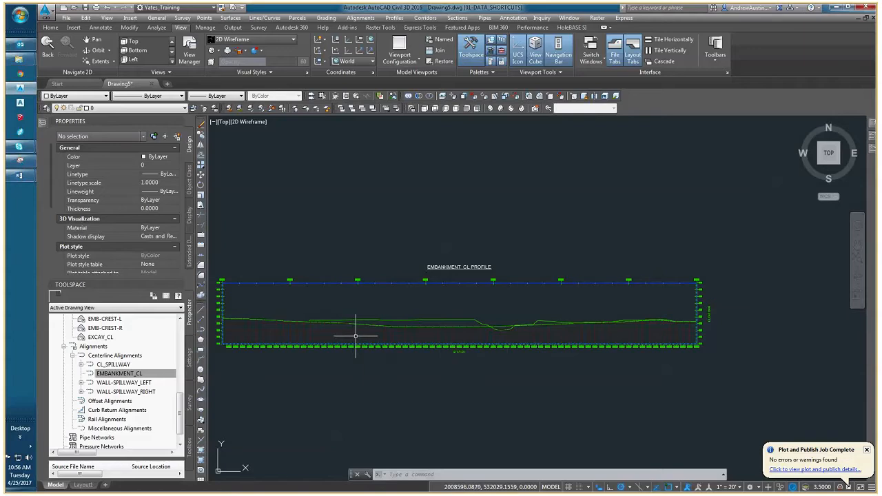
scroll(356, 336, up, 4)
scroll(359, 339, down, 4)
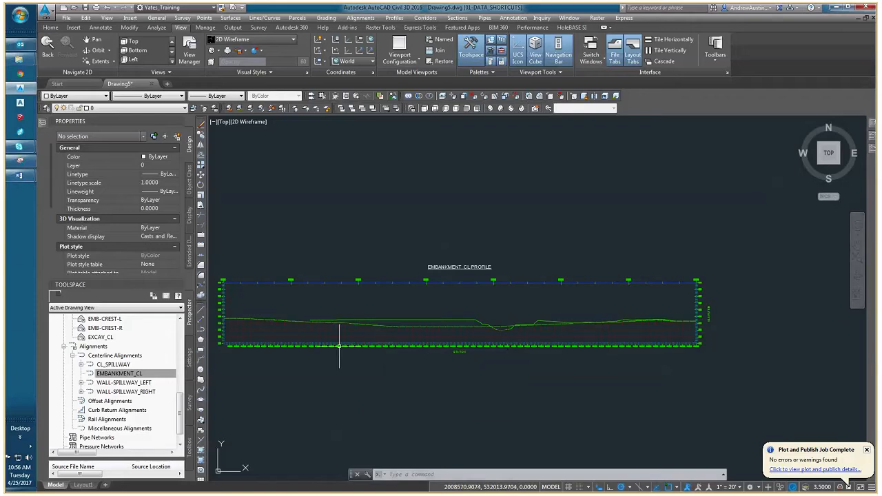
middle_drag(339, 346, 360, 346)
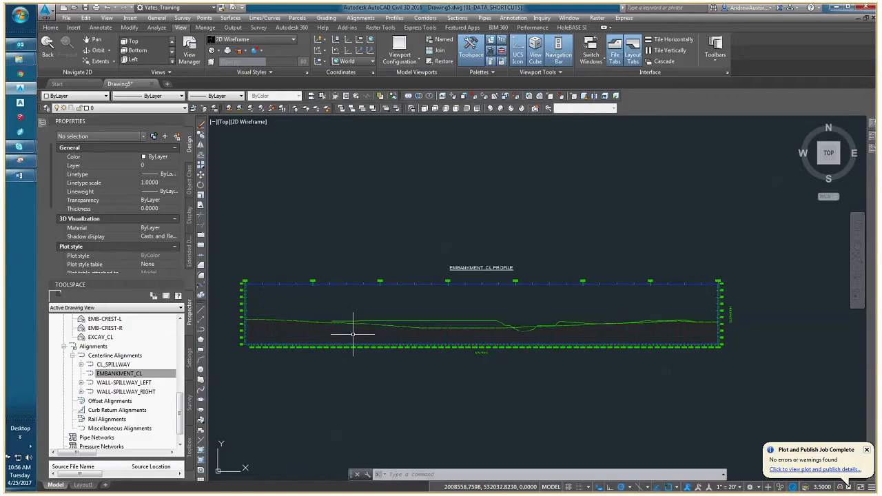
mouse_move(353, 334)
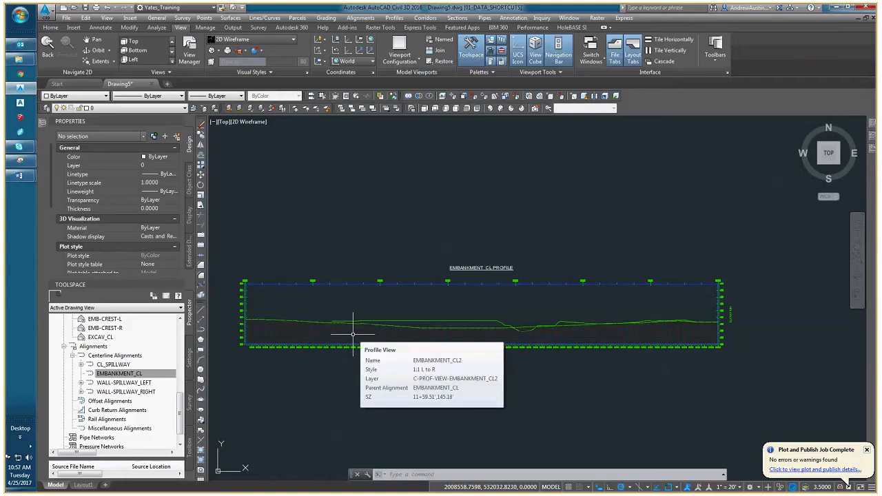
scroll(353, 335, up, 3)
scroll(470, 357, down, 1)
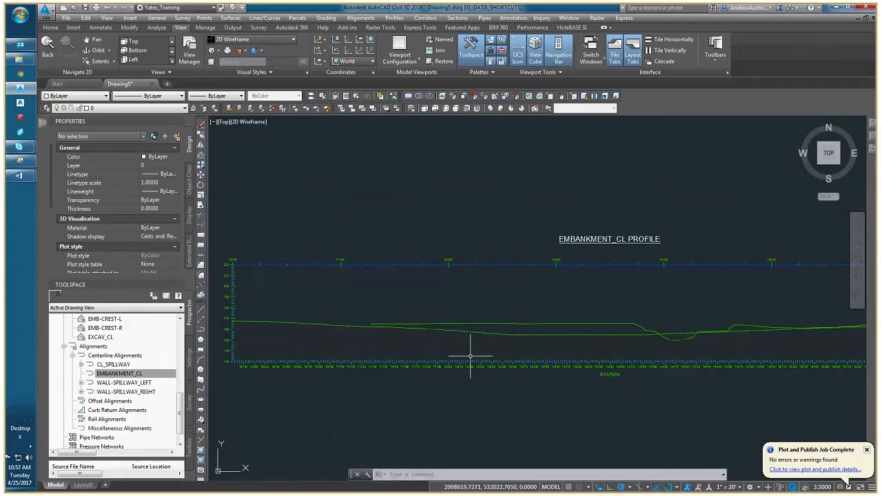
Open the 1:1 L to R profile view style of the EMBANKMENT_CL profile view for editing.
scroll(334, 371, down, 2)
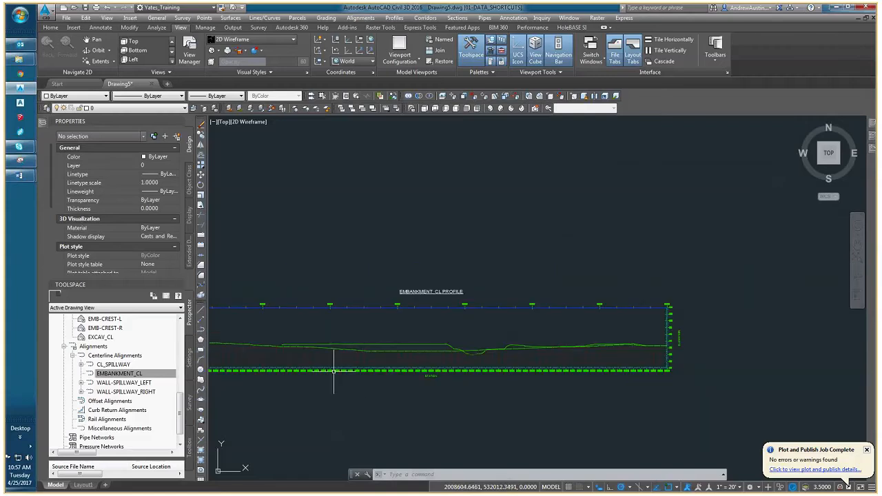
scroll(372, 345, up, 3)
click(390, 337)
click(388, 340)
scroll(356, 347, down, 4)
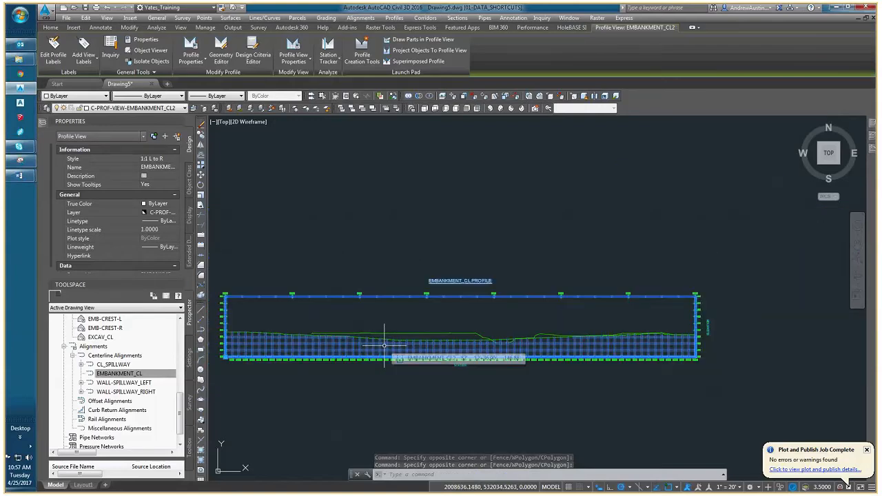
right_click(346, 343)
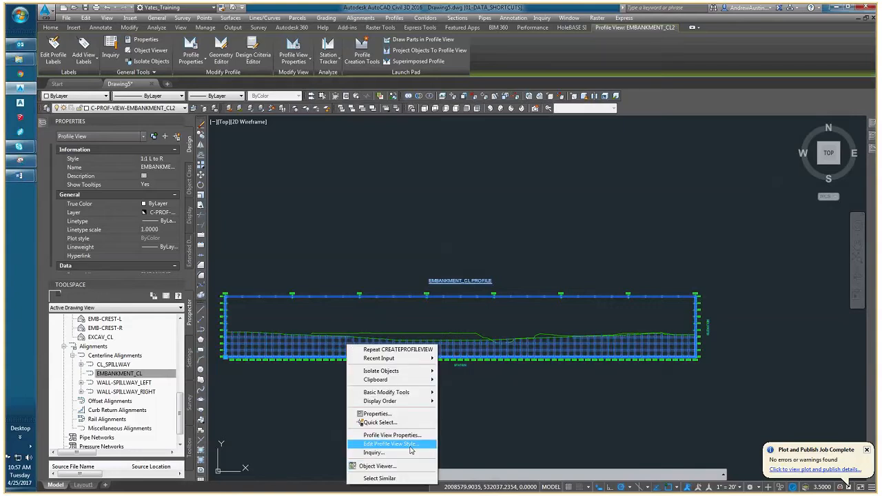
click(409, 446)
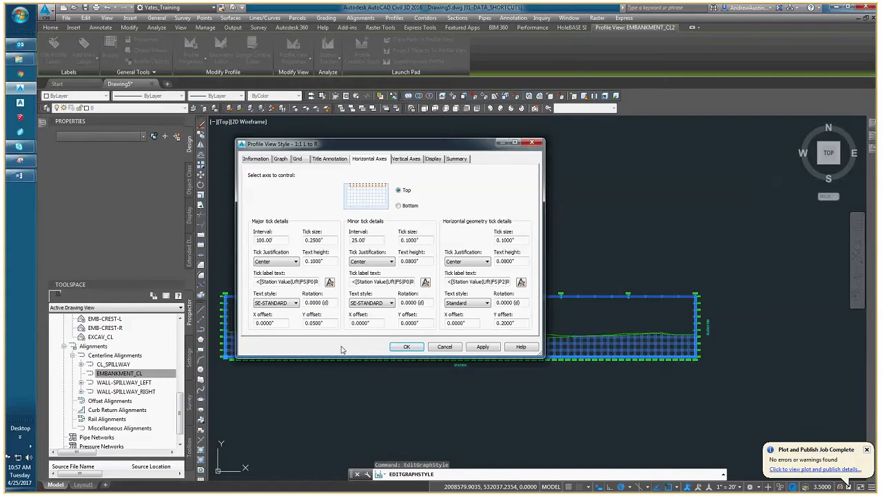
drag(351, 145, 380, 159)
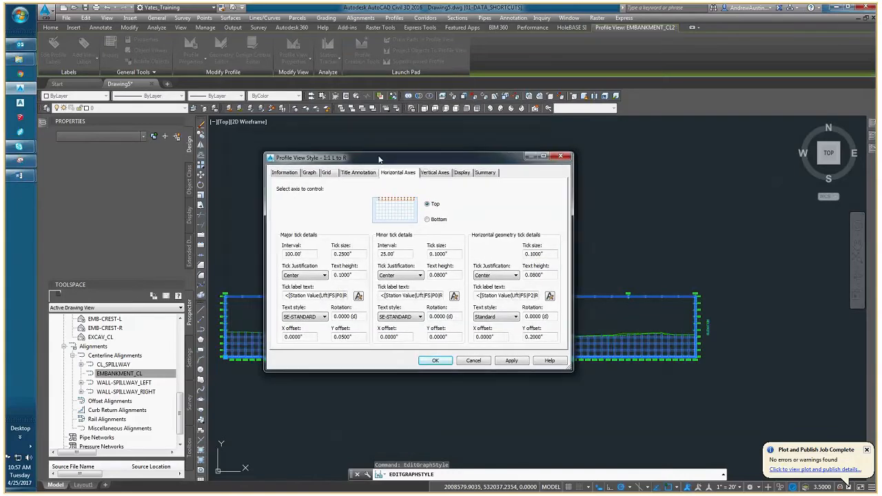
Turn off vertical and horizontal grid clipping in the profile view style and apply the change.
click(327, 172)
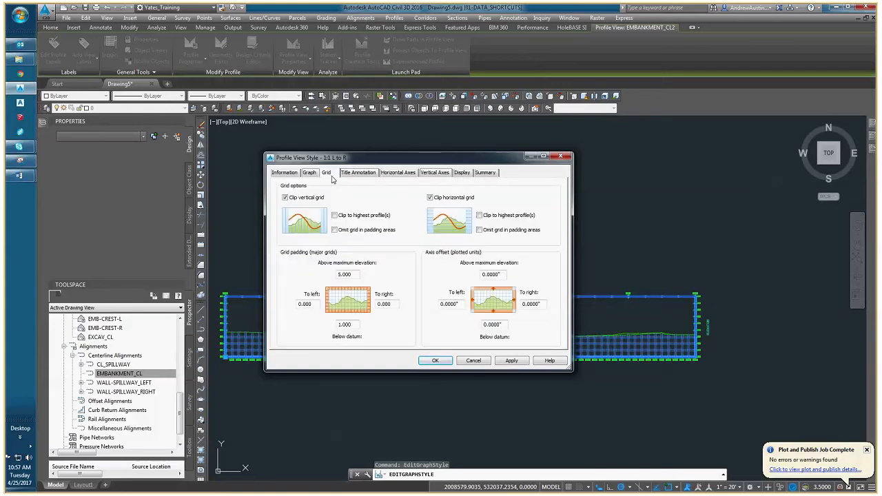
click(285, 198)
click(285, 198)
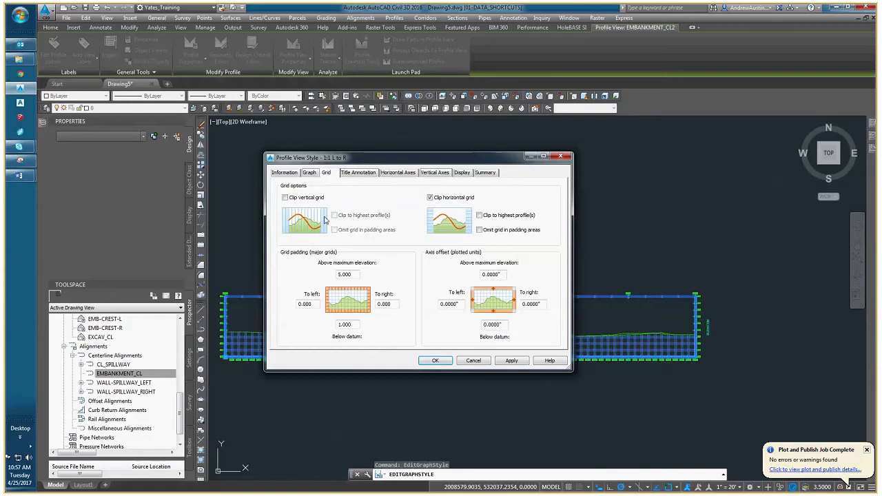
click(430, 197)
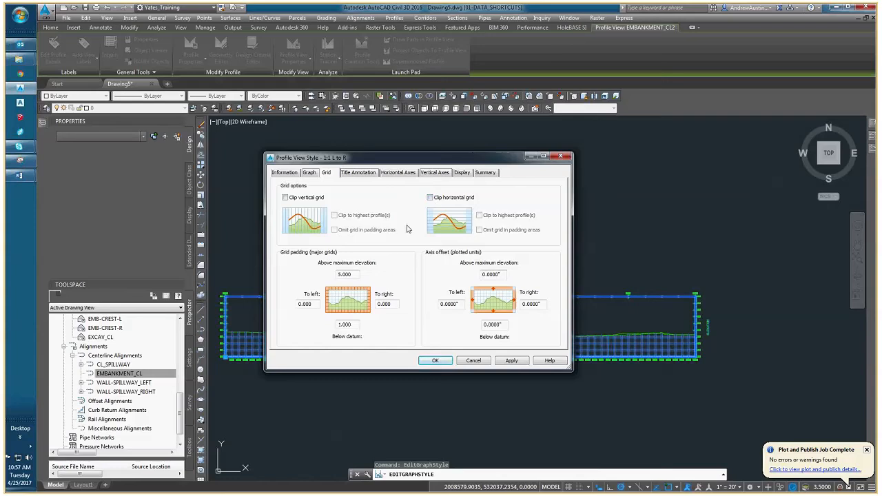
click(511, 360)
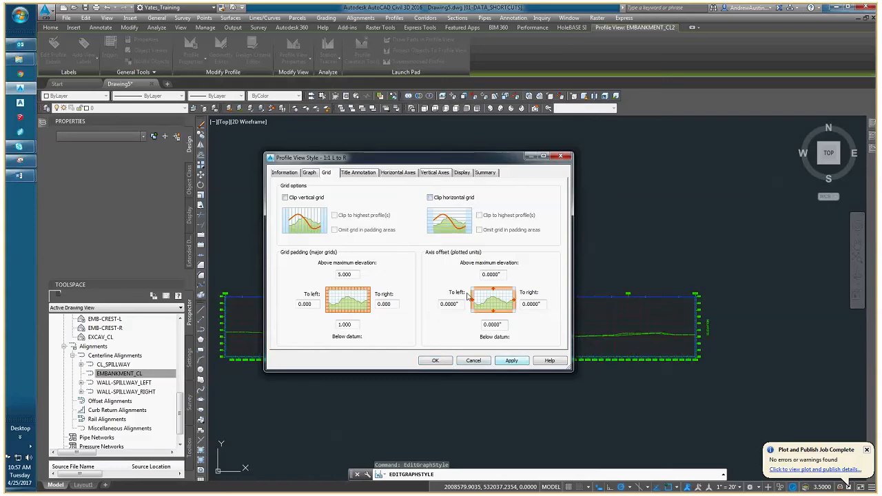
drag(418, 158, 221, 49)
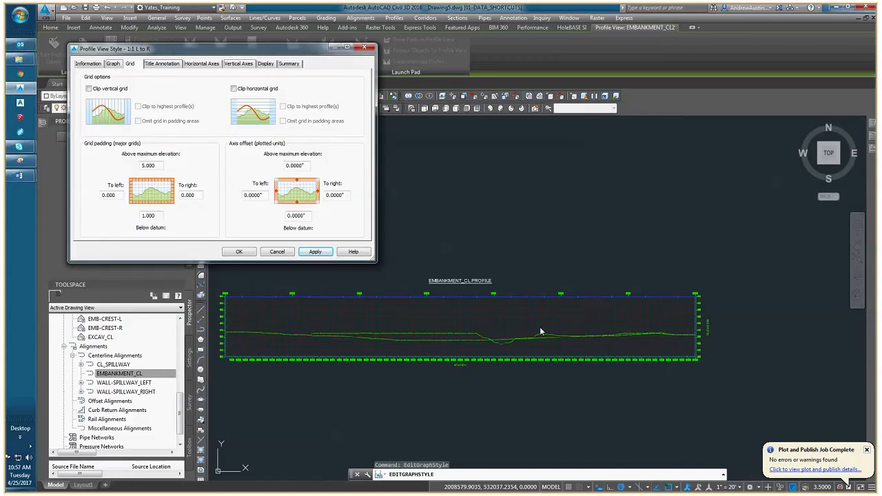
click(239, 252)
Examine the grid of the EMBANKMENT_CL profile view above and below the ground lines.
middle_drag(327, 333, 306, 325)
scroll(418, 326, up, 5)
scroll(306, 326, down, 4)
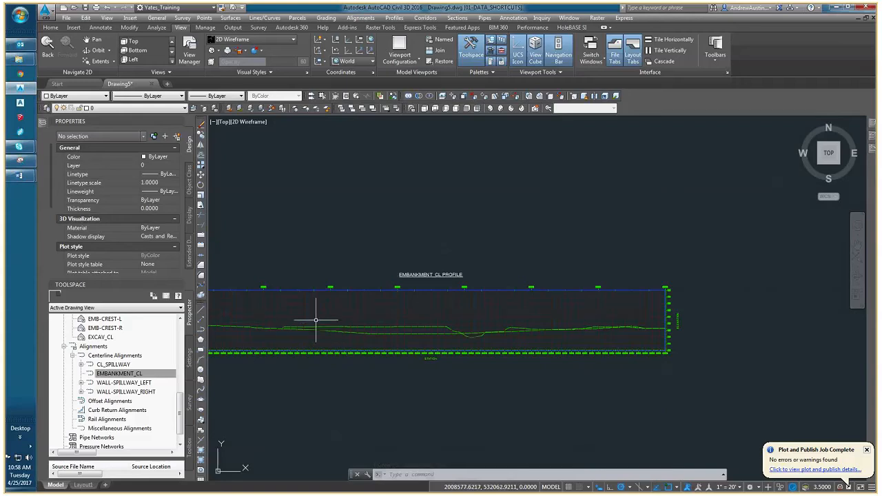
mouse_move(323, 331)
middle_down()
mouse_move(358, 319)
mouse_move(301, 320)
middle_up()
scroll(359, 318, up, 2)
scroll(458, 319, down, 2)
click(462, 311)
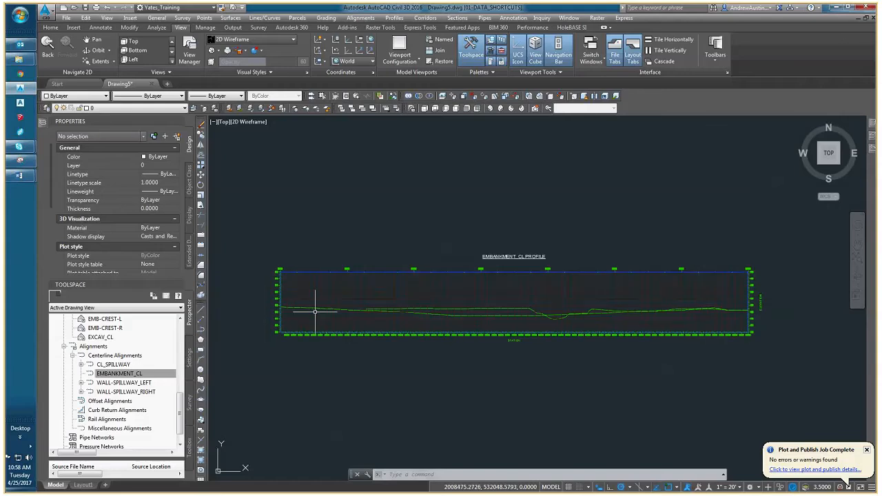
scroll(297, 308, up, 4)
scroll(388, 309, down, 2)
Compare the two ground lines against the grid from the station 17+00 end back through station 14+00.
middle_drag(413, 308, 287, 314)
middle_drag(667, 293, 434, 291)
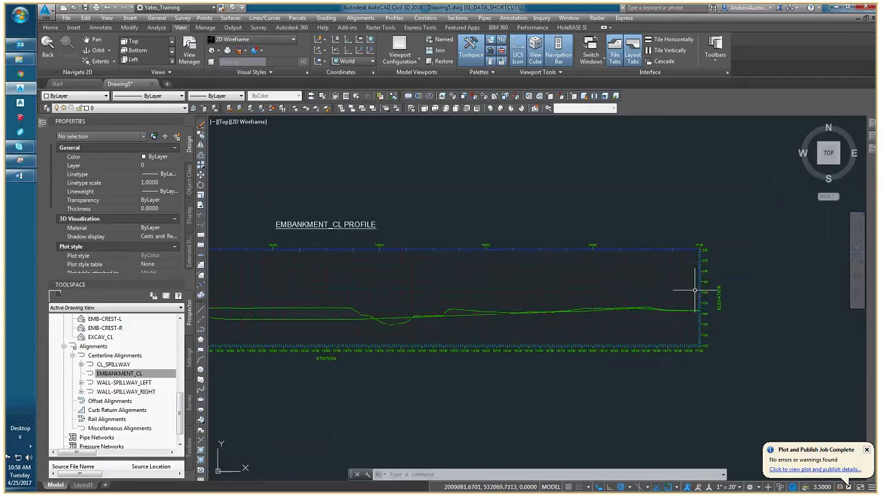
scroll(699, 299, up, 3)
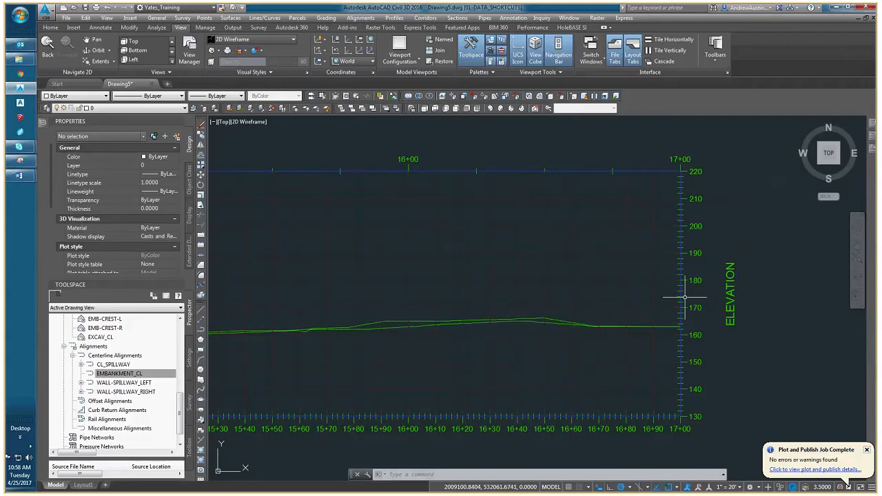
scroll(585, 289, down, 3)
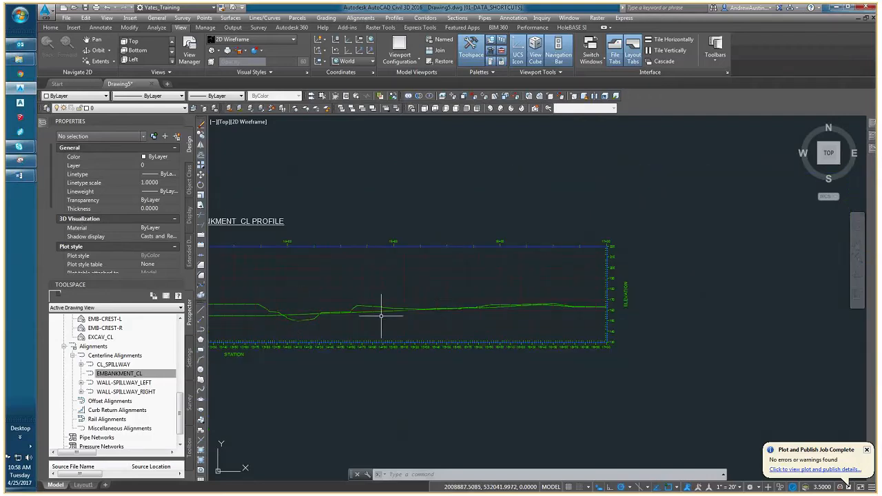
middle_drag(364, 299, 455, 297)
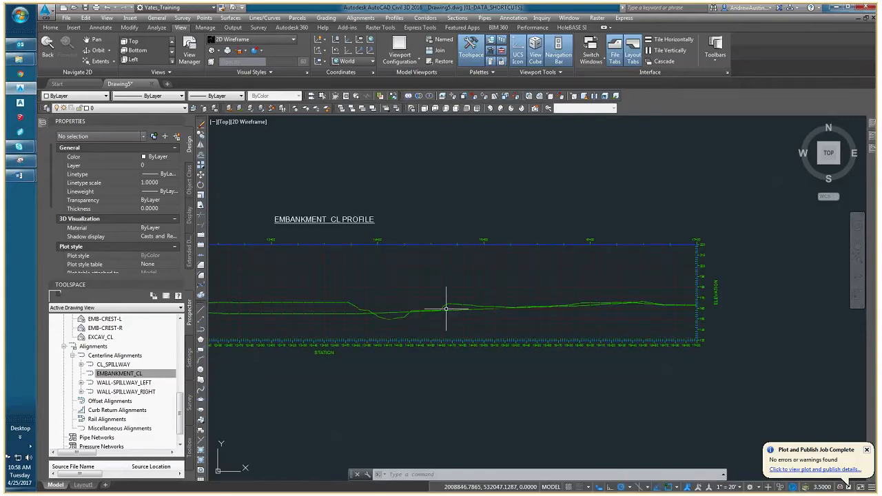
scroll(636, 291, up, 2)
scroll(323, 298, down, 2)
scroll(370, 306, up, 1)
scroll(348, 295, up, 1)
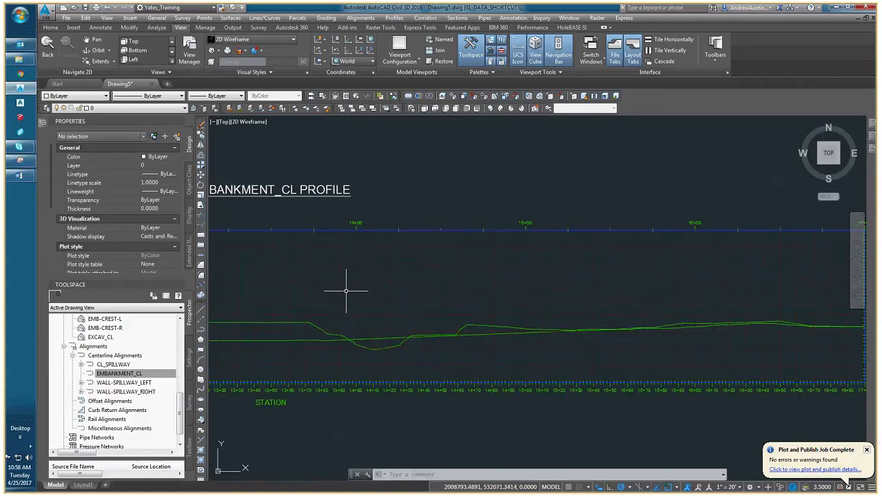
middle_drag(344, 291, 540, 290)
scroll(424, 288, down, 2)
middle_drag(294, 286, 250, 293)
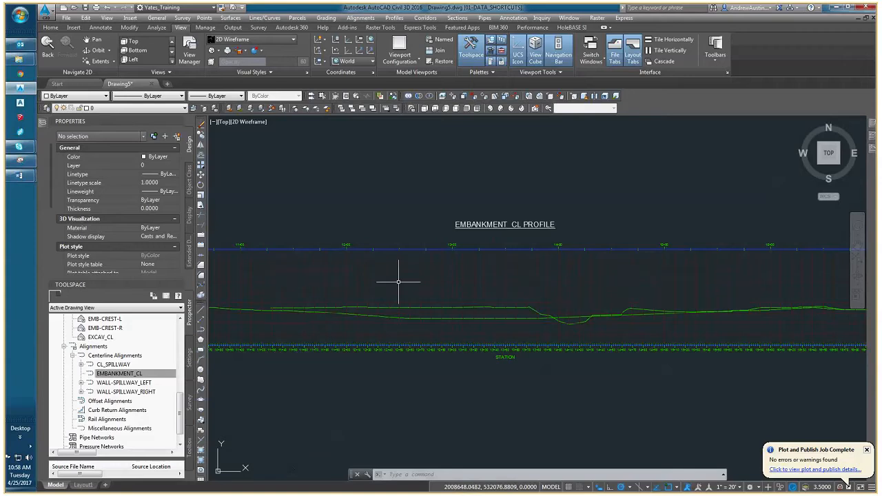
scroll(399, 296, down, 3)
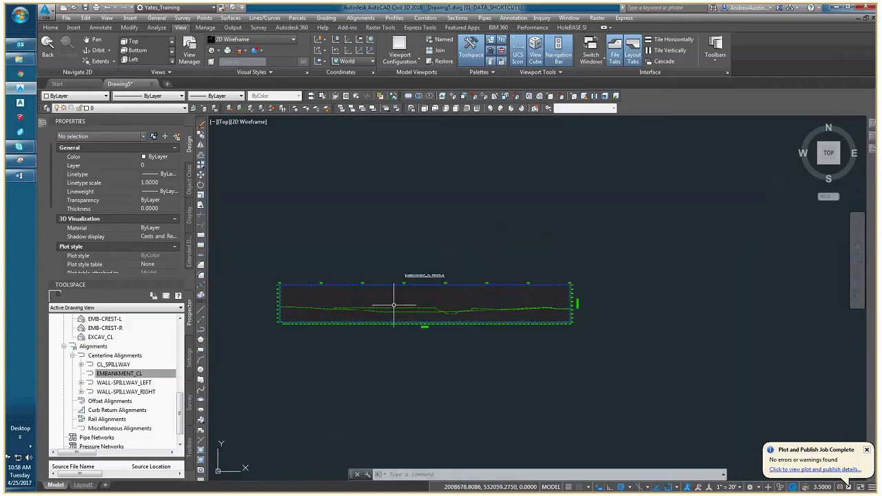
Review the horizontal and vertical axis settings in the profile view's style, leaving the style unmodified.
scroll(341, 312, up, 3)
click(342, 305)
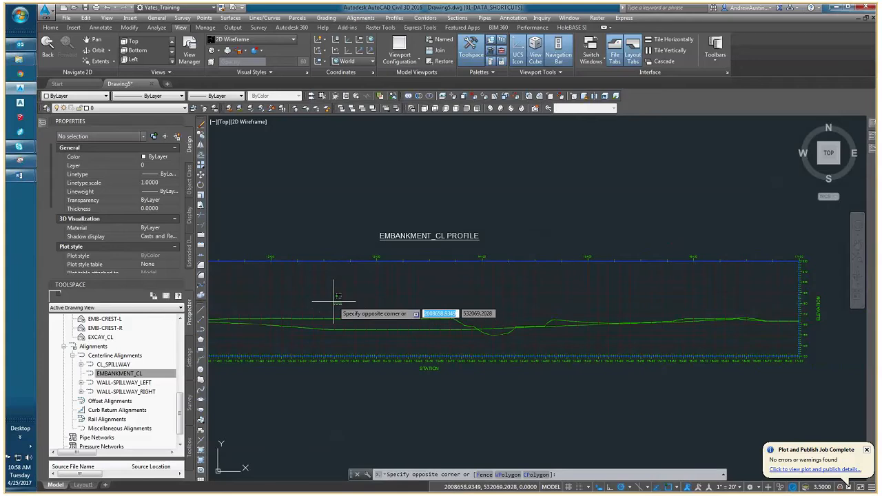
click(337, 299)
right_click(337, 298)
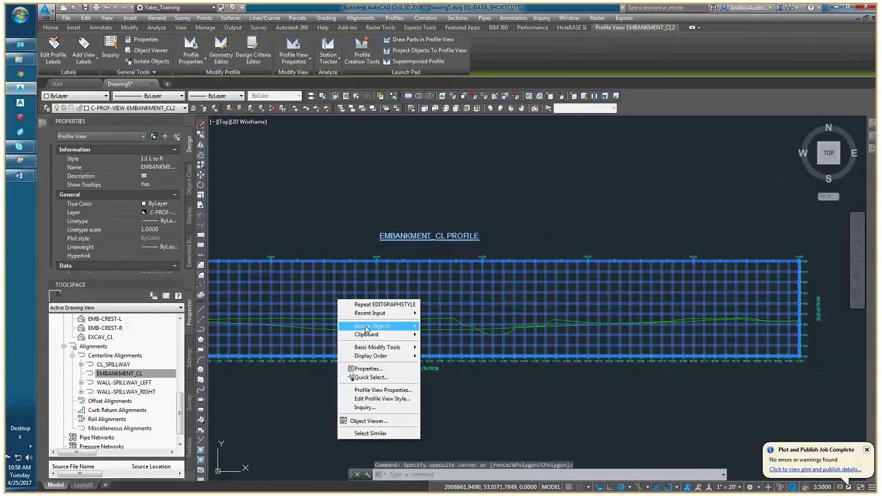
click(383, 399)
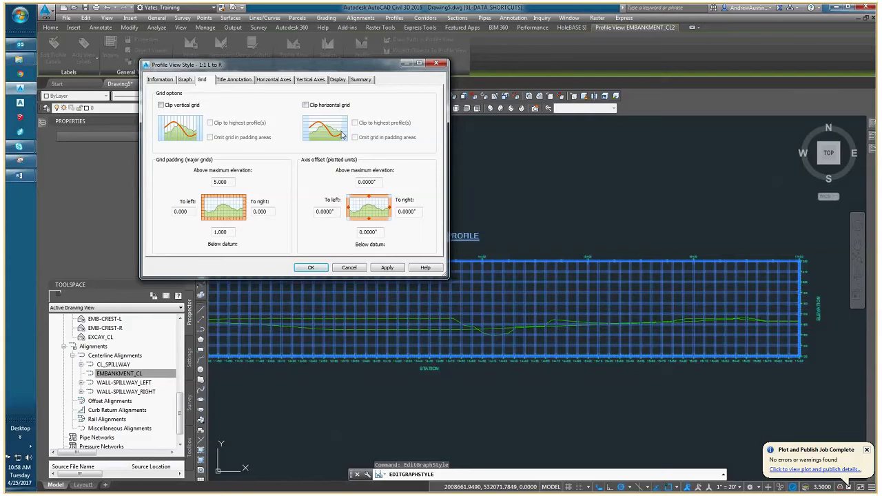
click(268, 81)
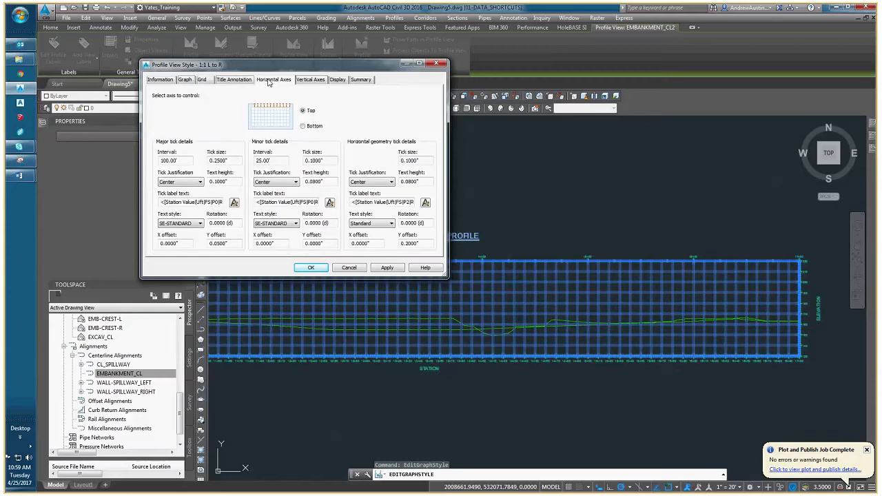
click(310, 80)
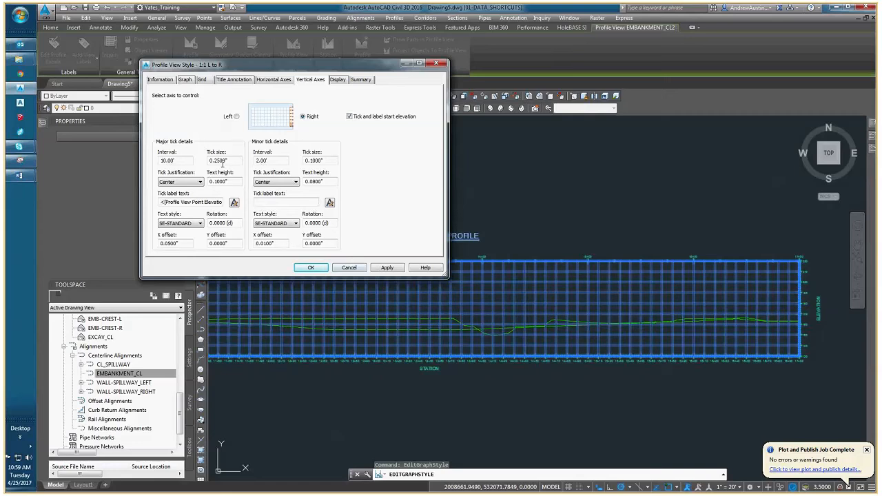
click(350, 268)
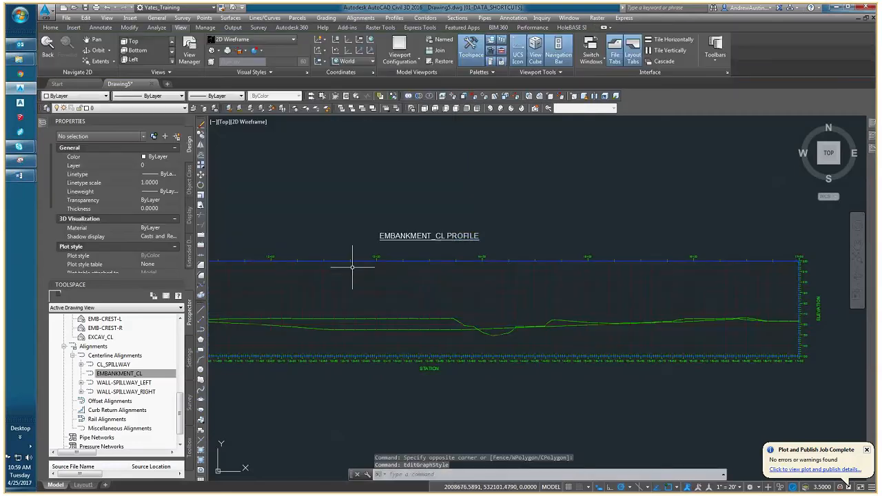
Examine the surface contours and embankment alignment in plan relative to the profile view.
scroll(347, 297, down, 4)
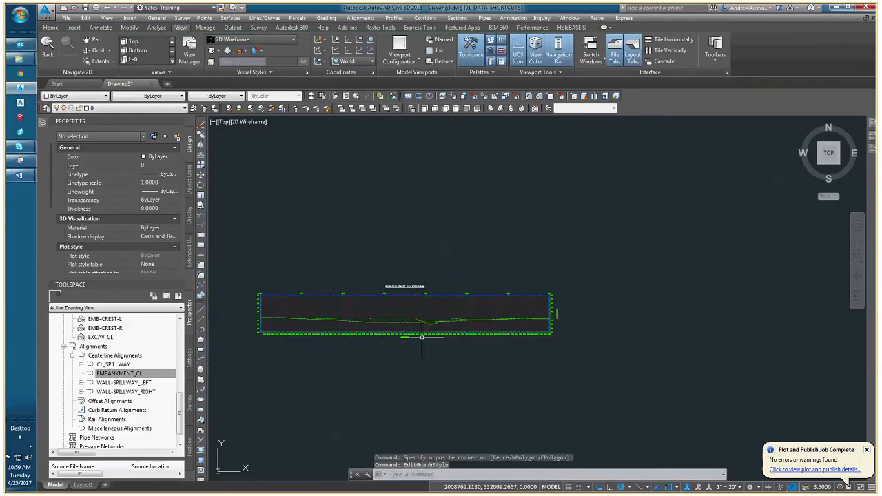
scroll(422, 336, up, 5)
scroll(374, 296, down, 5)
middle_drag(285, 231, 485, 273)
scroll(306, 212, down, 6)
scroll(305, 213, up, 3)
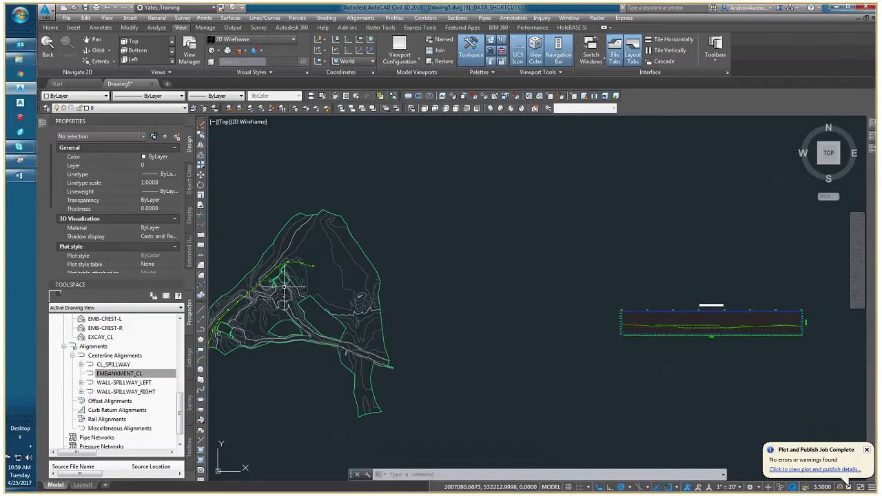
scroll(328, 254, up, 2)
scroll(329, 253, up, 2)
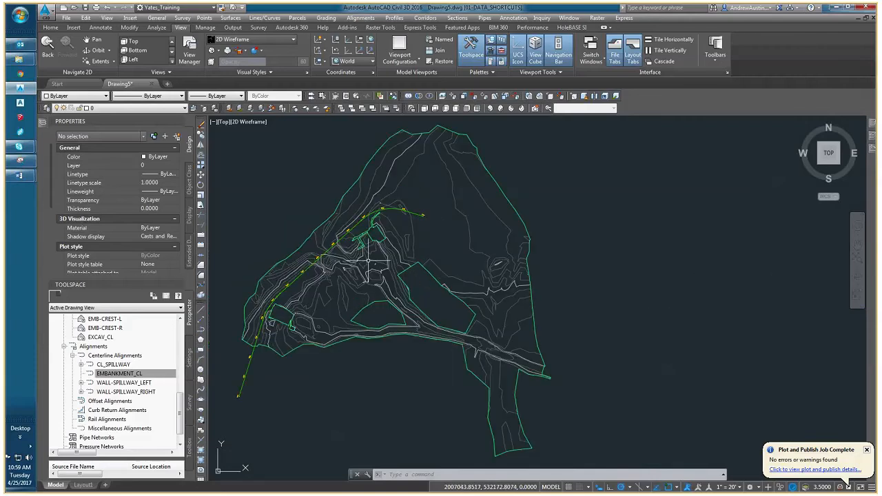
scroll(369, 260, down, 2)
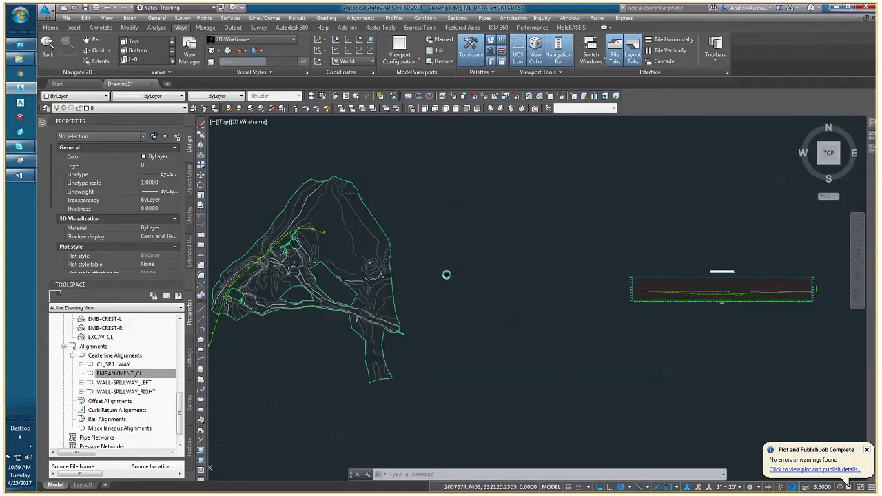
Inspect the ground lines in the EMBANKMENT_CL profile view around the dip near station 14+00.
scroll(661, 297, up, 4)
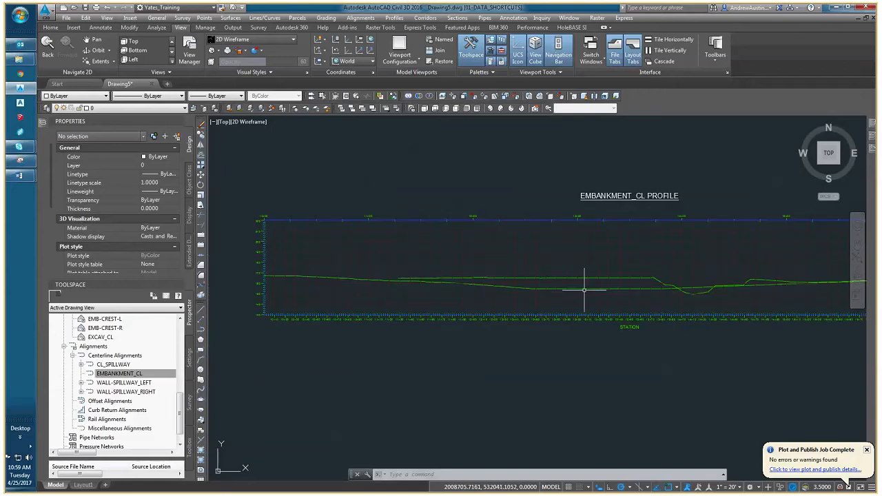
middle_drag(585, 291, 445, 292)
scroll(509, 293, down, 2)
scroll(514, 293, up, 1)
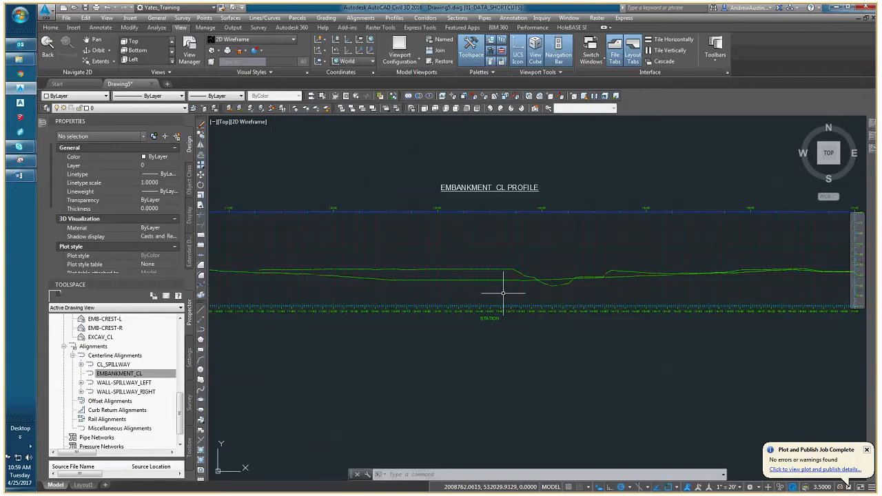
scroll(561, 292, up, 1)
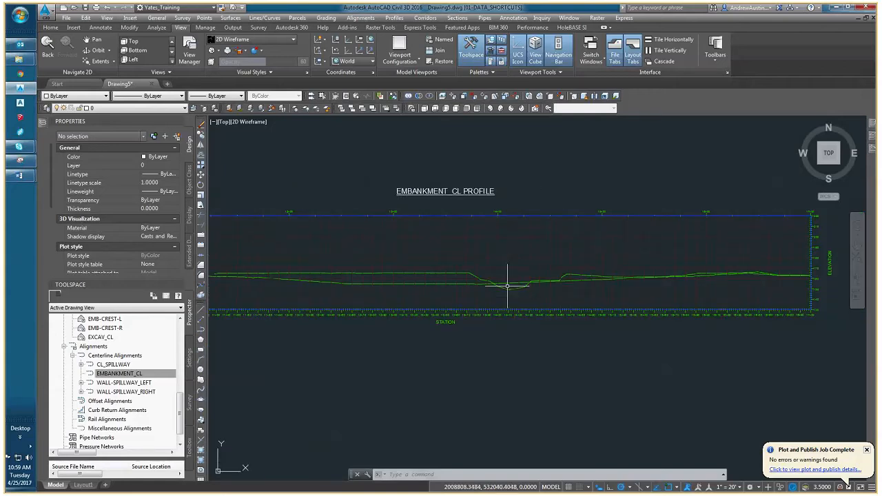
mouse_move(501, 283)
middle_drag(504, 290, 562, 296)
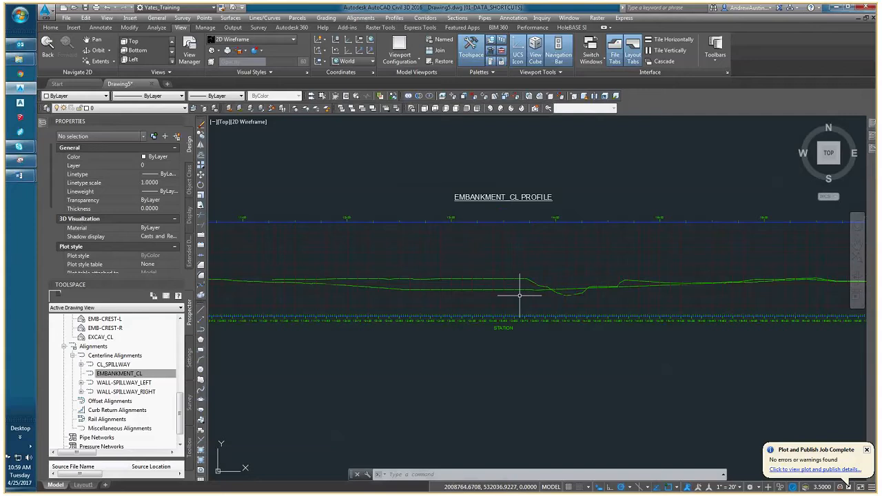
Turn off drawing of the EG_LIDAR surface profile in the EMBANKMENT_CL profile view's properties.
scroll(519, 296, down, 2)
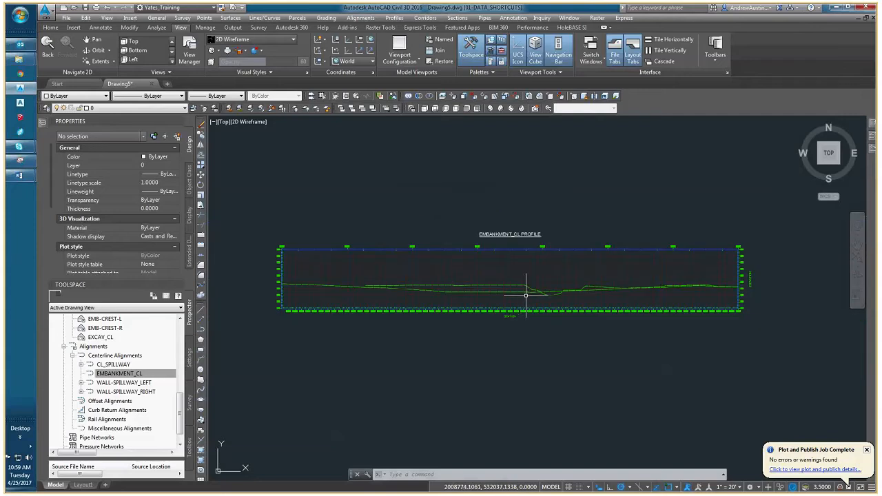
middle_drag(525, 295, 502, 295)
click(502, 294)
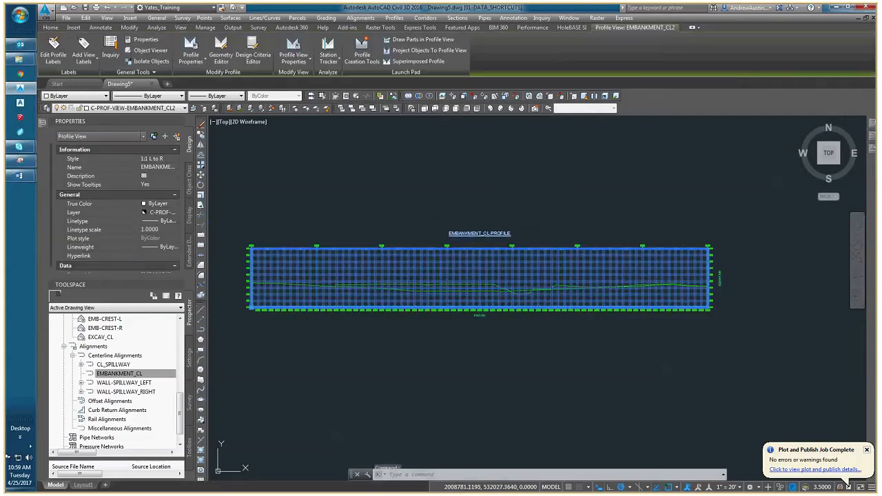
right_click(503, 297)
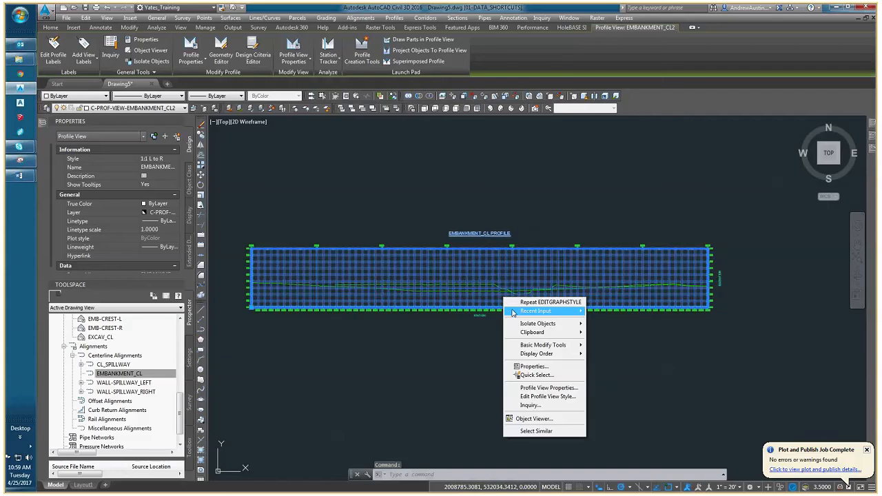
mouse_move(515, 314)
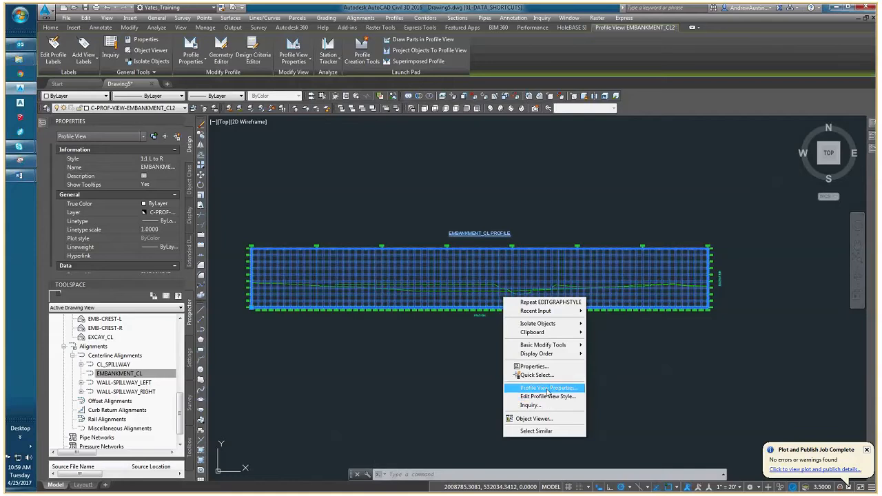
click(547, 389)
click(310, 191)
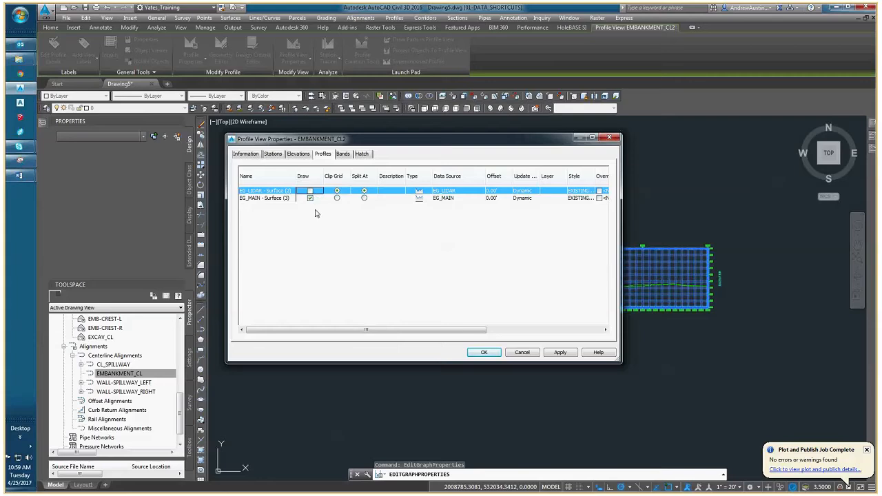
click(485, 354)
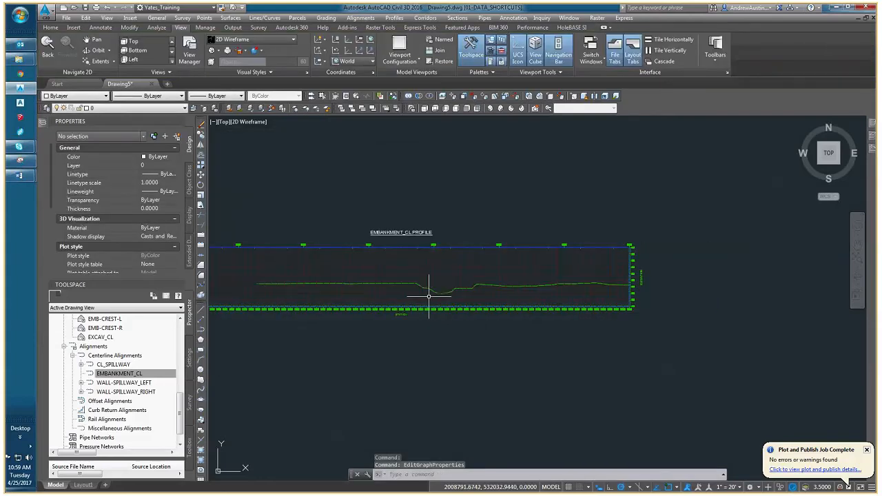
Examine in plan where the start of the embankment alignment crosses the EG_MAIN surface boundary.
middle_drag(531, 295, 606, 292)
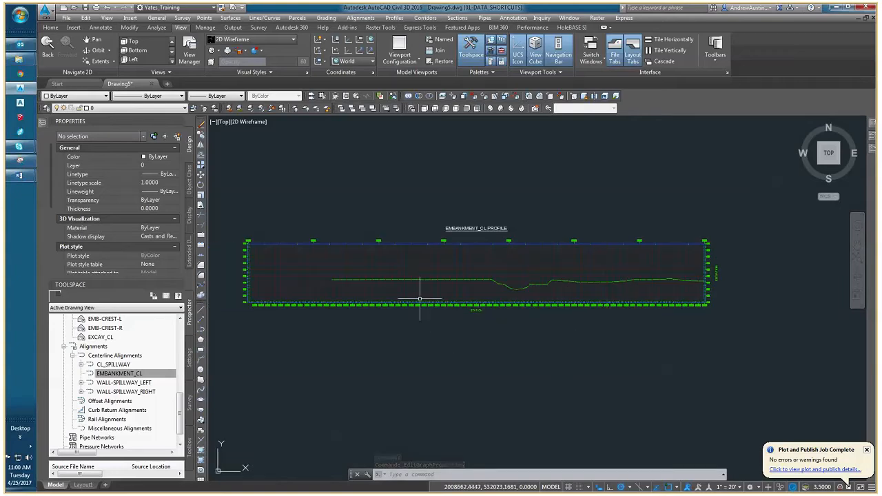
middle_click(332, 285)
middle_click(332, 285)
middle_drag(332, 285, 413, 273)
scroll(321, 295, up, 6)
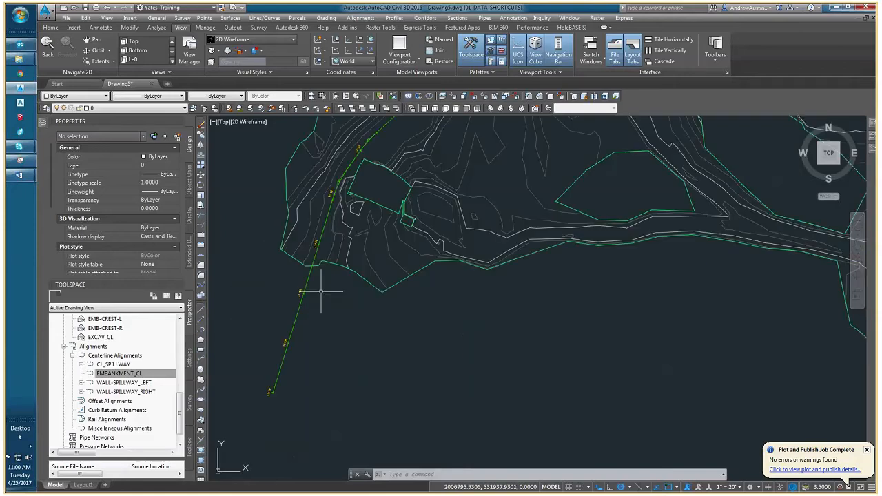
middle_drag(321, 294, 340, 259)
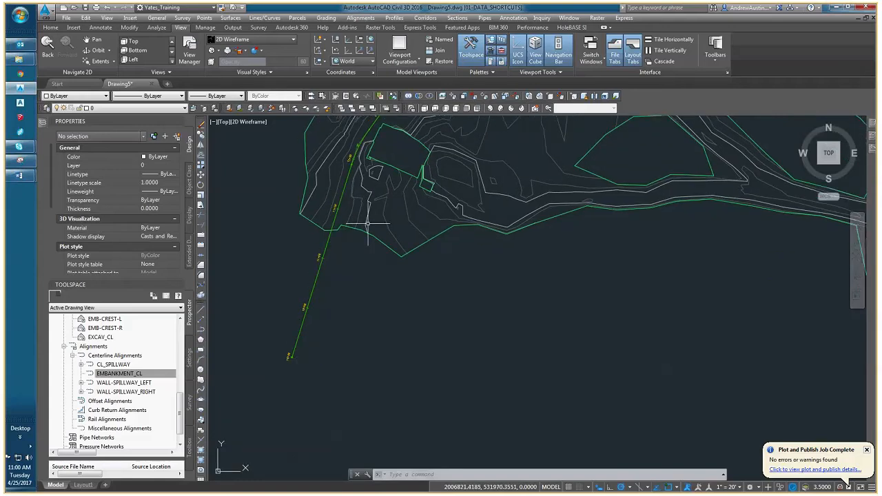
middle_drag(367, 224, 361, 263)
scroll(415, 304, down, 4)
Check the station at which the EG_MAIN ground line begins in the EMBANKMENT_CL profile view.
middle_drag(674, 317, 220, 305)
scroll(555, 244, up, 4)
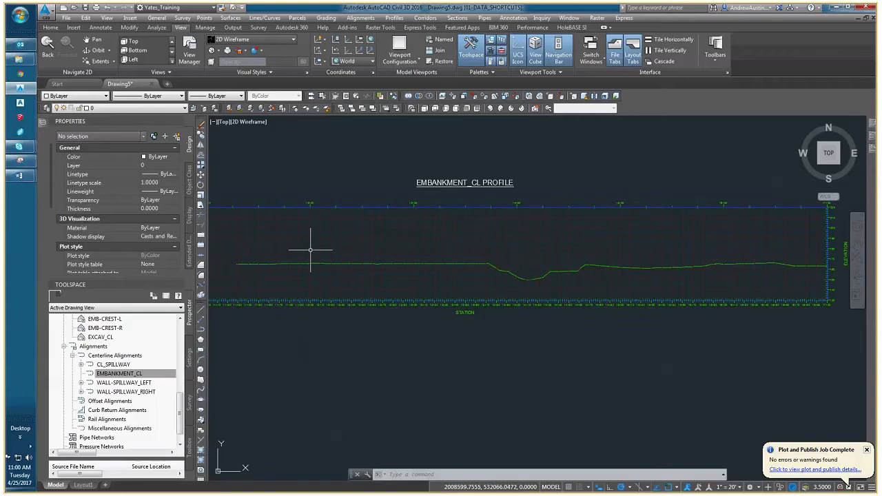
middle_drag(274, 250, 279, 252)
scroll(281, 252, up, 5)
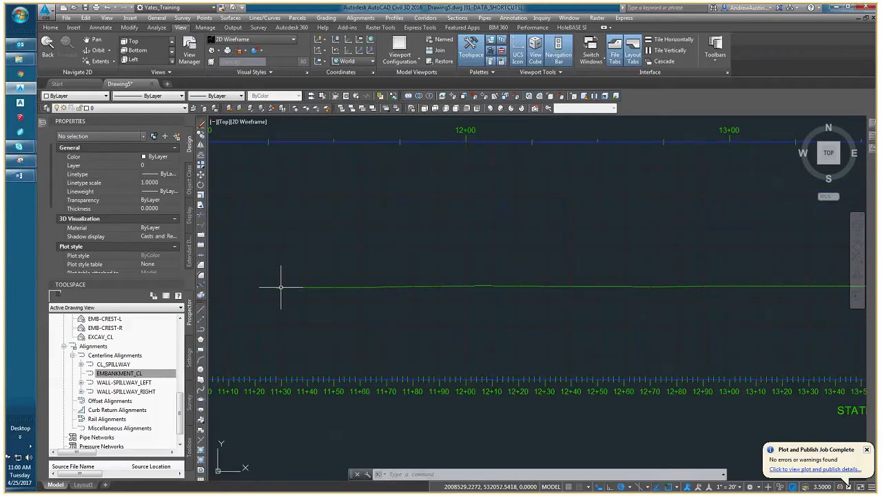
scroll(315, 230, down, 4)
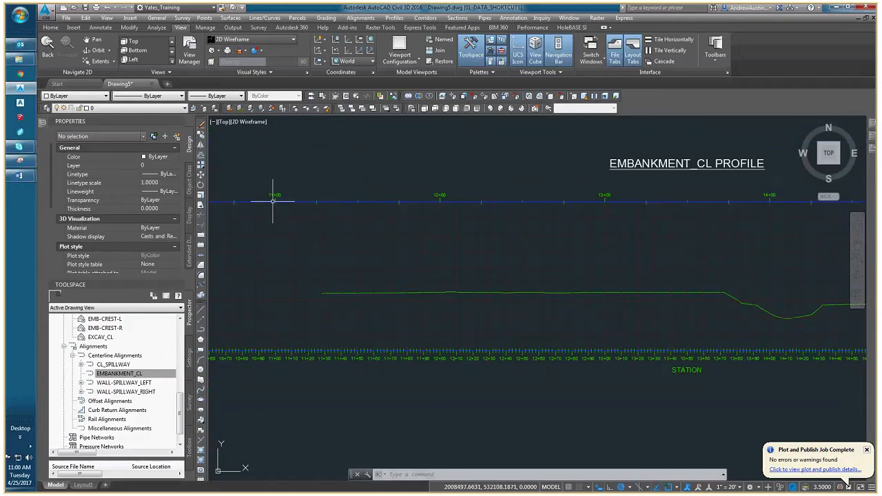
scroll(289, 228, up, 4)
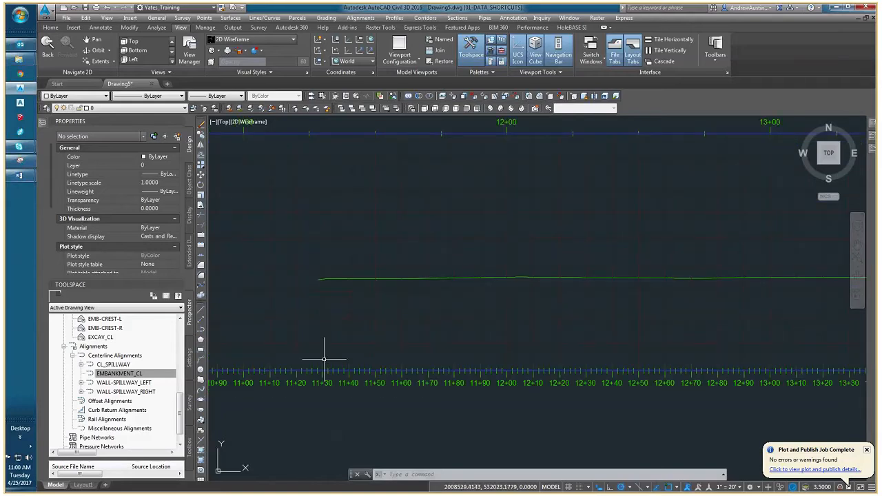
scroll(338, 376, down, 4)
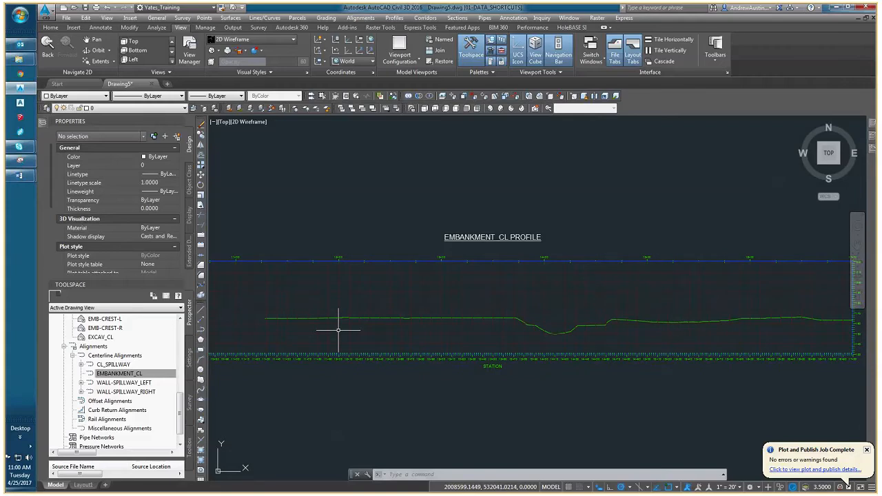
Give the profile view a user specified station range that starts where the EG_MAIN ground line begins.
click(338, 330)
right_click(341, 328)
click(409, 419)
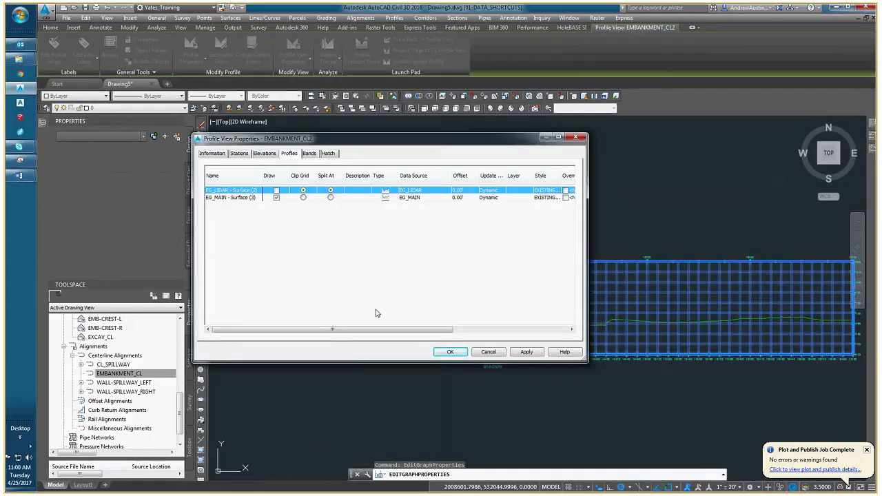
click(239, 154)
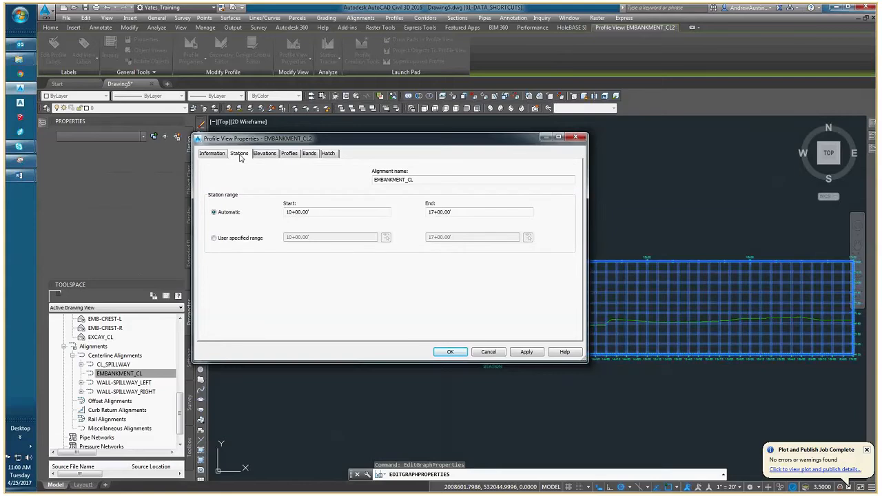
click(214, 238)
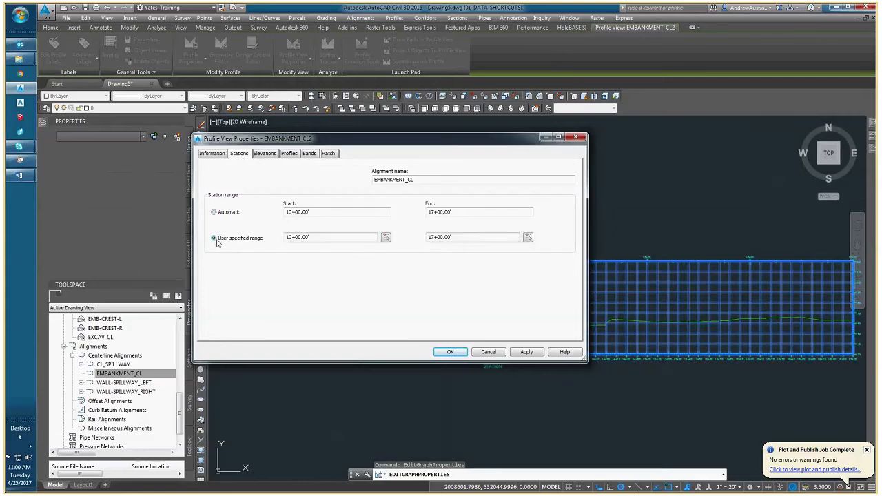
drag(289, 238, 298, 239)
text(1+)
text(5)
click(452, 351)
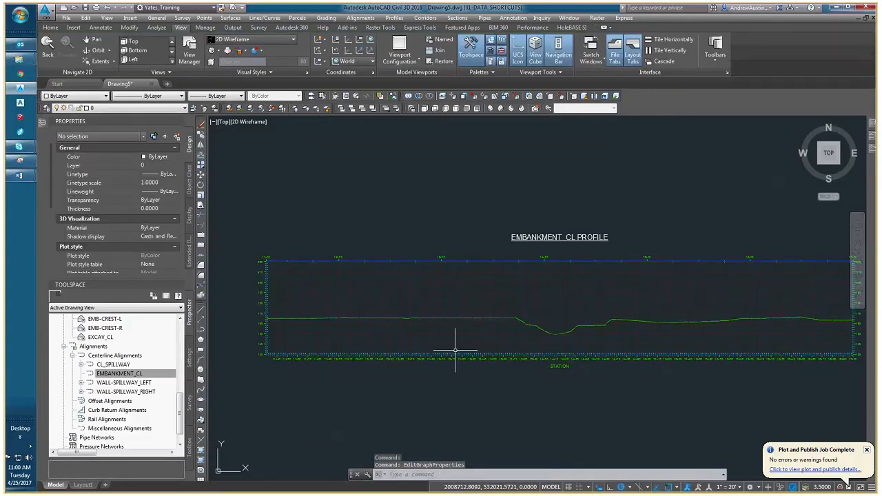
Compare the shortened profile view with the EG_MAIN contours and boundary along the embankment alignment in plan.
scroll(413, 339, down, 3)
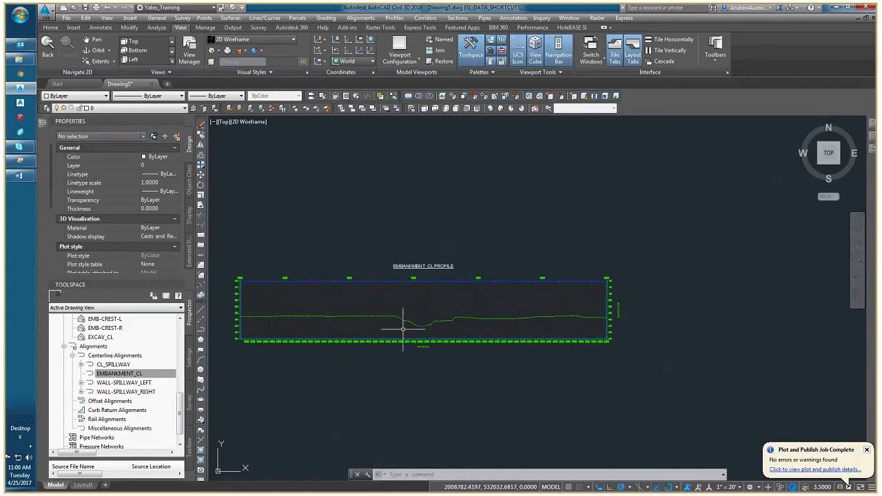
scroll(406, 327, up, 2)
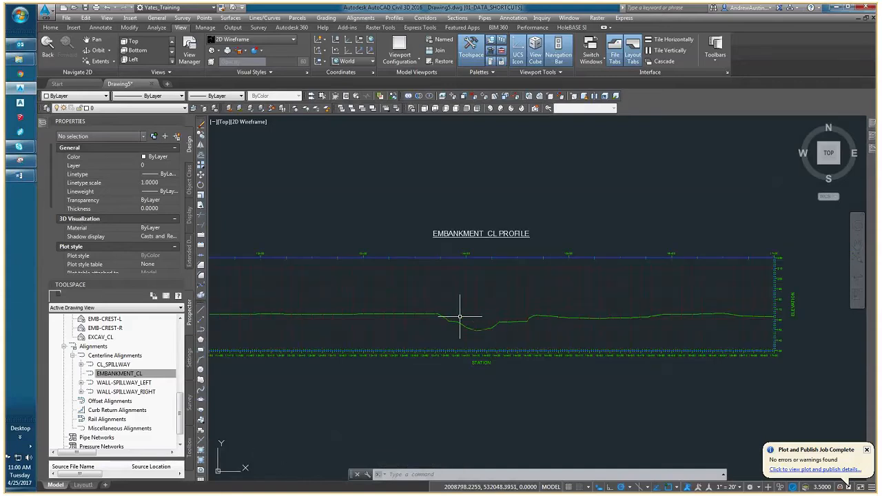
scroll(429, 299, down, 5)
middle_drag(326, 260, 538, 313)
scroll(518, 320, down, 4)
scroll(383, 332, up, 9)
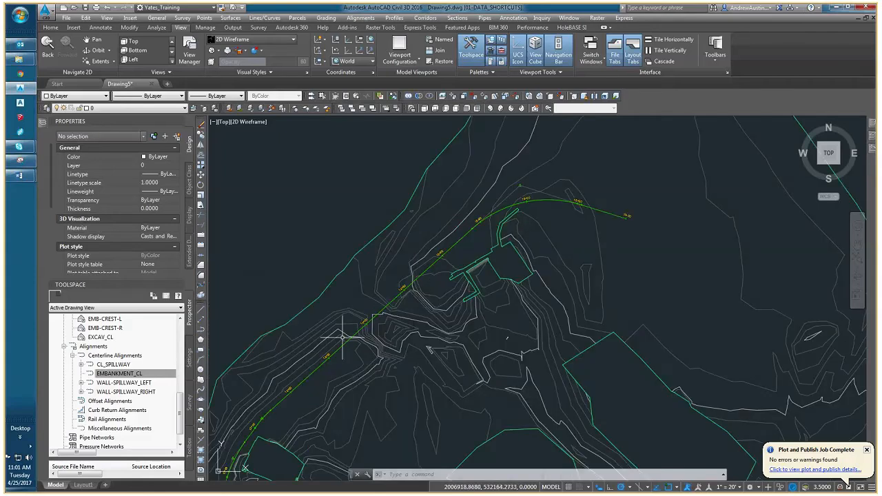
middle_drag(429, 338, 424, 283)
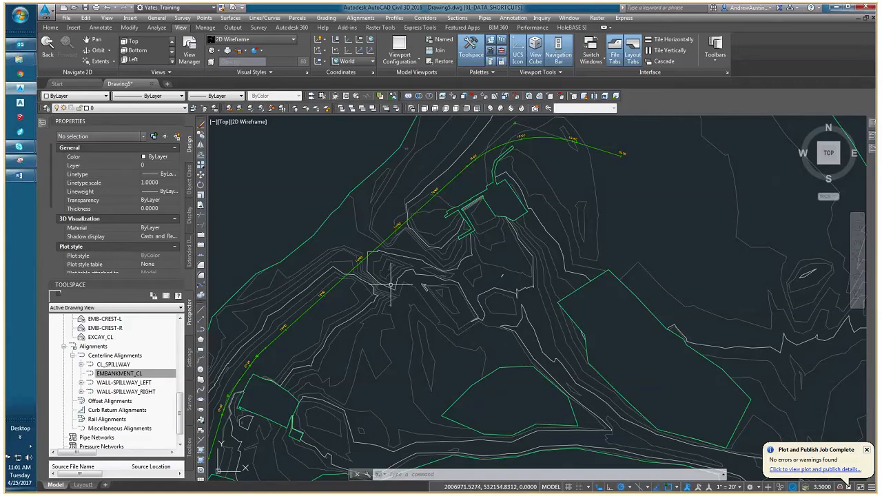
scroll(372, 297, down, 2)
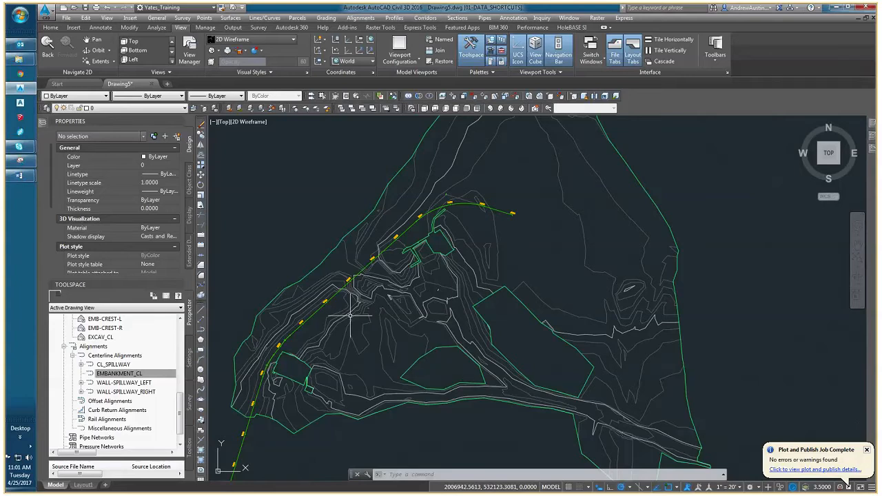
scroll(317, 363, up, 3)
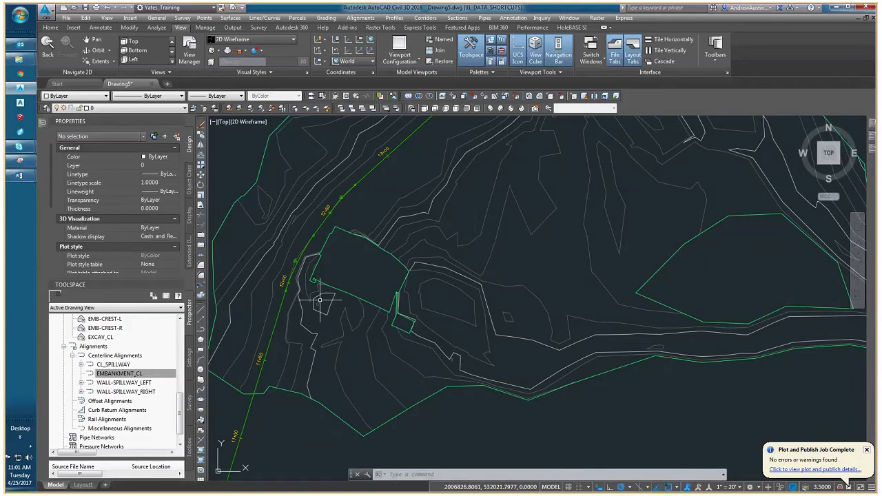
scroll(320, 301, down, 2)
mouse_move(320, 310)
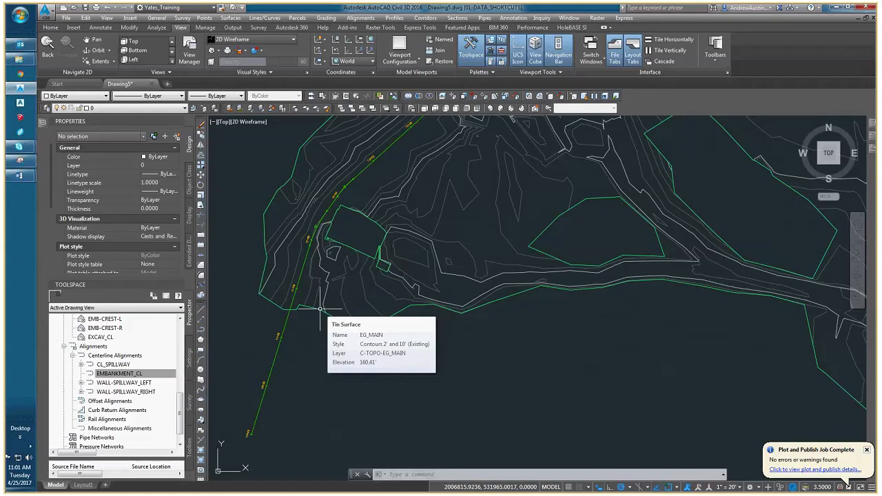
Examine the EG_MAIN contours in plan along the embankment alignment, particularly around station 12+50.
scroll(304, 282, down, 5)
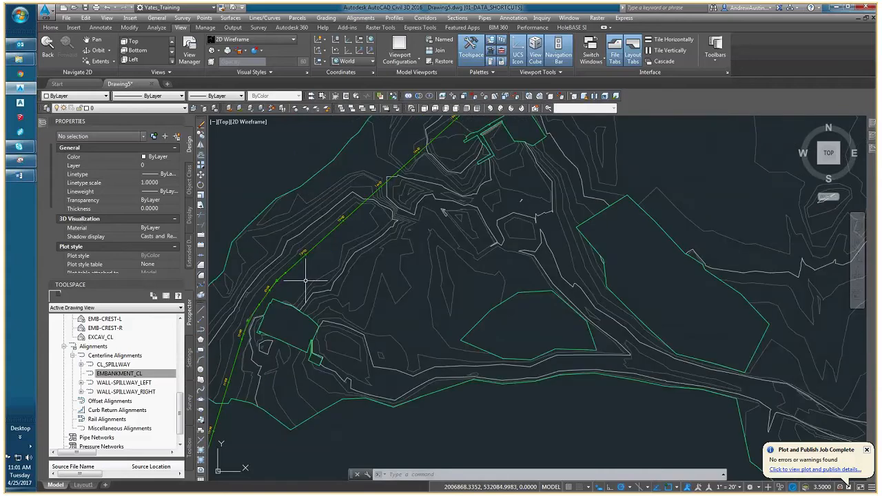
middle_drag(323, 253, 301, 261)
scroll(301, 262, up, 4)
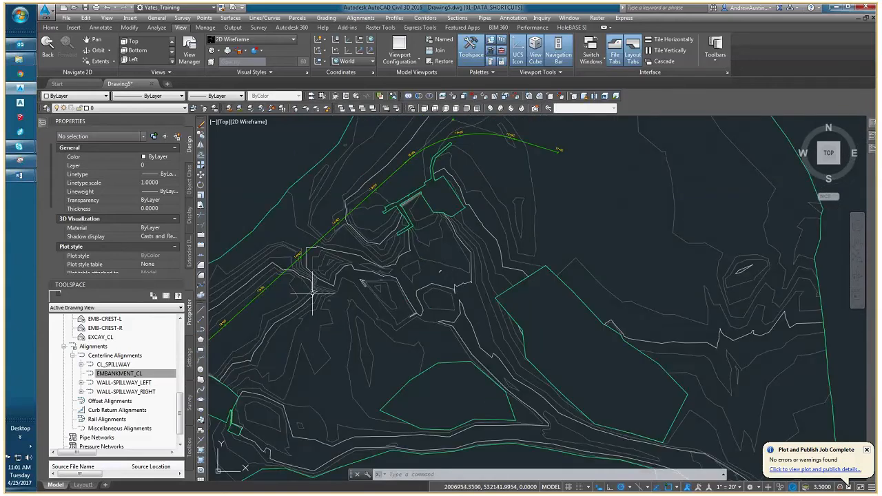
scroll(313, 295, down, 2)
middle_drag(313, 295, 336, 281)
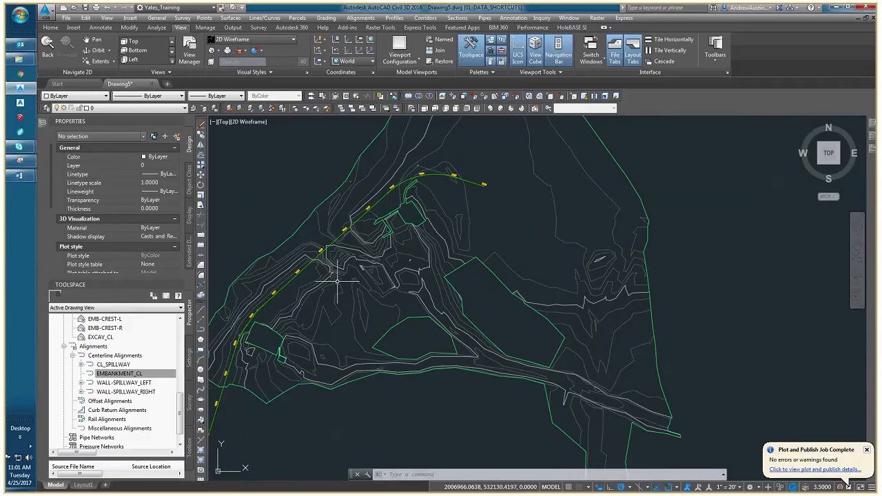
mouse_move(315, 295)
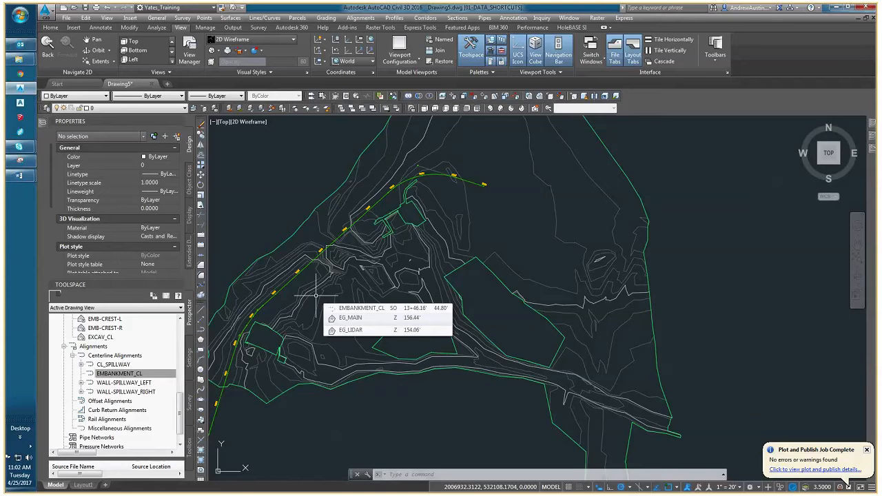
scroll(303, 287, up, 1)
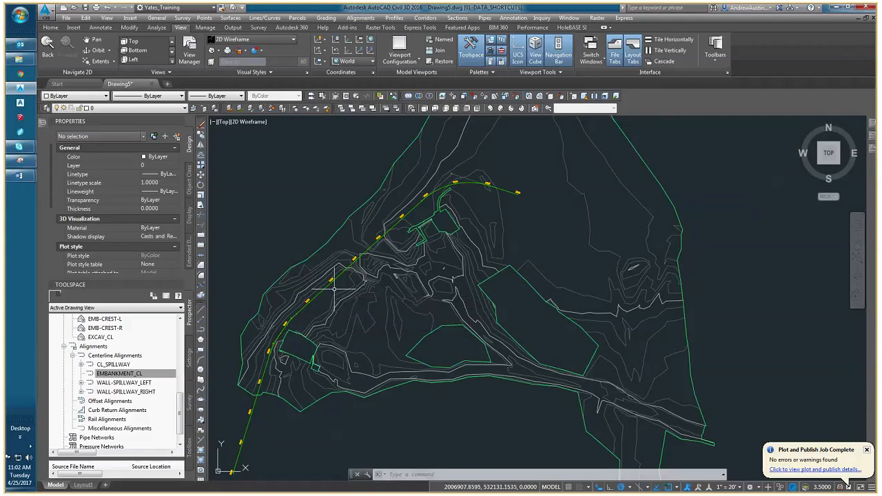
scroll(330, 292, up, 2)
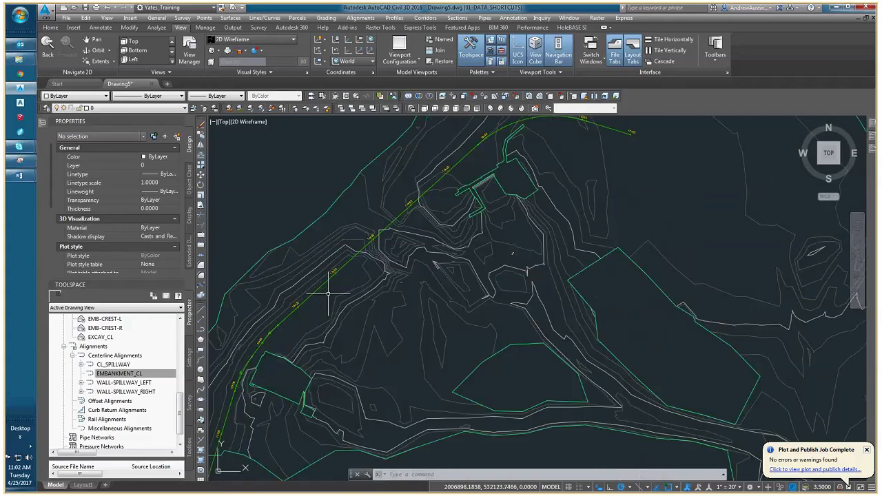
mouse_move(329, 292)
middle_down()
mouse_move(329, 264)
mouse_move(346, 291)
mouse_move(323, 300)
middle_up()
scroll(341, 296, up, 2)
scroll(346, 295, up, 2)
scroll(344, 300, down, 2)
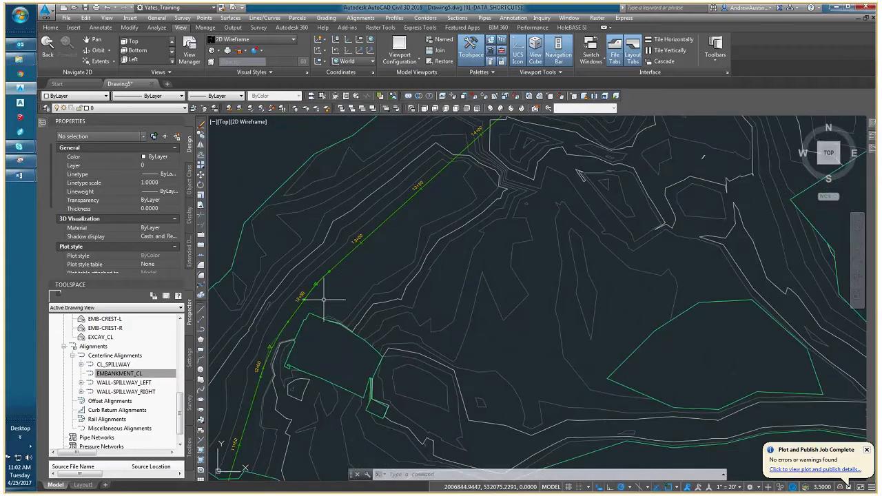
scroll(323, 300, down, 2)
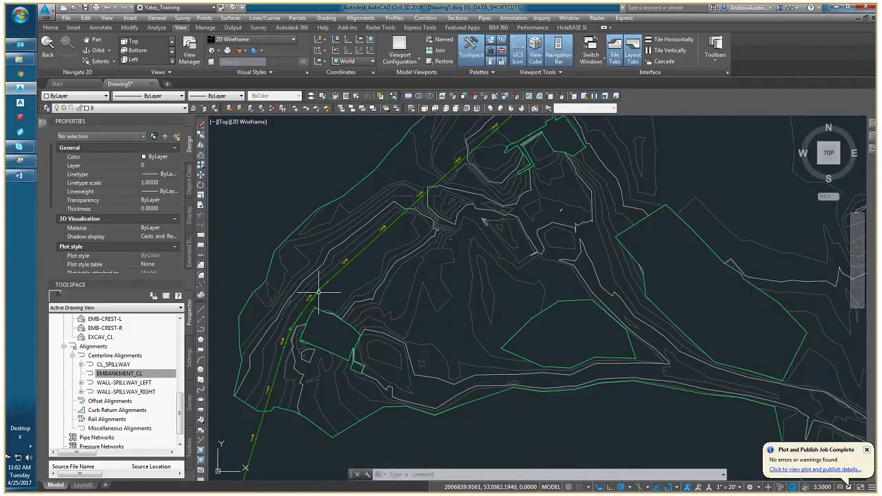
scroll(321, 292, up, 2)
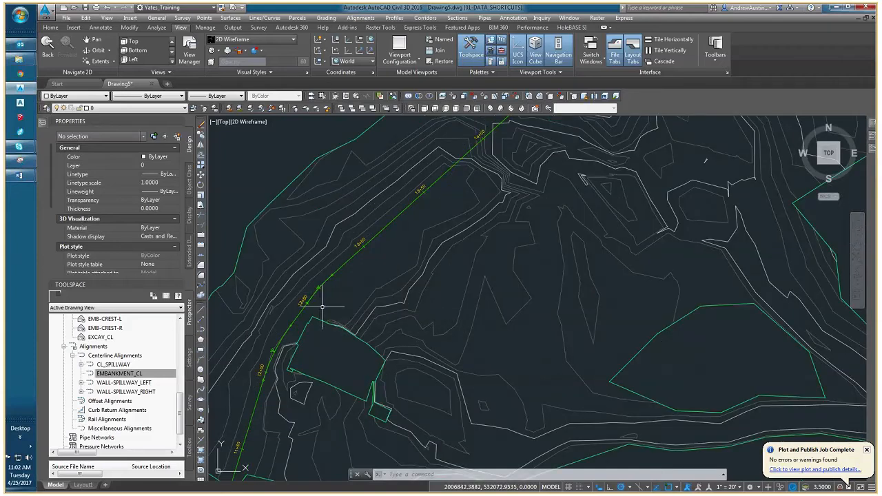
scroll(321, 296, up, 2)
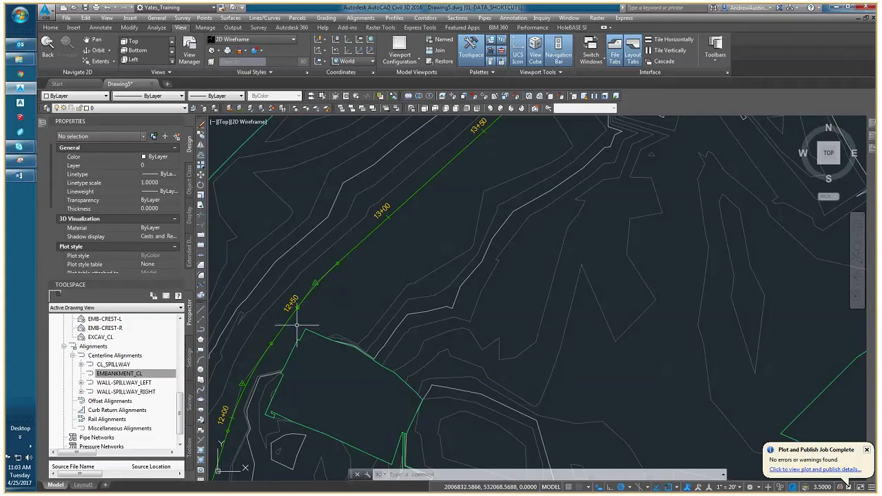
scroll(358, 281, down, 2)
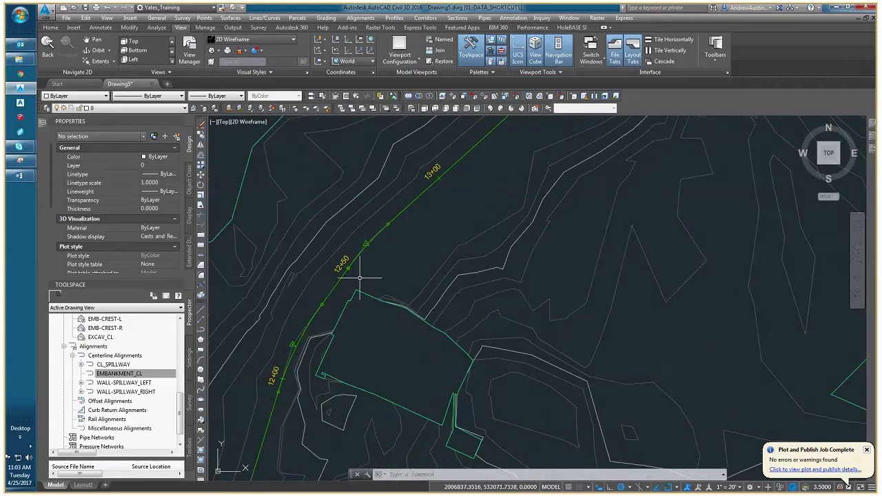
Follow the embankment alignment in plan from its start at station 10+00 across the EG_MAIN boundary to about station 13+00.
scroll(357, 284, down, 2)
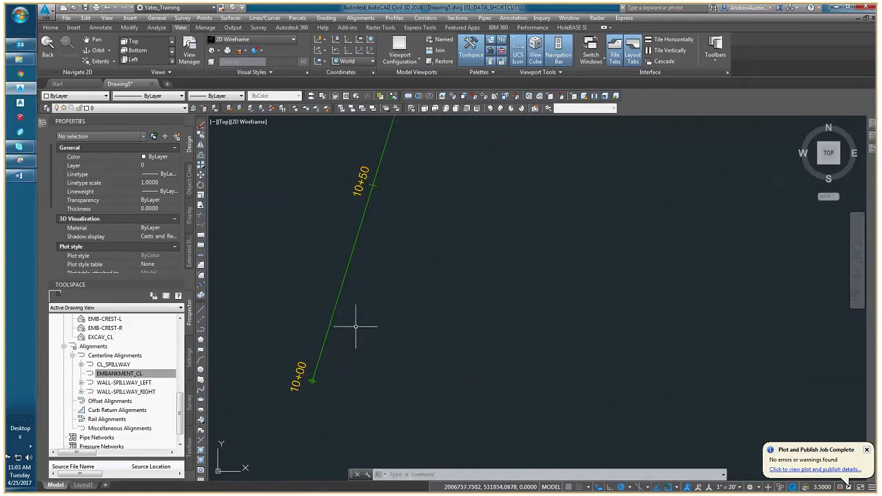
middle_drag(374, 288, 310, 402)
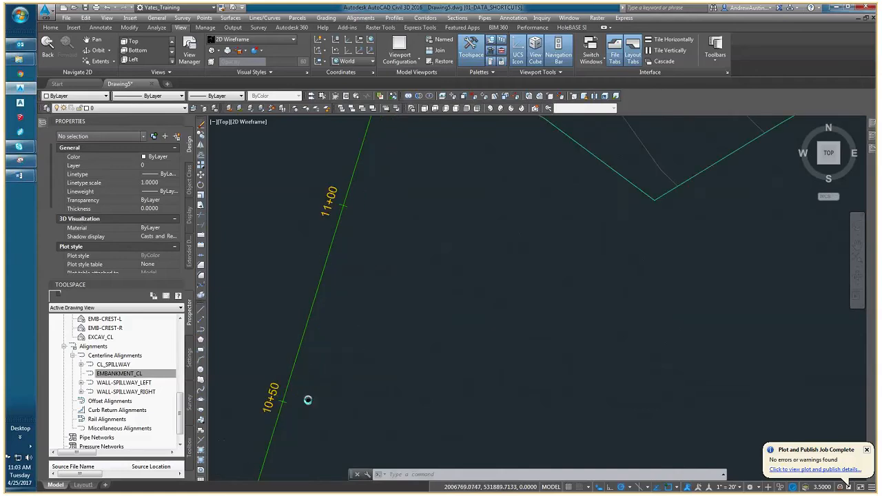
middle_drag(374, 256, 324, 359)
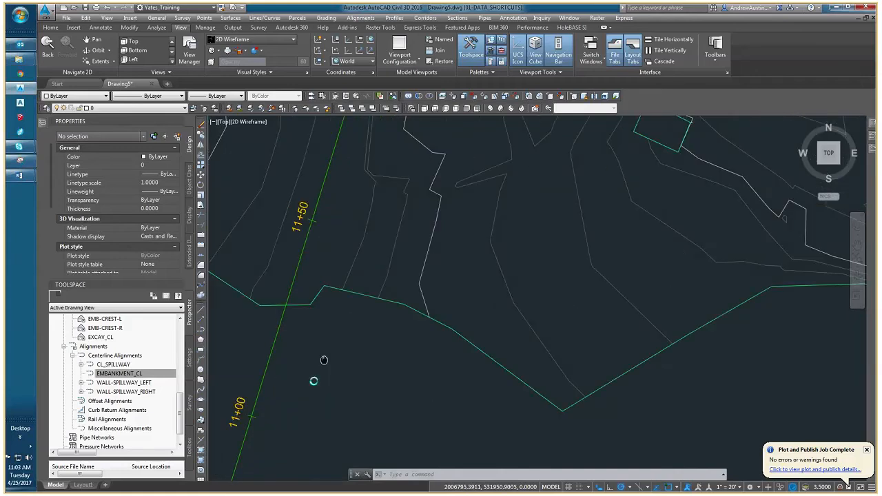
scroll(323, 360, down, 3)
middle_drag(352, 267, 329, 318)
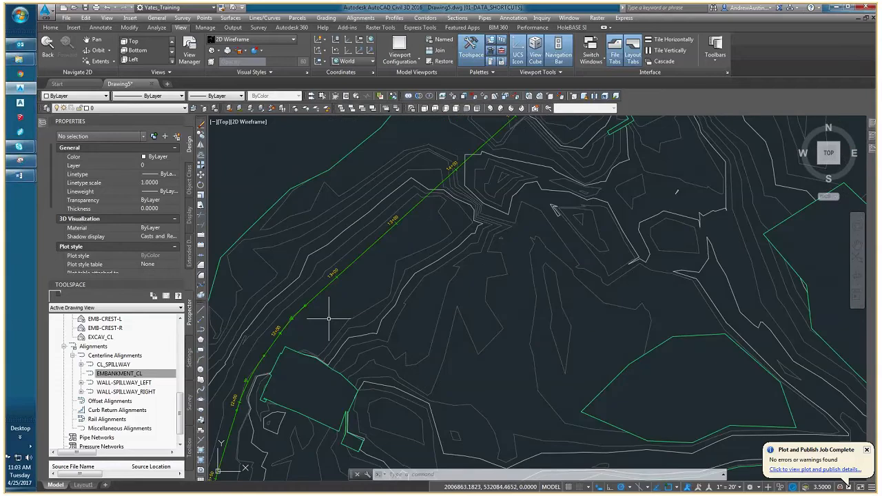
scroll(293, 350, up, 2)
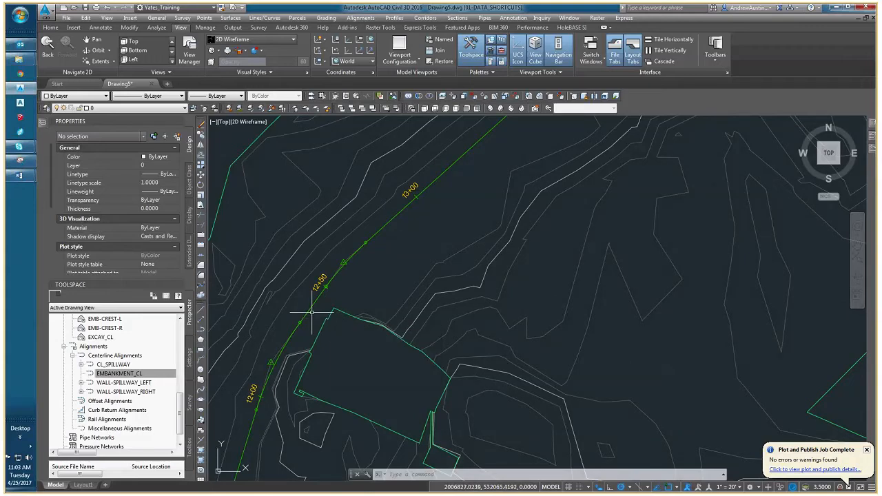
middle_drag(375, 290, 334, 331)
middle_drag(375, 262, 339, 314)
scroll(363, 299, down, 2)
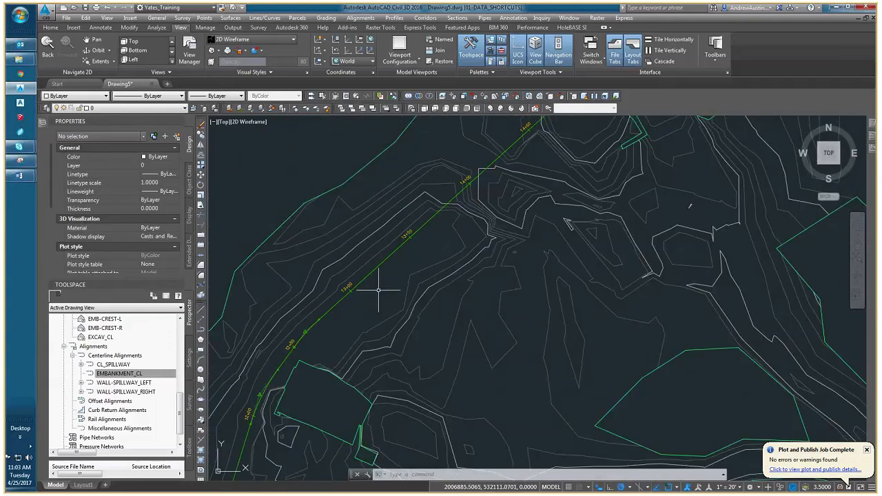
mouse_move(377, 287)
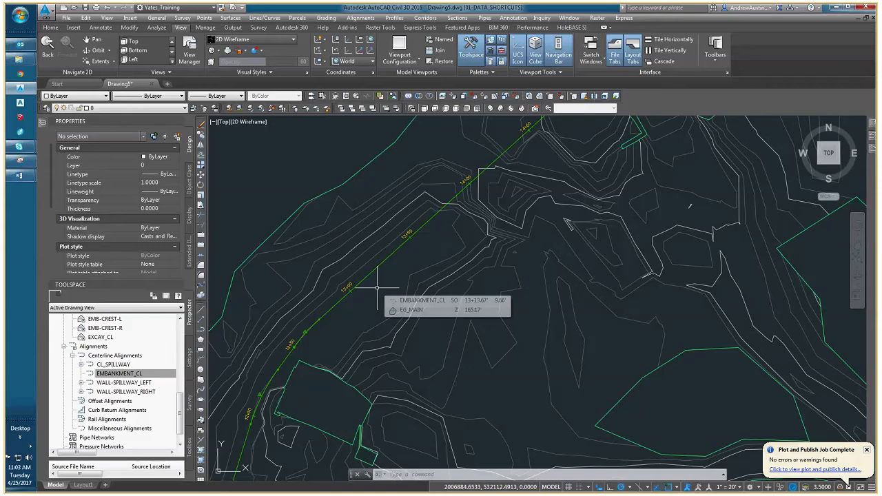
Check which style is assigned to the EMBANKMENT_CL profile view, leaving the style unchanged.
scroll(336, 306, down, 2)
scroll(336, 306, down, 10)
scroll(490, 310, up, 5)
scroll(490, 311, up, 4)
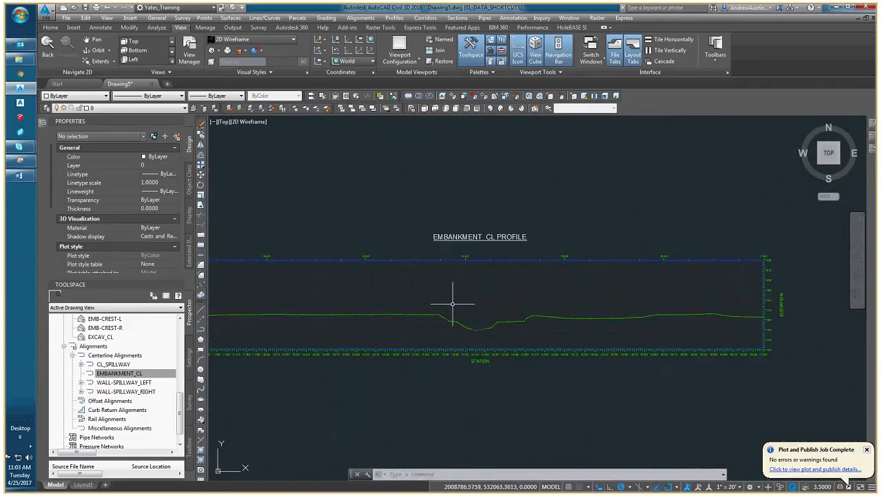
click(447, 298)
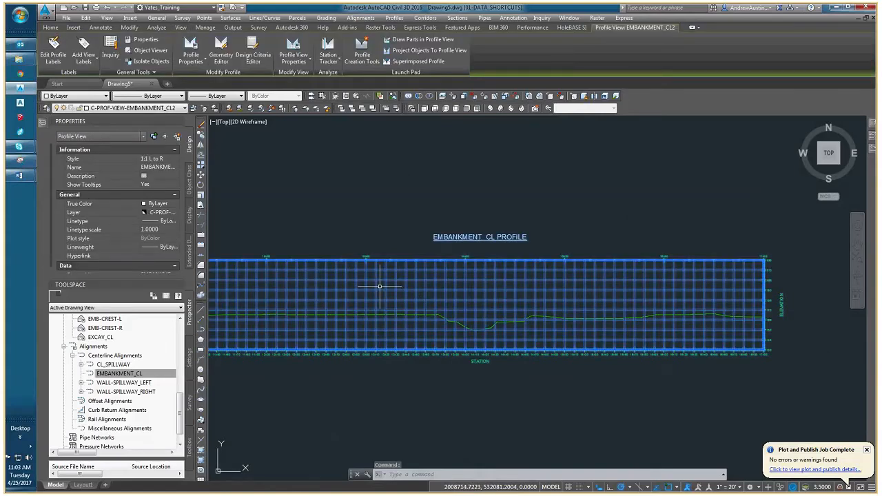
middle_drag(380, 286, 494, 293)
click(165, 162)
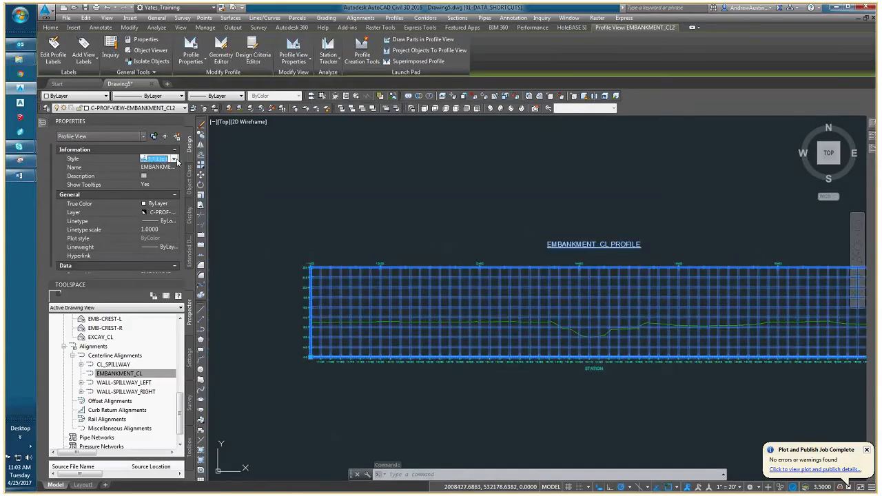
click(175, 159)
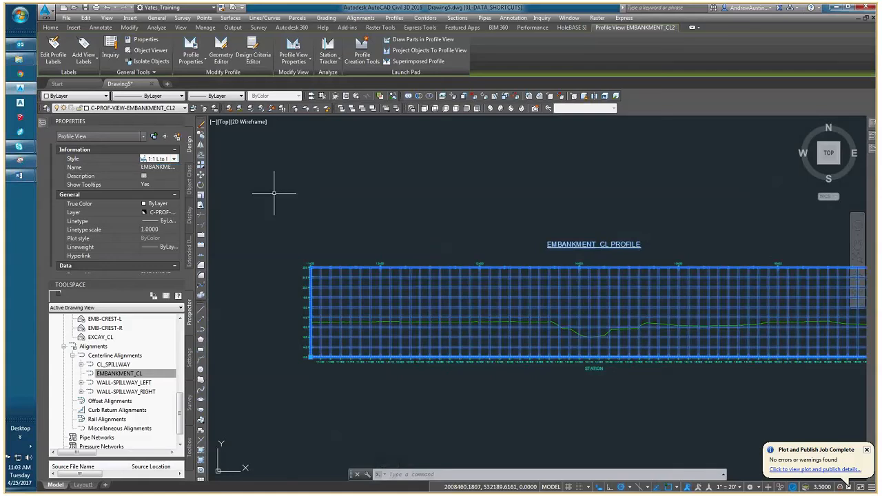
middle_drag(308, 214, 436, 224)
scroll(436, 224, down, 3)
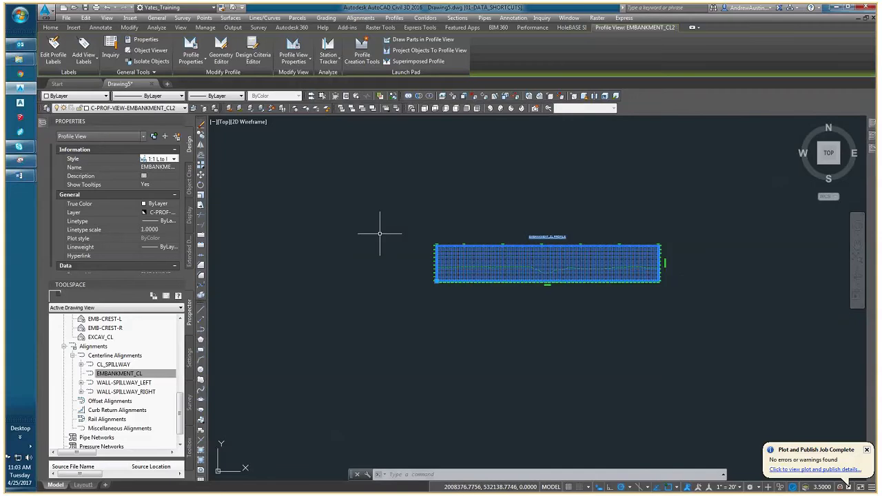
key(Escape)
Draw a freehand three-segment polyline over the EG_MAIN contours southeast of the embankment alignment, its first segment about 146 ft long at 135°.
scroll(448, 269, down, 4)
middle_drag(407, 262, 483, 267)
scroll(293, 269, up, 2)
scroll(269, 259, up, 2)
text(pl)
key(Return)
scroll(375, 294, up, 4)
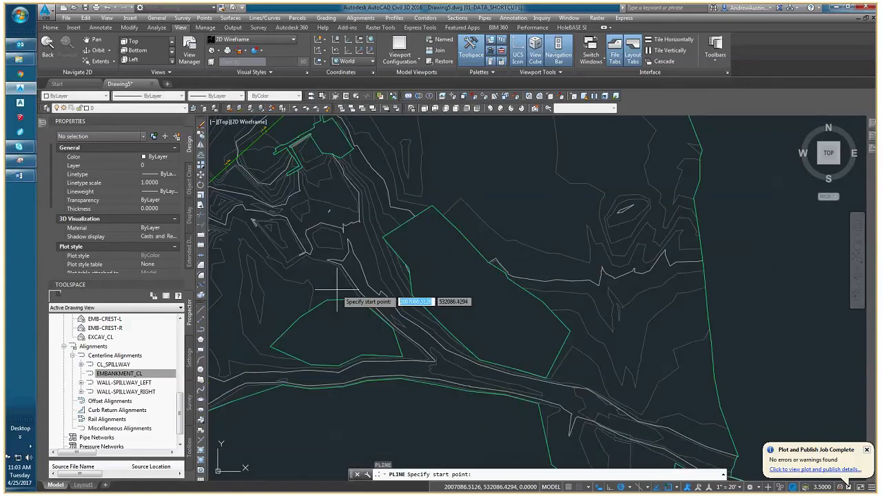
click(397, 297)
scroll(296, 197, up, 2)
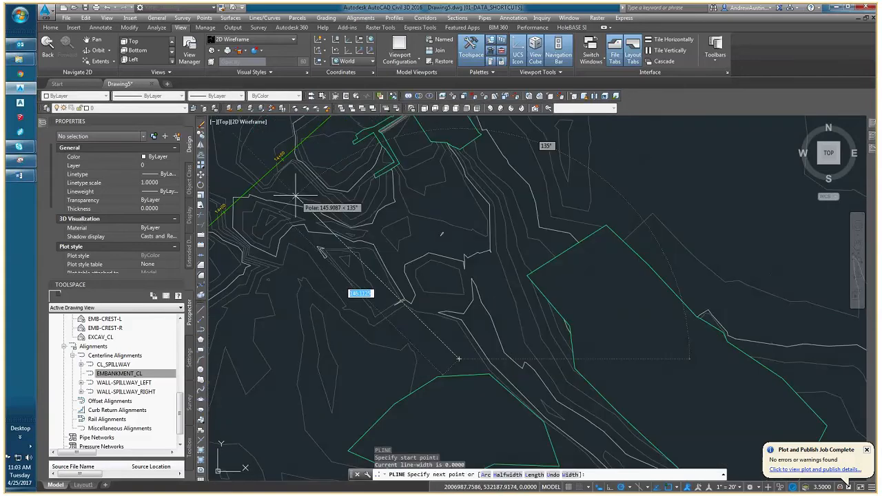
click(284, 237)
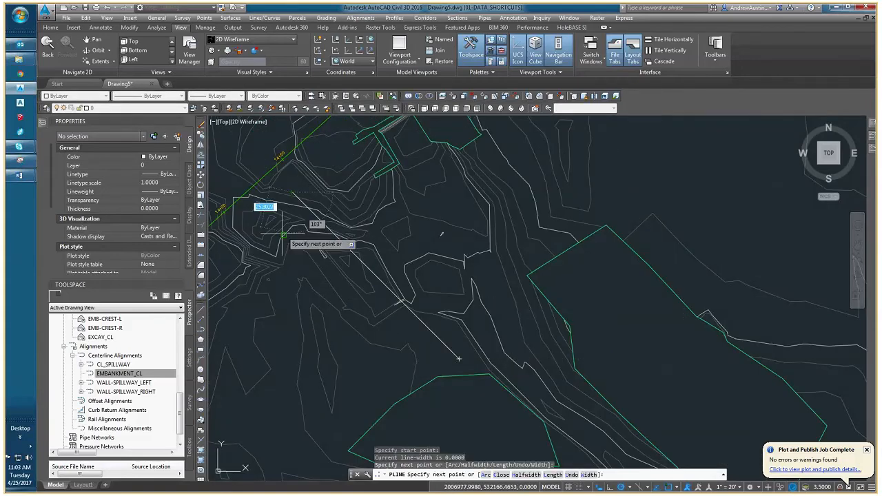
click(284, 291)
click(354, 242)
right_click(347, 246)
click(378, 255)
Delete the three-segment polyline drawn over the EG_MAIN contours.
scroll(368, 259, down, 6)
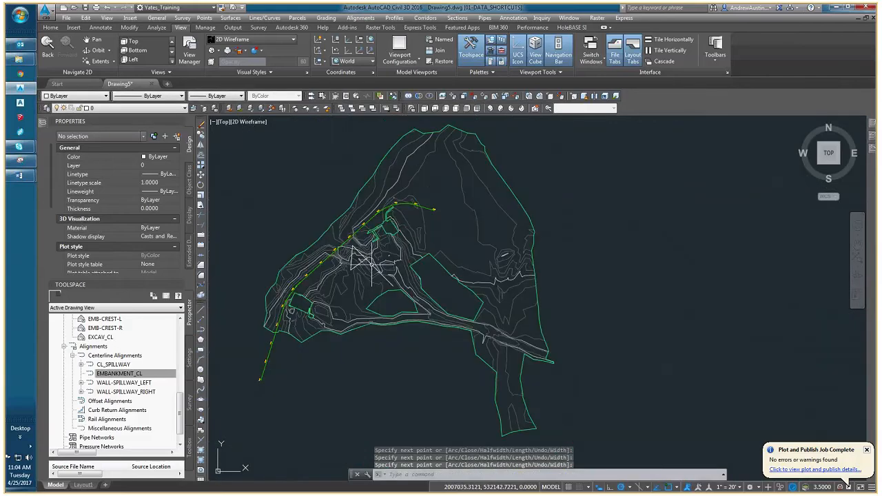
scroll(375, 270, up, 6)
scroll(327, 207, down, 5)
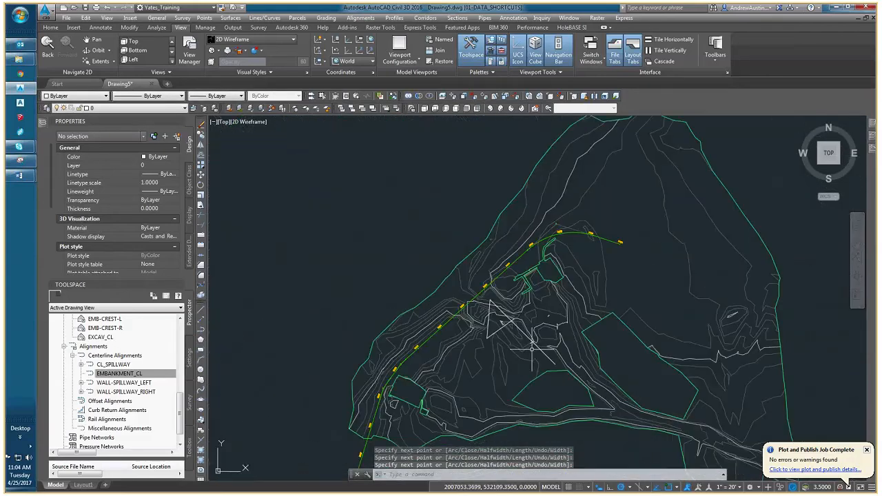
middle_drag(438, 423, 372, 359)
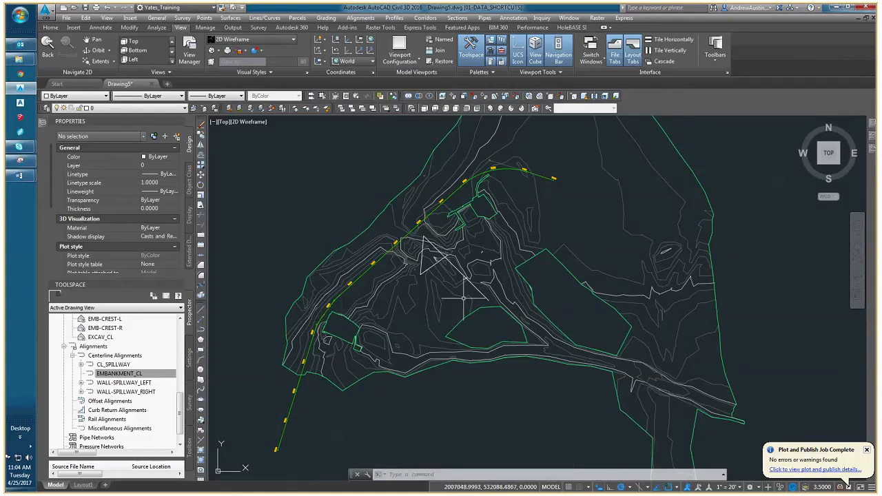
scroll(432, 254, up, 2)
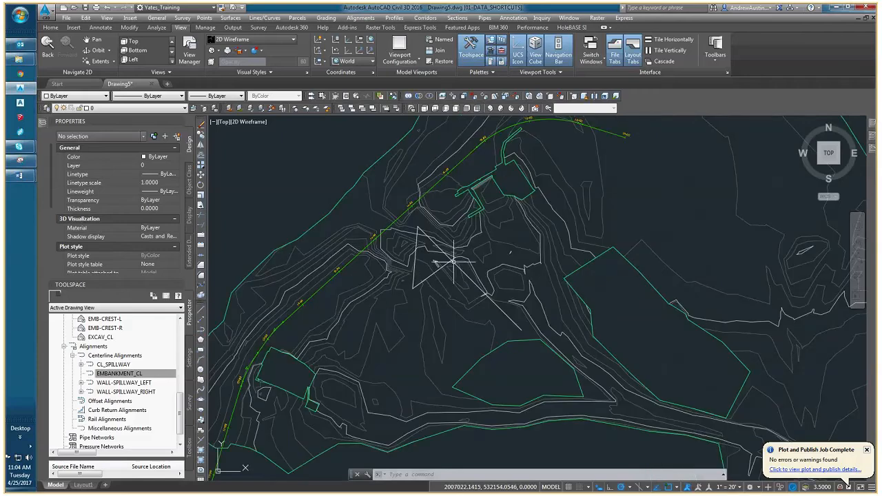
scroll(454, 262, up, 4)
click(450, 253)
click(437, 259)
scroll(441, 277, down, 11)
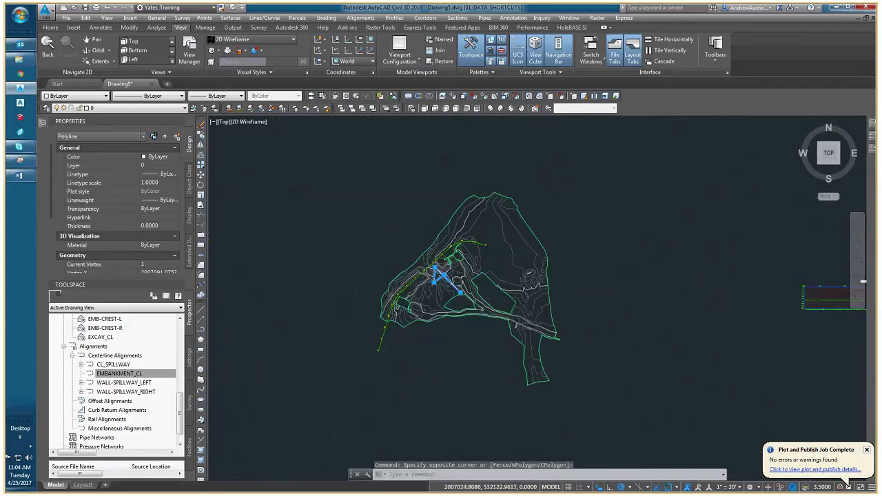
middle_drag(484, 288, 338, 295)
key(Delete)
Check the end and start stations of the EMBANKMENT_CL profile view against the alignment's extent in plan.
scroll(257, 328, up, 9)
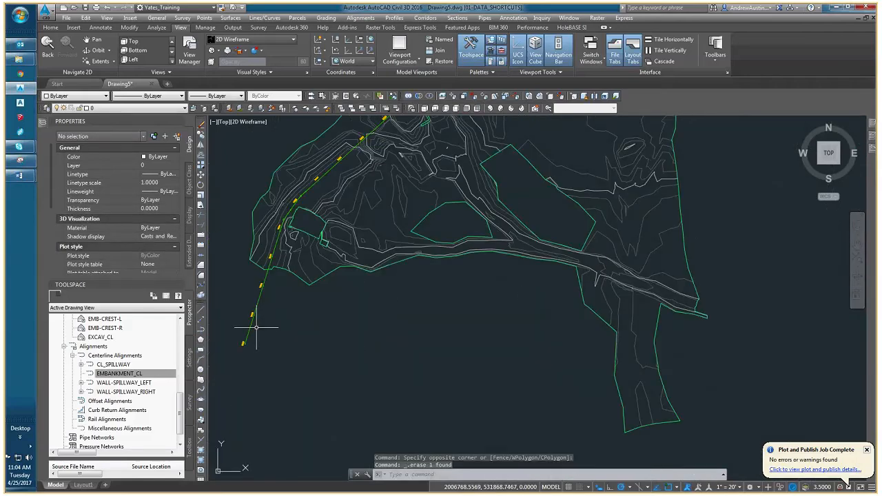
scroll(254, 338, down, 7)
scroll(708, 276, up, 4)
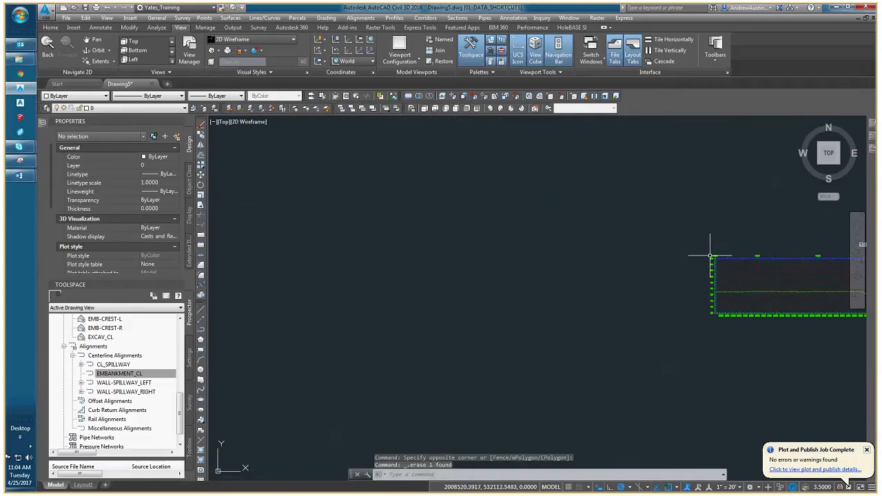
middle_drag(710, 255, 441, 290)
scroll(500, 311, up, 2)
middle_drag(820, 304, 570, 309)
scroll(720, 293, up, 4)
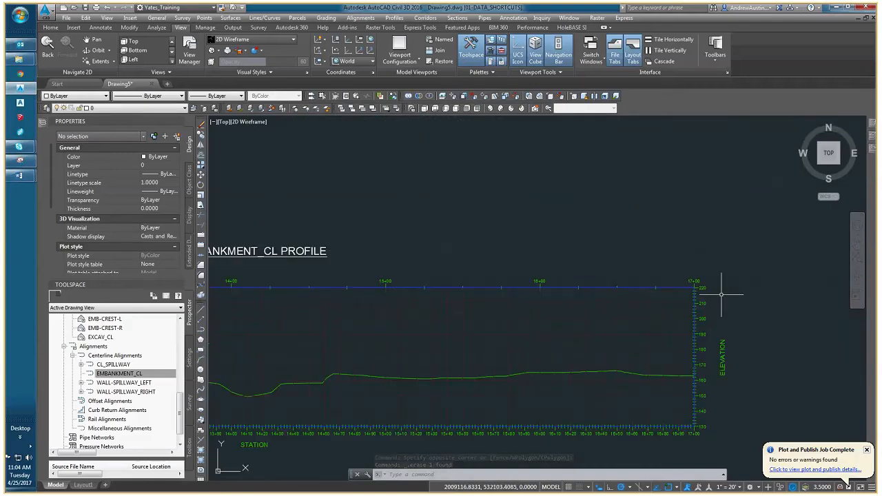
scroll(718, 292, down, 5)
scroll(334, 288, up, 6)
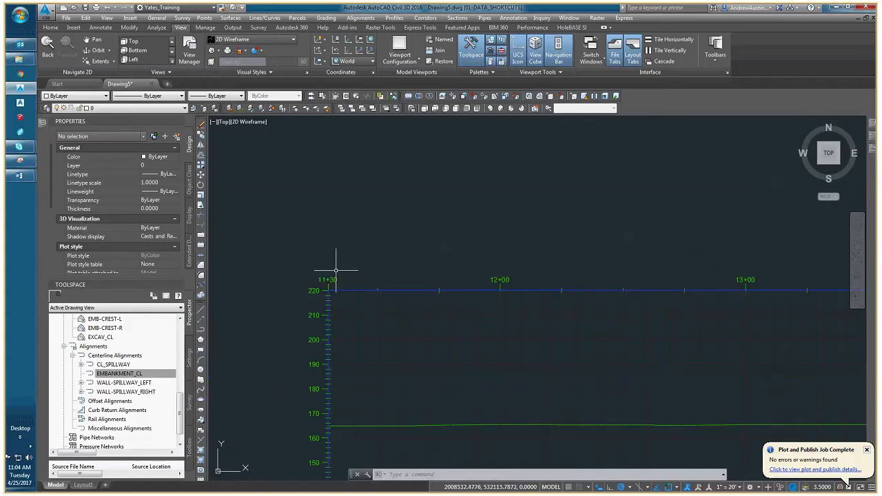
Compare the start of the EMBANKMENT_CL profile with the embankment alignment's full extent over the surface contours in plan.
scroll(331, 285, down, 4)
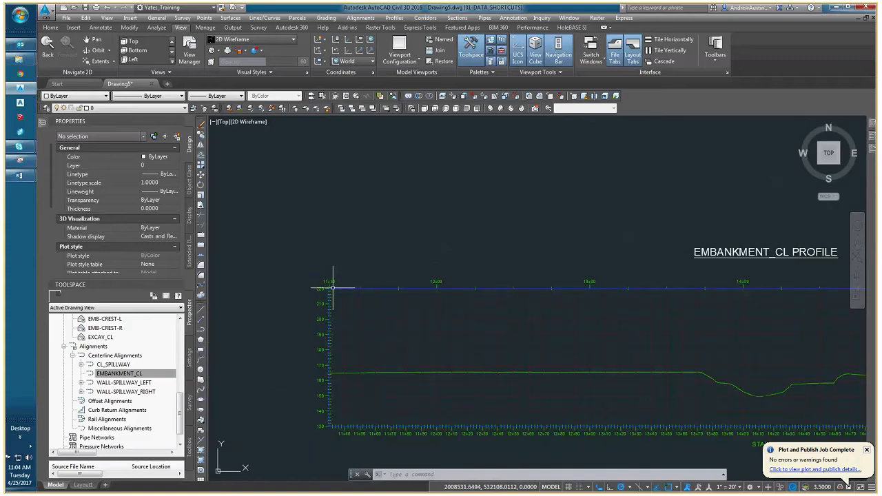
scroll(333, 287, down, 3)
scroll(543, 285, up, 4)
scroll(539, 285, down, 6)
scroll(274, 269, up, 1)
middle_drag(225, 259, 377, 273)
scroll(274, 271, up, 4)
scroll(377, 273, down, 5)
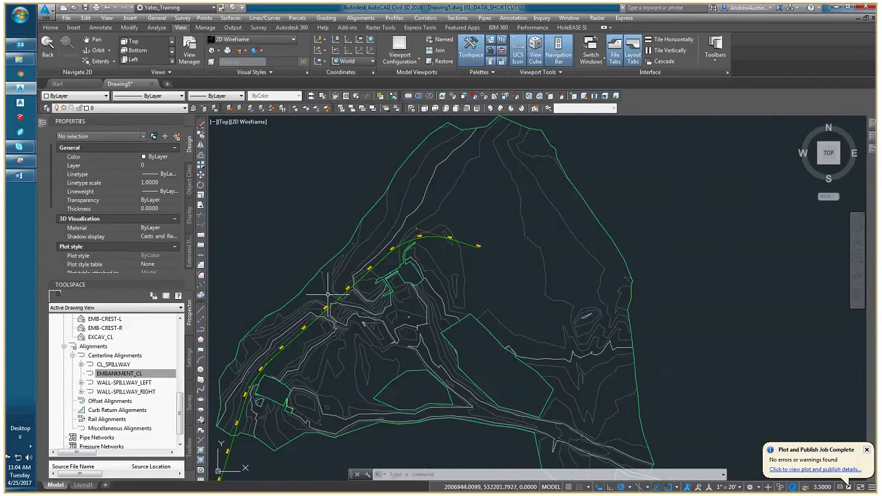
scroll(328, 294, down, 1)
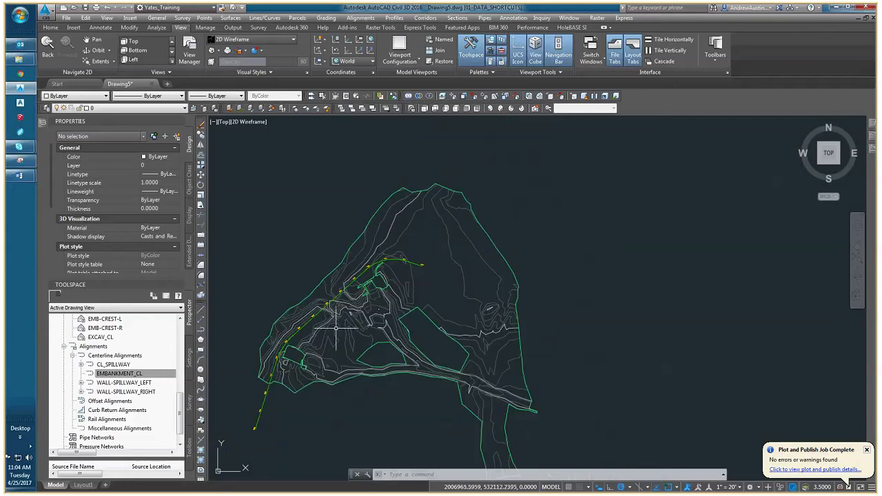
scroll(337, 295, down, 1)
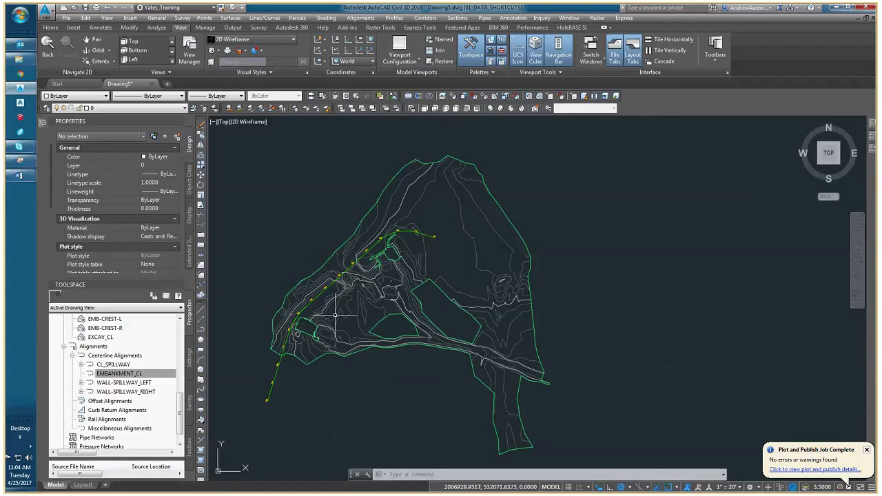
scroll(325, 292, up, 2)
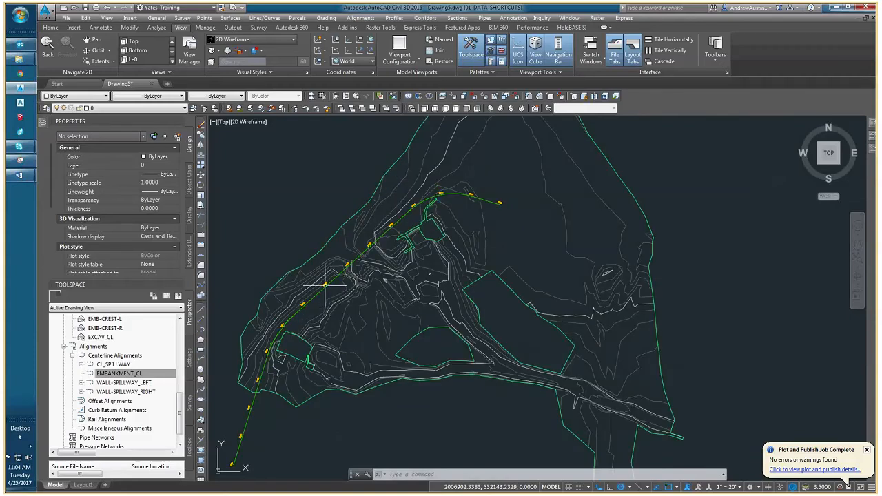
Start a sample line group on the EMBANKMENT_CL alignment with sample line style NO_PLOT and label style Section Name NO_PLOT.
click(458, 18)
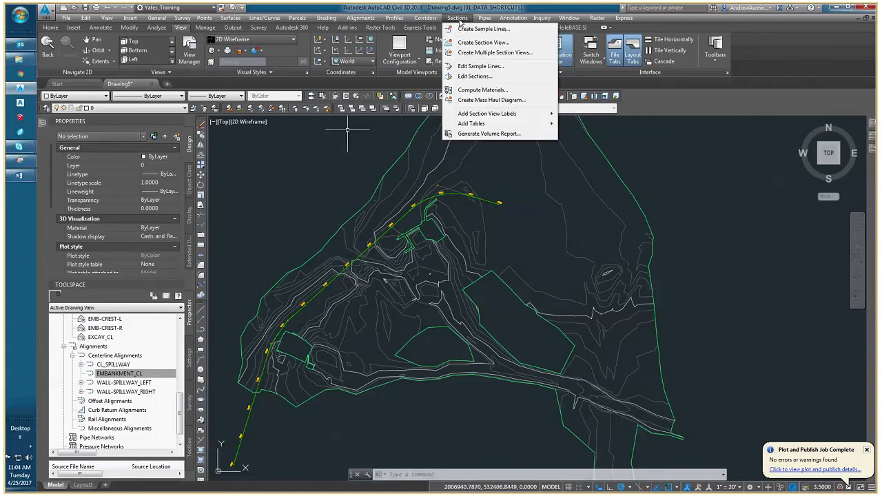
click(483, 29)
scroll(453, 197, up, 3)
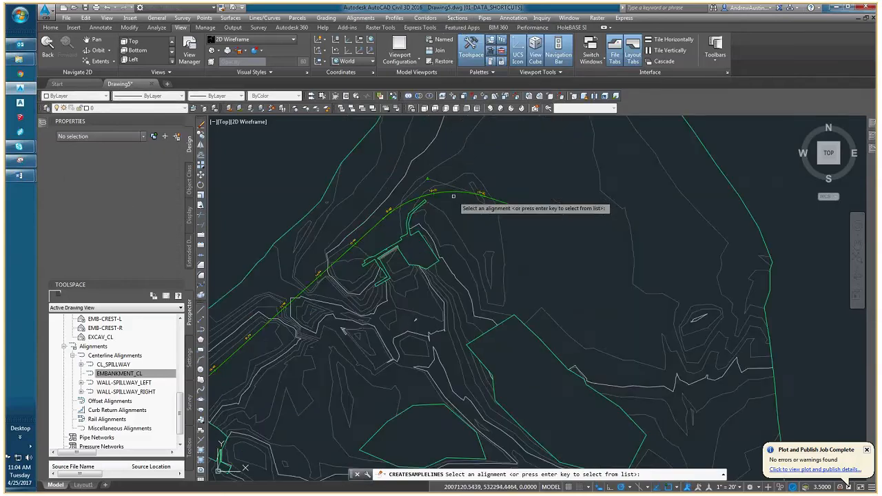
click(450, 200)
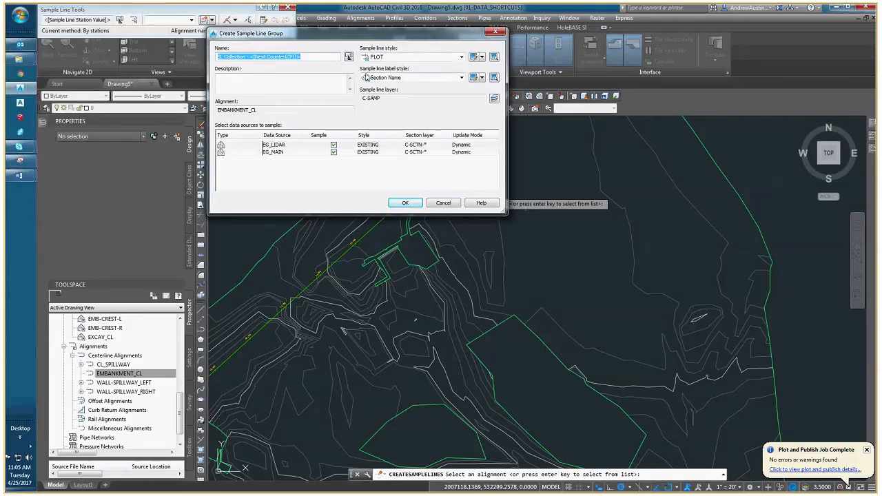
click(400, 57)
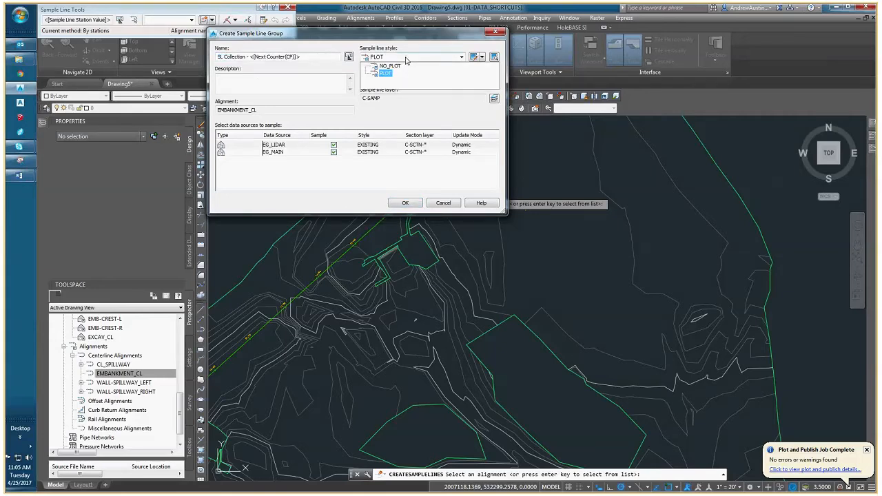
click(390, 66)
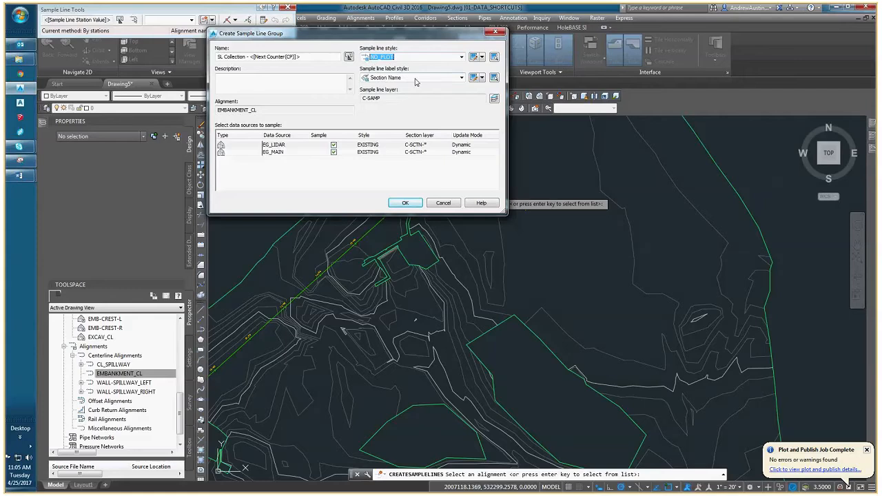
click(404, 77)
click(400, 117)
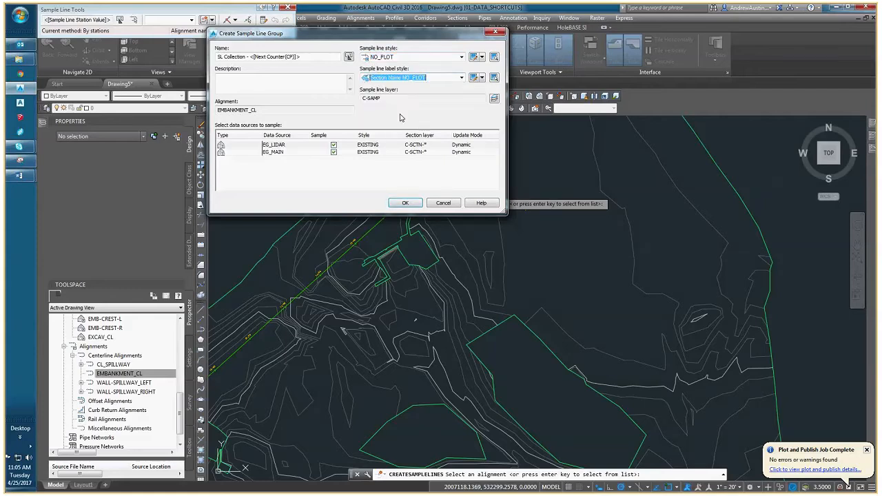
Exclude EG_LIDAR from sampling, keep the EXISTING section style for EG_MAIN, and create the sample line group.
click(334, 145)
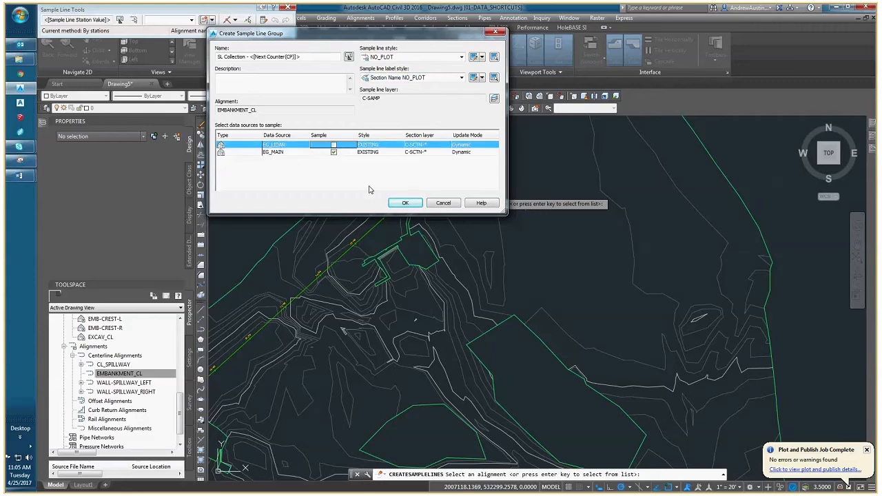
click(376, 153)
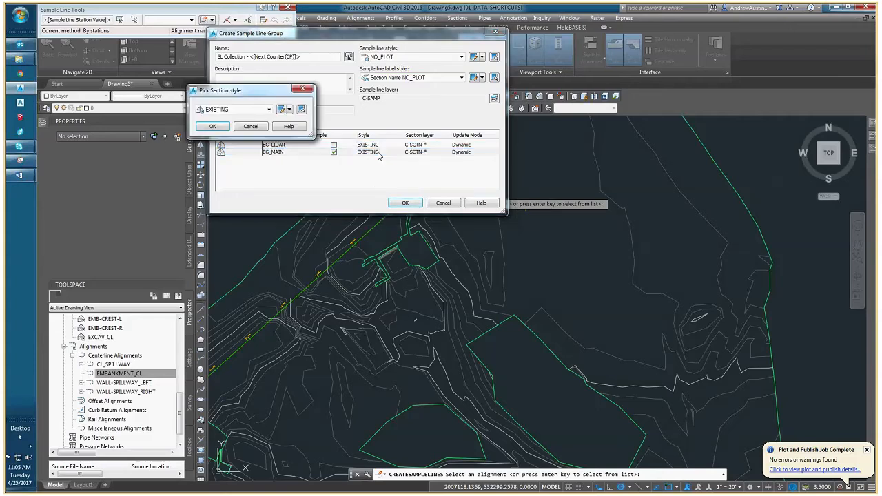
click(227, 110)
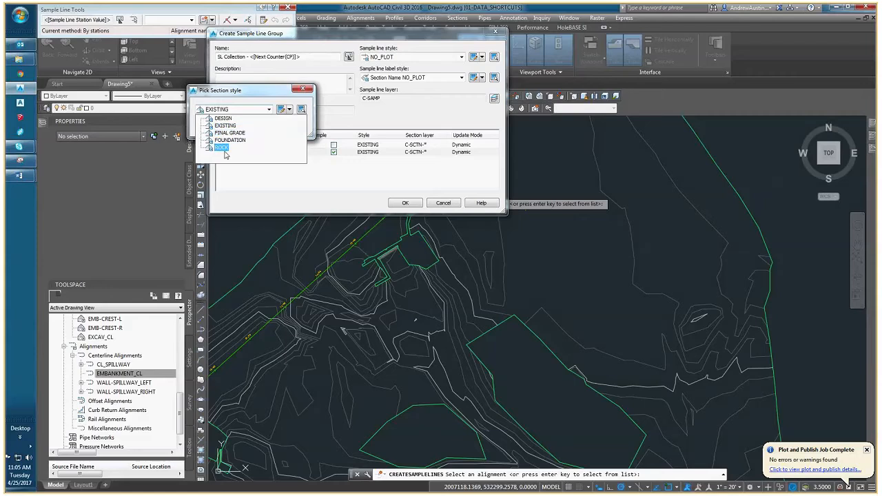
click(237, 94)
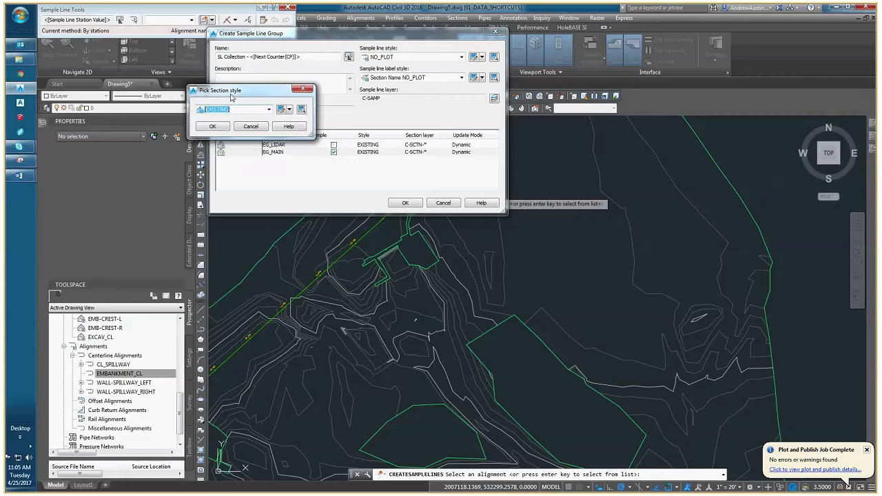
click(250, 127)
click(405, 202)
Place a sample line at station 12+00 on the embankment alignment with 50 ft left and right swath widths.
mouse_move(337, 257)
middle_down()
mouse_move(396, 270)
mouse_move(495, 192)
middle_up()
scroll(397, 263, up, 2)
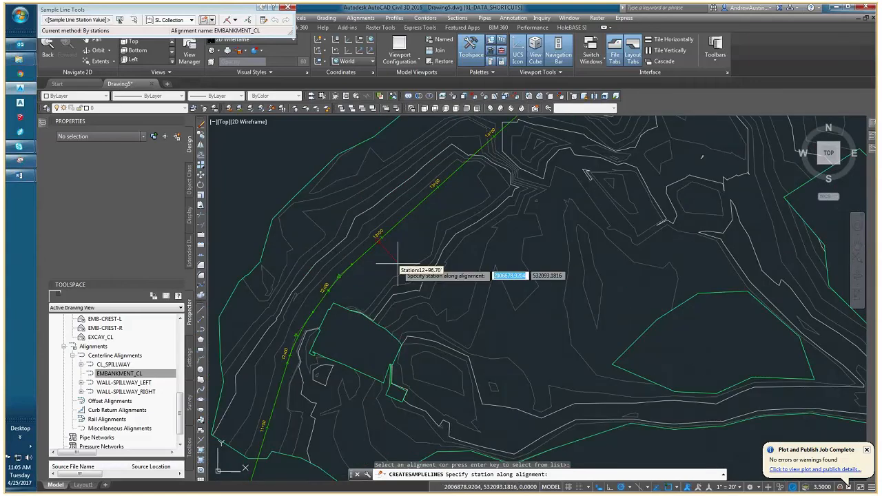
scroll(296, 363, up, 4)
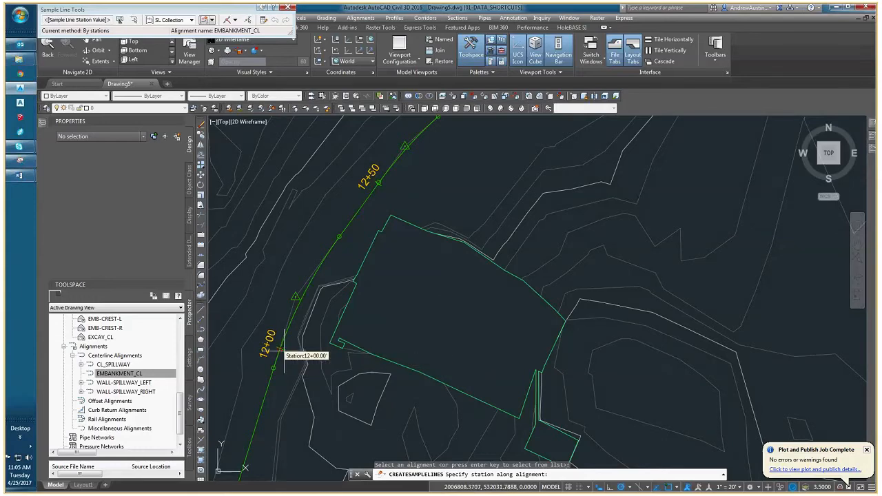
click(284, 352)
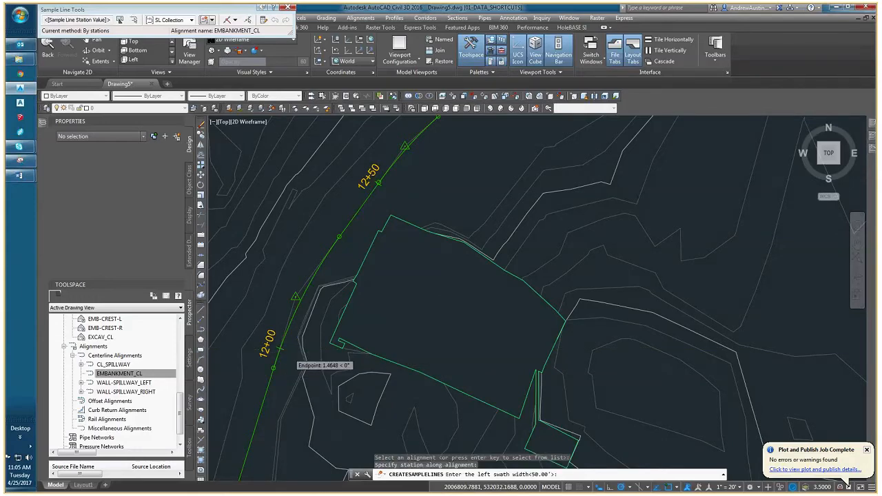
scroll(346, 335, down, 3)
scroll(344, 317, down, 1)
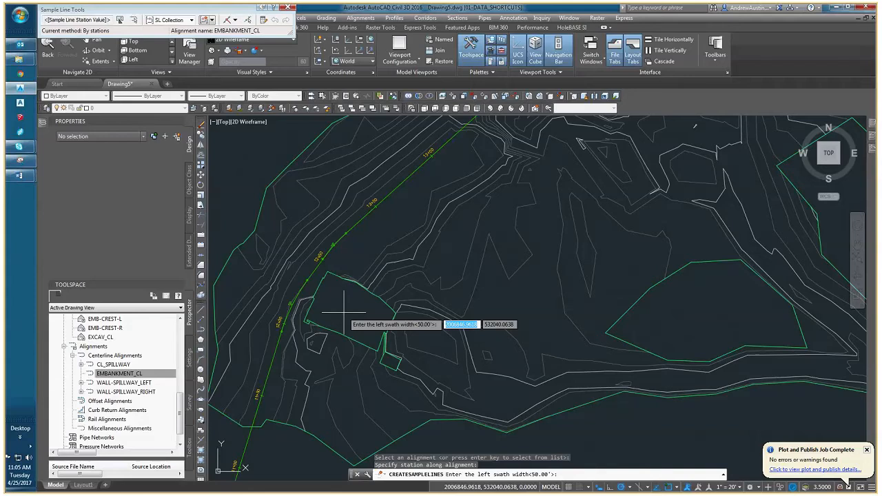
key(Return)
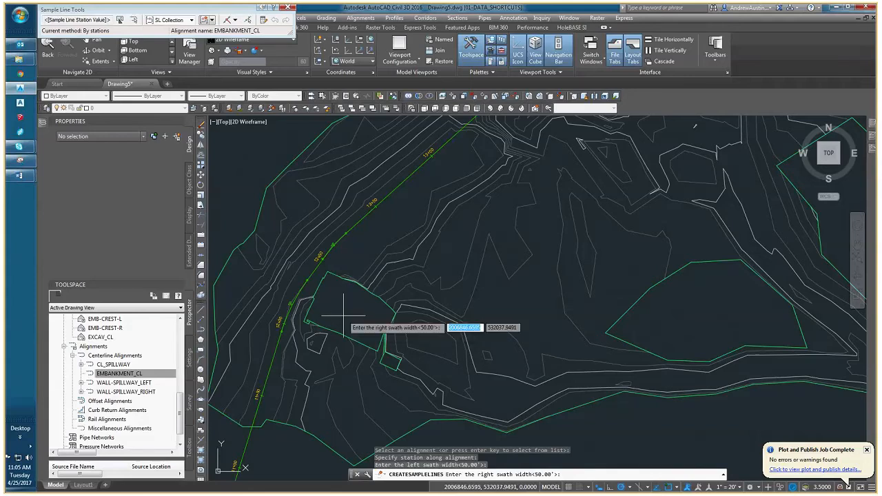
key(Return)
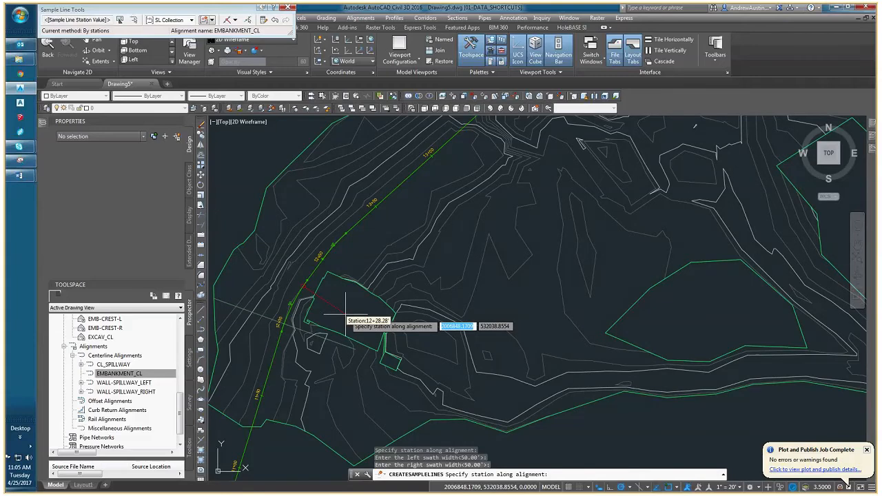
Add sample lines at stations 13+00 and 14+00 with 50 ft swath widths on both sides.
scroll(345, 316, up, 2)
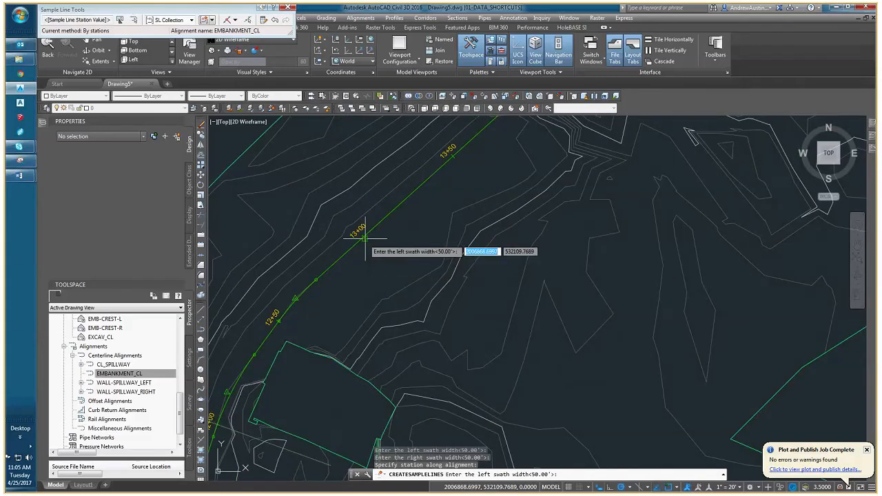
scroll(369, 245, down, 5)
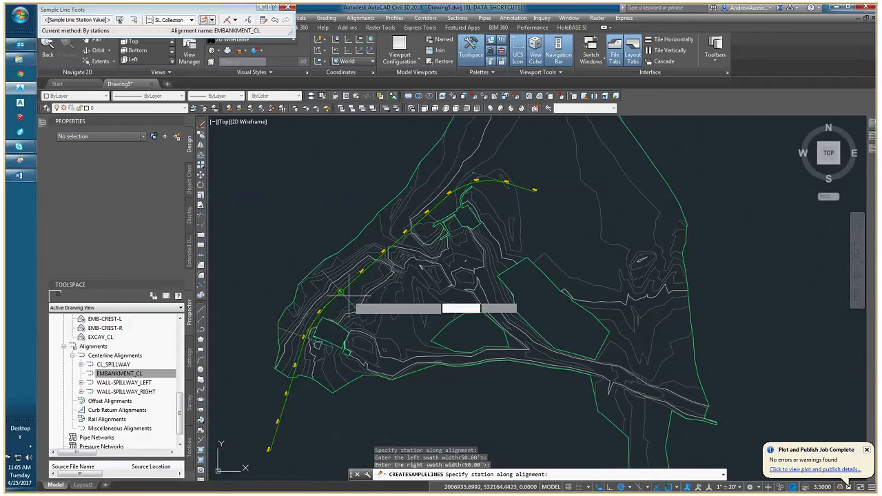
scroll(384, 274, up, 5)
scroll(383, 278, up, 2)
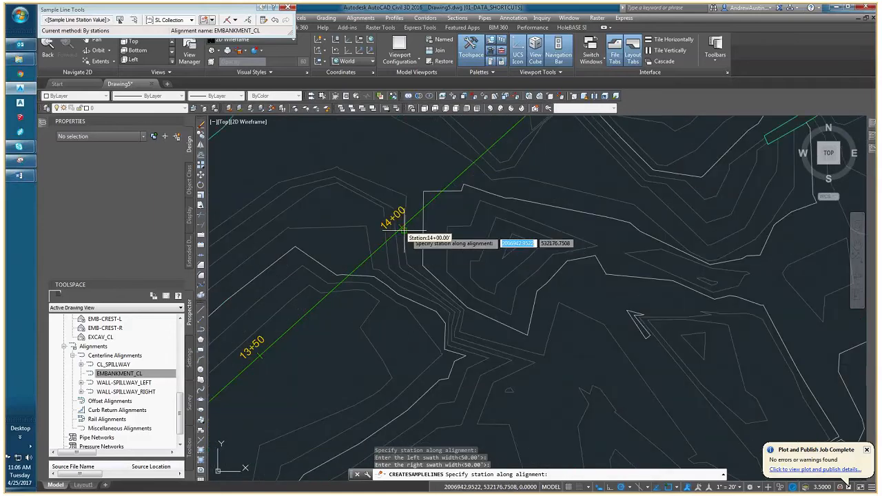
click(403, 228)
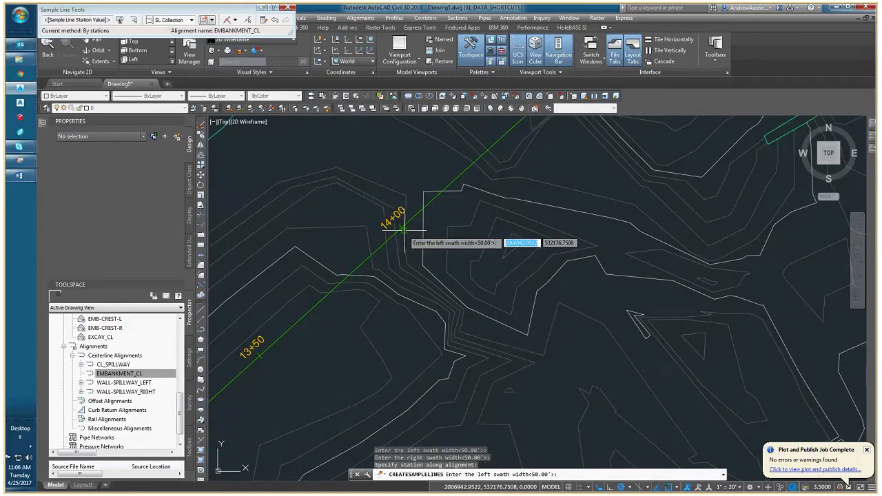
key(Return)
key(Return)
Add sample lines at stations 15+00 and 16+00 with 50 ft swaths on both sides and finish creating sample lines.
scroll(381, 264, down, 3)
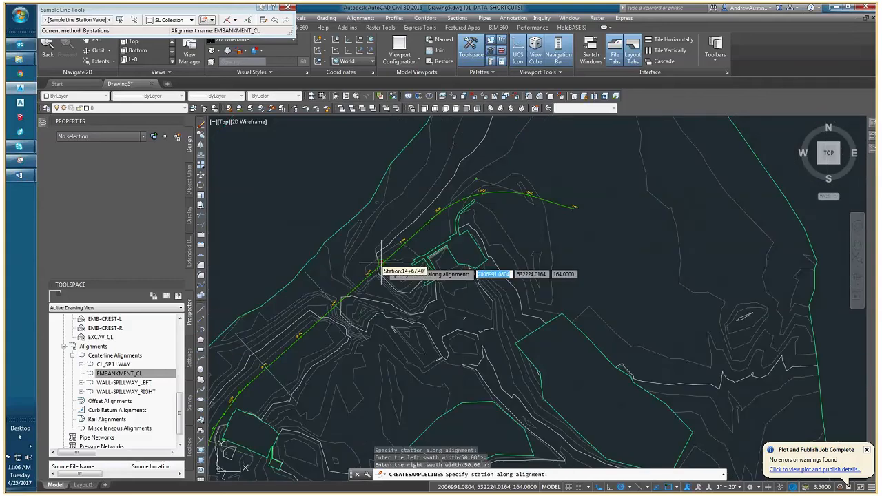
scroll(445, 213, up, 3)
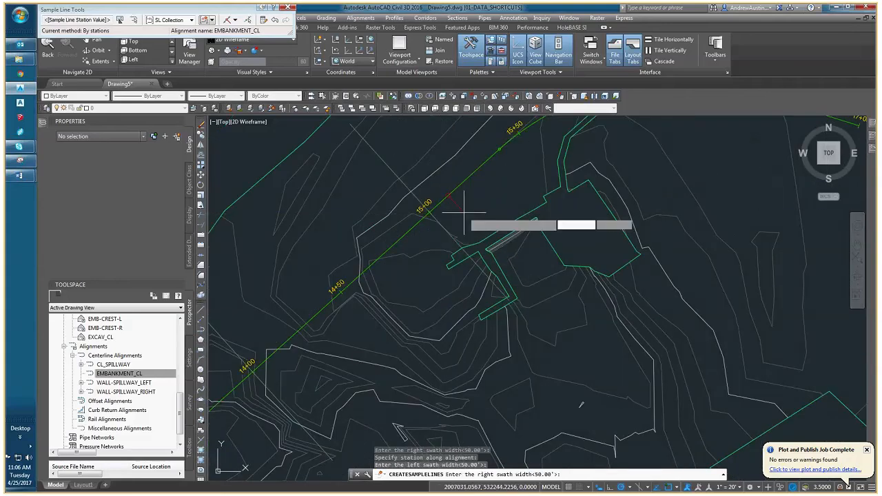
scroll(494, 221, down, 2)
scroll(493, 221, down, 2)
scroll(427, 228, up, 4)
click(397, 193)
key(Return)
key(Return)
scroll(443, 226, down, 5)
scroll(482, 248, down, 4)
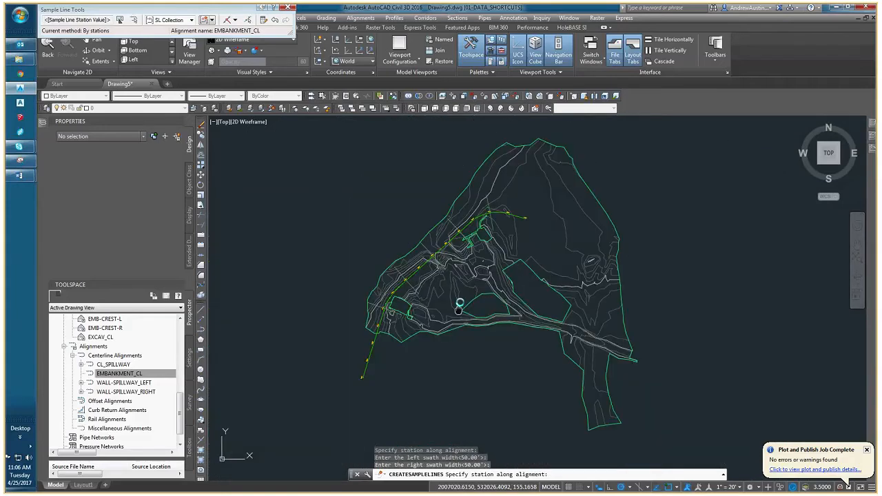
scroll(441, 293, up, 3)
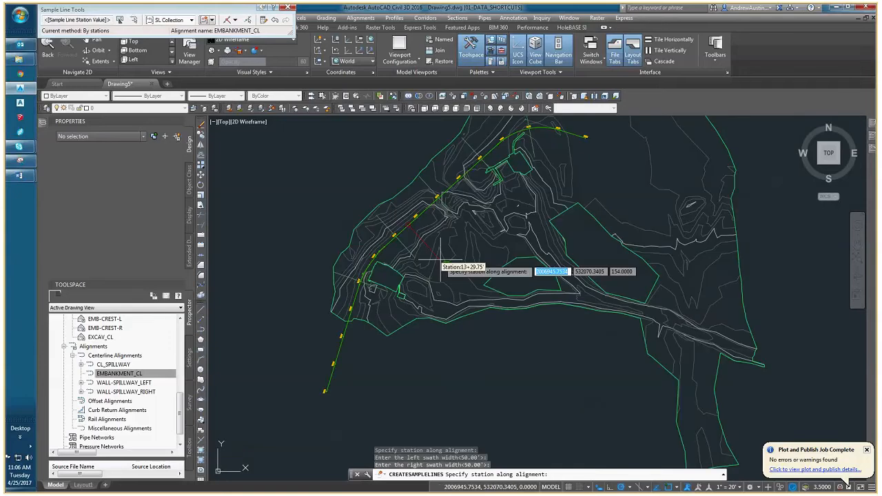
key(Return)
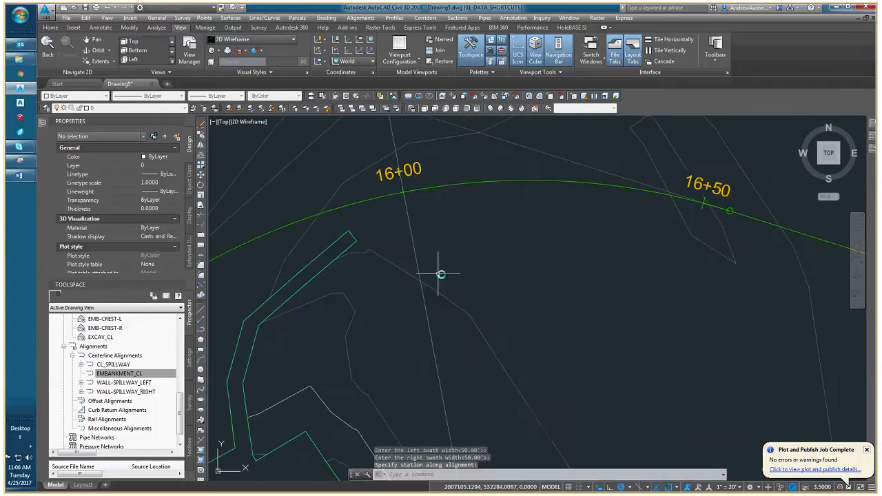
Inspect the new sample lines and their station labels from 16+00 back to 12+00, including the properties of the 15+00 line.
scroll(448, 275, down, 7)
middle_drag(425, 315, 518, 207)
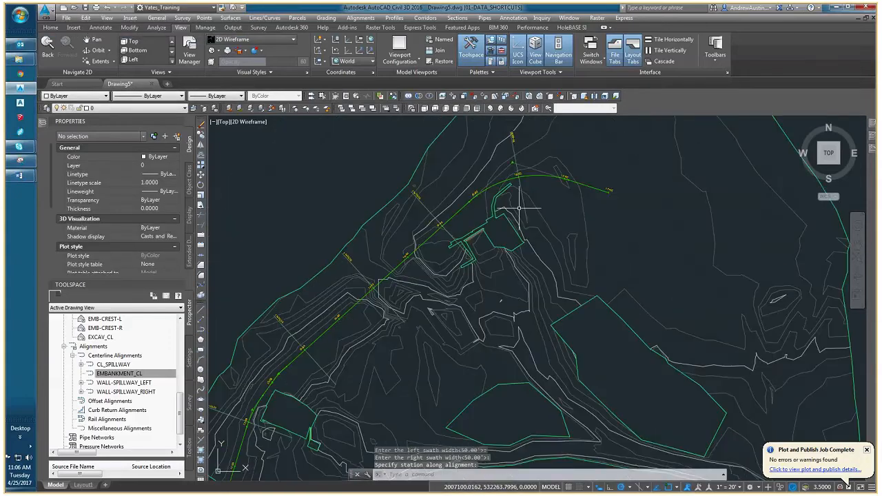
key(Escape)
key(Escape)
scroll(437, 230, up, 3)
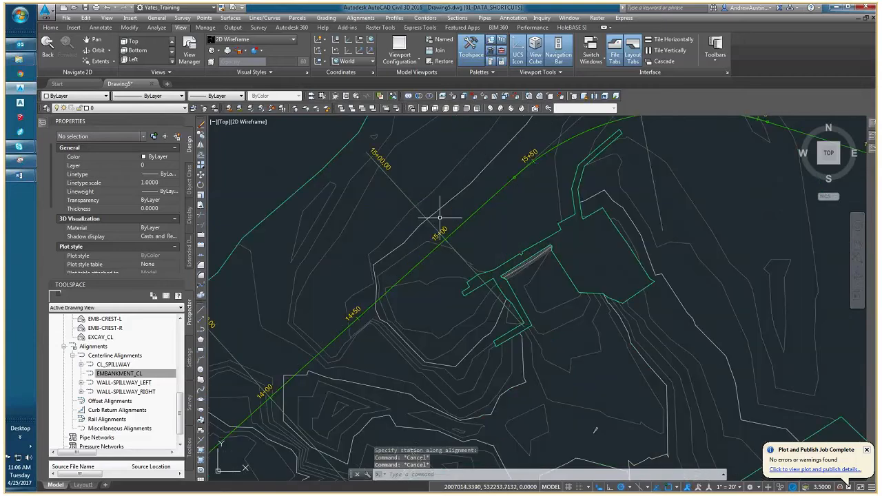
click(404, 193)
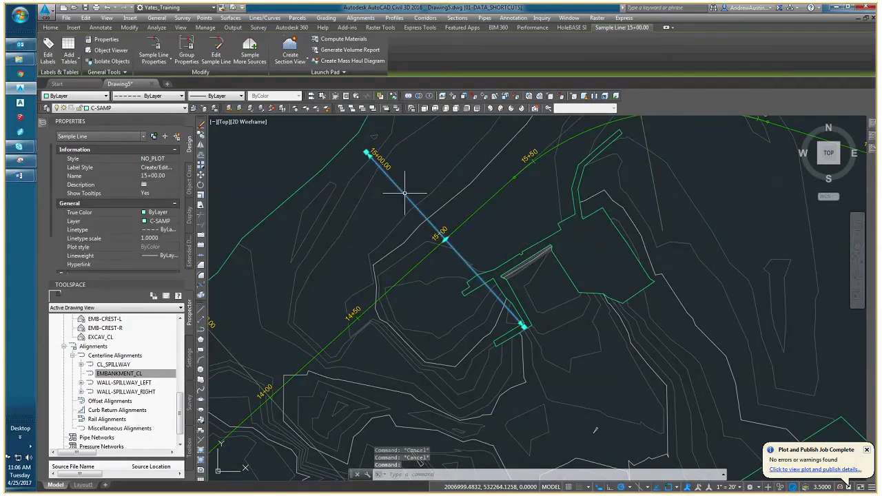
key(Escape)
click(390, 168)
mouse_move(390, 168)
middle_down()
mouse_move(369, 211)
mouse_move(381, 226)
mouse_move(416, 237)
mouse_move(533, 164)
middle_up()
key(Escape)
middle_drag(386, 265, 515, 186)
middle_drag(327, 359, 464, 255)
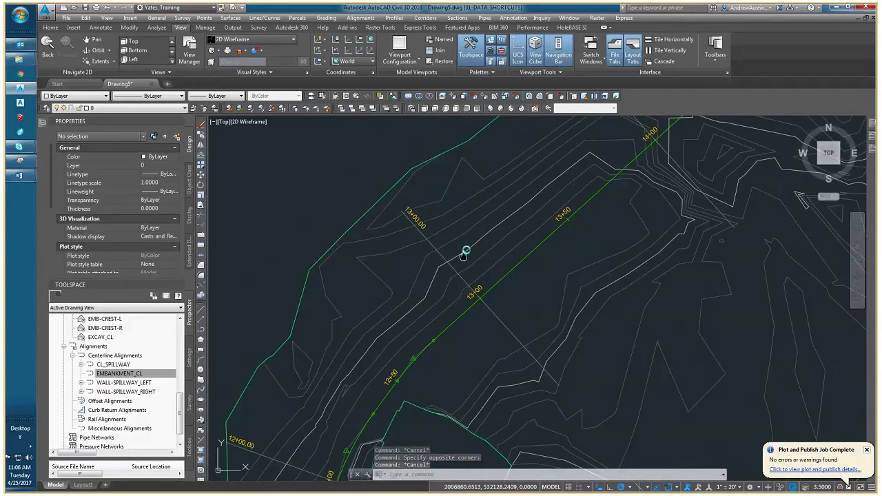
middle_drag(421, 342, 480, 213)
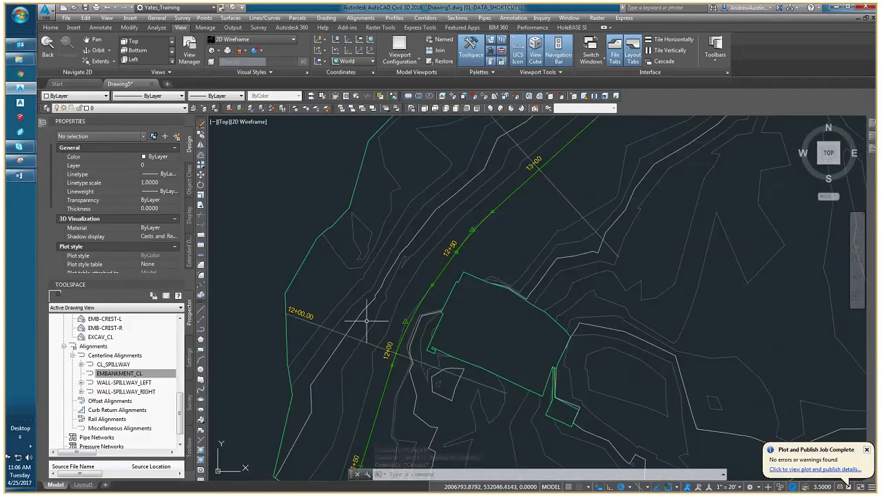
Look over the sample line at station 12+00 and the extent of all sample lines along the embankment alignment.
middle_drag(379, 366, 383, 308)
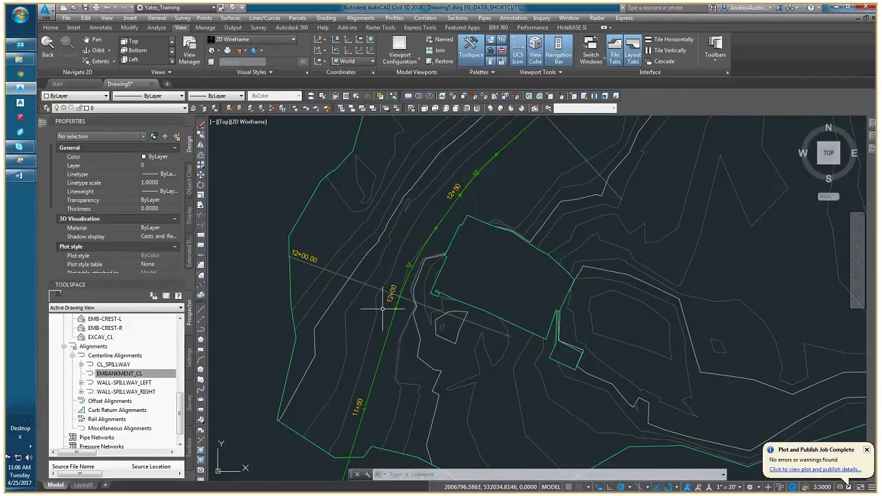
scroll(394, 293, up, 2)
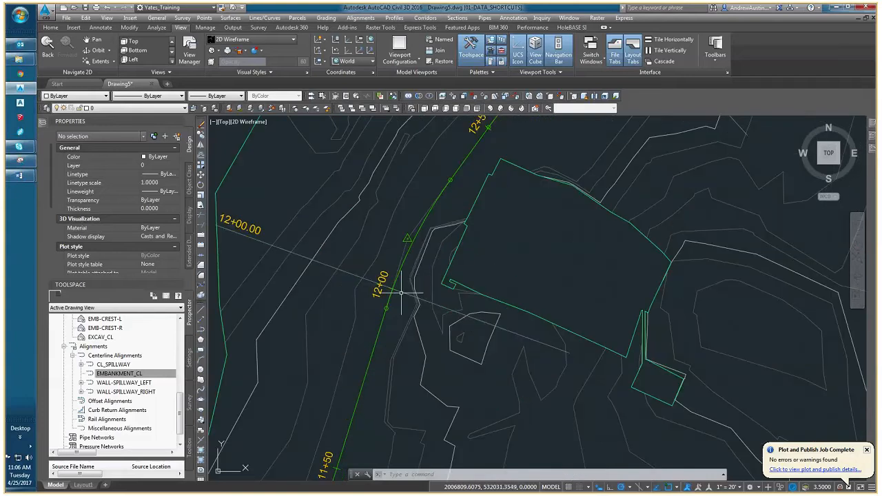
click(401, 292)
key(Escape)
key(Escape)
scroll(400, 288, down, 2)
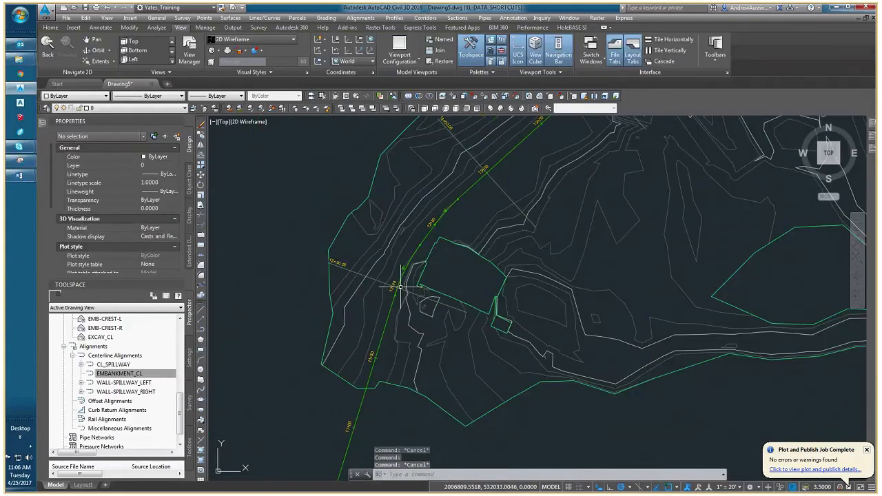
middle_drag(500, 209, 324, 298)
scroll(374, 253, down, 4)
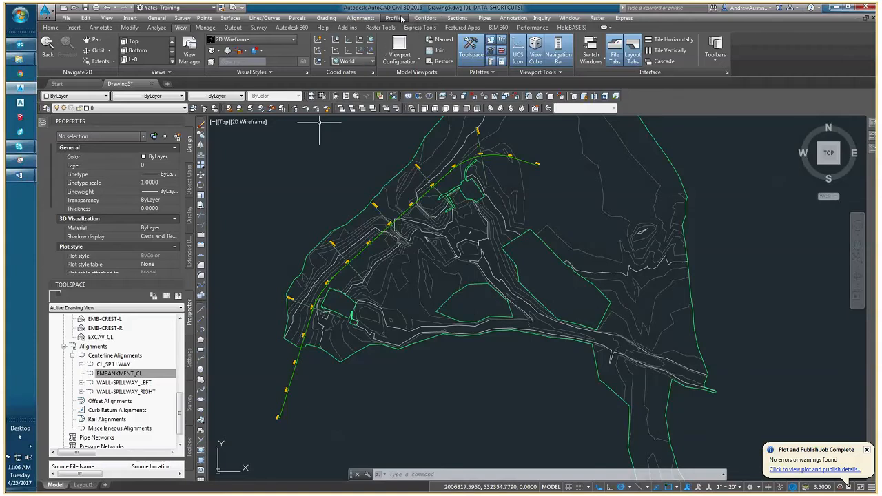
click(457, 18)
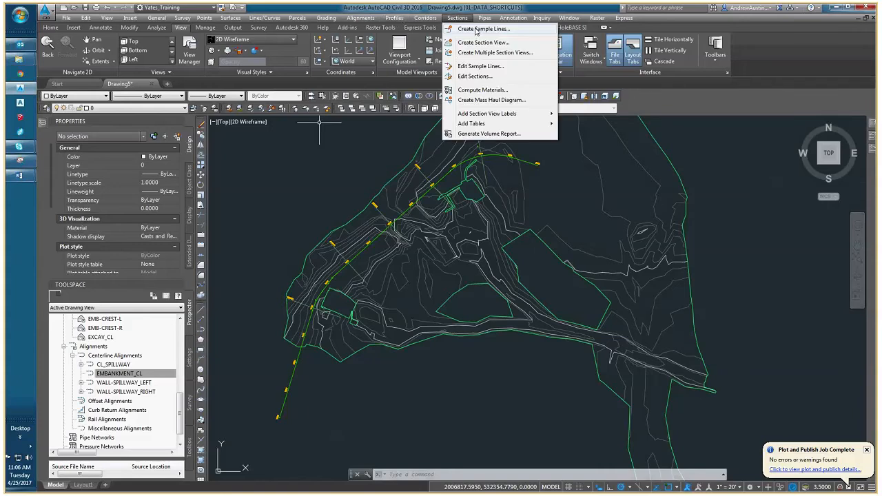
click(478, 32)
scroll(355, 245, up, 5)
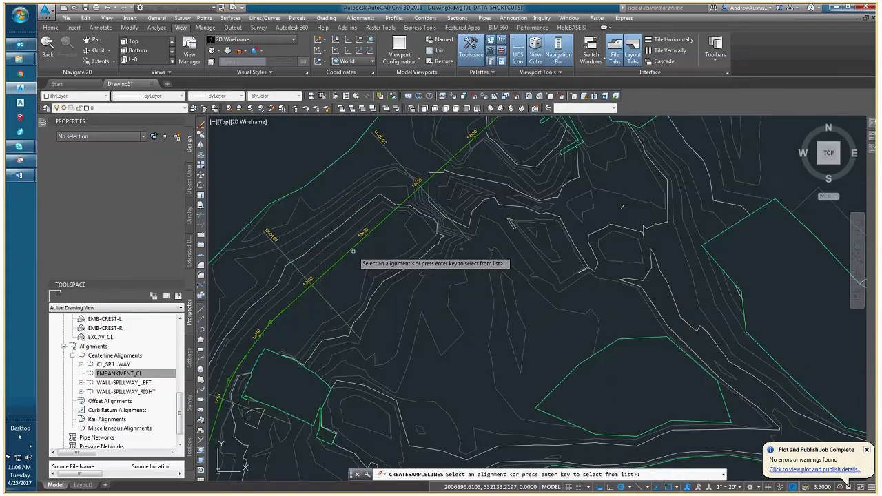
click(353, 251)
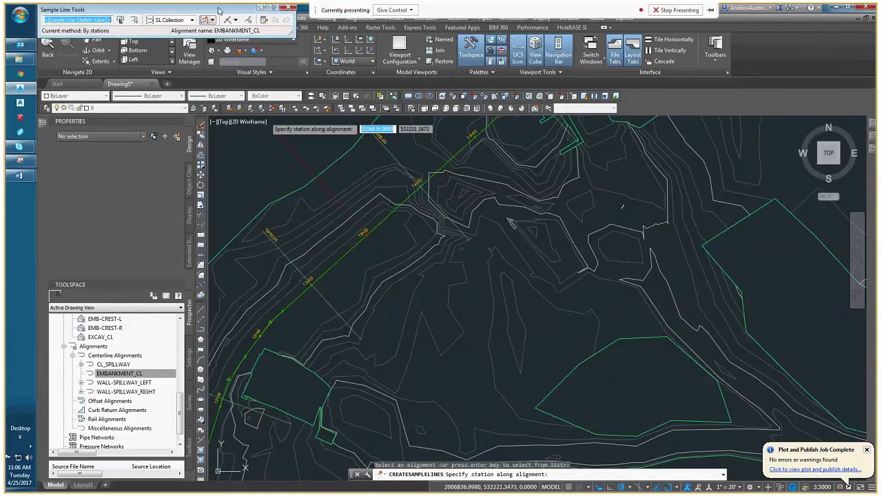
drag(219, 11, 309, 93)
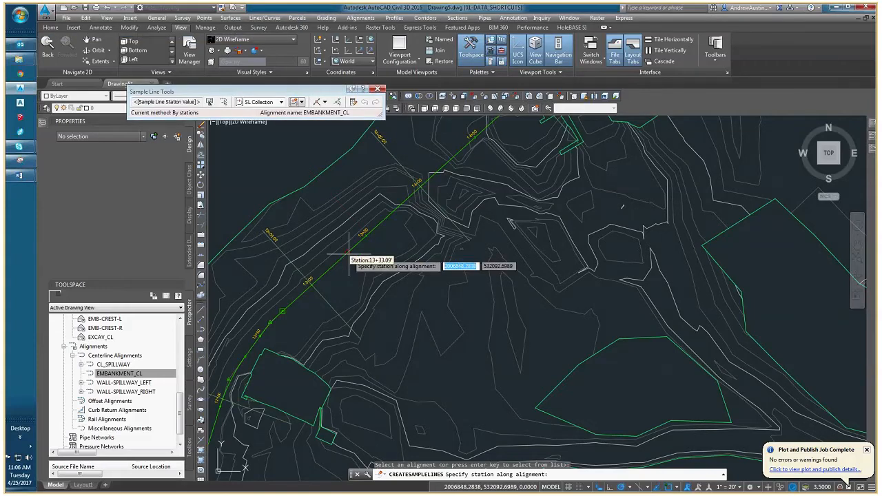
scroll(349, 256, down, 4)
scroll(381, 257, up, 4)
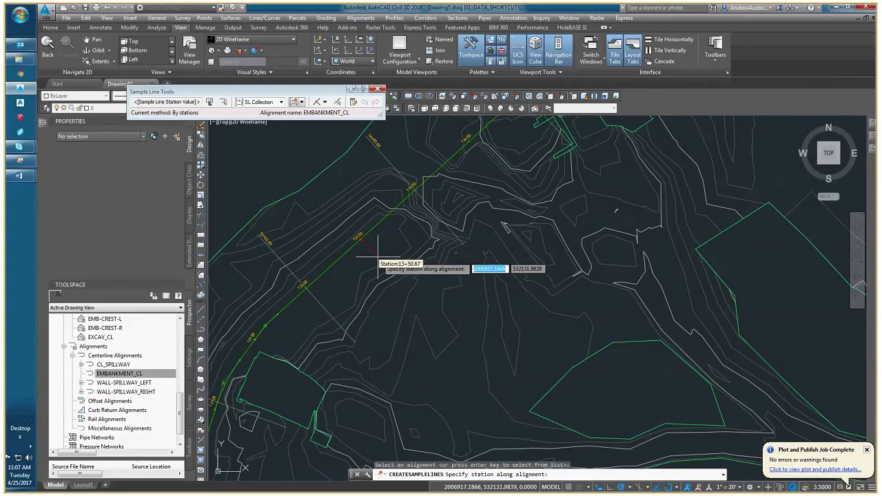
key(Escape)
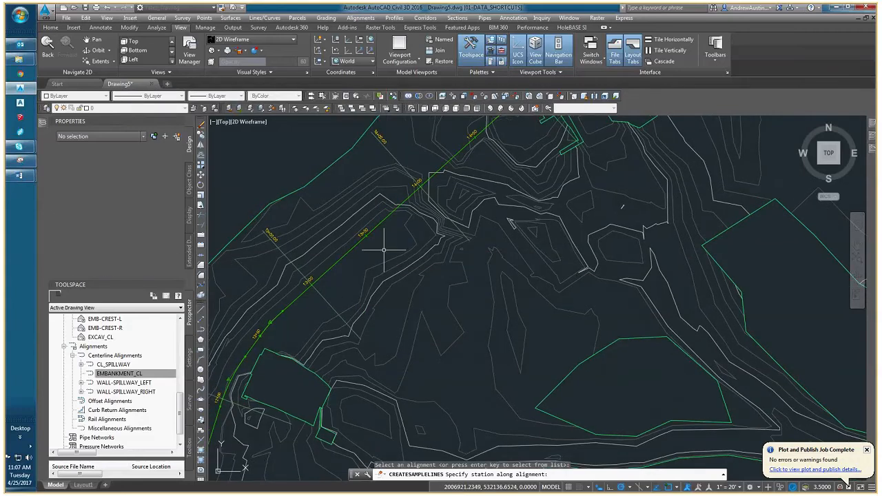
key(Escape)
Check the available sample line styles for the sample line at station 13+00.
click(321, 297)
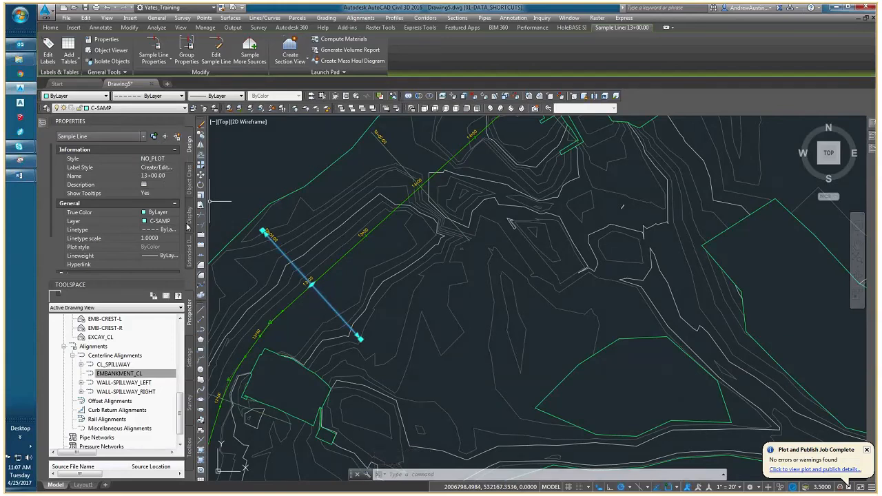
click(174, 159)
click(174, 159)
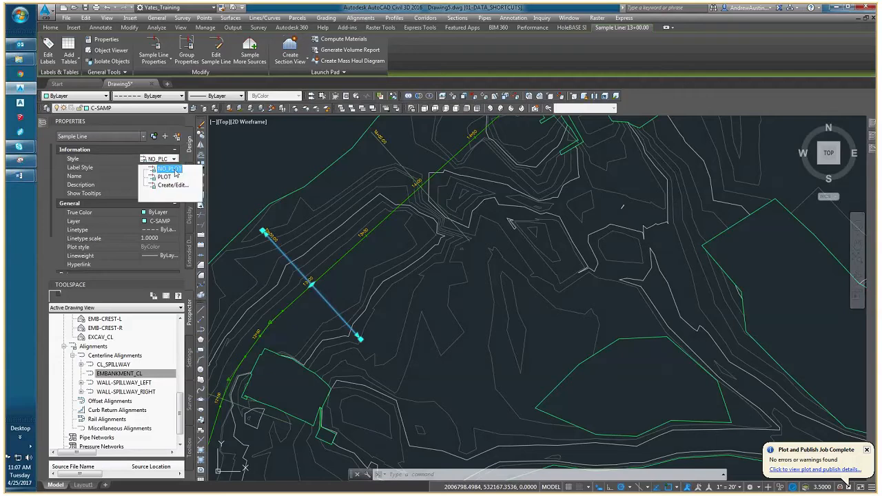
key(Escape)
scroll(270, 232, up, 3)
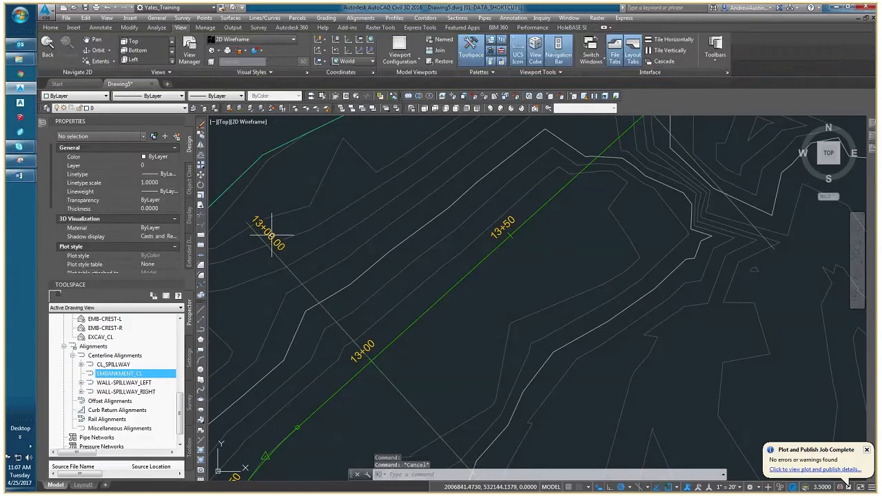
Check the label style options of the station 13+00 sample line label, including Section Name NO_PLOT.
click(270, 232)
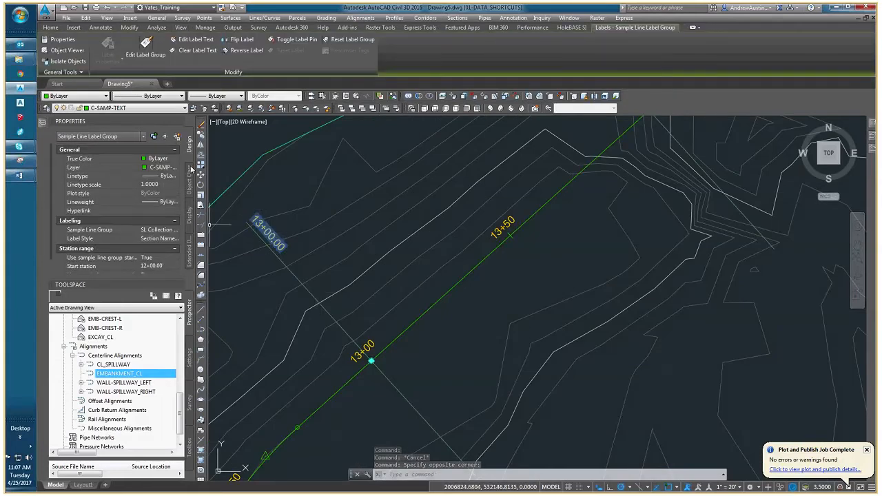
click(162, 238)
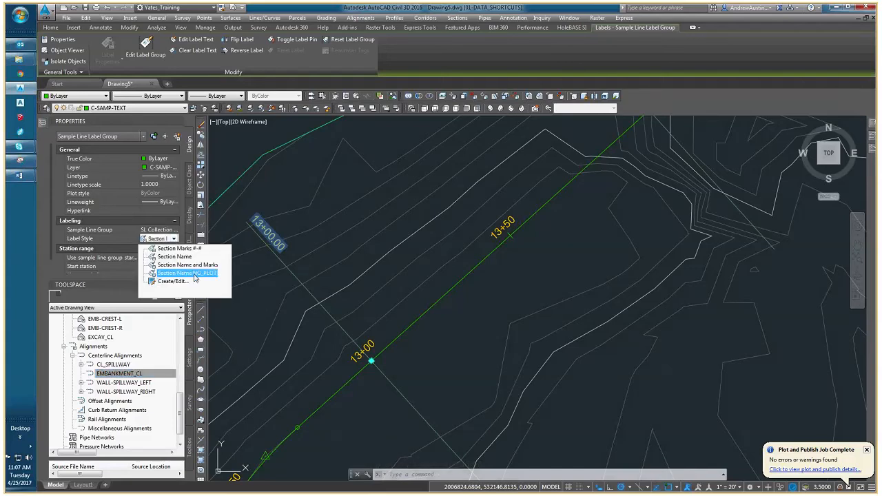
click(196, 281)
key(Escape)
key(Escape)
scroll(343, 283, down, 5)
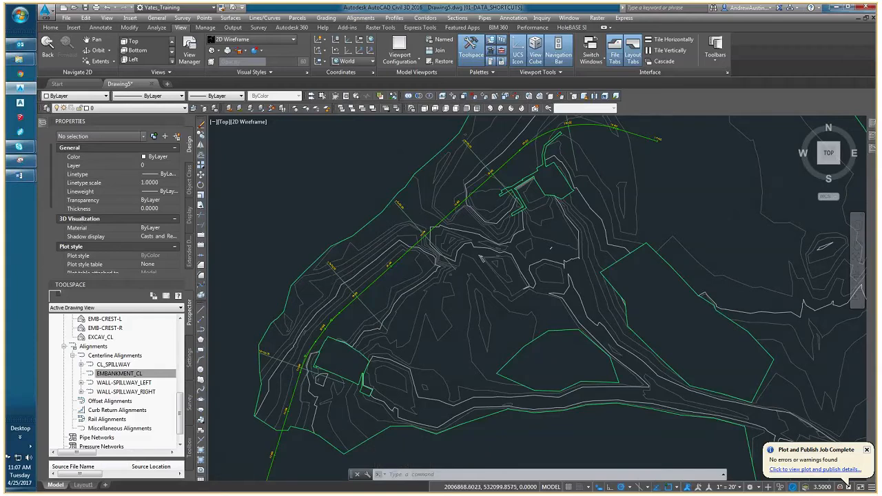
Start creating multiple section views for the EMBANKMENT_CL alignment with the SL Collection - 1 sample line group and automatic station range.
scroll(329, 283, down, 2)
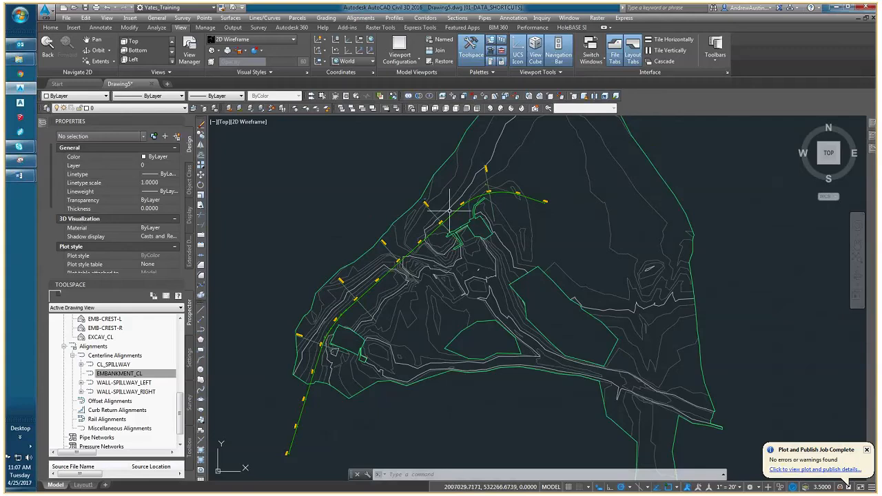
middle_drag(454, 220, 403, 237)
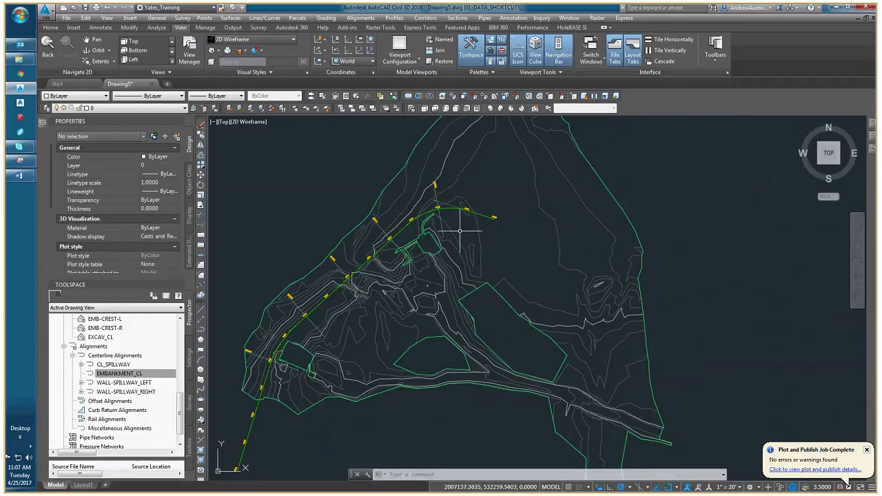
scroll(459, 231, down, 3)
middle_drag(516, 276, 441, 304)
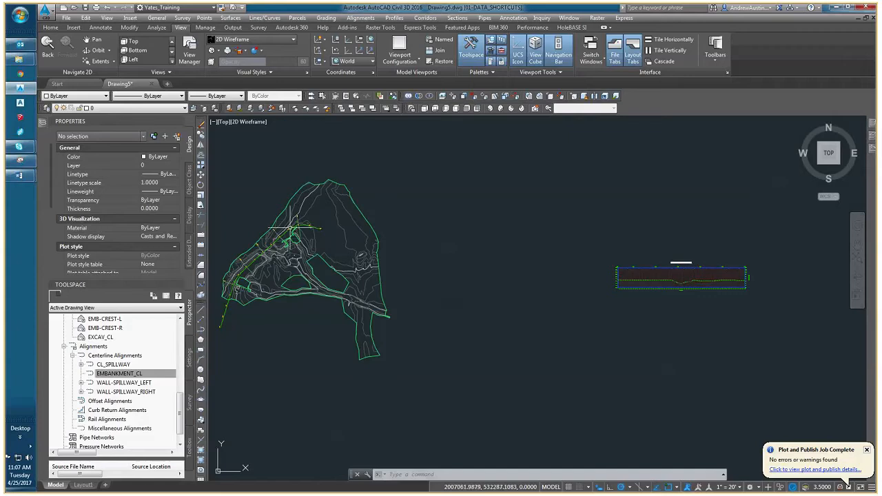
click(458, 18)
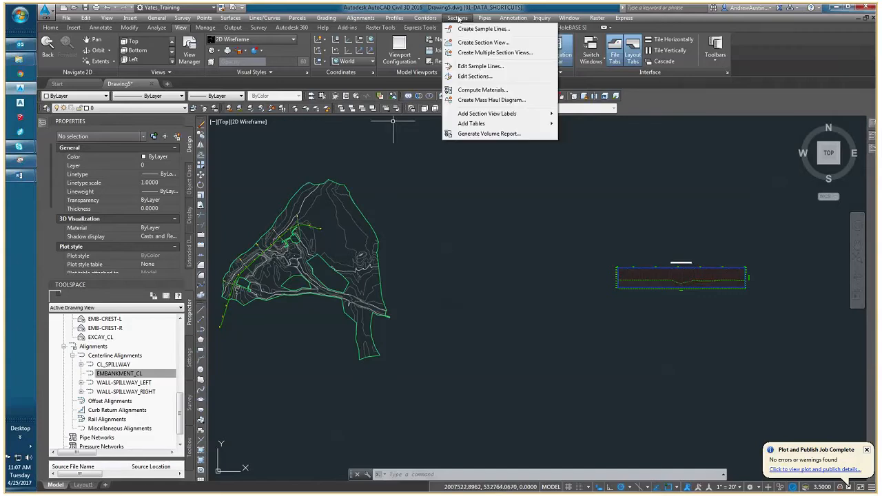
click(476, 54)
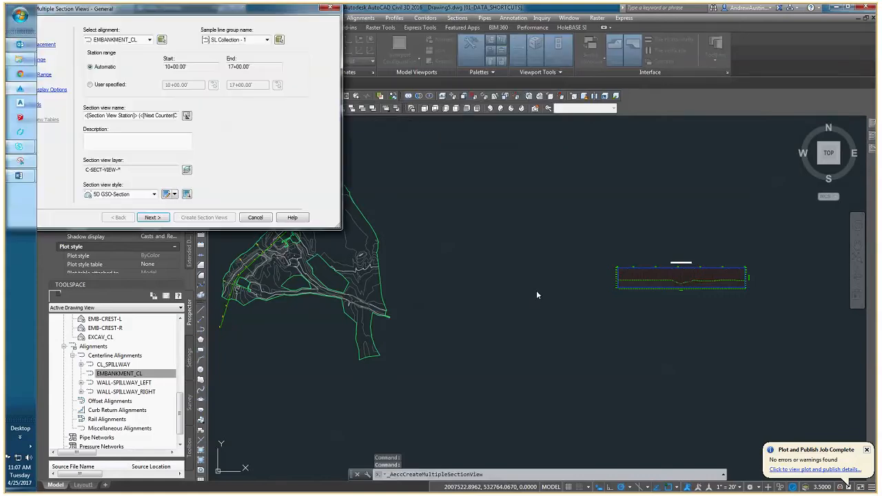
drag(244, 12, 526, 152)
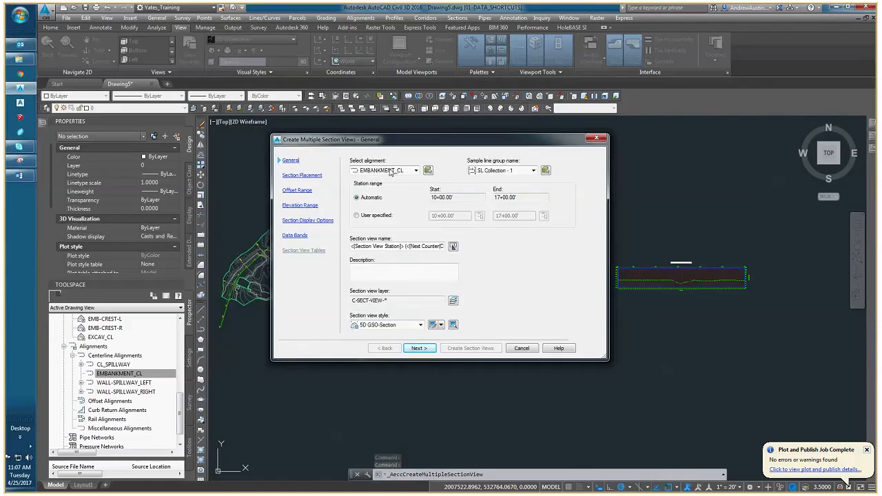
click(415, 170)
click(411, 170)
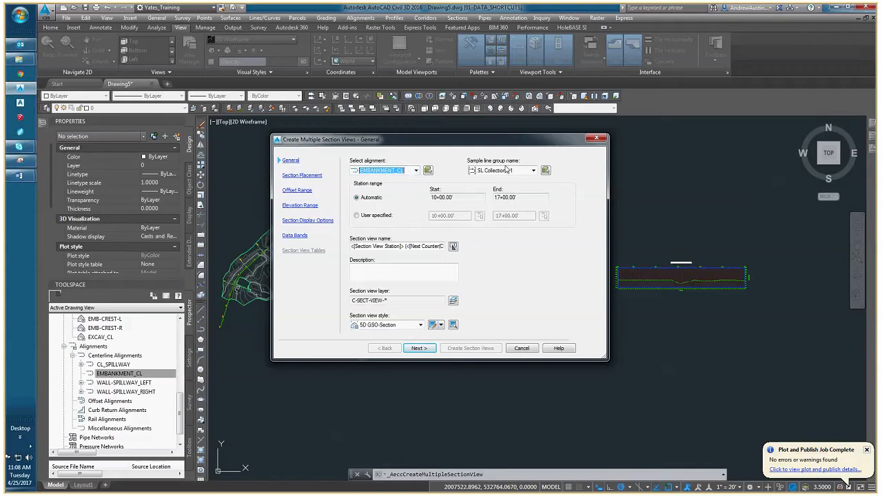
click(534, 170)
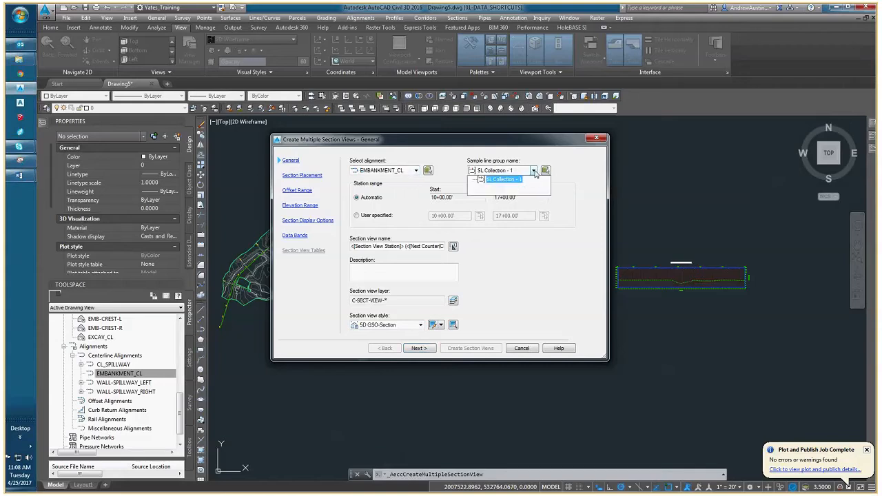
click(510, 185)
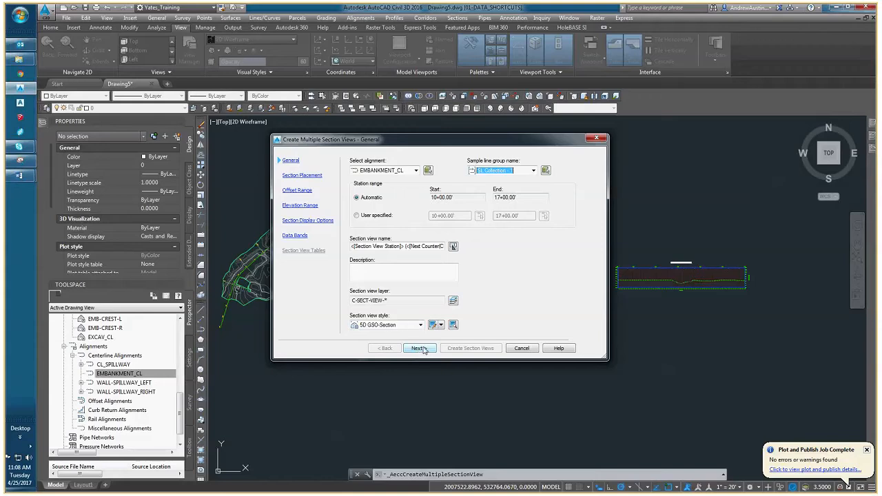
click(420, 348)
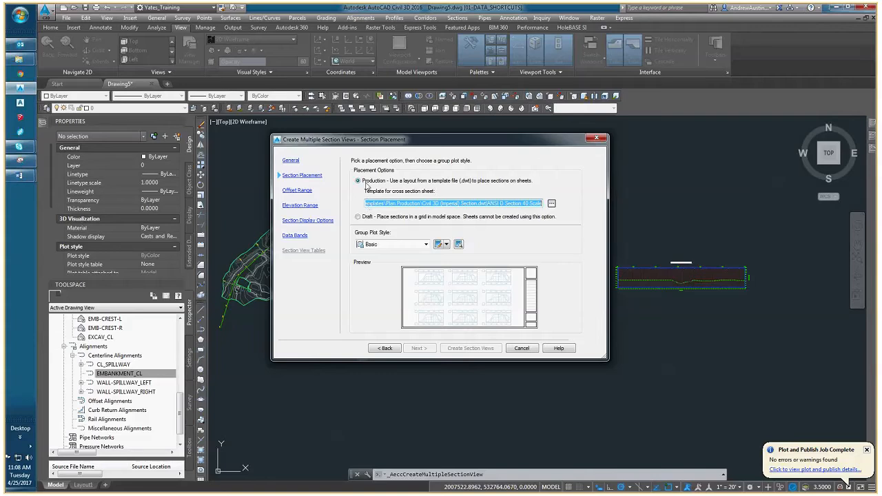
Choose draft placement in a model space grid, keeping the automatic offset and elevation ranges, and go to the section display options.
click(358, 217)
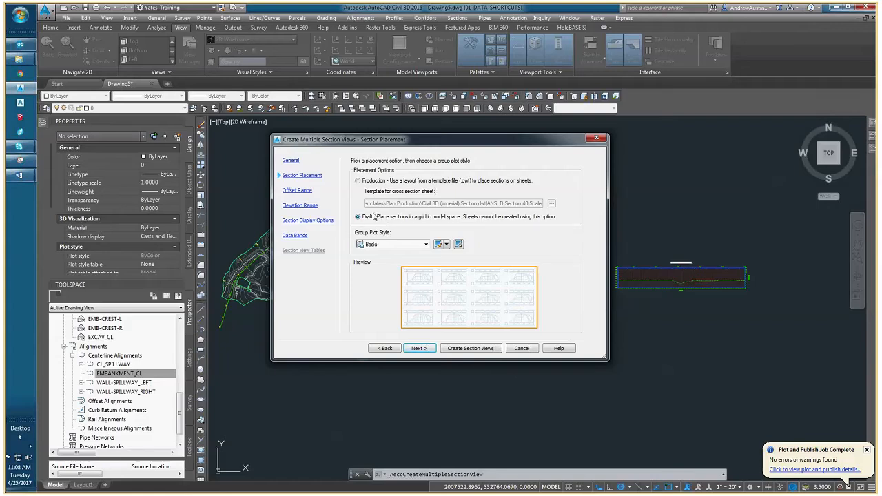
click(419, 348)
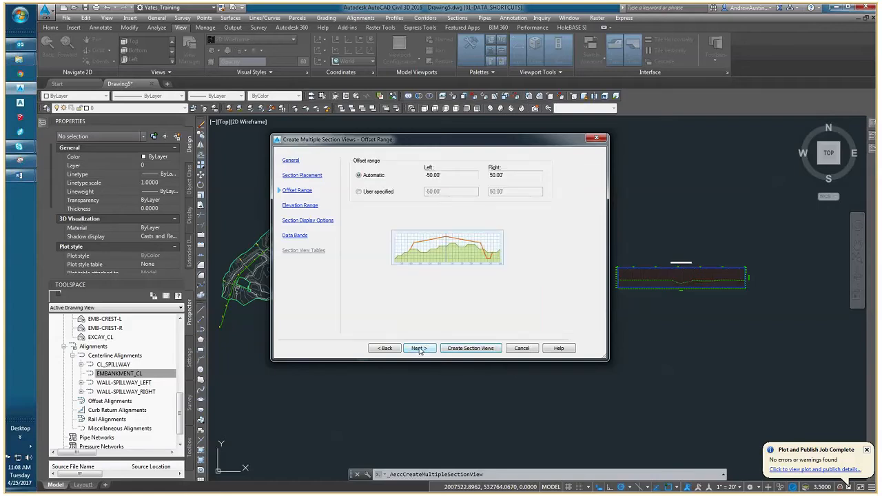
click(420, 348)
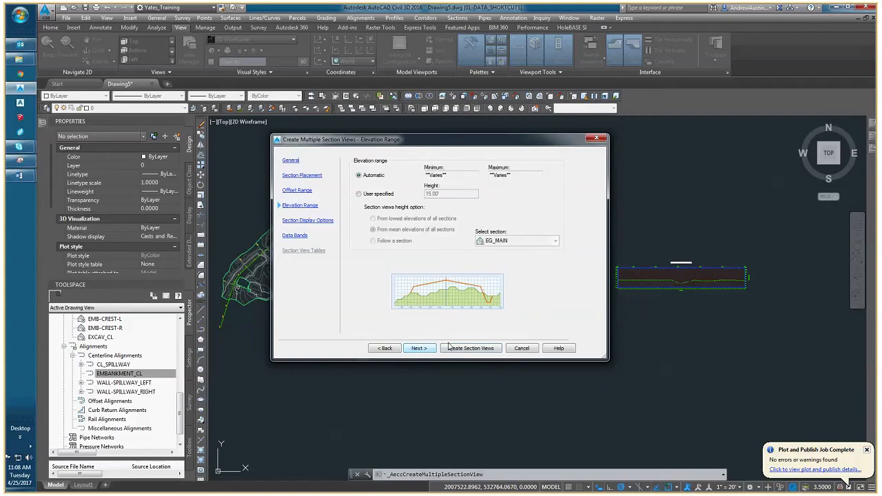
click(308, 220)
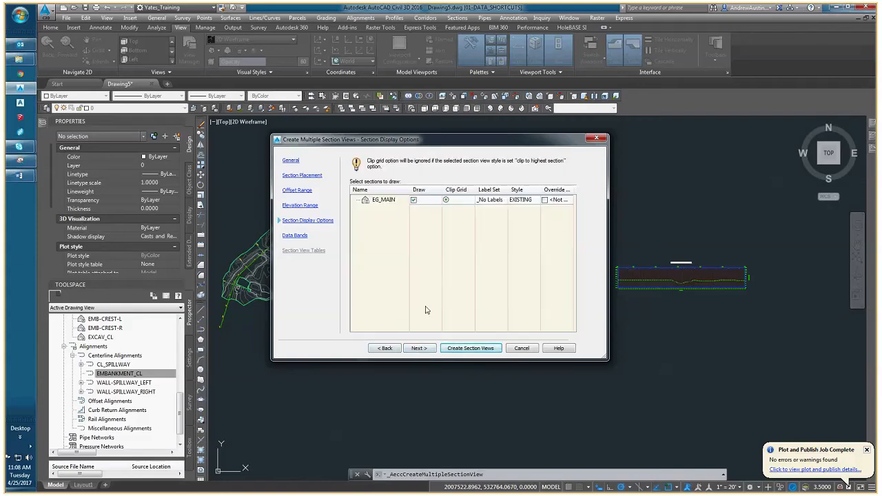
Create the section views with EG_MAIN drawn and place their grid in the empty area below the profile view.
click(464, 348)
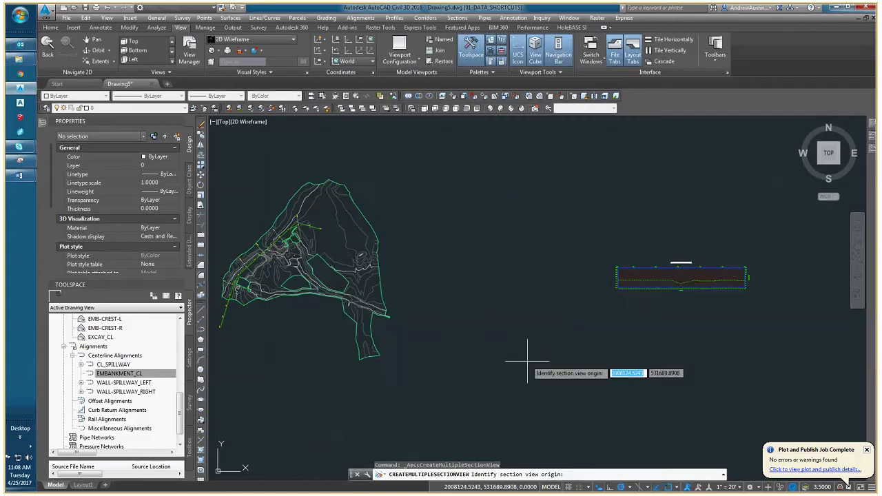
middle_drag(528, 358, 399, 306)
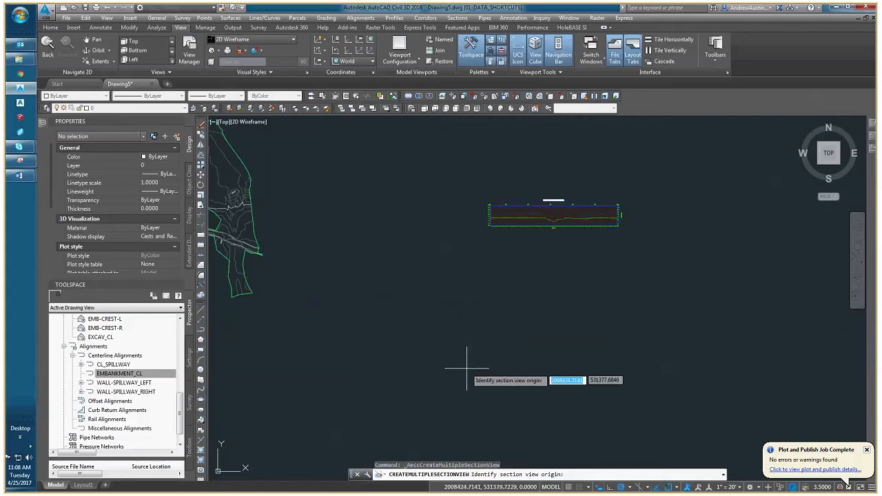
click(483, 402)
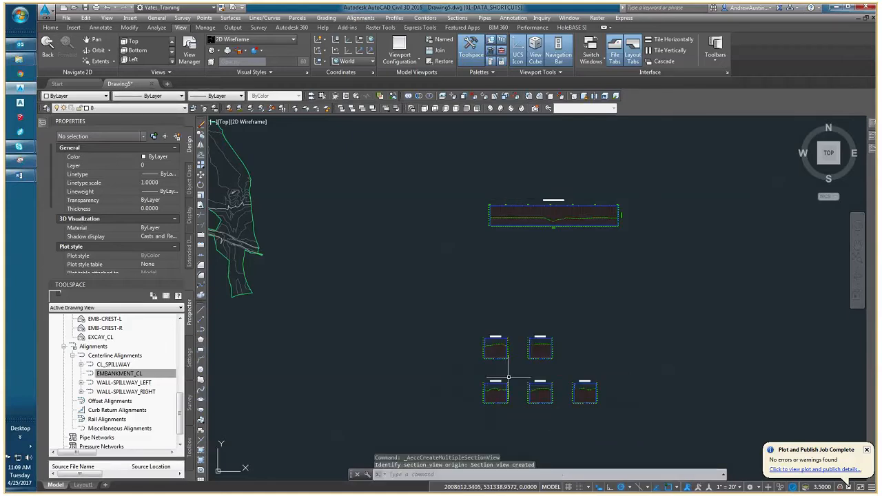
middle_drag(502, 370, 472, 283)
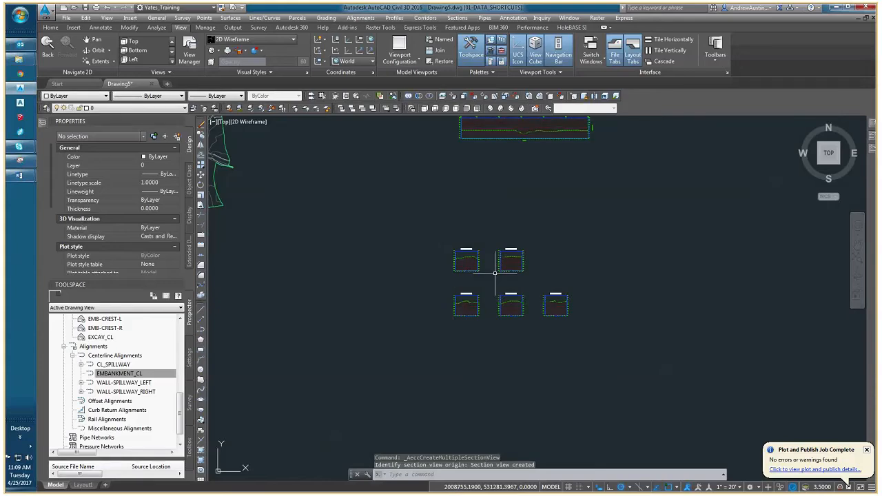
scroll(495, 273, up, 5)
scroll(414, 276, down, 2)
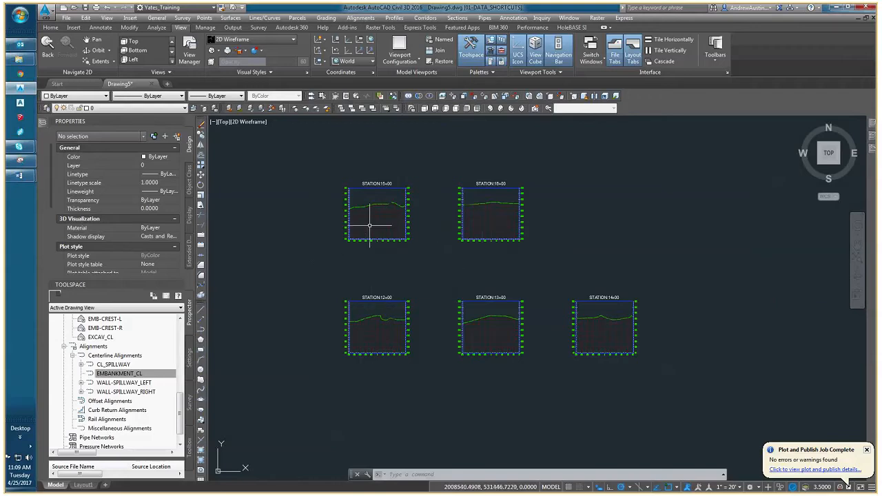
Examine the section views from station 12+00 to 16+00, including the elevation and offset axes of the 12+00 view.
middle_drag(377, 224, 395, 235)
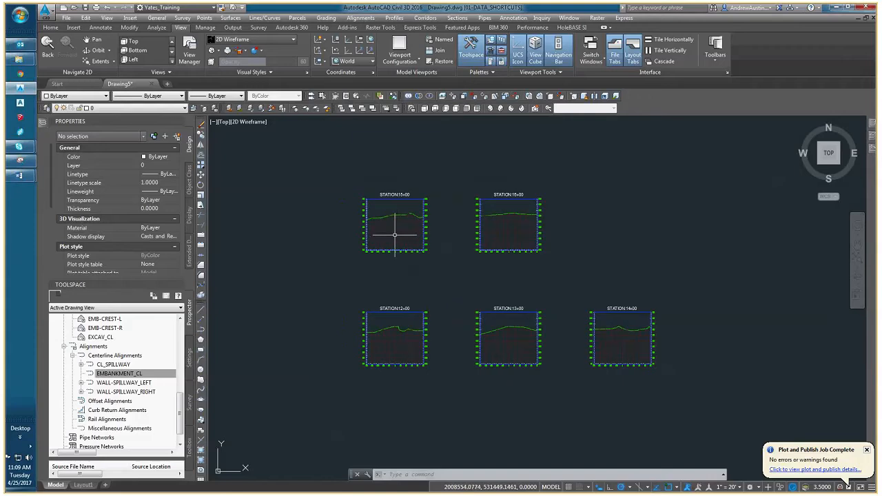
scroll(399, 221, up, 4)
scroll(394, 215, down, 3)
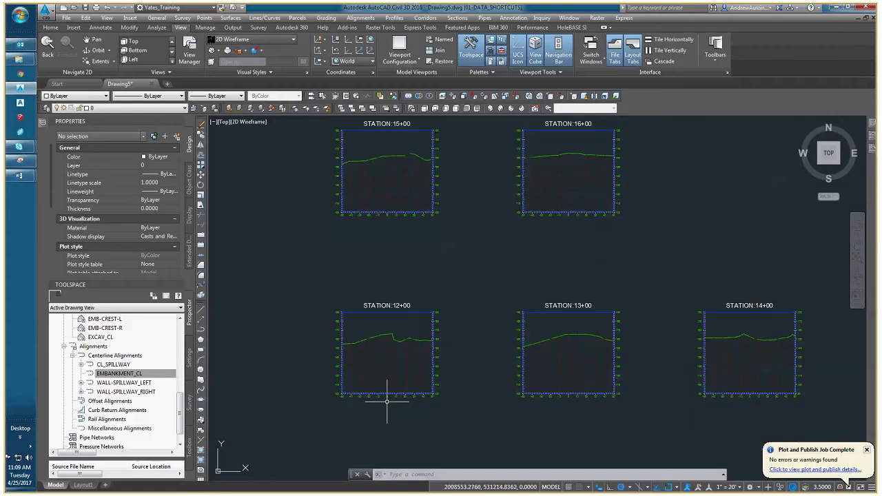
scroll(390, 407, up, 2)
scroll(379, 397, up, 2)
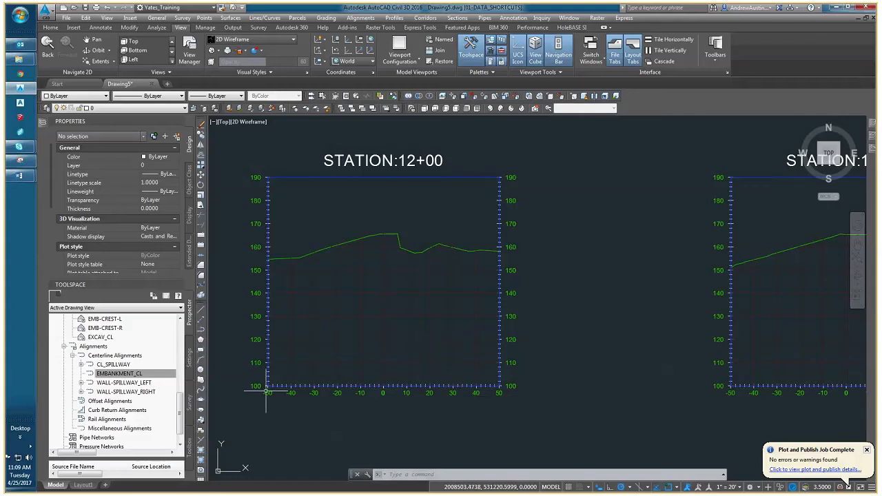
scroll(266, 390, down, 3)
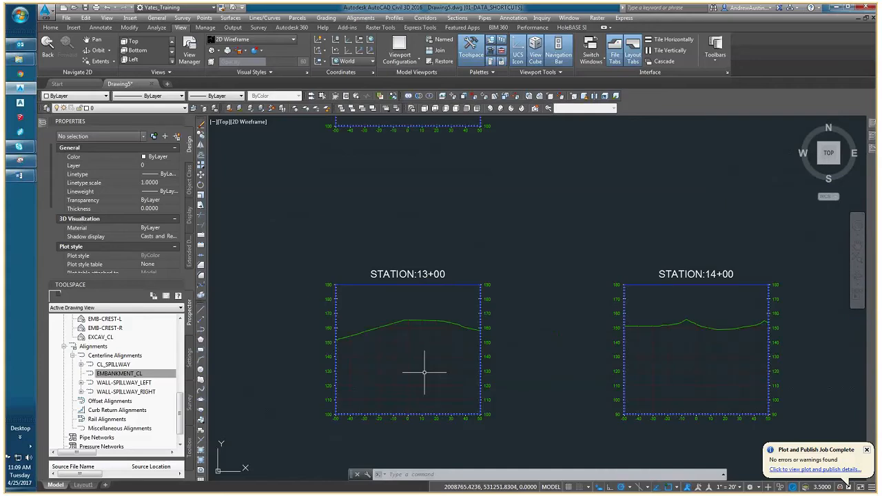
scroll(371, 285, up, 4)
scroll(371, 286, down, 6)
Move the station 13+00 sample line along the embankment alignment to station 13+50 and check its section view.
scroll(328, 303, down, 2)
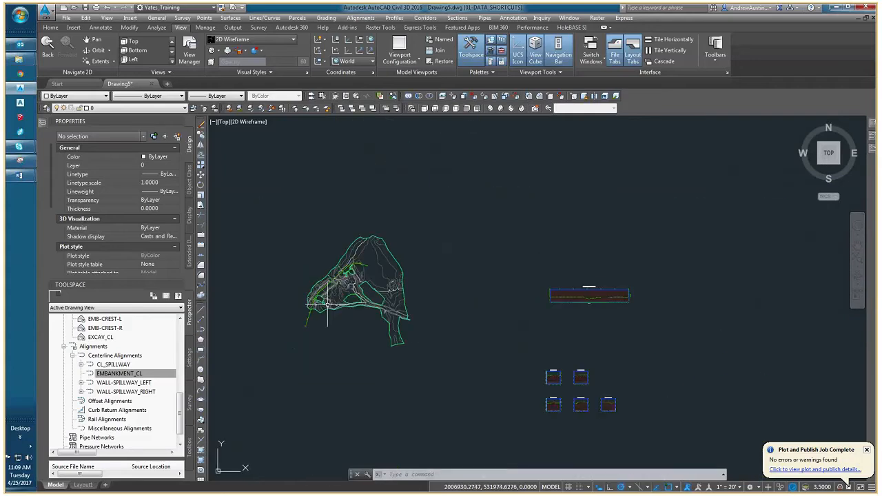
scroll(328, 304, up, 8)
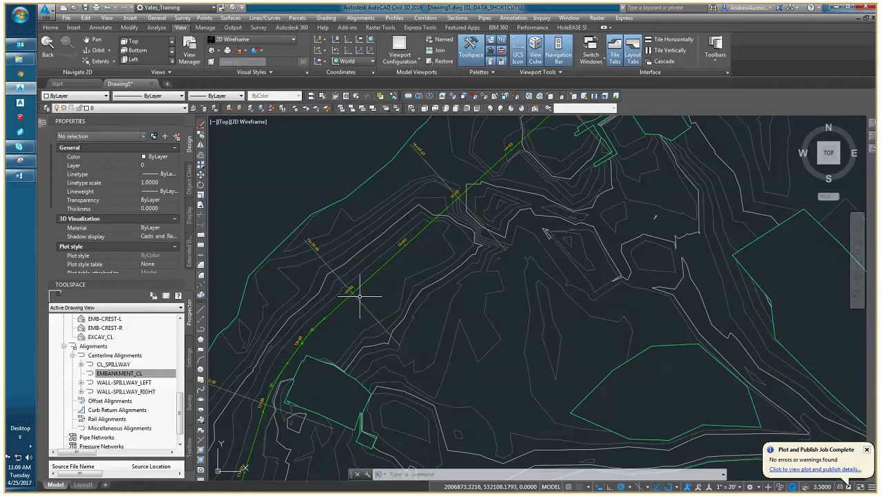
scroll(359, 296, up, 4)
click(345, 284)
middle_drag(345, 284, 404, 315)
click(403, 314)
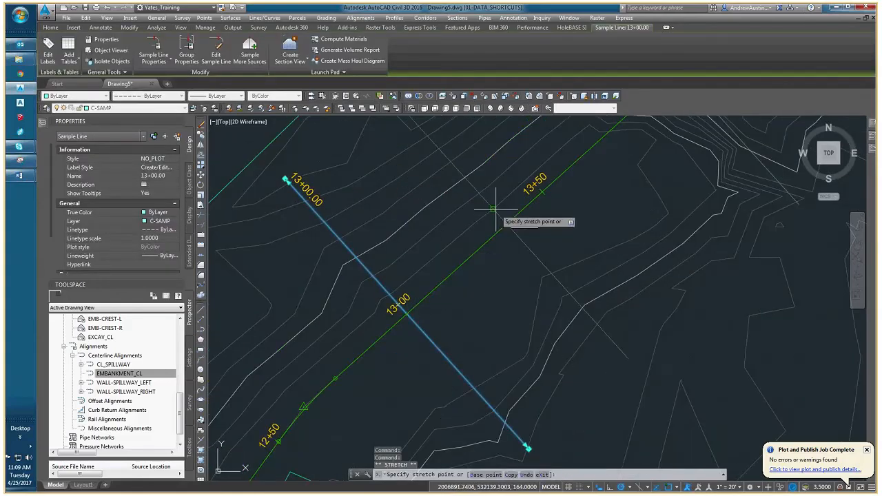
scroll(537, 195, up, 3)
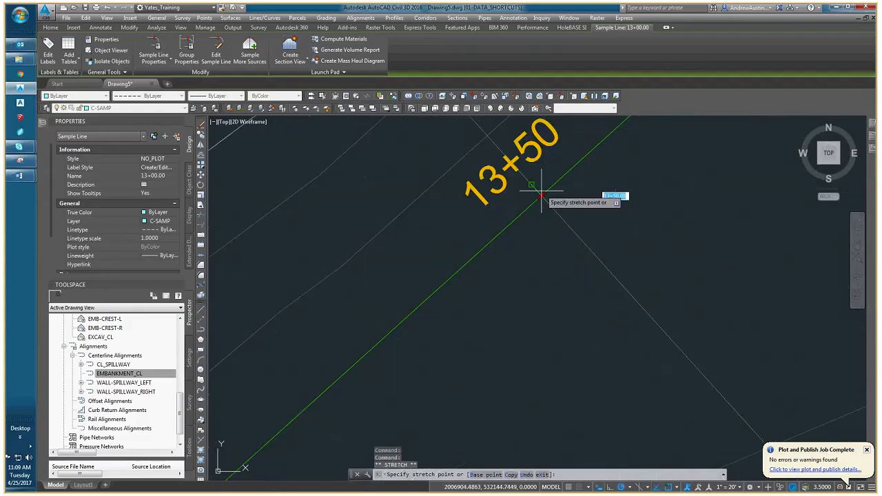
click(541, 196)
scroll(541, 196, down, 5)
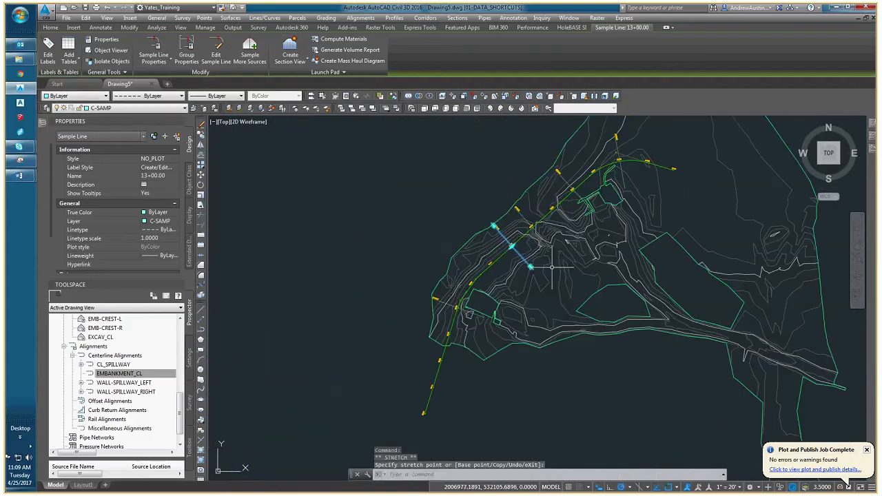
scroll(558, 250, up, 3)
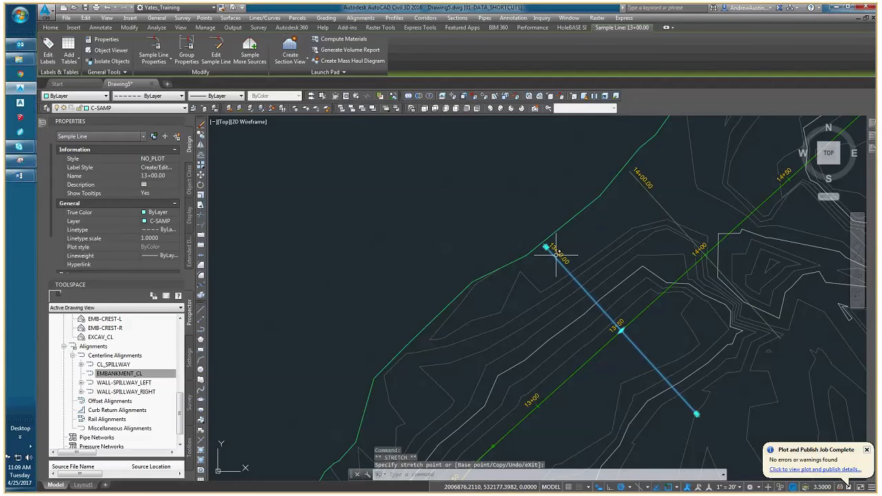
key(Escape)
scroll(534, 333, down, 8)
scroll(534, 333, up, 6)
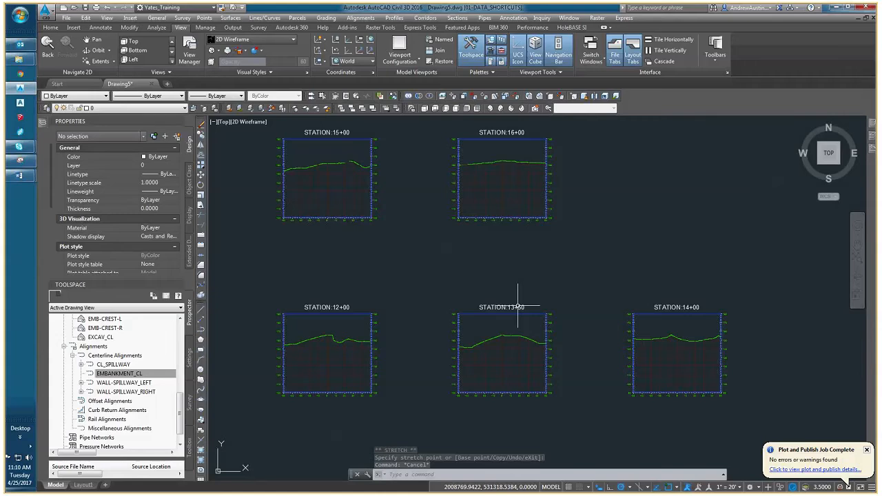
scroll(517, 305, up, 4)
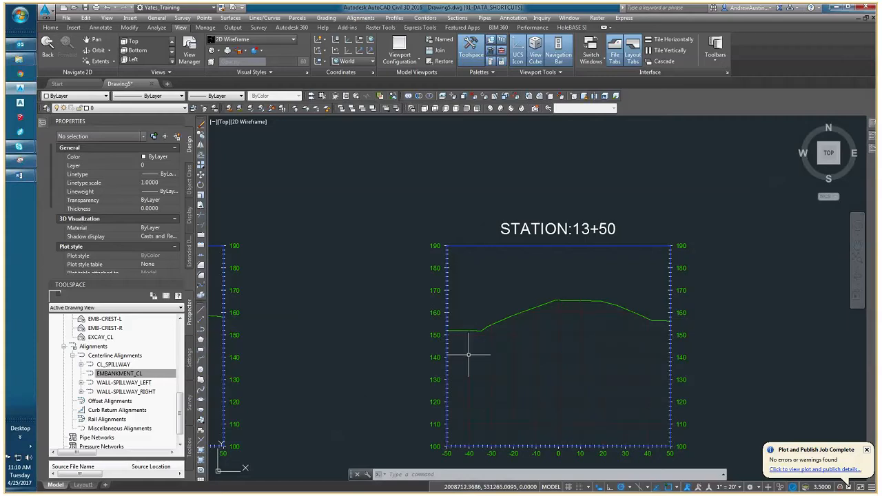
scroll(469, 355, down, 8)
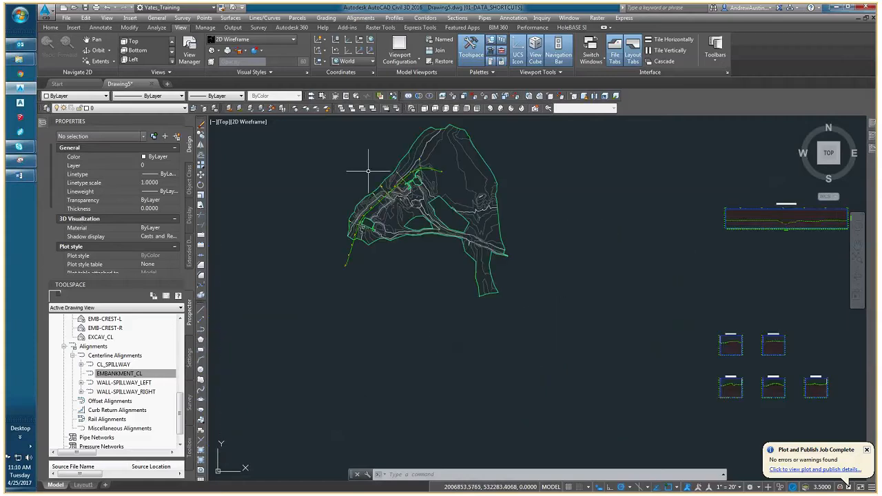
Lengthen the station 13+50 sample line by stretching its southeast end out toward the corner of the green surface boundary.
scroll(392, 232, up, 6)
scroll(392, 232, up, 1)
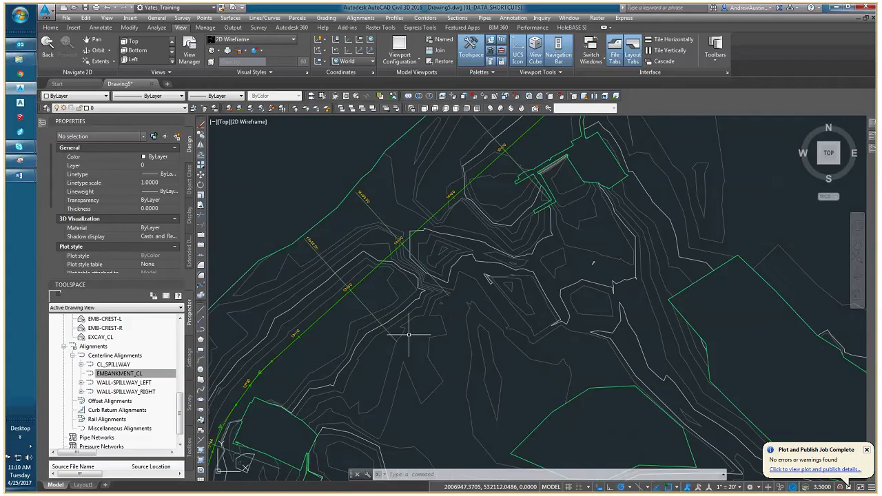
scroll(359, 304, up, 2)
click(359, 304)
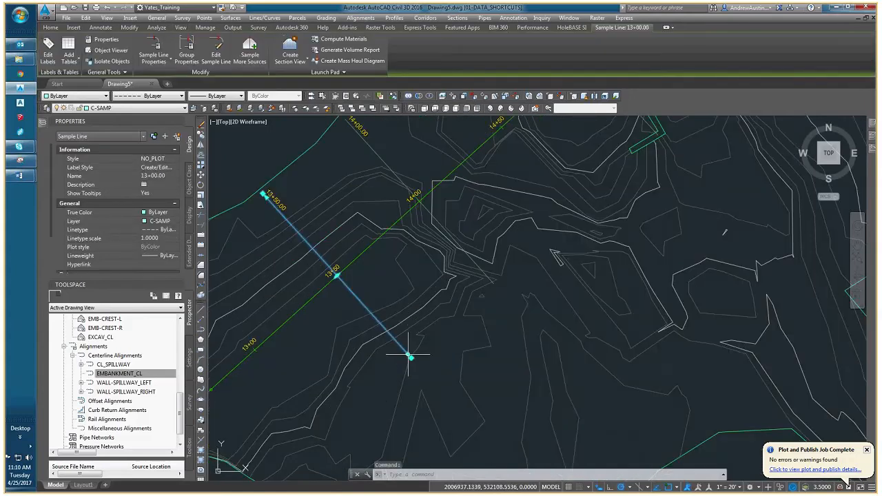
click(411, 357)
middle_drag(454, 395, 379, 304)
scroll(412, 337, down, 2)
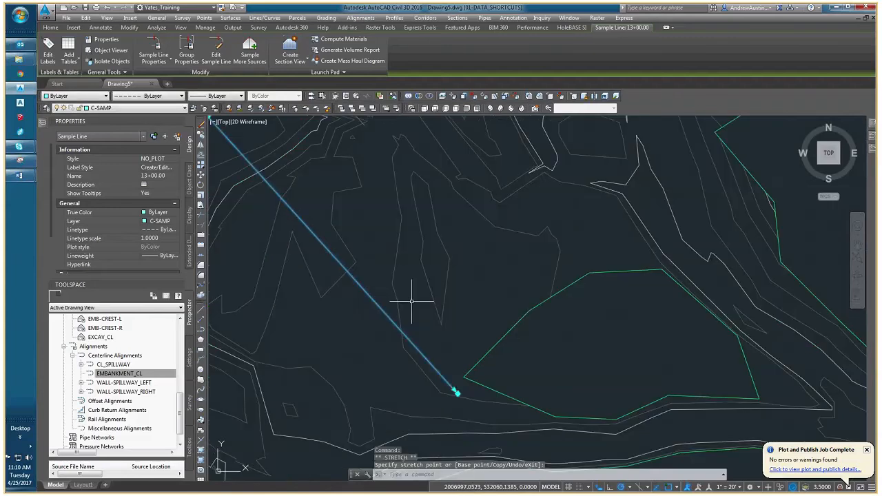
scroll(463, 363, down, 5)
key(Escape)
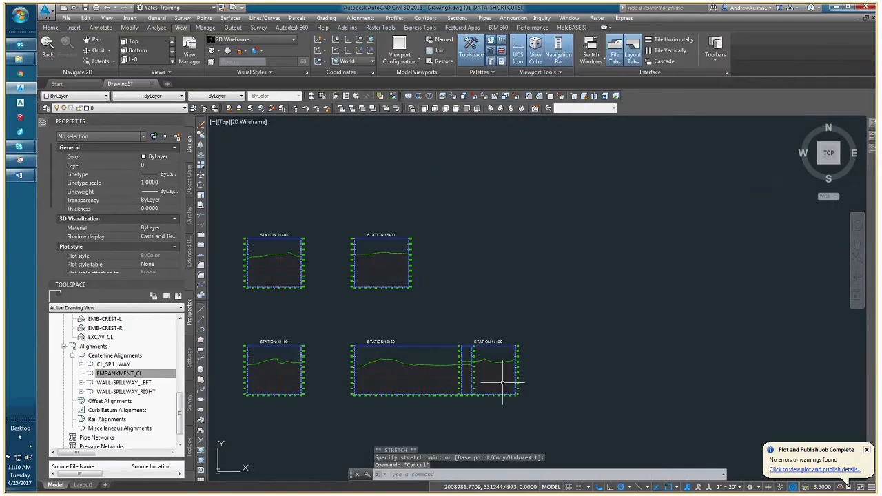
Move the station 14+00 section view farther right so it clears the widened station 13+50 section view.
click(502, 382)
click(472, 365)
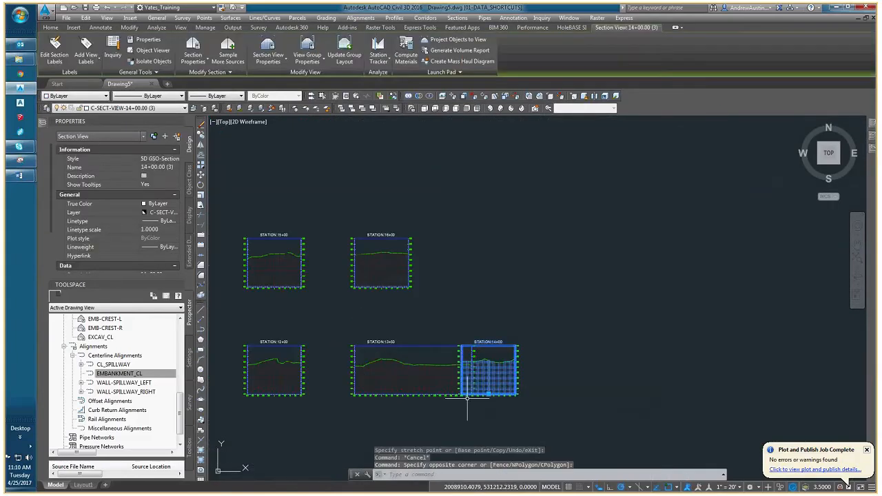
click(488, 395)
click(531, 404)
key(Escape)
key(Escape)
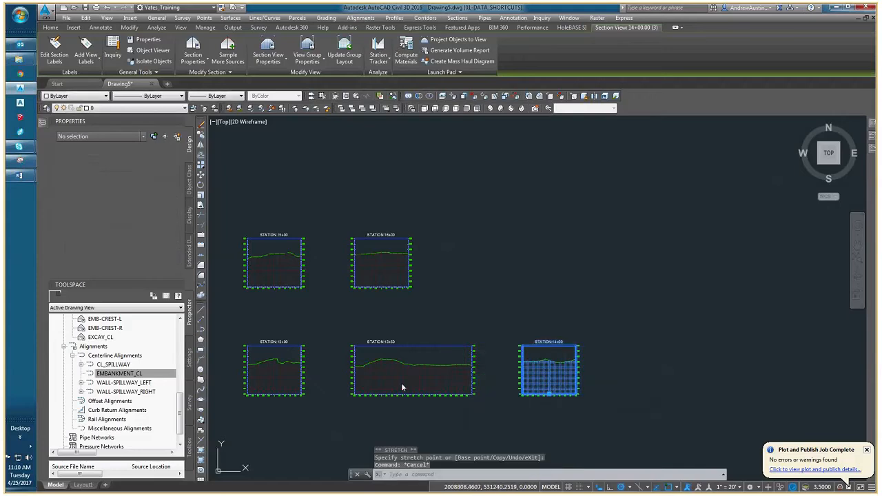
scroll(449, 364, up, 3)
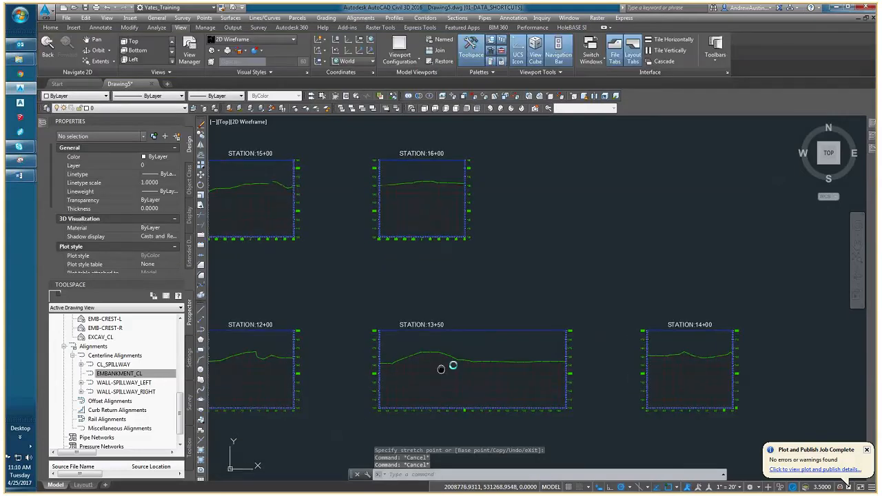
scroll(456, 363, down, 6)
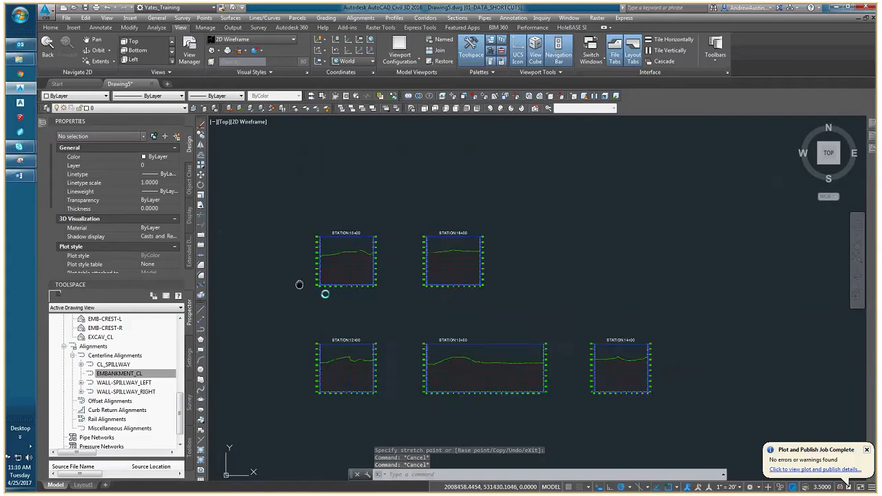
scroll(331, 259, down, 2)
middle_drag(330, 259, 533, 326)
scroll(384, 259, up, 7)
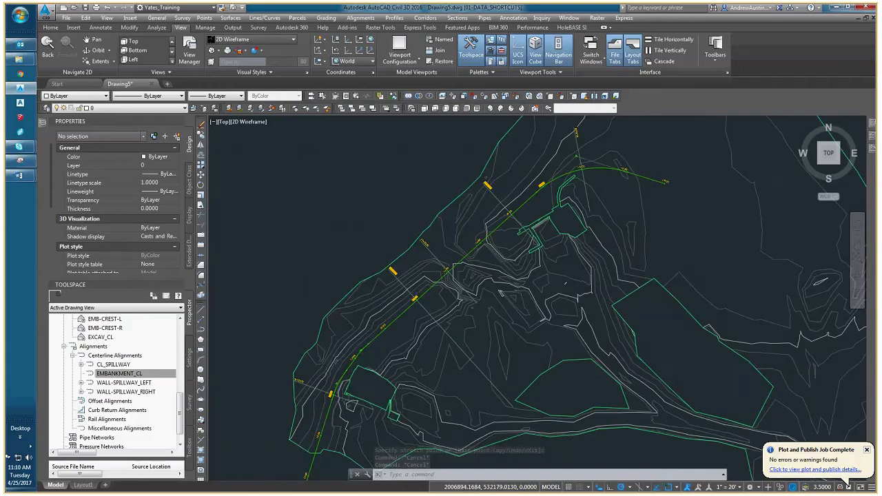
scroll(454, 365, up, 3)
click(454, 365)
click(443, 363)
middle_drag(481, 370, 323, 139)
middle_drag(463, 245, 560, 418)
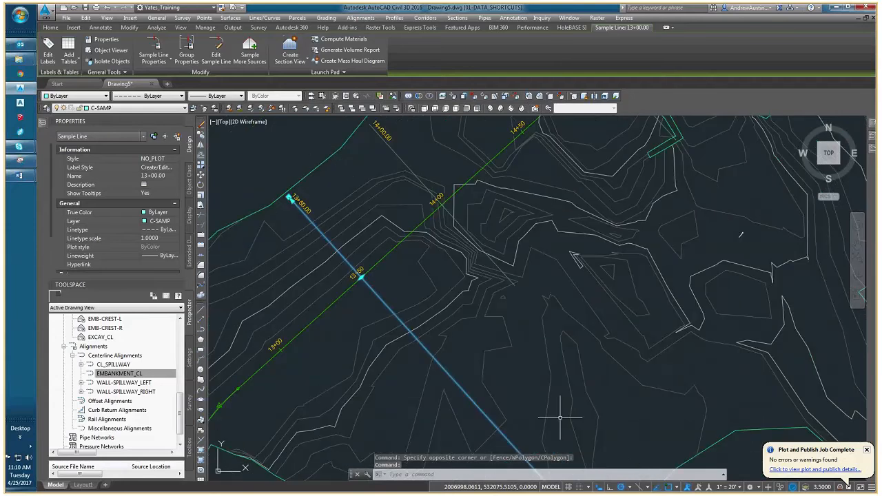
key(Escape)
click(521, 288)
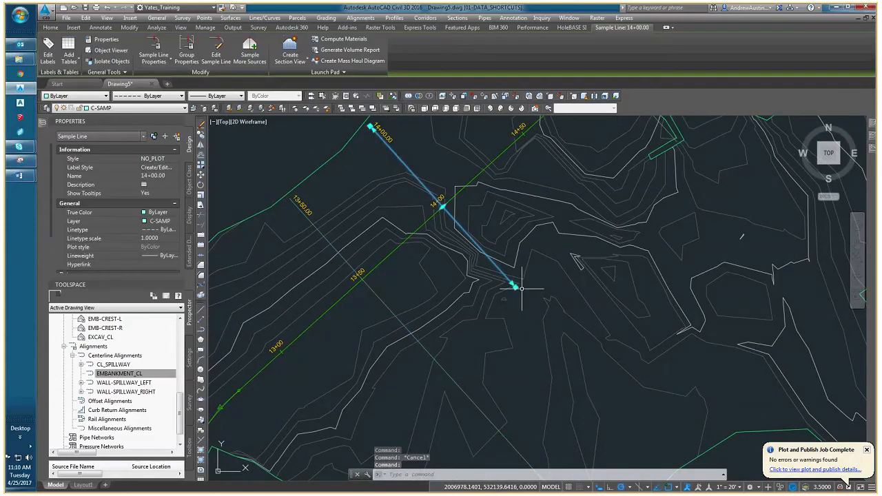
click(514, 286)
key(Escape)
Draw a polyline due north (90°) from the alignment's station 14+00 point toward the outer surface boundary.
middle_drag(506, 283, 514, 338)
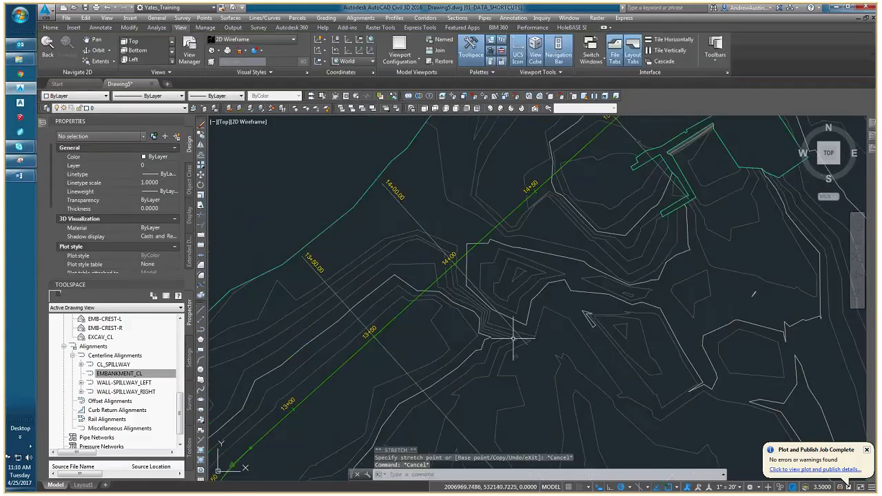
text(pl)
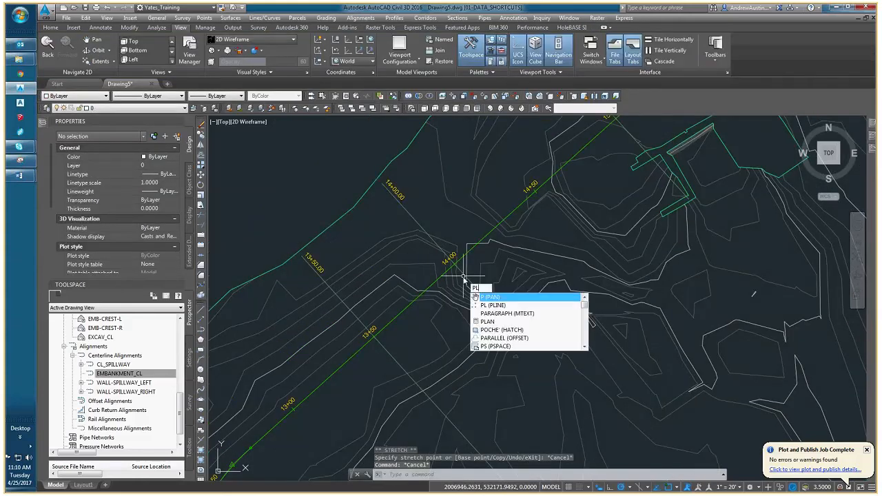
key(Return)
scroll(455, 265, up, 5)
click(447, 259)
scroll(447, 259, down, 4)
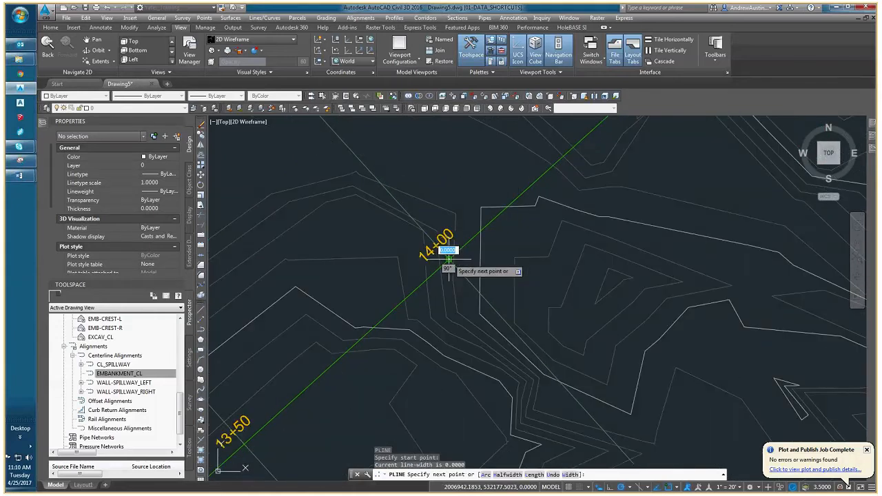
scroll(449, 259, down, 4)
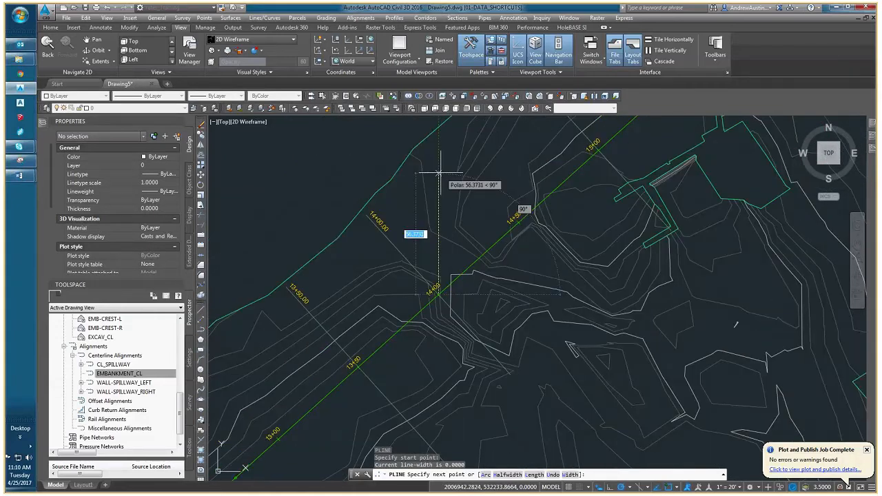
click(439, 172)
key(Escape)
Draw a short slanted polyline south of station 14+00, crossing the line of the vertical polyline, as an extension boundary.
scroll(466, 271, down, 3)
scroll(406, 276, down, 3)
text(P)
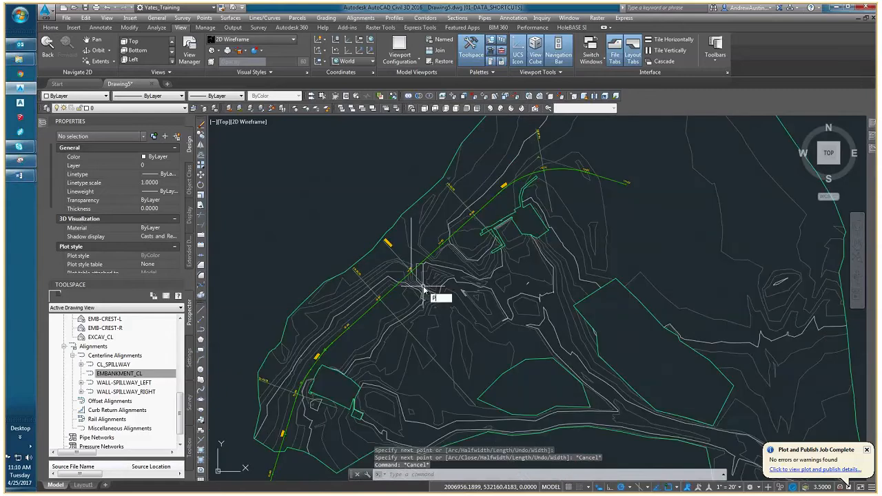
key(Return)
scroll(409, 329, up, 5)
click(380, 271)
click(499, 310)
key(Escape)
key(Escape)
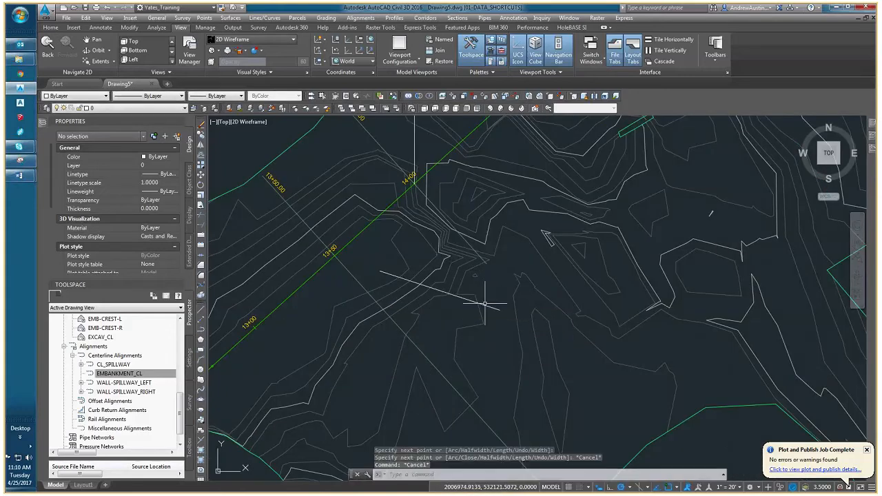
Extend the vertical polyline at station 14+00 south to the slanted boundary polyline.
click(484, 307)
click(475, 286)
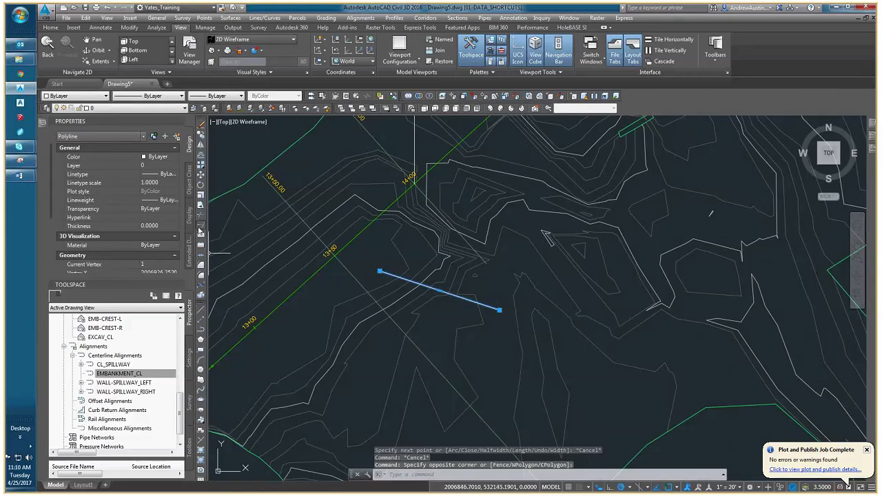
click(200, 231)
click(415, 169)
key(Escape)
key(Escape)
Stretch both ends of the station 14+00 sample line onto the north and south ends of the vertical polyline.
middle_drag(443, 208, 444, 297)
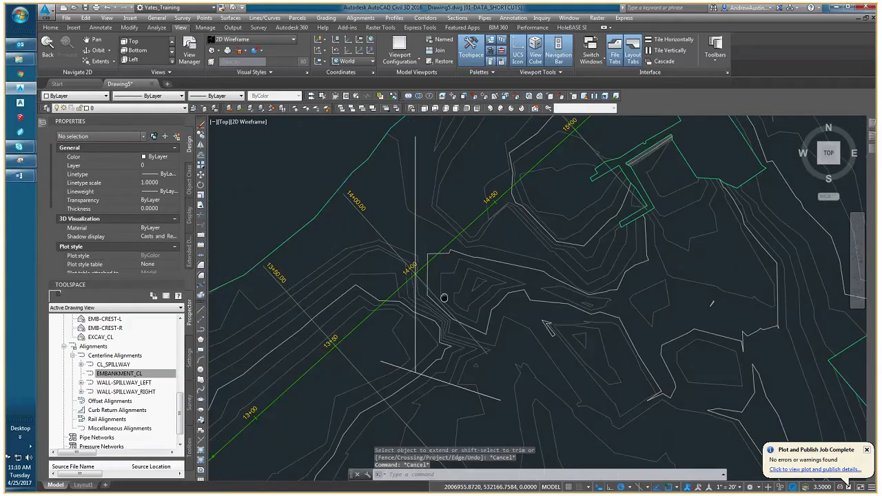
click(379, 236)
click(346, 196)
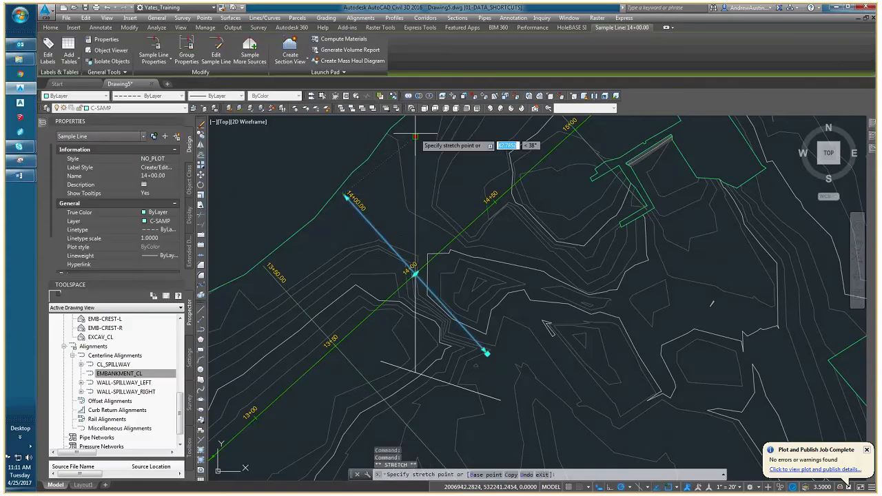
click(415, 136)
click(486, 352)
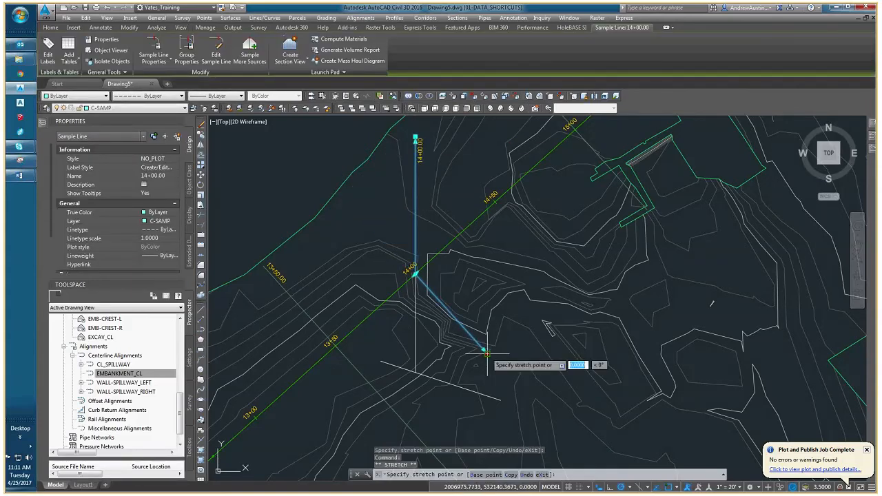
click(415, 371)
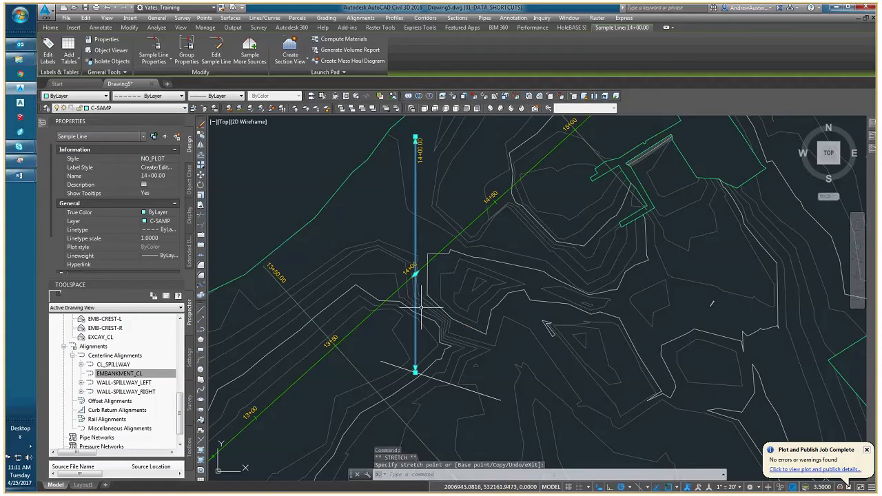
Examine the station 14+00 section view against its sample line in plan and the neighbouring section views.
scroll(421, 303, down, 5)
scroll(418, 281, up, 2)
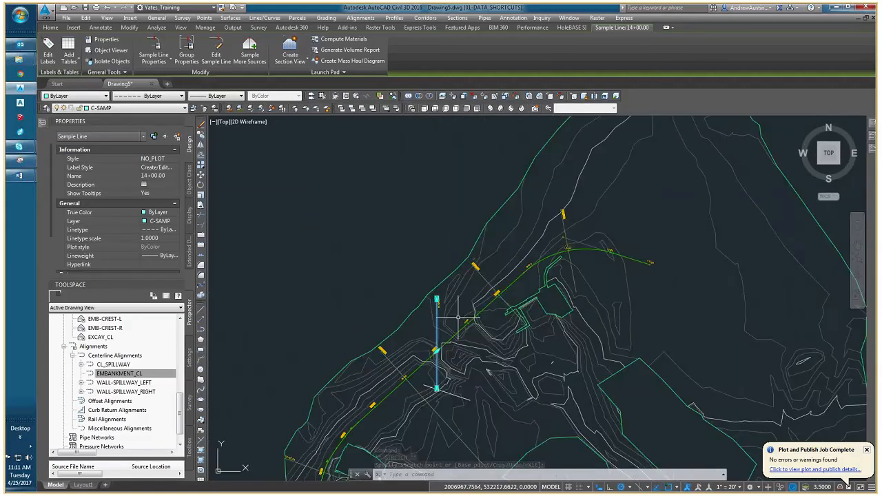
scroll(458, 318, down, 8)
middle_drag(458, 317, 224, 259)
middle_drag(723, 452, 372, 253)
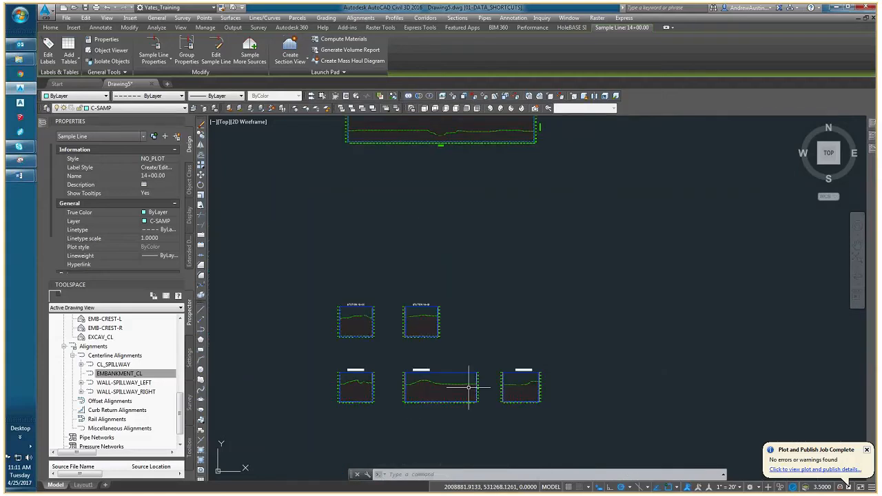
scroll(468, 387, down, 4)
scroll(342, 314, up, 8)
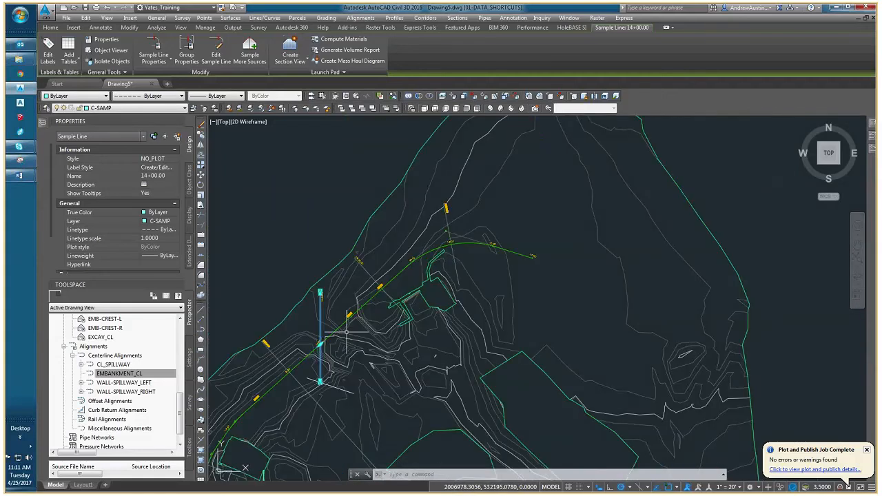
scroll(302, 354, down, 8)
middle_drag(731, 461, 470, 290)
middle_drag(547, 403, 383, 256)
scroll(399, 257, up, 5)
middle_drag(450, 276, 360, 196)
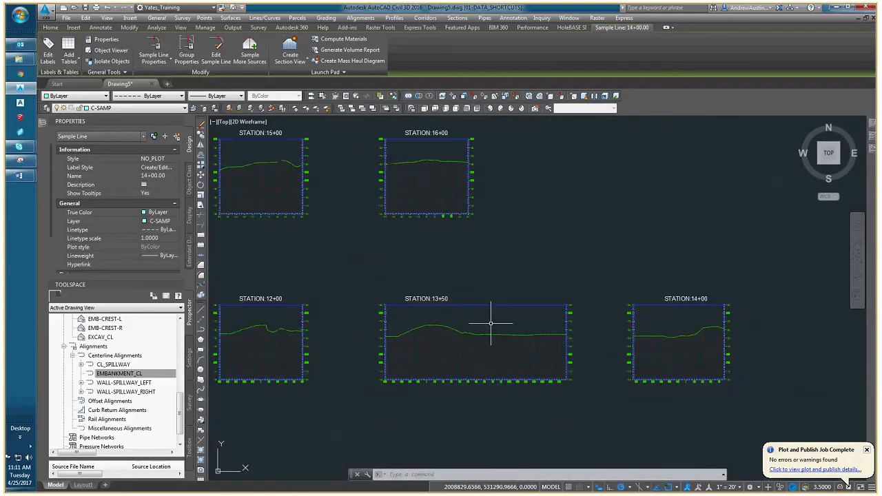
scroll(695, 338, up, 2)
middle_drag(696, 337, 559, 325)
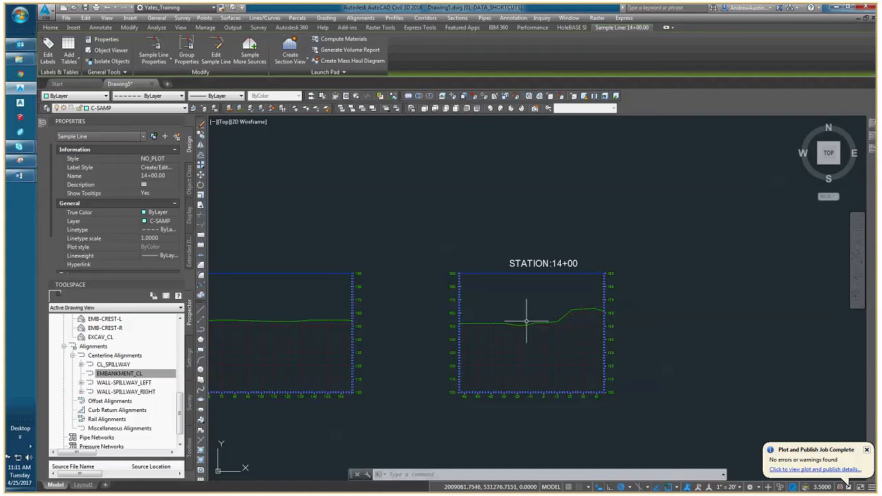
scroll(360, 246, down, 4)
scroll(352, 232, up, 6)
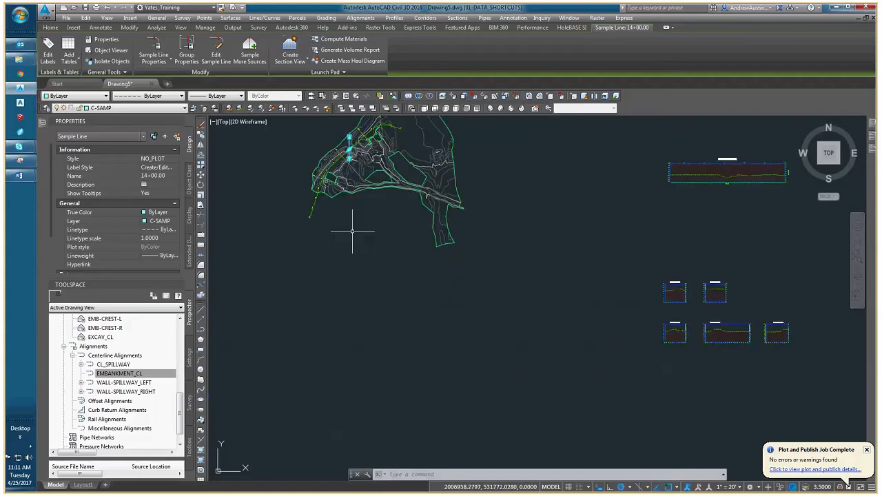
Undo the grip stretches of the station 14+00 sample line.
key(Escape)
middle_drag(398, 198, 405, 261)
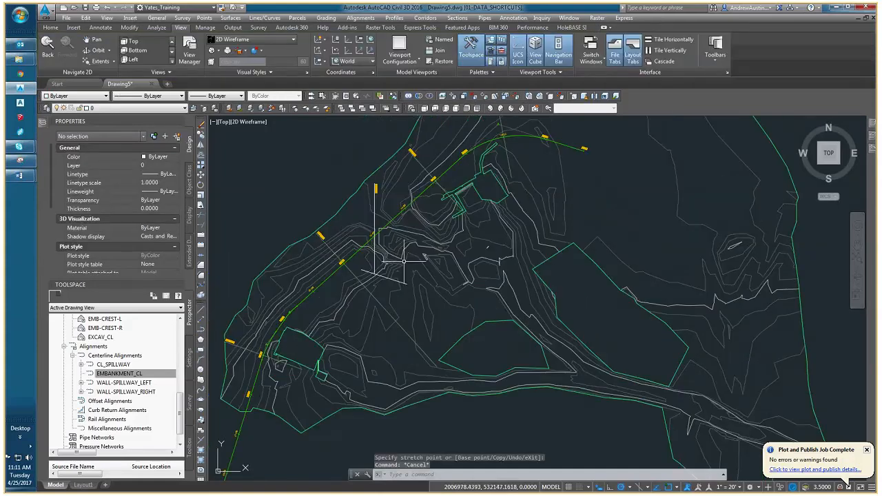
key(ctrl+z)
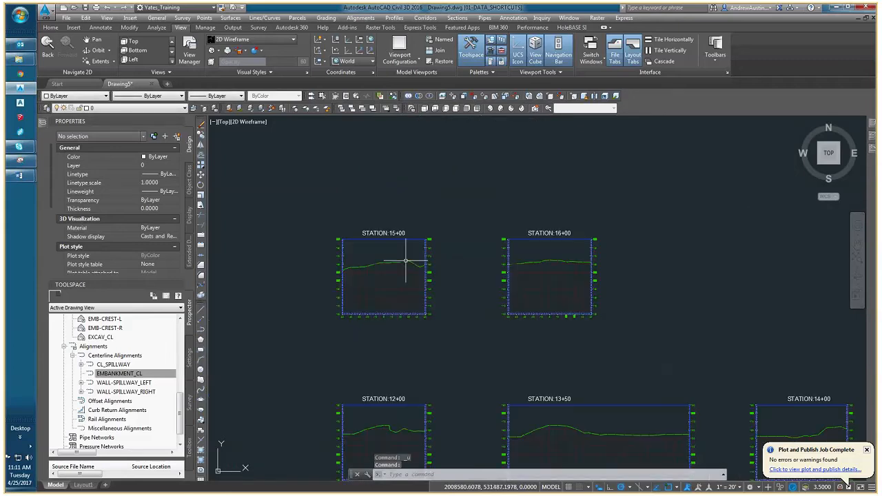
key(ctrl+z)
key(ctrl+z)
key(ctrl+z)
key(ctrl+z)
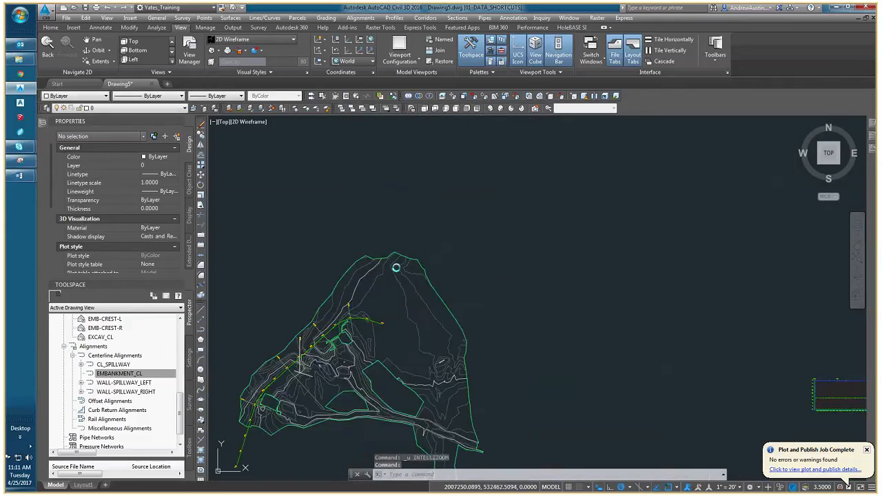
key(ctrl+z)
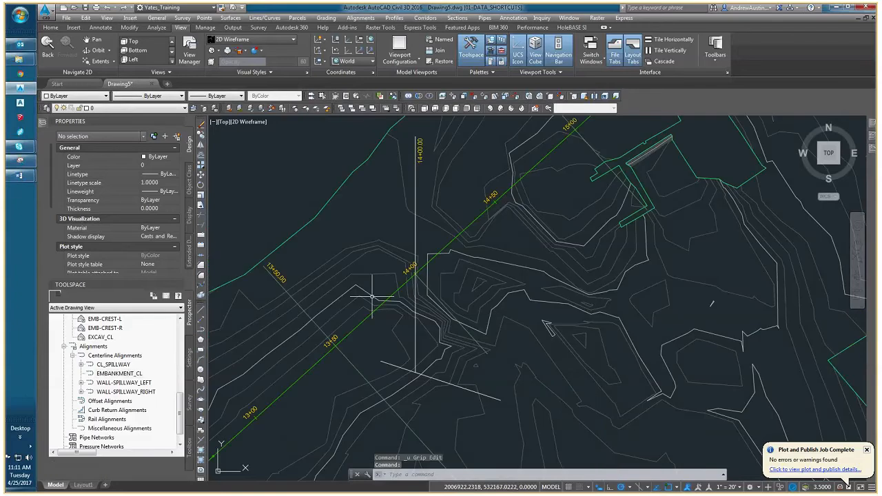
key(Escape)
key(Escape)
Delete the vertical polyline through station 14+00 and the slanted boundary polyline south of it.
click(415, 364)
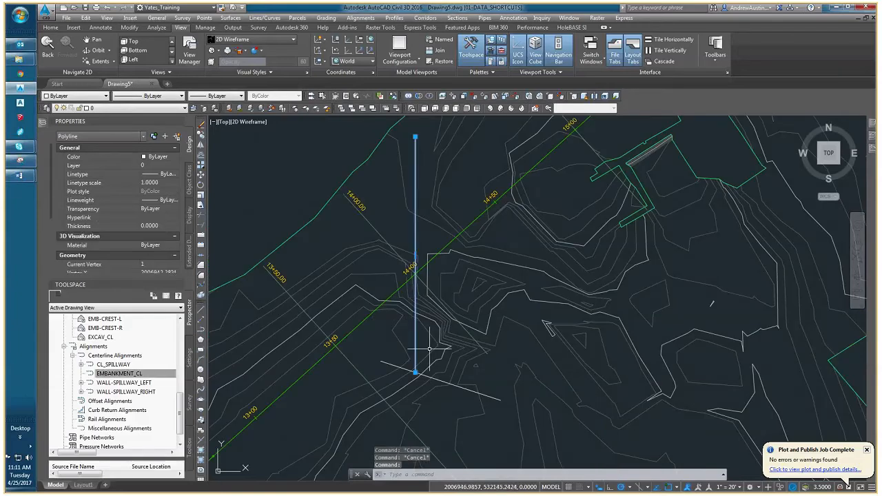
click(405, 370)
scroll(408, 351, down, 4)
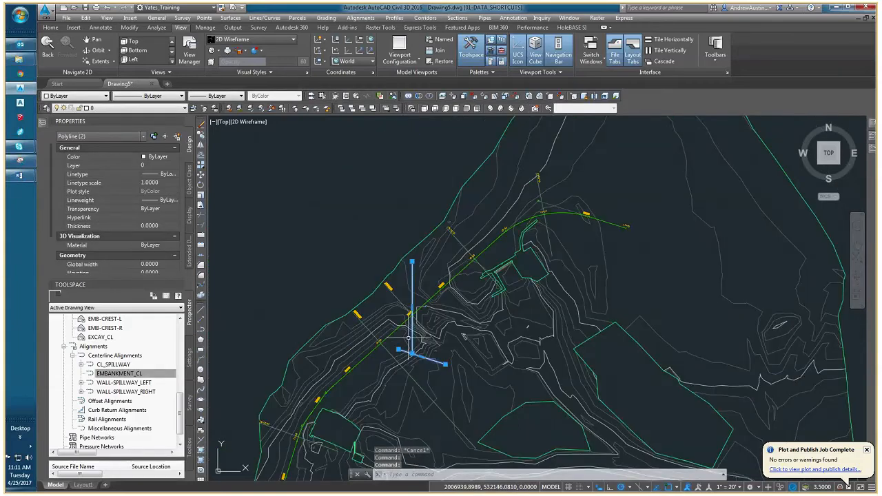
key(Delete)
Examine the long sample line at station 13+50 in plan and the ground line across its section view.
middle_drag(411, 333, 369, 294)
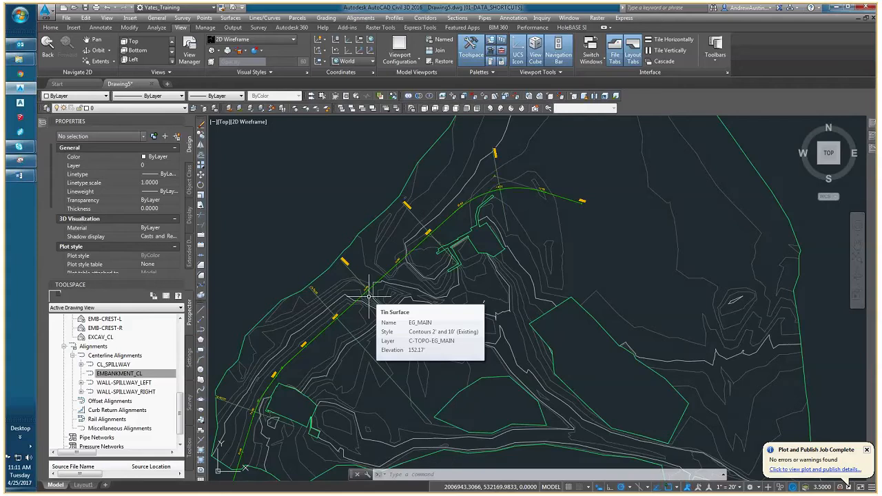
middle_drag(393, 311, 411, 267)
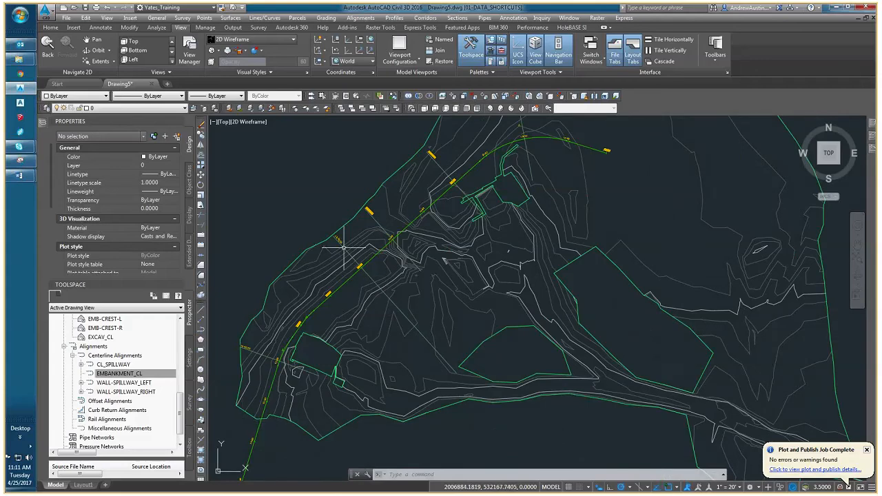
scroll(343, 246, up, 3)
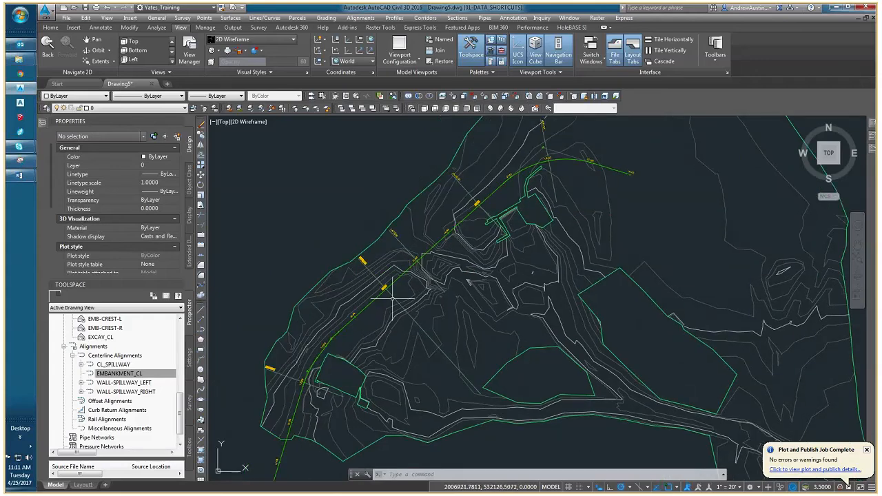
click(399, 303)
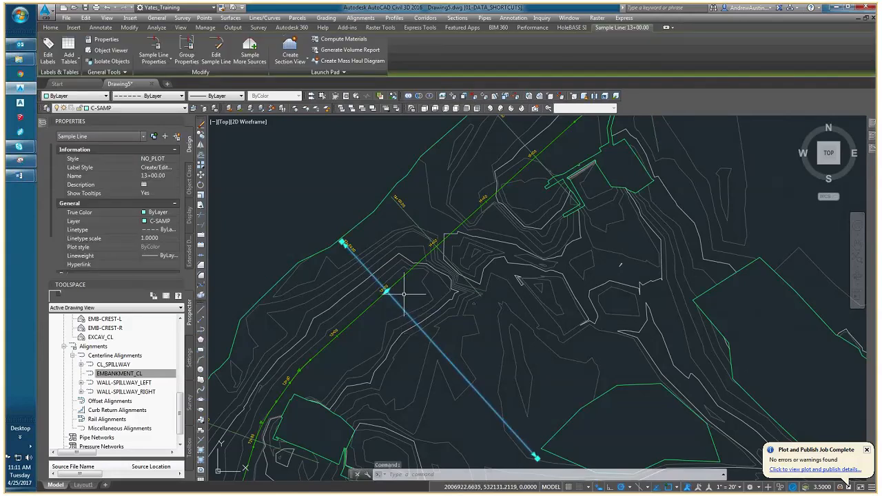
middle_drag(404, 294, 380, 254)
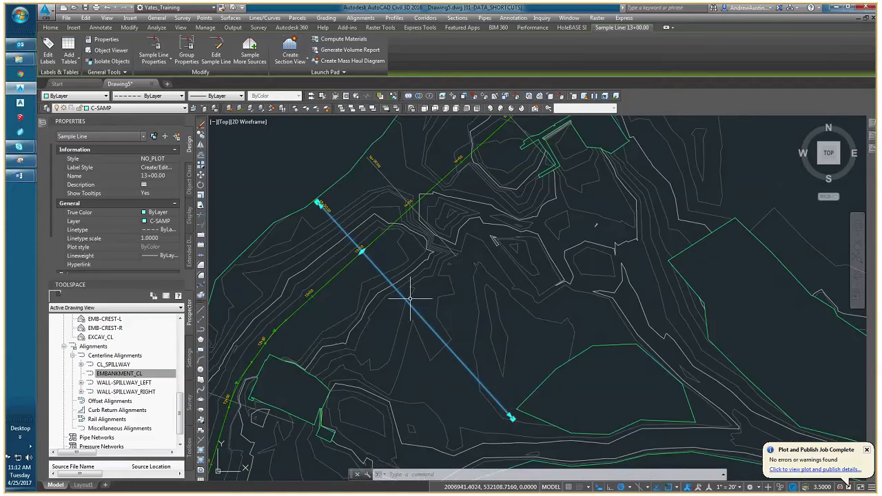
scroll(404, 295, down, 4)
middle_drag(482, 298, 354, 298)
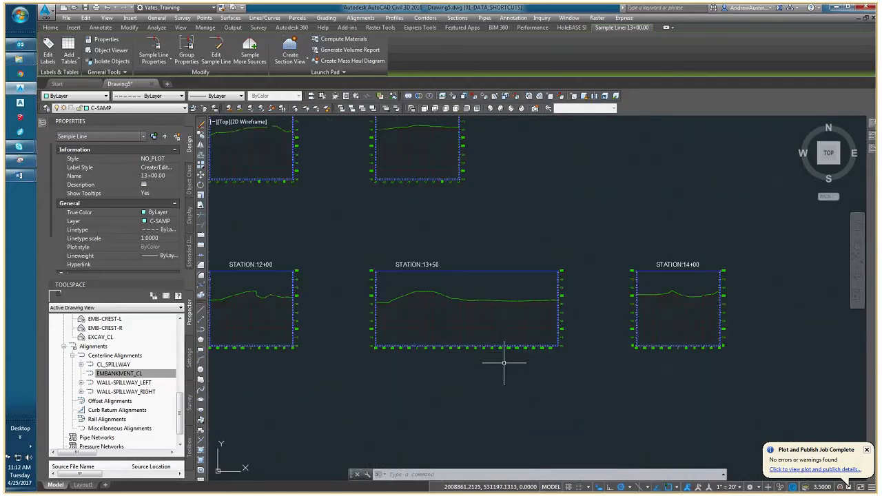
scroll(496, 351, up, 5)
key(Escape)
key(Escape)
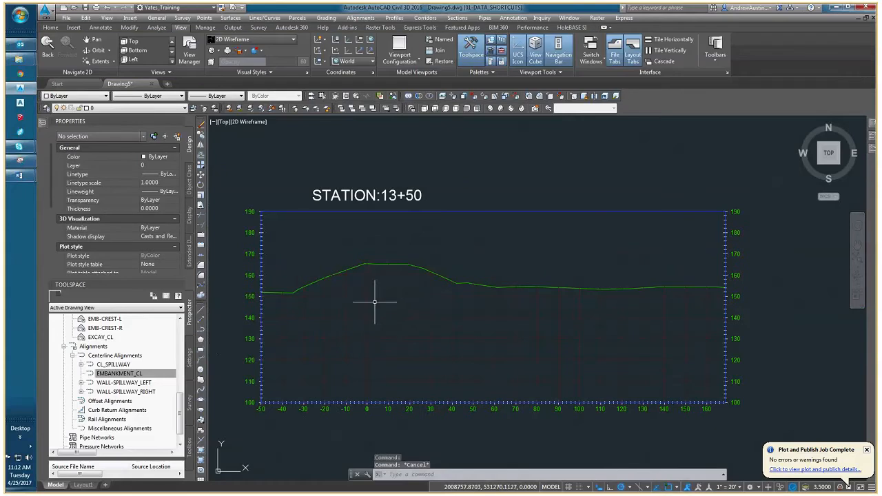
middle_drag(374, 299, 414, 310)
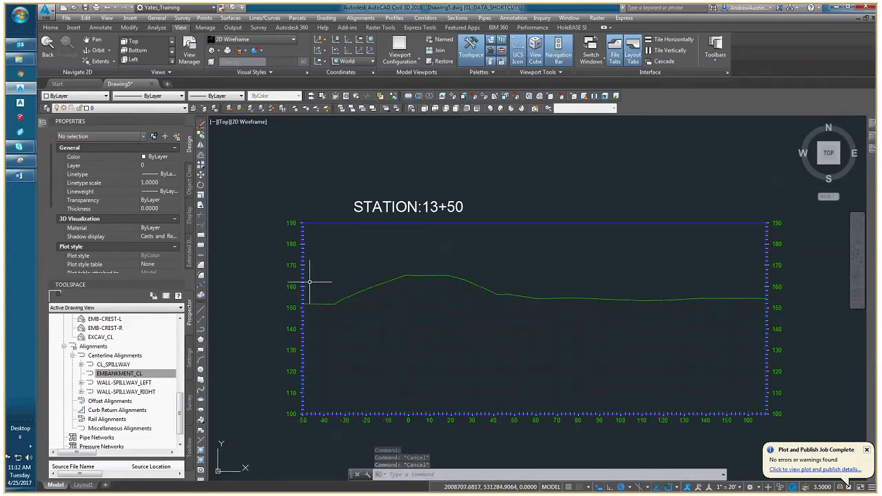
middle_drag(323, 277, 312, 251)
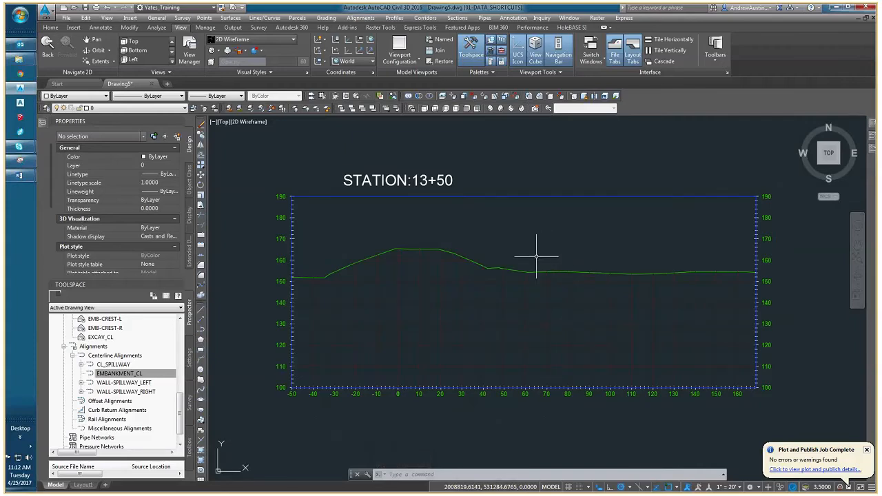
scroll(536, 256, down, 10)
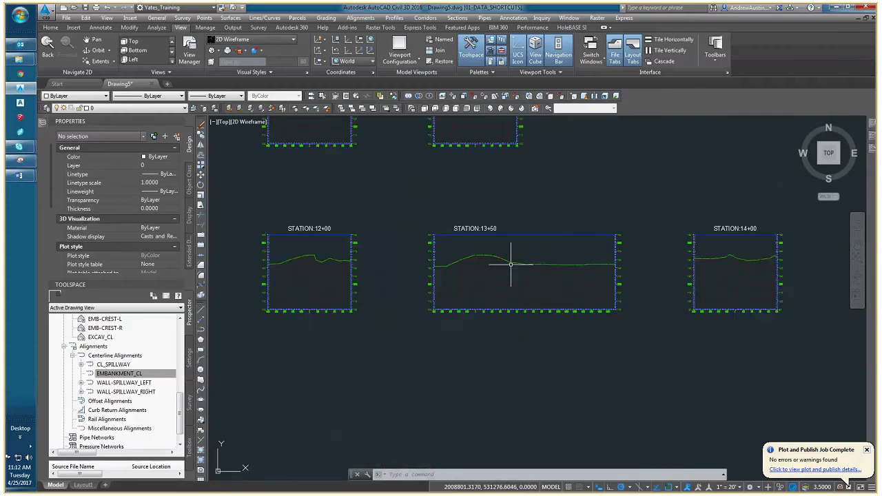
scroll(452, 308, up, 6)
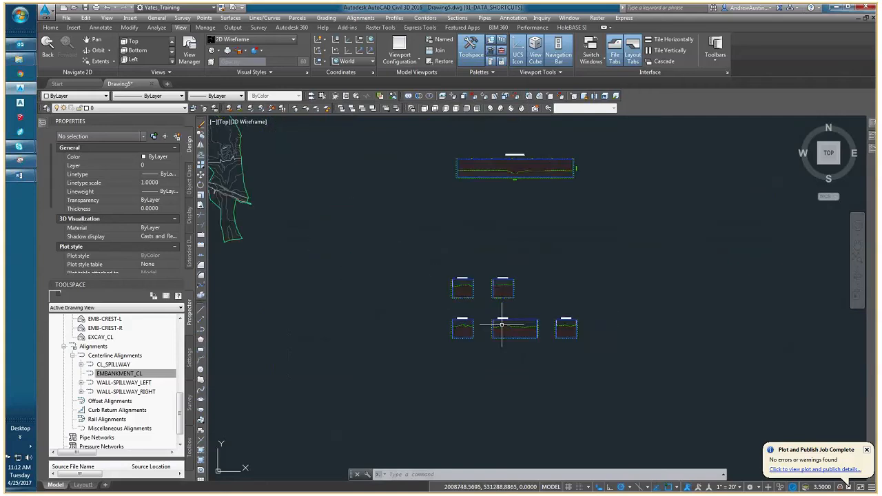
Examine the embankment alignment in plan between stations 11+50 and 13+50.
middle_drag(330, 237, 549, 371)
key(Escape)
key(Escape)
key(Escape)
middle_drag(234, 254, 298, 230)
scroll(298, 230, up, 2)
scroll(298, 231, up, 2)
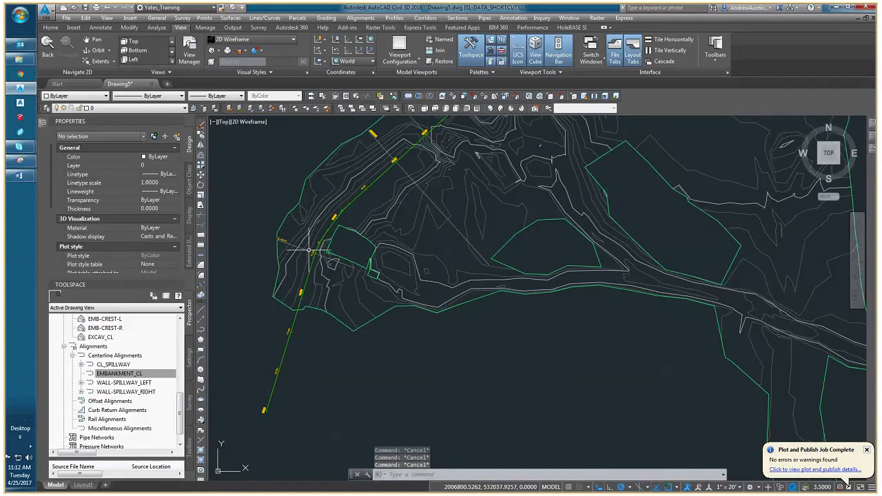
scroll(310, 249, up, 2)
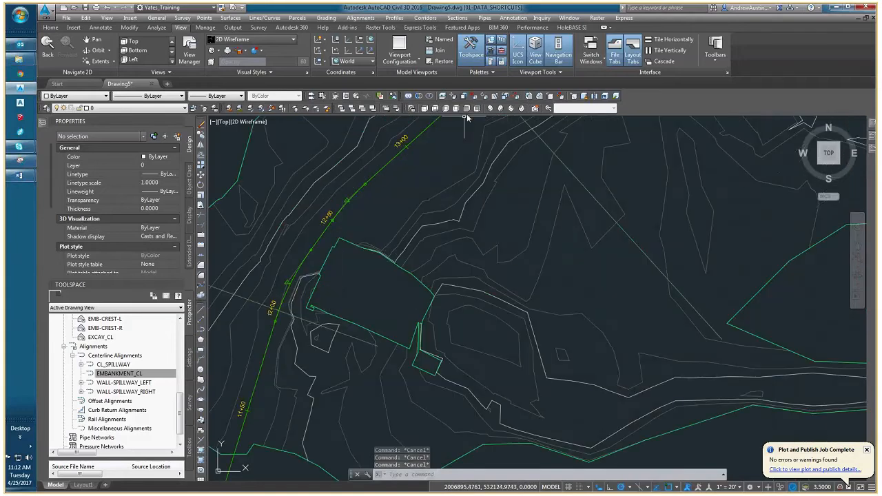
scroll(421, 221, up, 2)
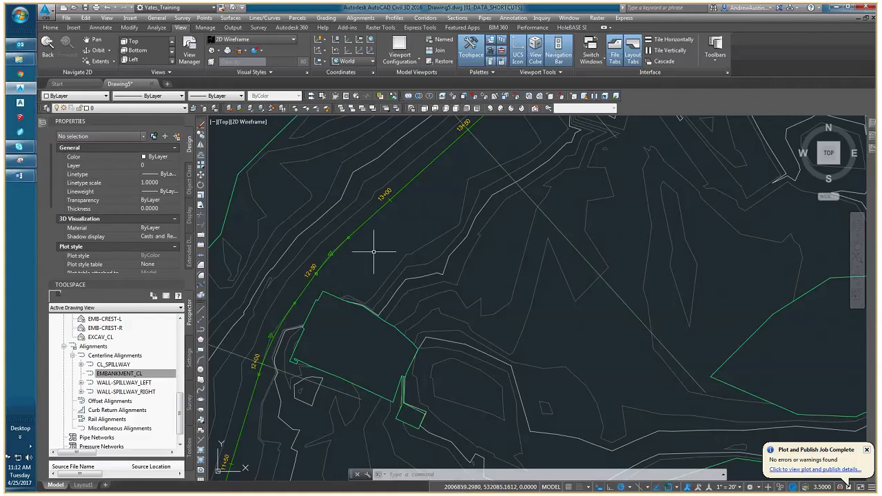
middle_drag(368, 264, 352, 303)
scroll(374, 286, down, 5)
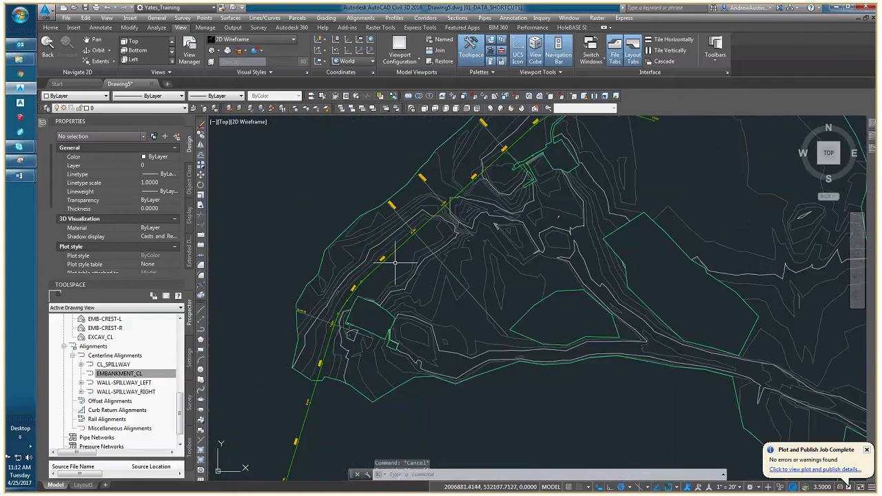
key(Escape)
mouse_move(397, 261)
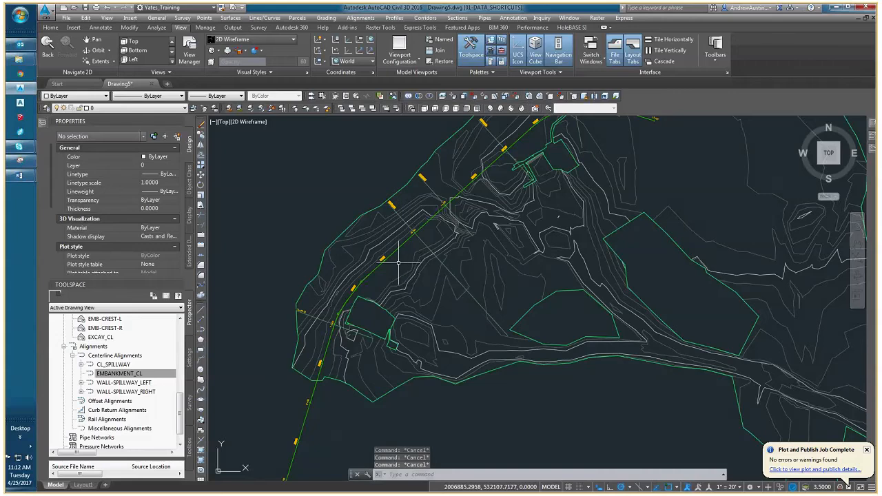
middle_drag(398, 261, 331, 298)
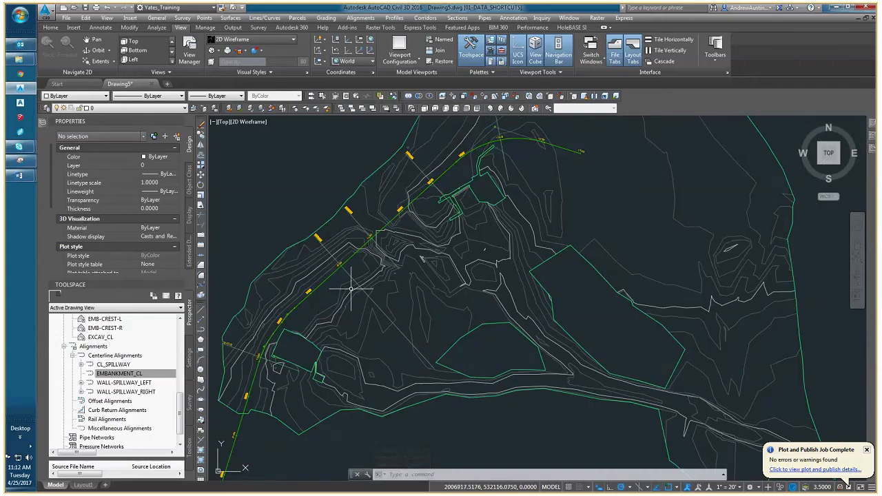
mouse_move(353, 298)
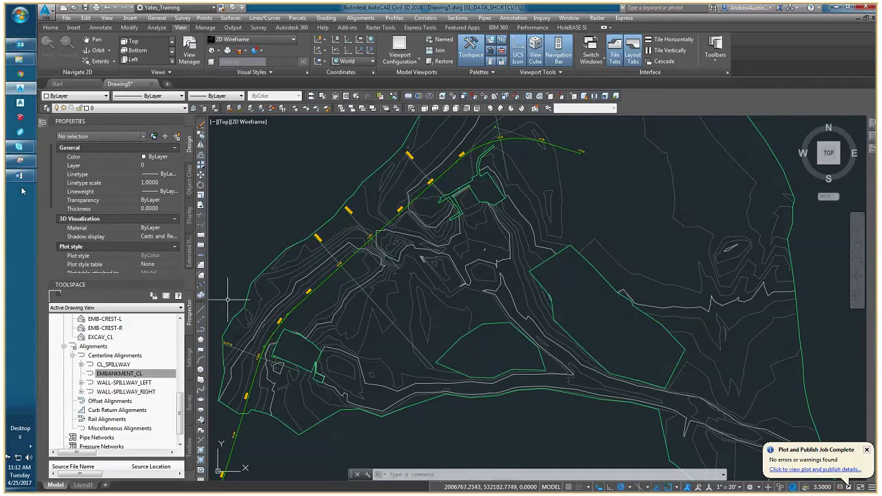
Switch to the CAD Training meeting window, check the conversation for new messages and minimise it again.
mouse_move(20, 146)
click(76, 186)
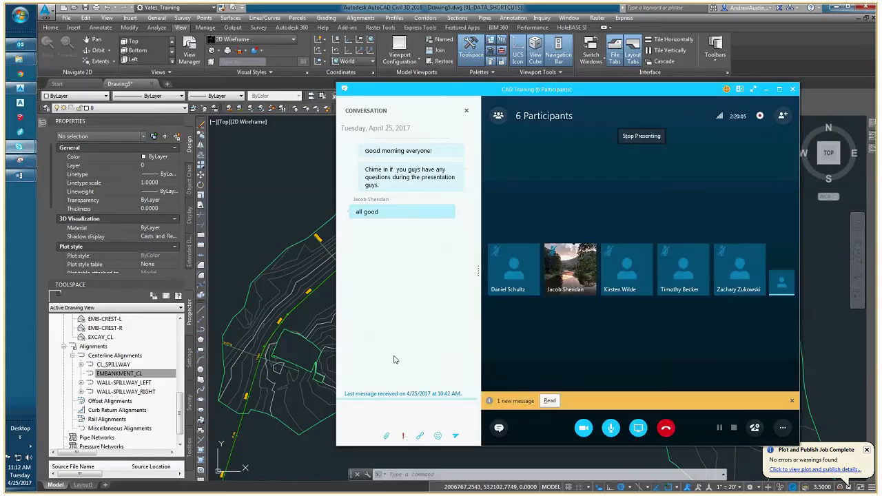
click(549, 400)
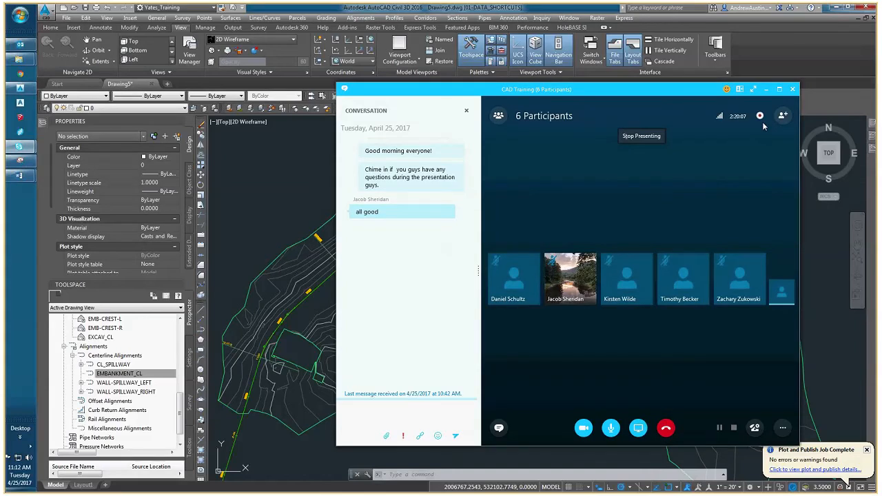
click(767, 90)
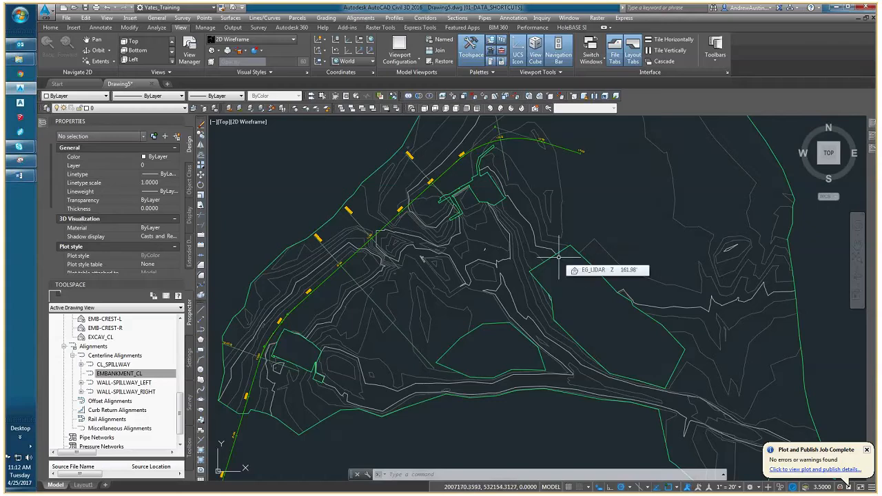
mouse_move(558, 256)
middle_down()
mouse_move(525, 269)
mouse_move(557, 277)
middle_up()
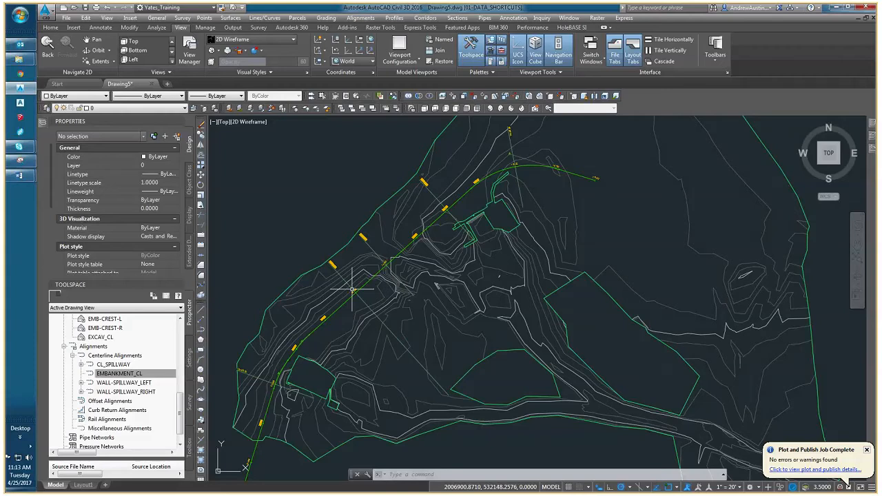
middle_drag(372, 312, 357, 289)
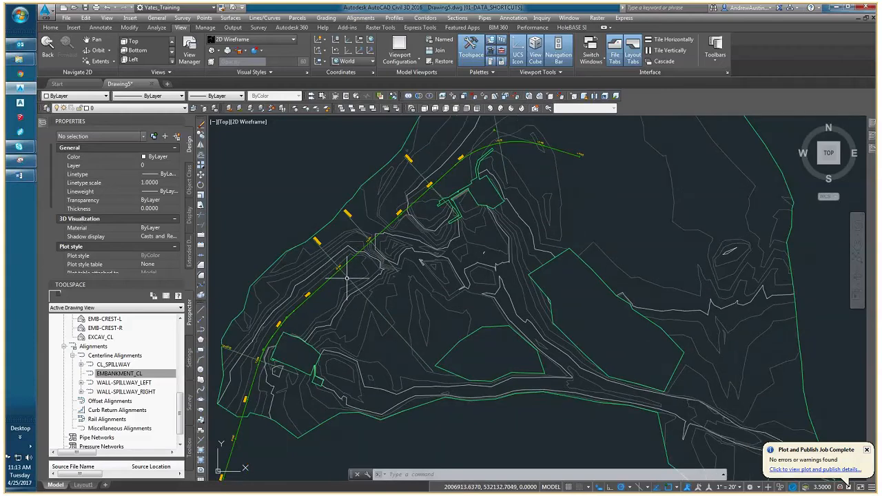
middle_drag(347, 278, 374, 276)
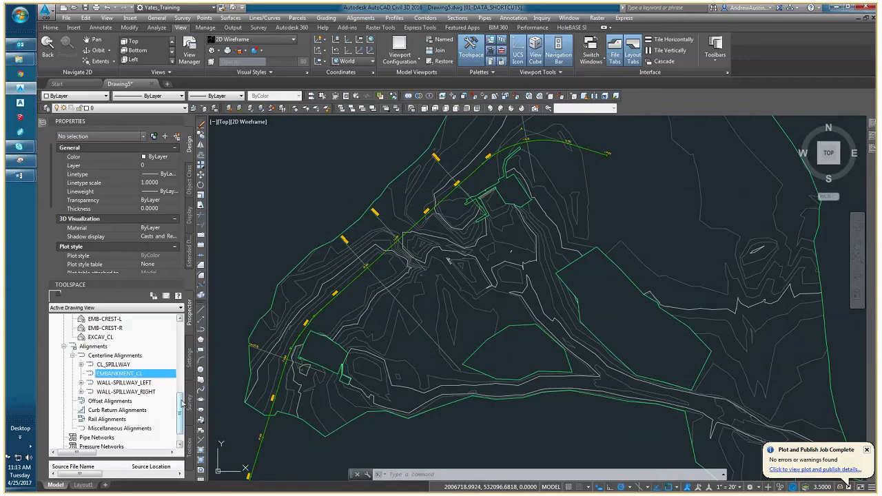
Create a reference to the EMB-CREST-L surface data shortcut with the Contours 2' and 10' (Proposed) style.
click(72, 355)
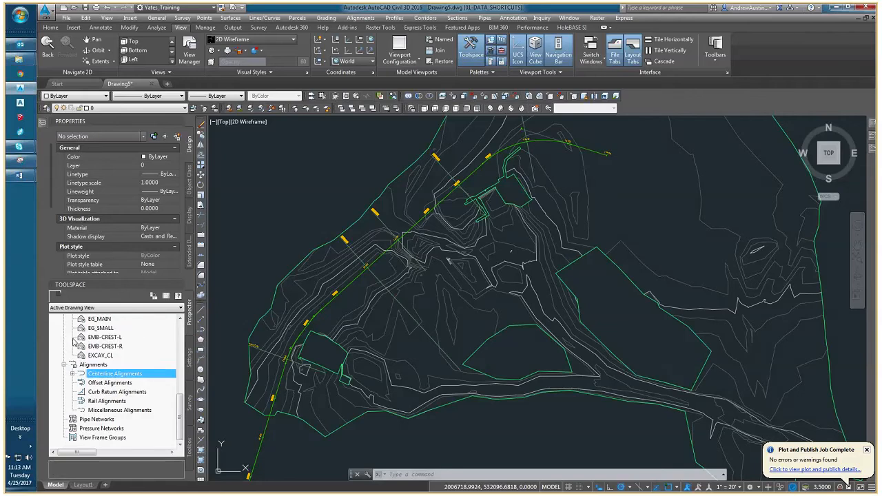
scroll(76, 345, up, 2)
click(109, 392)
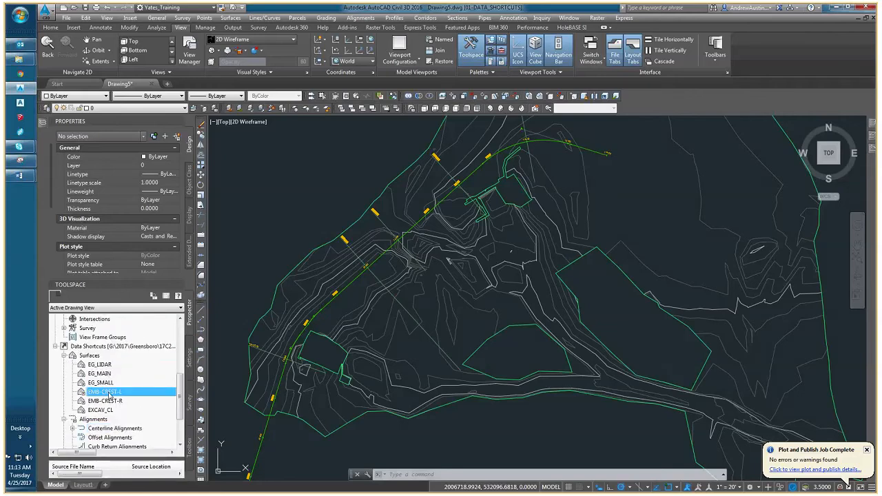
right_click(109, 396)
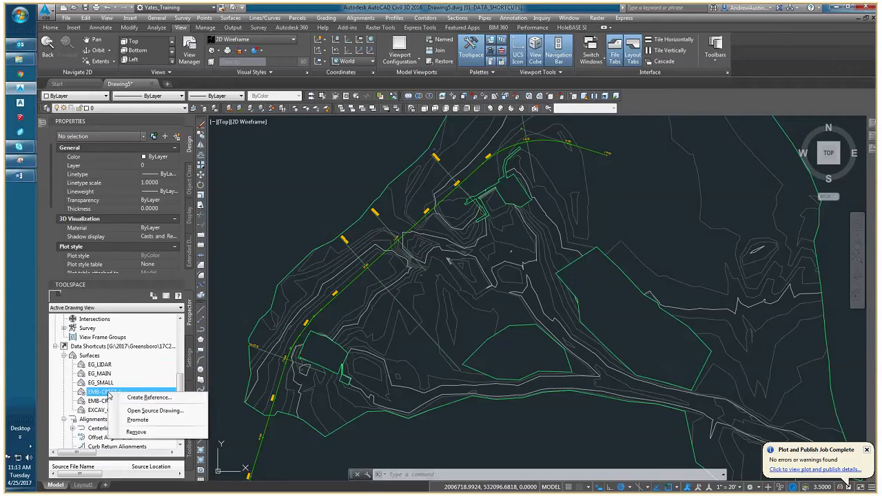
click(136, 399)
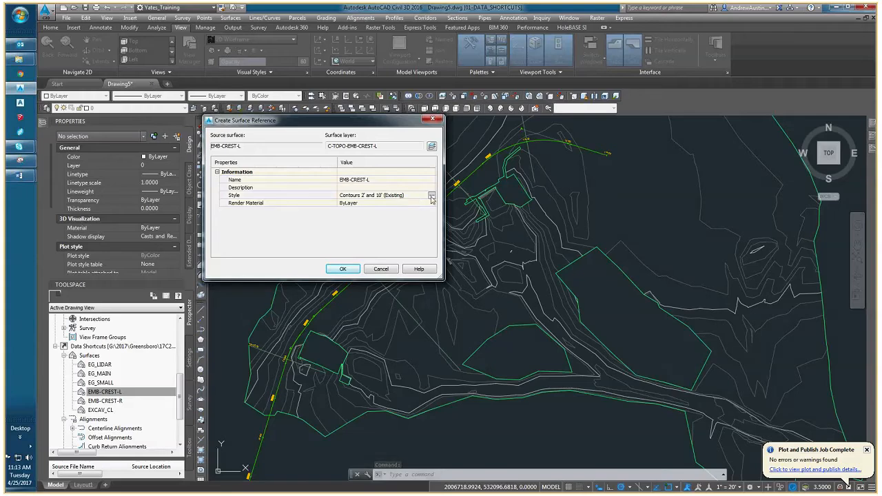
click(432, 197)
click(235, 109)
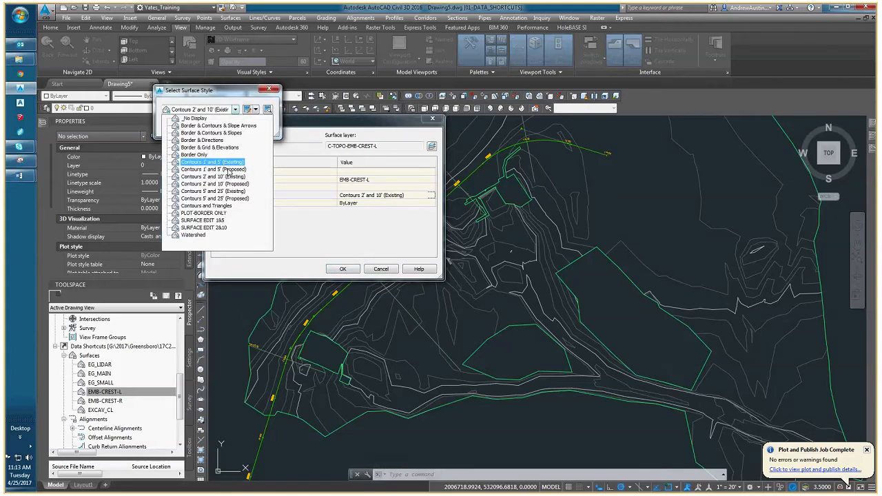
click(224, 185)
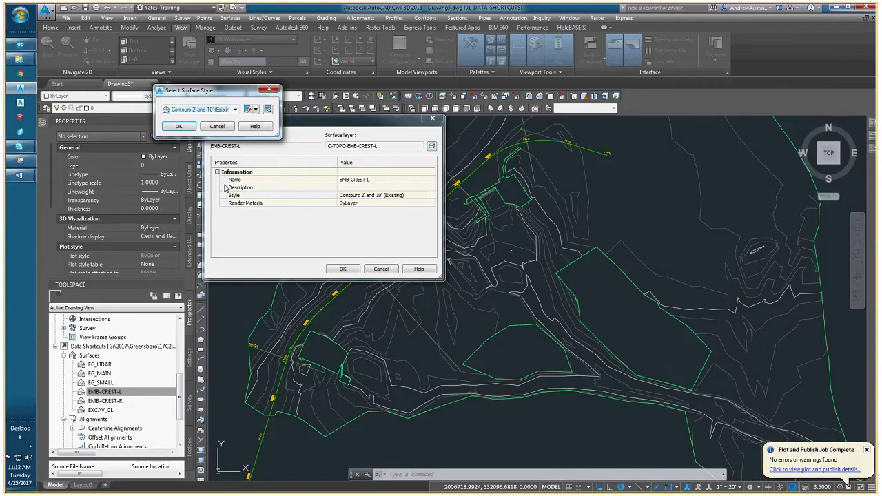
click(179, 127)
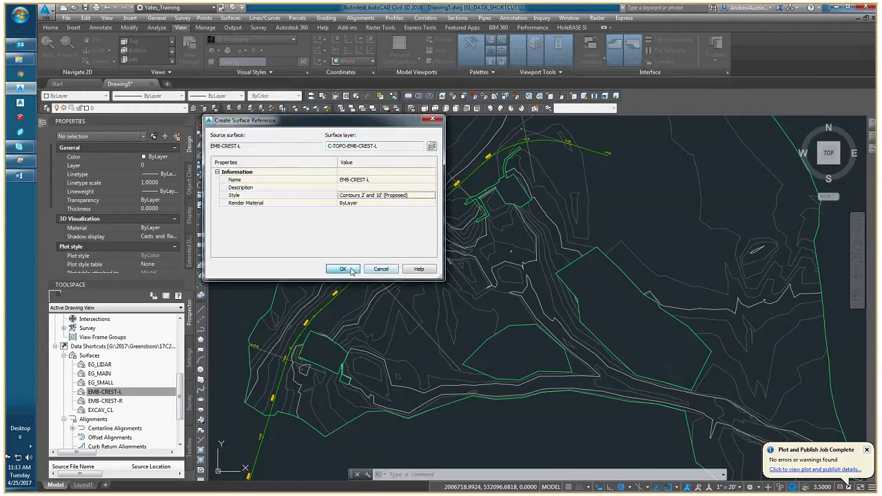
click(342, 268)
Create a reference to the EMB-CREST-R surface data shortcut with the Contours 2' and 10' (Proposed) style.
middle_drag(416, 208, 329, 253)
scroll(329, 253, up, 2)
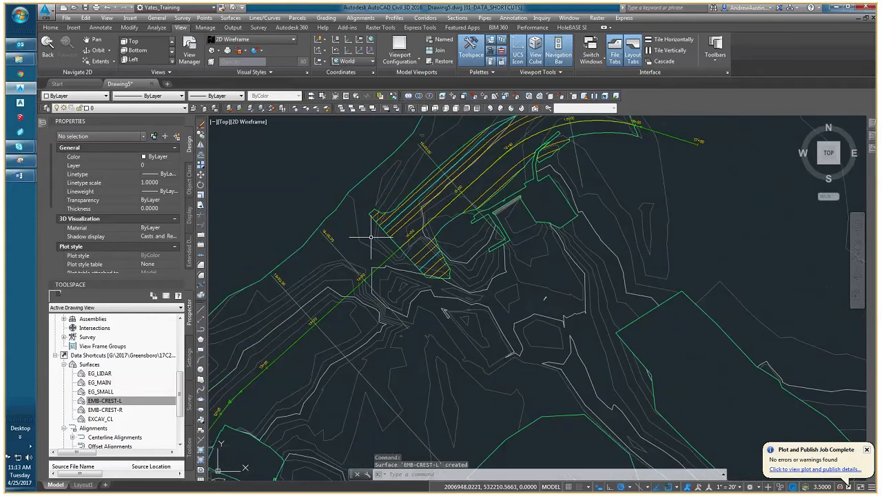
scroll(370, 237, down, 2)
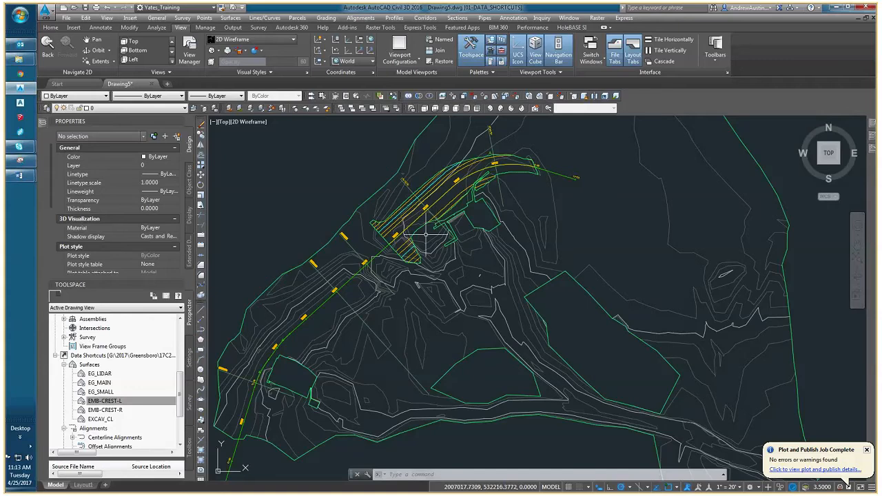
middle_drag(390, 267, 421, 246)
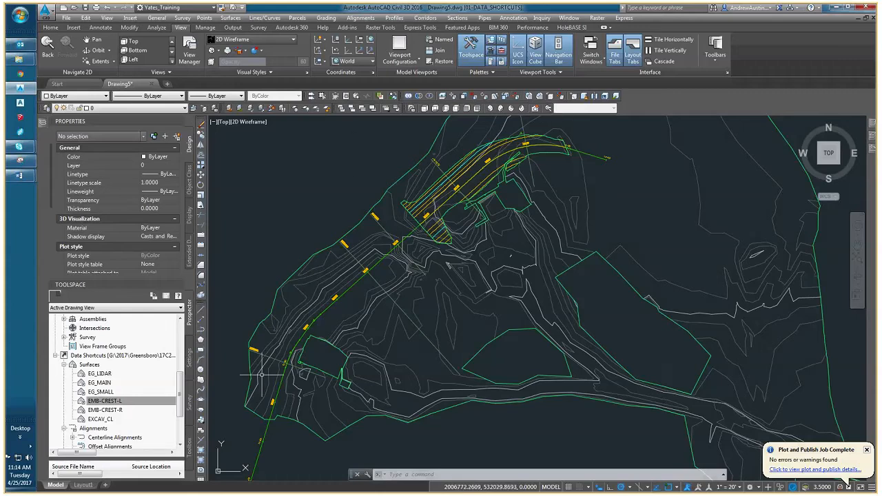
right_click(104, 409)
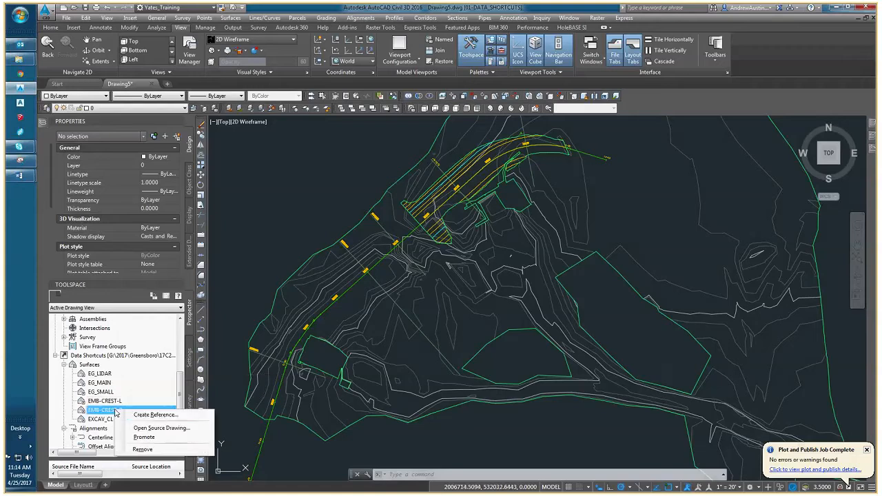
click(148, 415)
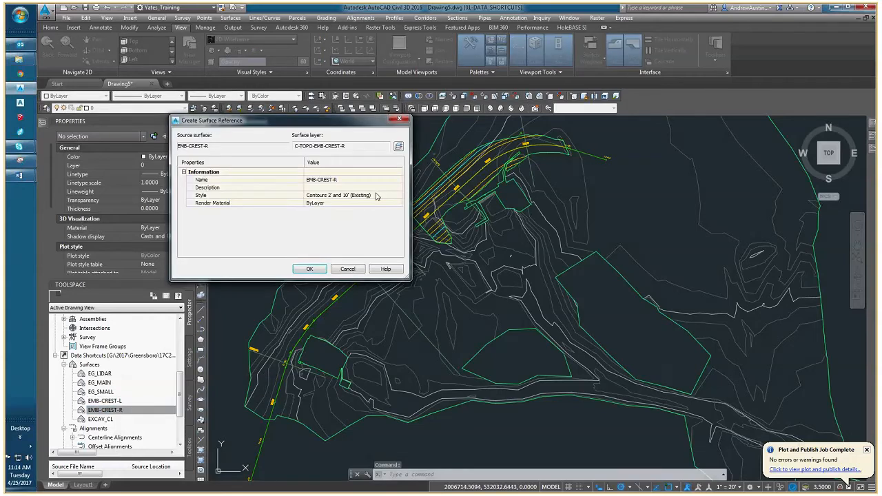
click(398, 195)
click(201, 108)
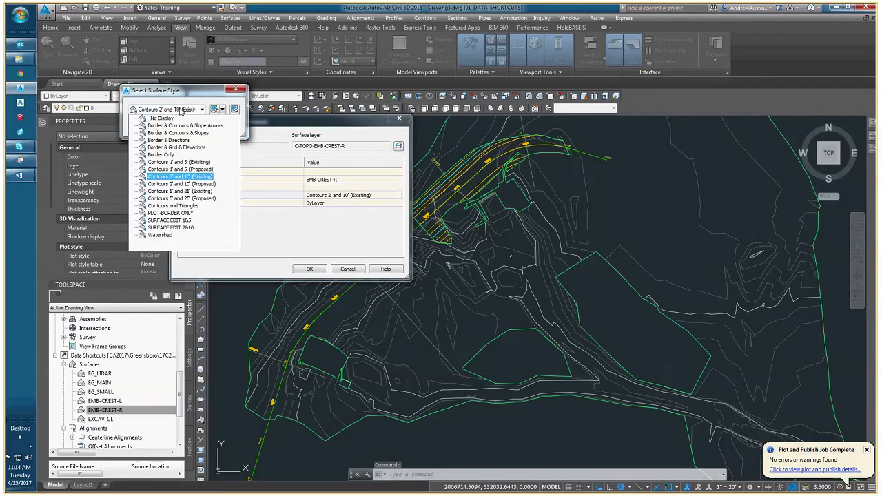
click(197, 185)
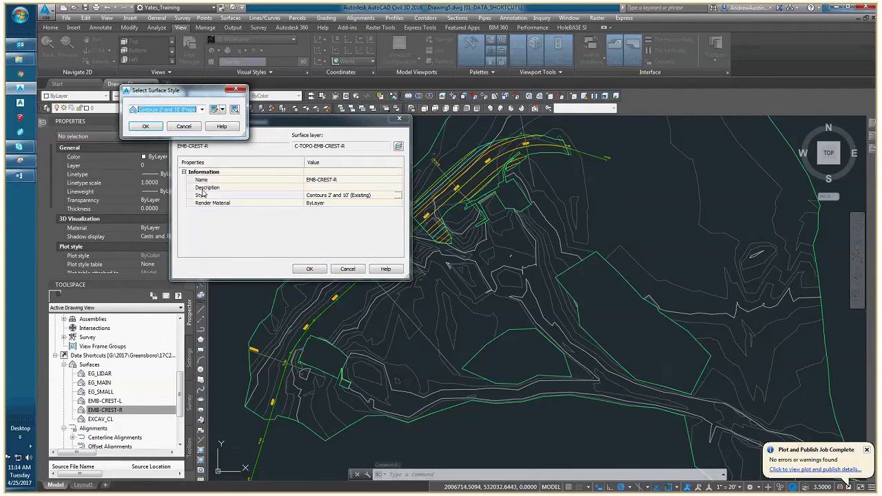
key(Return)
key(Return)
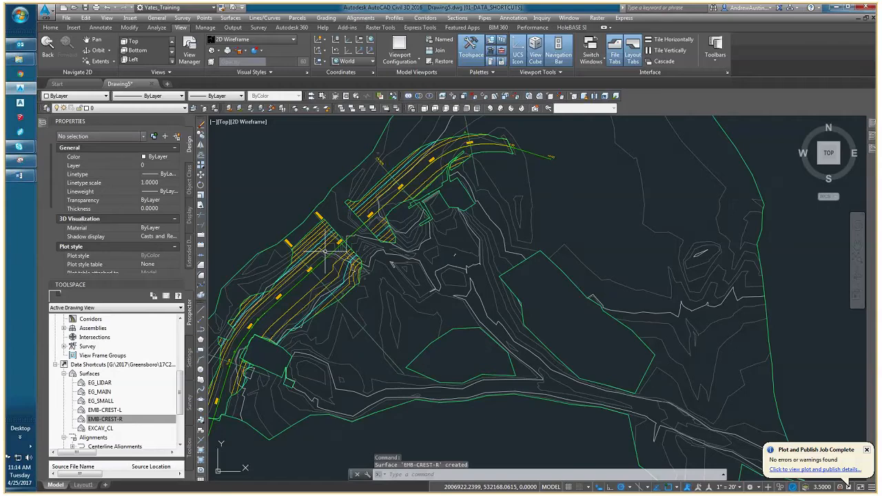
key(Escape)
key(Escape)
Examine the embankment profile view and the section views for lines from the two newly referenced crest surfaces.
scroll(324, 251, down, 5)
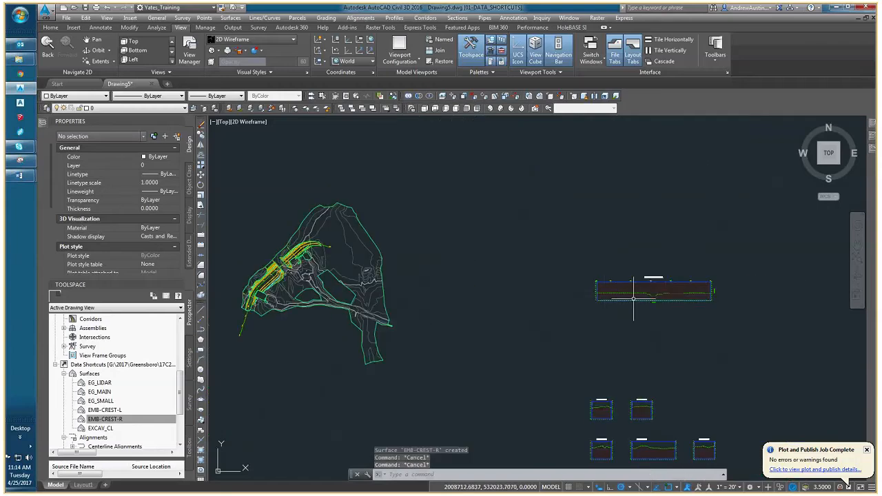
scroll(635, 297, up, 3)
middle_drag(667, 292, 613, 231)
middle_drag(609, 414, 563, 323)
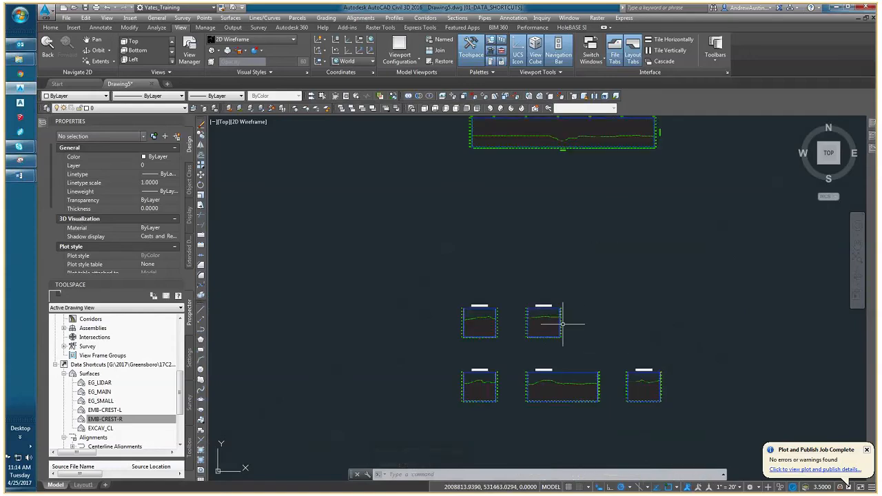
middle_drag(467, 297, 622, 306)
scroll(488, 290, down, 4)
middle_drag(419, 257, 470, 297)
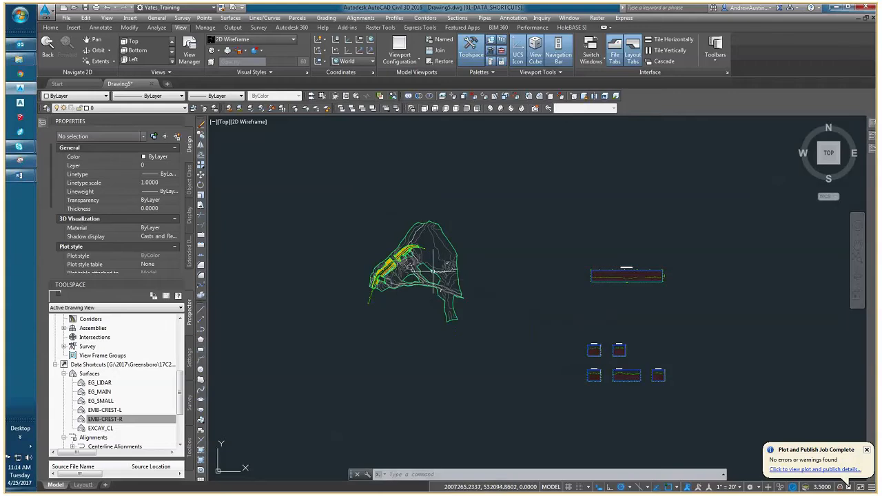
middle_drag(417, 278, 372, 278)
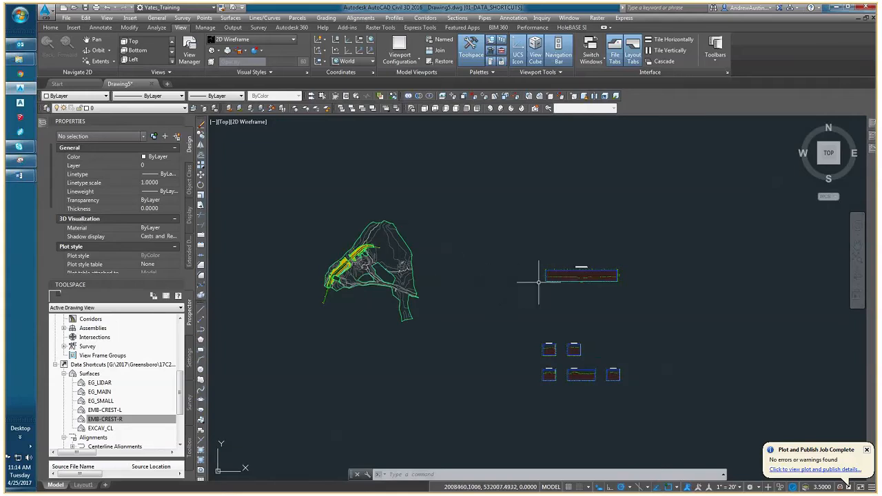
scroll(551, 279, up, 4)
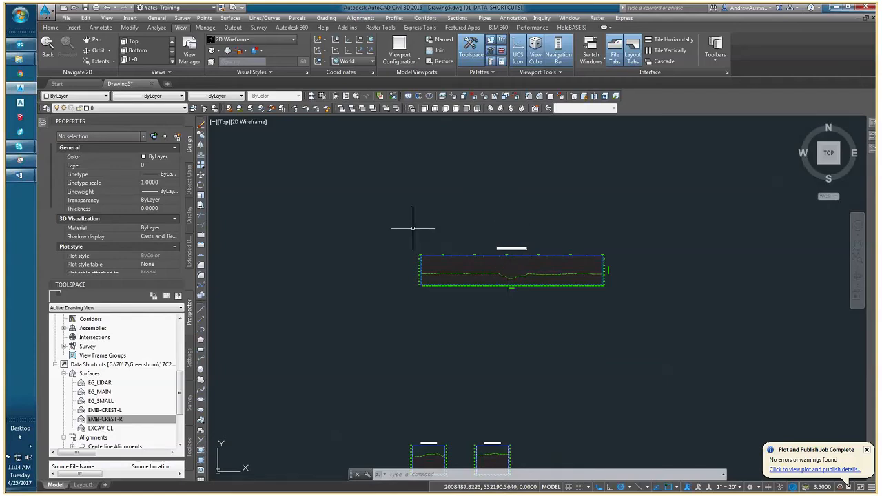
middle_drag(331, 233, 594, 235)
middle_drag(280, 222, 357, 221)
middle_drag(670, 232, 517, 239)
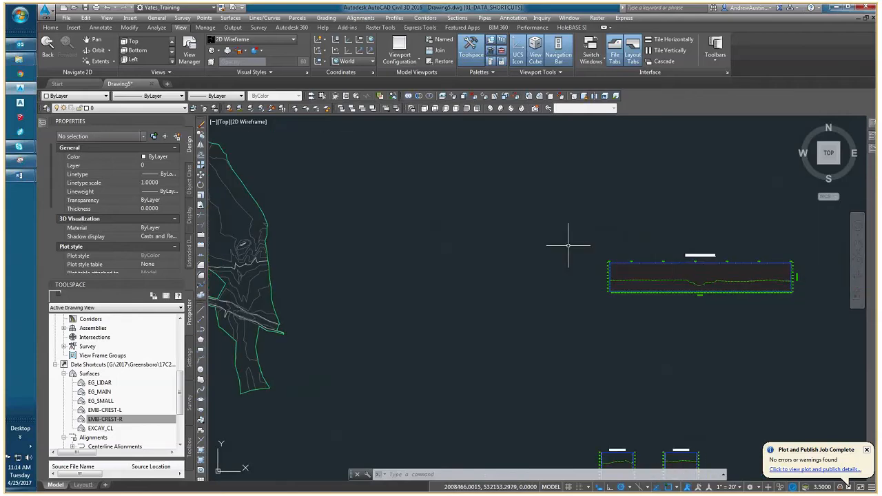
Start Create Profile from Surface for the EMBANKMENT_CL alignment and add the EMB-CREST-L and EMB-CREST-R surfaces to the profile list.
click(394, 18)
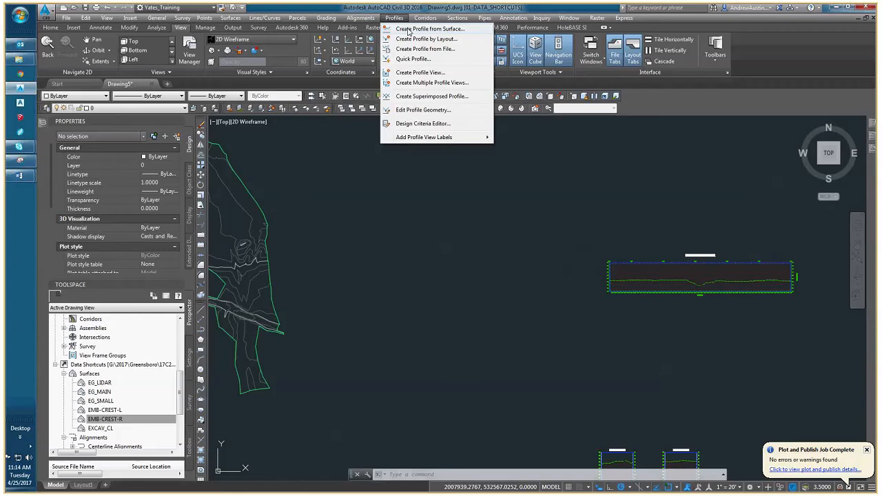
click(408, 29)
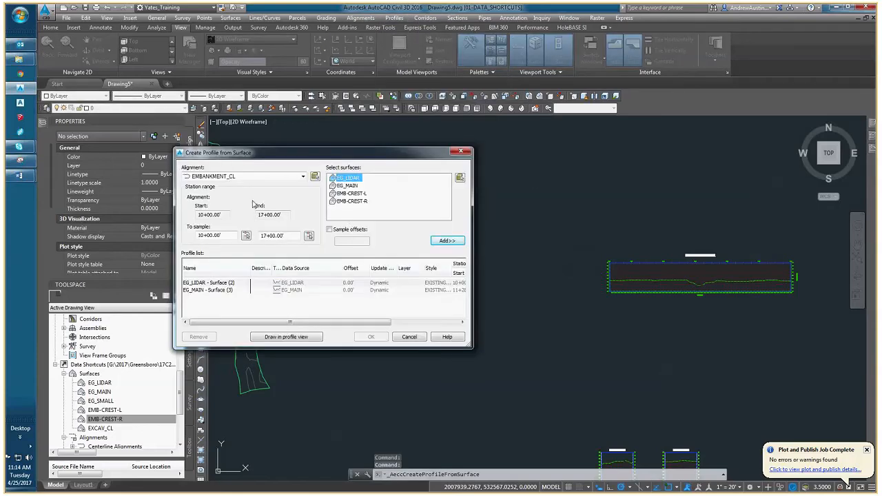
click(237, 177)
click(262, 178)
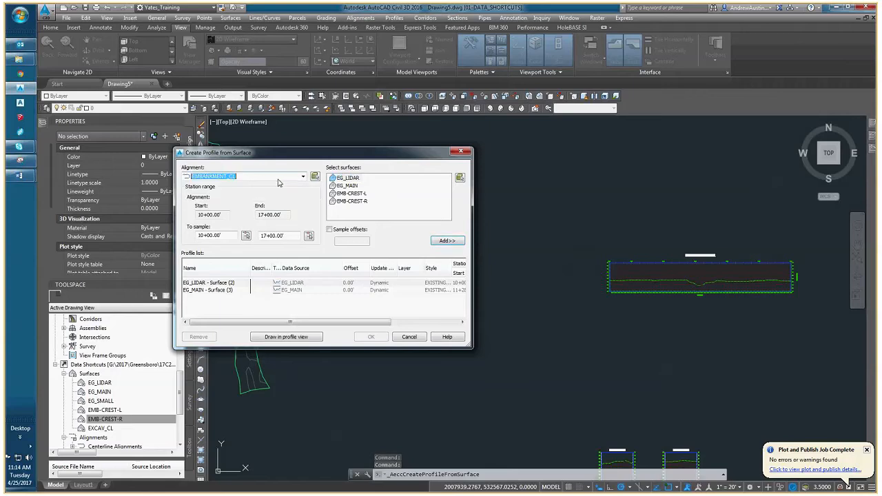
click(352, 193)
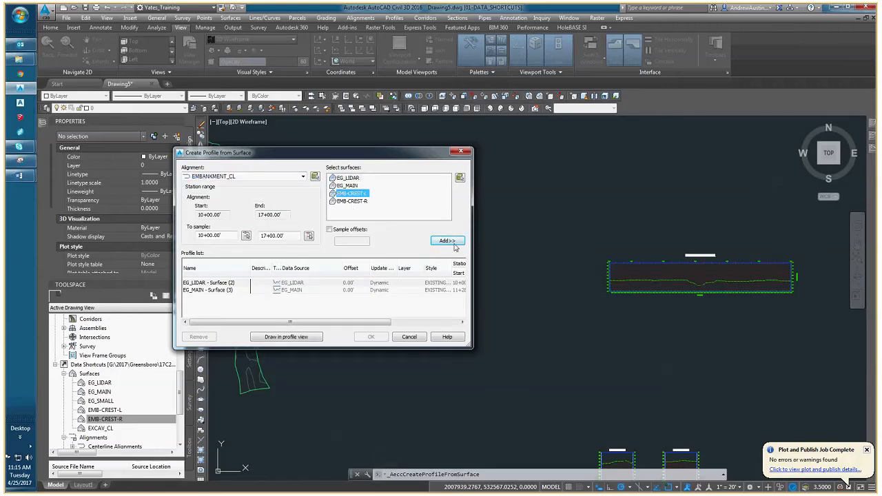
click(454, 243)
click(351, 201)
click(448, 243)
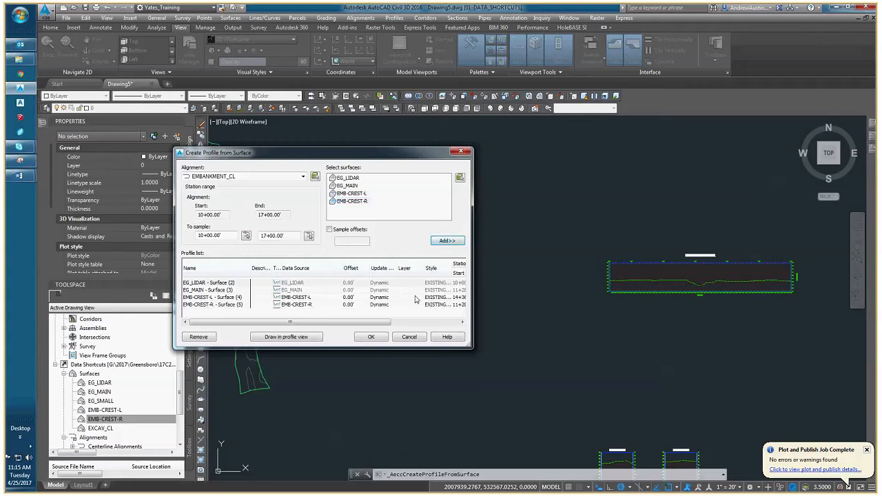
Assign the FINAL GRADE profile style to both the EMB-CREST-L and EMB-CREST-R profiles and create them.
click(210, 298)
shift+click(212, 305)
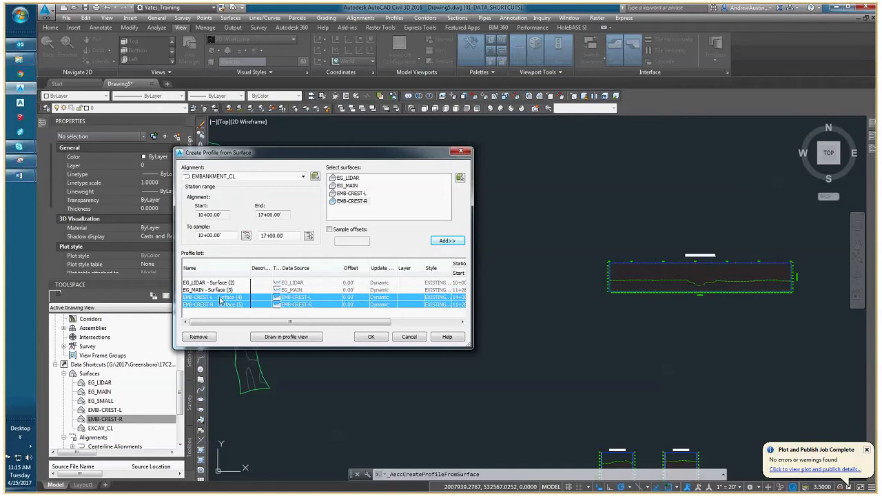
click(444, 299)
click(148, 109)
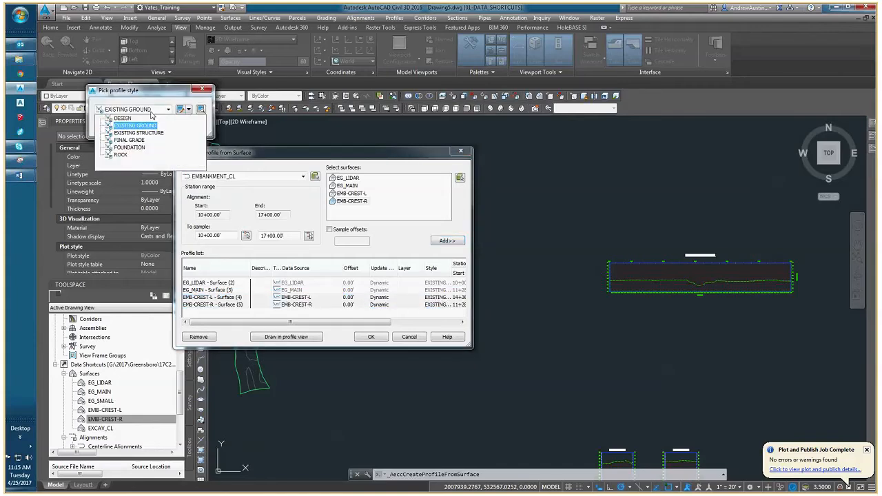
click(129, 139)
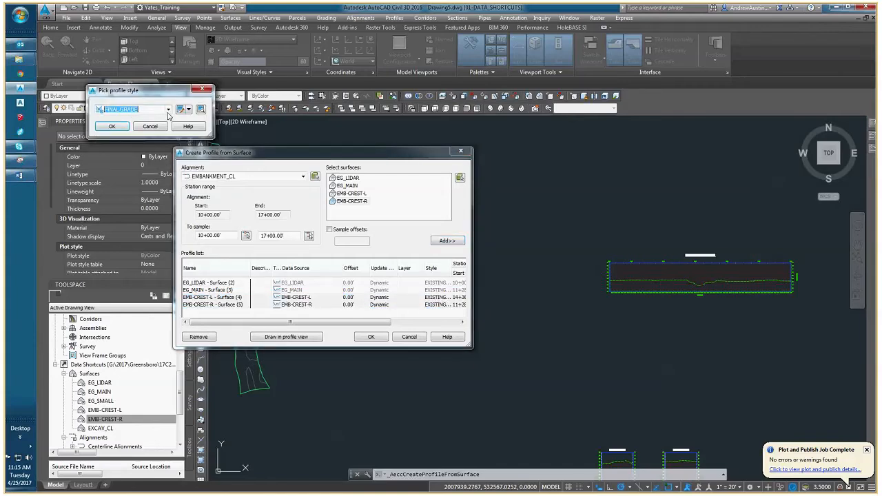
click(112, 127)
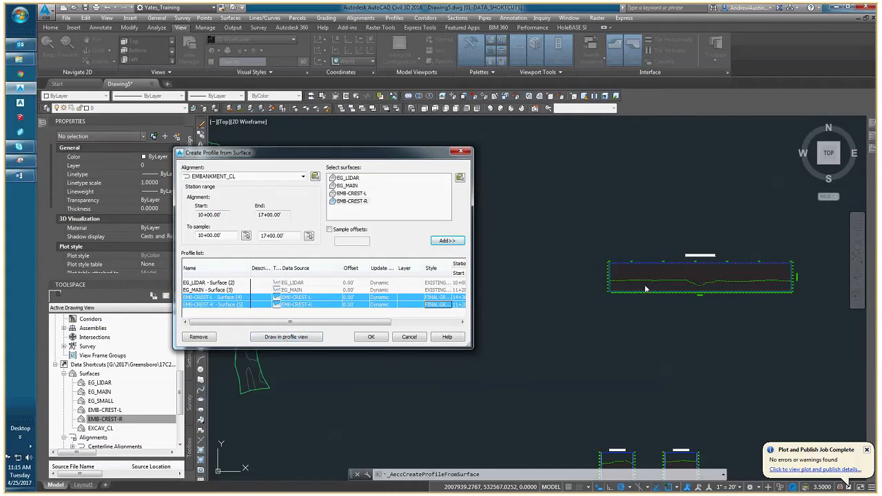
click(371, 337)
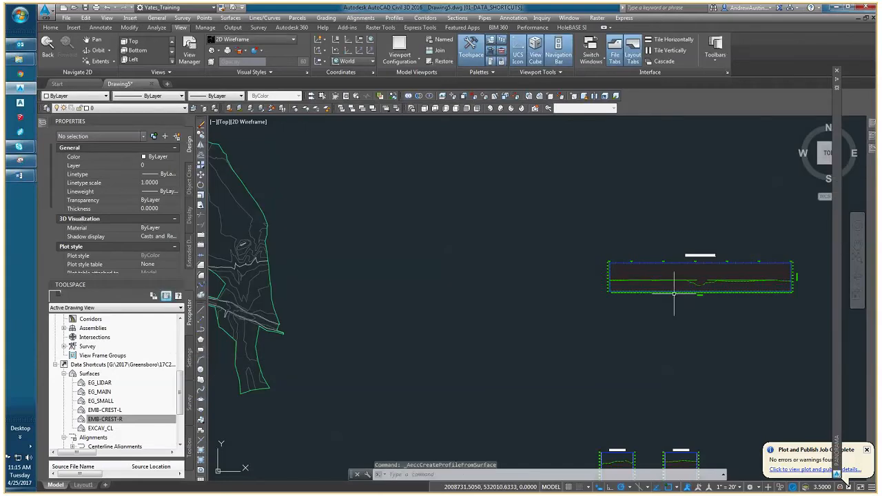
Examine the crest profiles against the existing ground along the embankment profile view, including where each crest line ends.
scroll(674, 293, up, 5)
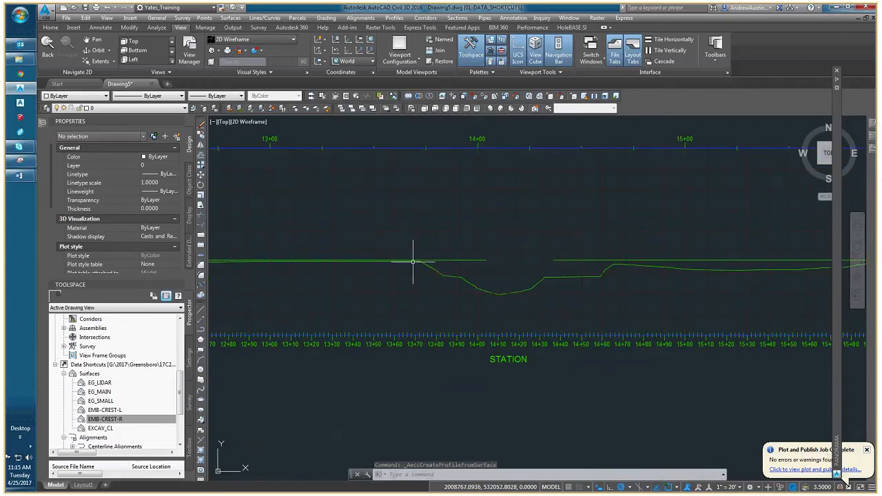
middle_drag(345, 252, 413, 257)
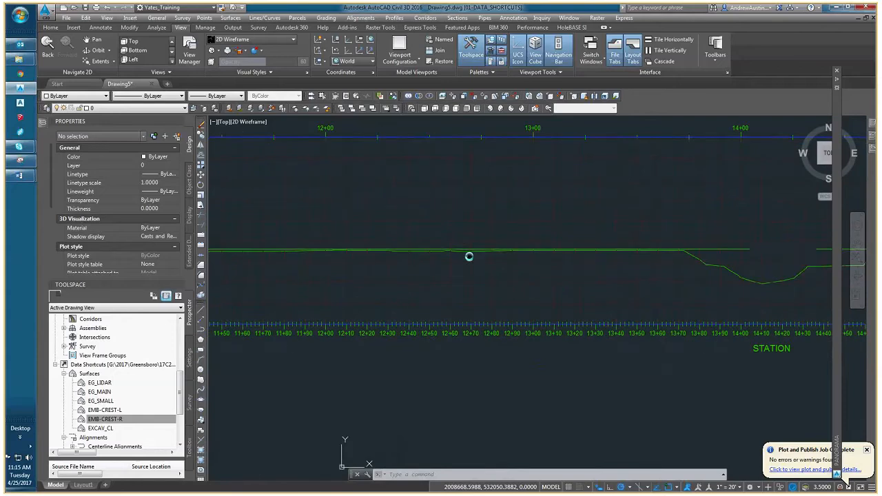
middle_drag(466, 256, 286, 261)
mouse_move(574, 256)
middle_down()
mouse_move(390, 263)
mouse_move(390, 272)
mouse_move(225, 271)
middle_up()
mouse_move(605, 266)
middle_down()
mouse_move(475, 275)
mouse_move(557, 262)
middle_up()
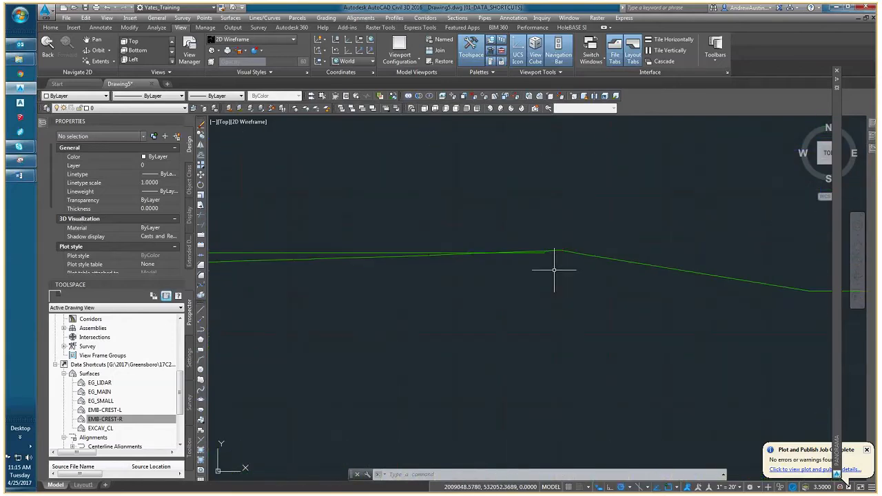
scroll(453, 285, down, 2)
middle_drag(453, 285, 595, 293)
scroll(393, 295, down, 6)
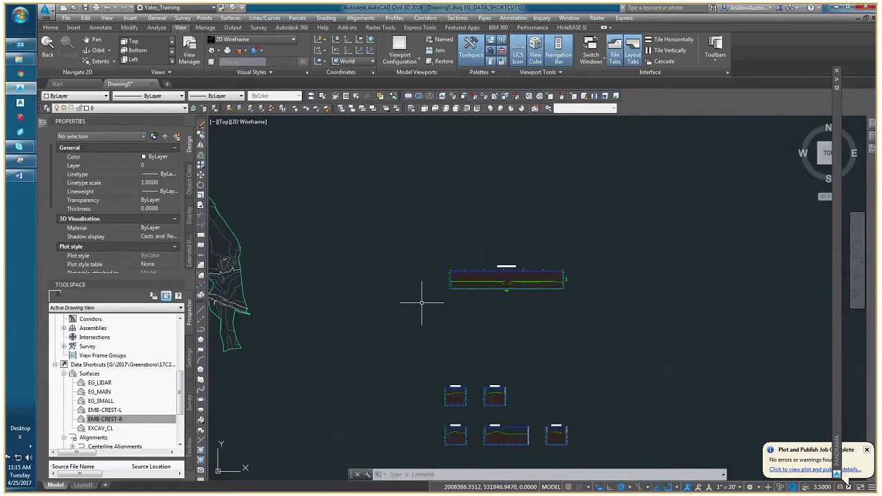
Open the sample line group properties of the embankment alignment from its 15+00 sample line.
scroll(422, 301, up, 2)
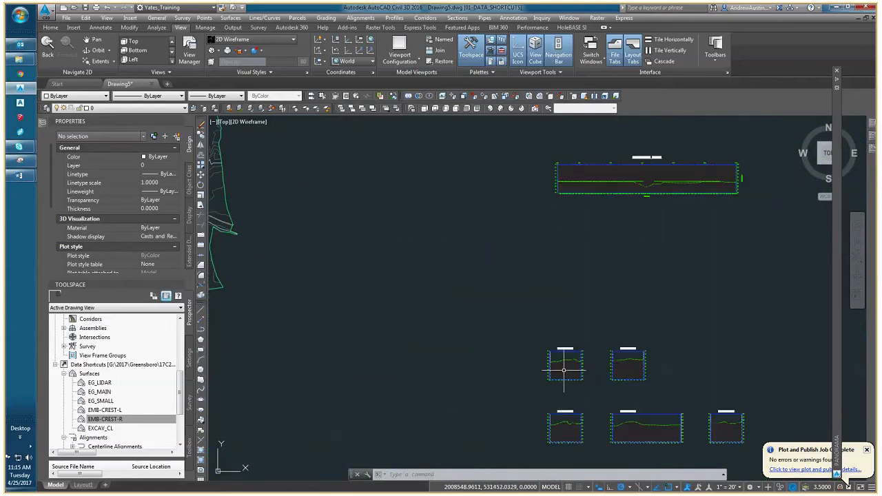
scroll(386, 259, up, 3)
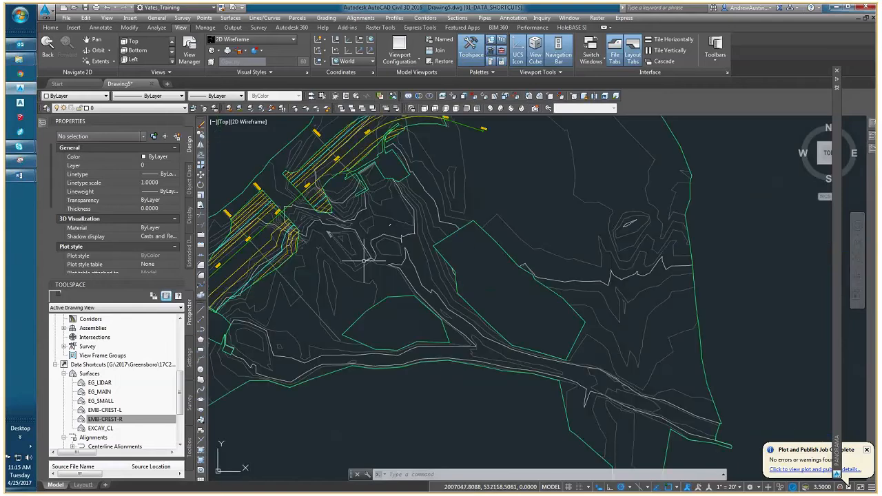
scroll(357, 171, up, 2)
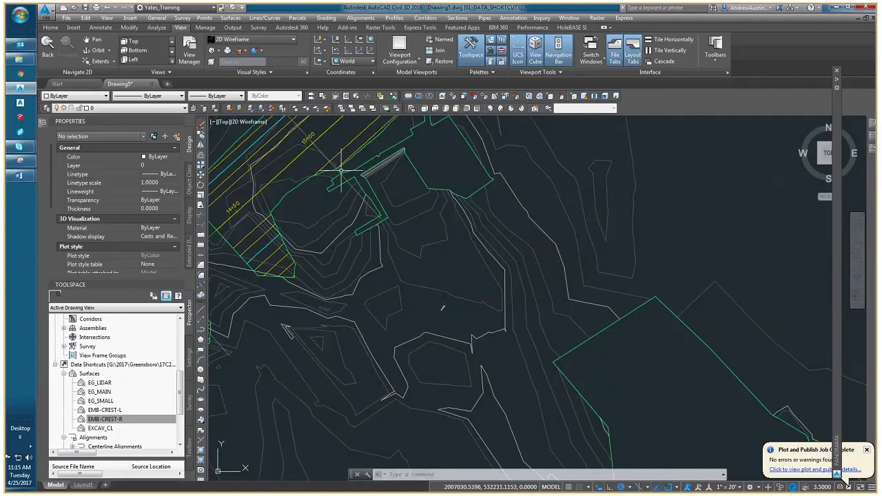
click(338, 173)
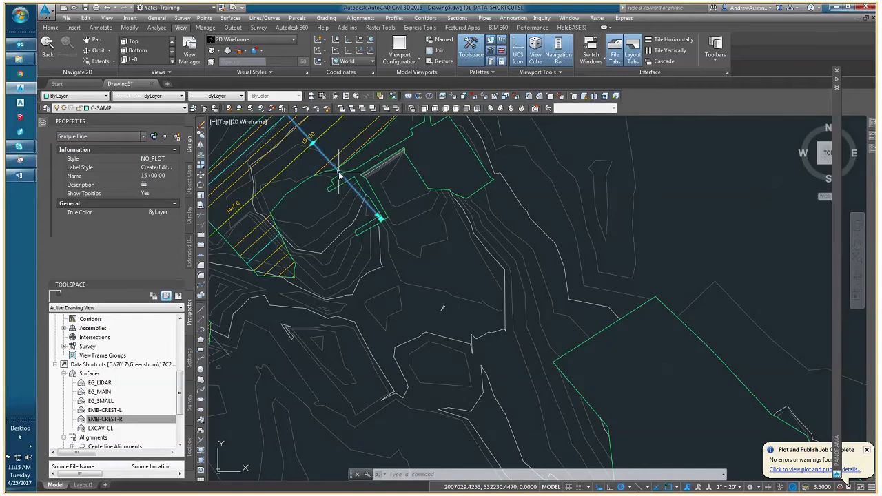
scroll(394, 349, down, 1)
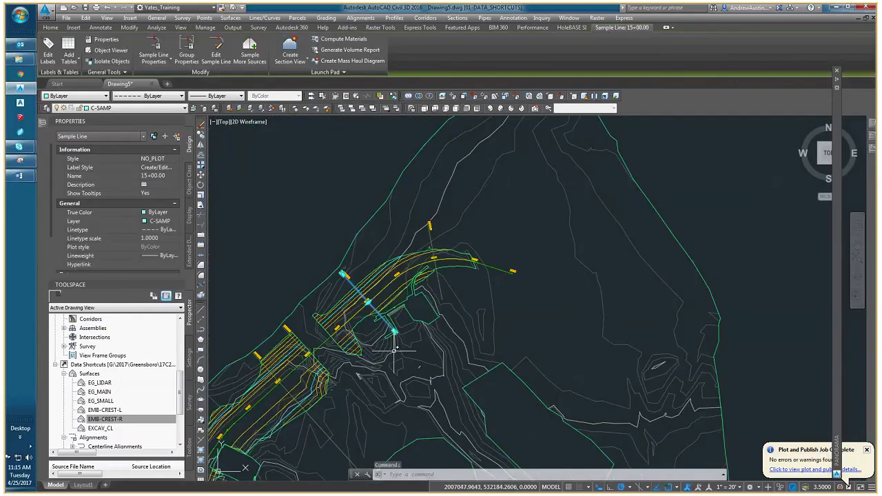
right_click(395, 348)
click(442, 315)
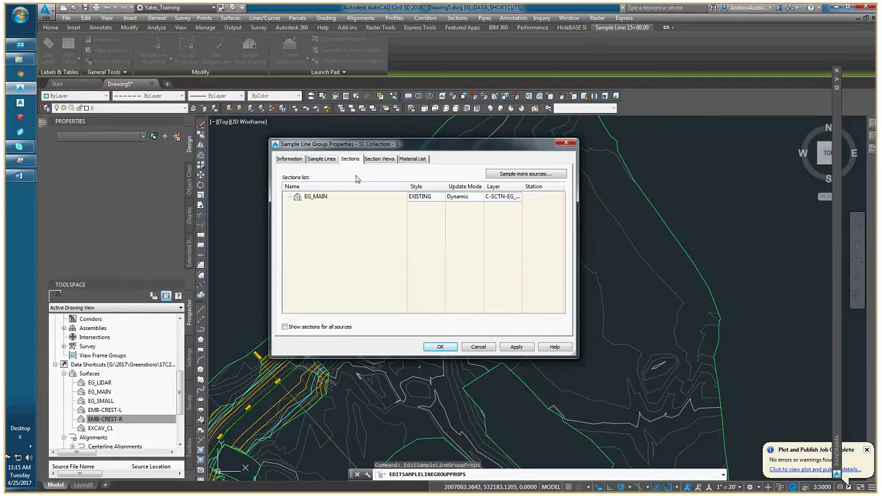
Sample more section sources for the group, adding the EMB-CREST-L and EMB-CREST-R surfaces.
click(321, 198)
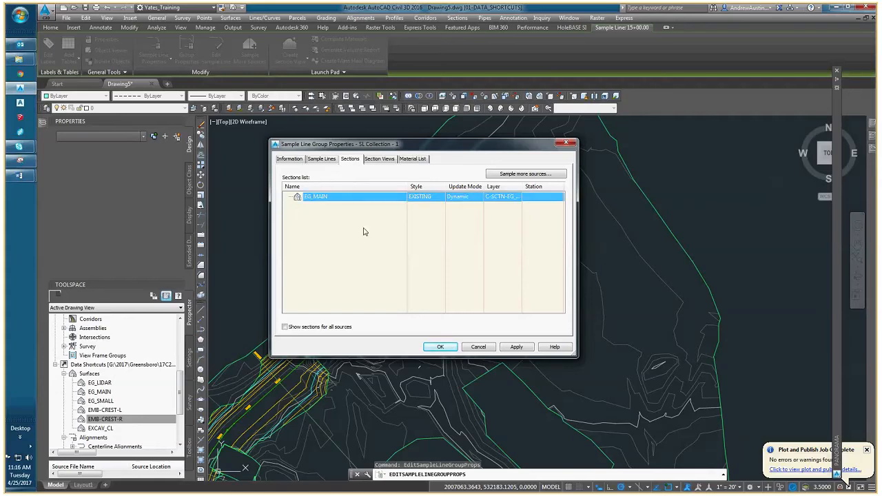
click(528, 174)
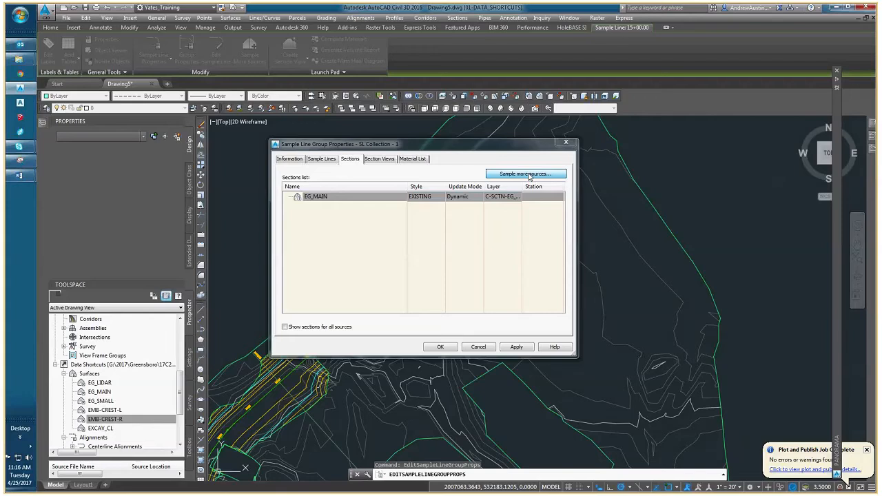
click(283, 229)
click(330, 246)
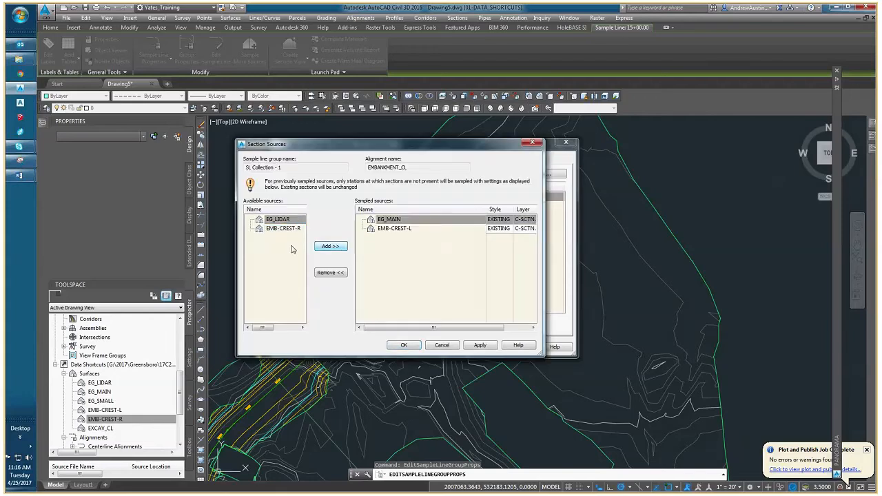
click(292, 230)
click(333, 247)
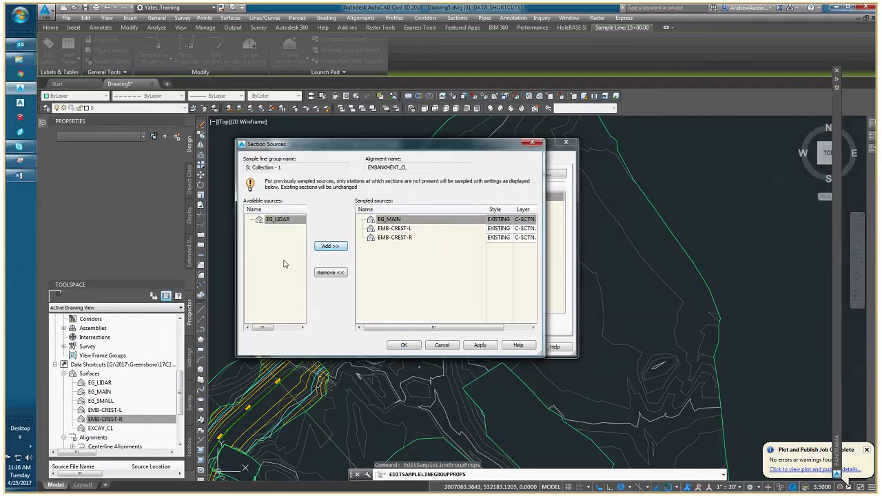
Assign the FINAL GRADE section style to both EMB-CREST-L and EMB-CREST-R and apply the sample line group changes.
click(439, 228)
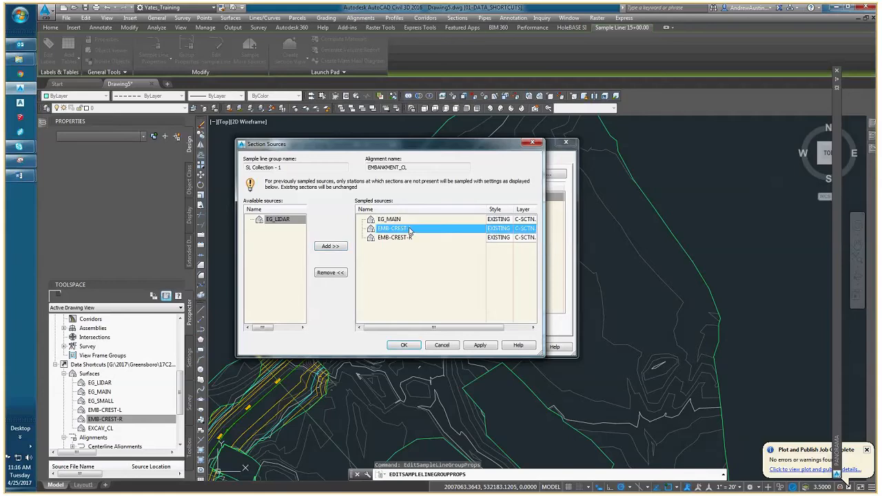
click(408, 238)
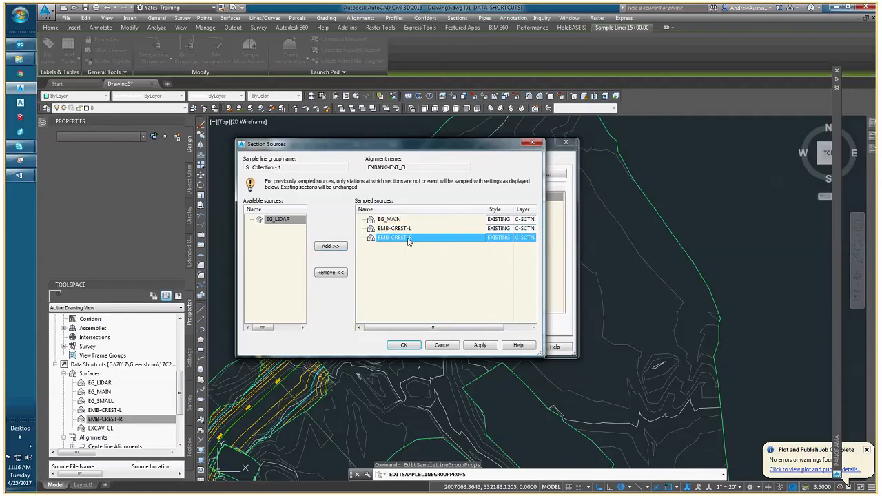
click(498, 228)
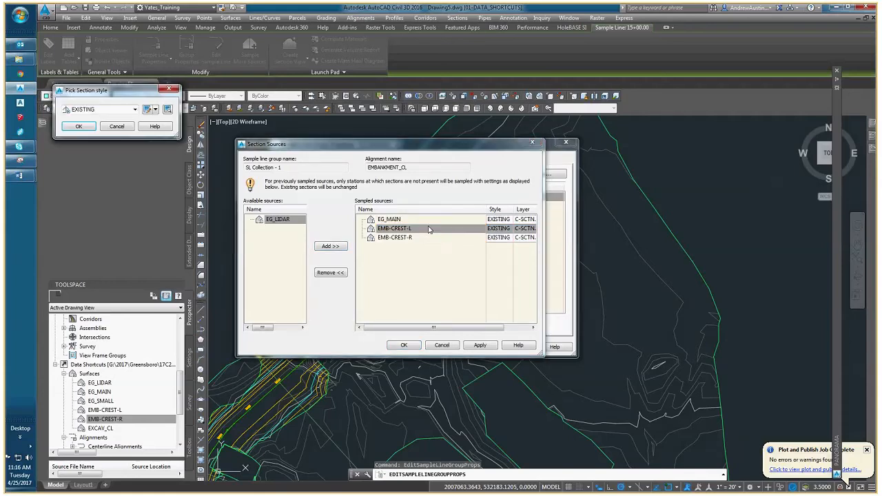
click(124, 112)
click(101, 133)
click(76, 126)
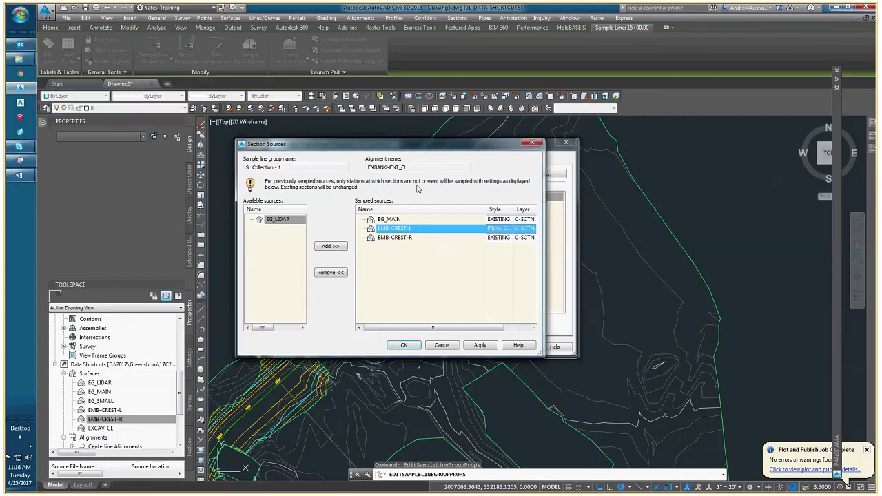
click(498, 237)
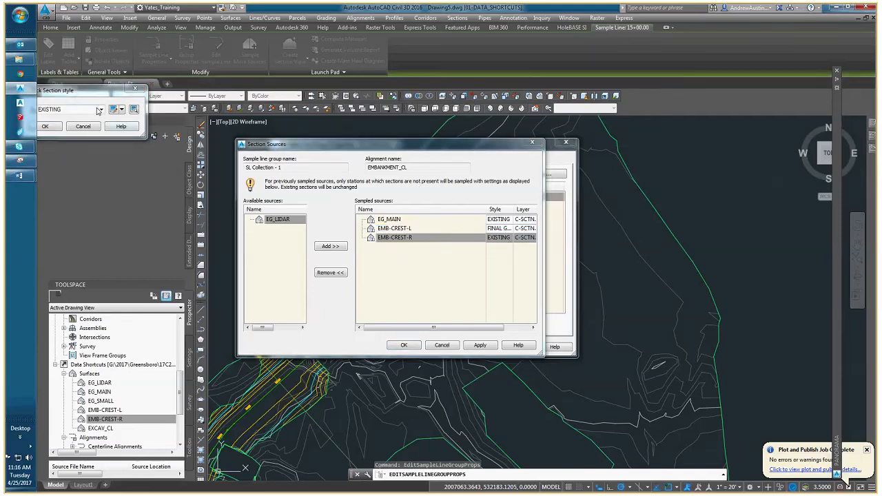
click(100, 111)
click(66, 132)
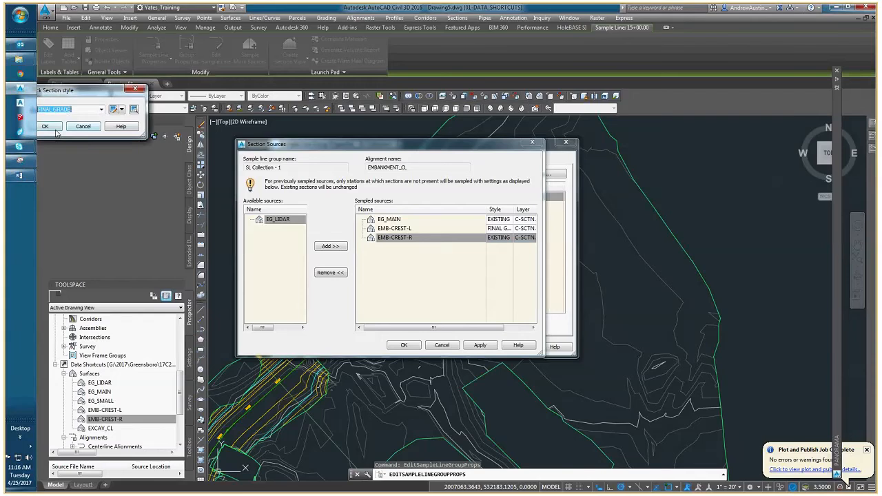
click(53, 128)
click(417, 347)
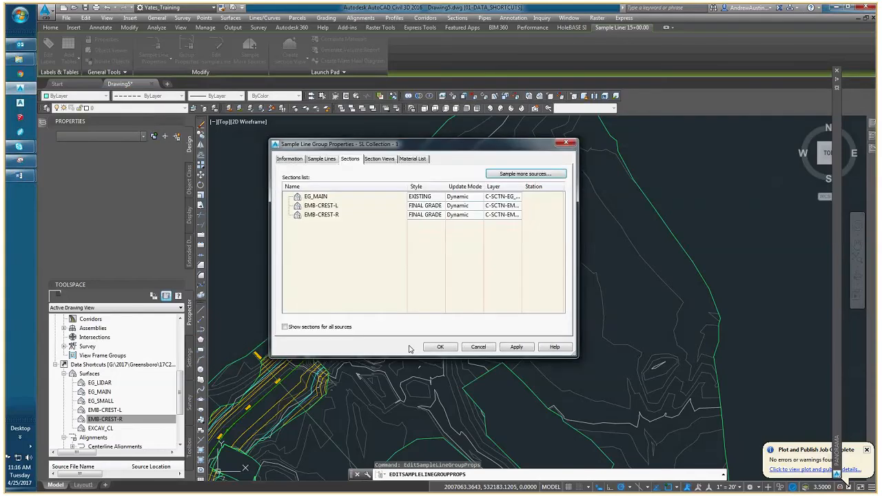
click(446, 348)
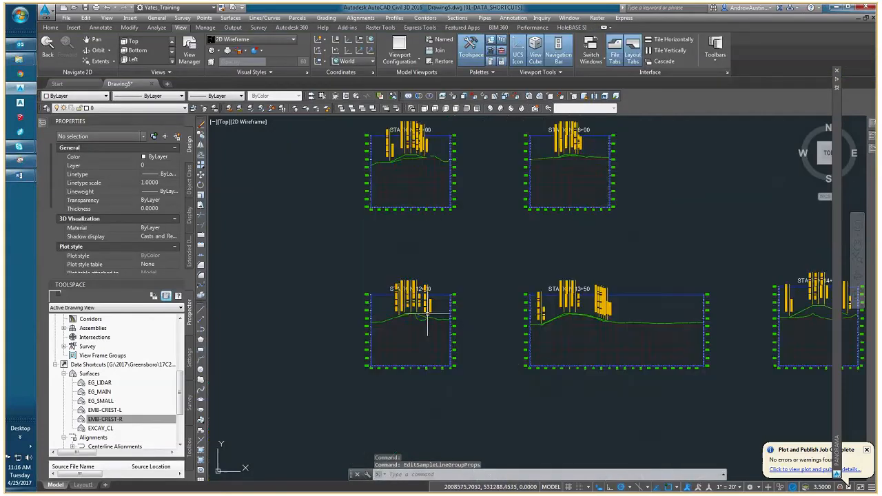
Select the EMB-CREST-L grade break labels in the station 15+00 section view.
scroll(404, 196, up, 5)
mouse_move(436, 195)
middle_down()
mouse_move(431, 253)
mouse_move(450, 267)
middle_up()
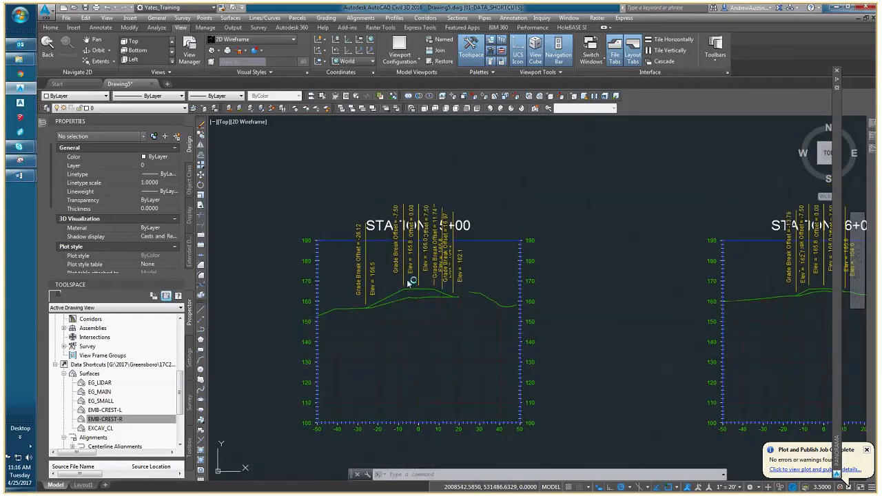
click(411, 283)
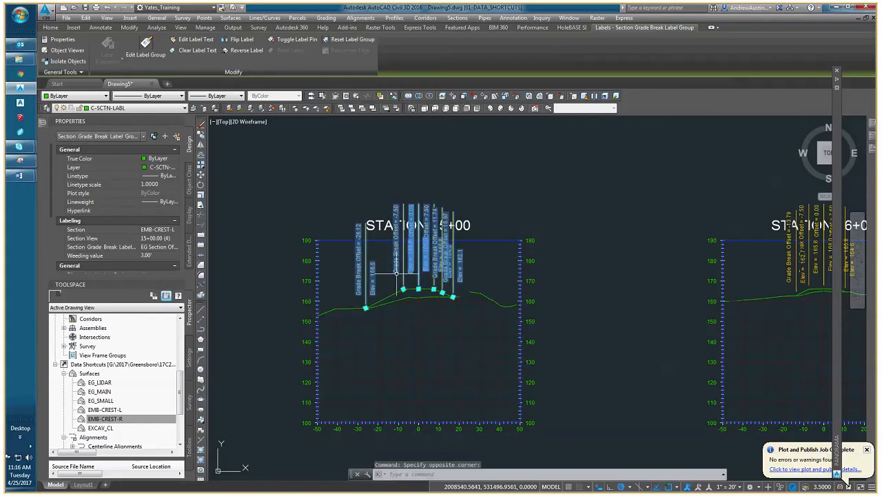
scroll(402, 281, up, 4)
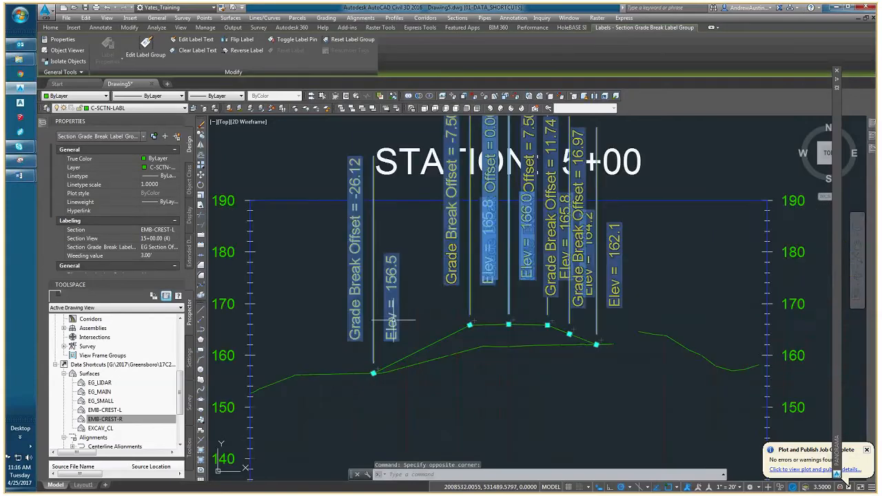
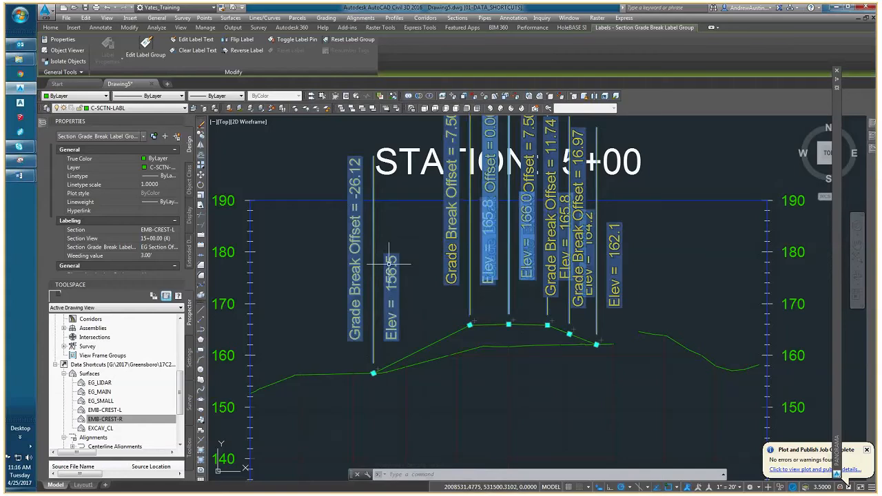
Erase all section grade break labels from the section views, selecting them with Select Similar from the station 15+00, 16+00 and 12+00 labels.
middle_drag(523, 282, 418, 276)
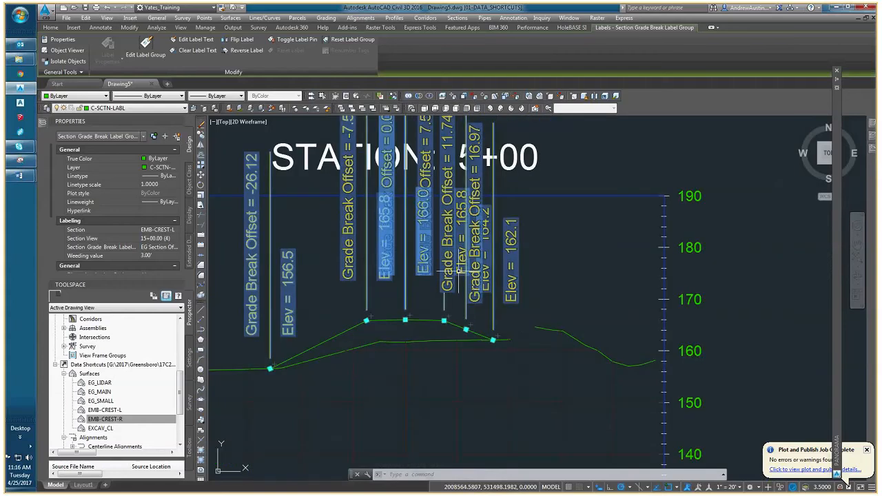
scroll(477, 304, down, 6)
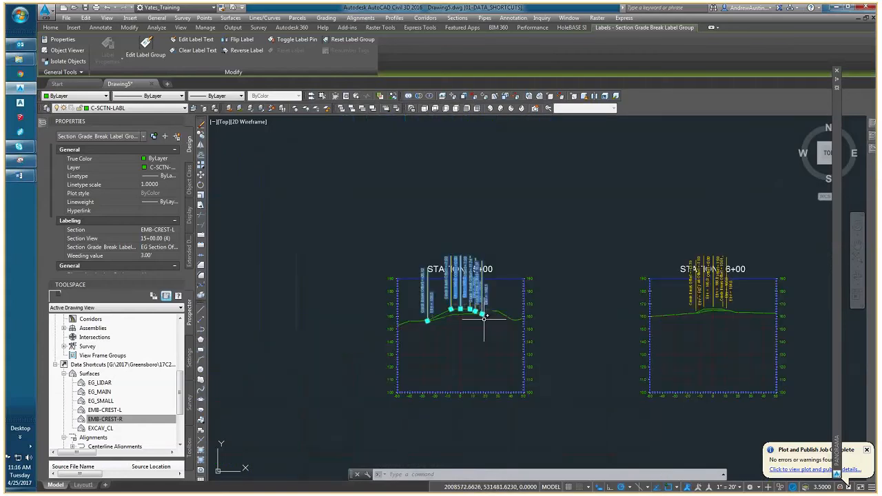
key(Escape)
middle_drag(467, 310, 297, 281)
scroll(558, 269, up, 4)
click(556, 270)
click(499, 269)
scroll(494, 270, down, 6)
scroll(334, 274, up, 6)
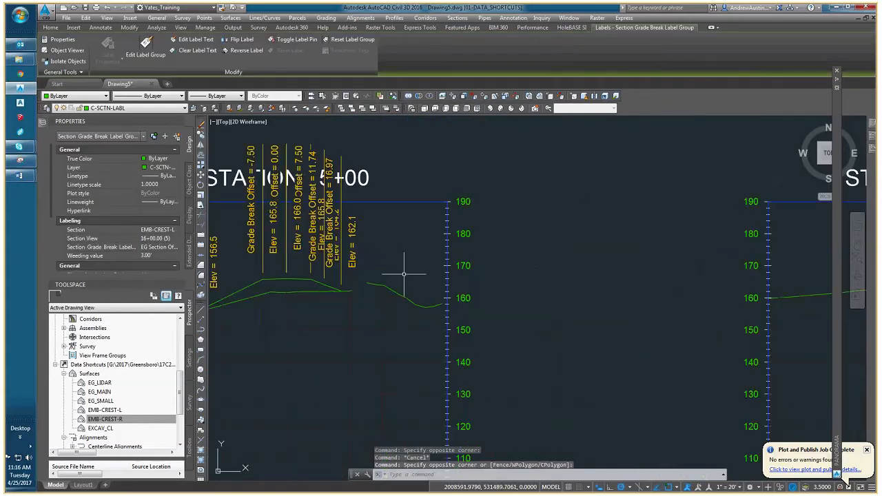
click(403, 242)
scroll(451, 148, down, 5)
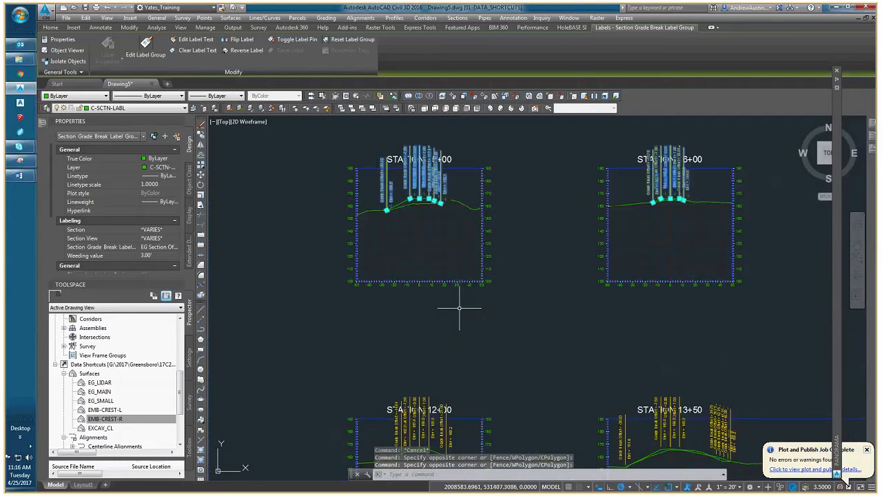
middle_drag(459, 308, 439, 232)
click(436, 314)
click(408, 325)
right_click(447, 292)
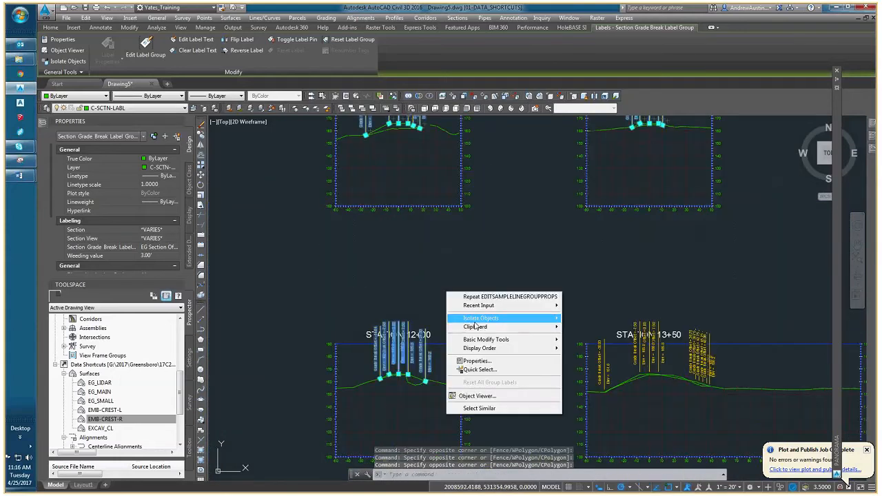
click(492, 408)
scroll(538, 310, down, 5)
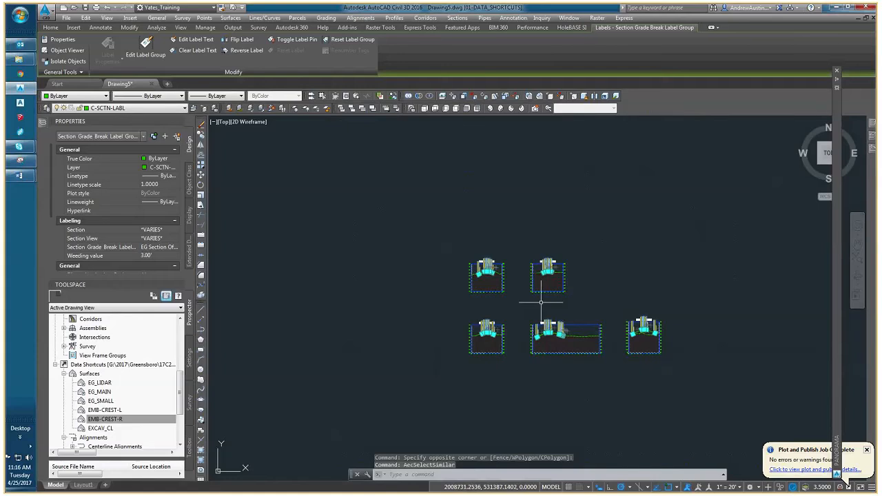
scroll(447, 325, down, 5)
scroll(456, 320, up, 5)
key(Delete)
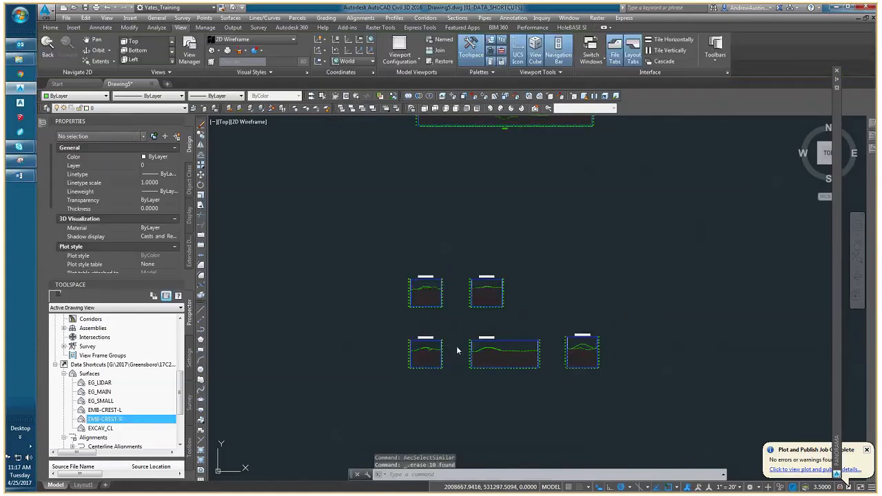
Examine the ground lines in the station 15+00 section view and the EG_MAIN surface along the 15+00 sample line in plan.
scroll(457, 350, up, 5)
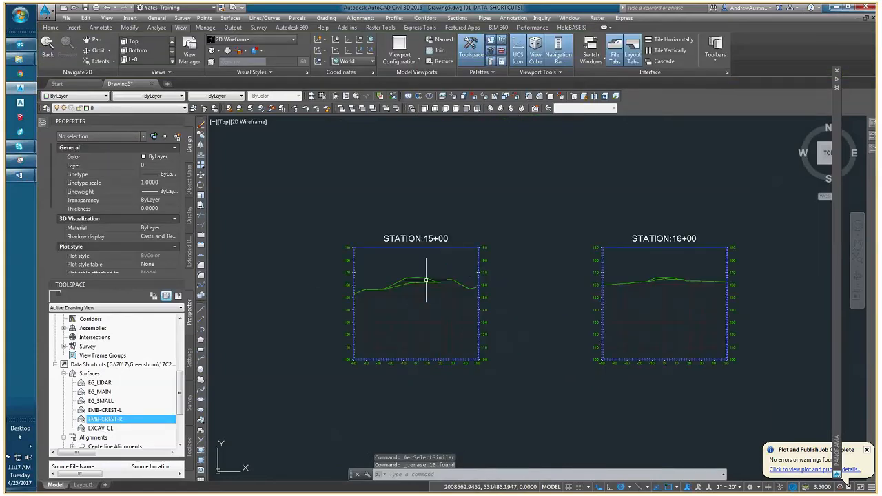
scroll(448, 290, up, 8)
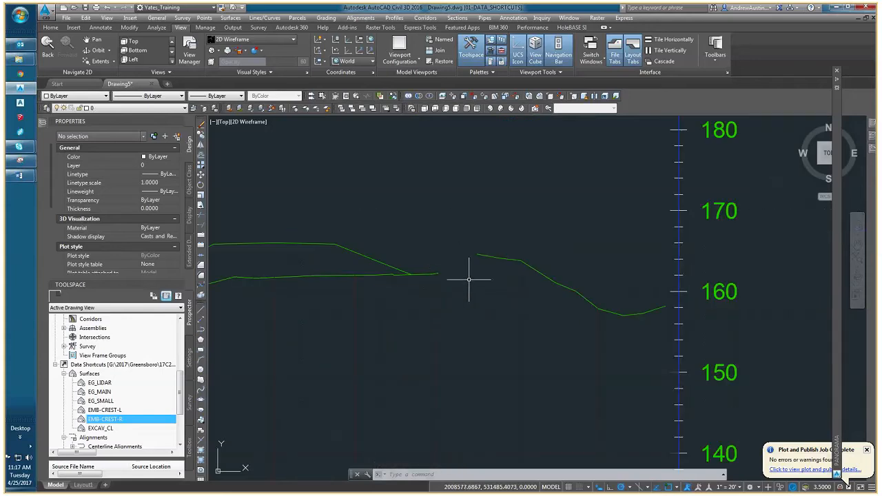
scroll(470, 274, down, 4)
mouse_move(470, 269)
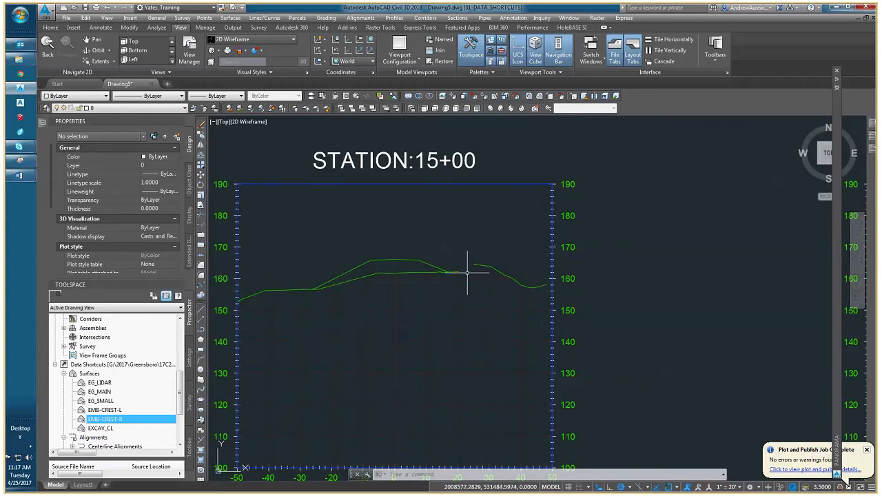
scroll(467, 275, down, 7)
middle_drag(467, 275, 769, 422)
scroll(386, 304, down, 6)
mouse_move(346, 265)
middle_down()
mouse_move(486, 321)
mouse_move(538, 352)
middle_up()
scroll(495, 340, up, 7)
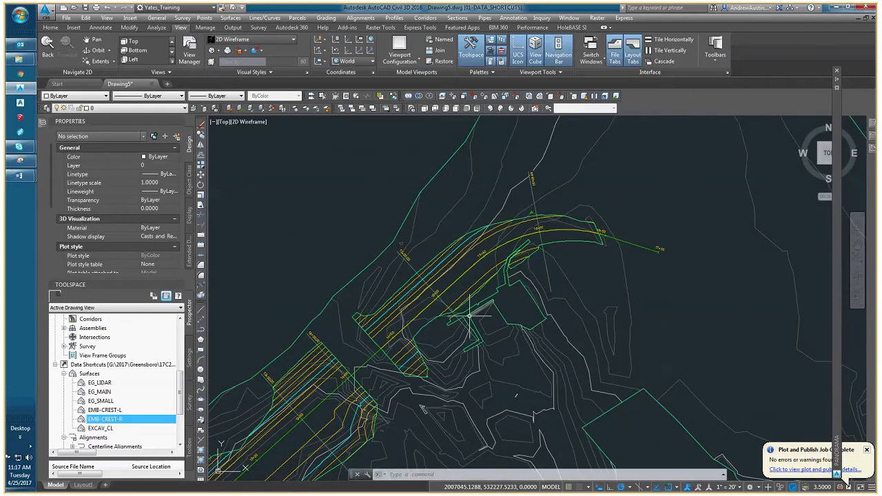
scroll(469, 316, up, 2)
scroll(474, 335, up, 2)
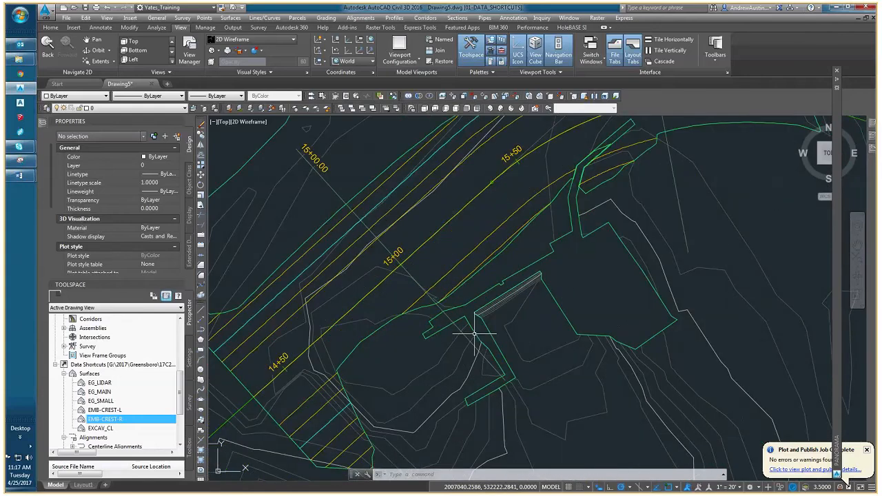
scroll(474, 334, up, 2)
click(472, 326)
middle_drag(458, 316, 418, 284)
scroll(418, 284, down, 2)
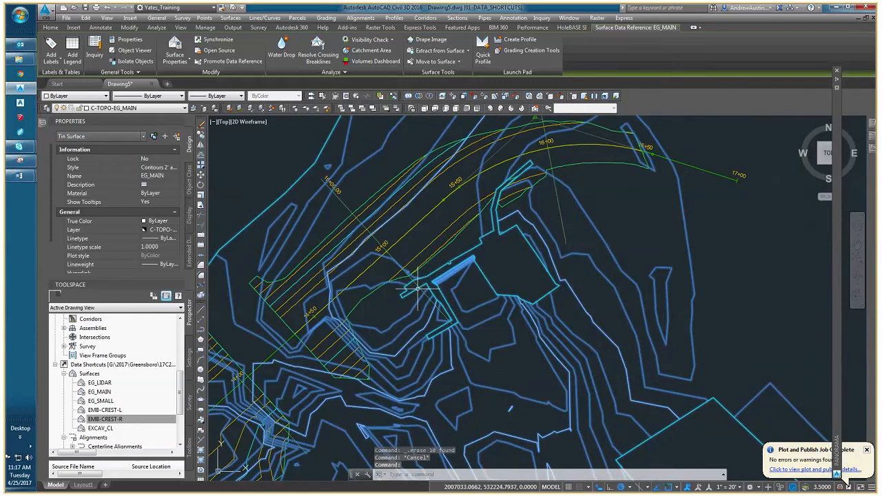
key(Escape)
middle_drag(417, 290, 399, 281)
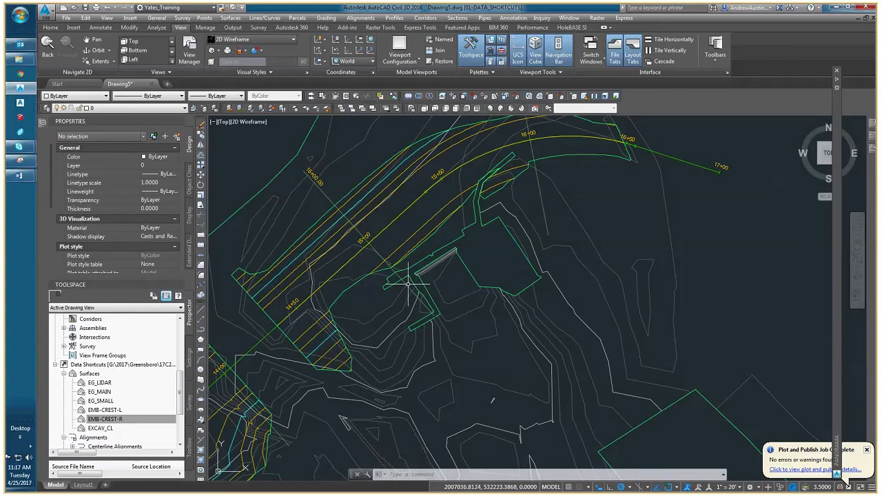
key(Escape)
Return to the station 15+00 section view and inspect its ground lines beyond the embankment toe.
scroll(414, 275, down, 3)
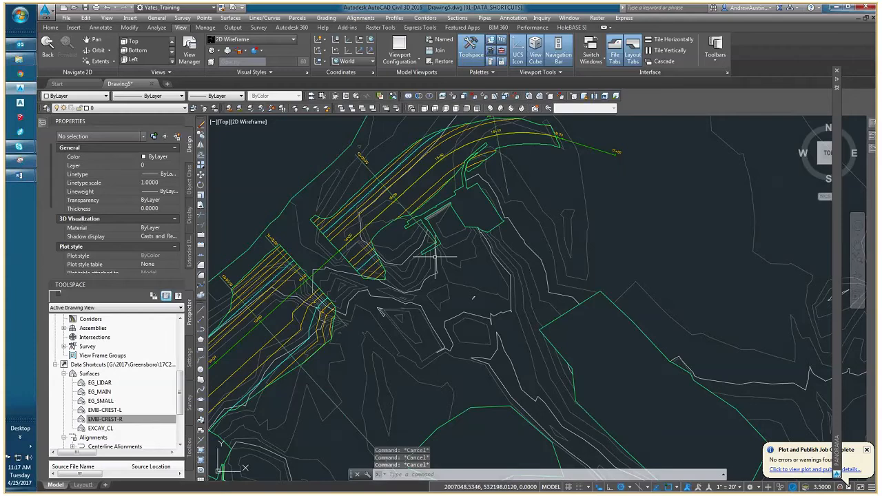
middle_drag(435, 257, 405, 280)
scroll(381, 252, down, 5)
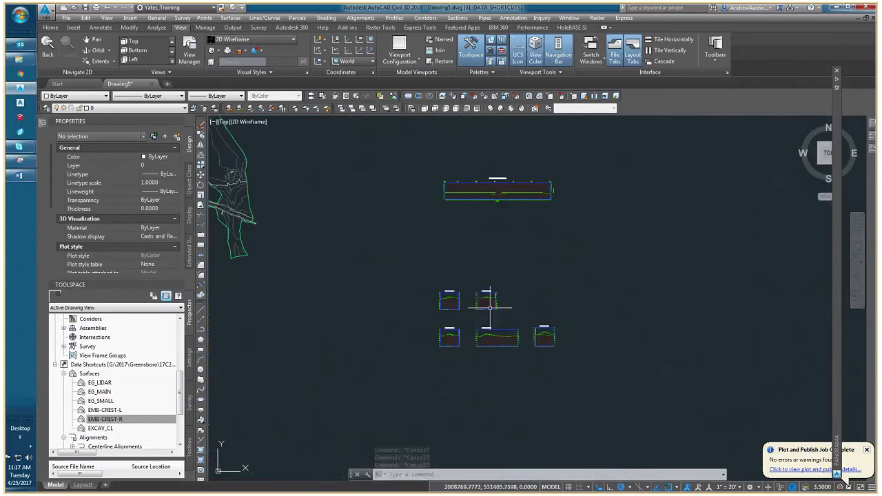
scroll(489, 303, up, 8)
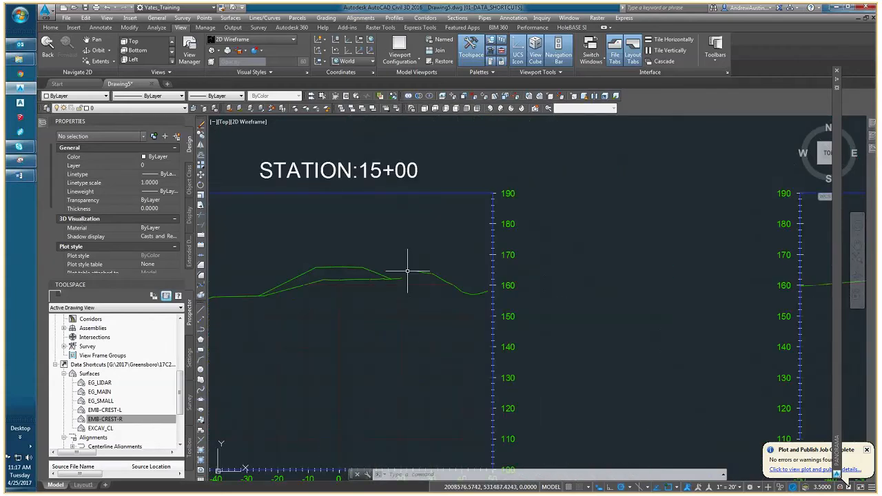
scroll(404, 272, up, 2)
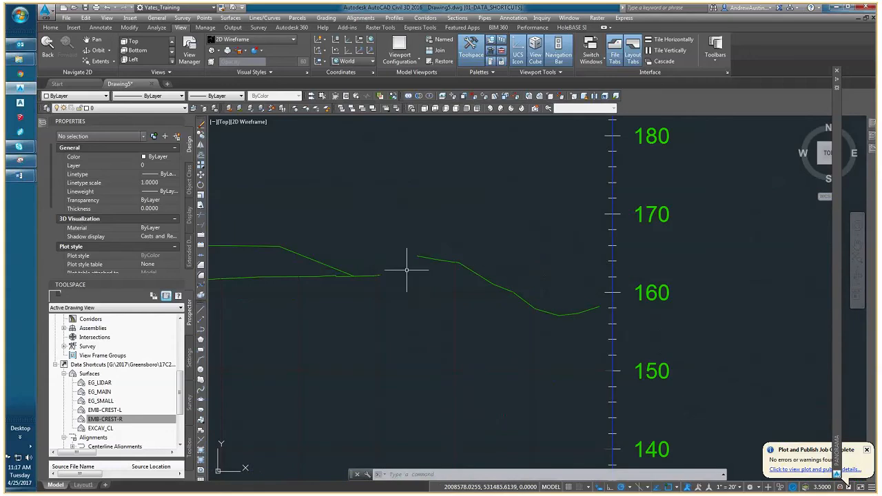
scroll(407, 269, down, 6)
key(Escape)
key(Escape)
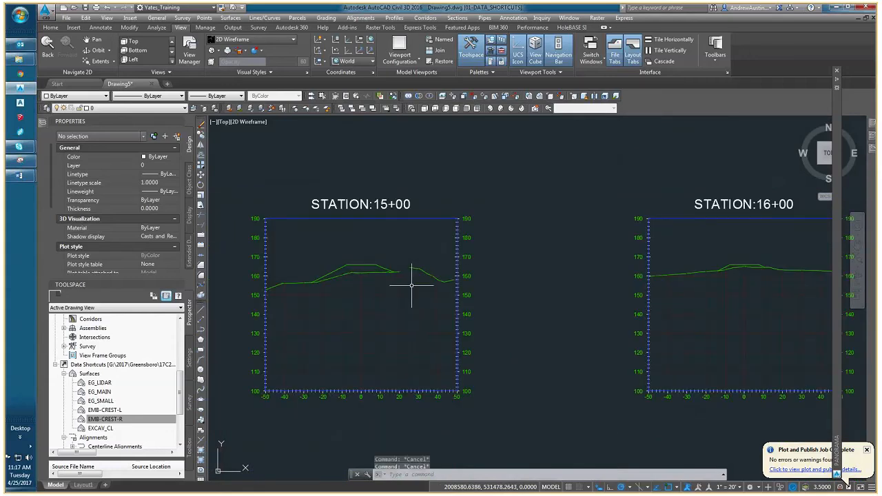
key(Escape)
Turn off Clip horizontal grid in the 5D GSO-Section section view style of the station 15+00 section view.
scroll(350, 295, down, 10)
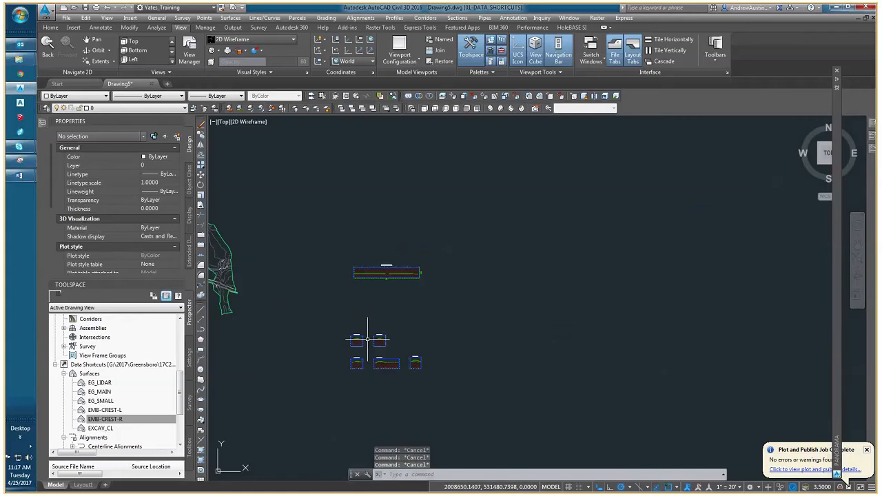
scroll(368, 319, up, 4)
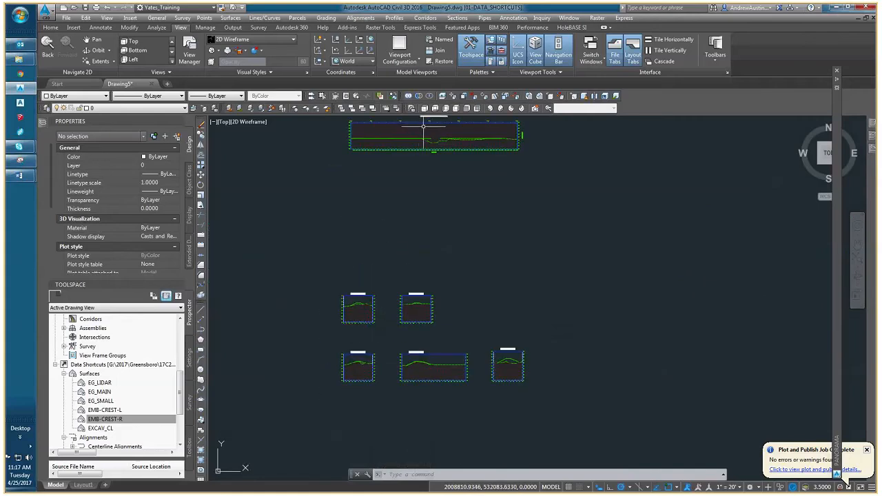
click(375, 303)
right_click(351, 316)
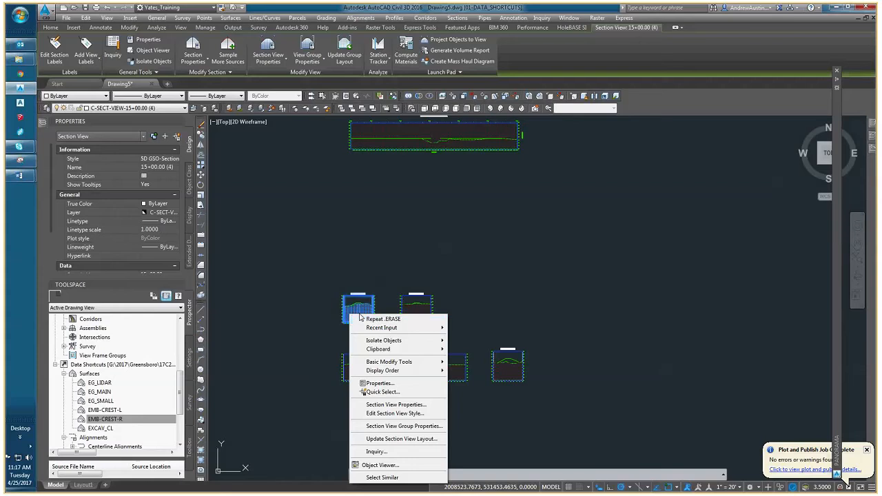
click(393, 414)
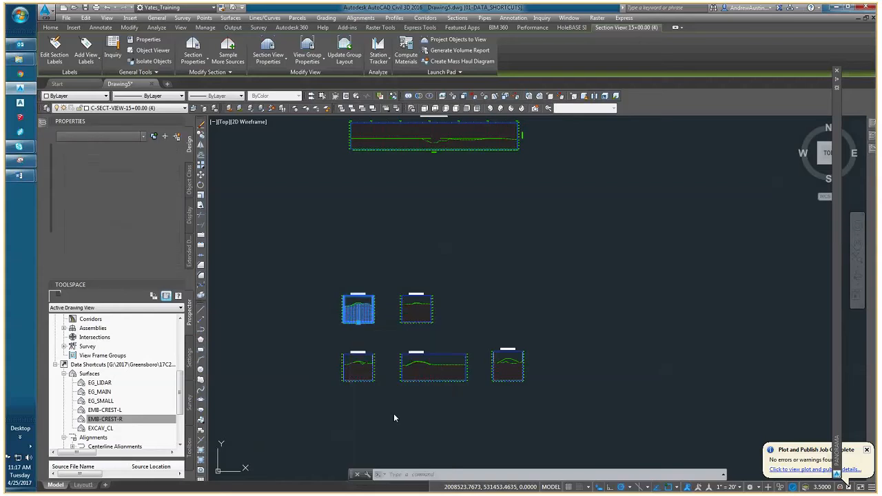
click(279, 184)
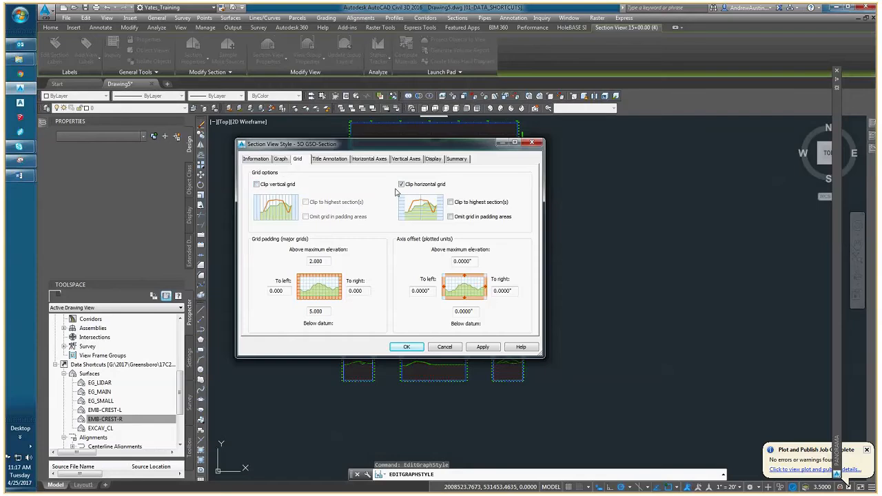
click(401, 184)
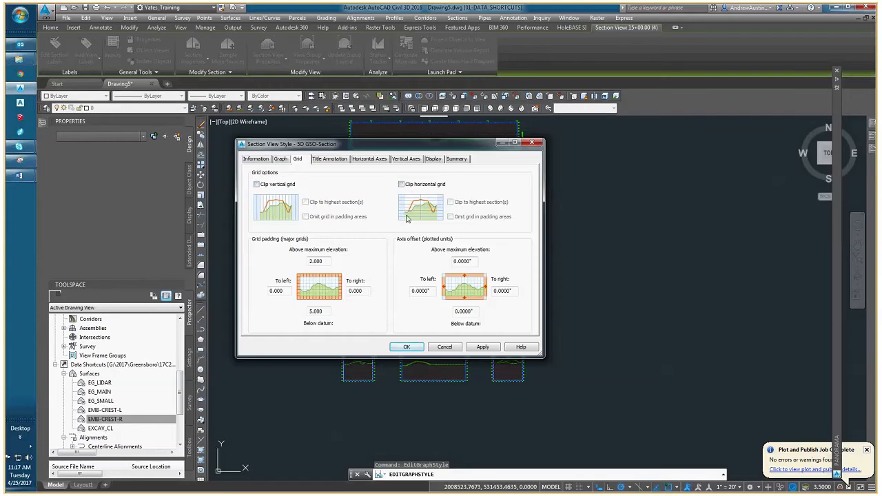
click(408, 346)
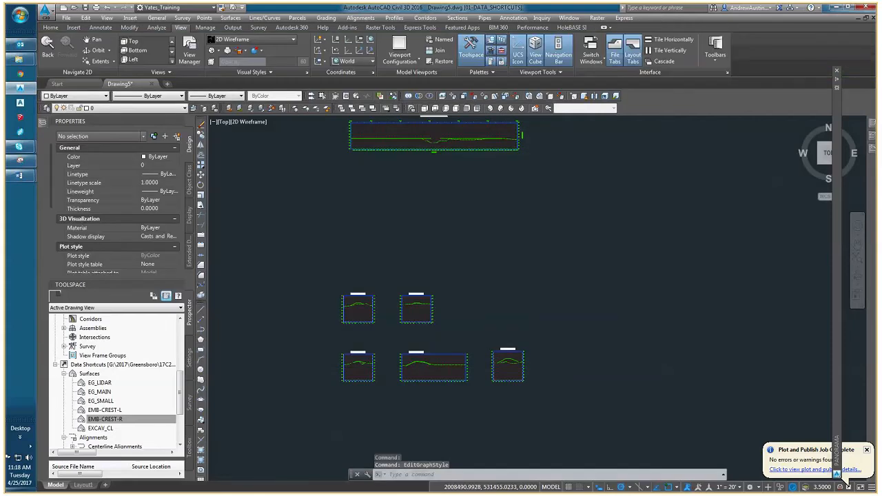
Check the grid in the station 15+00 section view and inspect the EMBANKMENT_CL profile view.
scroll(364, 313, up, 8)
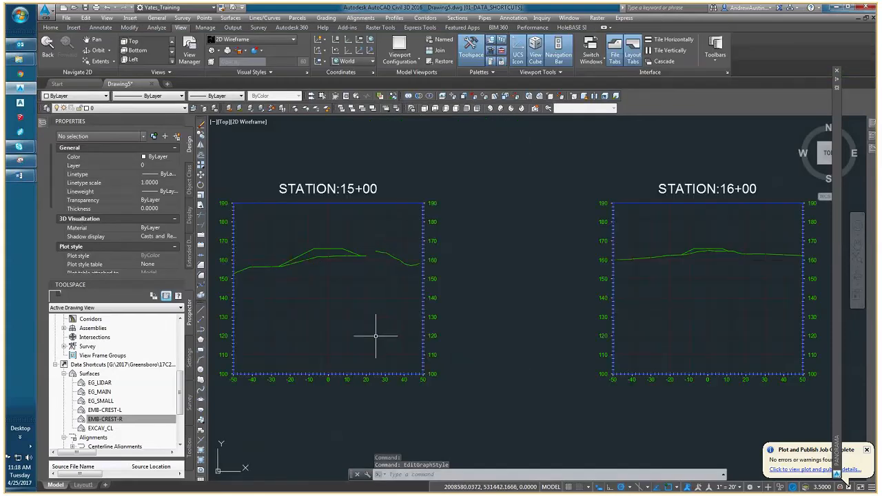
scroll(315, 317, down, 10)
middle_drag(323, 261, 323, 306)
scroll(327, 244, up, 4)
middle_drag(326, 244, 345, 247)
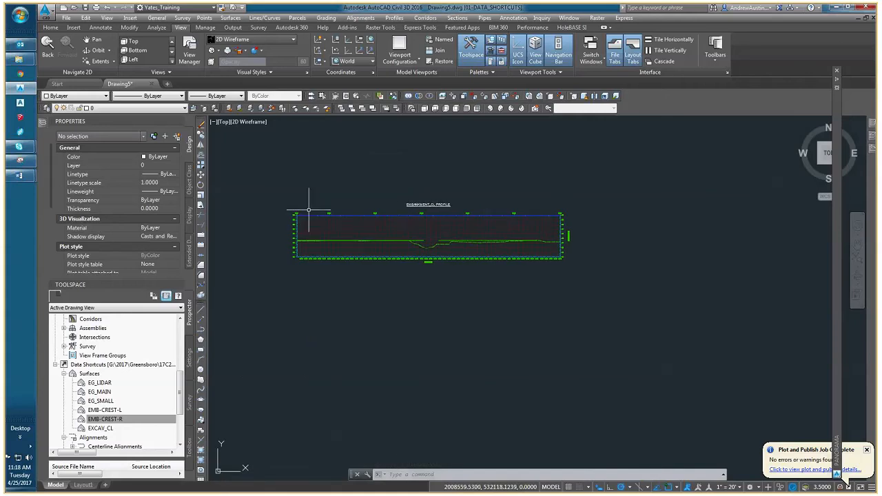
scroll(308, 209, up, 2)
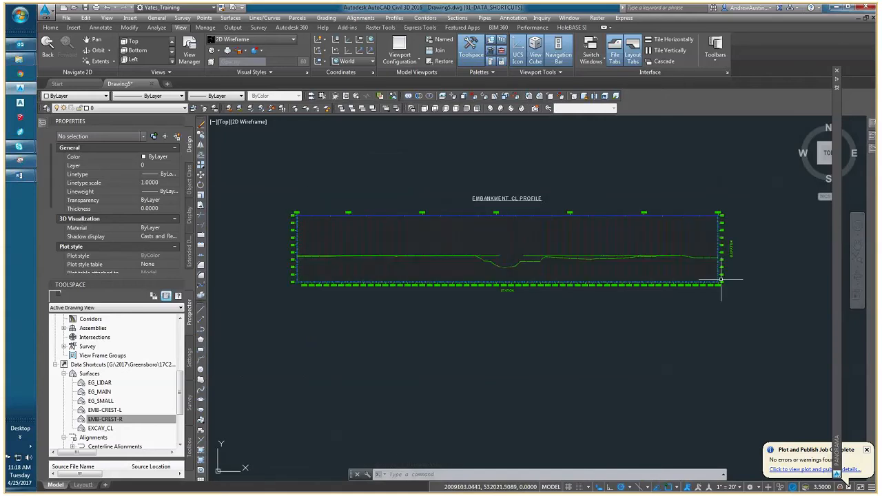
scroll(312, 221, up, 6)
scroll(297, 213, down, 6)
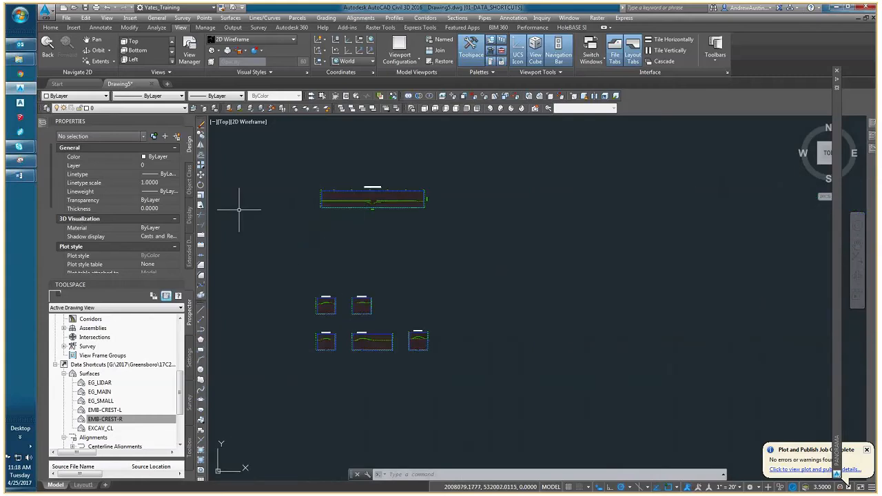
Review the grid and surface lines across the section views from station 12+00 to 16+00.
scroll(326, 307, up, 5)
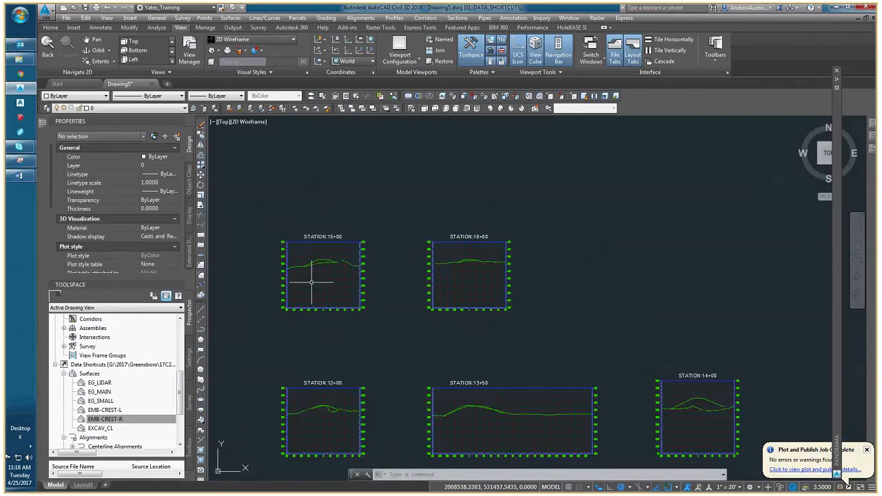
scroll(318, 273, up, 2)
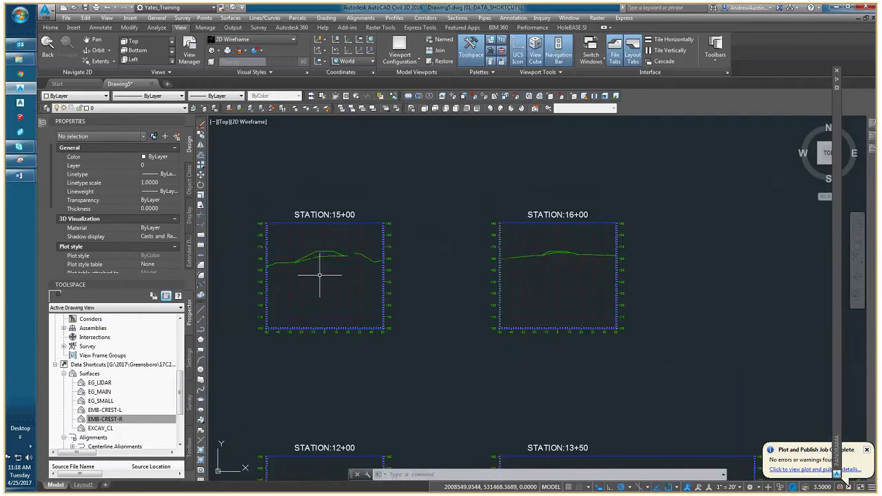
scroll(319, 274, down, 2)
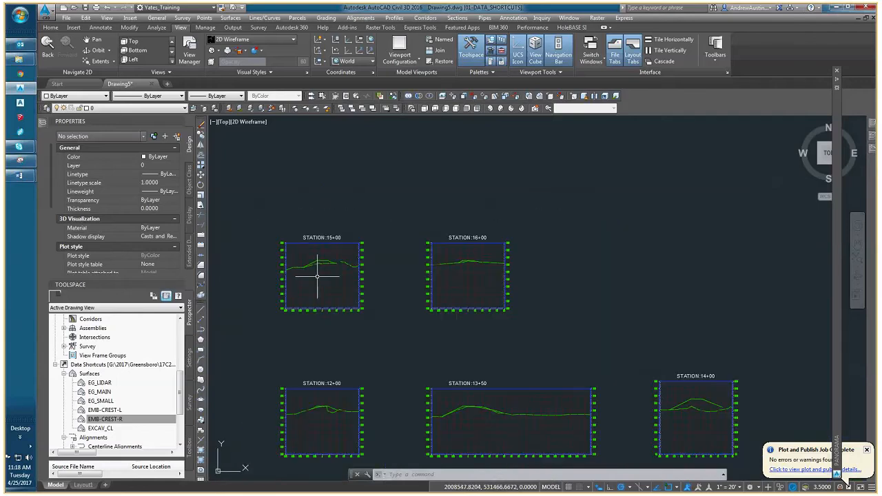
scroll(338, 279, down, 1)
scroll(353, 285, up, 1)
scroll(354, 283, down, 3)
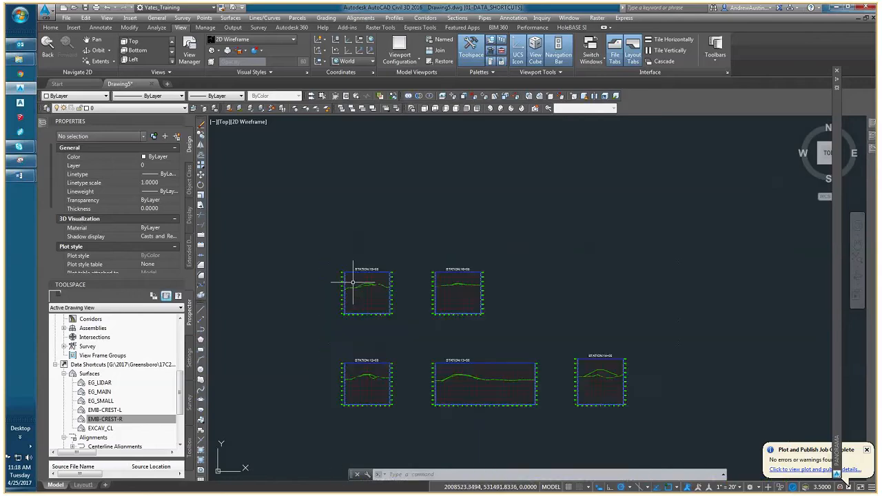
scroll(344, 281, up, 3)
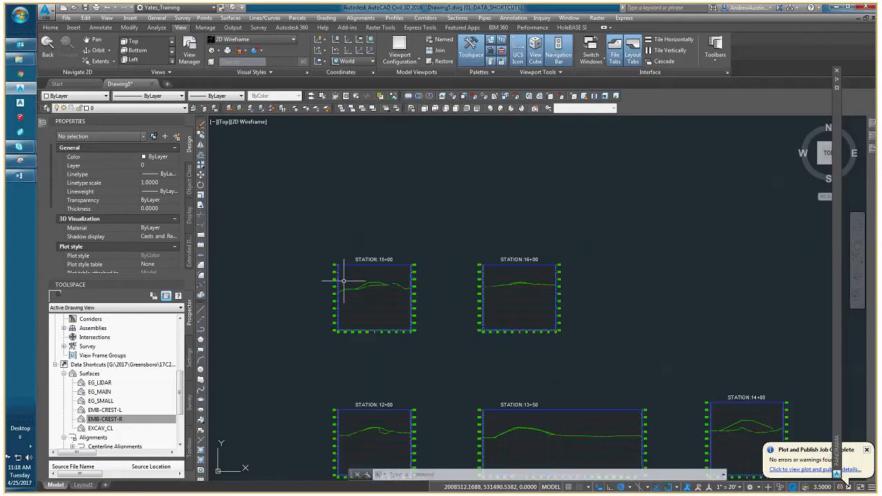
Select the 13+00 sample line in plan and inspect how far it extends beyond the embankment over the existing ground.
scroll(343, 281, down, 3)
middle_drag(347, 282, 578, 354)
middle_drag(398, 271, 554, 334)
scroll(291, 232, up, 4)
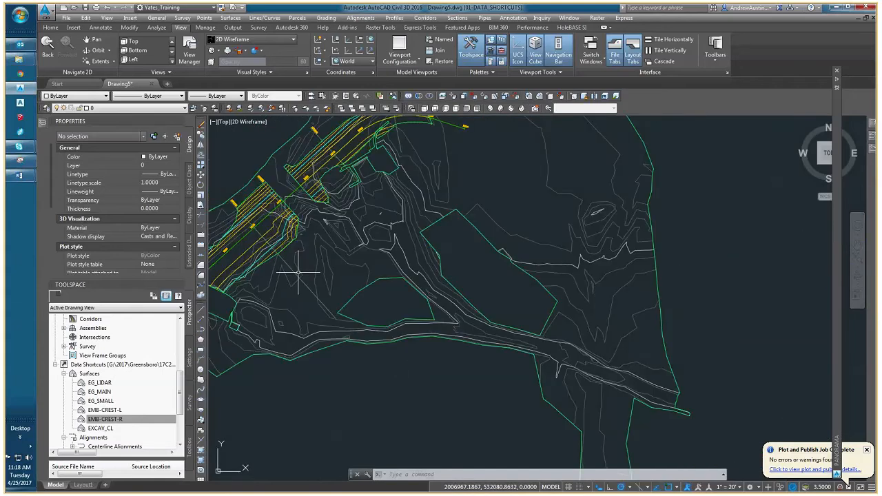
click(301, 274)
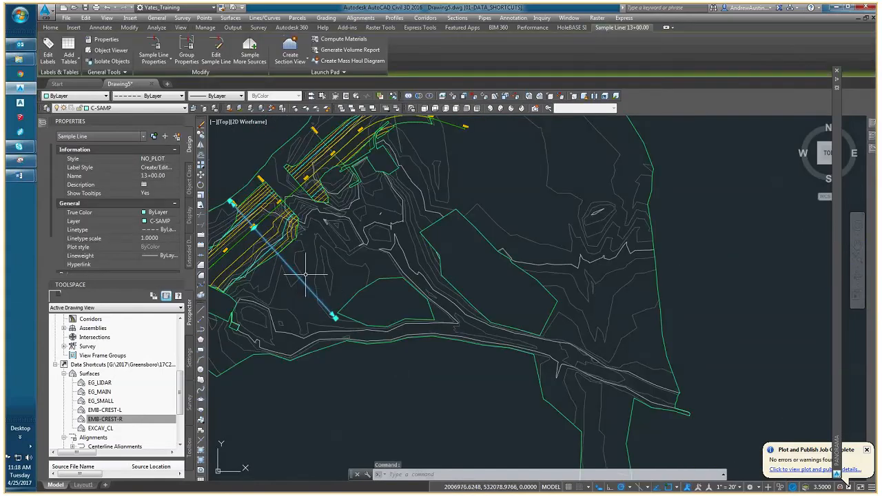
scroll(314, 289, down, 2)
scroll(316, 294, up, 4)
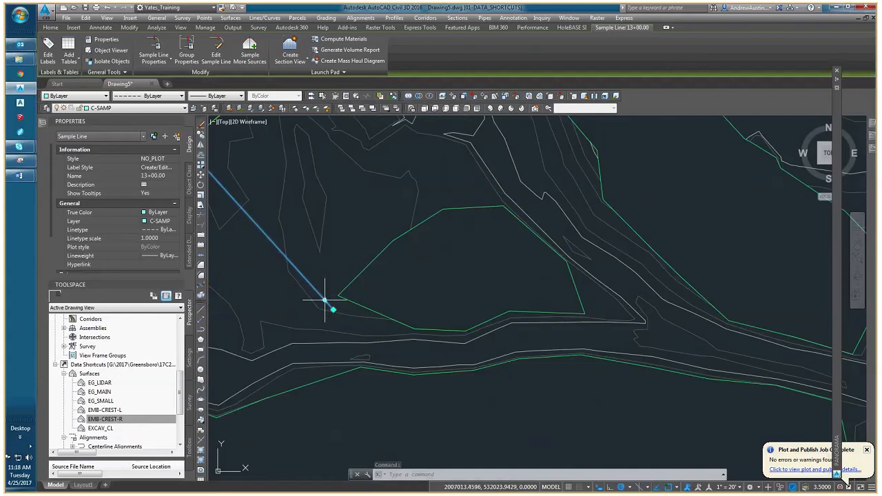
middle_drag(241, 208, 351, 311)
scroll(351, 311, down, 5)
middle_drag(558, 358, 432, 280)
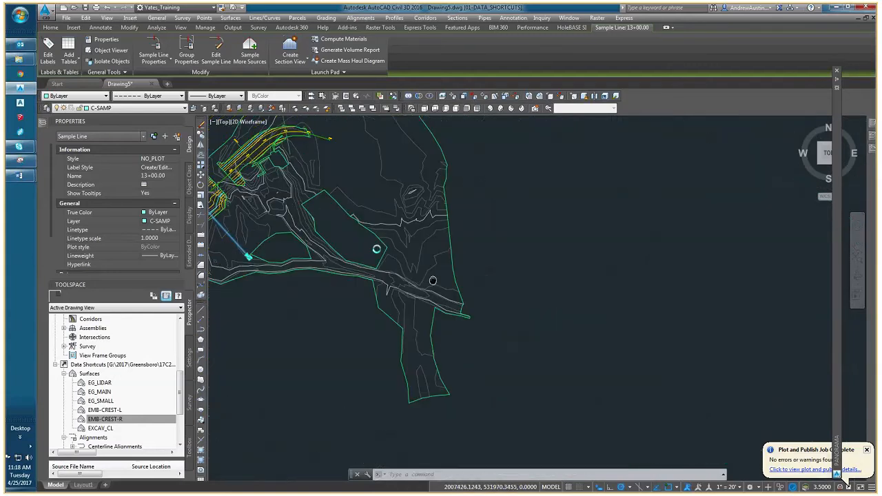
scroll(487, 315, down, 5)
scroll(583, 341, up, 5)
middle_drag(582, 341, 504, 338)
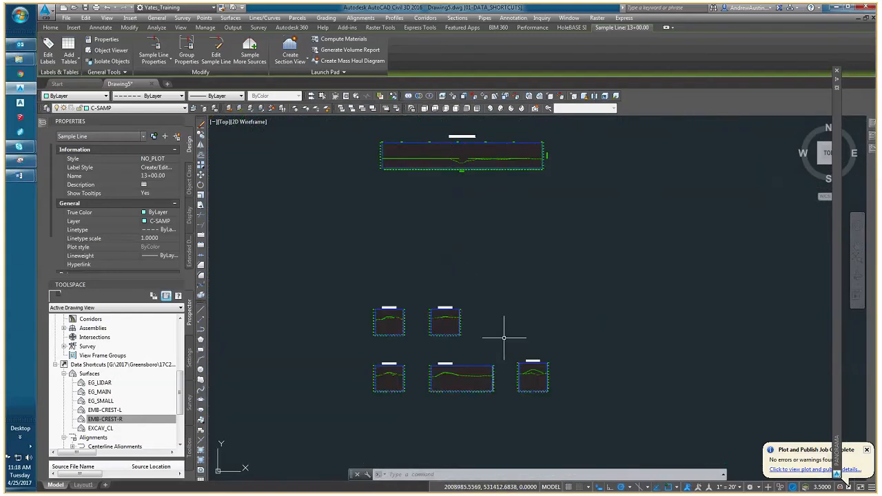
key(Escape)
Give the station 15+00 section view a user-specified elevation range with a minimum of 140'.
scroll(396, 324, up, 4)
scroll(400, 325, up, 4)
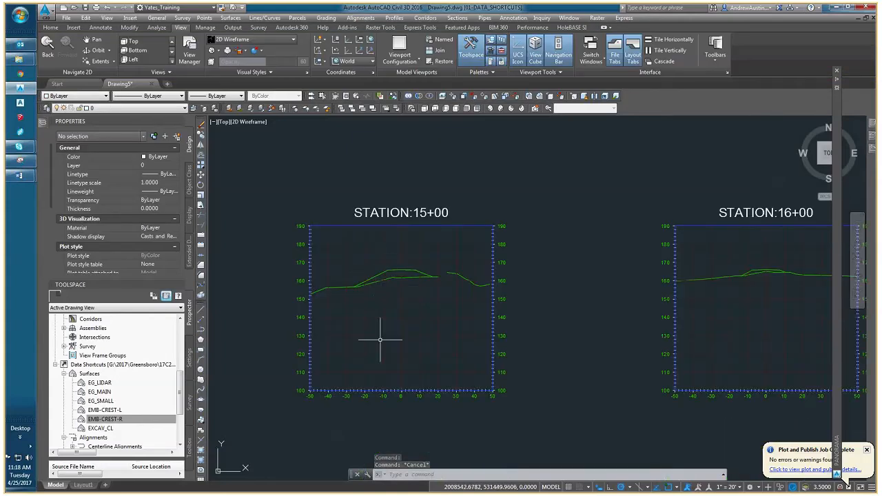
scroll(328, 314, up, 2)
middle_drag(328, 314, 311, 333)
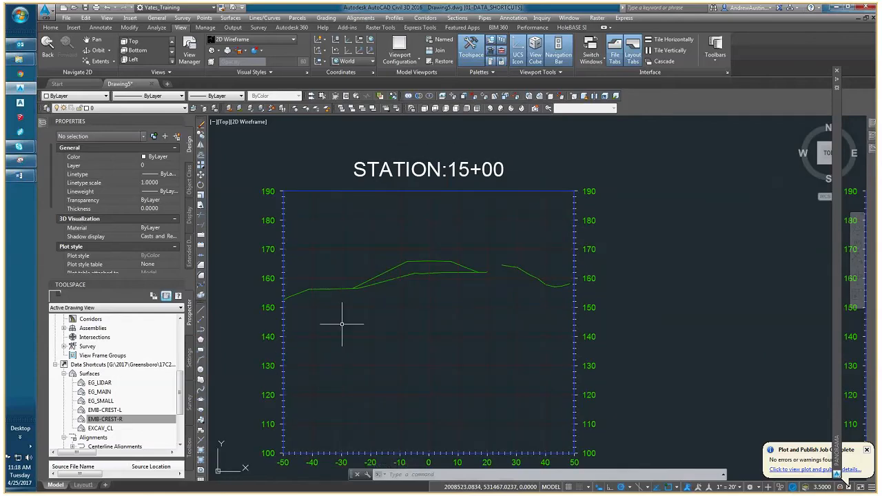
scroll(343, 323, down, 2)
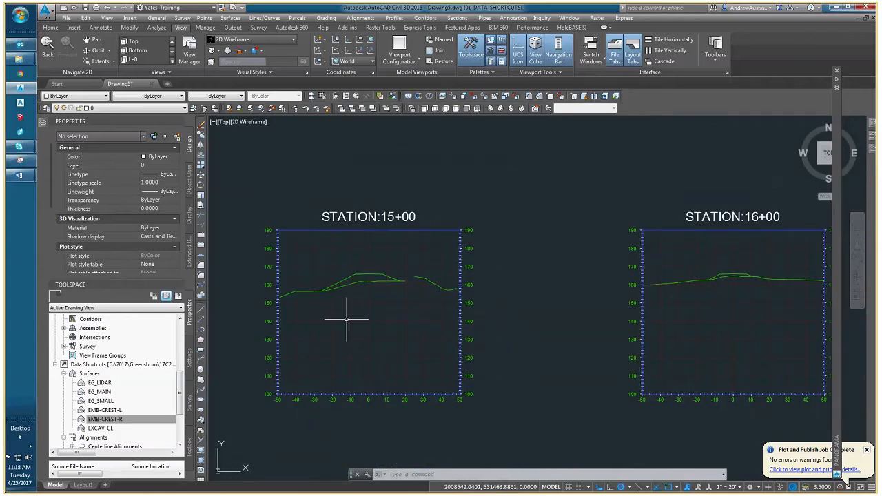
click(346, 319)
click(345, 311)
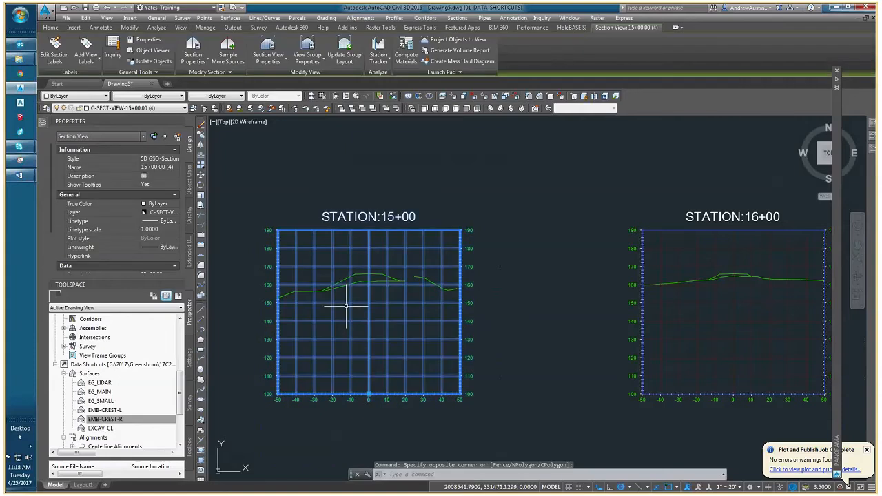
right_click(346, 305)
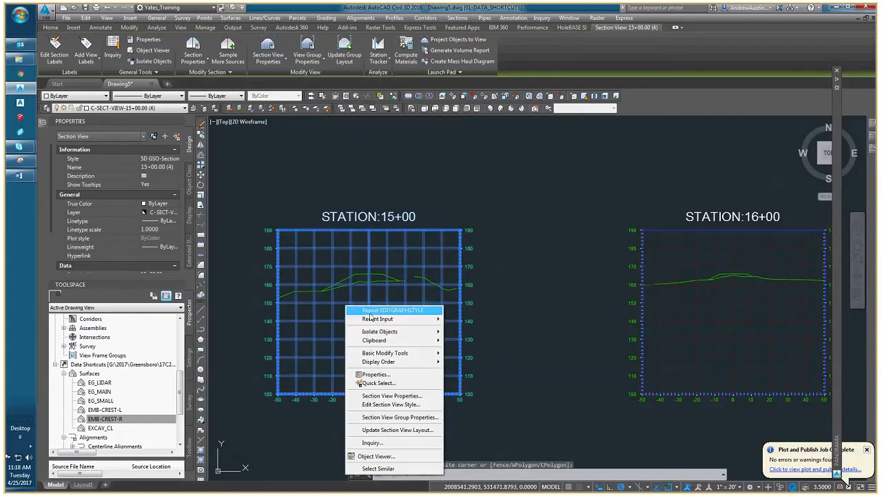
click(392, 397)
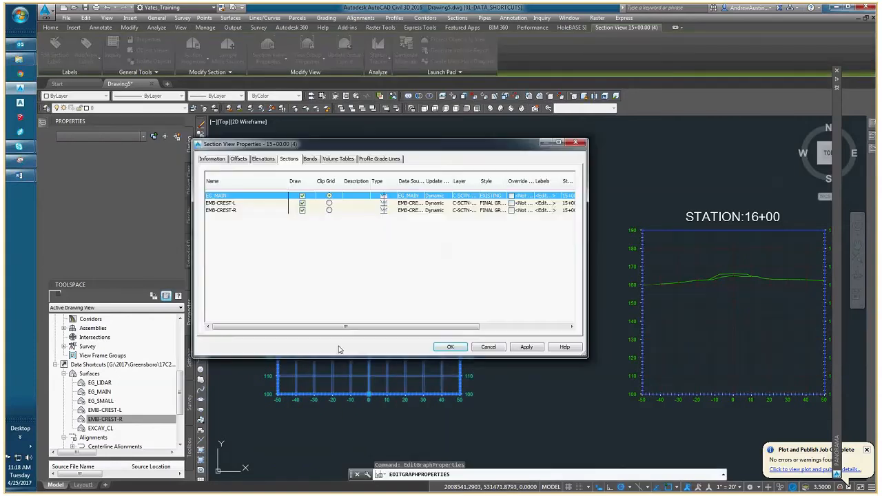
click(263, 158)
drag(319, 142, 321, 34)
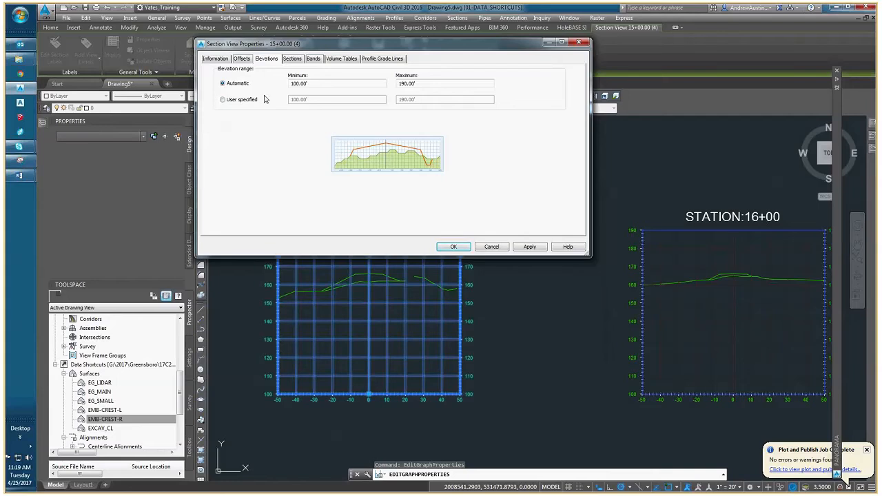
click(241, 100)
drag(294, 100, 297, 100)
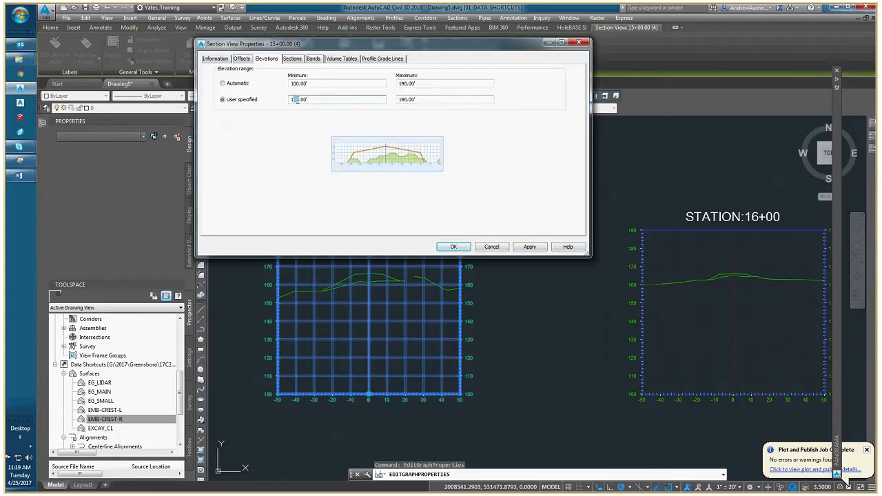
text(4)
click(453, 246)
scroll(329, 318, down, 2)
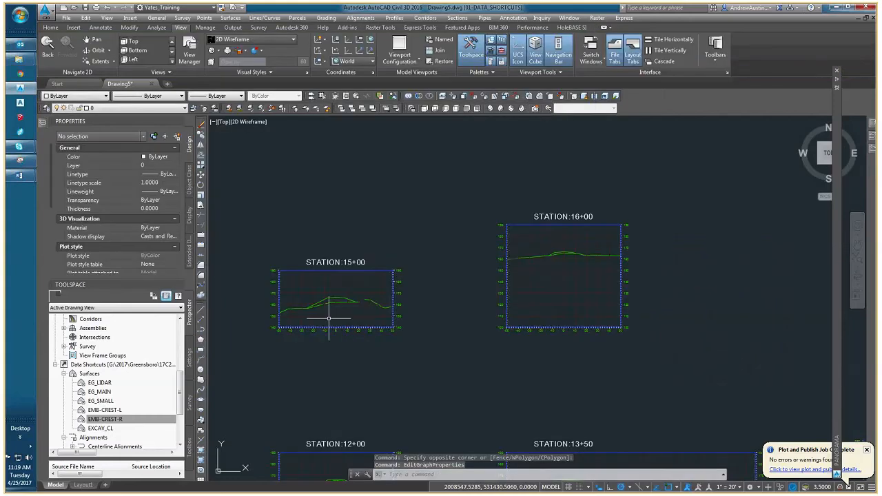
Give the station 16+00 section view a user-specified elevation range with a minimum of 140'.
scroll(329, 319, up, 2)
middle_drag(328, 318, 376, 324)
scroll(439, 315, up, 4)
scroll(438, 316, down, 6)
middle_drag(439, 317, 293, 313)
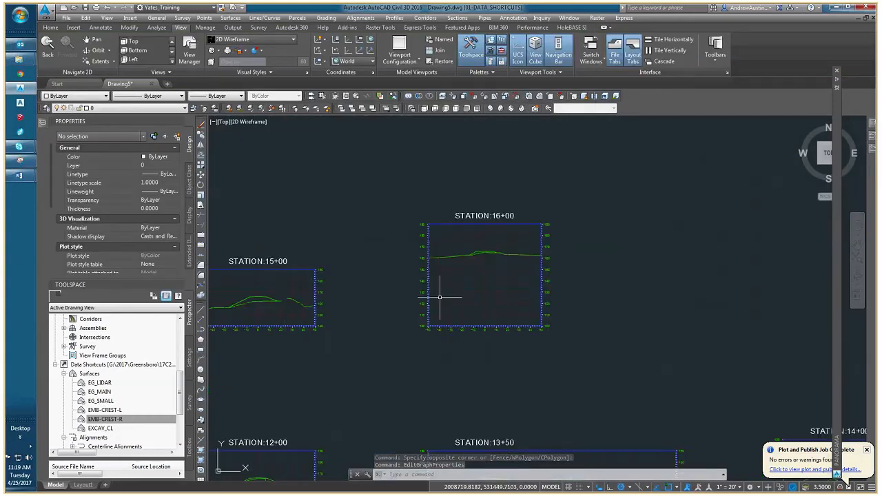
scroll(396, 301, down, 5)
scroll(394, 299, up, 5)
middle_drag(393, 299, 414, 299)
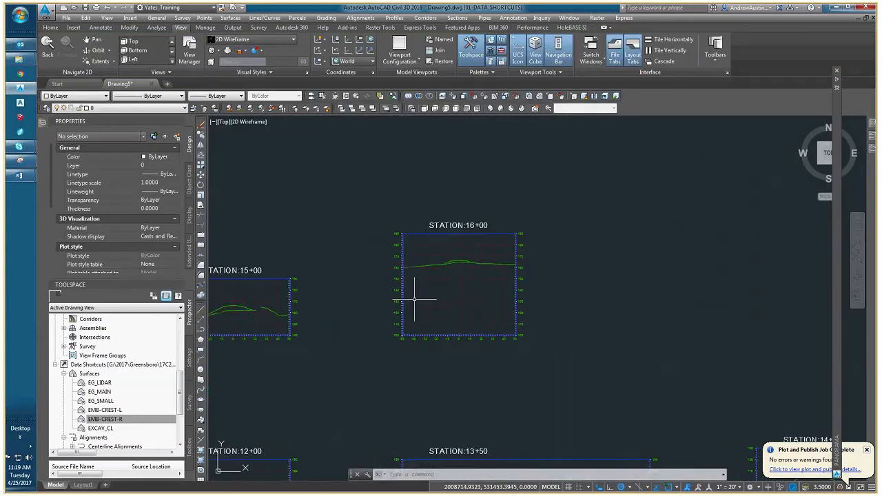
click(414, 299)
scroll(415, 299, up, 4)
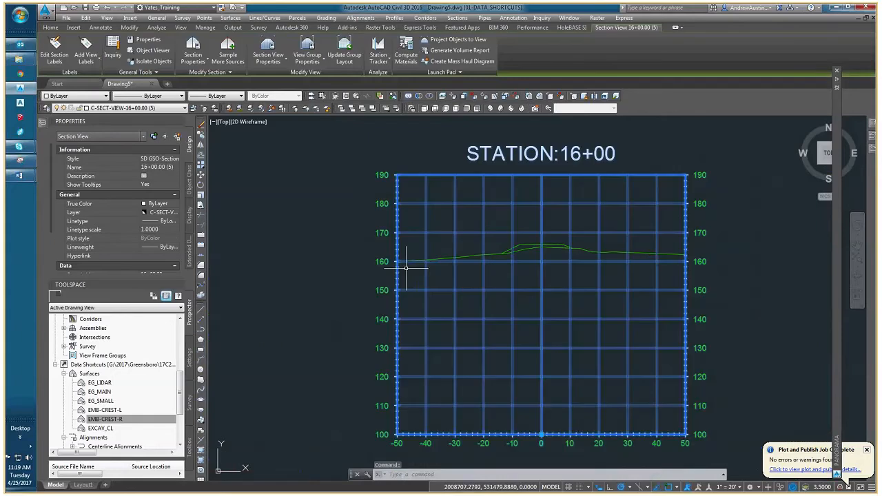
right_click(409, 311)
click(441, 406)
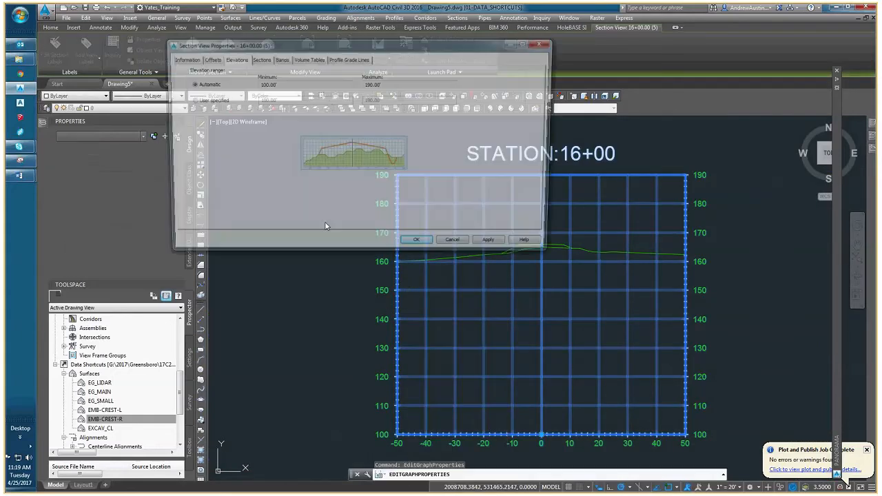
click(205, 99)
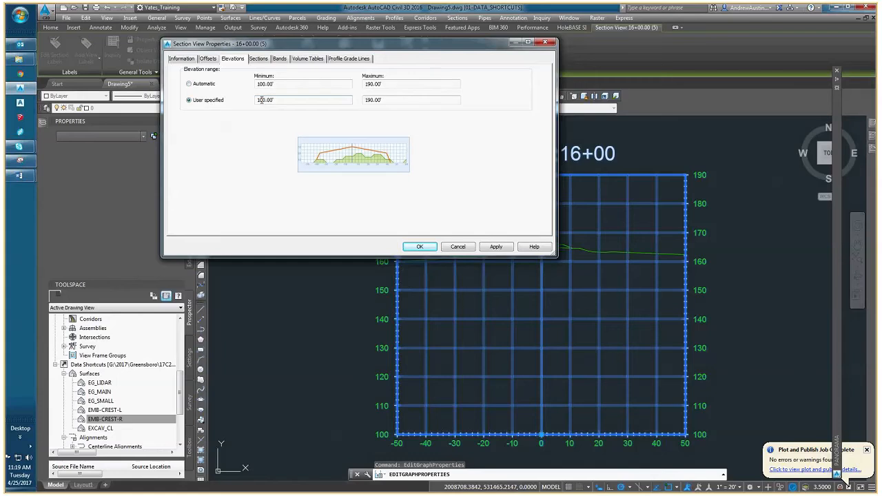
click(261, 99)
key(Delete)
text(4)
click(420, 246)
Give the station 12+00 section view a user-specified elevation range with a minimum of 140'.
scroll(435, 299, down, 5)
scroll(435, 298, up, 6)
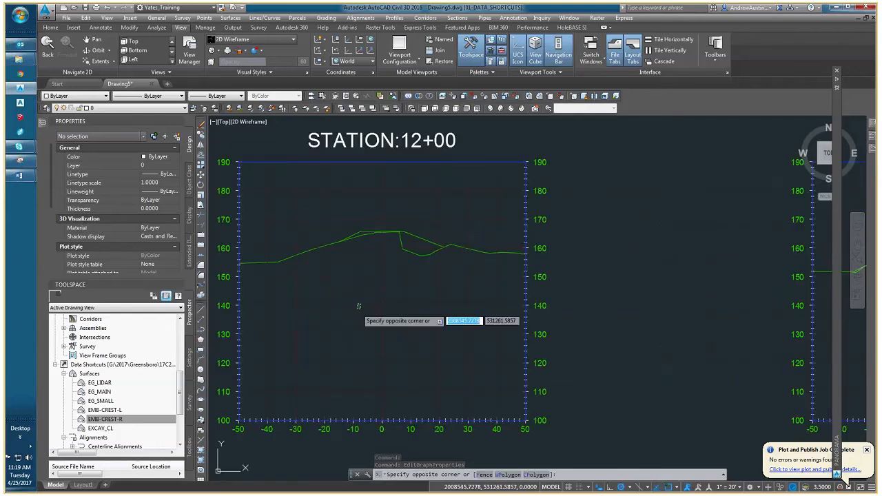
click(367, 306)
right_click(366, 307)
click(420, 405)
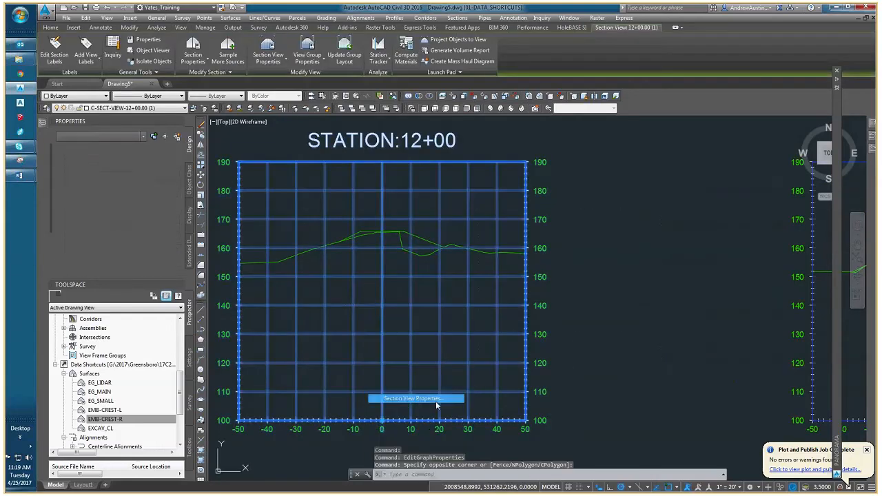
click(174, 100)
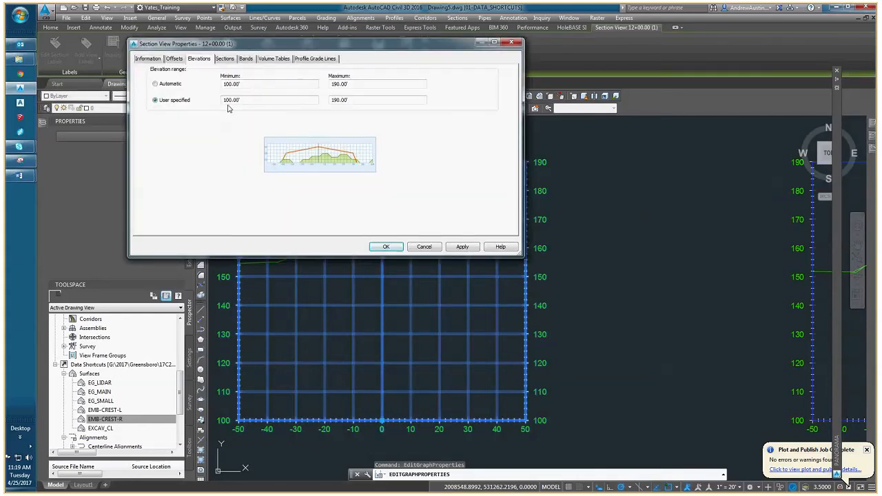
click(226, 100)
key(Return)
Give the station 13+50 section view a user-specified elevation range with a minimum of 140'.
scroll(589, 317, down, 2)
middle_drag(590, 316, 379, 291)
middle_drag(641, 303, 517, 285)
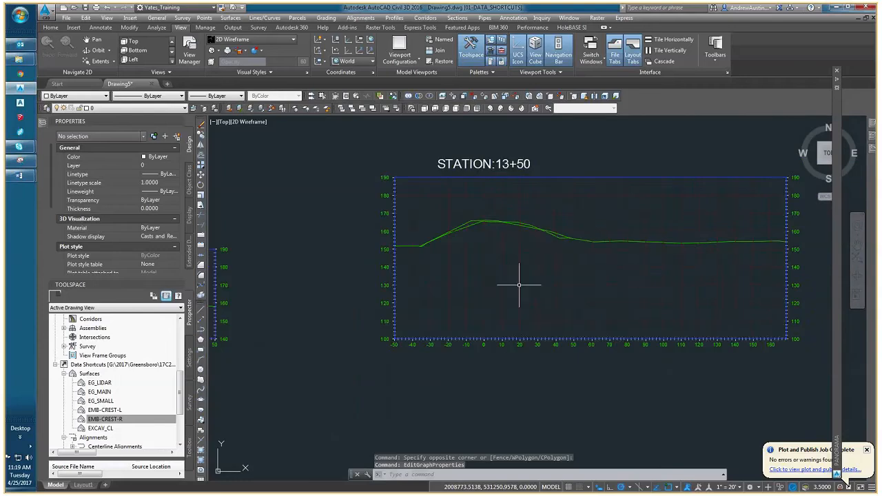
click(517, 285)
right_click(509, 276)
click(551, 372)
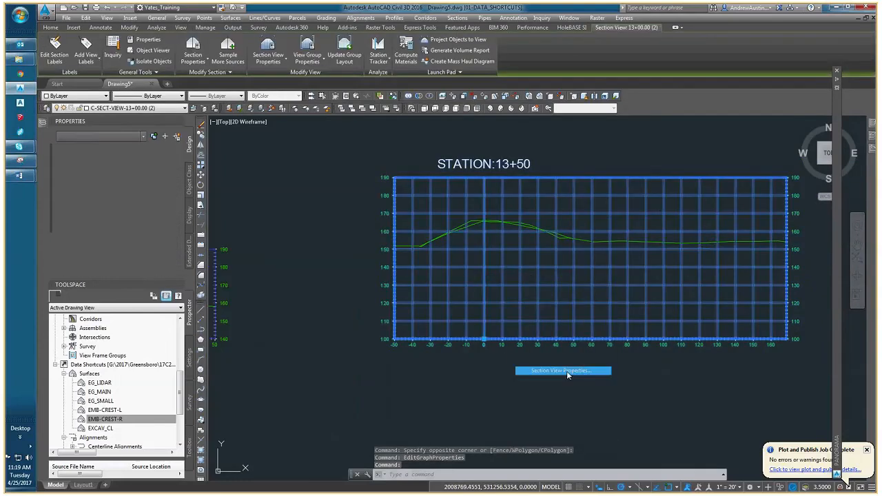
click(142, 100)
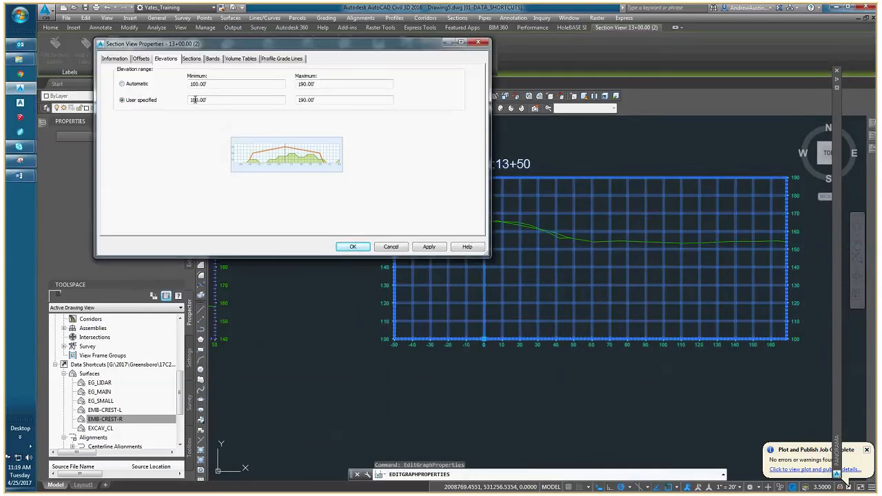
text(4)
click(354, 246)
Try to raise the minimum of a user-specified elevation range for the station 14+00 section view.
scroll(395, 272, down, 4)
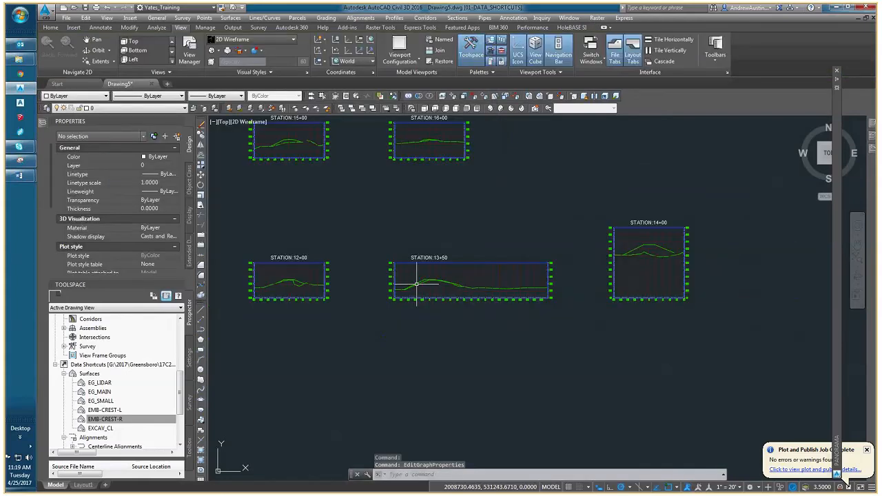
middle_drag(417, 283, 171, 266)
click(395, 261)
right_click(395, 262)
click(441, 352)
click(161, 101)
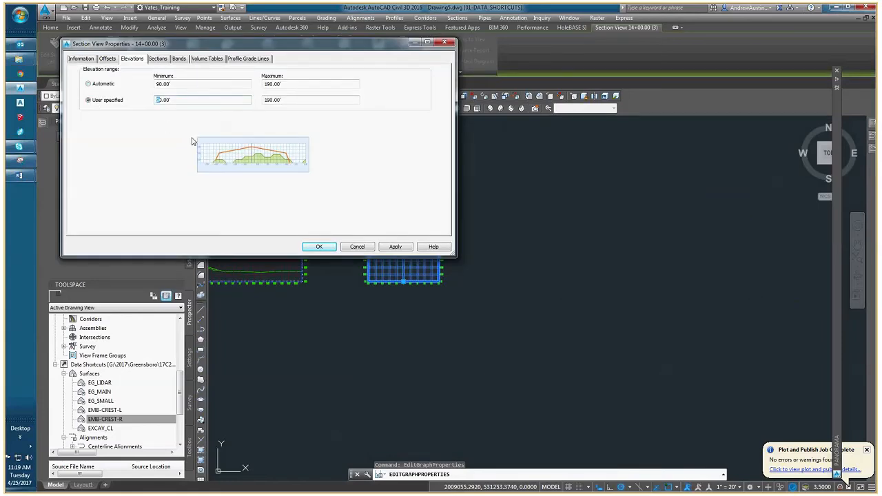
key(Return)
scroll(375, 296, up, 6)
scroll(372, 297, down, 3)
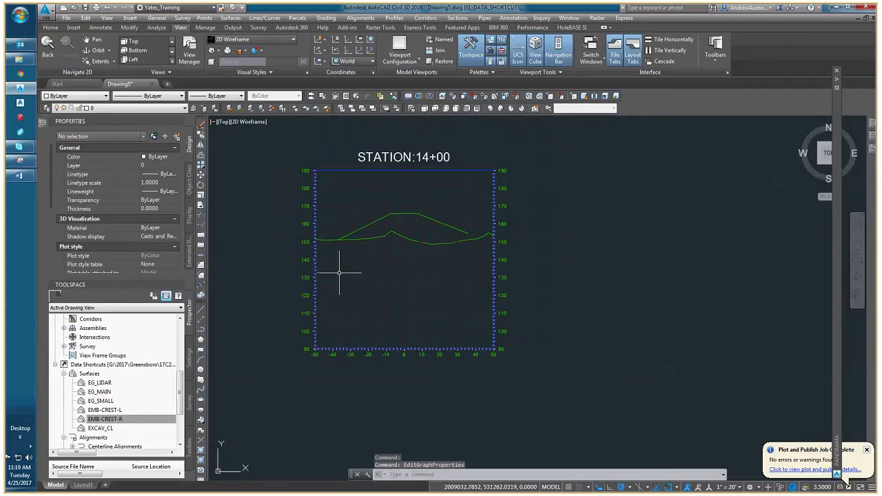
Give the station 14+00 section view a user-specified elevation range with a minimum of 130'.
scroll(327, 255, up, 3)
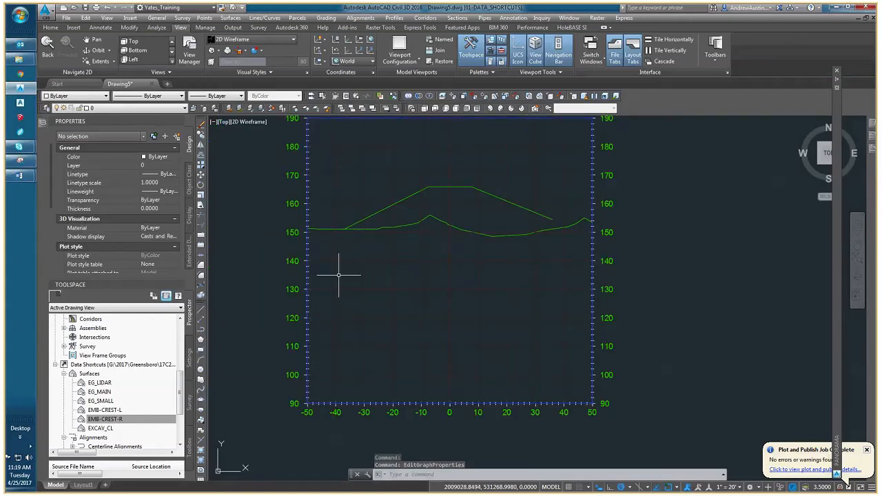
click(338, 274)
right_click(339, 274)
click(370, 352)
click(57, 100)
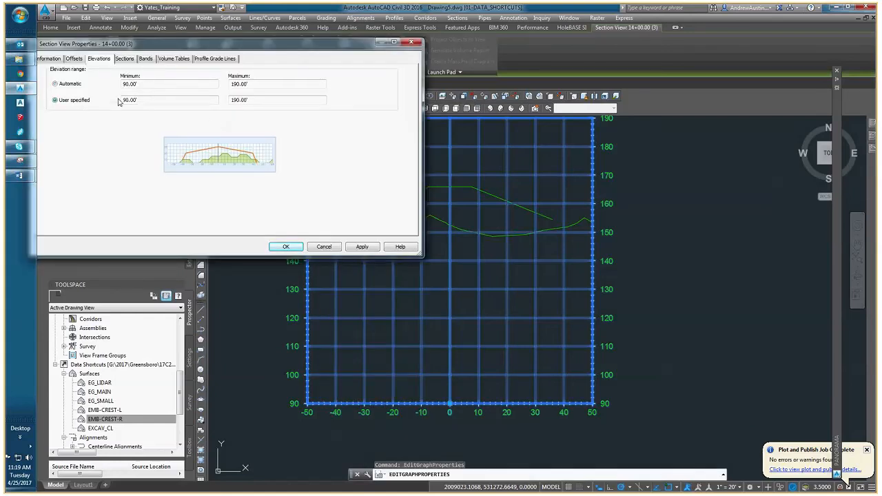
text(13)
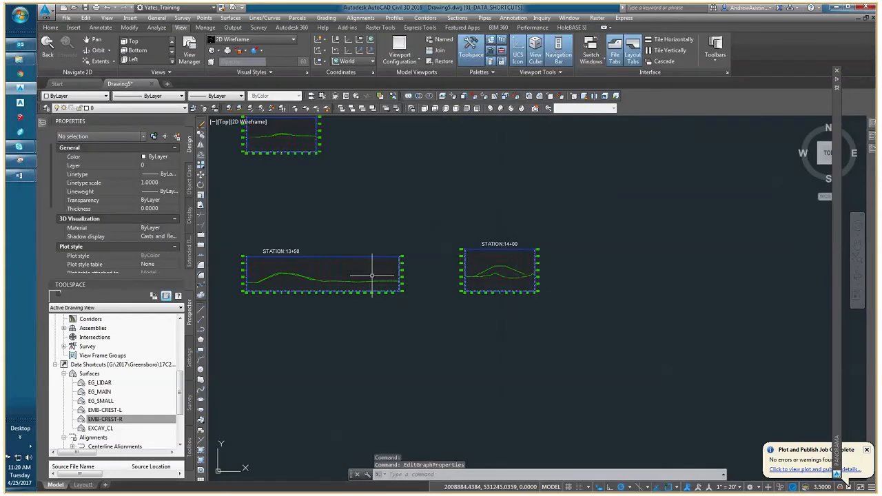
Review the shortened grids and surface lines across the section views from station 12+00 to 16+00.
middle_drag(372, 275, 473, 269)
middle_drag(411, 274, 488, 276)
scroll(470, 276, down, 4)
scroll(427, 229, up, 4)
middle_drag(378, 191, 393, 205)
scroll(393, 205, up, 4)
scroll(394, 196, down, 4)
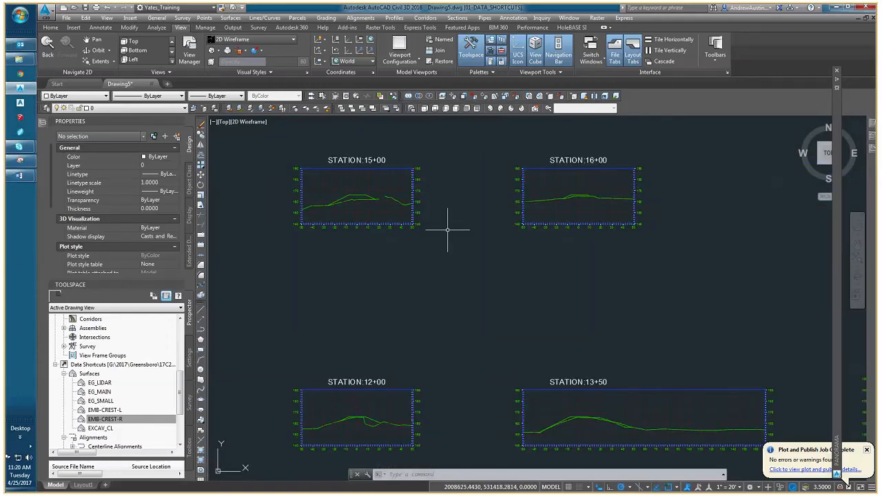
middle_drag(574, 301, 408, 272)
scroll(370, 264, down, 4)
middle_drag(287, 197, 420, 263)
scroll(420, 262, down, 2)
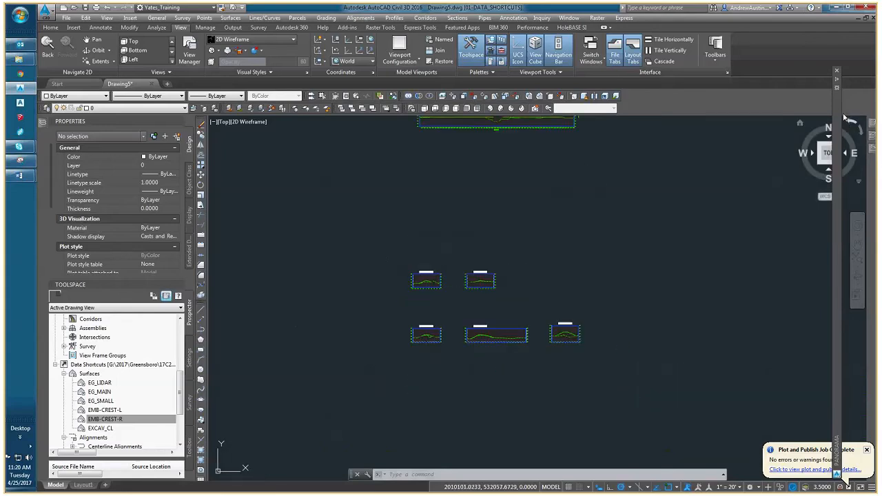
Start attaching a DWG reference and browse to the dam project's DRAWINGS folder under 03-SE Products, 08-CAD.
click(837, 72)
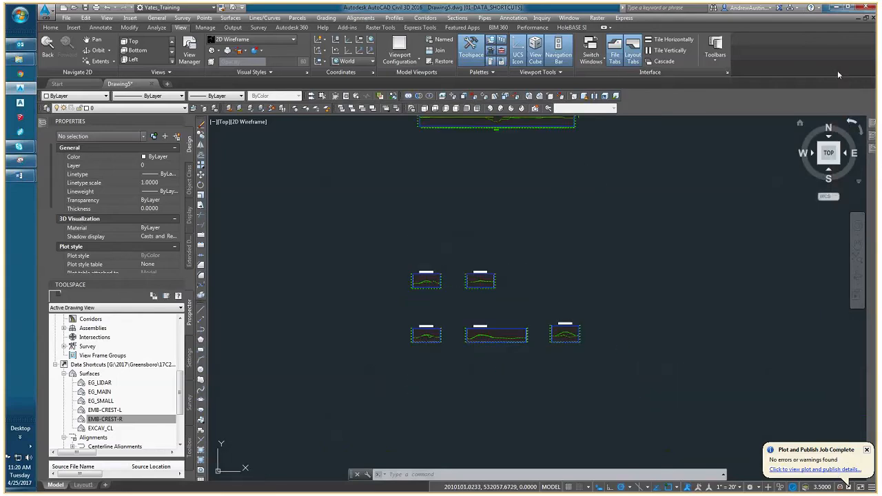
mouse_move(872, 147)
click(563, 129)
click(582, 141)
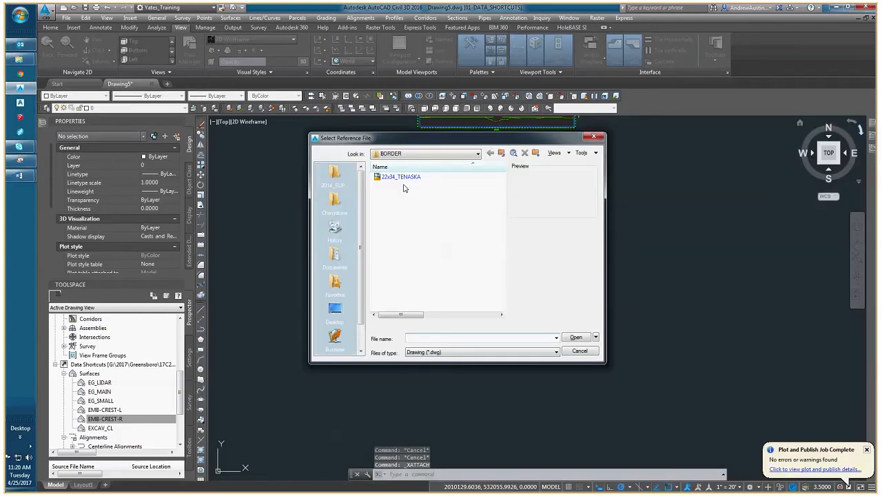
click(424, 154)
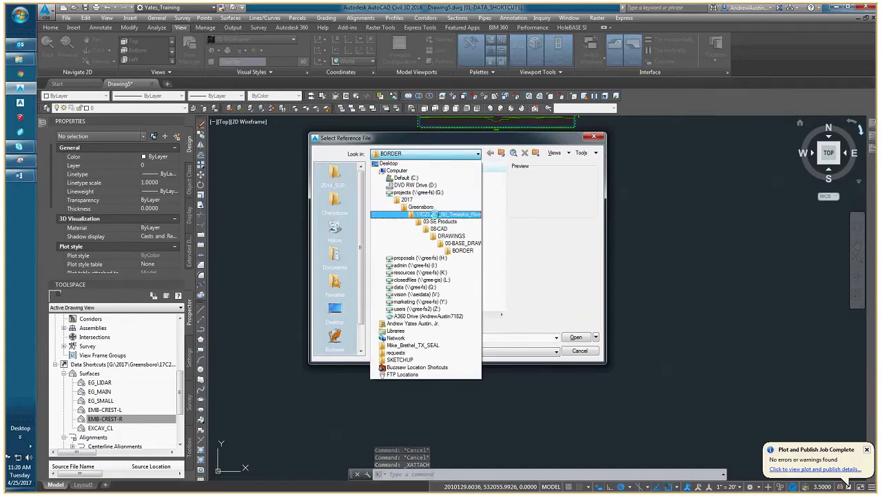
click(431, 208)
double_click(434, 177)
double_click(403, 195)
double_click(403, 237)
double_click(399, 194)
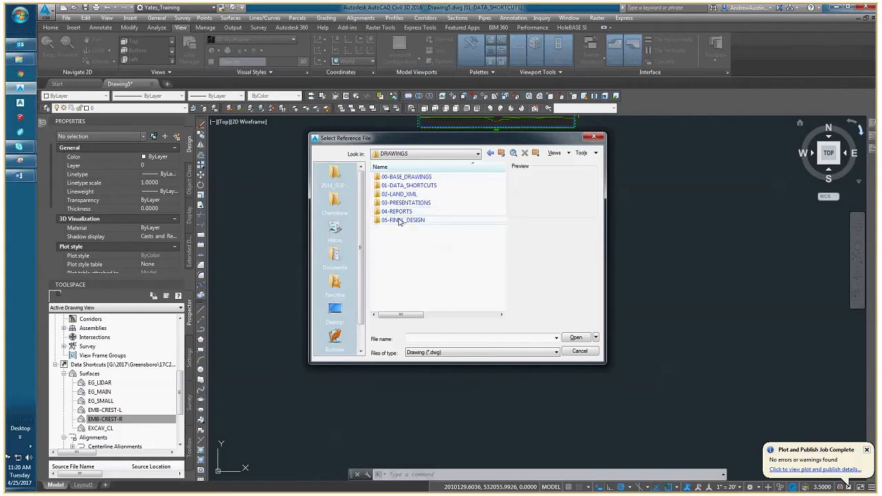
Attach 2DLW-EXISTING from 00-BASE_DRAWINGS\EXISTING as an overlay with full path, scale 1.00 and insertion point 0,0,0.
double_click(407, 176)
double_click(402, 195)
click(401, 176)
click(576, 338)
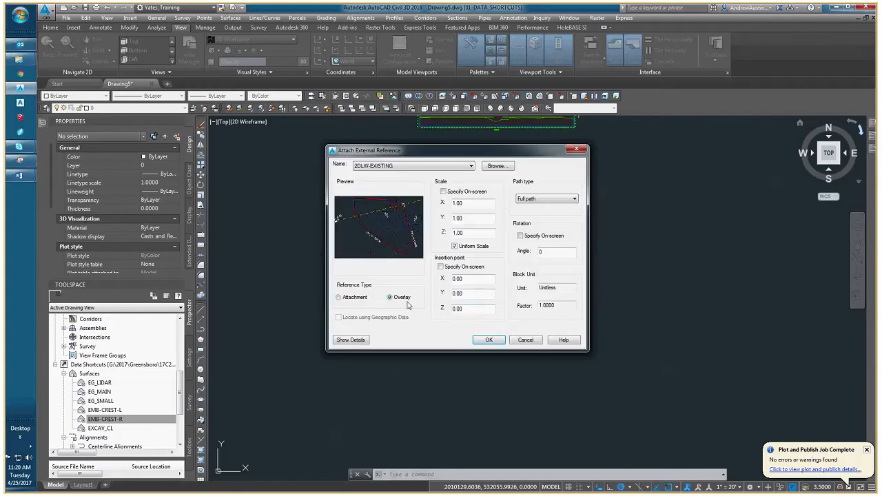
click(481, 339)
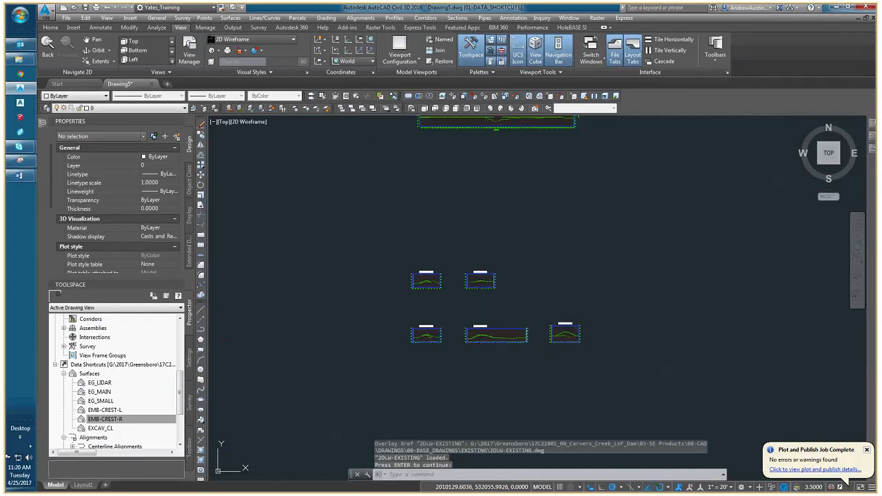
Examine how the overlaid existing-conditions drawing lines up with the embankment surfaces and alignment in model space.
middle_click(385, 307)
middle_click(385, 307)
scroll(384, 307, up, 6)
scroll(383, 293, up, 4)
mouse_move(370, 262)
middle_down()
mouse_move(382, 243)
mouse_move(324, 287)
middle_up()
scroll(402, 213, up, 4)
scroll(402, 214, down, 2)
mouse_move(346, 284)
middle_down()
mouse_move(362, 294)
mouse_move(436, 291)
mouse_move(434, 257)
middle_up()
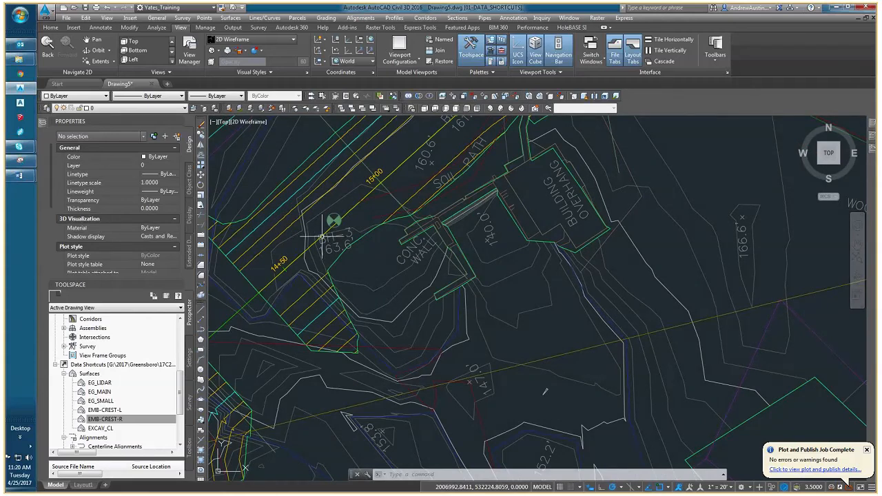
scroll(322, 236, down, 2)
middle_drag(322, 236, 340, 314)
scroll(467, 287, down, 3)
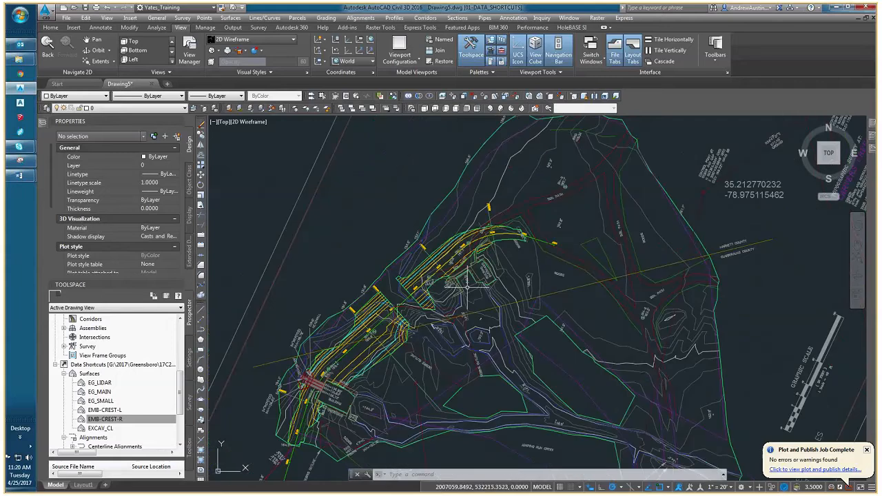
mouse_move(467, 287)
middle_down()
mouse_move(416, 228)
mouse_move(400, 267)
middle_up()
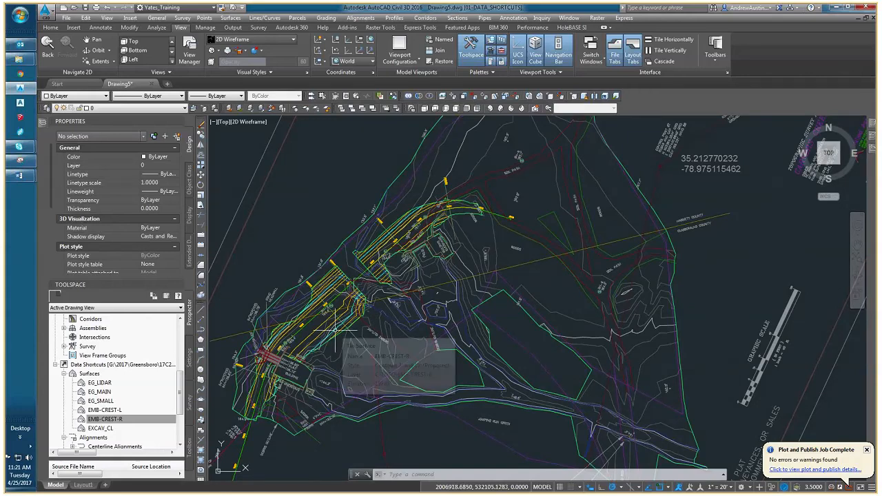
Create a rectangular viewport about 28.5 wide by 18.2 high on Layout1, covering most of the sheet.
click(83, 485)
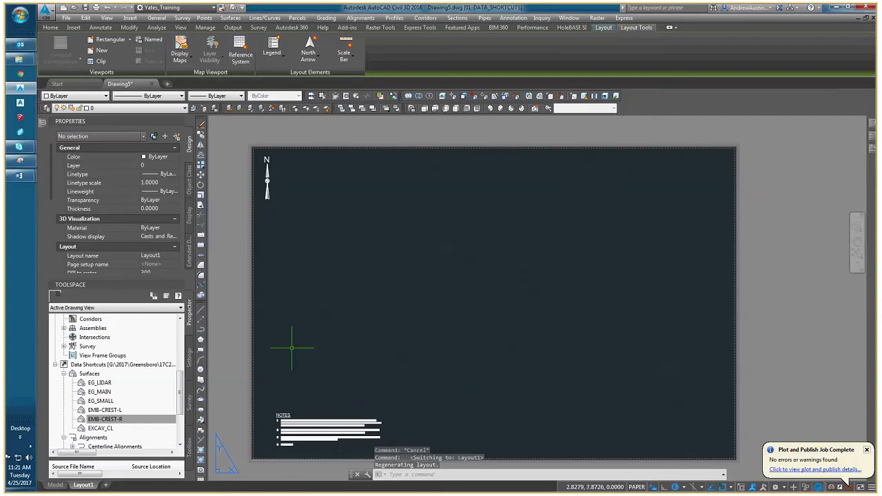
mouse_move(91, 485)
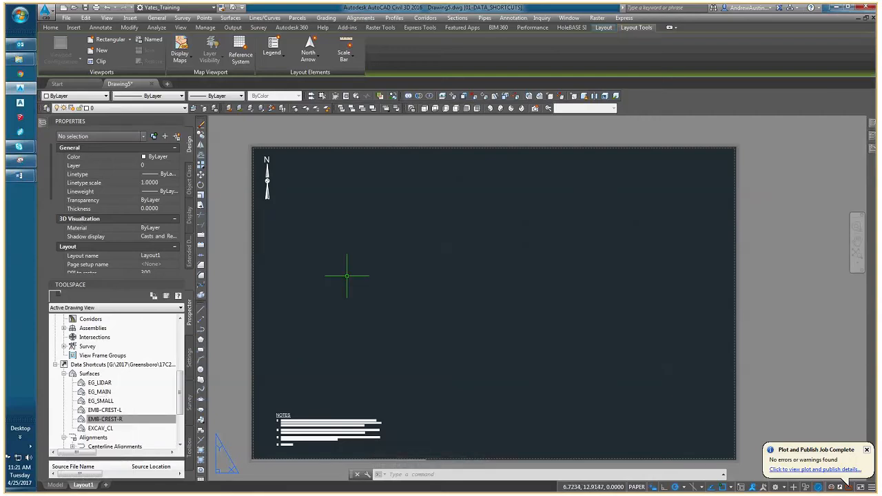
text(MV)
key(Return)
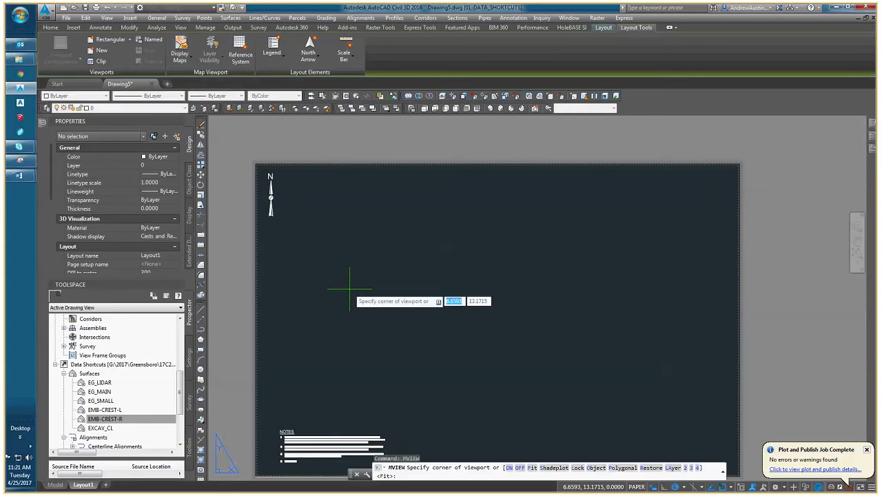
click(295, 191)
middle_drag(701, 454, 464, 347)
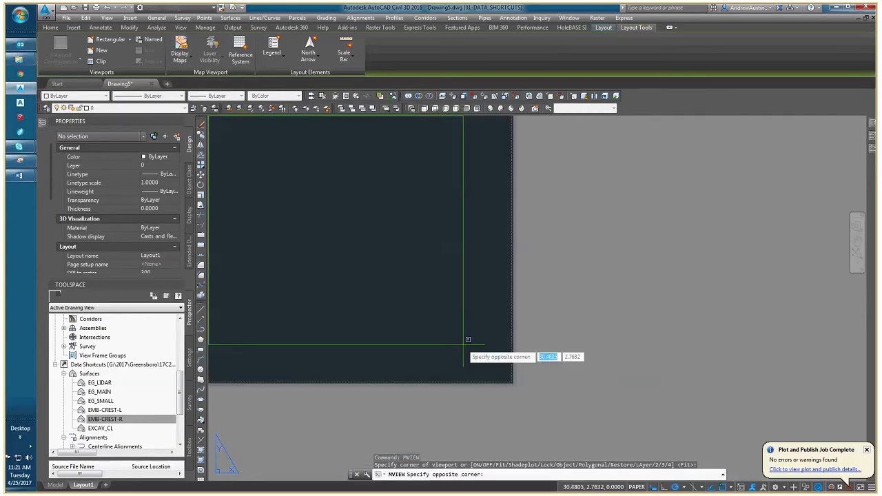
click(464, 346)
Move the new viewport to the Defpoints layer.
scroll(396, 325, down, 2)
click(395, 325)
click(381, 343)
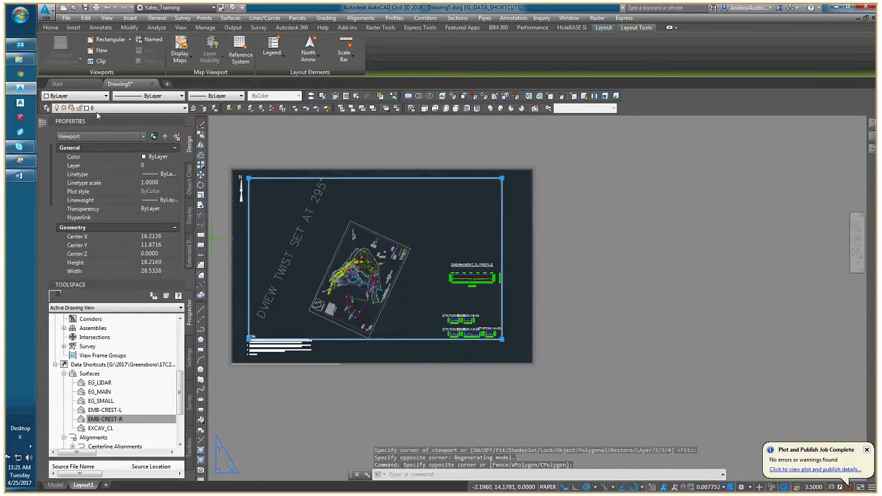
click(97, 109)
key(d)
key(Return)
click(418, 295)
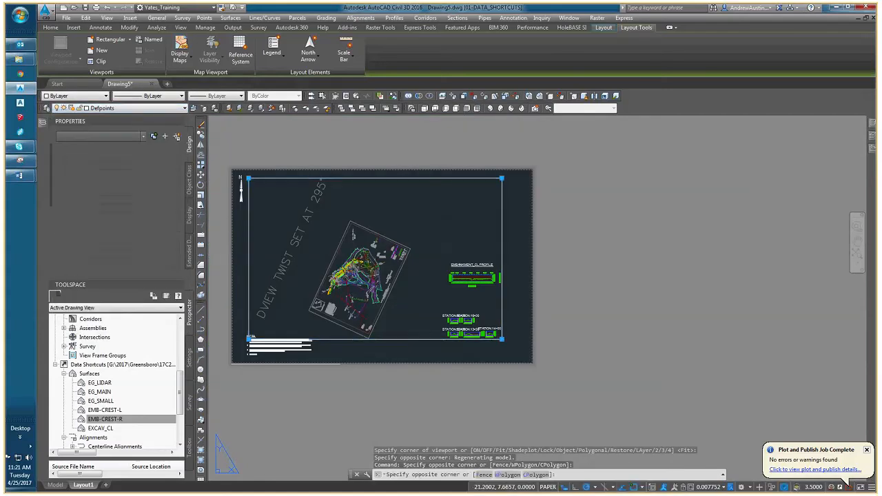
Activate the viewport and set the EMB-CREST-L surface's style to _No Display.
double_click(418, 295)
scroll(339, 261, up, 4)
scroll(363, 285, up, 8)
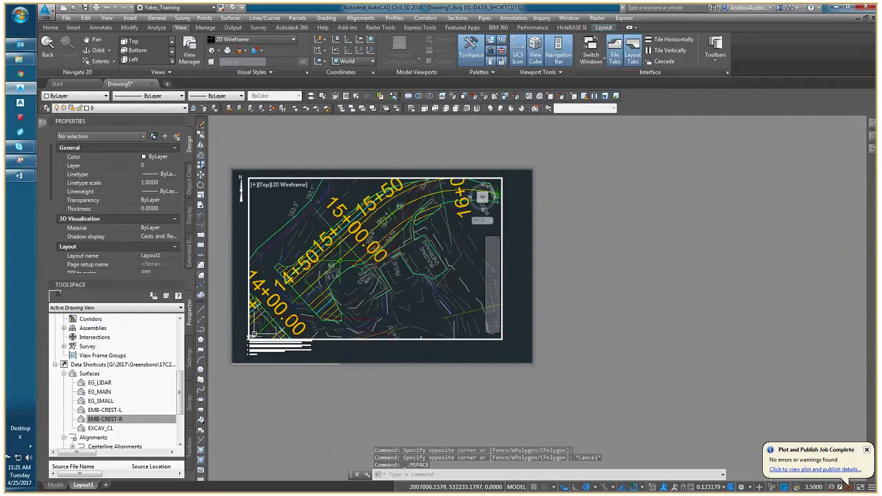
scroll(337, 261, up, 3)
key(Escape)
key(Escape)
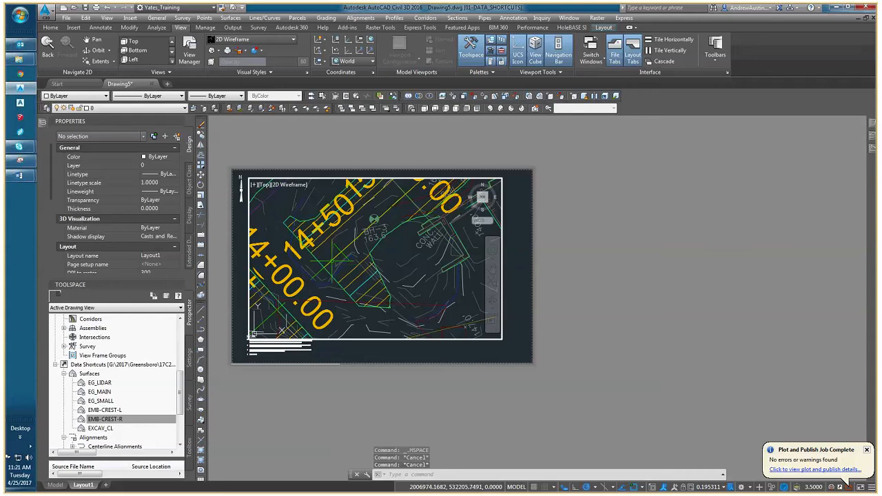
click(332, 261)
click(159, 167)
click(174, 168)
click(171, 176)
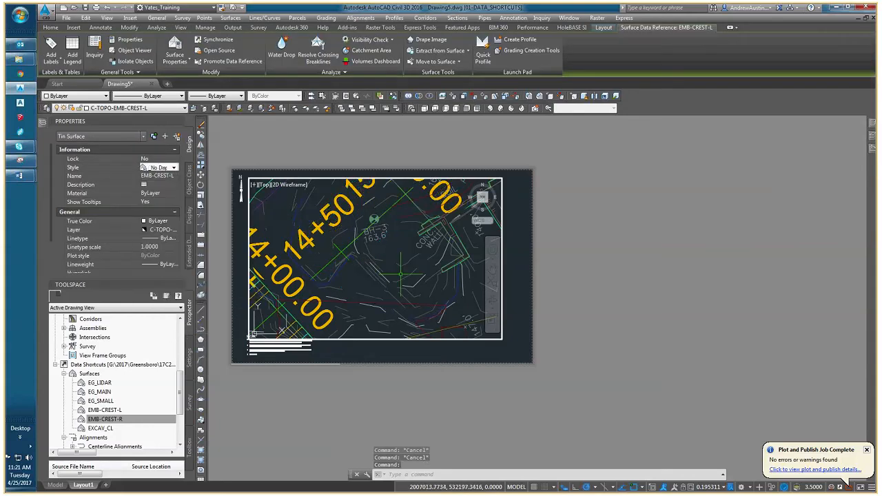
Deselect the surface and regenerate the viewport display.
key(Escape)
text(regen)
key(Return)
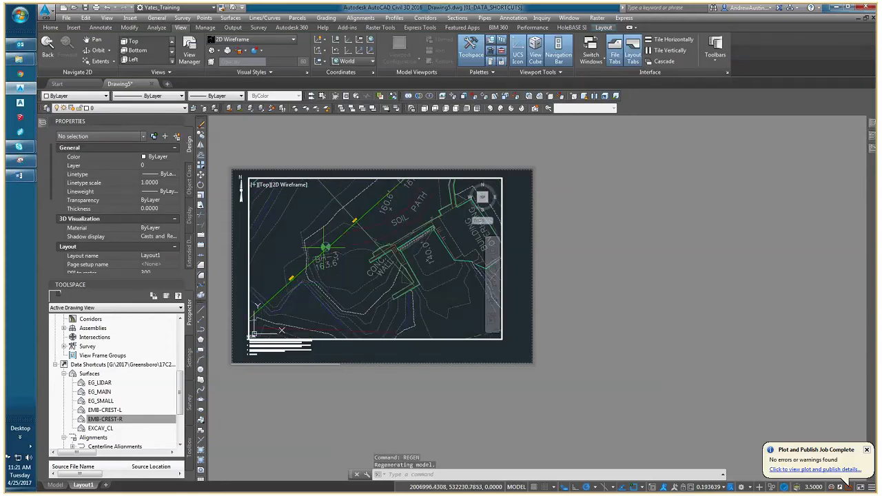
Define a UCS with its origin at station 15+00 and its X axis through station 14+50 on the alignment.
scroll(323, 268, up, 5)
scroll(388, 227, down, 2)
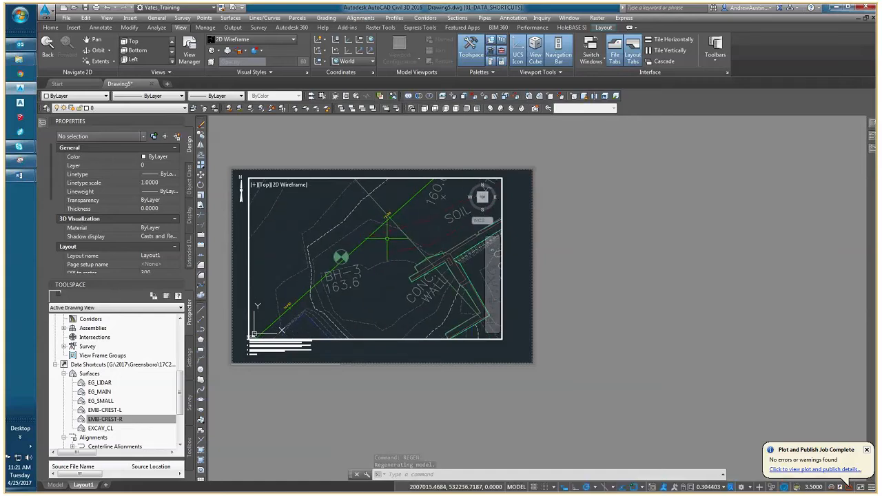
text(ucs)
key(Return)
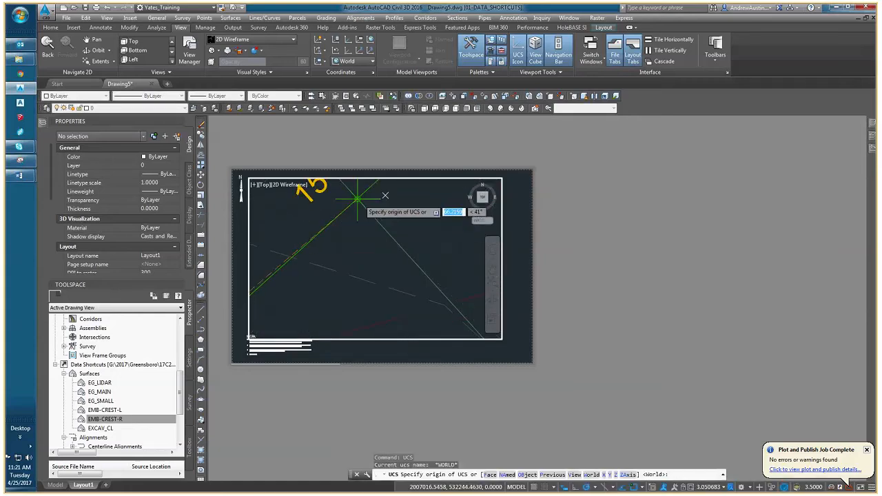
click(354, 193)
middle_drag(414, 217, 497, 155)
middle_drag(331, 275, 469, 131)
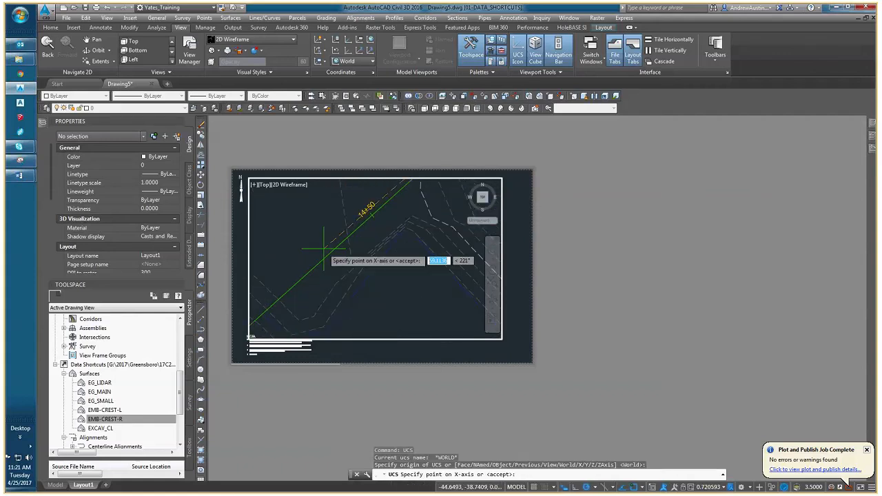
scroll(341, 238, up, 4)
click(357, 227)
scroll(358, 227, down, 4)
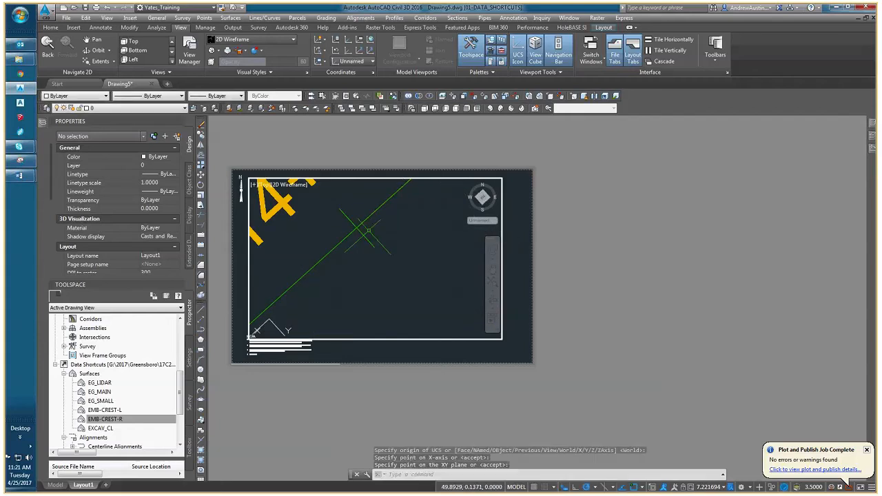
Rotate the viewport to the plan view of the current UCS and frame the embankment in it.
text(PLAN)
key(Return)
key(Return)
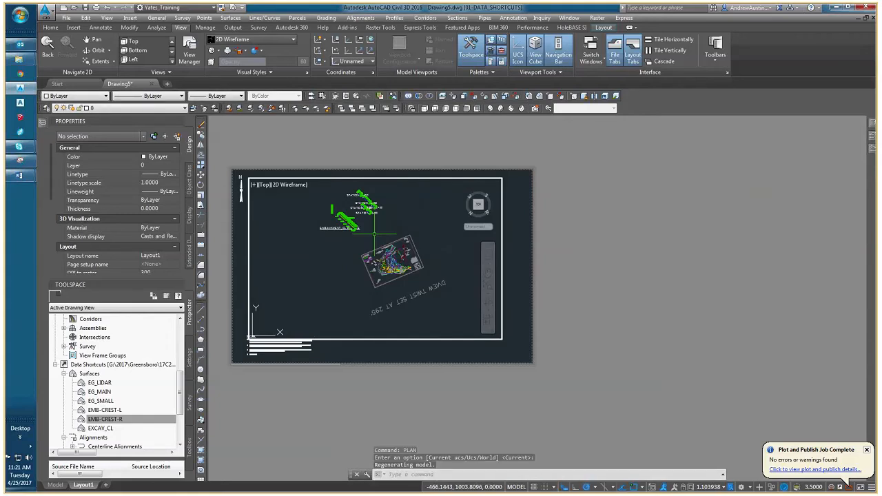
scroll(392, 267, up, 10)
scroll(396, 281, down, 4)
middle_drag(366, 276, 387, 282)
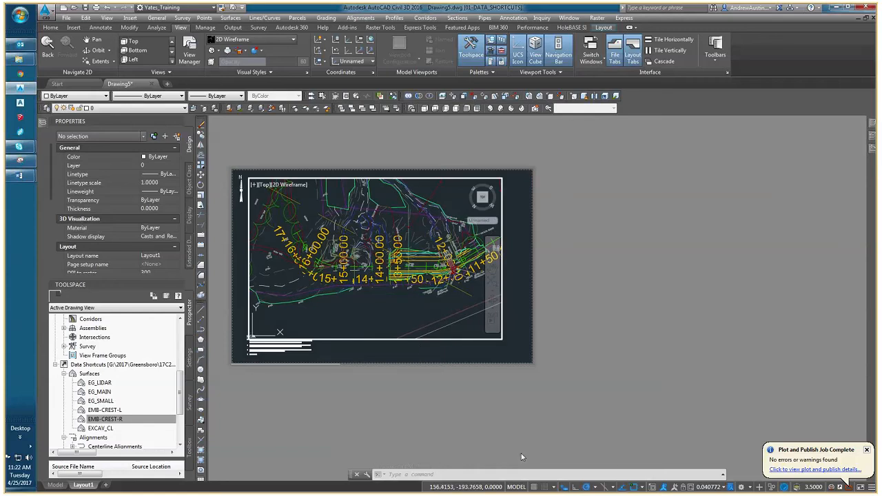
Try the viewport at scales of 1" = 60' and 1" = 30'.
click(723, 487)
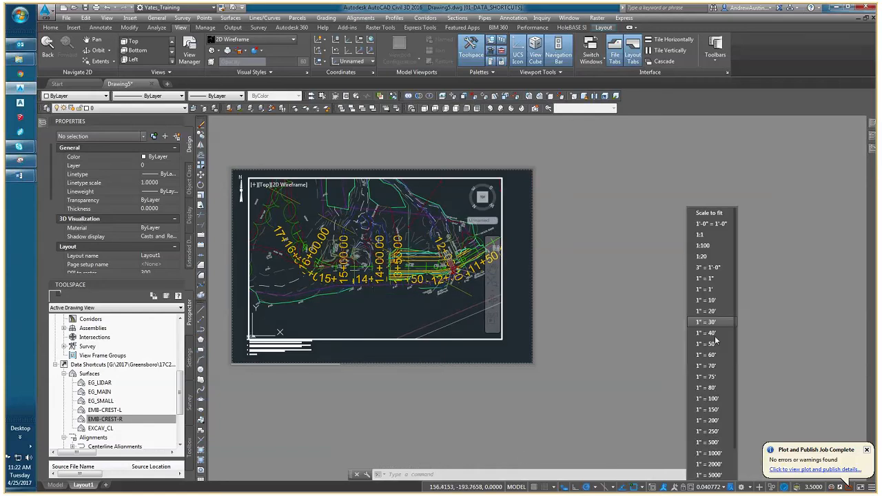
click(709, 354)
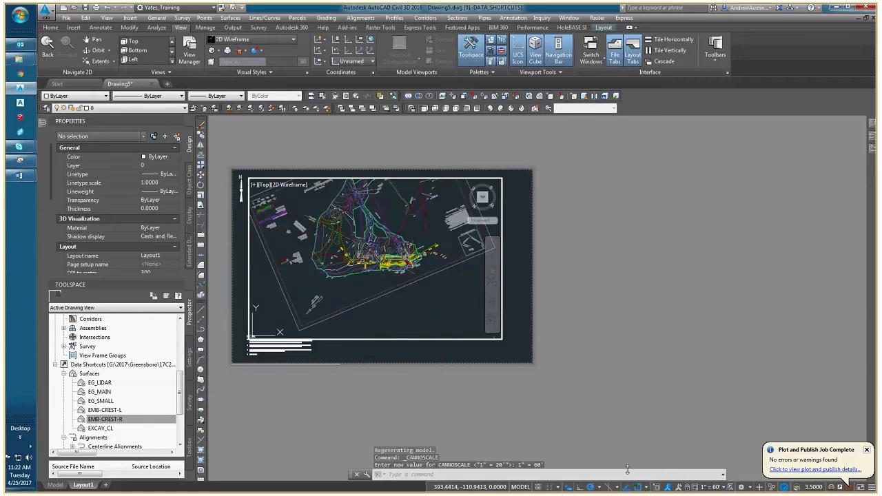
click(726, 490)
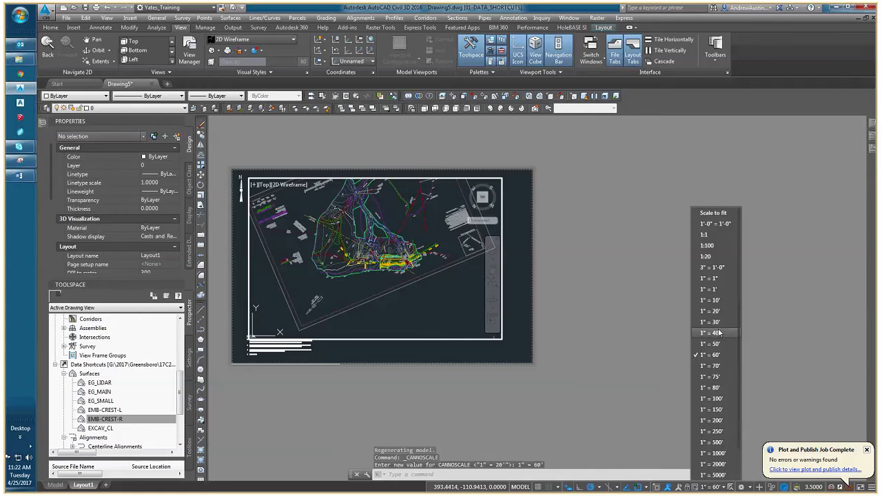
click(723, 321)
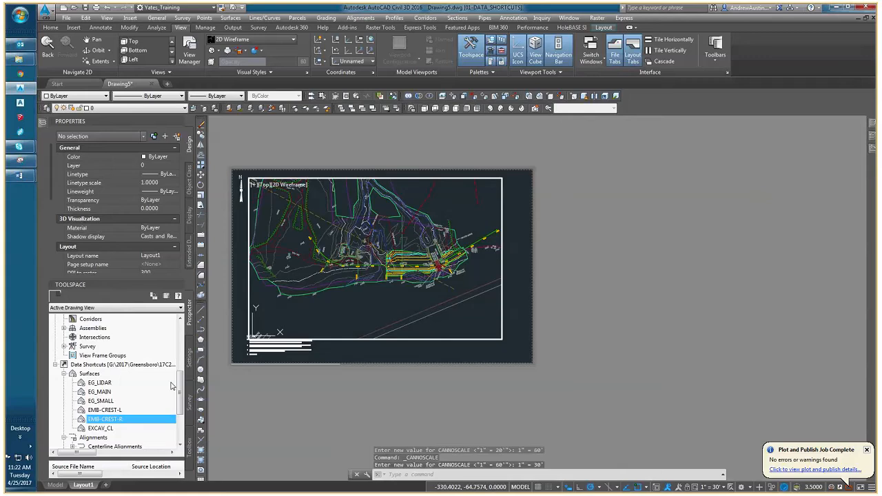
Select the EMB-CREST-L surface from the drawing's surface list and set its style to Contours 2' and 10' (Existing).
scroll(171, 386, up, 5)
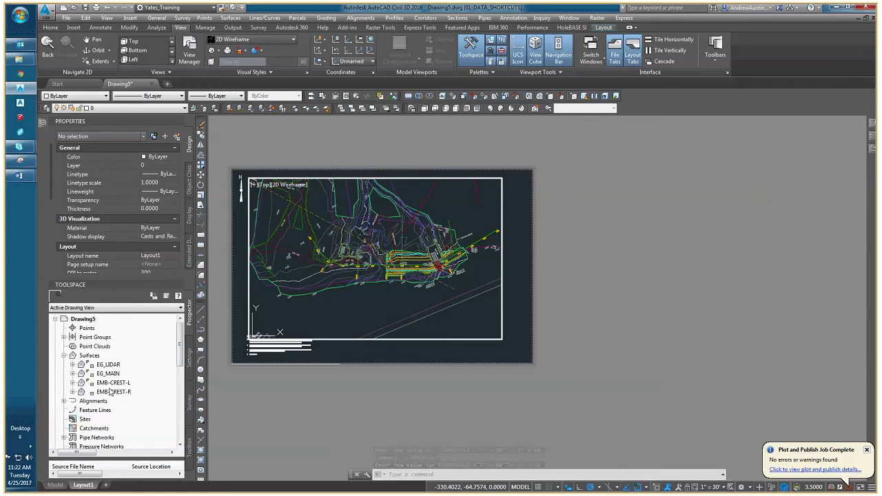
right_click(145, 384)
click(137, 301)
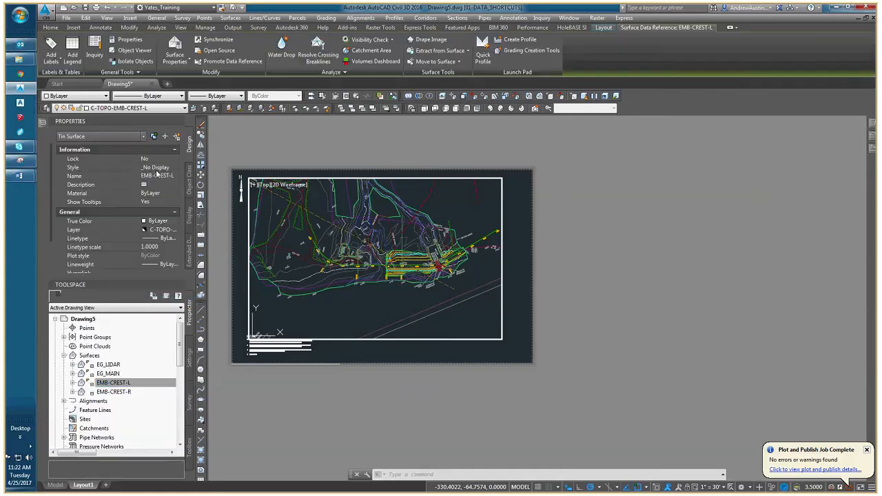
click(158, 168)
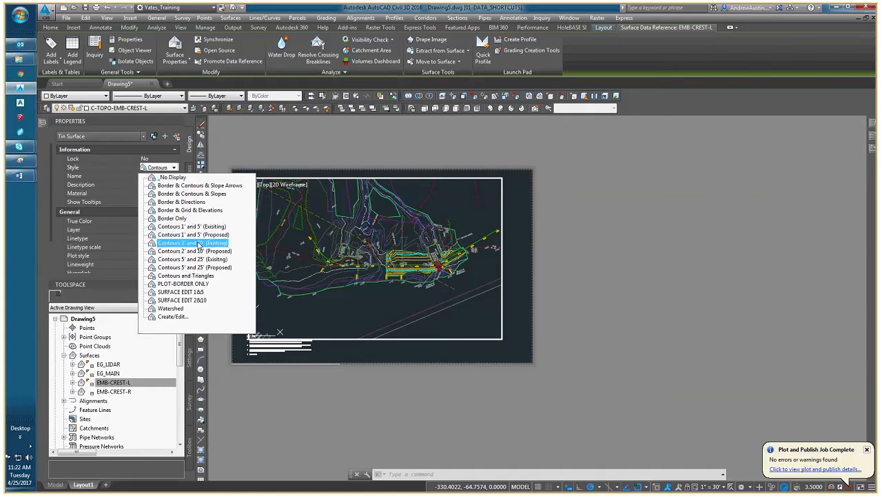
click(199, 245)
key(Escape)
key(Escape)
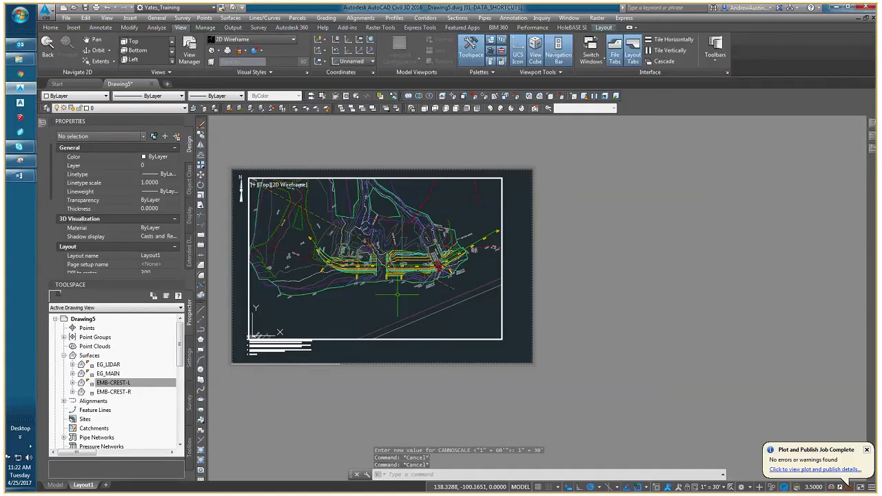
Set the viewport scale to 1" = 20'.
click(722, 487)
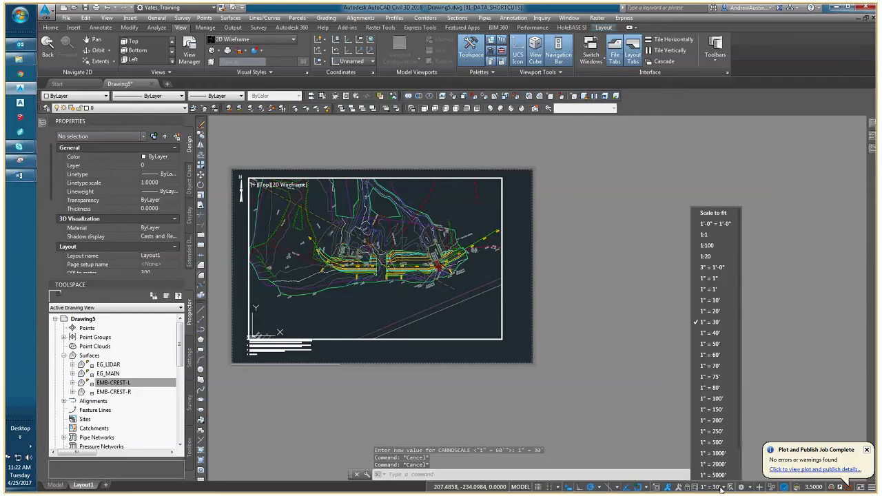
click(710, 312)
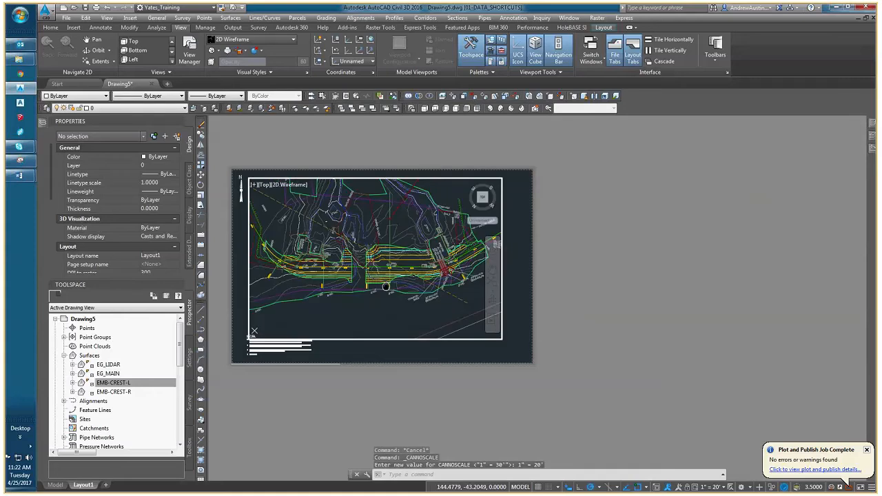
Shift the embankment plan up within its viewport and shrink the viewport to about 27.3 wide by 9.5 high.
middle_drag(375, 263, 383, 260)
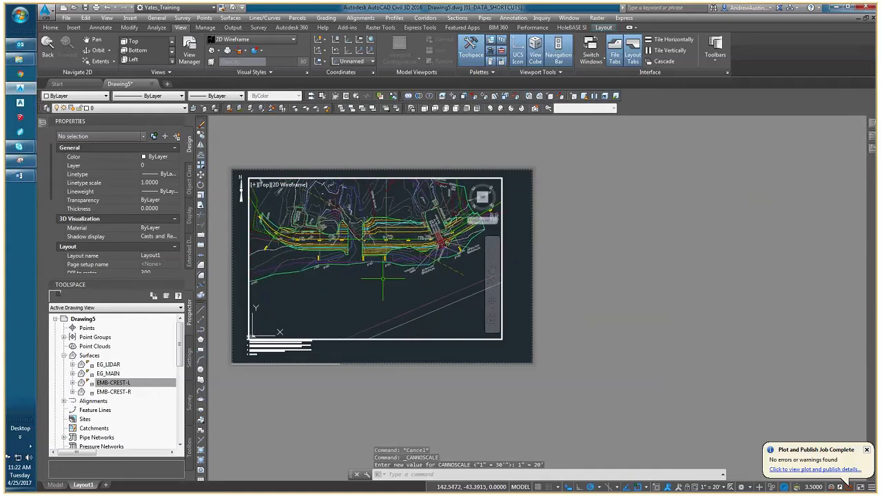
double_click(405, 355)
click(407, 347)
click(396, 330)
click(502, 338)
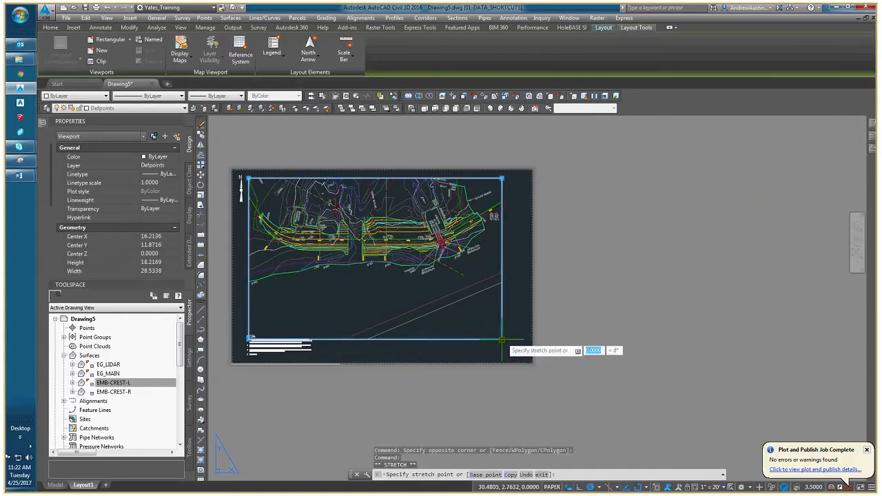
click(678, 198)
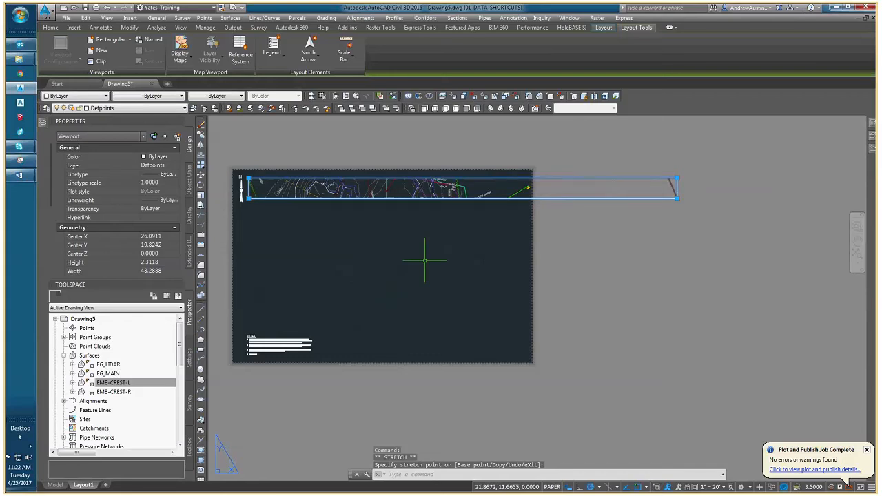
click(677, 199)
click(492, 262)
Extend the plan viewport's lower edge so the viewport is about 10.3 high.
middle_drag(435, 267, 457, 271)
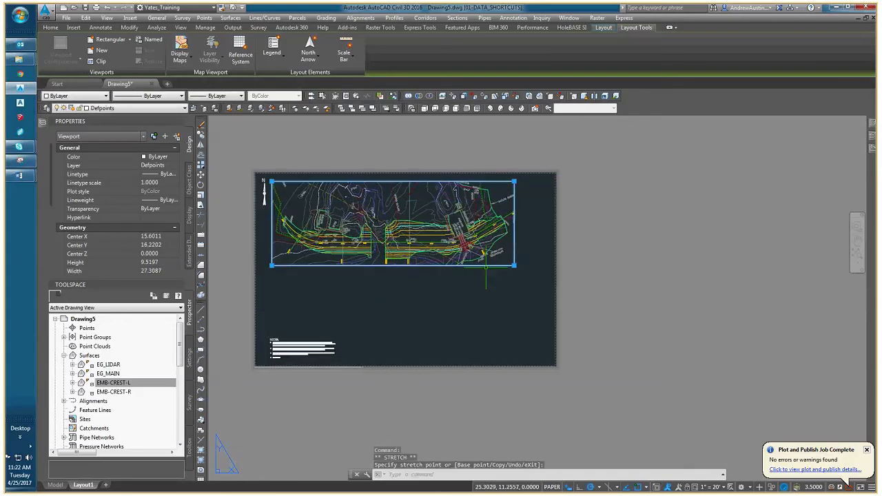
click(514, 265)
click(515, 273)
key(Escape)
key(Escape)
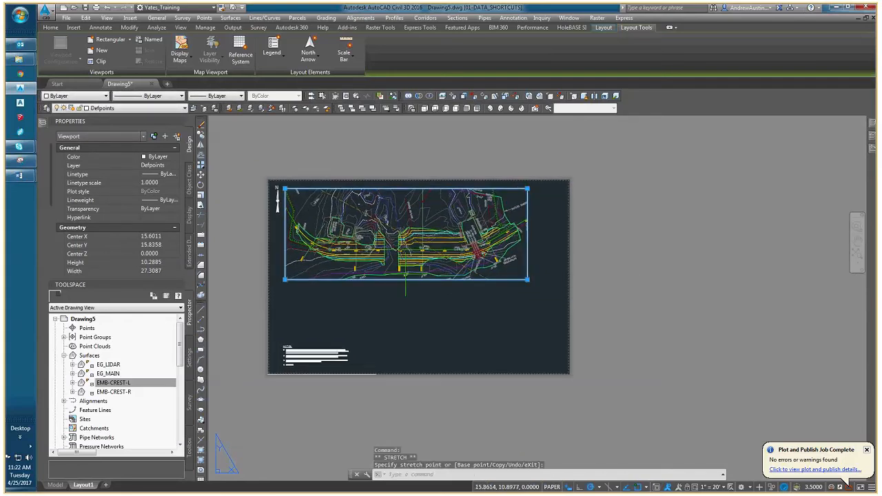
scroll(376, 248, up, 4)
scroll(434, 310, down, 4)
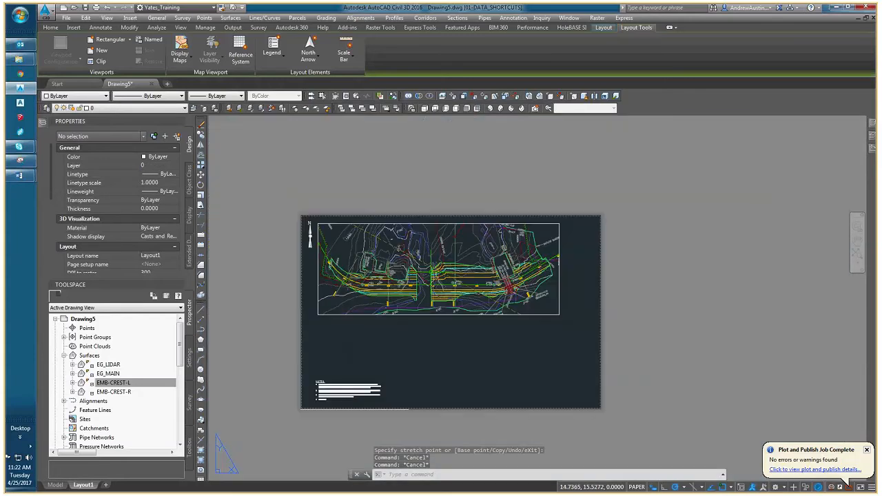
scroll(427, 273, up, 4)
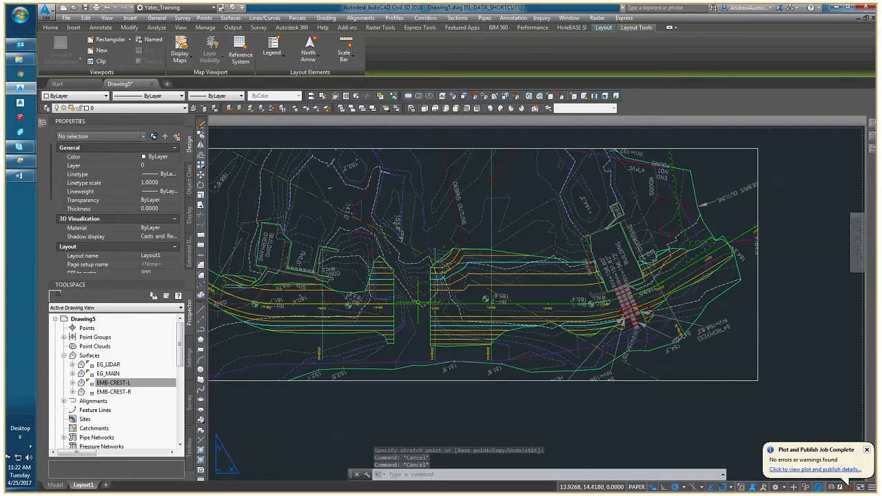
middle_drag(403, 324, 472, 301)
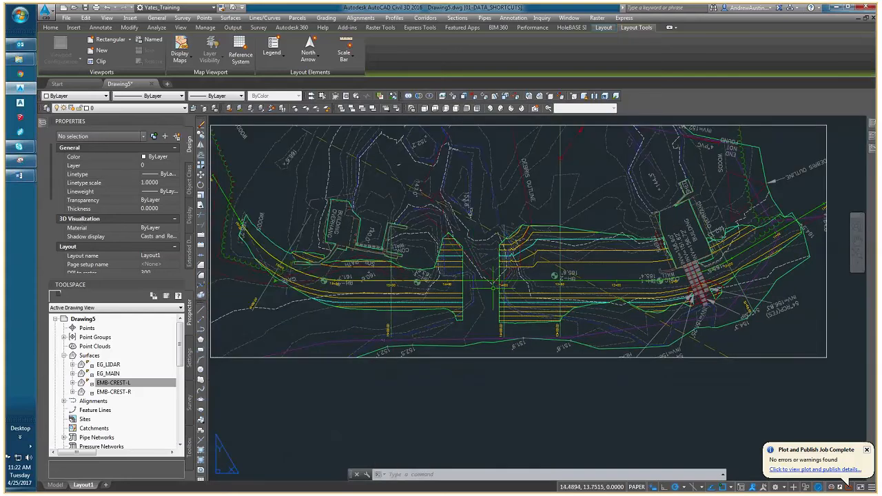
In model space, attach 2DLW_LOD from the PROPOSED base drawings folder as an overlay reference with full path at the origin.
click(62, 485)
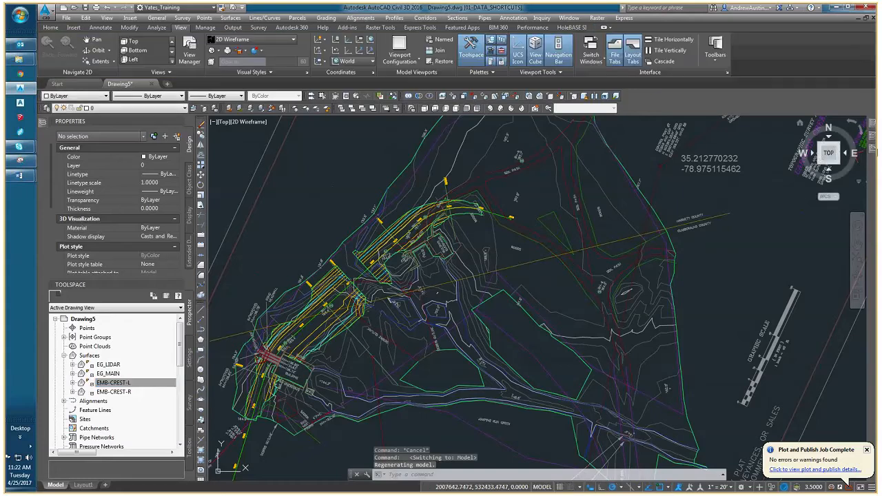
click(563, 128)
click(572, 140)
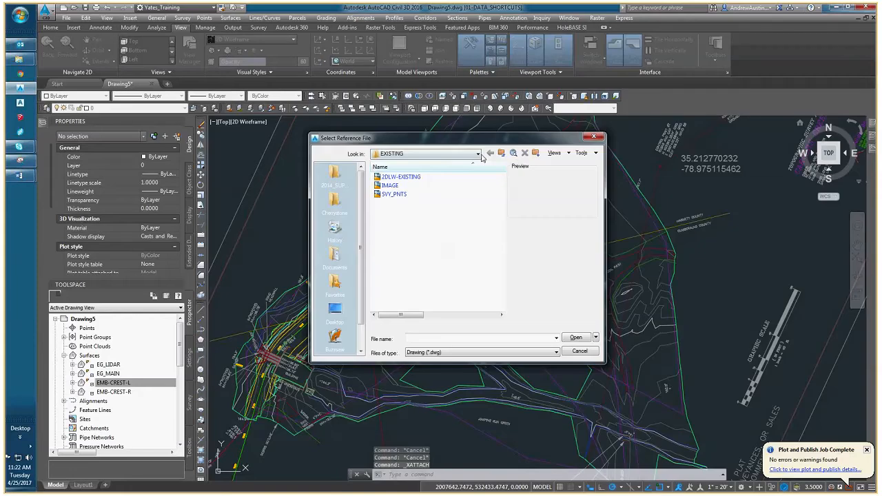
click(477, 154)
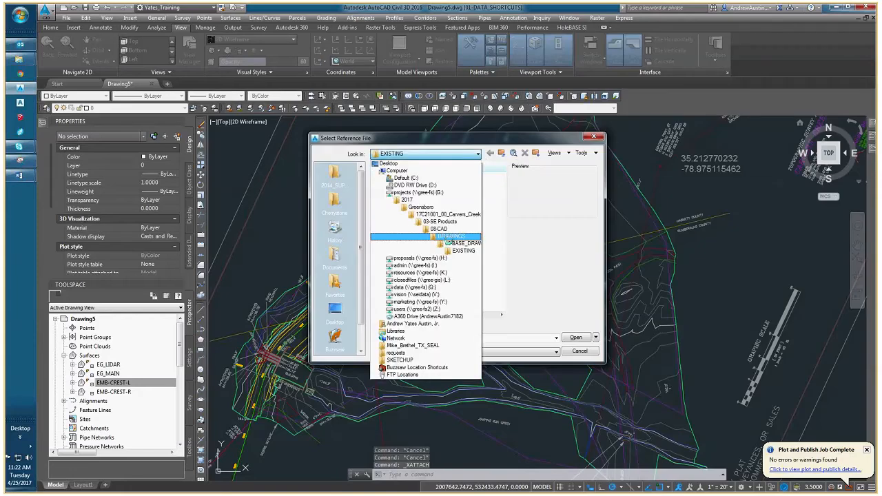
click(431, 243)
double_click(395, 211)
click(395, 176)
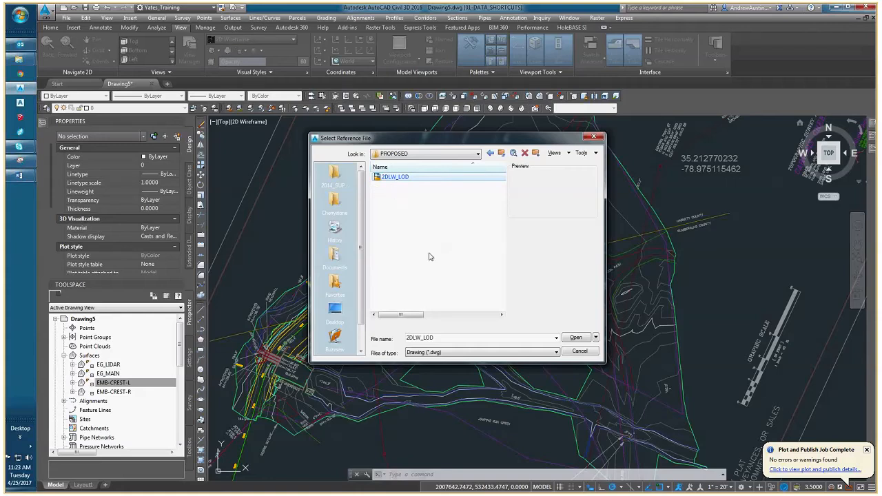
click(582, 342)
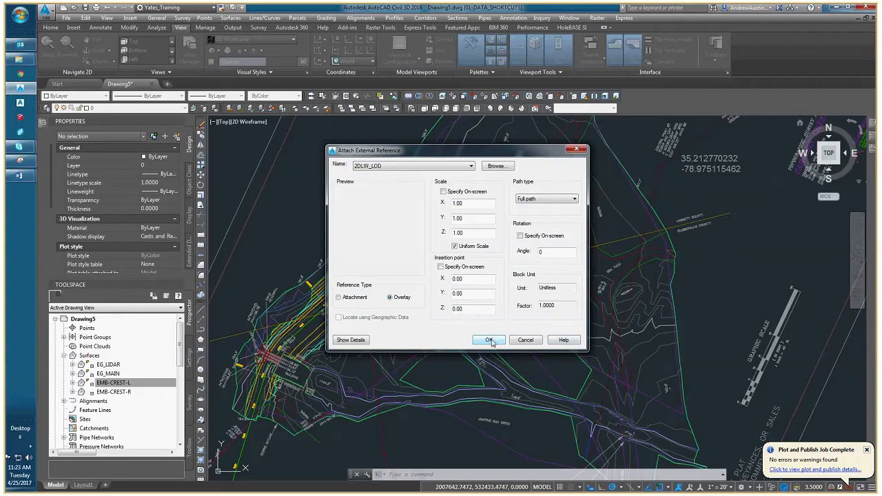
click(488, 341)
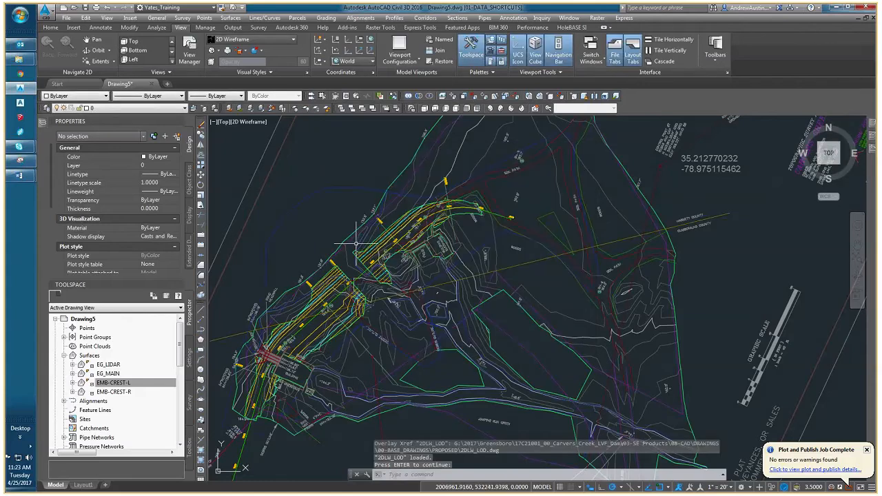
key(Escape)
key(Escape)
Create a second viewport on Layout1 with MVIEW, directly below the plan viewport, about 27.5 wide by 9.4 high.
middle_drag(217, 299, 277, 301)
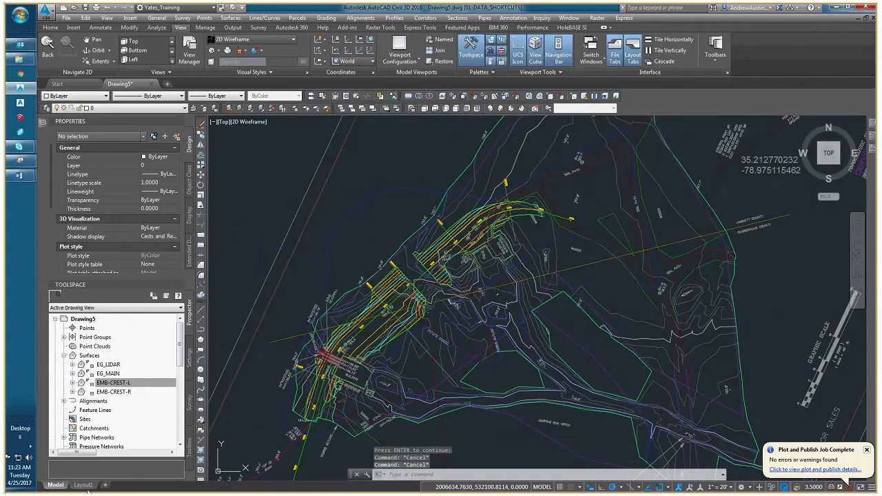
click(89, 485)
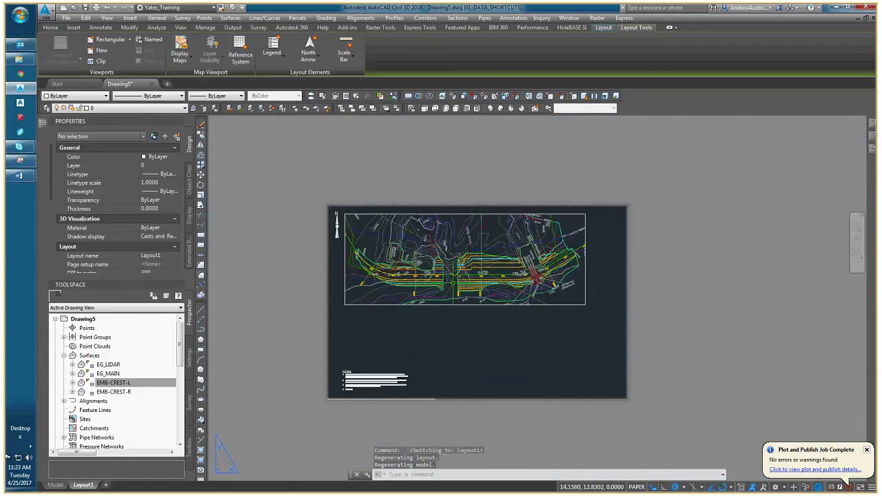
click(411, 303)
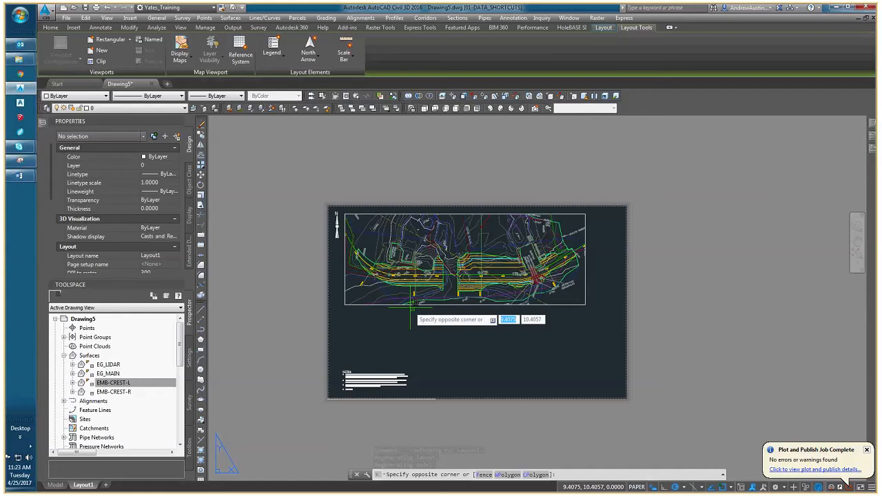
click(411, 308)
middle_drag(401, 325, 381, 319)
text(mview)
key(Return)
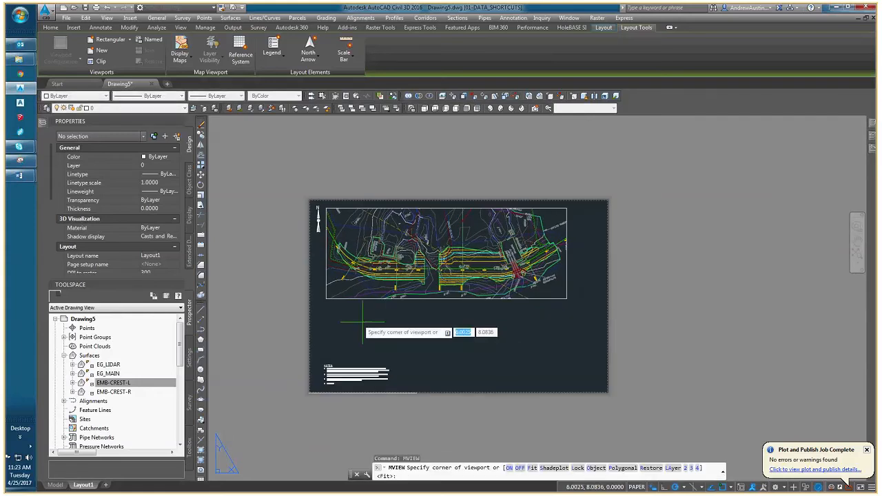
click(326, 298)
click(567, 380)
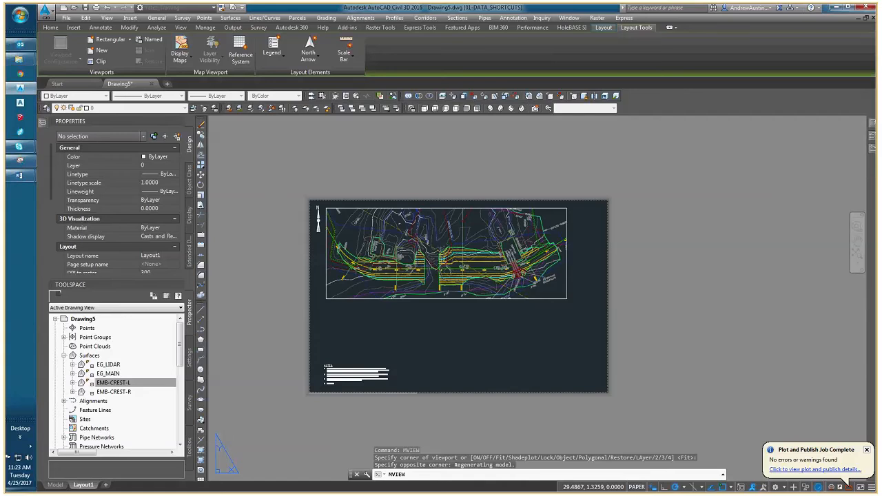
Place the new lower viewport on the Defpoints layer.
click(117, 108)
click(101, 124)
key(Escape)
key(Escape)
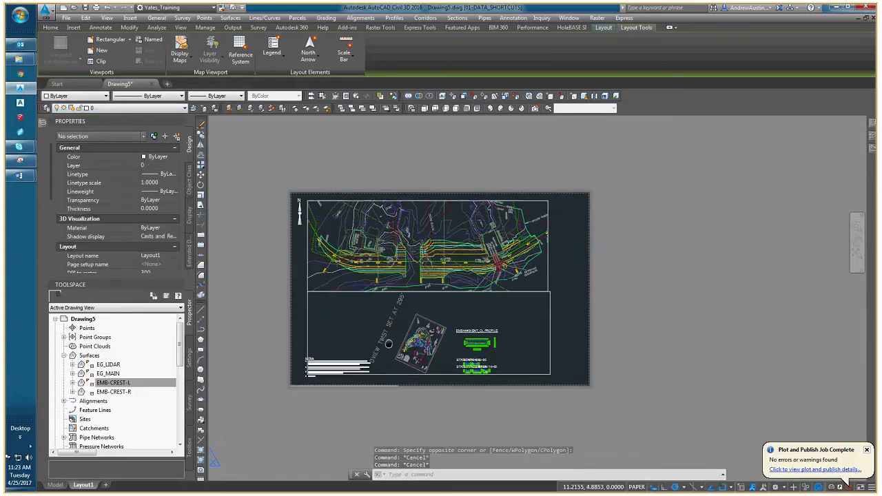
Zoom the lower viewport's model view in on the embankment centerline profile and return to paper space.
scroll(485, 375, up, 4)
click(447, 317)
double_click(447, 318)
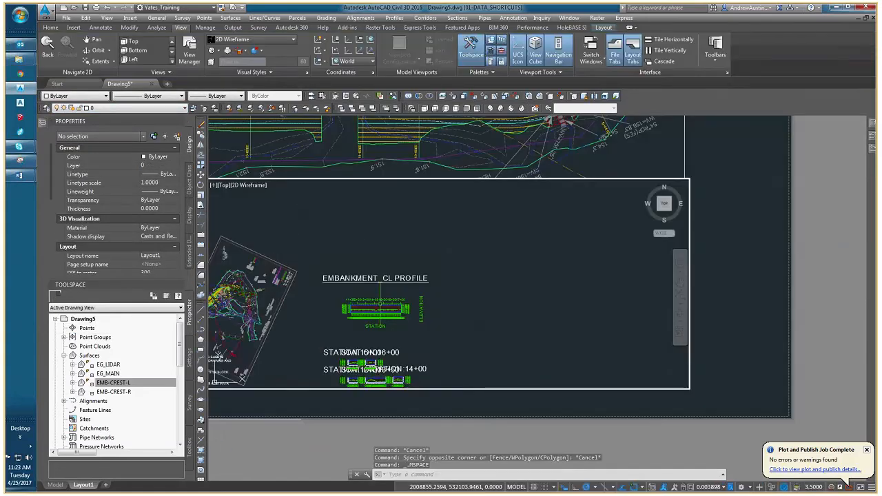
scroll(382, 251, up, 6)
middle_drag(381, 250, 370, 252)
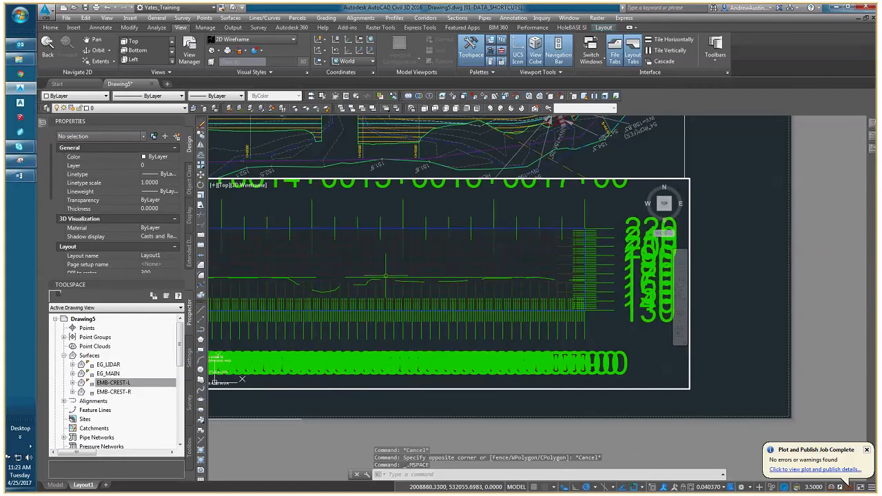
double_click(565, 401)
click(567, 397)
click(551, 371)
middle_drag(551, 370, 607, 394)
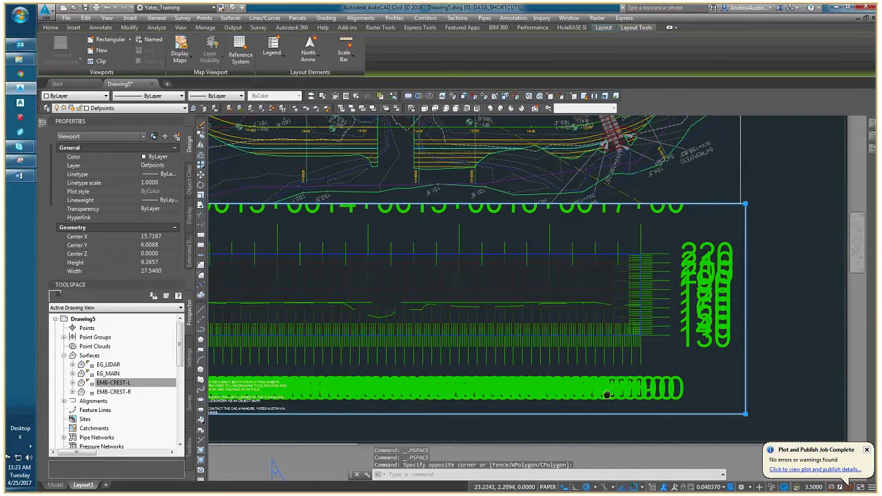
key(Escape)
key(Escape)
scroll(586, 372, down, 4)
Set the lower viewport's scale to 1" = 20' and regenerate its model display.
click(659, 264)
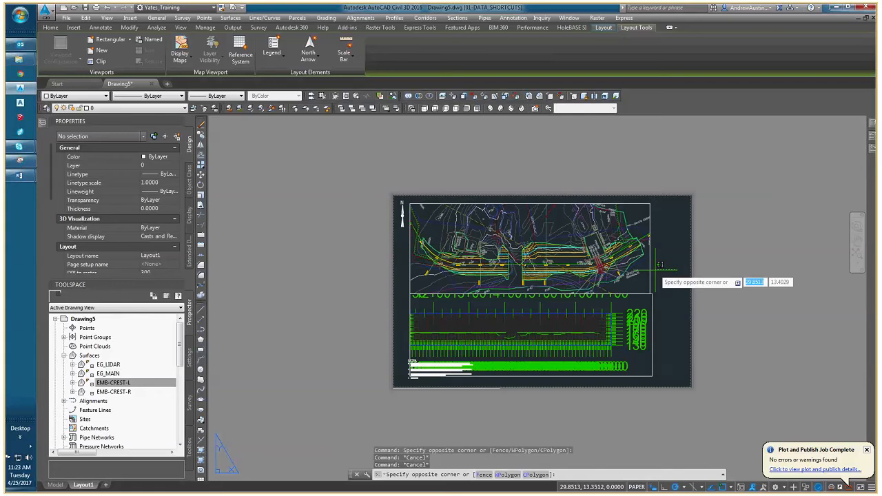
click(651, 356)
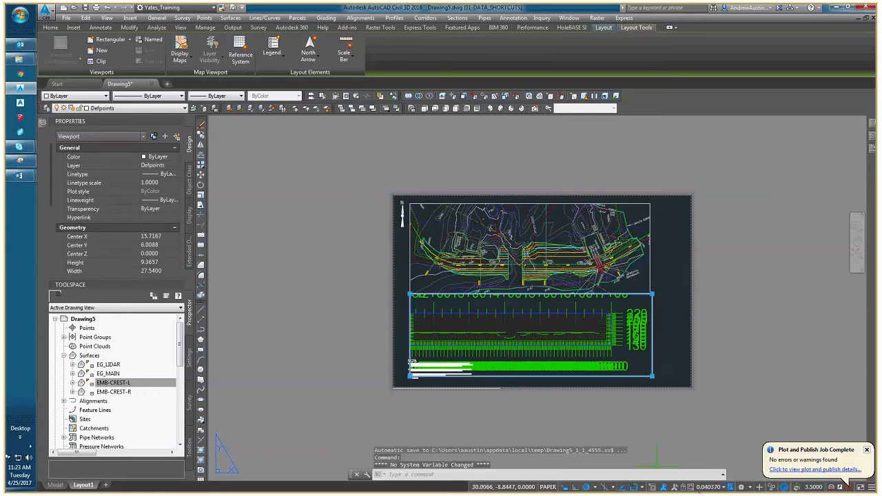
click(712, 487)
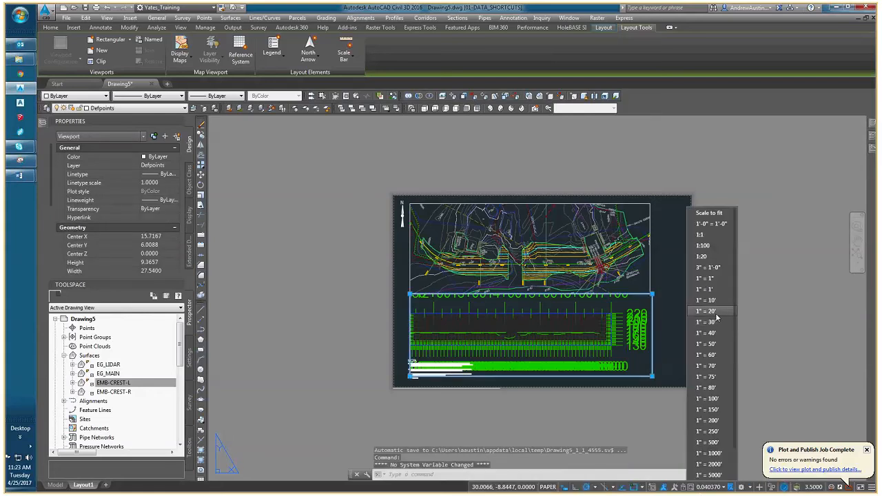
click(715, 312)
middle_drag(580, 327, 592, 324)
double_click(576, 321)
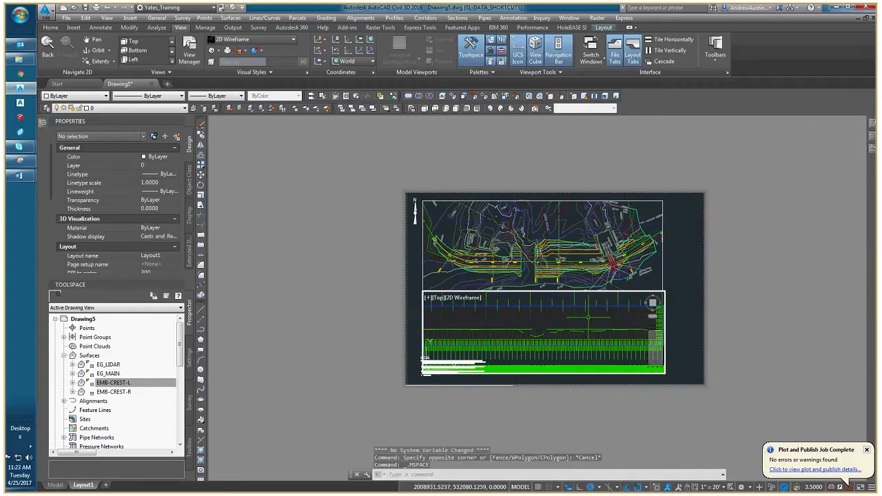
text(regen)
key(Return)
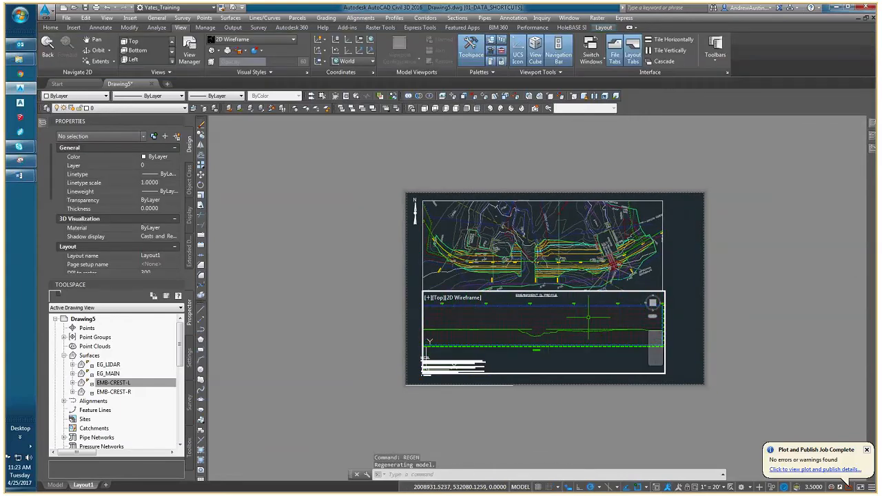
Stretch the lower viewport sideways to about 29.2 wide to make room for the profile's elevation labels.
double_click(685, 339)
middle_drag(583, 350, 542, 346)
click(612, 349)
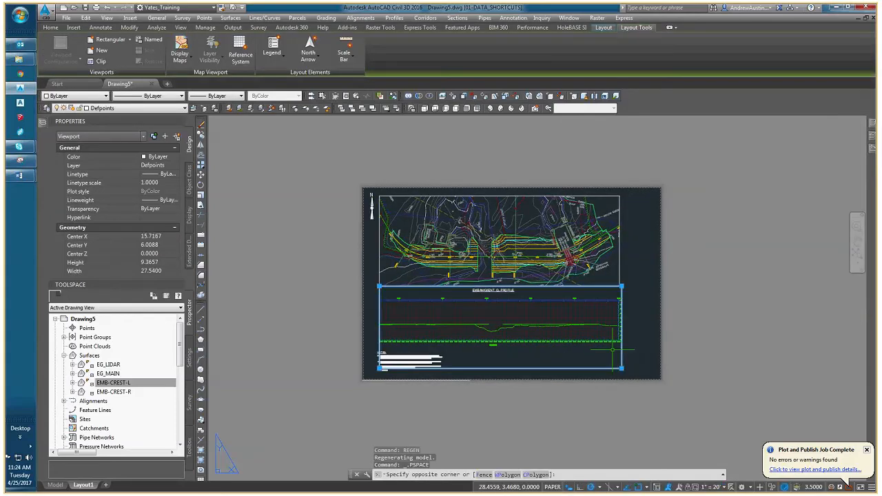
click(621, 368)
click(635, 369)
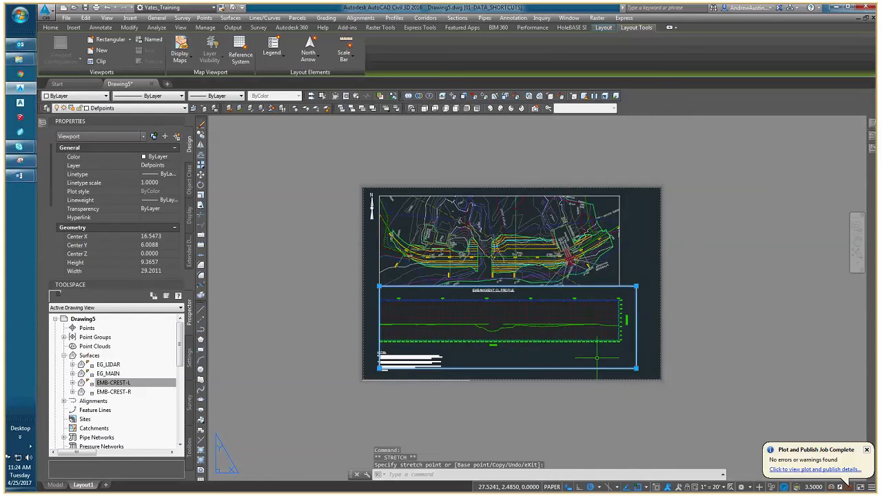
Reposition the embankment centerline profile inside the lower viewport so both ends of its grid fit, then return to paper space.
double_click(570, 345)
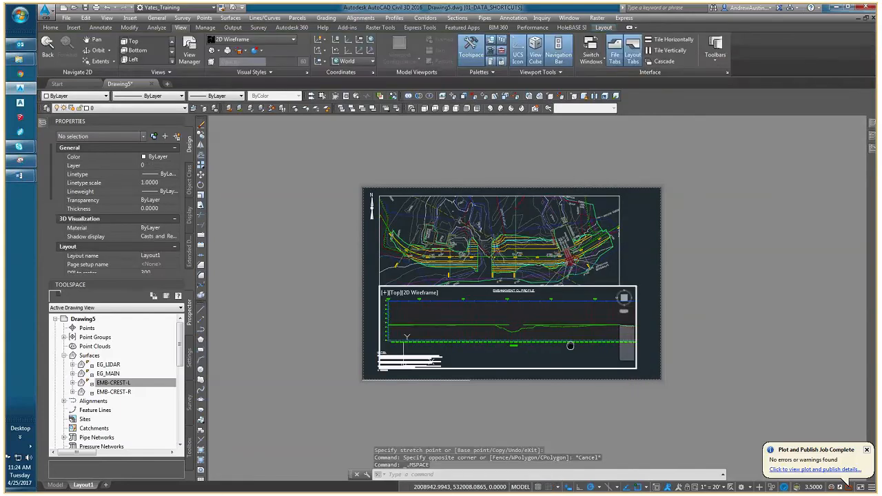
middle_drag(569, 345, 559, 346)
double_click(631, 279)
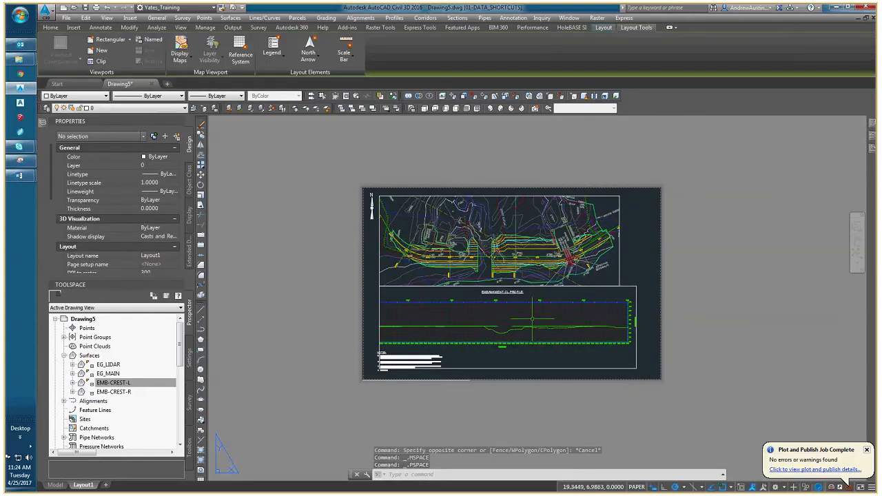
scroll(434, 252, up, 2)
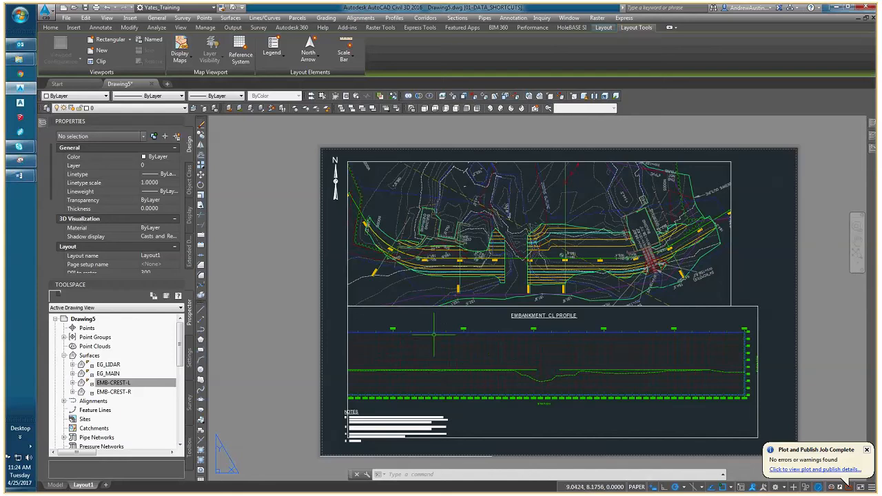
click(351, 286)
middle_drag(437, 311, 361, 286)
double_click(352, 286)
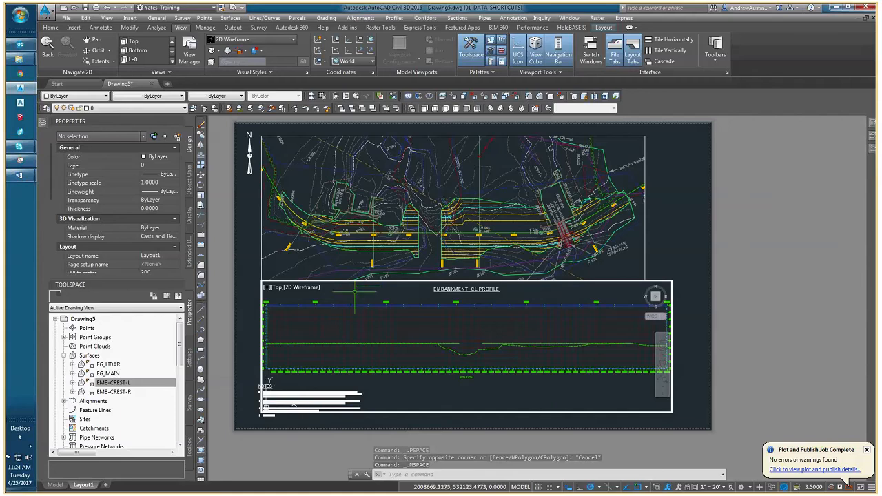
double_click(653, 254)
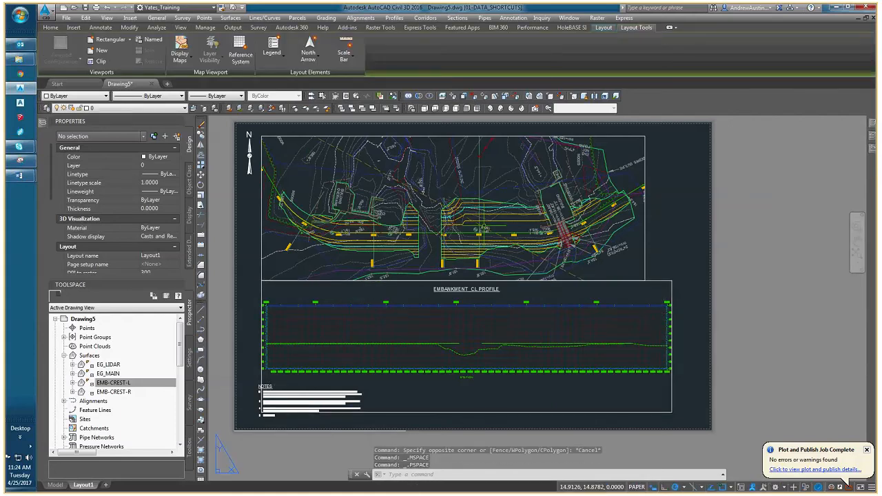
Attach the 22x34_Carvers_Creek border drawing from the BORDER folder as an overlay reference on the layout sheet.
middle_drag(355, 316, 376, 308)
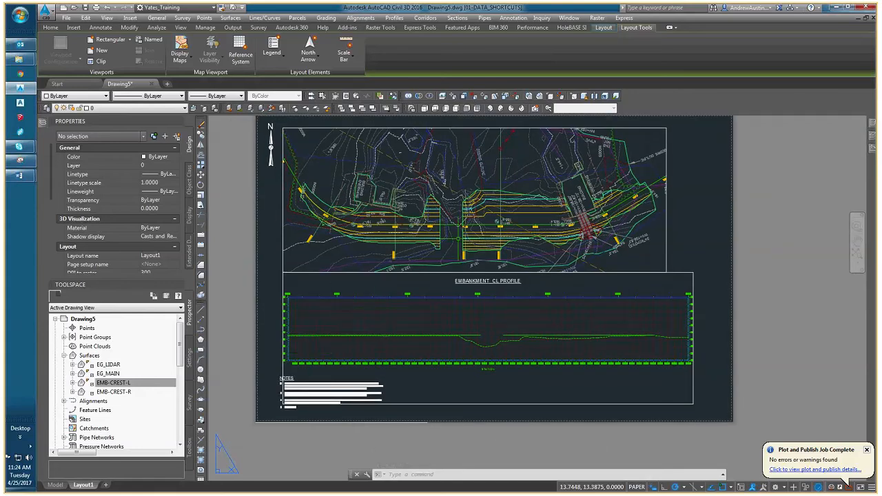
middle_drag(654, 219, 608, 234)
mouse_move(875, 150)
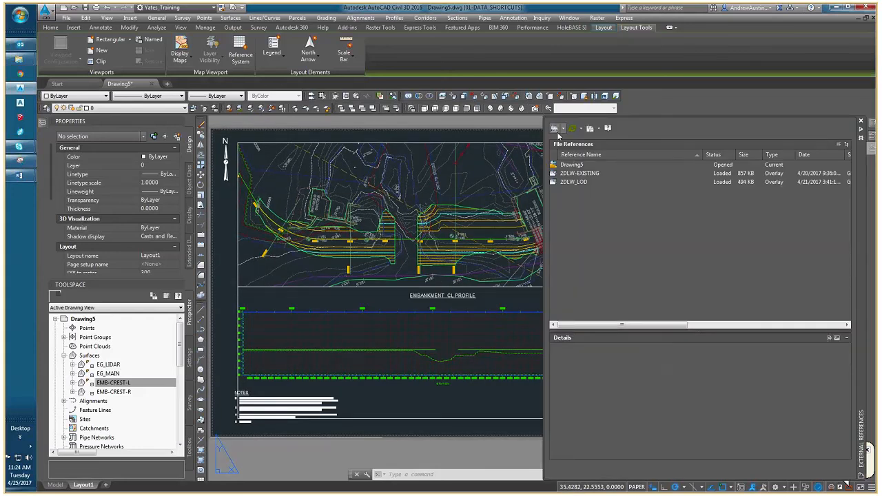
click(555, 129)
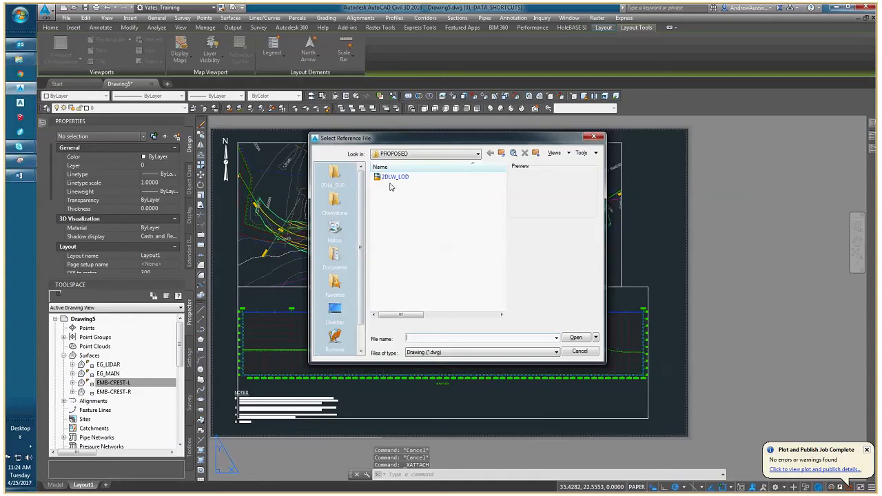
click(501, 152)
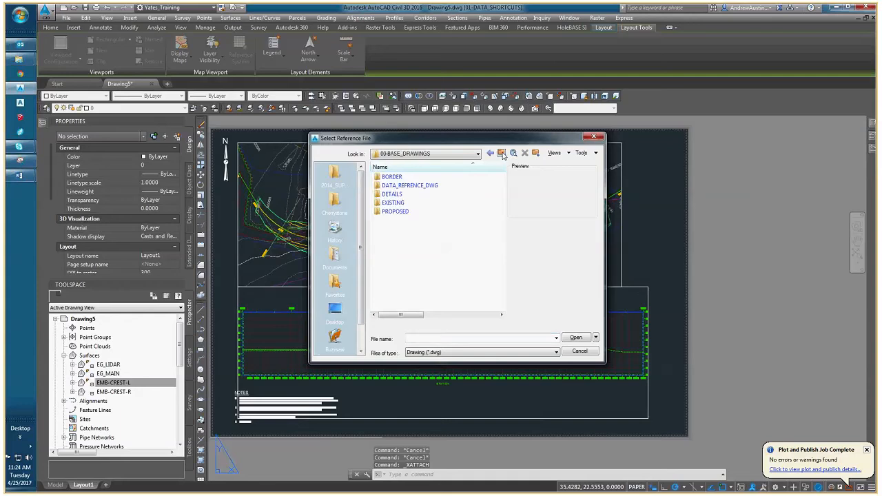
double_click(393, 177)
click(406, 177)
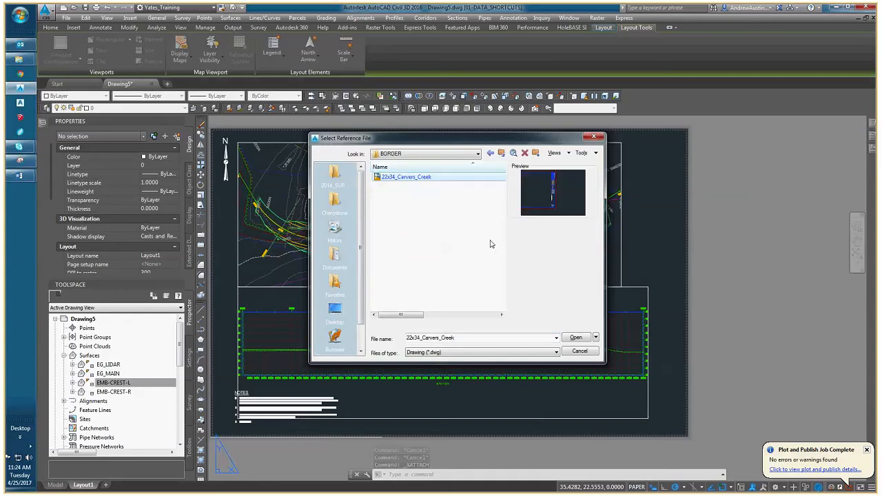
click(578, 338)
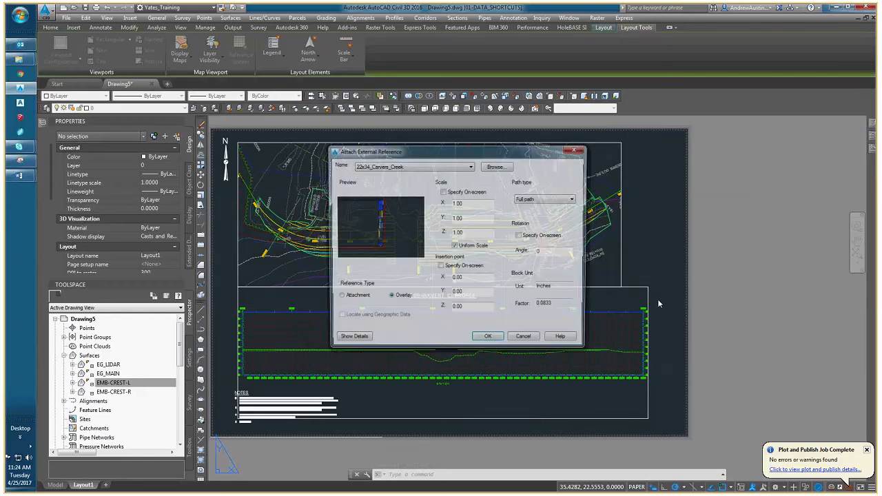
click(495, 336)
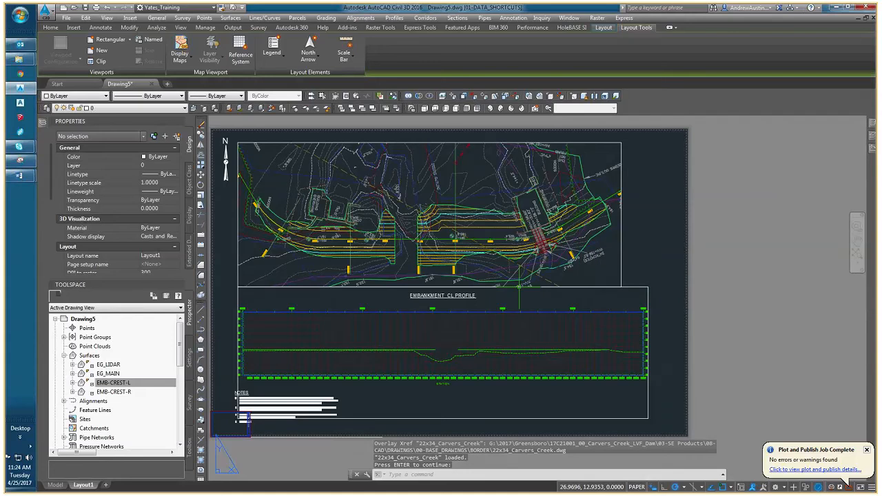
Scale the attached border reference by 12 in X, Y and Z so that it fills the sheet.
middle_drag(279, 391, 317, 370)
scroll(259, 419, up, 5)
click(326, 384)
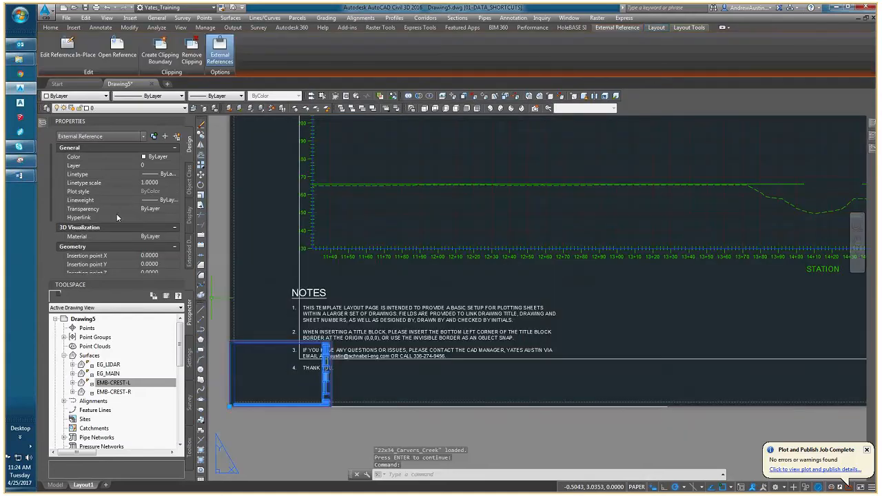
click(162, 259)
scroll(51, 204, down, 2)
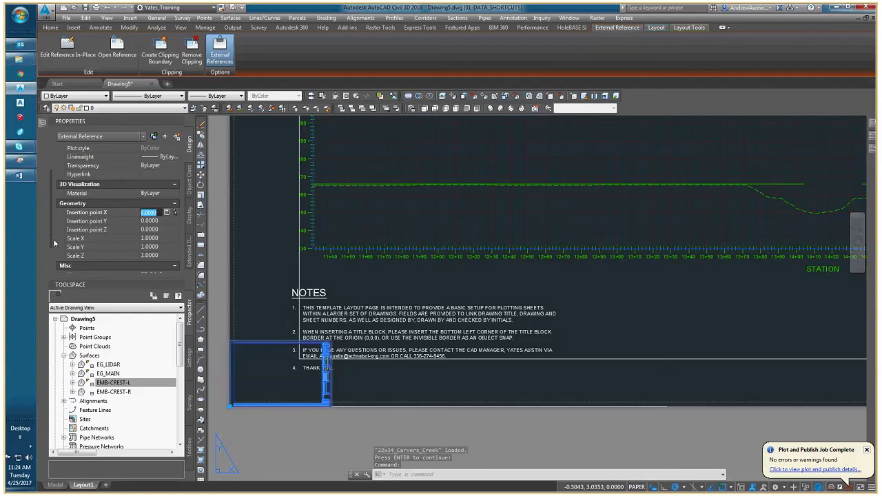
drag(53, 242, 54, 253)
click(158, 222)
text(12)
key(Tab)
text(12)
key(Tab)
text(12)
key(Return)
scroll(441, 207, down, 5)
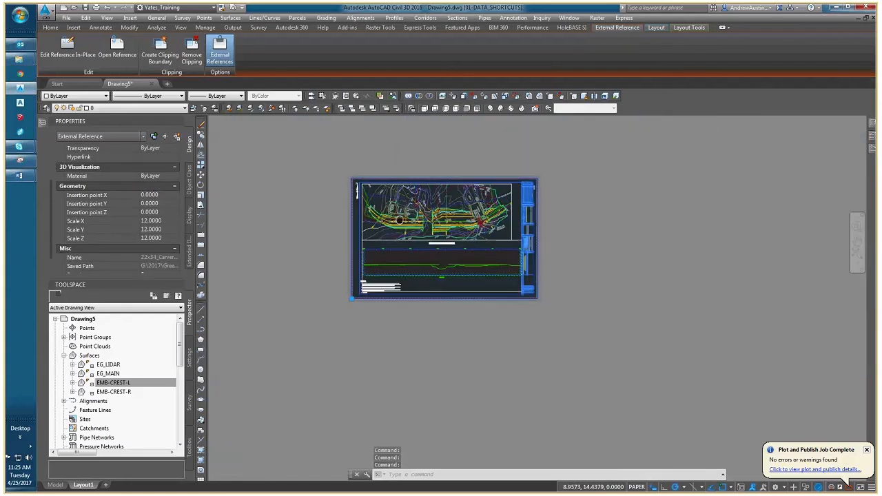
key(Escape)
scroll(375, 200, up, 4)
key(Escape)
middle_drag(545, 248, 424, 228)
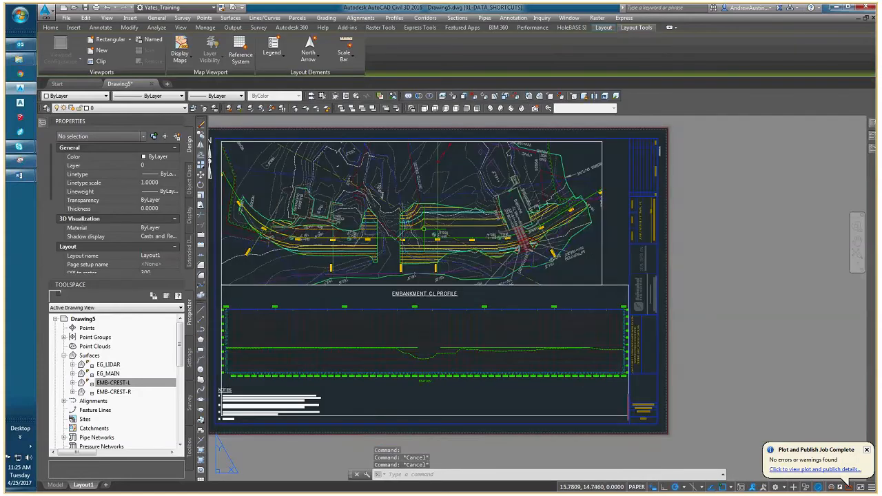
Move the north arrow from the border's edge into the upper-left corner of the plan viewport.
middle_drag(261, 175, 302, 175)
click(249, 157)
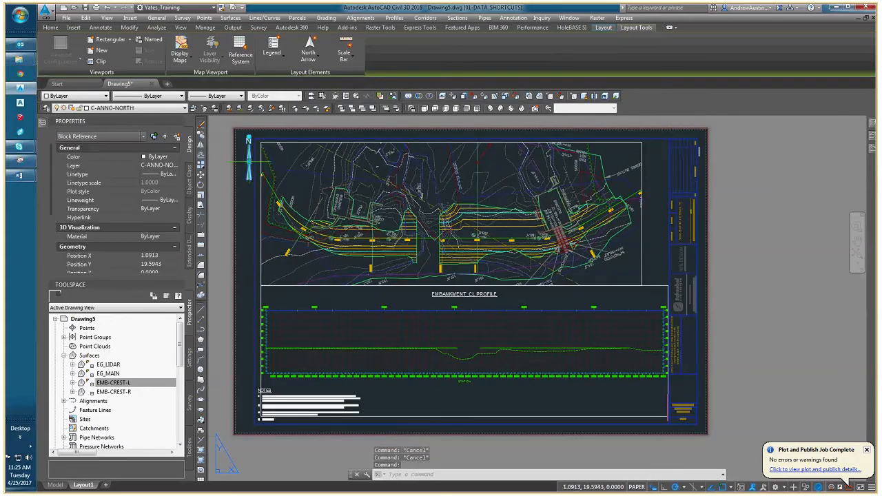
click(250, 164)
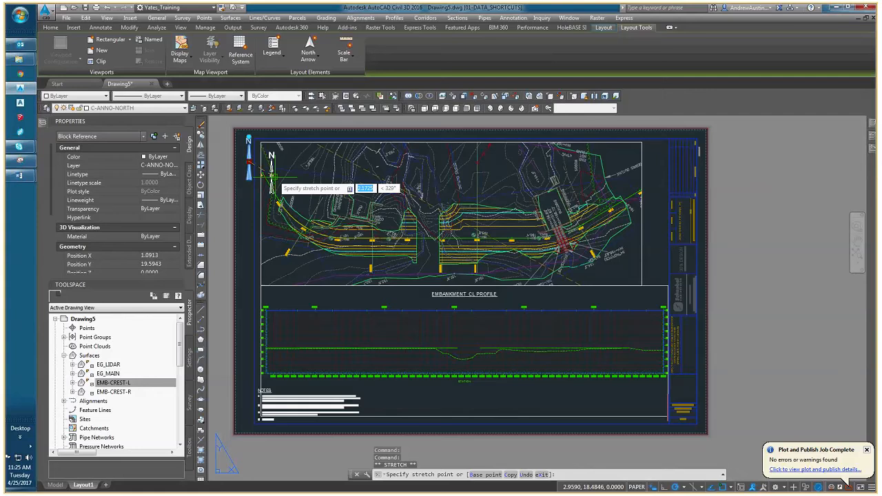
click(289, 172)
key(Escape)
key(Escape)
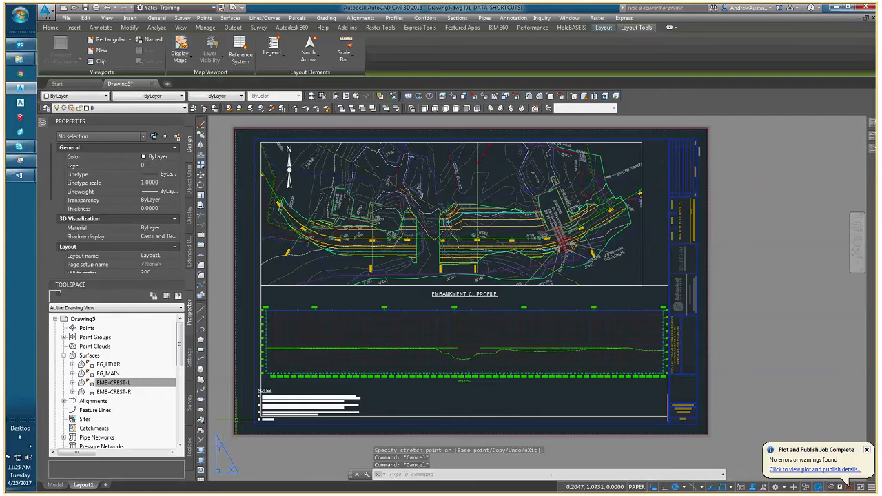
In model space, make Defpoints the current layer and draw a north-pointing arrow polyline beside the gap in the embankment.
click(55, 485)
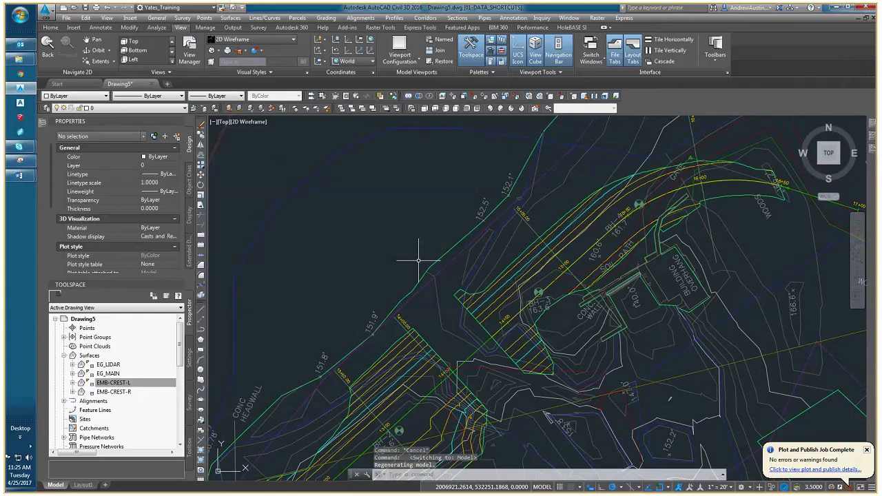
click(135, 108)
click(135, 115)
scroll(396, 278, up, 4)
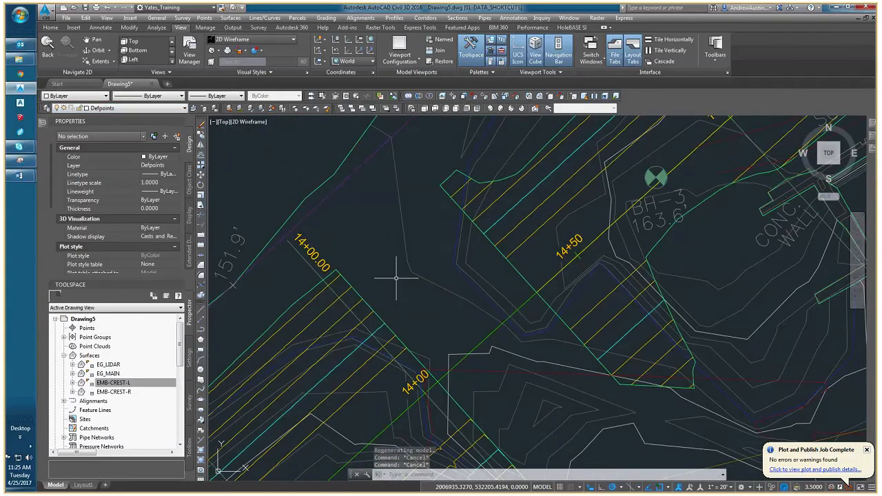
middle_drag(383, 264, 383, 288)
text(pl)
key(Return)
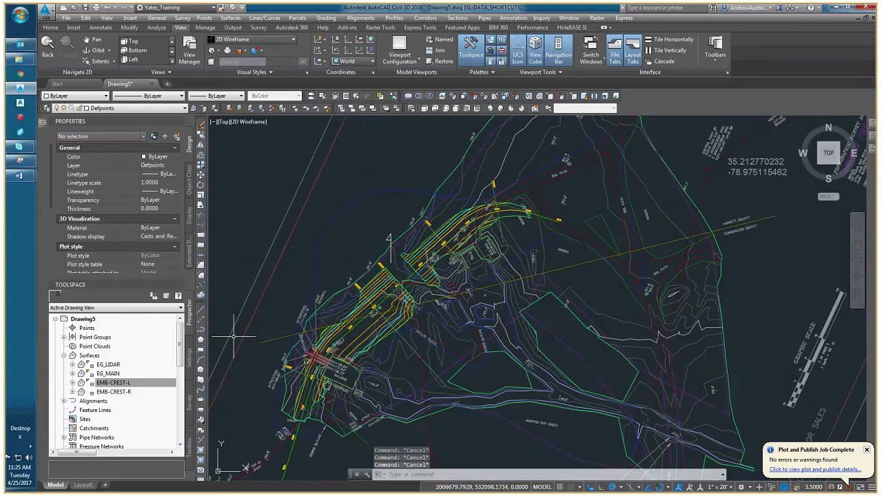
Return to Layout1 and stretch the plan viewport's lower-right corner outward to about 27.9 wide by 10.9 high.
click(84, 485)
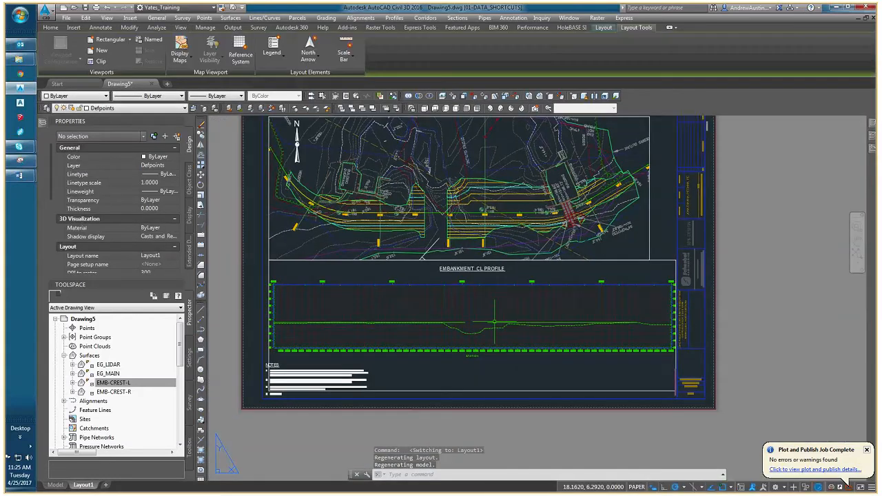
click(659, 247)
click(642, 236)
click(649, 260)
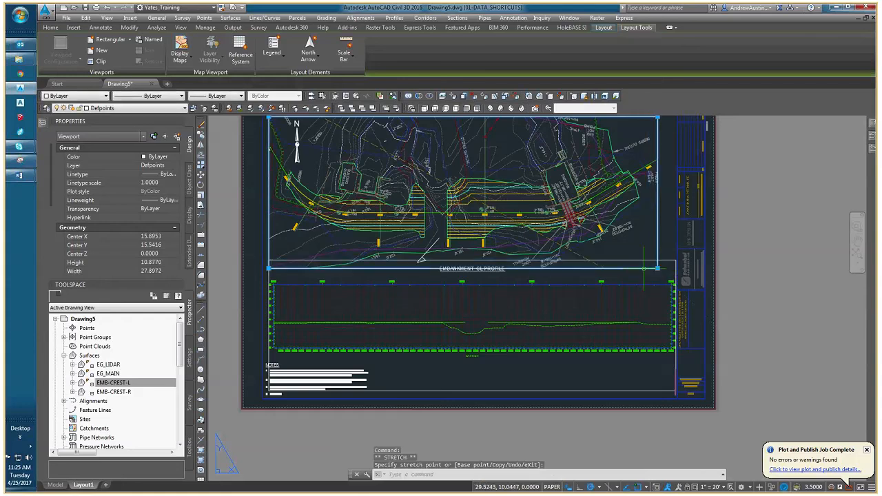
key(Escape)
key(Escape)
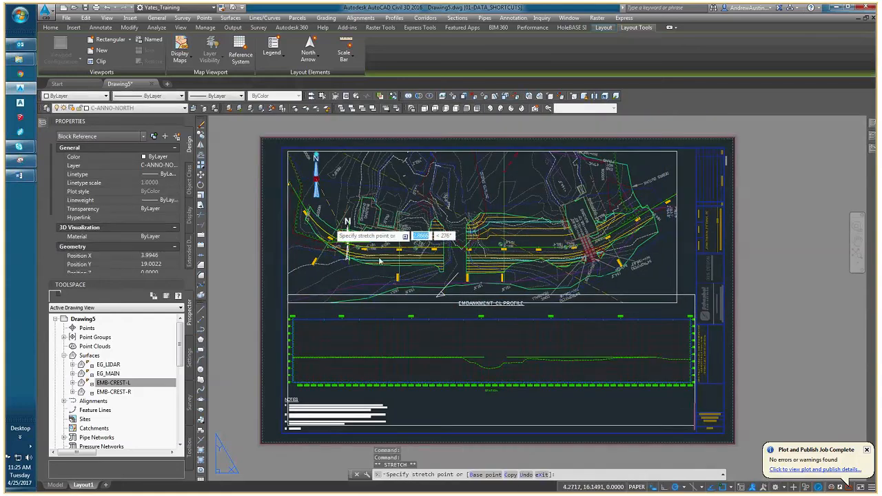
Move the north arrow onto the tail of the reference arrow polyline and rotate it to match that arrow's direction.
click(316, 185)
click(316, 178)
scroll(468, 293, up, 6)
click(428, 210)
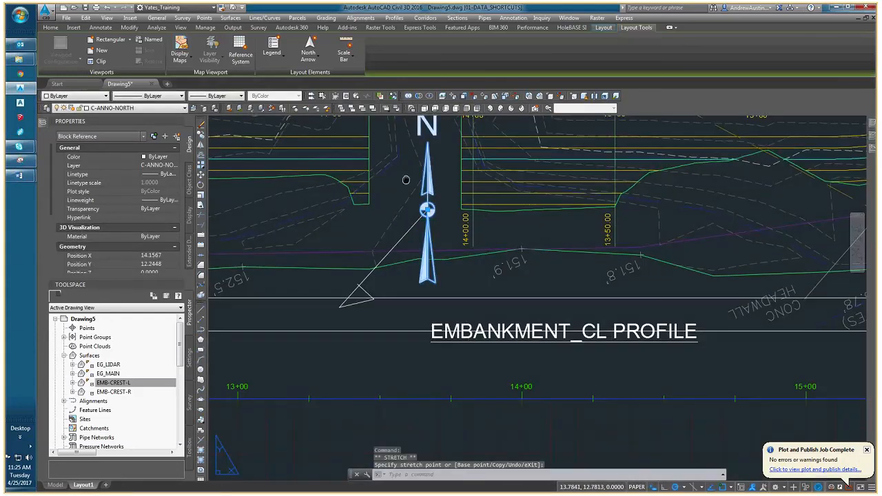
middle_drag(406, 180, 410, 253)
click(431, 182)
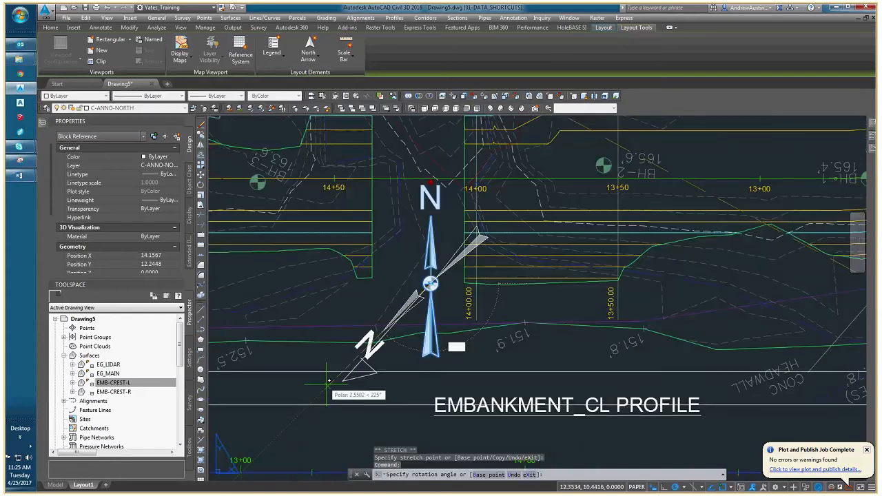
click(328, 379)
Move the rotated north arrow back into the upper-left corner of the plan viewport.
click(430, 284)
scroll(413, 284, down, 5)
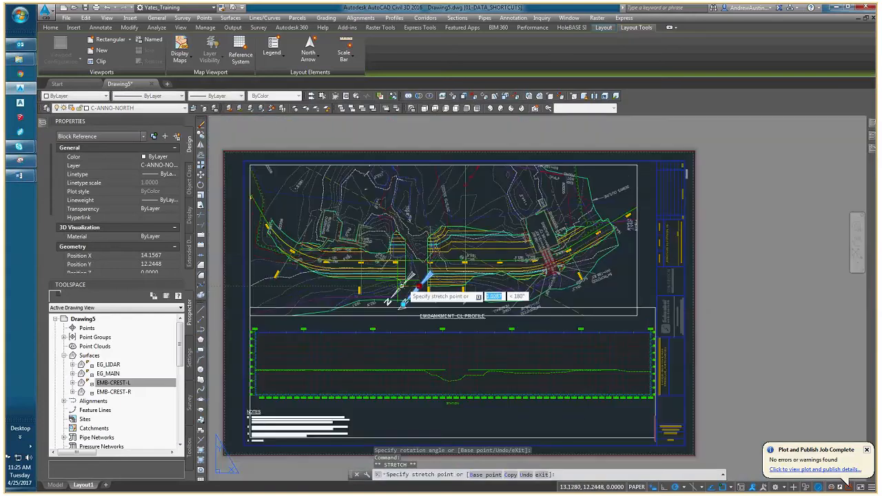
scroll(405, 300, up, 5)
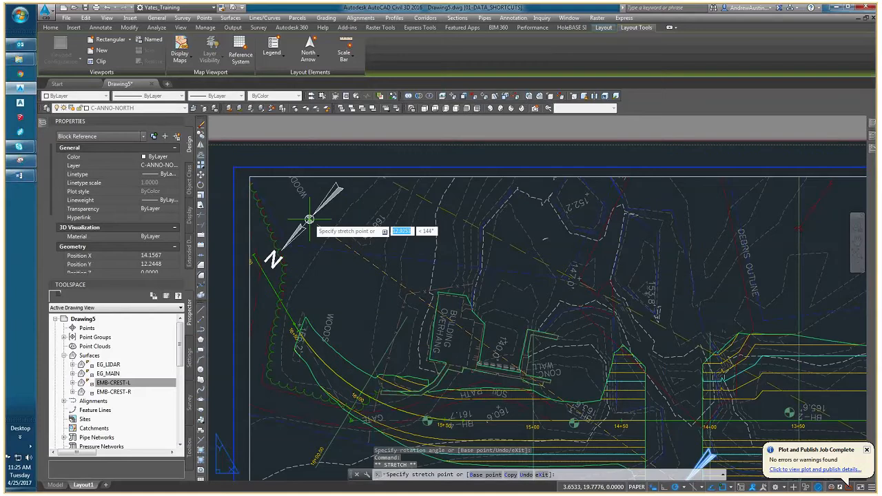
key(Escape)
key(Escape)
Stretch the plan viewport's bottom edge up to just above the profile viewport, making it about 10.1 high.
scroll(472, 367, down, 5)
mouse_move(484, 392)
middle_down()
mouse_move(399, 354)
mouse_move(407, 330)
middle_up()
scroll(596, 308, up, 4)
click(652, 331)
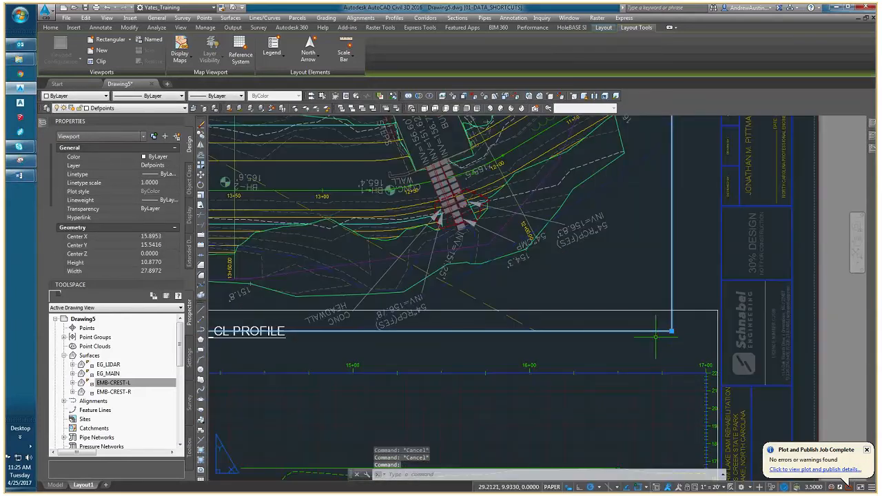
click(672, 331)
scroll(655, 336, down, 8)
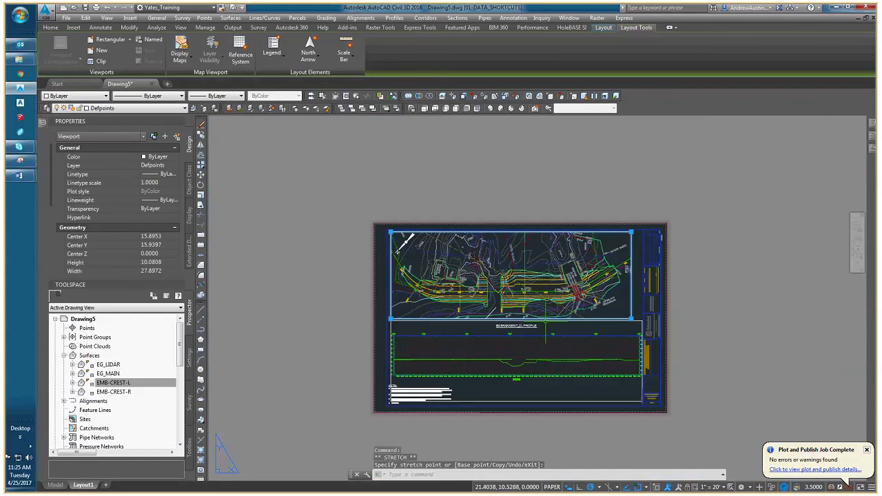
scroll(530, 321, up, 4)
Add the profile viewport to the selection and stretch its lower-right corner to meet the title block's vertical border line.
middle_drag(530, 321, 362, 321)
scroll(771, 337, up, 2)
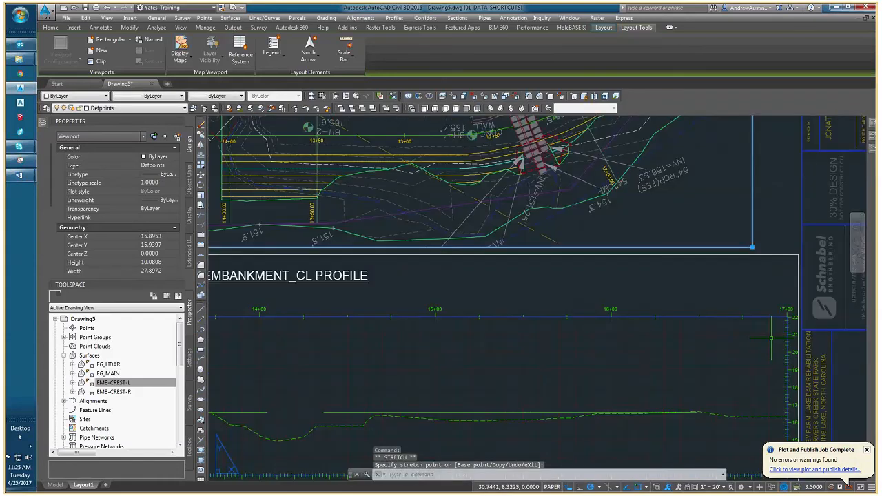
scroll(771, 338, up, 2)
middle_drag(771, 338, 555, 320)
click(598, 274)
middle_drag(598, 274, 572, 64)
middle_drag(575, 441, 575, 328)
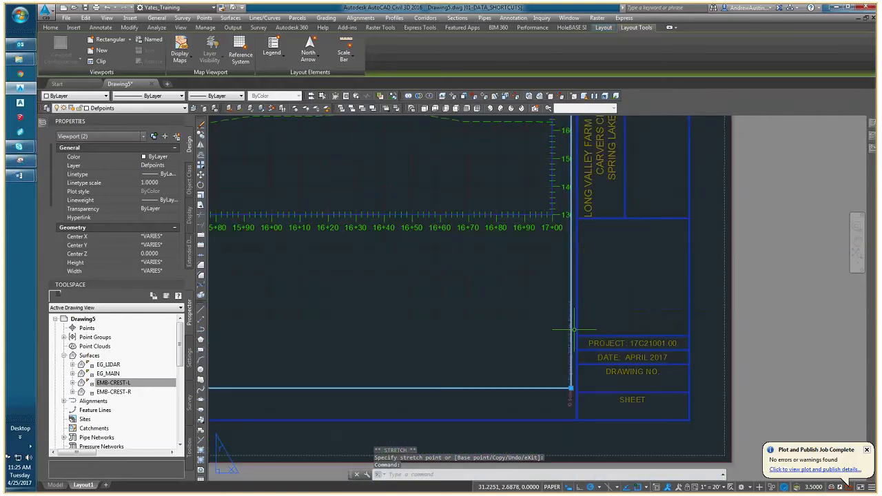
click(573, 388)
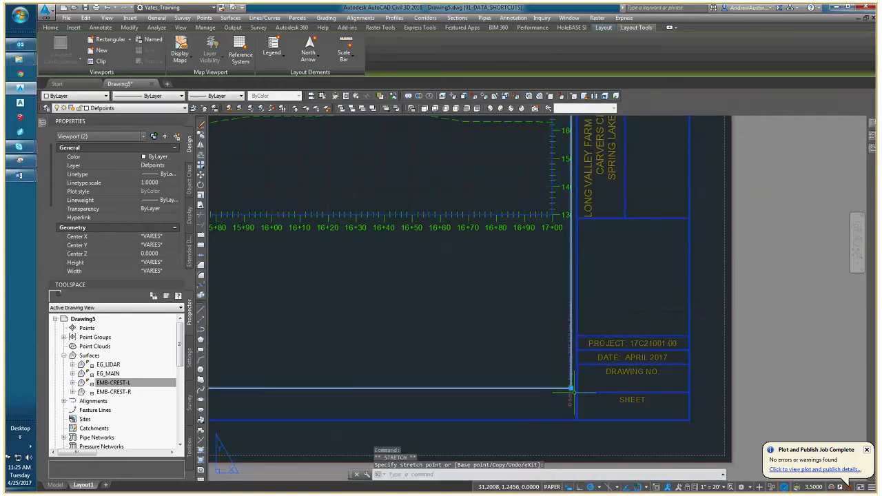
scroll(572, 391, up, 2)
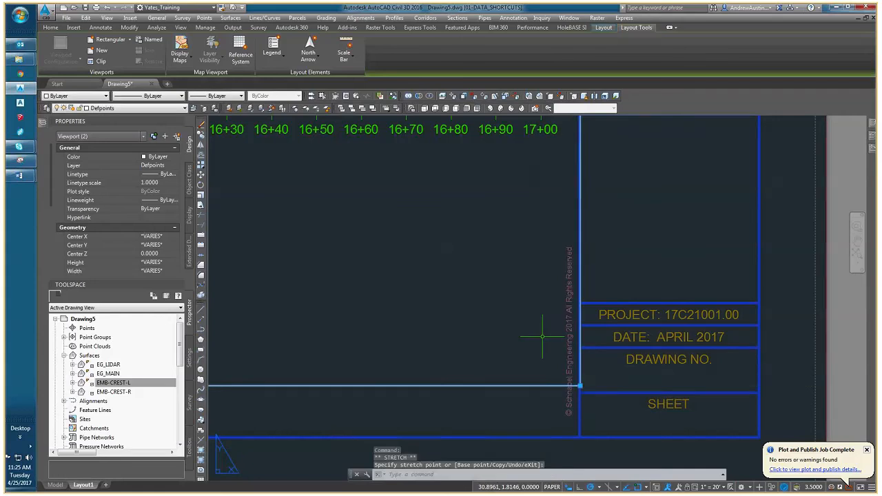
Stretch the profile viewport's upper-left corner out to the sheet border line, exposing the full elevation labels, and clear the selection.
scroll(542, 336, down, 6)
scroll(541, 207, up, 4)
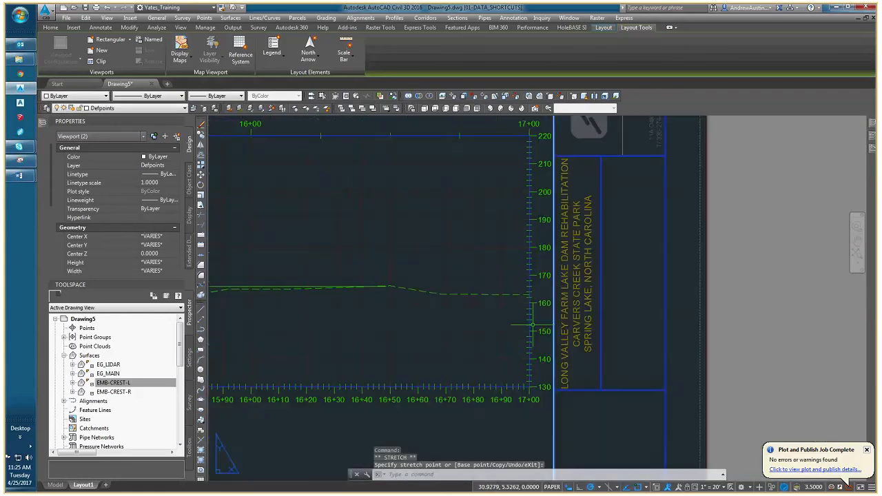
middle_drag(417, 258, 687, 315)
scroll(496, 293, down, 4)
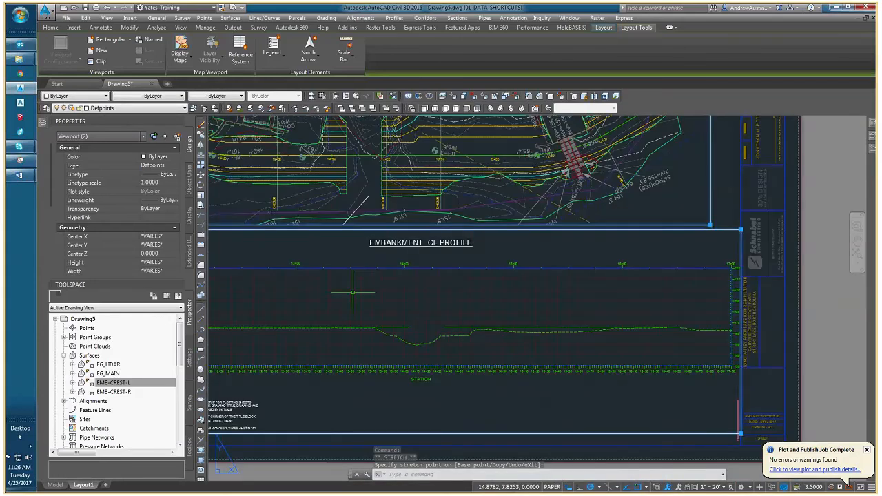
middle_drag(352, 292, 521, 292)
scroll(278, 279, up, 4)
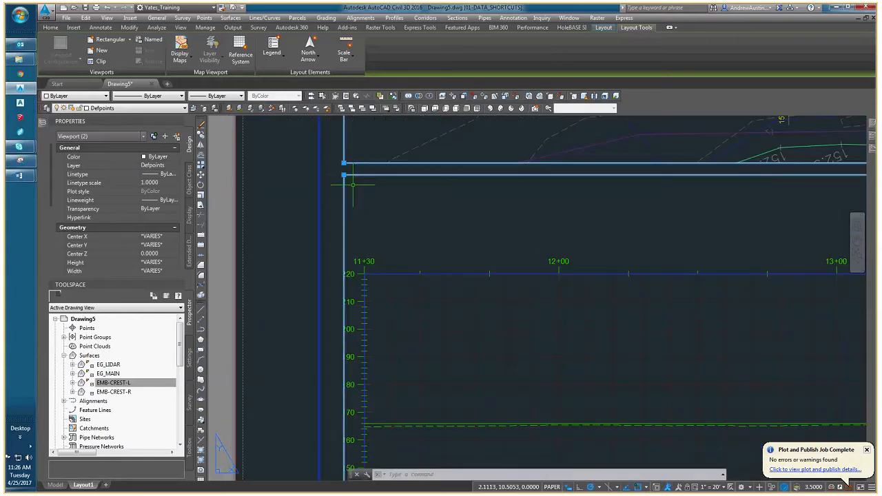
key(Escape)
key(Escape)
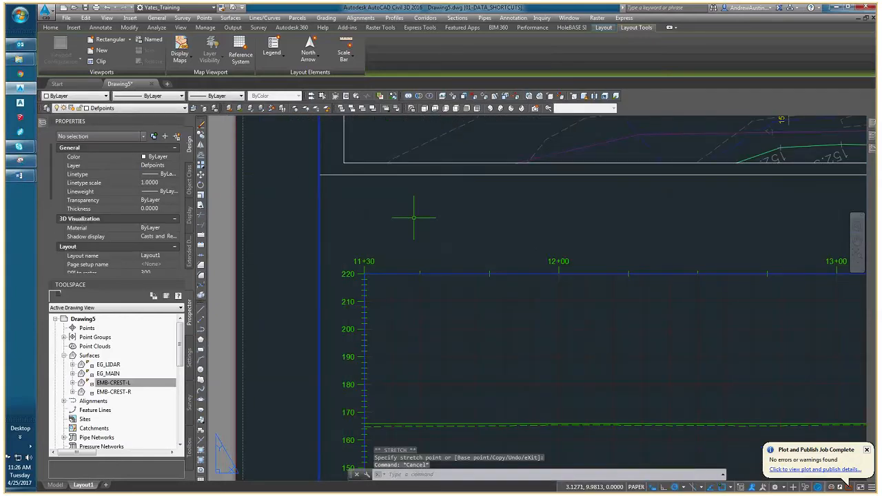
scroll(420, 221, down, 6)
middle_drag(495, 235, 438, 267)
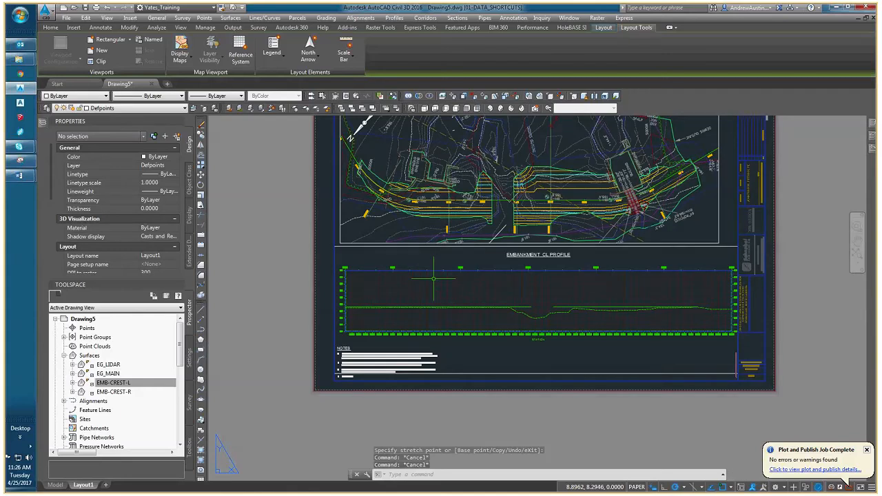
middle_drag(425, 235, 359, 239)
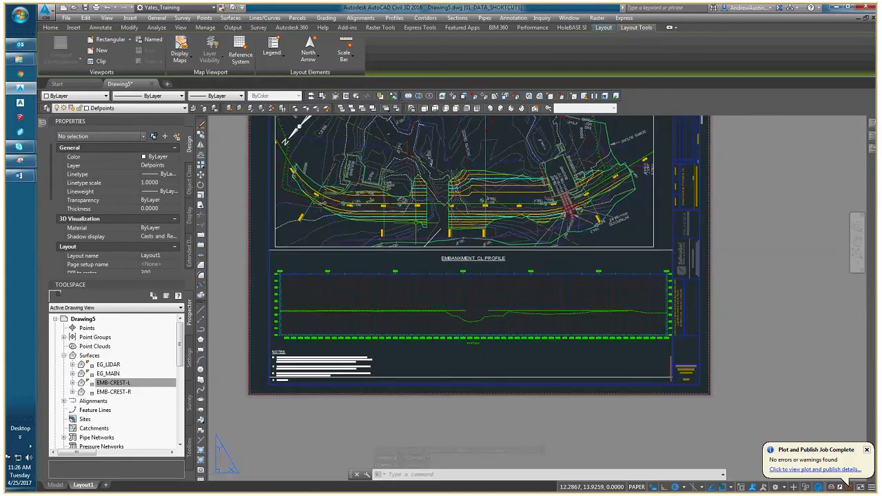
scroll(382, 210, up, 2)
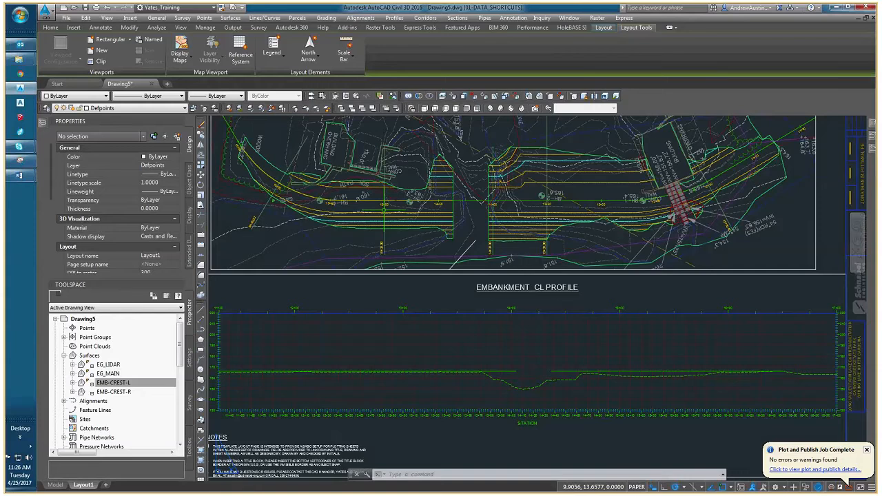
scroll(384, 209, up, 1)
text(pl)
key(Return)
scroll(387, 207, up, 3)
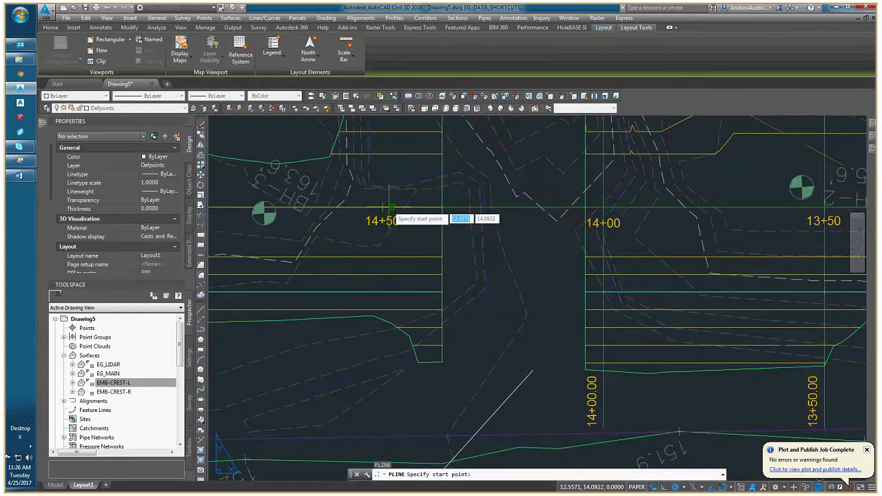
click(389, 207)
scroll(378, 355, down, 5)
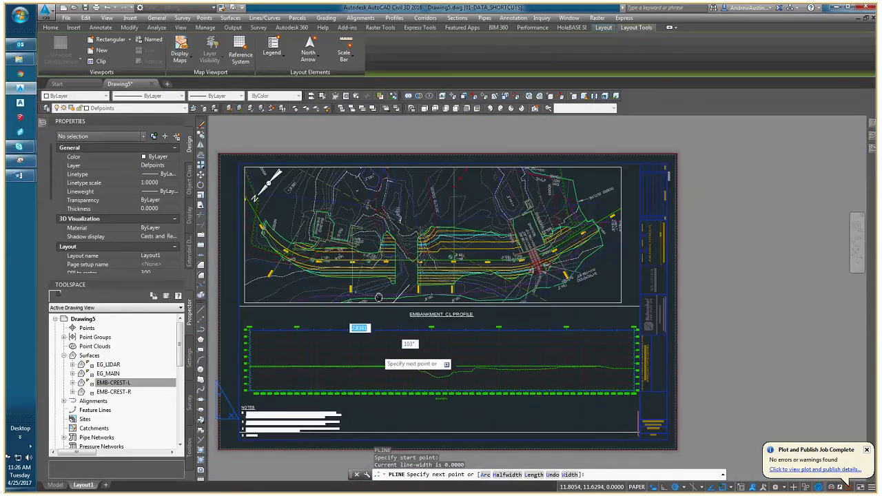
scroll(387, 243, up, 4)
scroll(387, 243, down, 2)
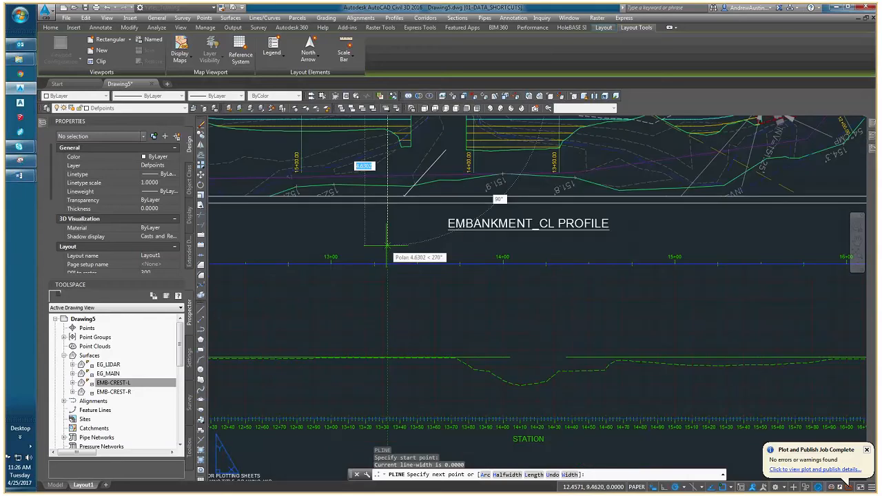
middle_drag(388, 244, 362, 279)
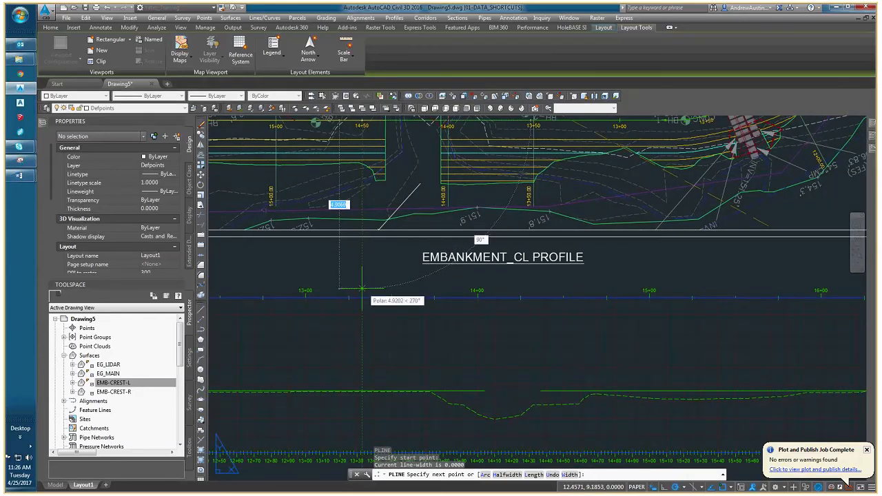
key(Escape)
Draw a vertical polyline about 5.18 long from station 14+00 on the plan centerline down to the profile grid's upper edge.
middle_drag(411, 268, 400, 353)
text(PL)
key(Return)
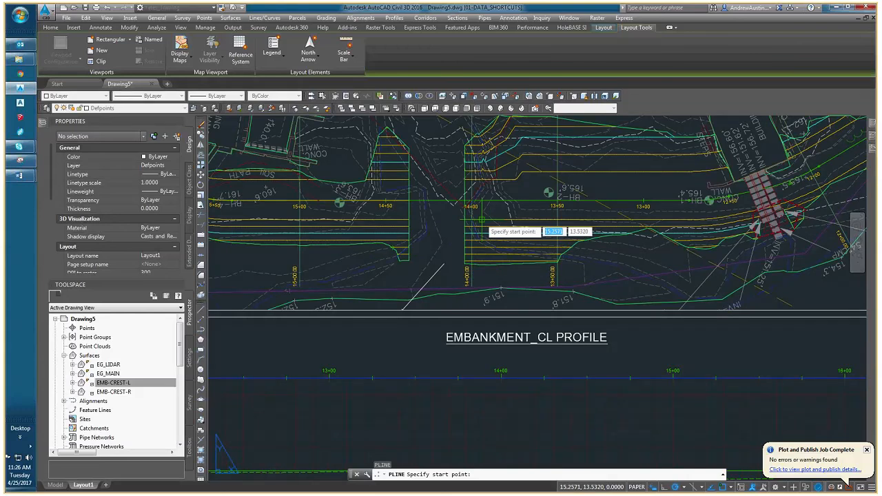
click(480, 220)
middle_drag(455, 294, 441, 224)
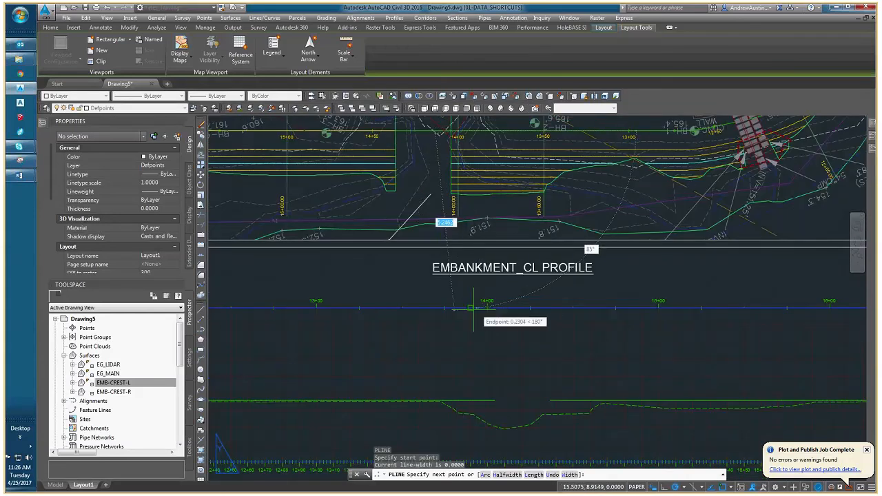
click(459, 306)
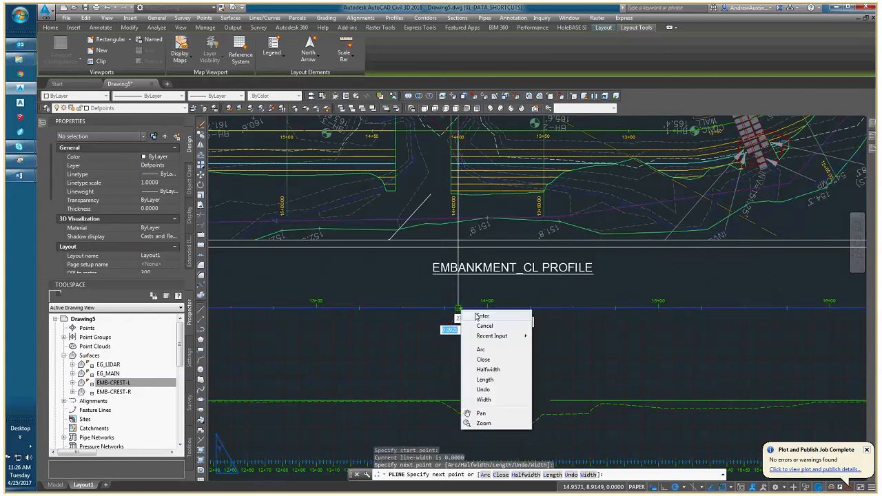
key(Return)
scroll(458, 308, down, 4)
middle_drag(460, 305, 453, 302)
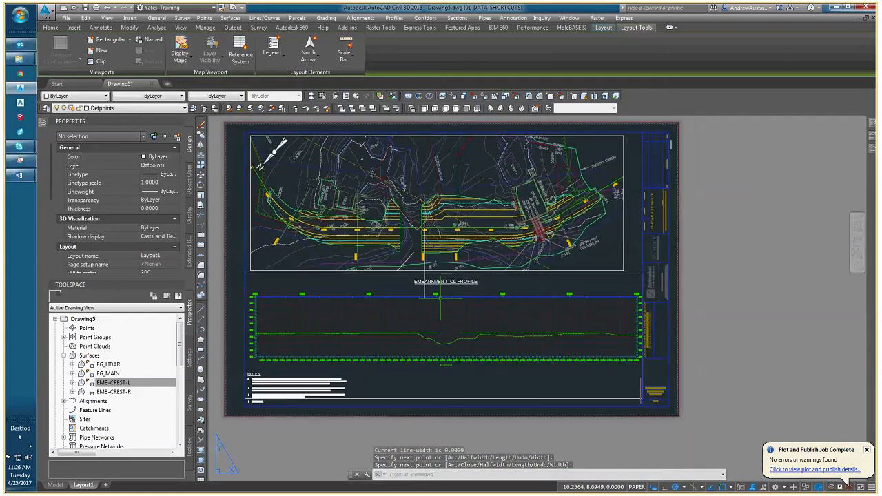
Examine how the vertical guide polyline and plan stationing line up with the stations along the profile.
scroll(436, 271, up, 4)
click(407, 290)
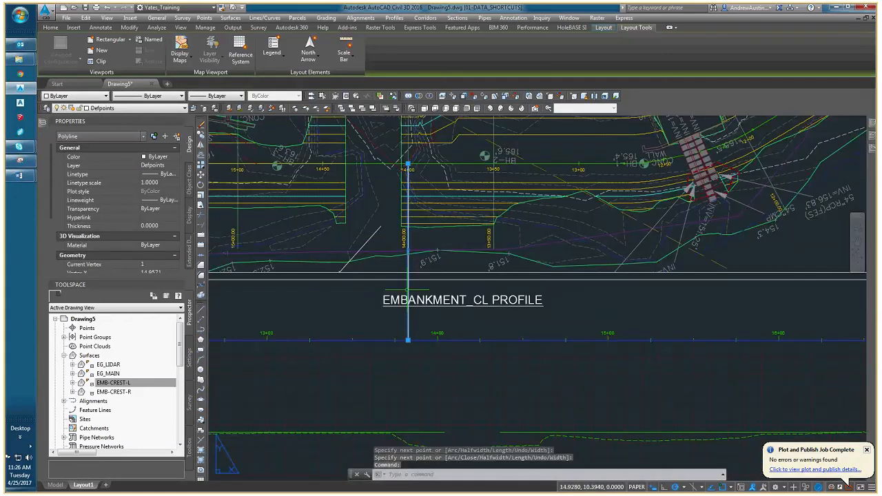
scroll(407, 165, up, 4)
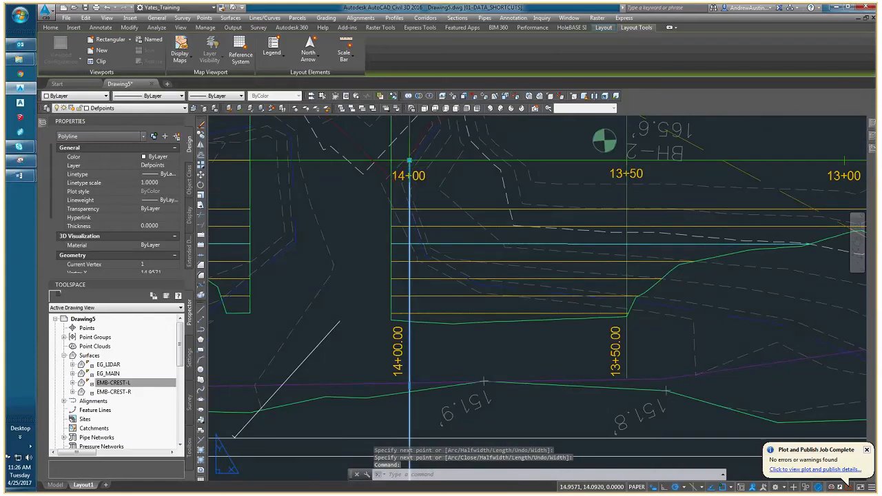
scroll(438, 237, down, 6)
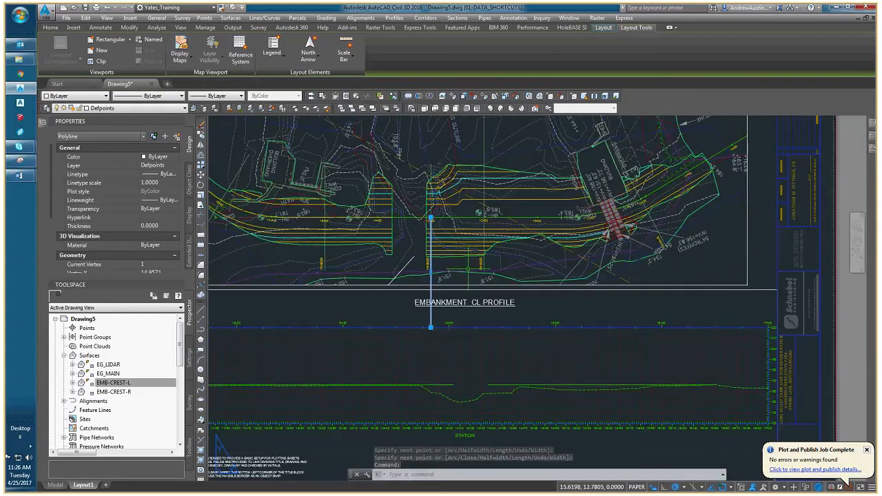
middle_drag(446, 334, 464, 288)
key(Escape)
key(Escape)
scroll(464, 289, up, 8)
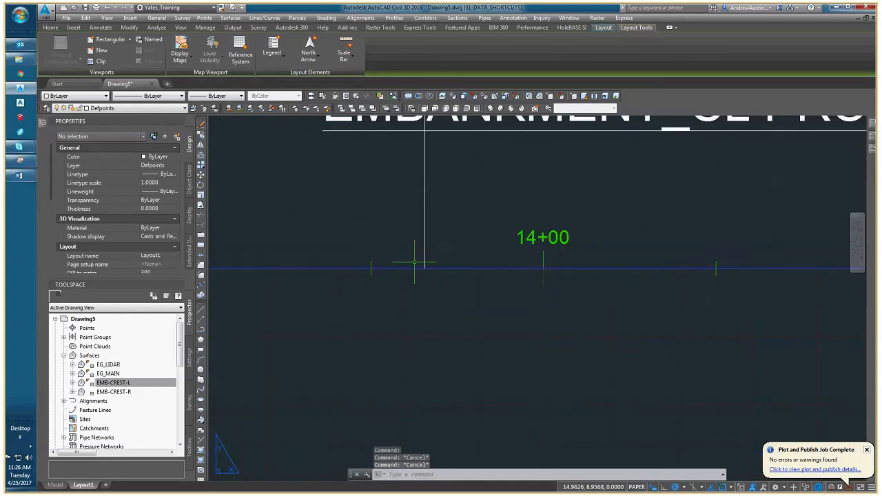
scroll(543, 329, down, 4)
scroll(432, 260, down, 3)
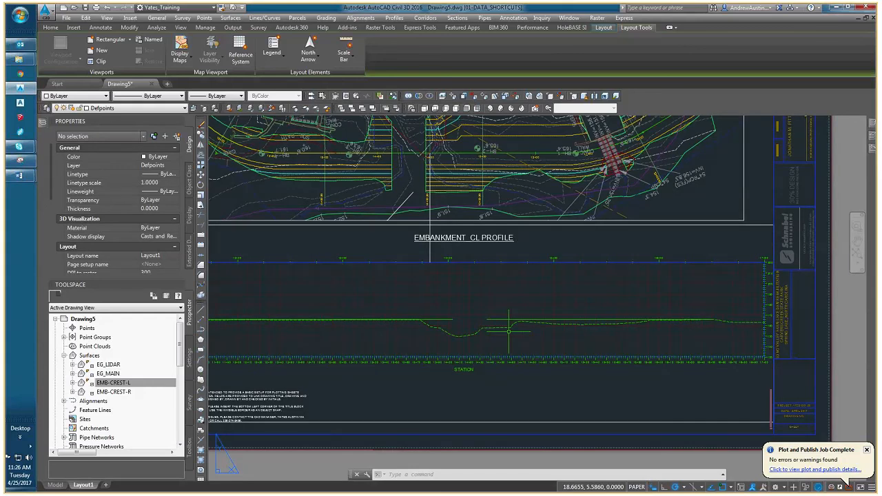
scroll(508, 331, up, 2)
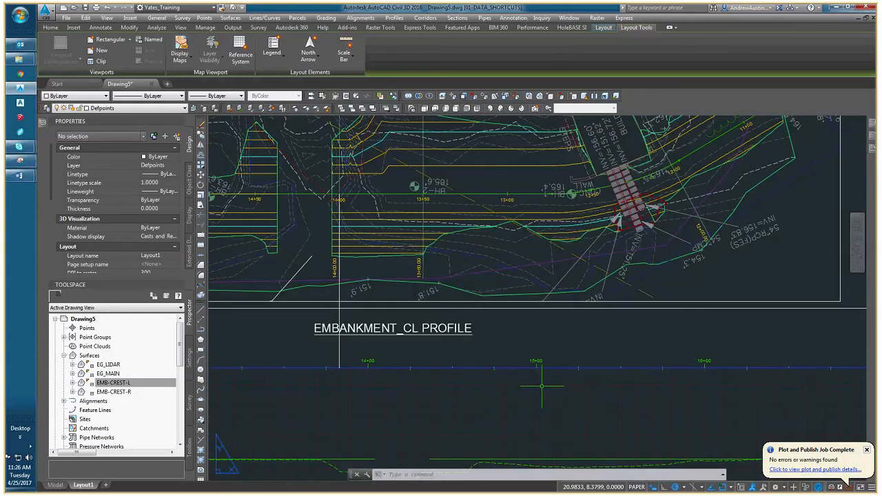
scroll(541, 386, down, 4)
scroll(480, 324, up, 4)
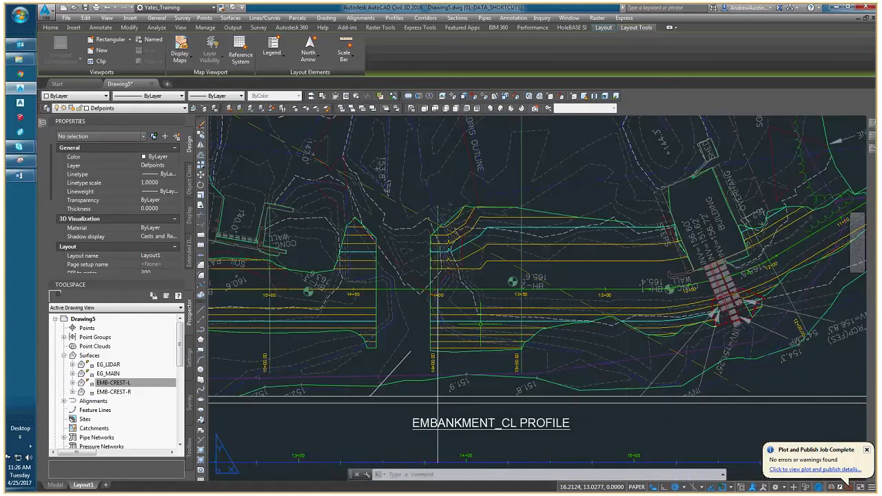
scroll(480, 324, down, 2)
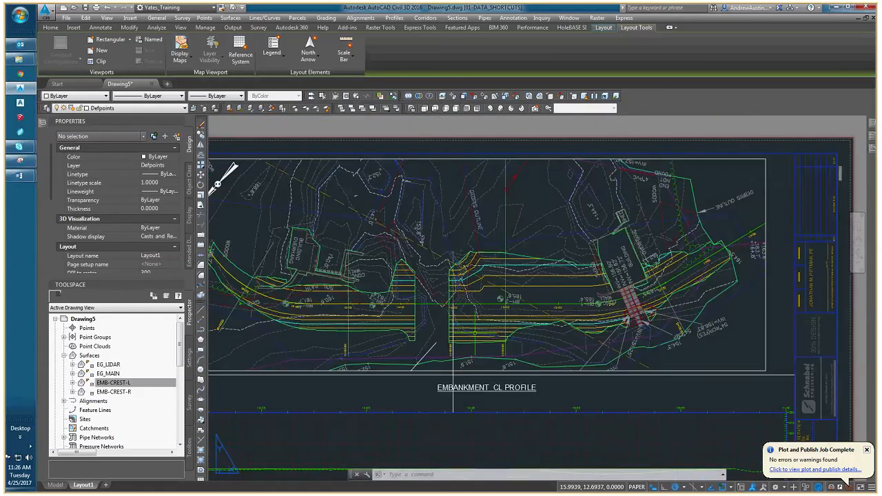
scroll(452, 412, up, 2)
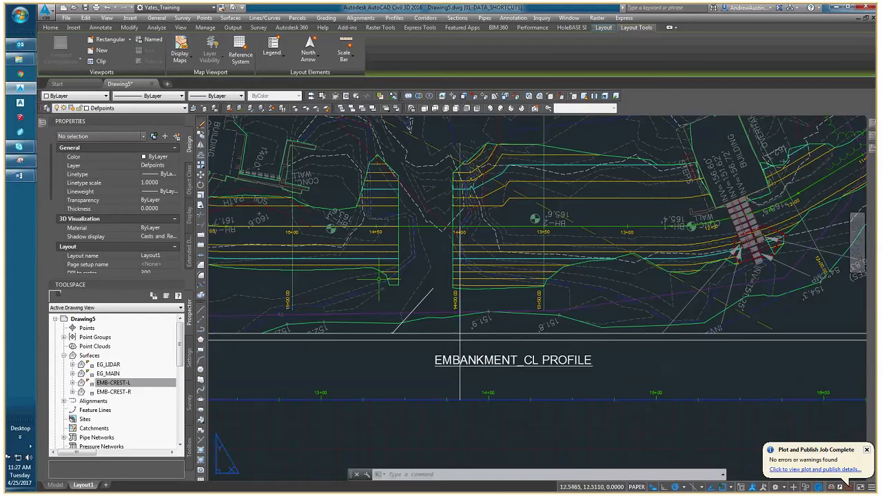
middle_drag(379, 279, 445, 277)
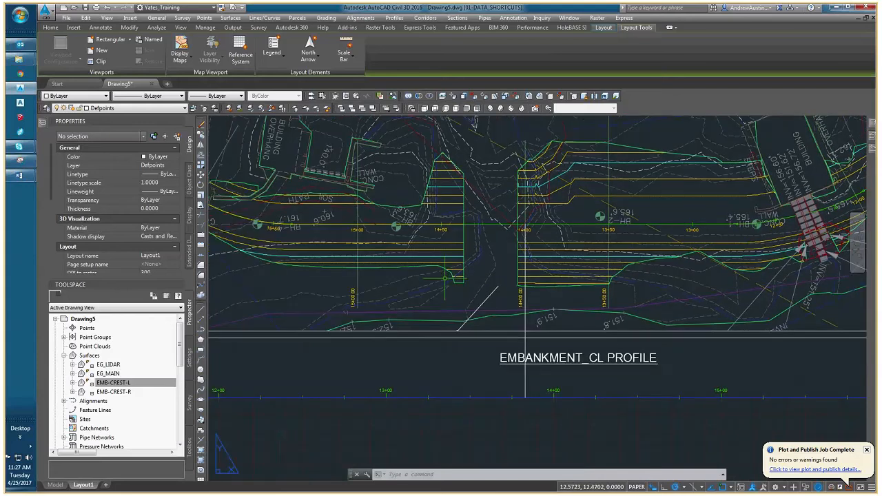
scroll(444, 277, down, 2)
middle_drag(548, 347, 474, 343)
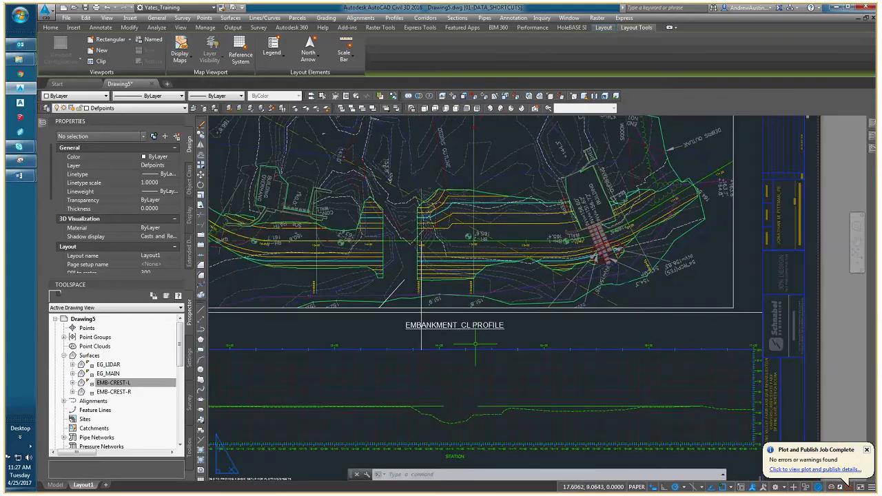
scroll(476, 343, up, 2)
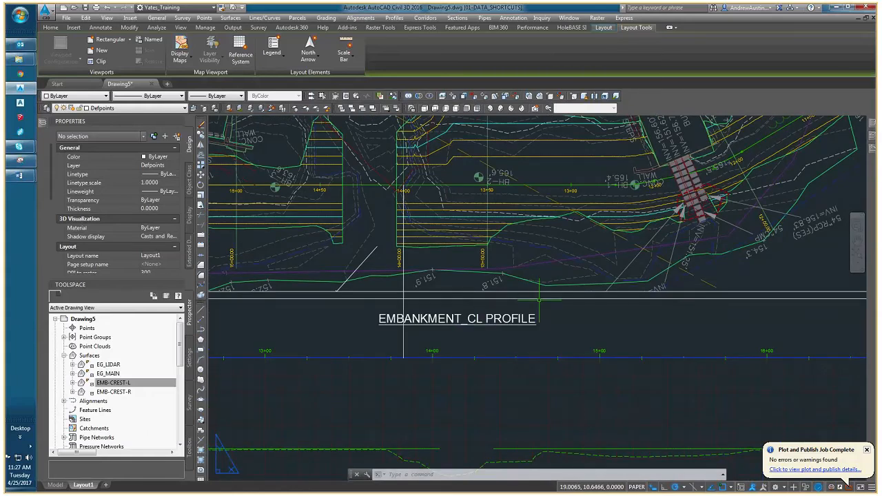
Move the profile viewport sideways, from its station 14+00 tick to the guide polyline's lower end.
click(539, 299)
text(m)
key(space)
click(432, 357)
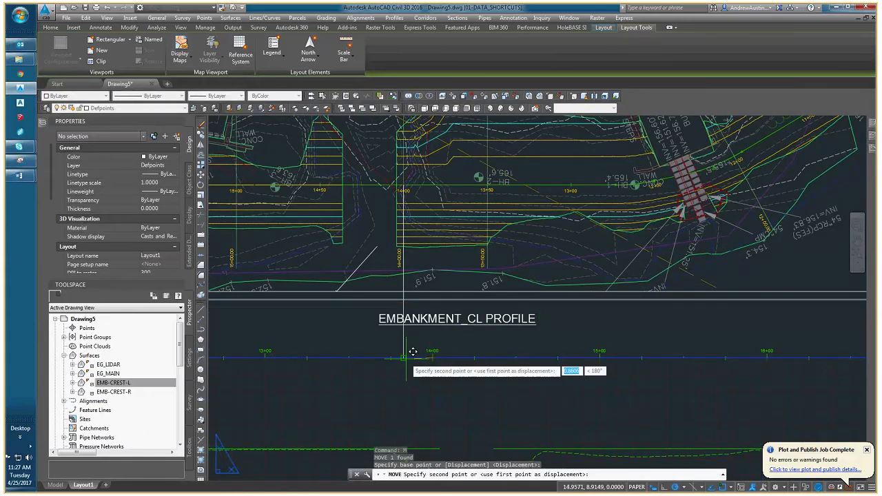
click(404, 357)
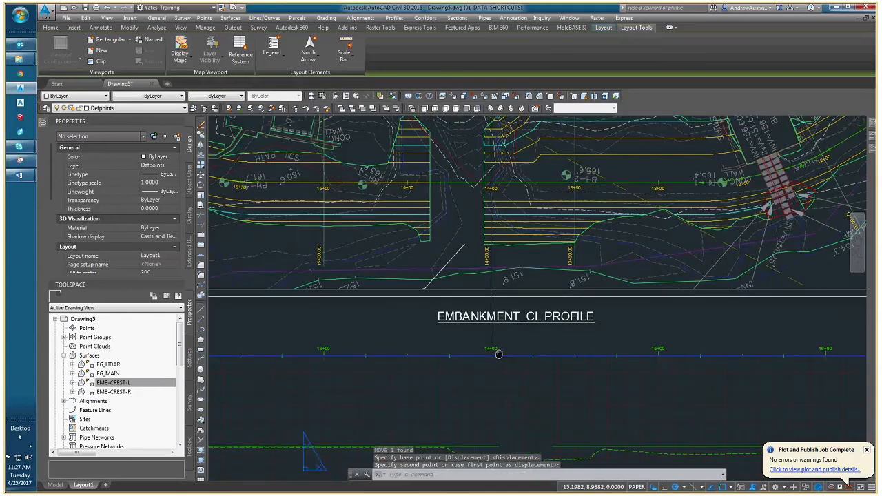
scroll(499, 355, down, 4)
scroll(412, 302, up, 4)
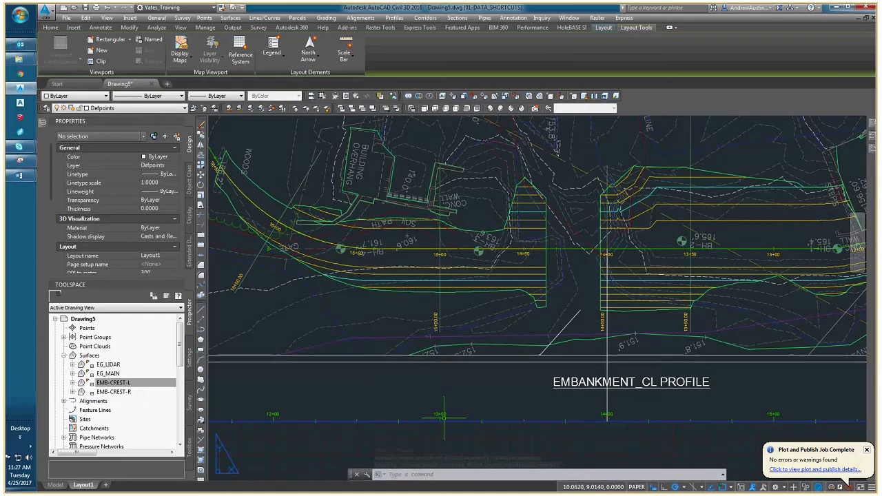
key(Escape)
key(Escape)
scroll(397, 301, down, 4)
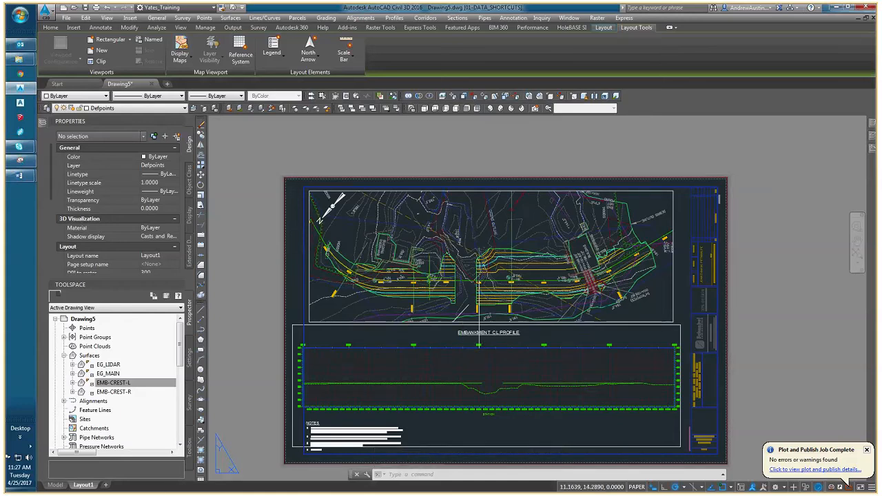
Switch to model space and set the embankment profile view's style to 1:1 R to L.
click(55, 485)
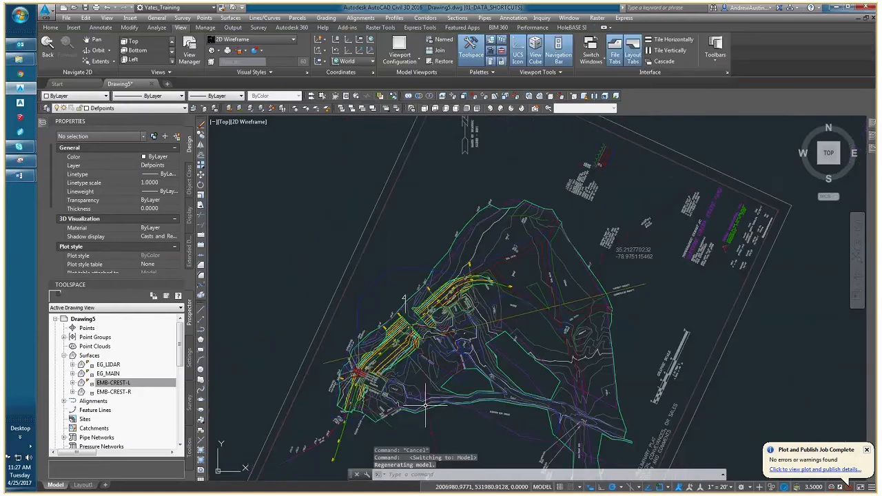
middle_drag(803, 394, 489, 387)
click(417, 390)
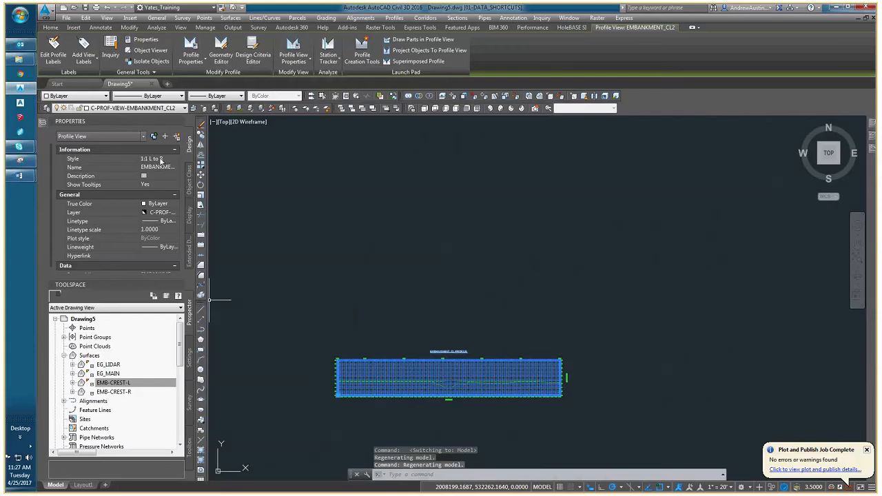
click(159, 159)
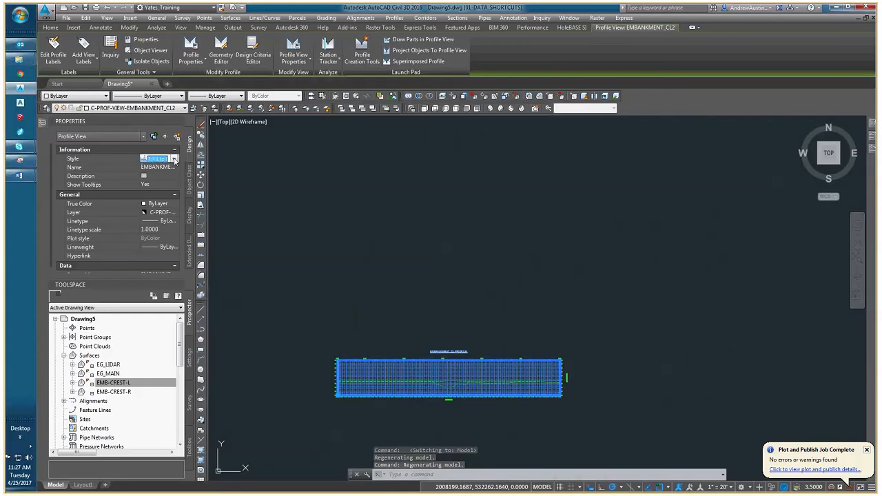
click(175, 159)
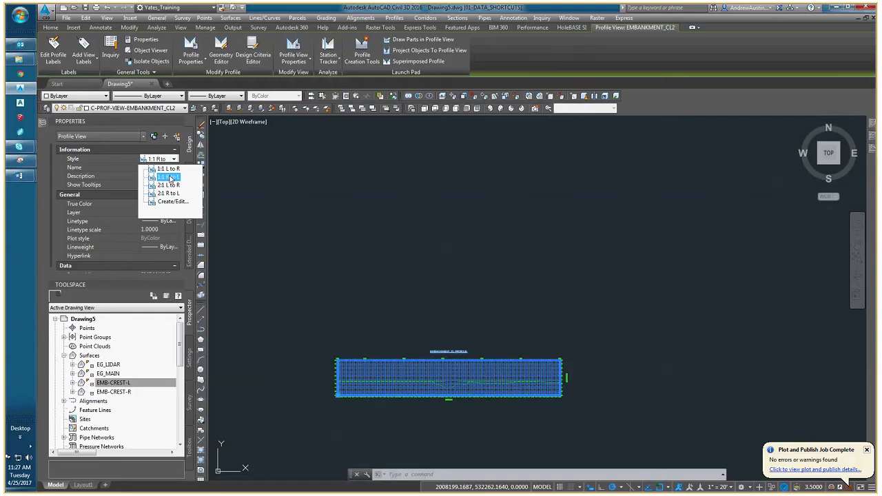
click(169, 179)
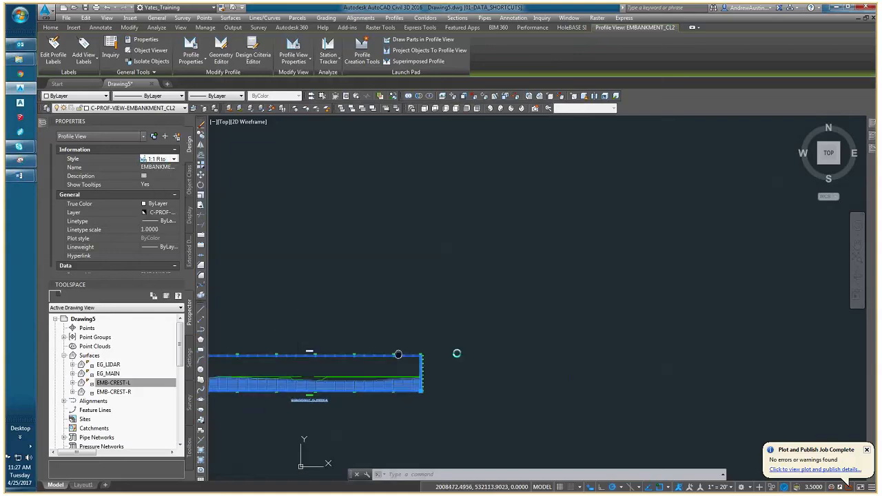
scroll(365, 338, up, 4)
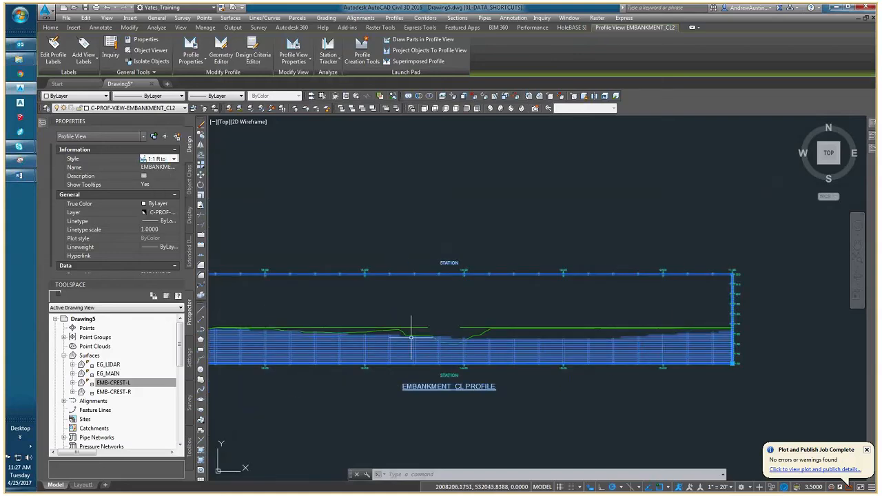
key(Escape)
key(Escape)
Turn off horizontal grid clipping in the embankment profile view's 1:1 R to L style.
middle_drag(389, 337, 480, 341)
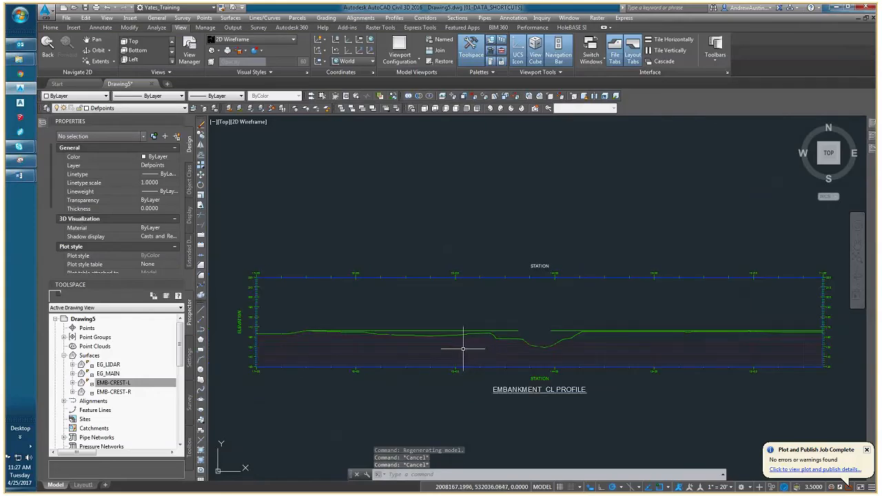
scroll(463, 349, down, 4)
click(411, 350)
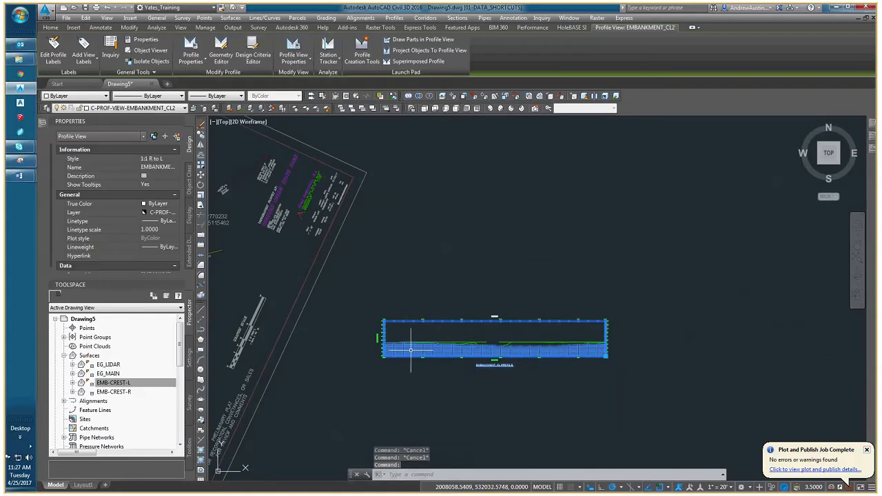
middle_drag(562, 363, 469, 351)
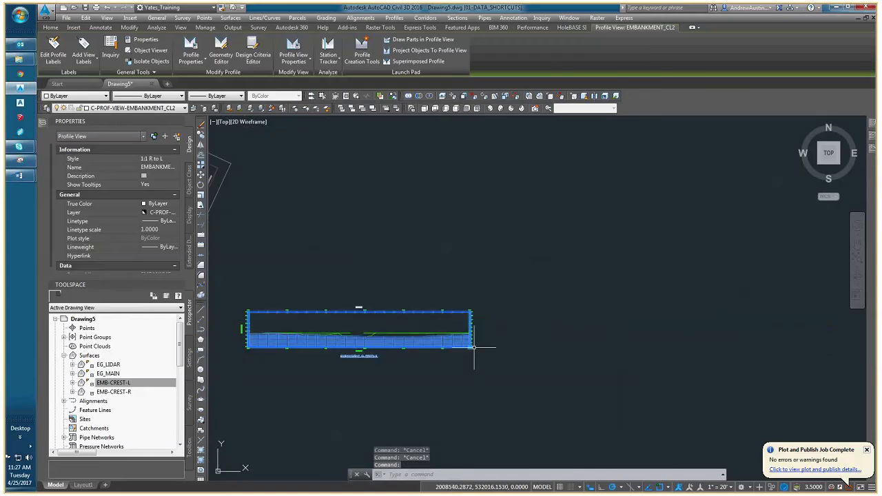
click(473, 347)
scroll(387, 328, up, 3)
right_click(388, 328)
click(417, 427)
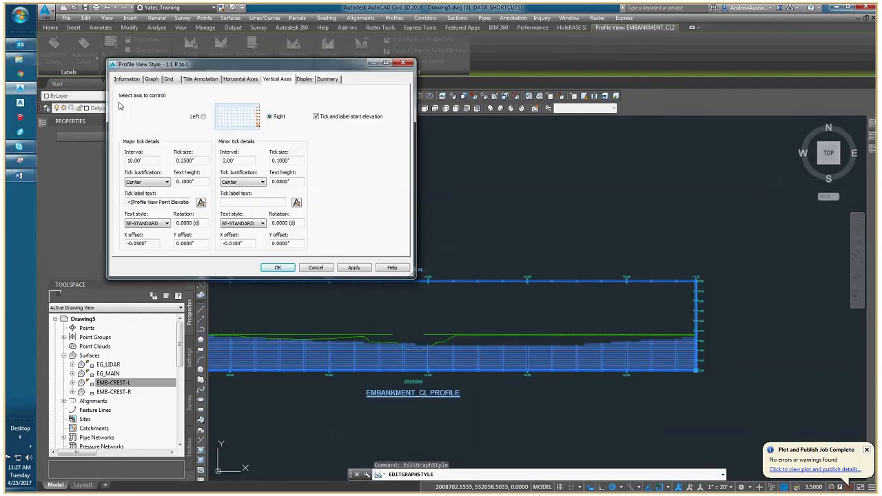
click(165, 80)
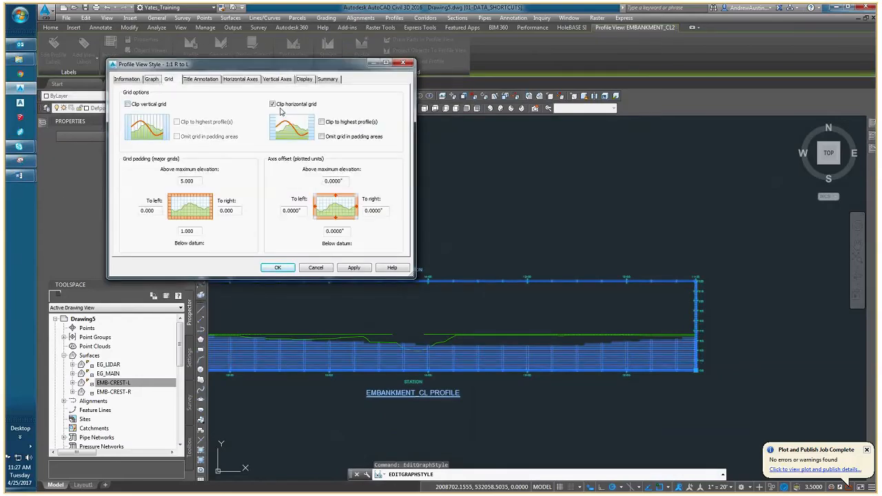
click(277, 268)
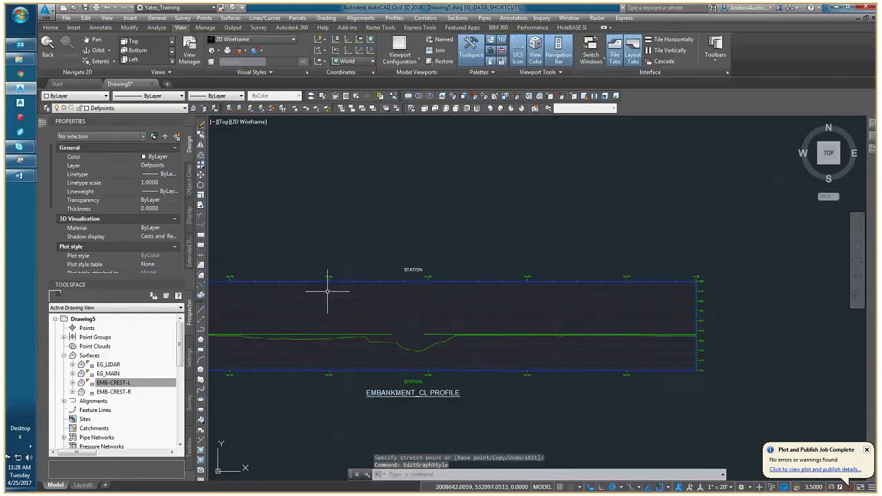
key(Escape)
key(Escape)
Examine the embankment profile view's grid, stations and elevation axis along its length.
scroll(328, 291, up, 3)
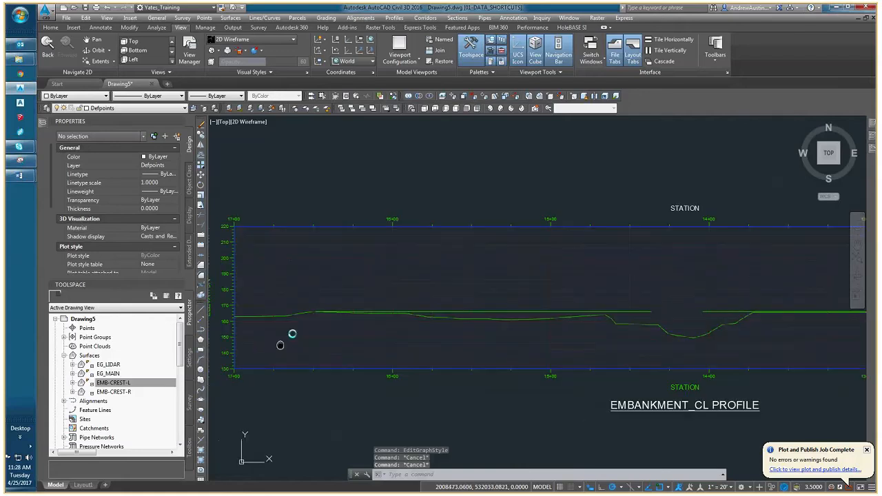
middle_drag(454, 352, 394, 349)
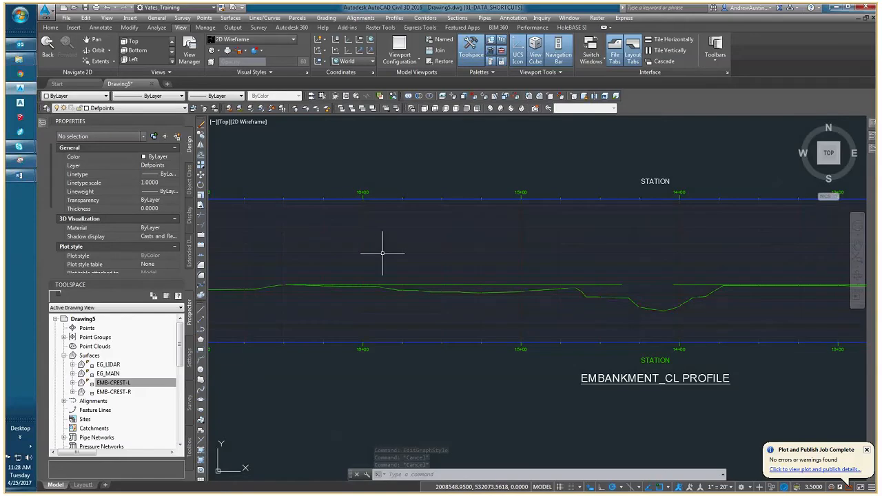
scroll(365, 261, up, 4)
scroll(379, 248, down, 4)
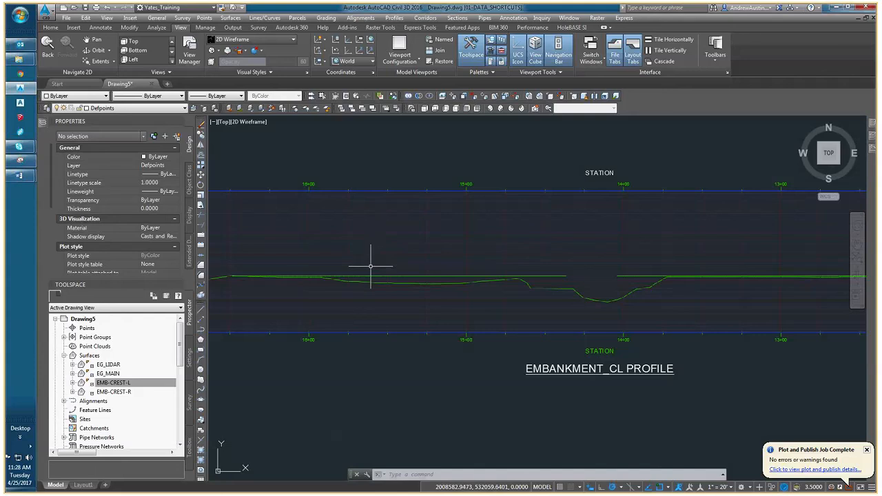
middle_drag(218, 264, 310, 264)
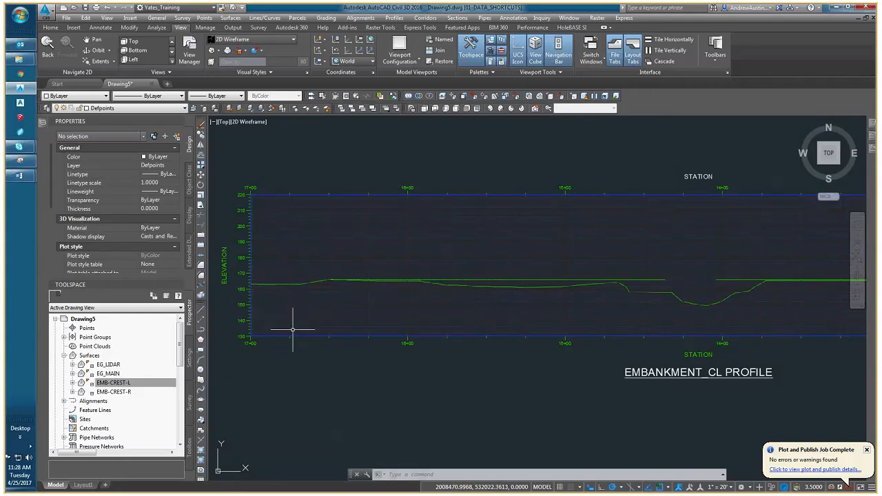
scroll(283, 333, down, 2)
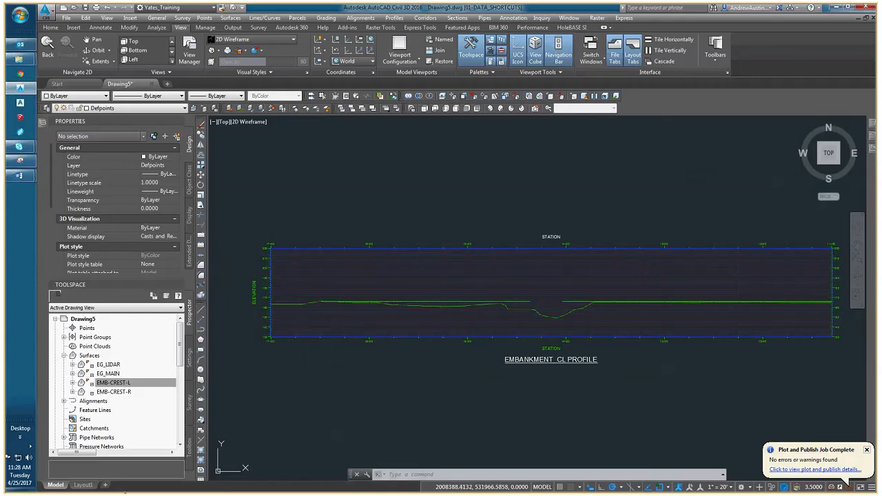
Switch to Layout1 and move the profile viewport sideways from its station 14+00 tick to the guide polyline.
click(83, 485)
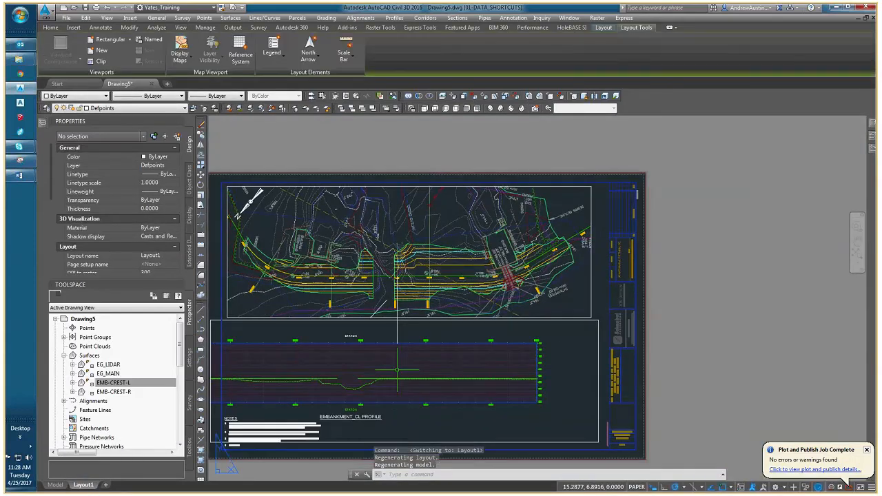
scroll(321, 342, up, 2)
click(266, 309)
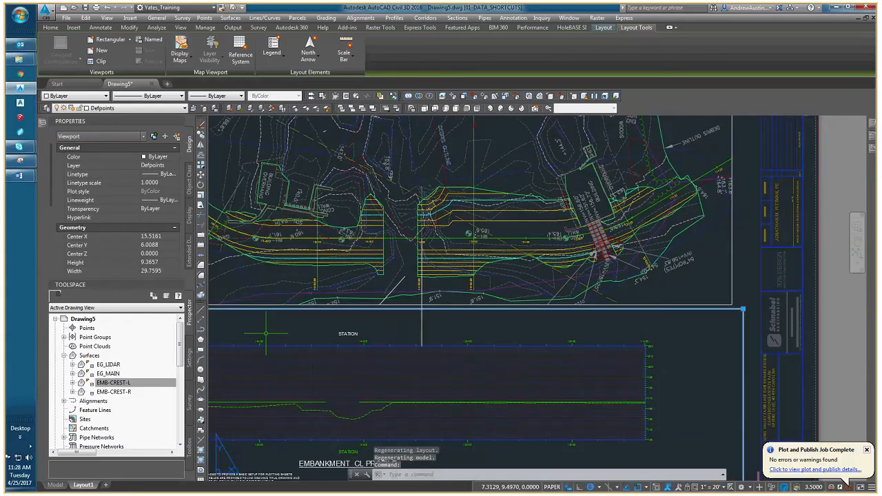
text(m)
key(Return)
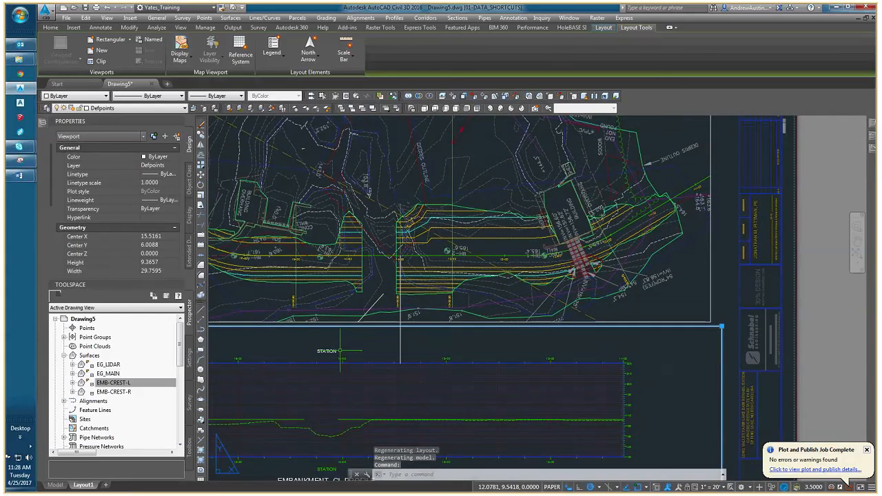
scroll(319, 365, up, 5)
click(323, 353)
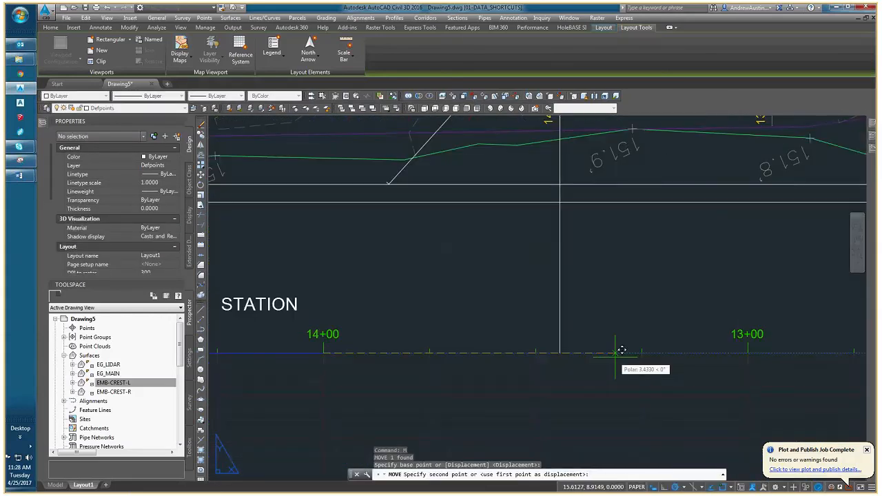
scroll(477, 344, down, 5)
Stretch the profile viewport's corners to fit the sheet area beside the title block, about 27.83 wide by 9.13 high.
middle_drag(289, 344, 460, 313)
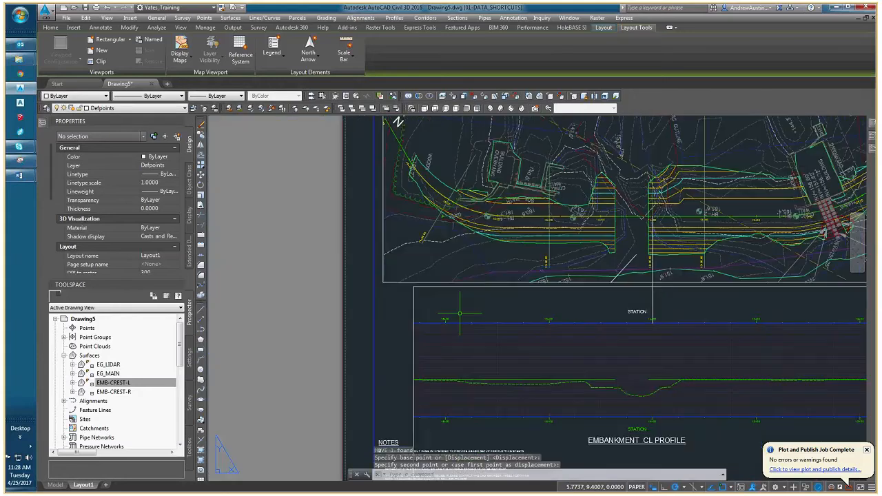
click(413, 288)
click(414, 287)
click(375, 286)
middle_drag(647, 366, 322, 327)
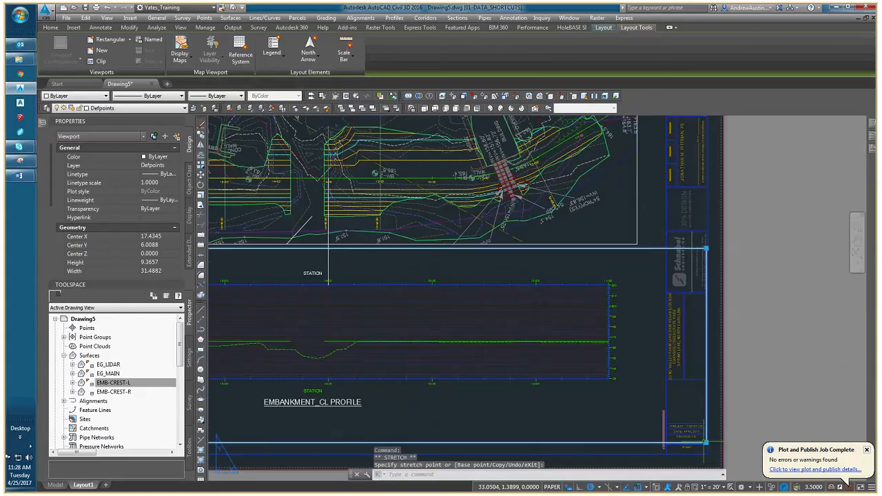
scroll(455, 316, down, 2)
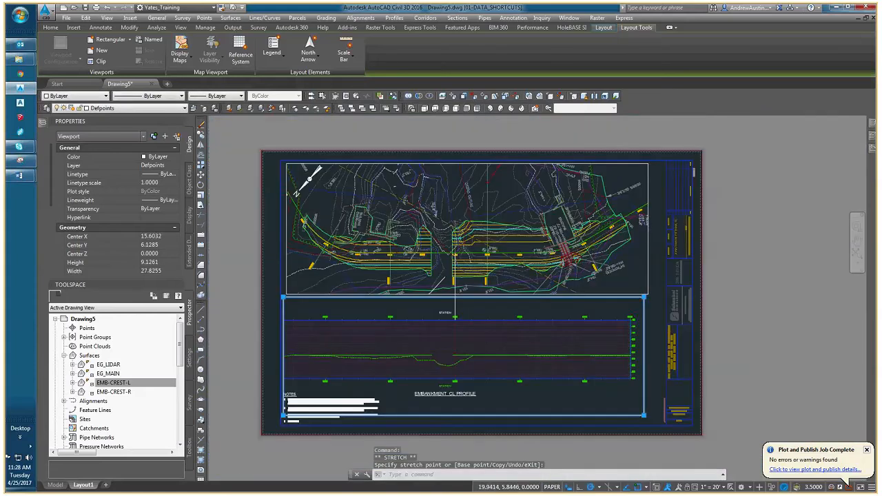
middle_drag(448, 326, 518, 342)
key(Escape)
key(Escape)
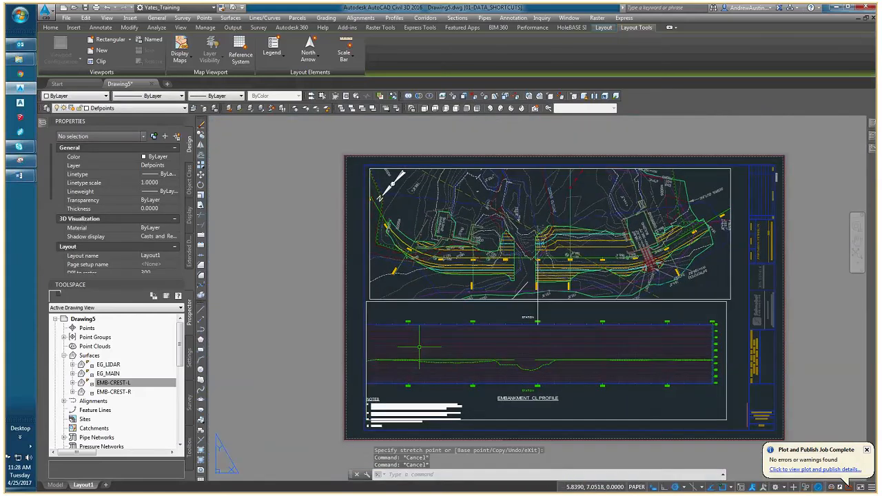
Examine the plan centerline's stations near 16+00 and 16+50 against the station labels along the profile.
scroll(386, 347, up, 6)
scroll(485, 236, down, 6)
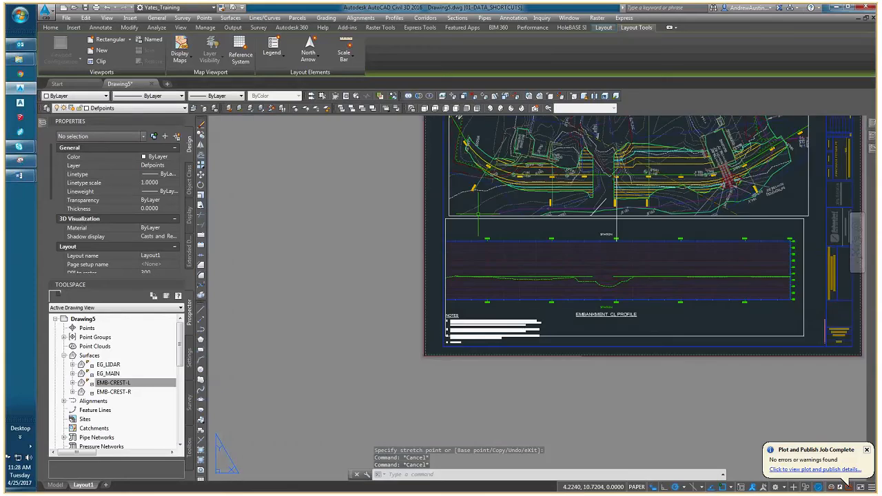
scroll(479, 340, up, 2)
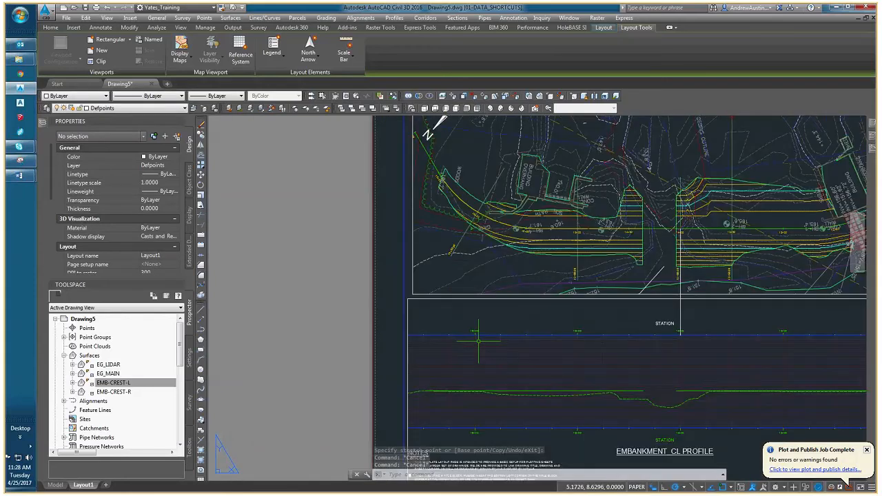
scroll(478, 339, up, 3)
scroll(448, 354, down, 3)
middle_drag(443, 350, 484, 381)
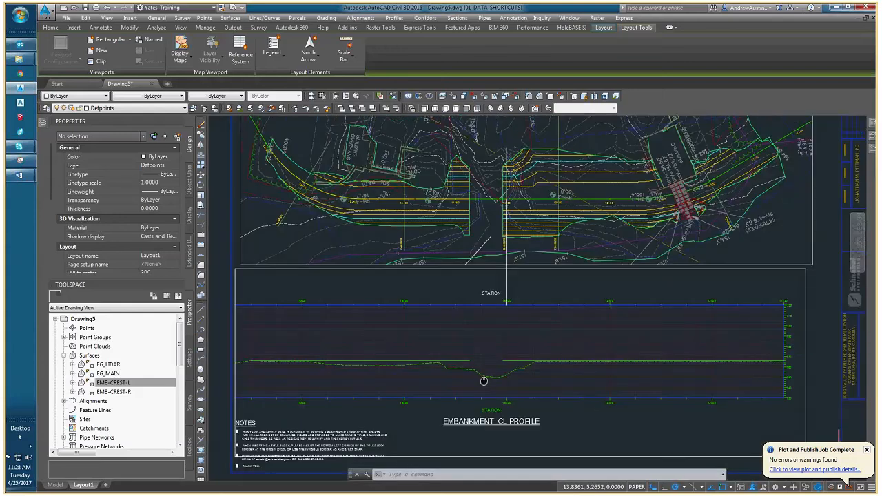
scroll(289, 178, up, 4)
middle_drag(286, 185, 307, 248)
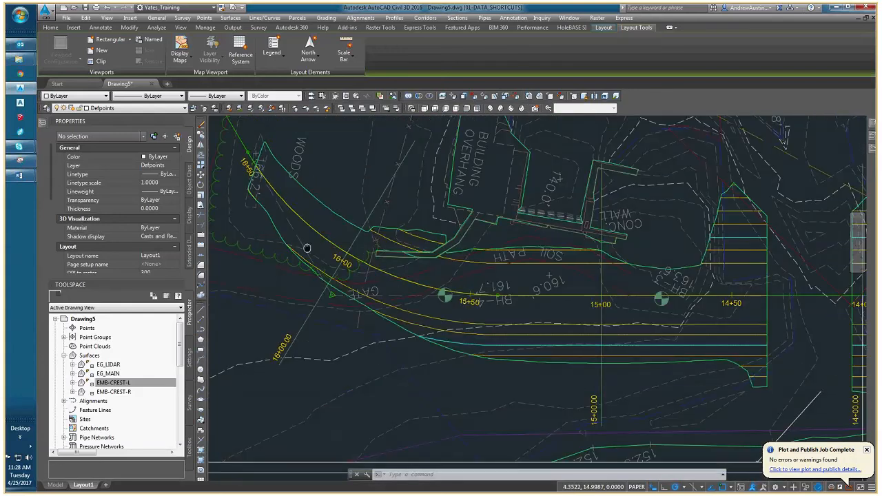
scroll(307, 248, down, 4)
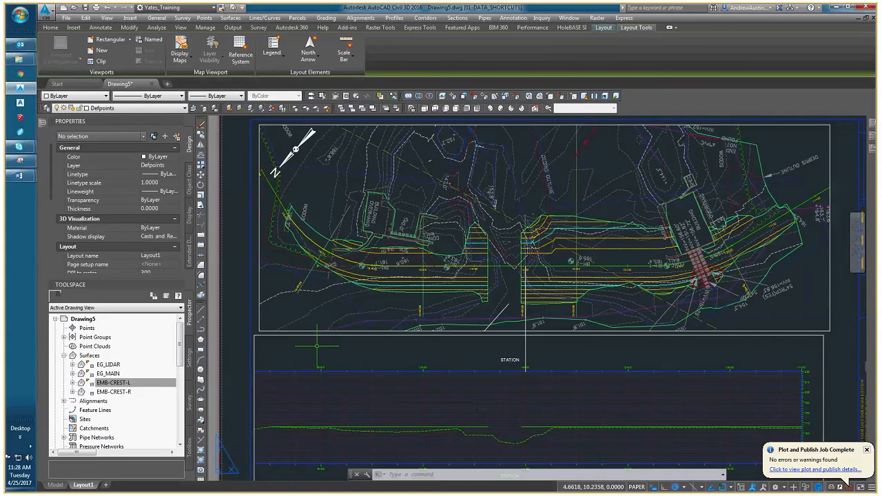
middle_drag(350, 395, 395, 295)
Set the end of the embankment profile view's user-specified station range to 16+50.00' through its viewport.
double_click(395, 295)
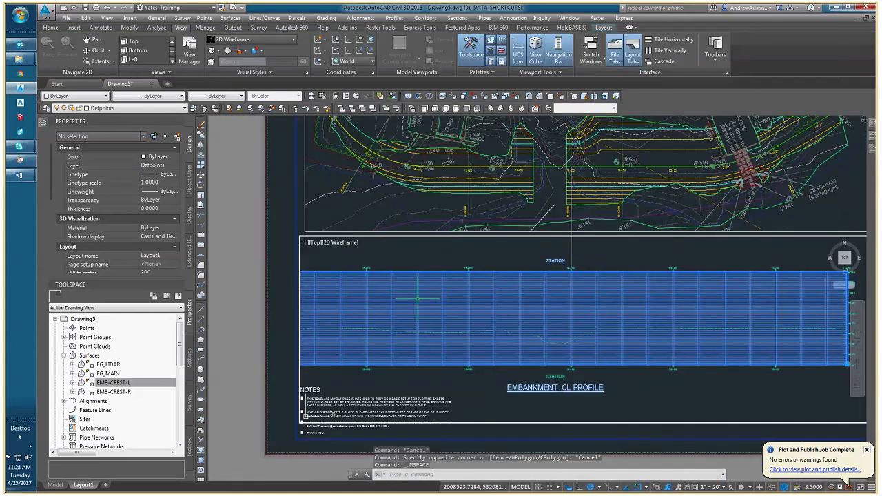
click(417, 298)
right_click(418, 299)
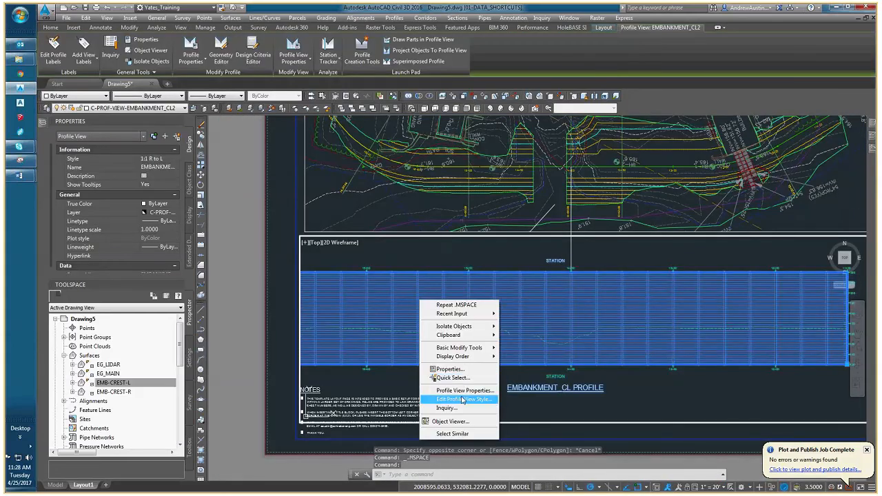
click(465, 390)
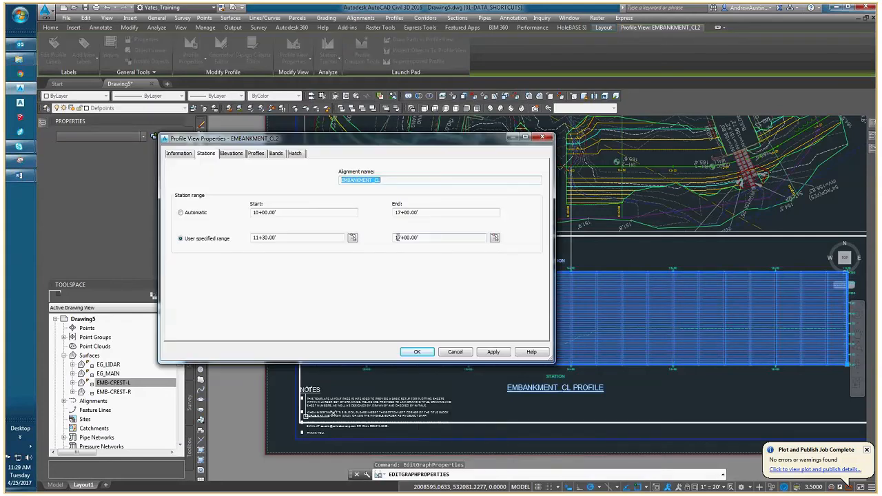
click(399, 237)
key(BackSpace)
text(6)
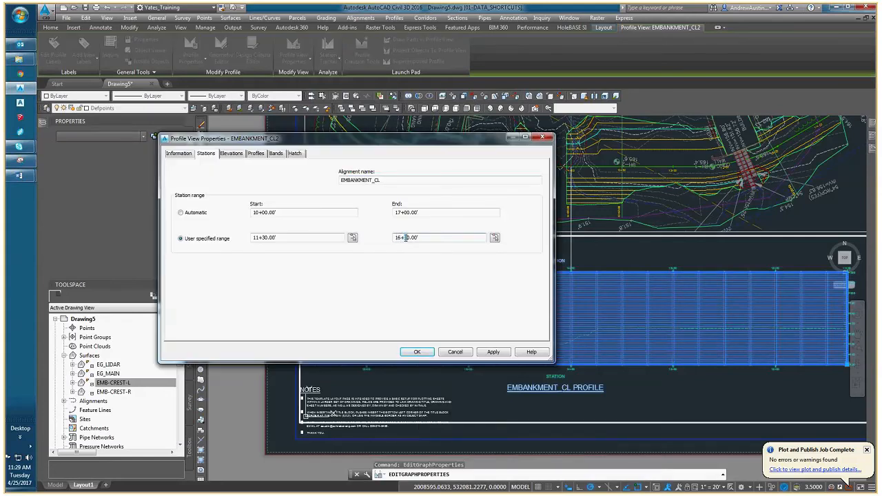
click(417, 351)
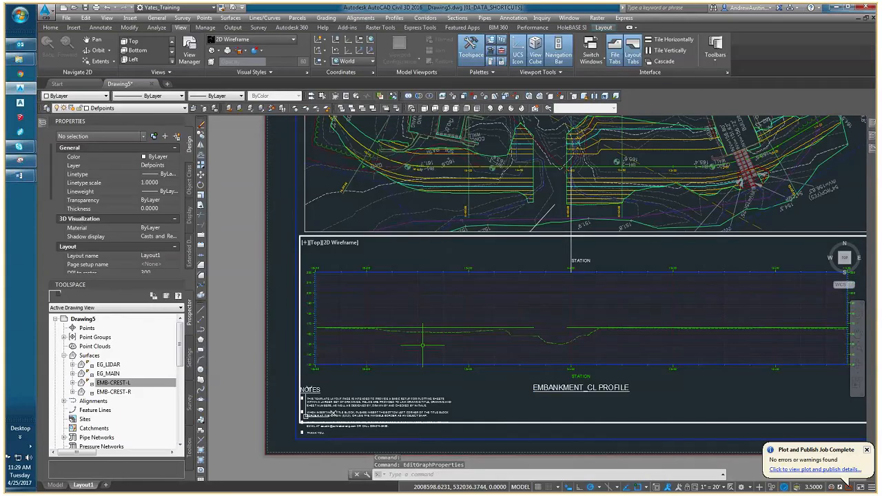
Return to paper space, erase the vertical guide polyline between the two viewports and regenerate the drawing.
text(ps)
key(Return)
click(582, 269)
click(560, 255)
key(Delete)
mouse_move(528, 276)
middle_down()
mouse_move(374, 277)
mouse_move(423, 273)
middle_up()
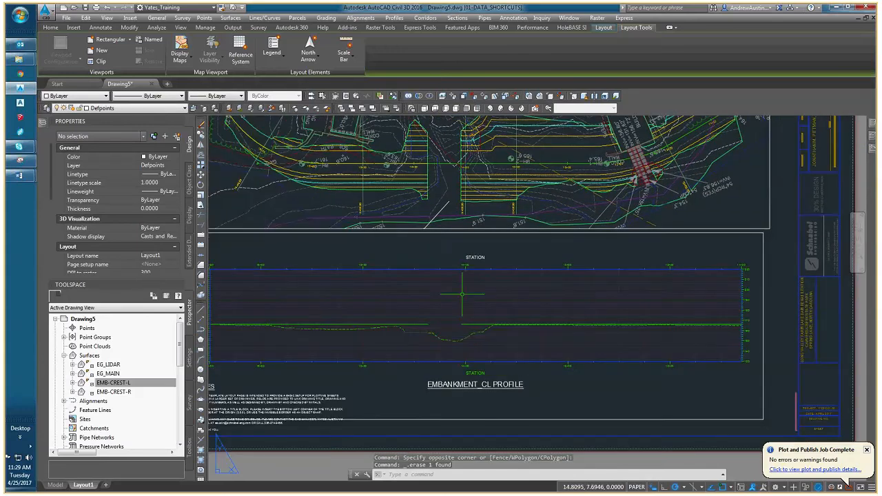
key(Escape)
key(Escape)
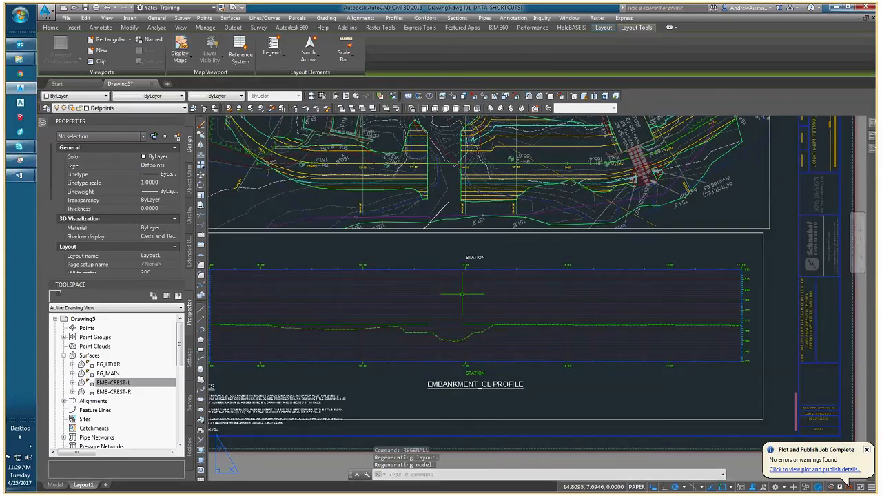
Stretch the profile viewport's upper edge down to make the viewport about 8.20 high.
middle_drag(448, 304, 502, 301)
middle_drag(565, 238, 495, 304)
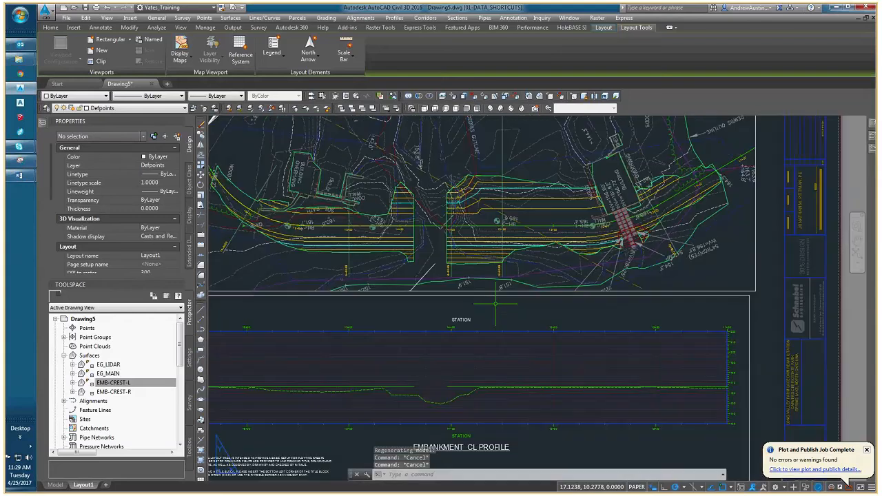
middle_drag(415, 199, 425, 203)
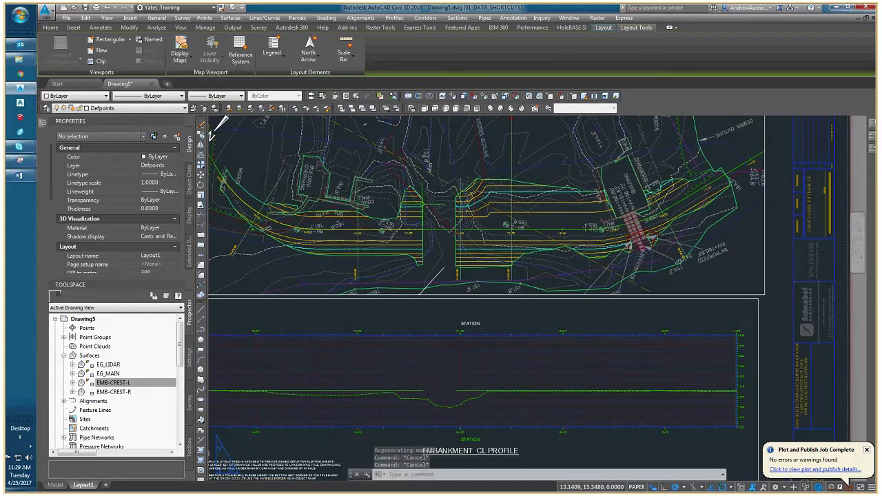
click(563, 299)
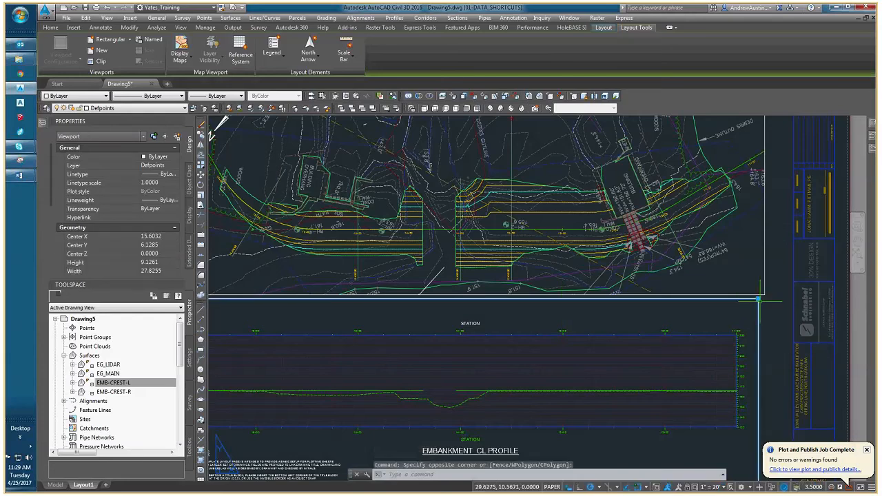
click(758, 298)
middle_drag(758, 319, 753, 262)
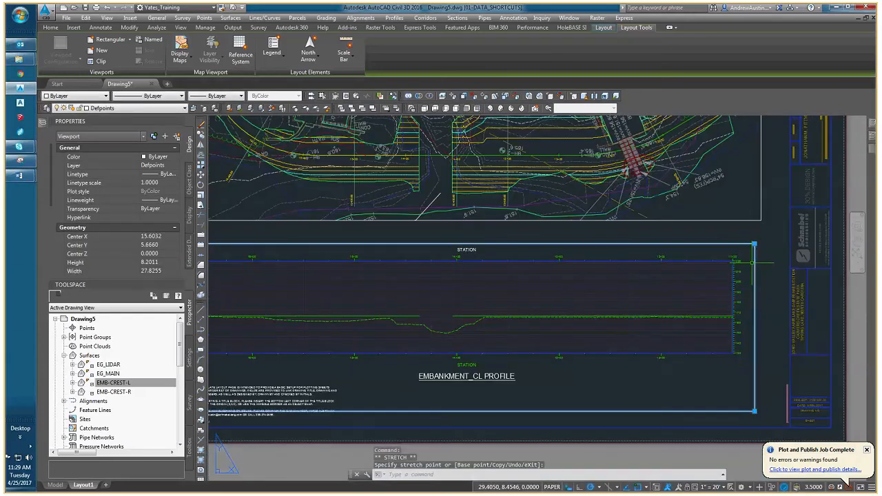
Stretch the profile viewport's lower edge up to just below the profile title, making the viewport about 6.96 high.
click(757, 409)
click(756, 413)
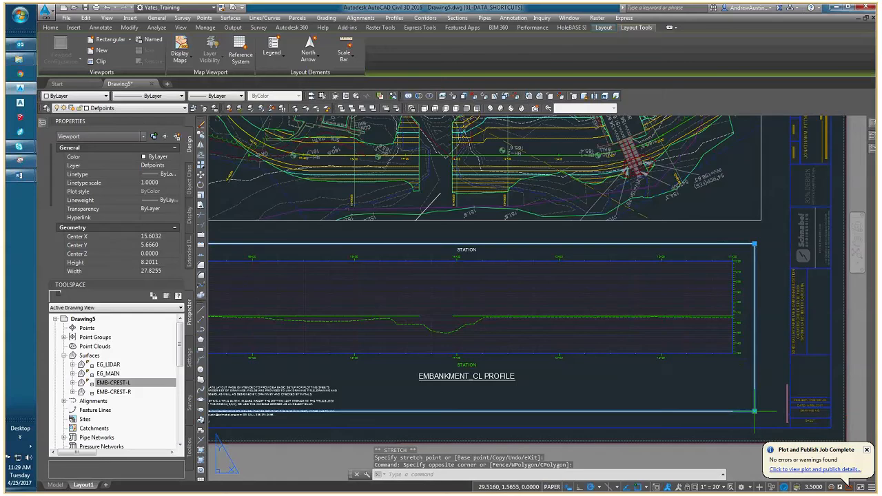
click(754, 412)
click(755, 386)
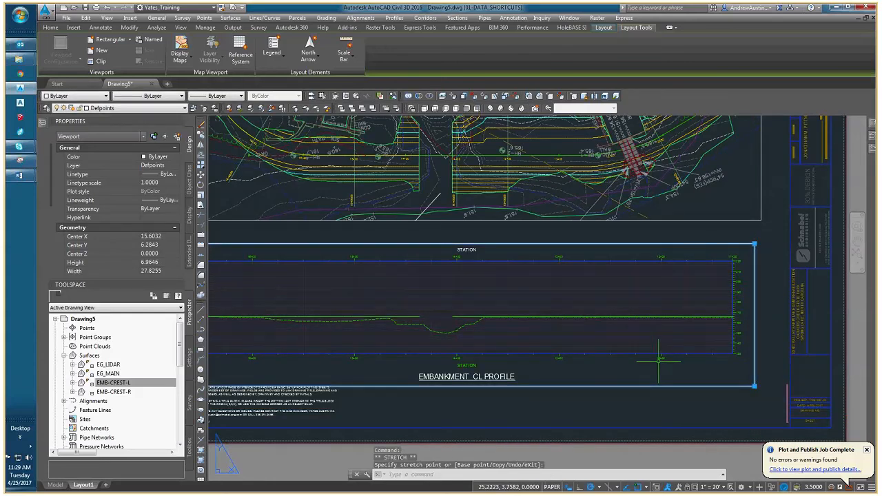
Examine the arrangement of the plan and profile viewports on the whole sheet, and the plan view up close.
middle_drag(658, 361, 707, 364)
middle_drag(529, 232, 457, 283)
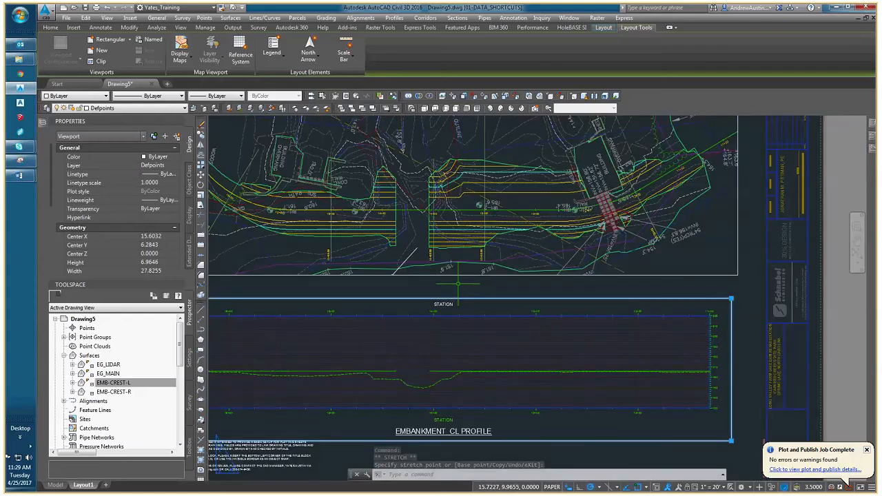
scroll(457, 282, down, 3)
middle_drag(386, 268, 407, 288)
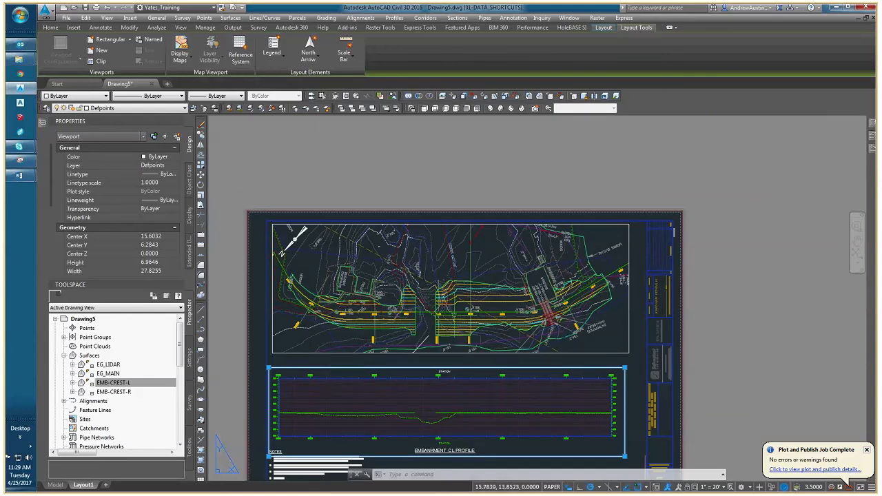
mouse_move(457, 317)
middle_down()
mouse_move(473, 276)
mouse_move(467, 259)
middle_up()
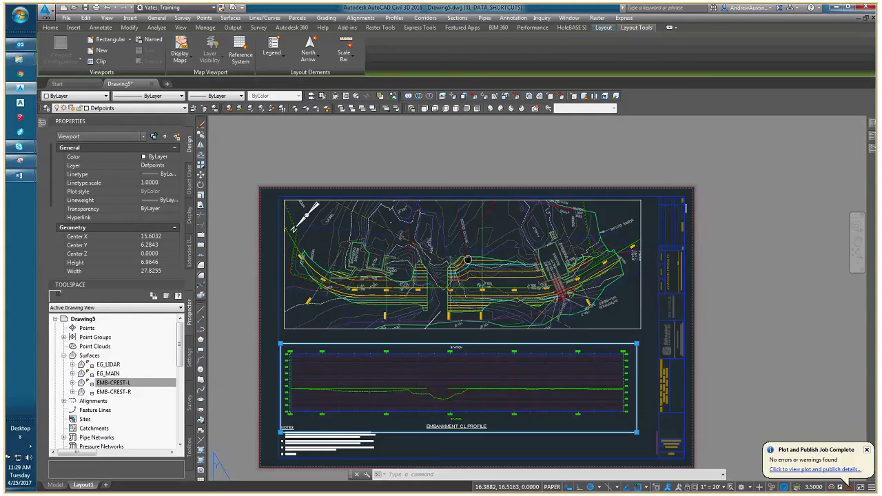
scroll(468, 259, up, 2)
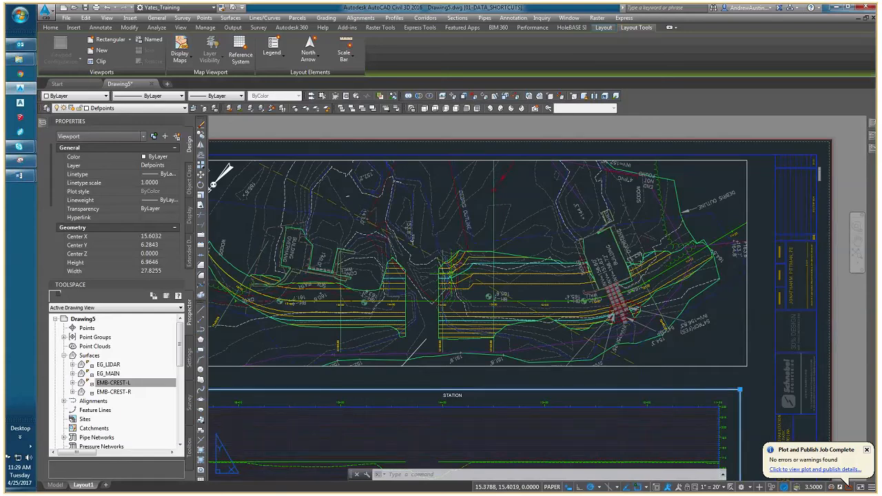
Deselect the profile viewport and examine the plan and profile views on the sheet.
scroll(326, 264, down, 4)
key(Escape)
key(Escape)
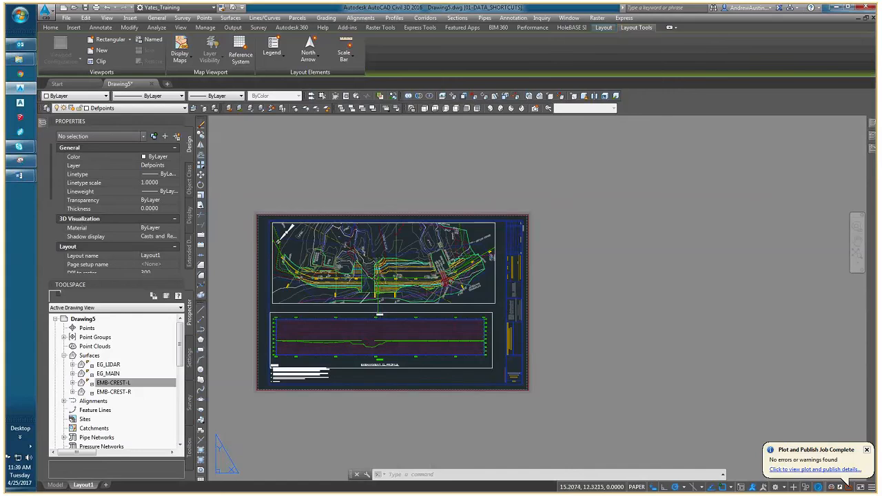
middle_drag(382, 287, 387, 311)
scroll(387, 304, up, 4)
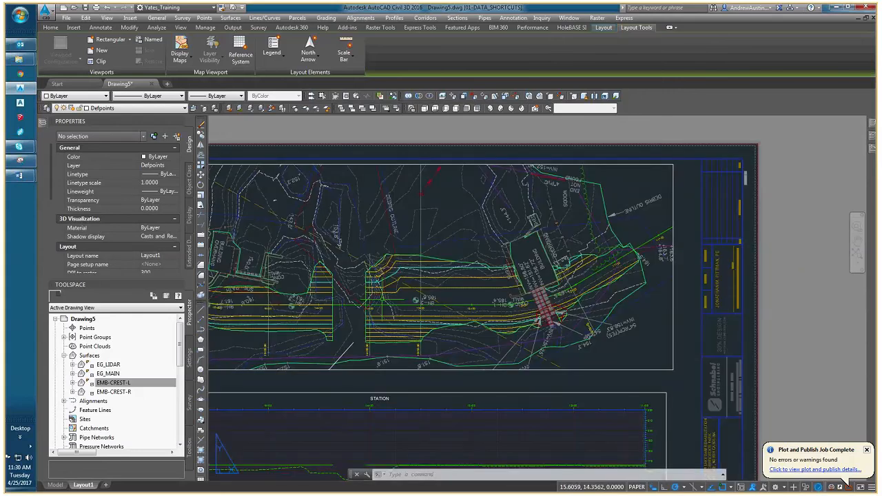
mouse_move(358, 267)
middle_down()
mouse_move(451, 239)
mouse_move(450, 271)
middle_up()
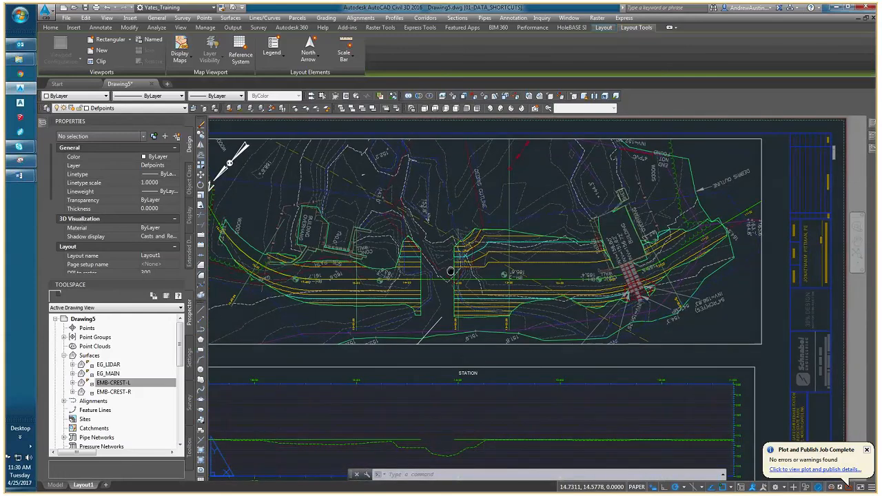
scroll(451, 272, down, 1)
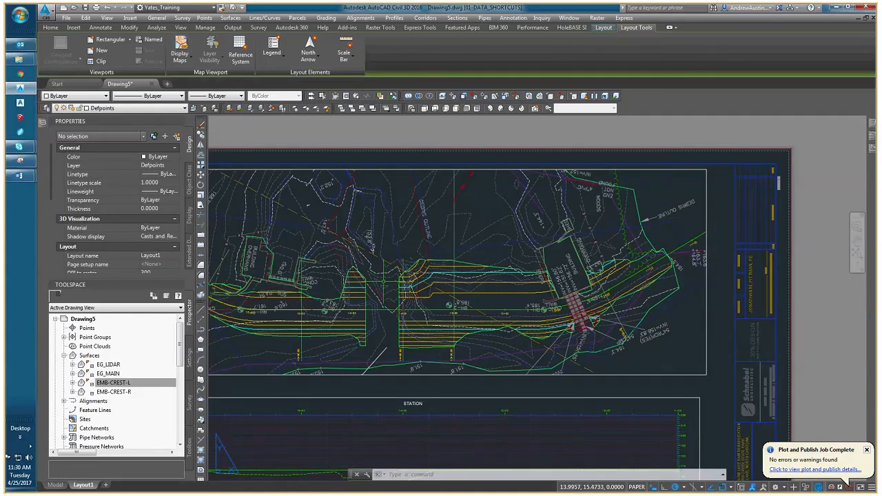
Make C-ANNO the current layer.
key(Escape)
key(Escape)
key(Escape)
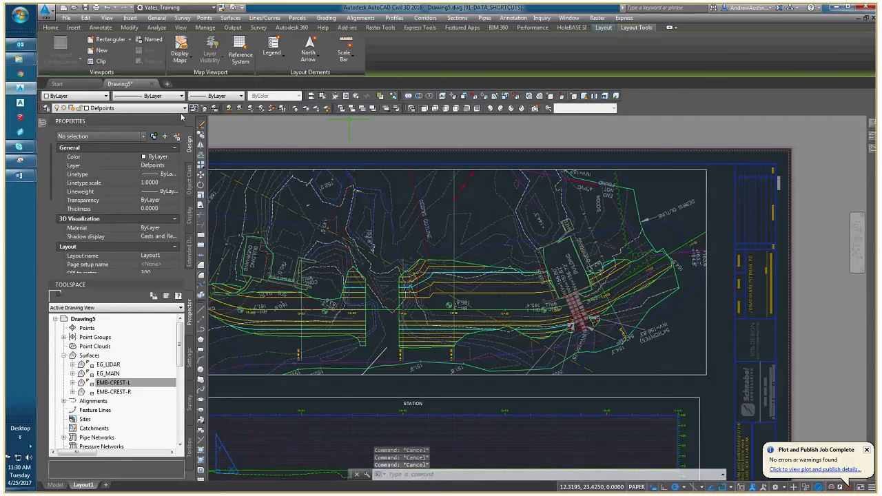
click(145, 111)
key(c)
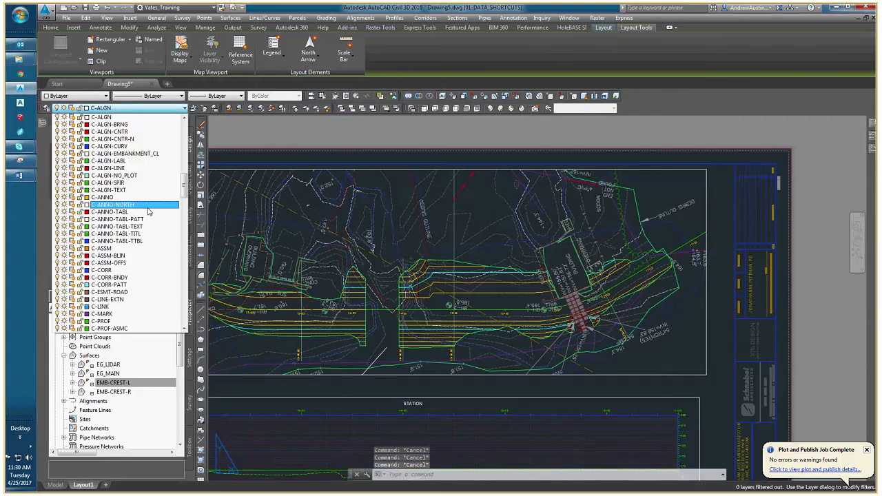
click(133, 198)
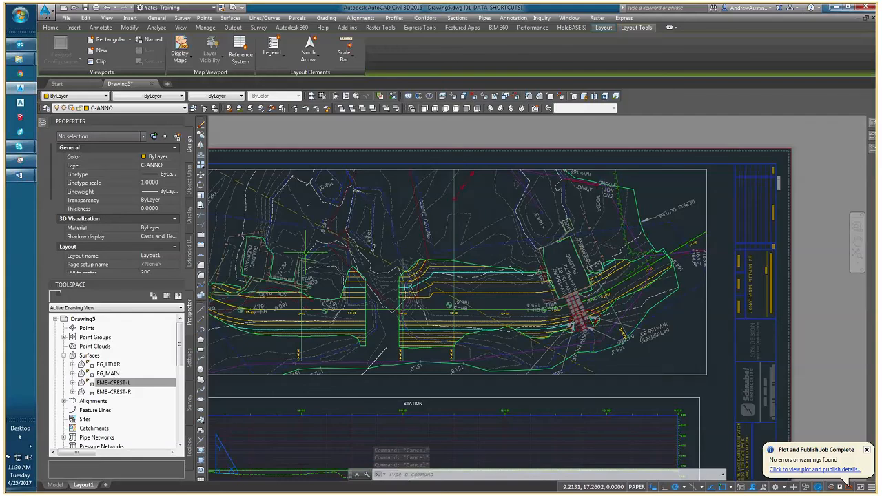
Start a multileader with its arrowhead on the embankment centerline between stations 13+50 and 13+00 and its landing down toward station 12+50, using the Nearest snap.
middle_drag(311, 267, 356, 227)
text(MLEADER)
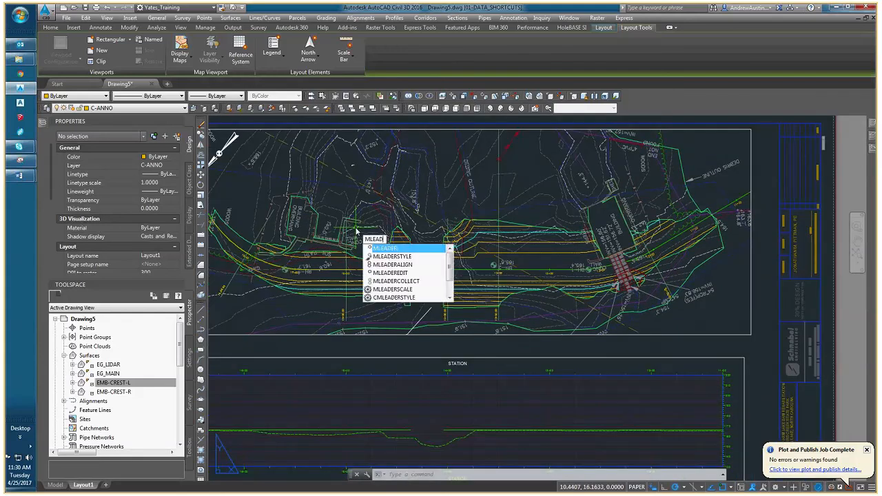
key(Return)
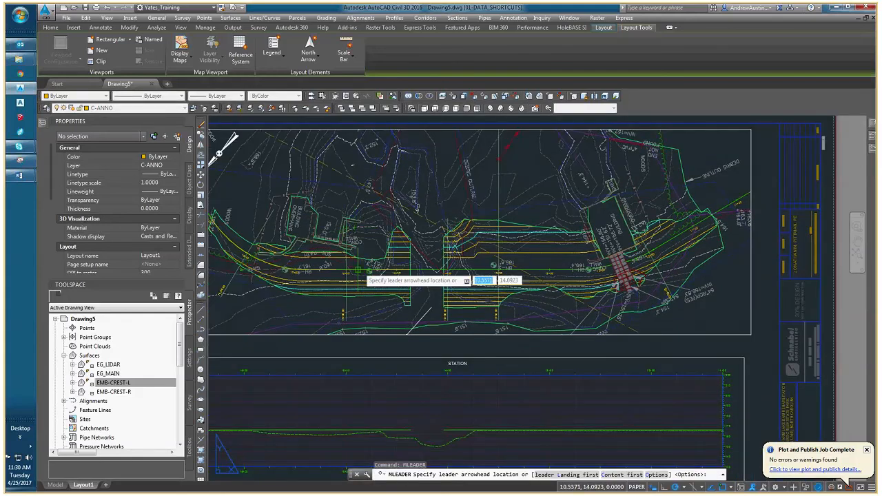
middle_drag(423, 277, 407, 262)
scroll(407, 262, up, 3)
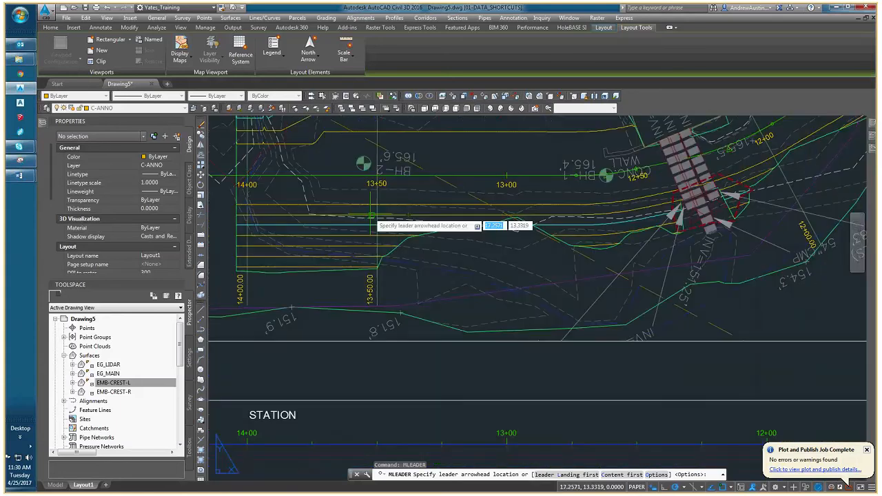
middle_drag(416, 189, 365, 221)
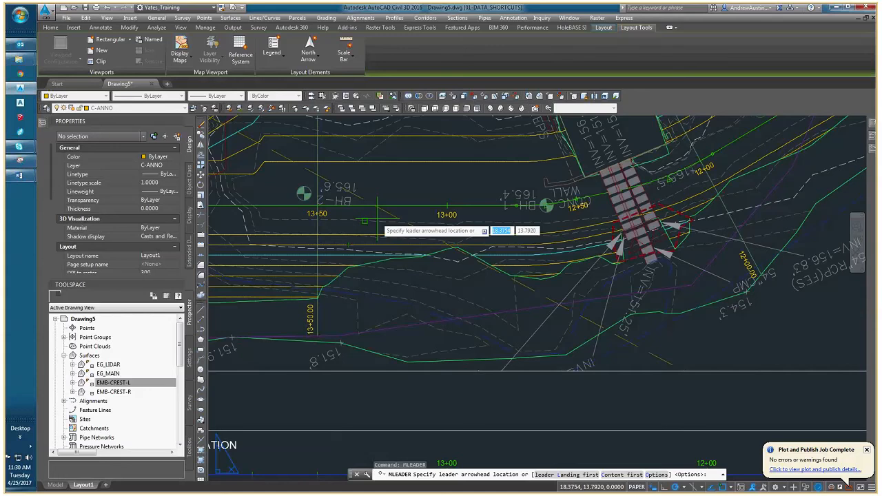
shift+right_click(377, 218)
click(400, 395)
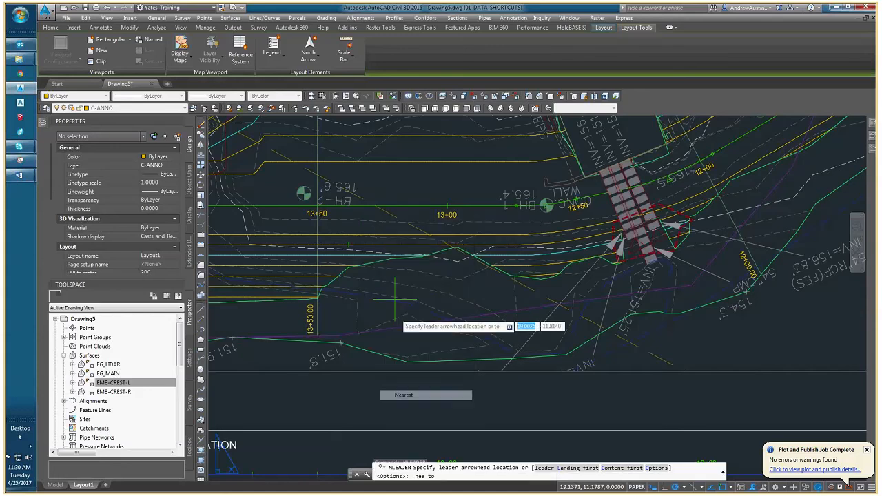
click(395, 205)
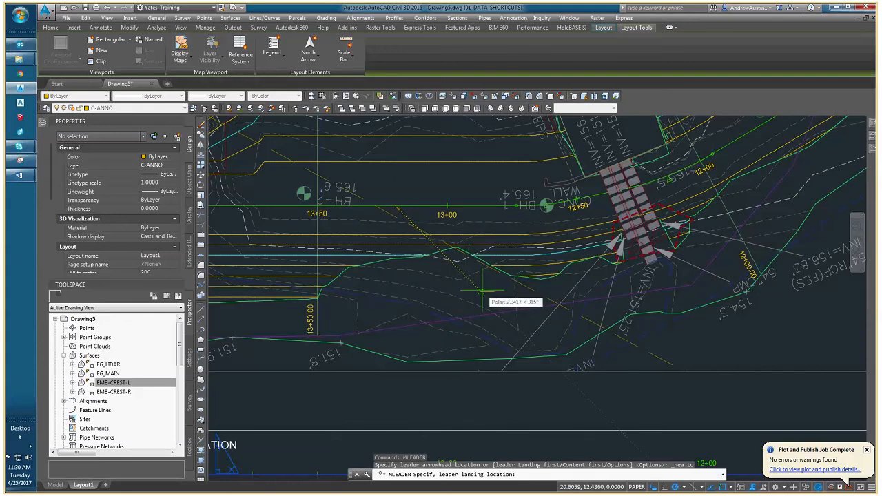
click(486, 287)
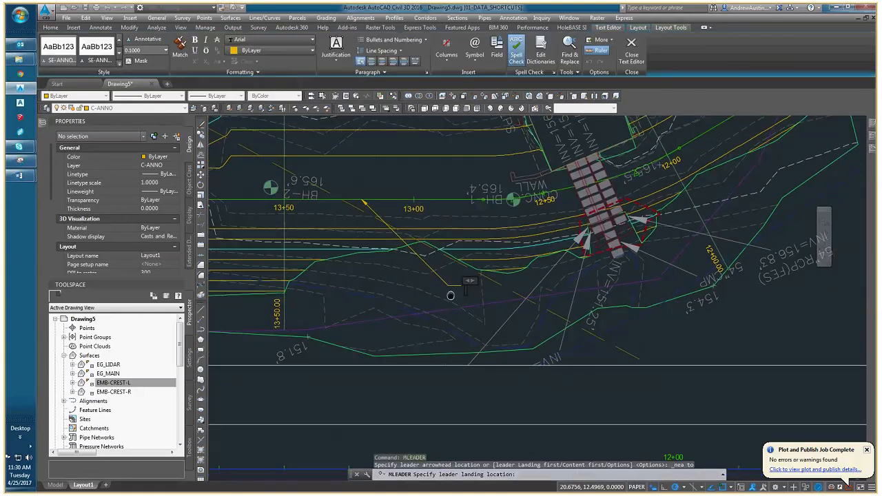
Enter the leader text "EMBANKMENT CENTERLINE ALIGNMENT" and narrow its text box to about 0.99 so it wraps onto three lines.
middle_drag(450, 294, 404, 291)
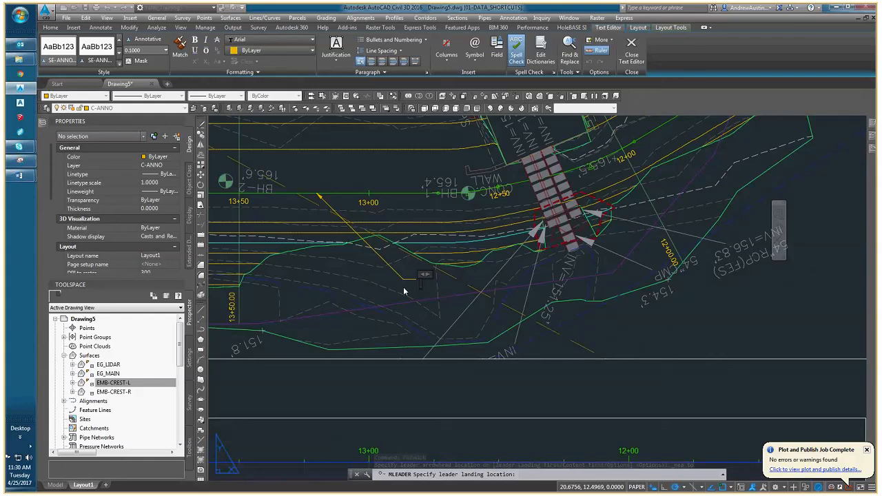
text(EM)
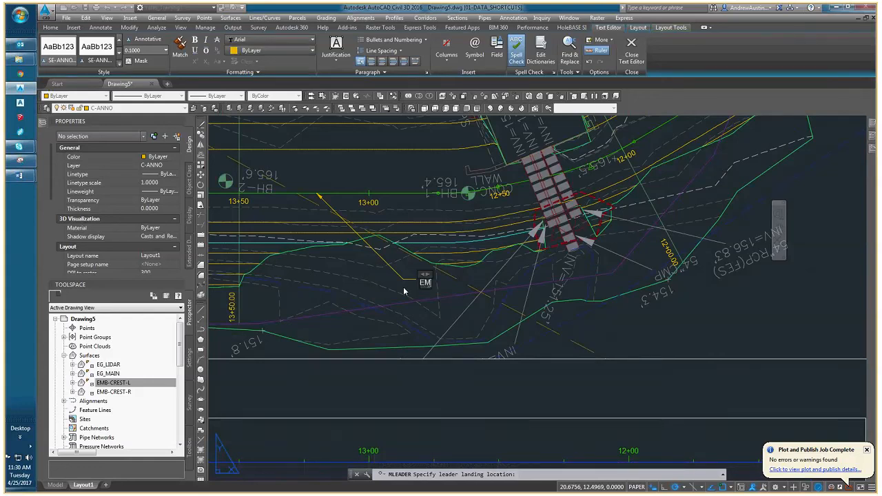
text(BANKMENT CENT)
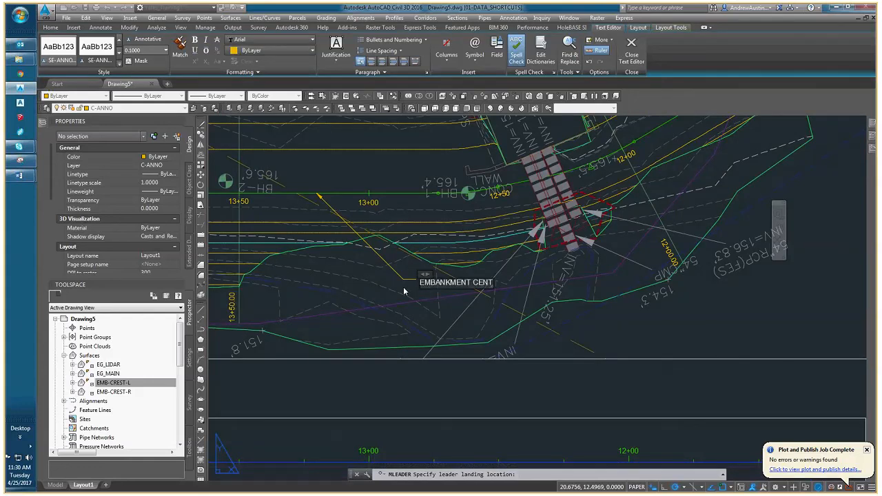
text(ERLINE ALIGNMENT)
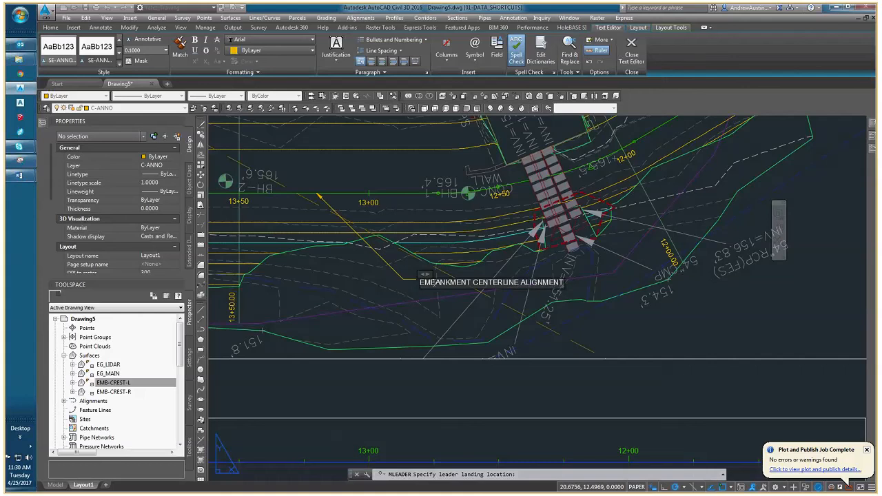
drag(425, 274, 480, 271)
click(467, 323)
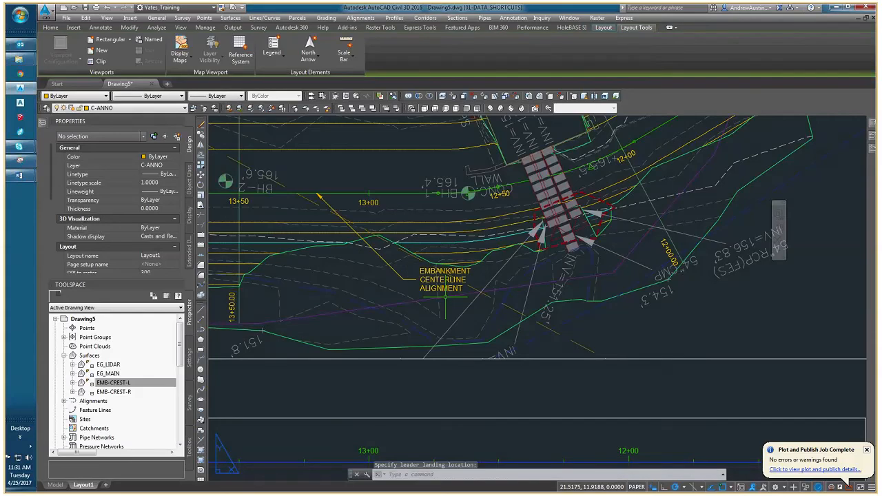
Turn on the background mask for the embankment centerline leader's text, then deselect the leader.
scroll(434, 301, up, 2)
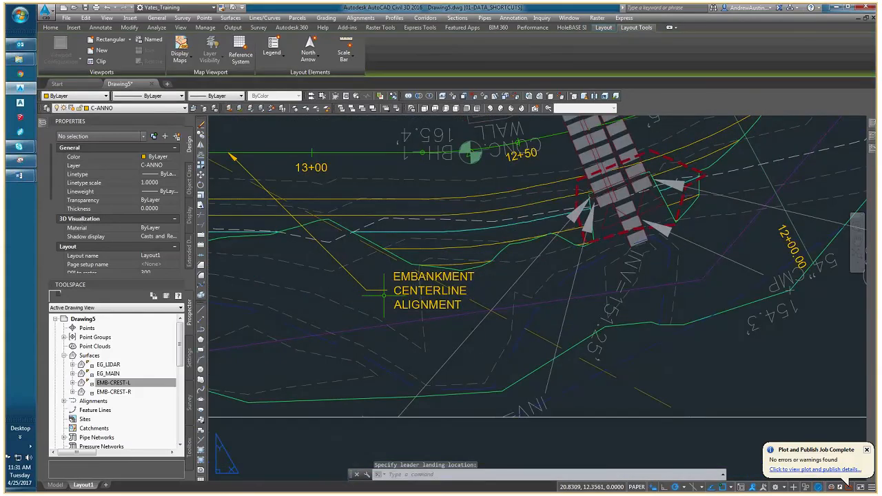
middle_drag(405, 286, 473, 290)
click(474, 293)
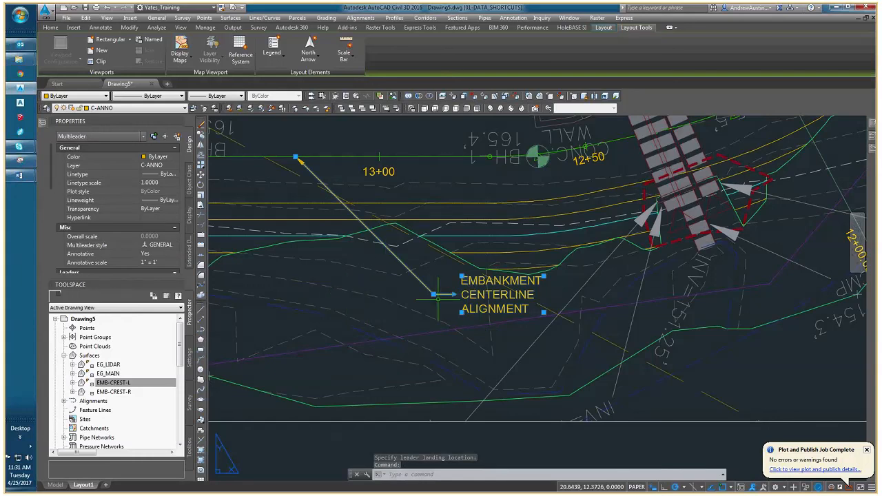
scroll(434, 295, down, 2)
middle_drag(436, 296, 537, 284)
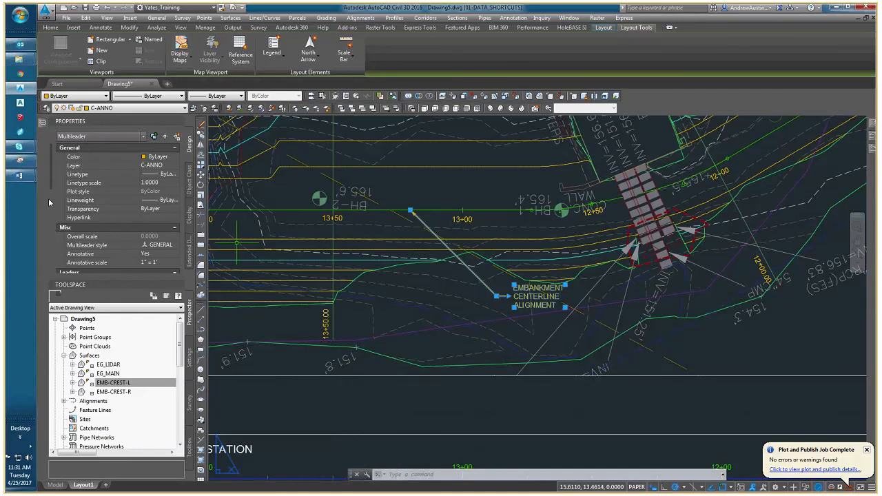
drag(49, 202, 46, 280)
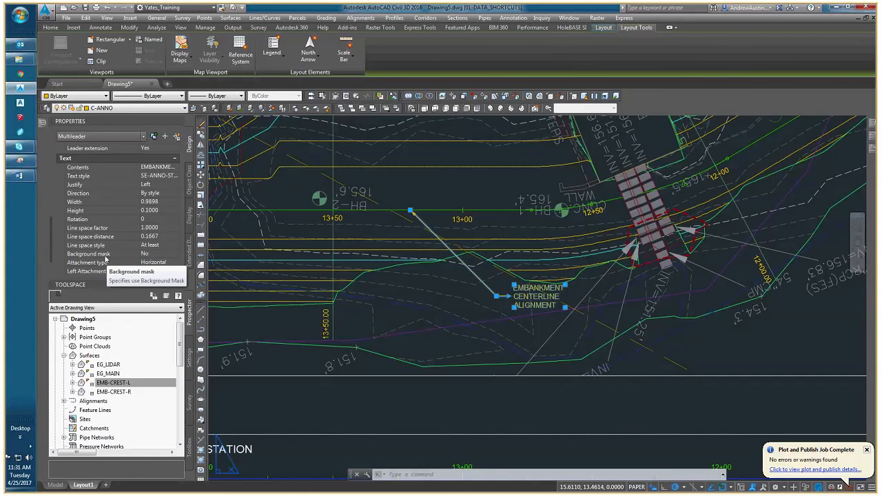
click(158, 253)
click(153, 271)
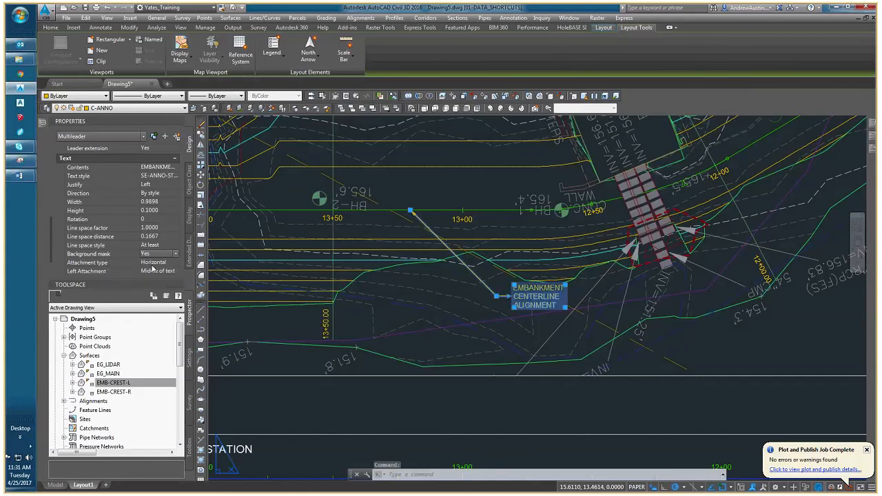
scroll(546, 285, up, 2)
middle_drag(541, 288, 502, 262)
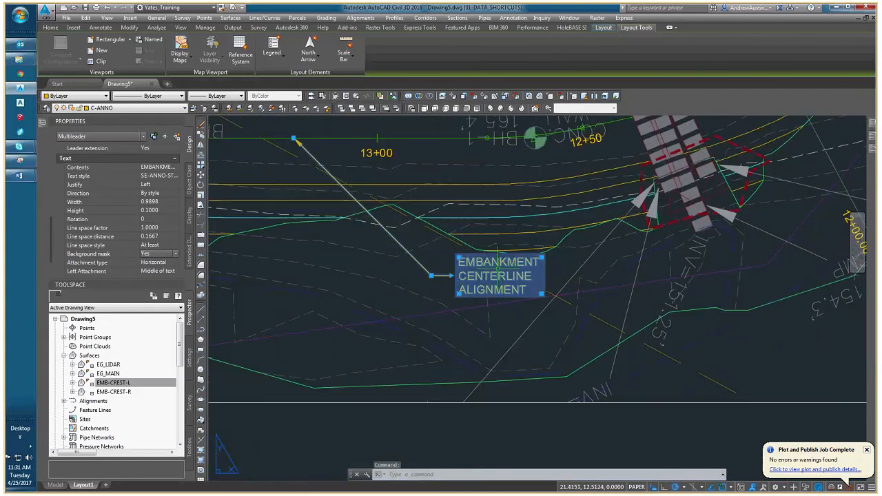
key(Escape)
click(520, 272)
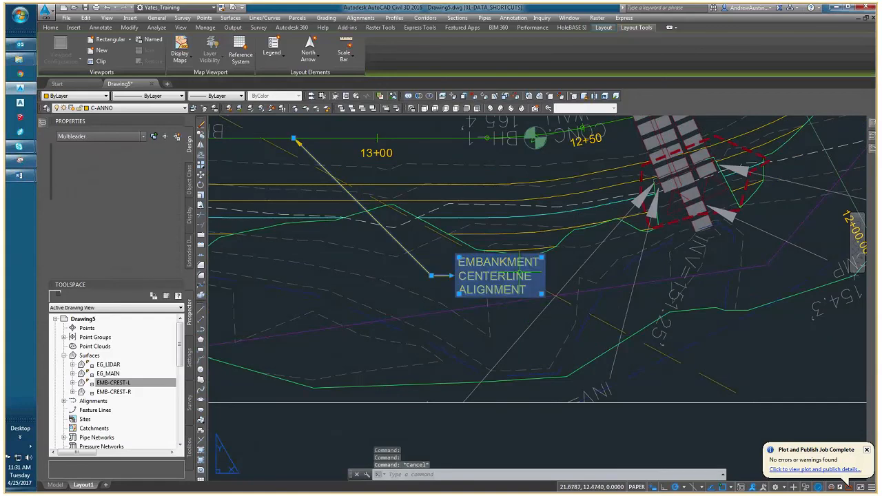
key(Escape)
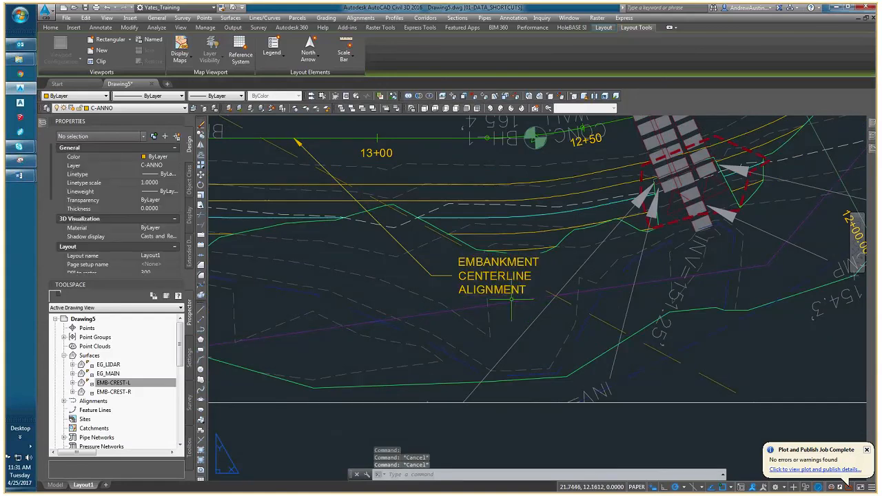
Activate the plan viewport and add a single contour label to the EMB-CREST-L surface's cyan contour near station 14+50.
mouse_move(403, 292)
middle_down()
mouse_move(435, 321)
mouse_move(469, 311)
mouse_move(508, 318)
mouse_move(498, 319)
middle_up()
scroll(498, 317, down, 3)
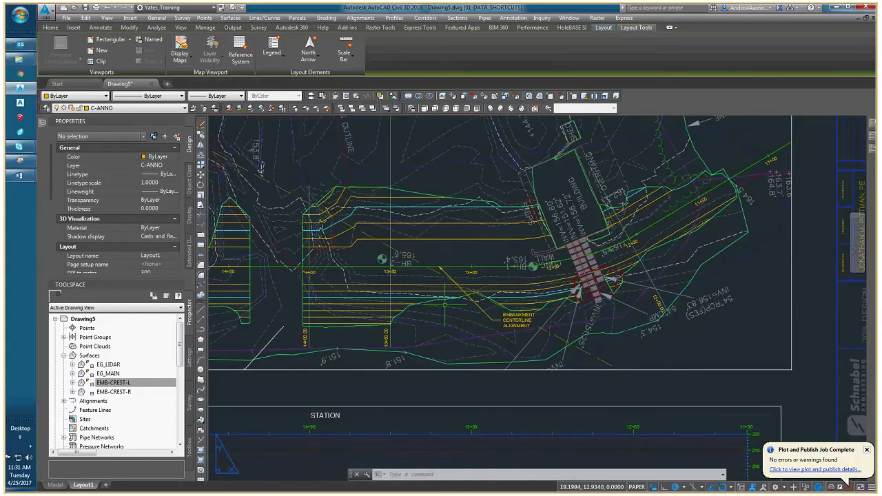
middle_drag(445, 305, 569, 317)
double_click(356, 304)
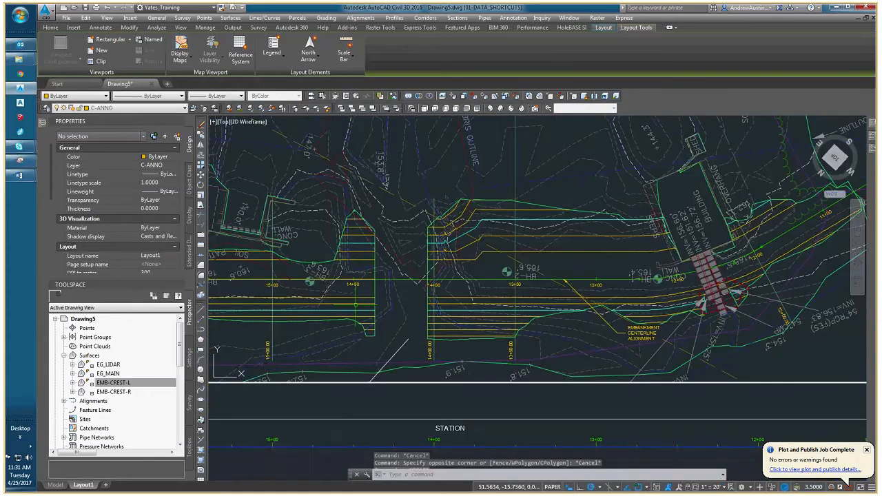
click(356, 305)
click(51, 50)
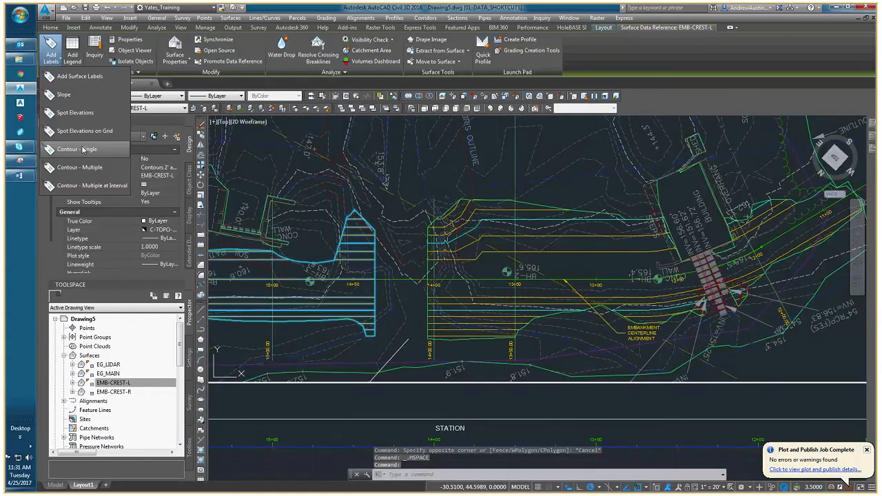
click(82, 151)
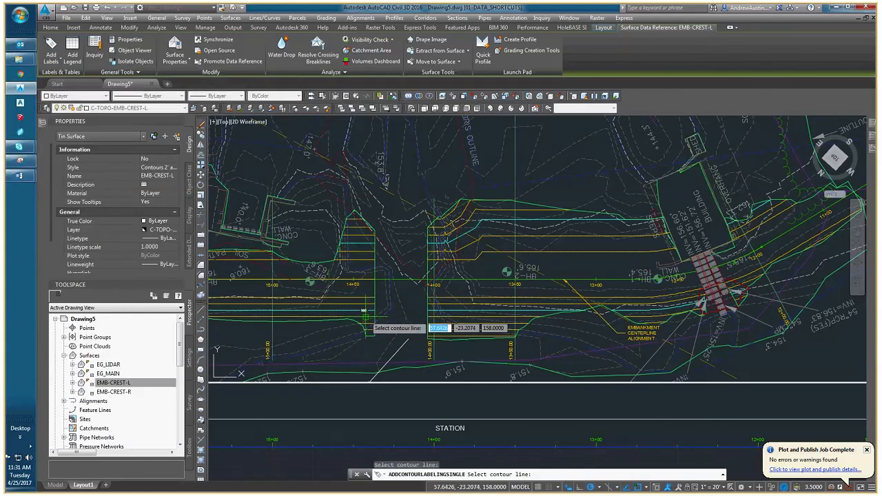
scroll(366, 318, up, 4)
key(Escape)
key(Escape)
Set the major contour label style of the new EMB-CREST-L label to Proposed Major Labels.
click(357, 303)
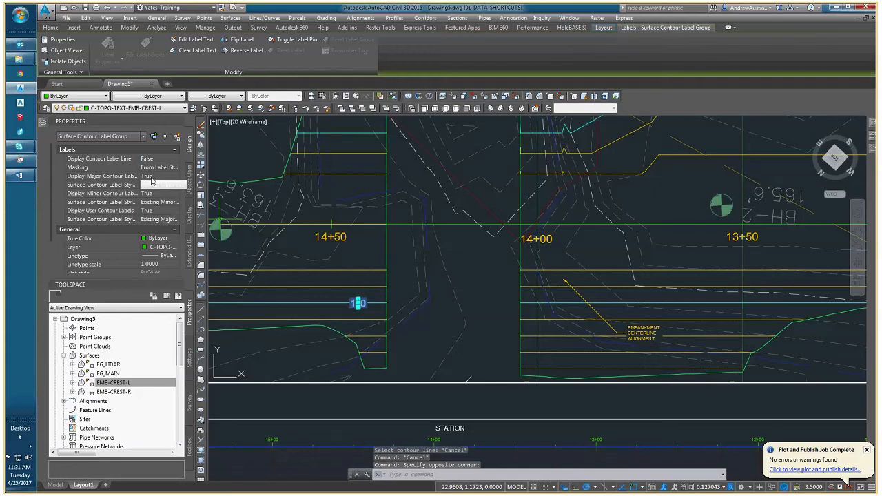
click(153, 183)
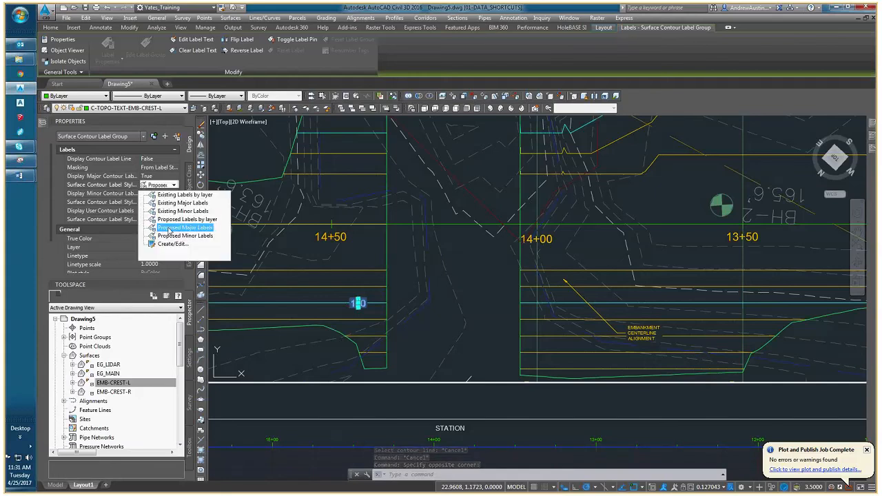
click(168, 228)
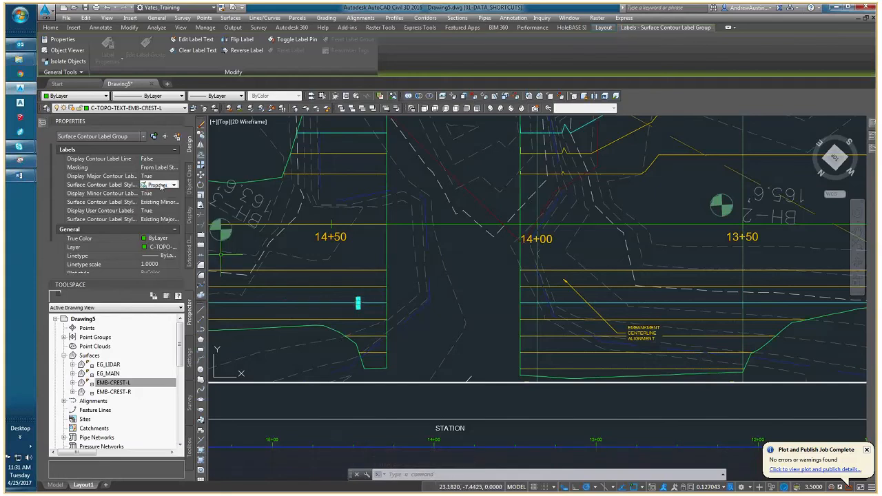
click(161, 186)
click(178, 232)
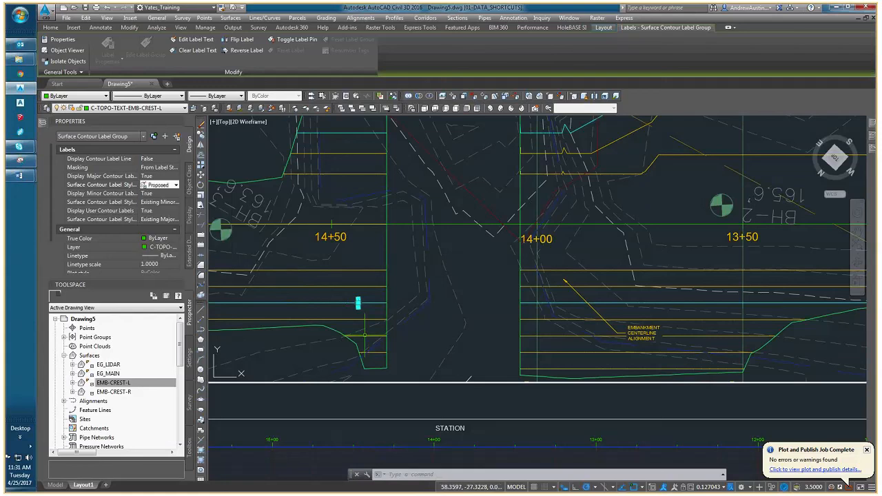
Undo the contour label and zooming in the plan viewport back to the 1" = 20' scale, and lock the viewport.
key(Escape)
scroll(364, 336, up, 2)
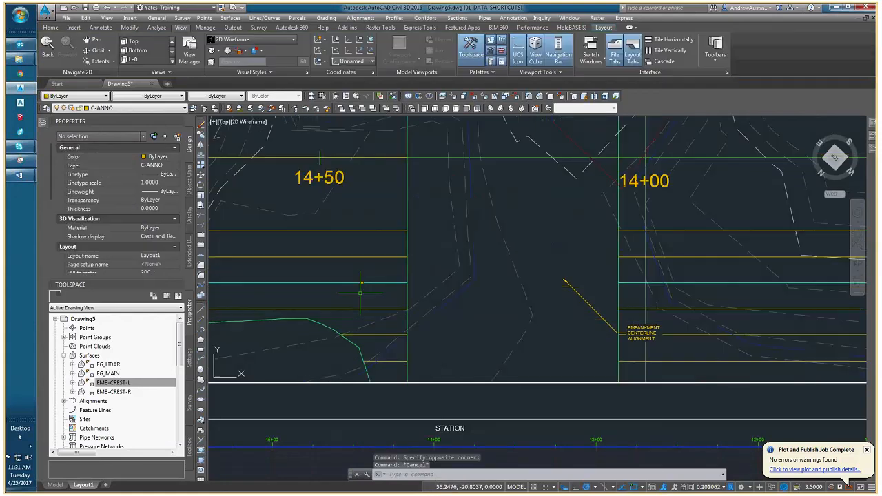
scroll(361, 293, down, 2)
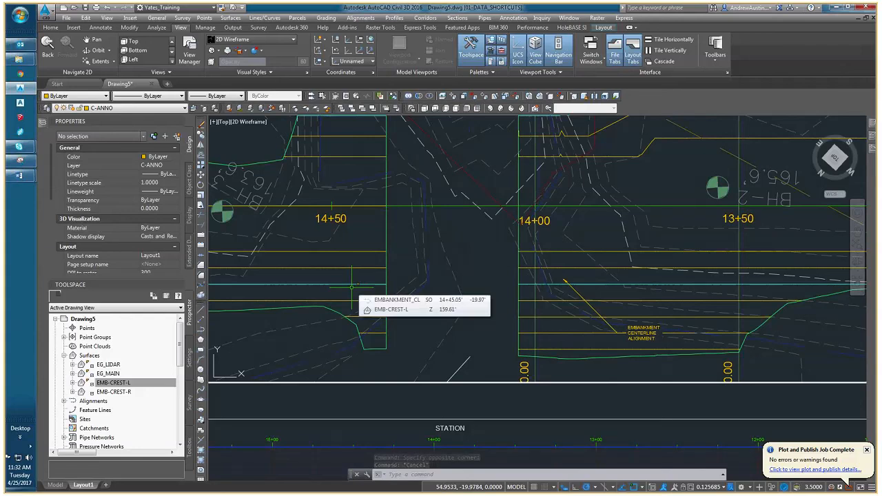
key(ctrl+z)
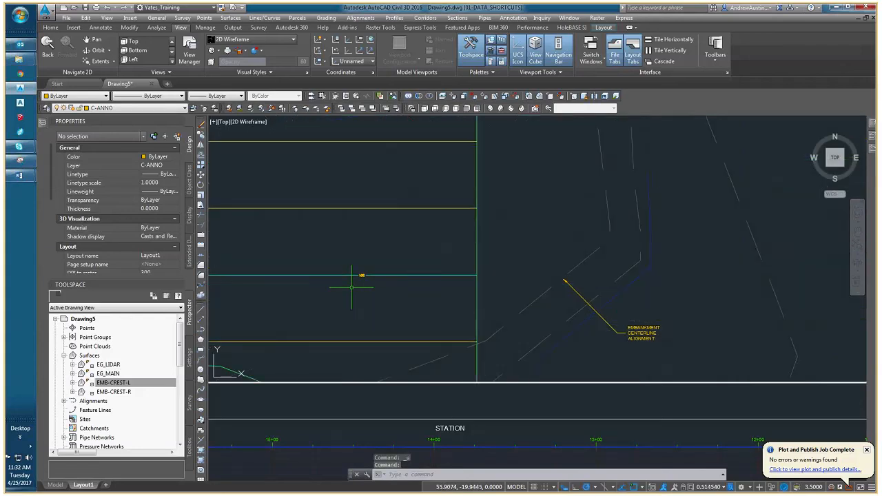
key(ctrl+z)
key(ctrl+z)
key(ctrl+z)
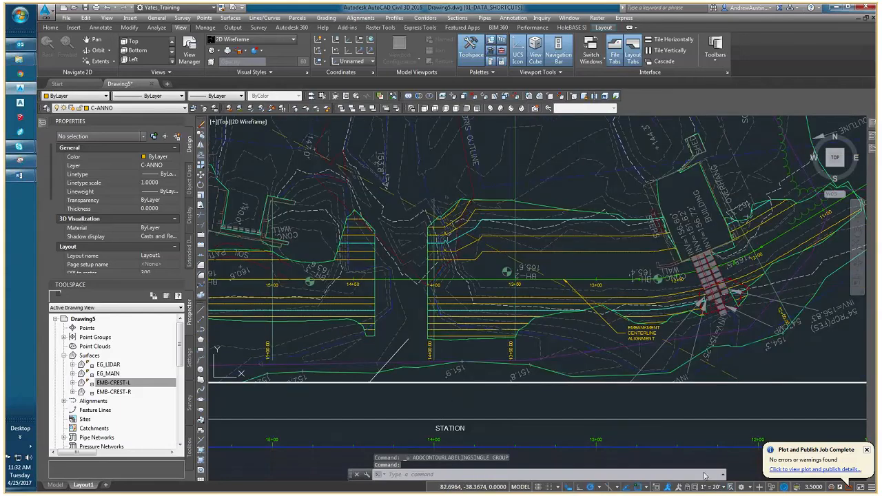
click(687, 487)
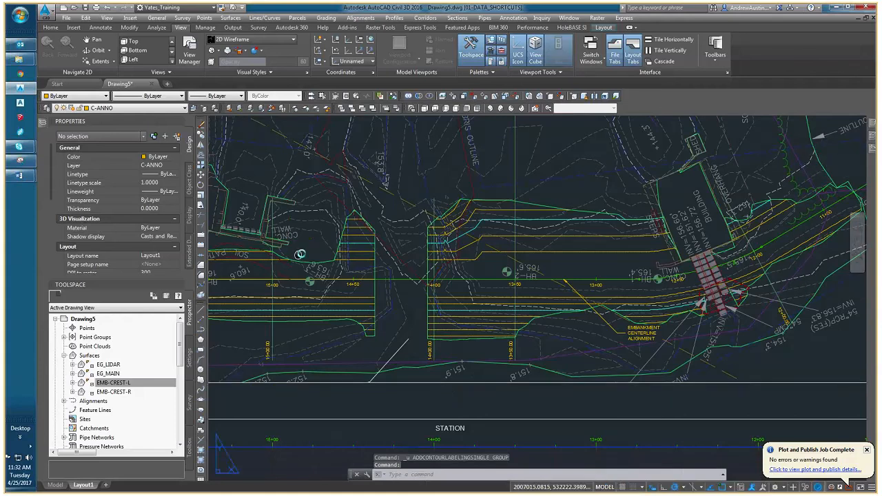
Add a single contour label to the EMB-CREST-L surface's cyan 160 contour between station 14+50 and the surface's end.
click(353, 305)
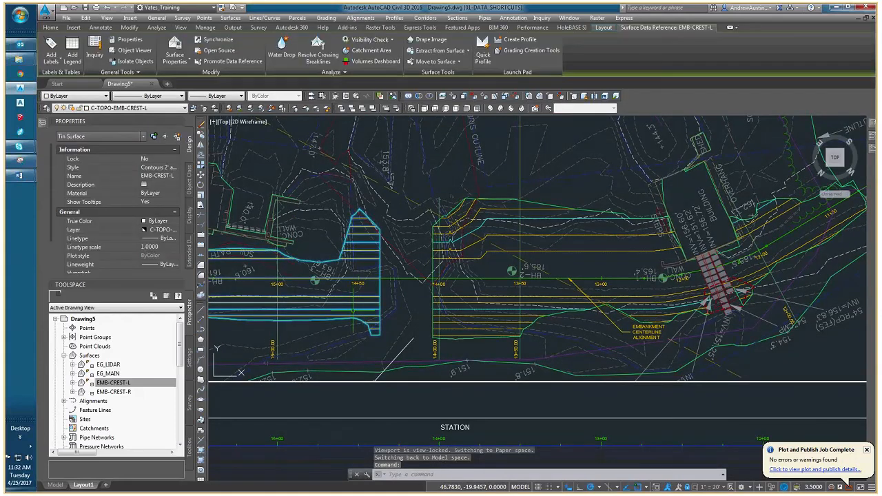
click(51, 59)
click(100, 159)
scroll(363, 314, up, 6)
click(377, 297)
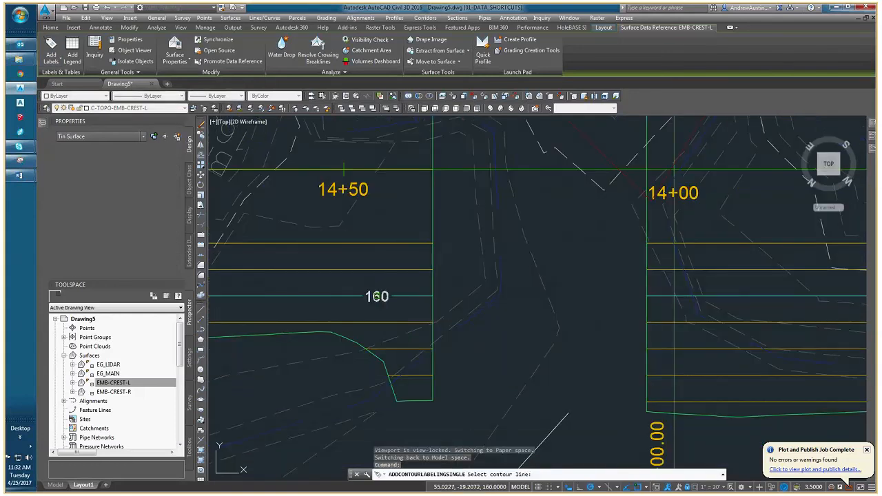
key(Escape)
key(Escape)
Set the 160 label's major contour label style to Proposed Major Labels and deselect it.
click(377, 296)
click(159, 194)
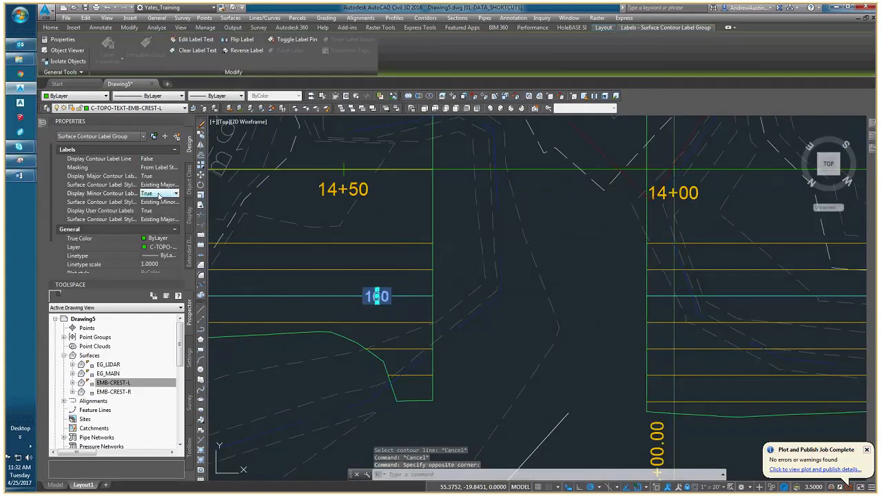
click(159, 194)
click(159, 194)
click(159, 185)
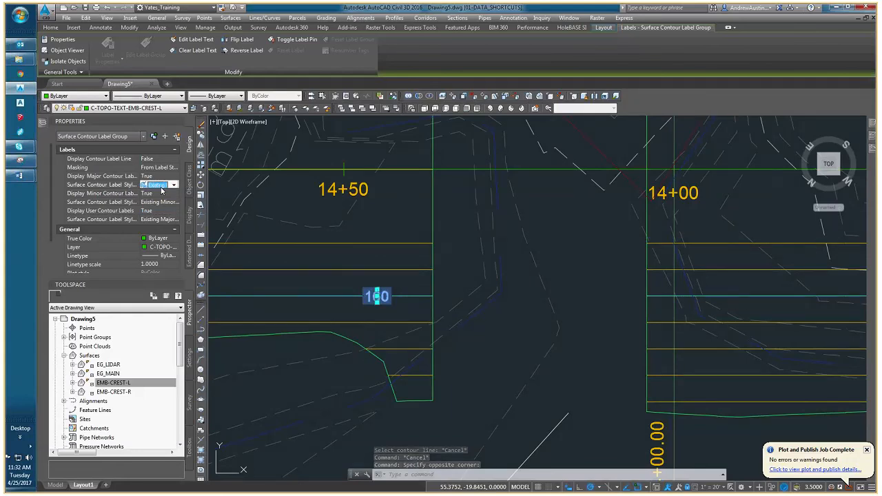
key(Escape)
scroll(330, 302, down, 2)
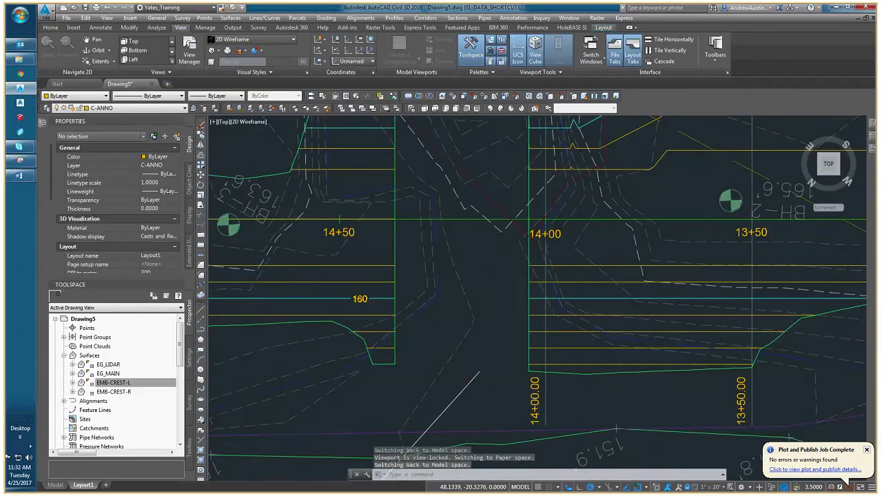
Select the 160 label in the plan viewport and stretch its label line across the embankment to the 154 contour on the opposite slope.
scroll(332, 392, down, 3)
double_click(332, 392)
scroll(338, 327, up, 4)
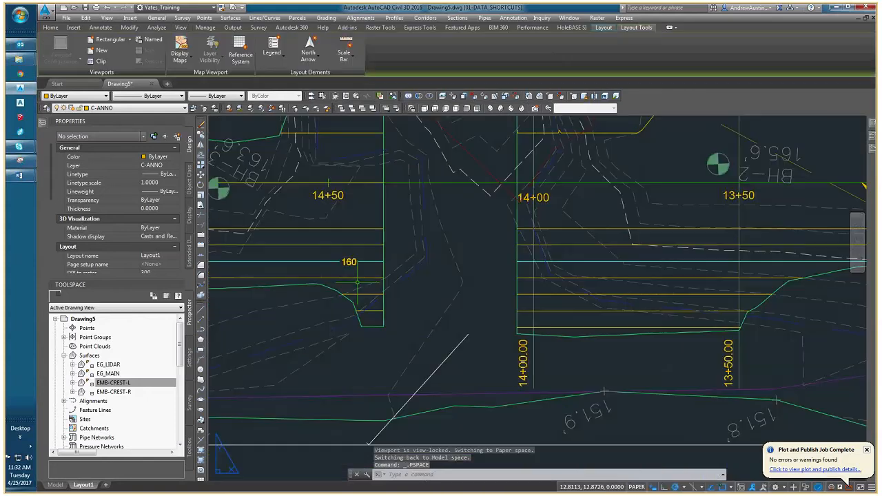
click(355, 264)
click(355, 263)
click(353, 262)
click(350, 261)
key(Escape)
double_click(351, 261)
click(350, 261)
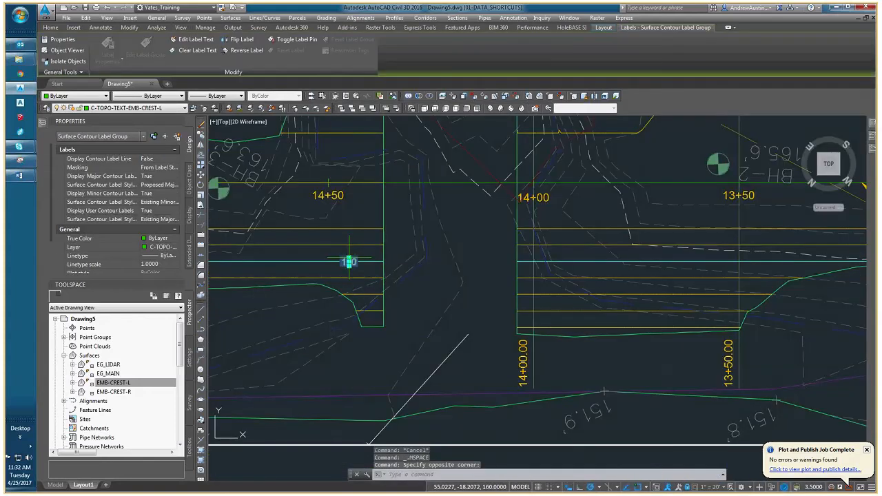
click(350, 261)
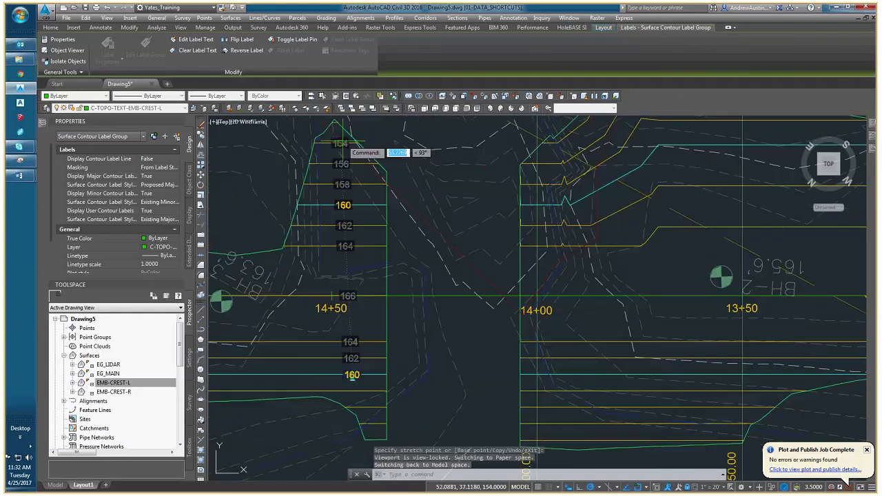
Stretch the other end of the contour label line past the 154 contour to the EMB-CREST-L surface's lower edge.
click(352, 377)
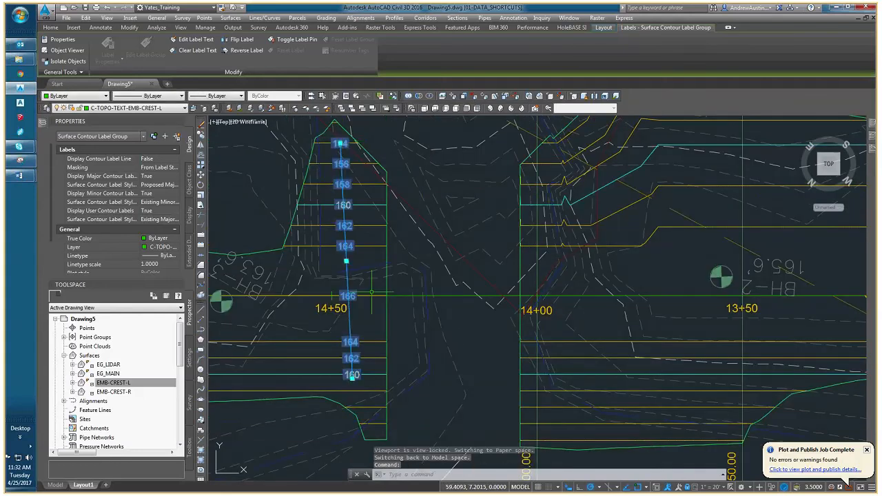
click(352, 378)
click(380, 439)
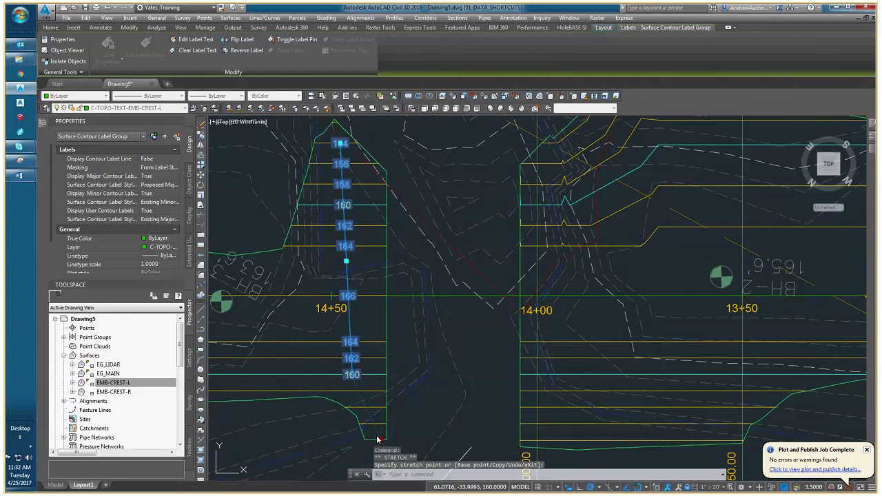
click(381, 438)
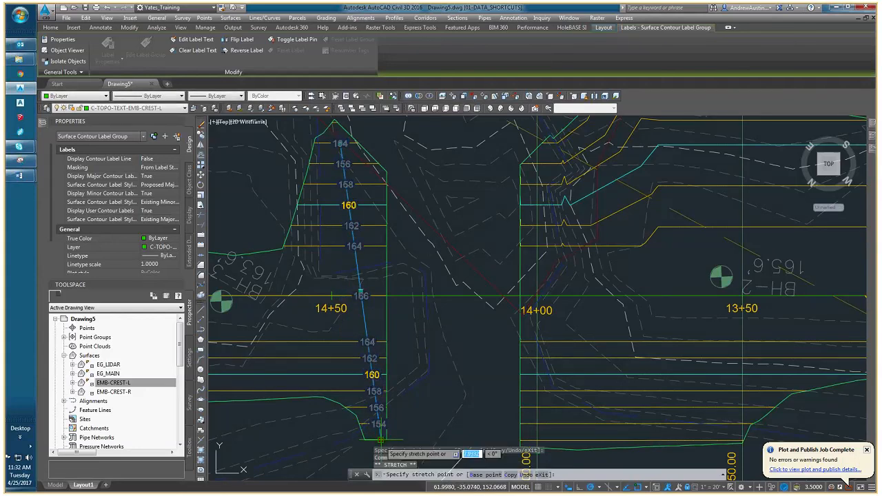
click(373, 440)
mouse_move(364, 382)
middle_down()
mouse_move(357, 342)
mouse_move(329, 315)
middle_up()
key(Escape)
Turn off the display of minor contour labels for the EMB-CREST-L label line and return to paper space.
scroll(357, 342, down, 2)
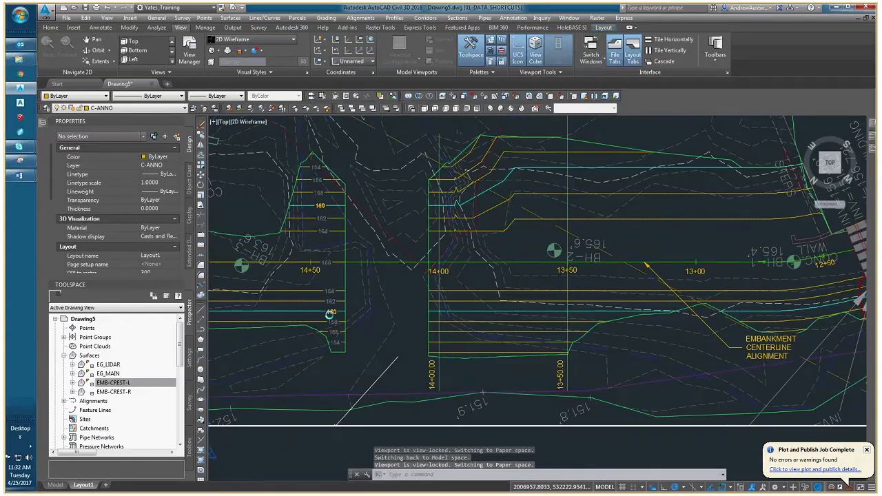
click(328, 315)
click(158, 194)
click(175, 194)
click(159, 205)
middle_drag(412, 322, 355, 334)
double_click(369, 427)
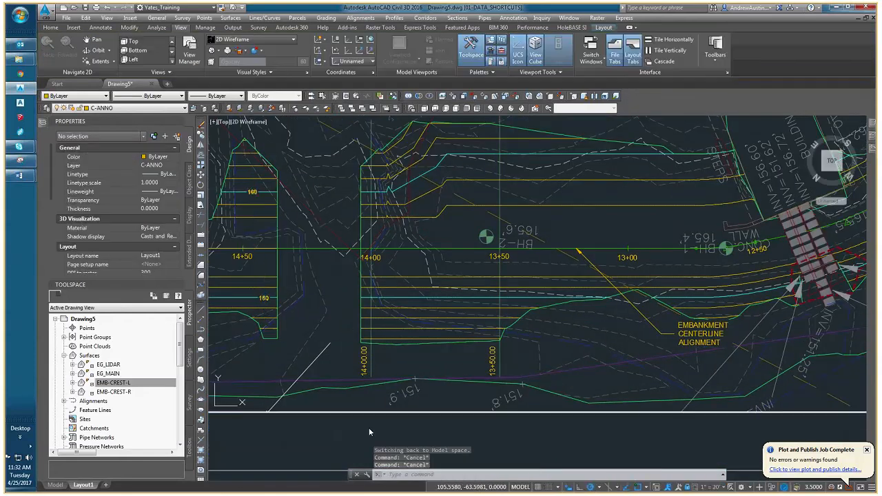
middle_drag(369, 427, 361, 376)
middle_drag(624, 278, 509, 286)
scroll(509, 284, down, 6)
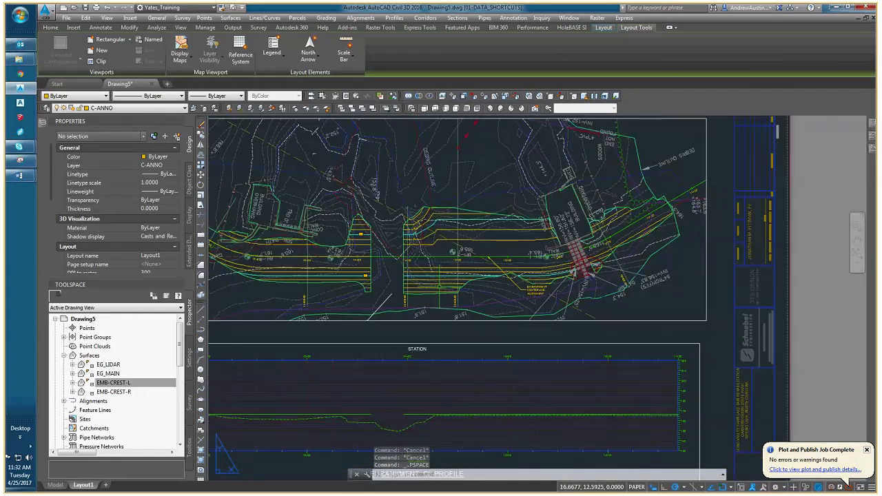
Activate the plan viewport and place a multileader with its arrowhead beside the 153.8' spot elevation and its landing toward the debris outline.
click(398, 195)
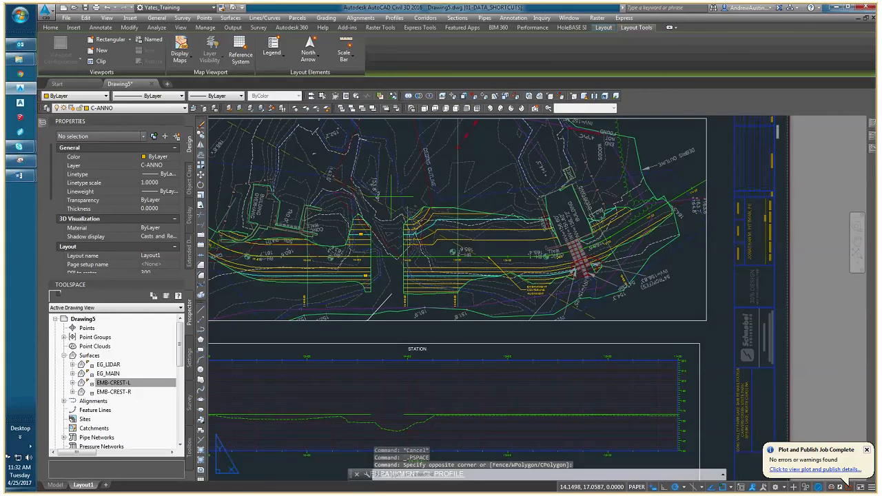
double_click(393, 198)
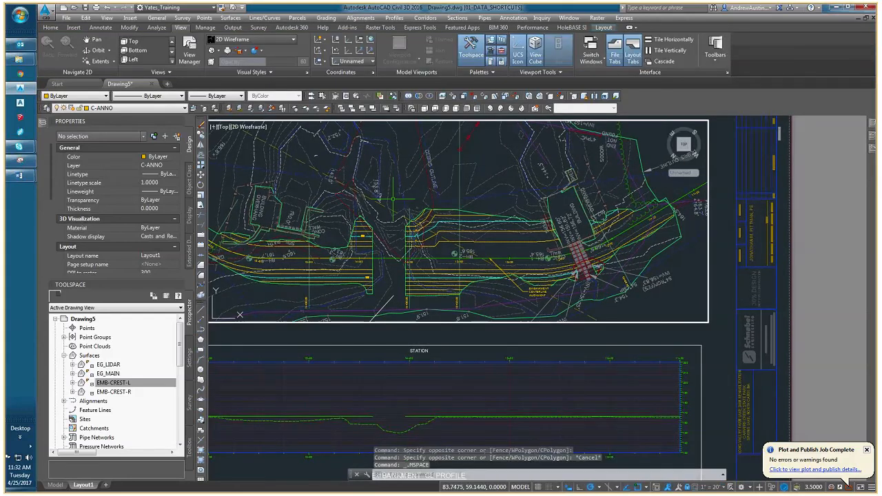
text(m)
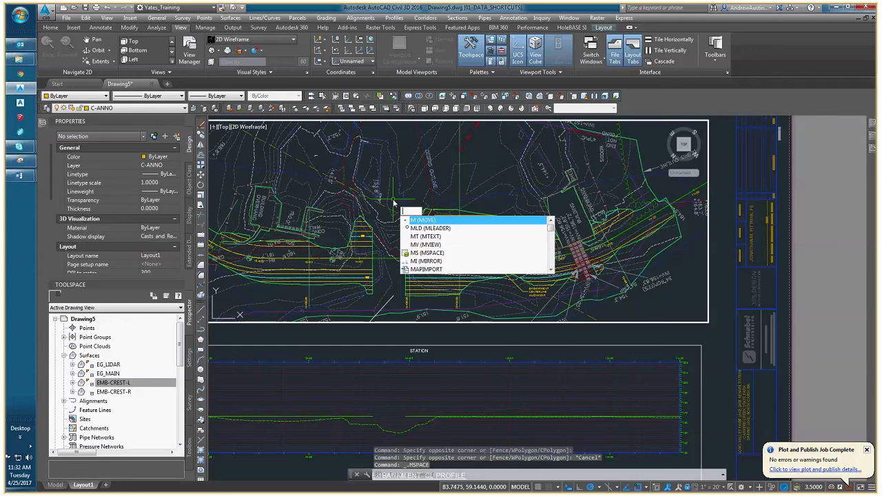
text(leader)
key(Return)
scroll(378, 162, up, 5)
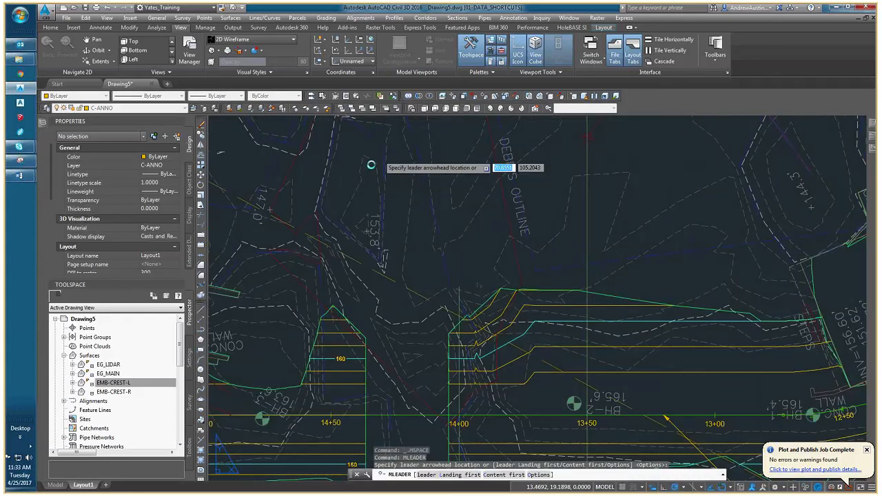
scroll(372, 172, up, 3)
click(378, 210)
scroll(396, 186, down, 2)
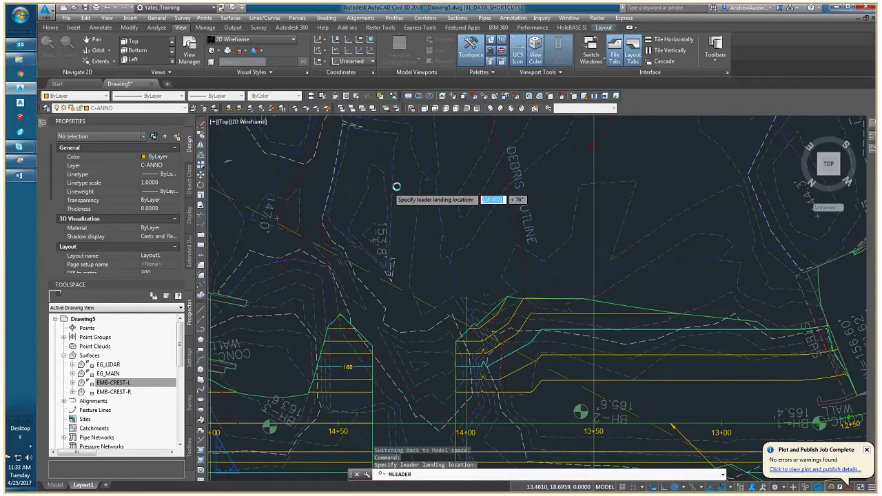
scroll(456, 155, up, 2)
click(447, 151)
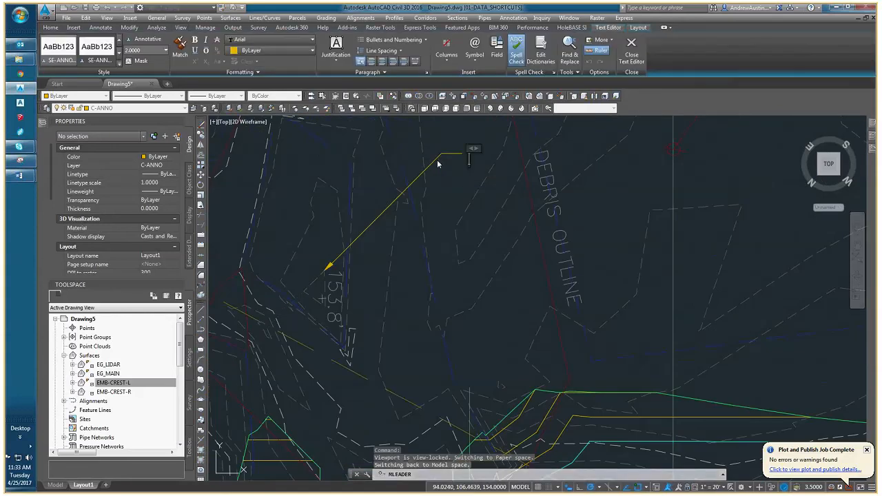
Enter the leader text "EXAMPLE 1" and finish the text.
text(EXAMPLE)
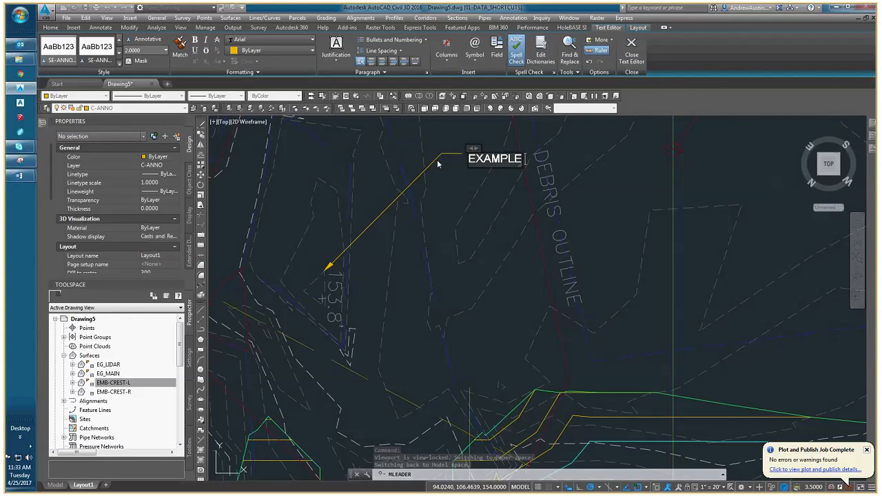
text( 1)
click(439, 164)
scroll(439, 164, down, 3)
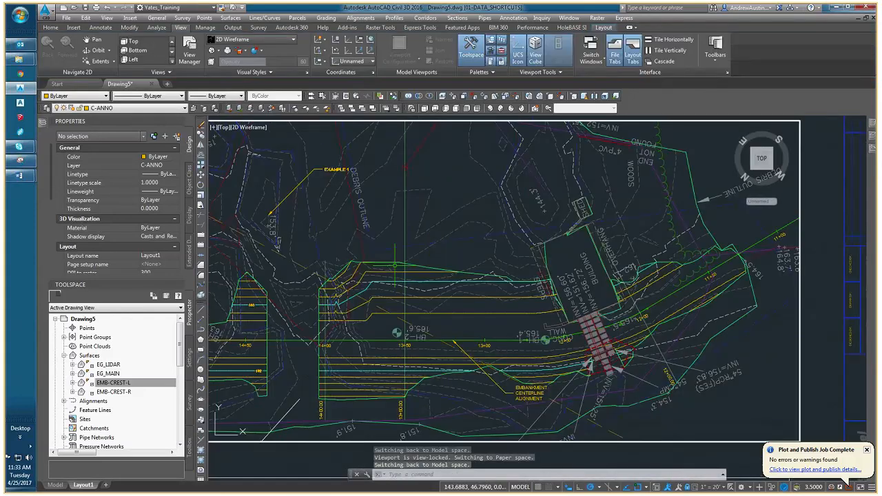
Add another multileader reading "EXAMPLE 2" that points to the yellow 162 contour between stations 13+50 and 13+00.
middle_drag(395, 265, 447, 246)
right_click(492, 248)
click(528, 253)
scroll(510, 284, up, 4)
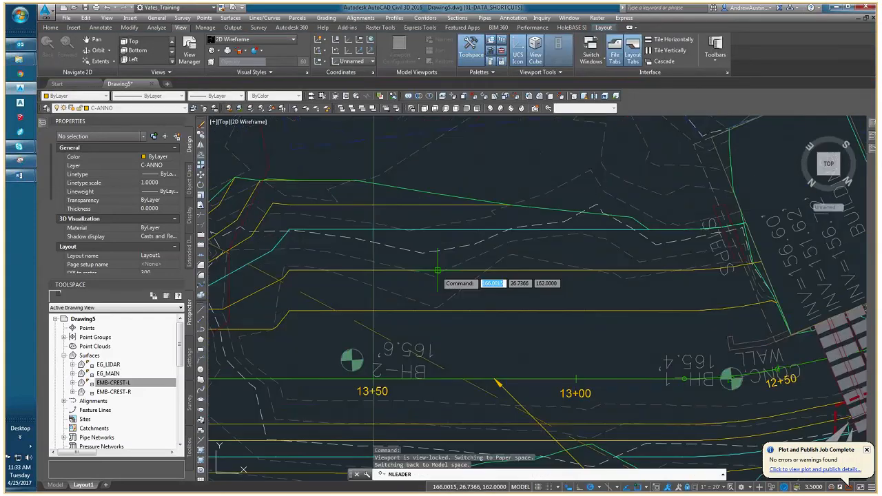
click(438, 271)
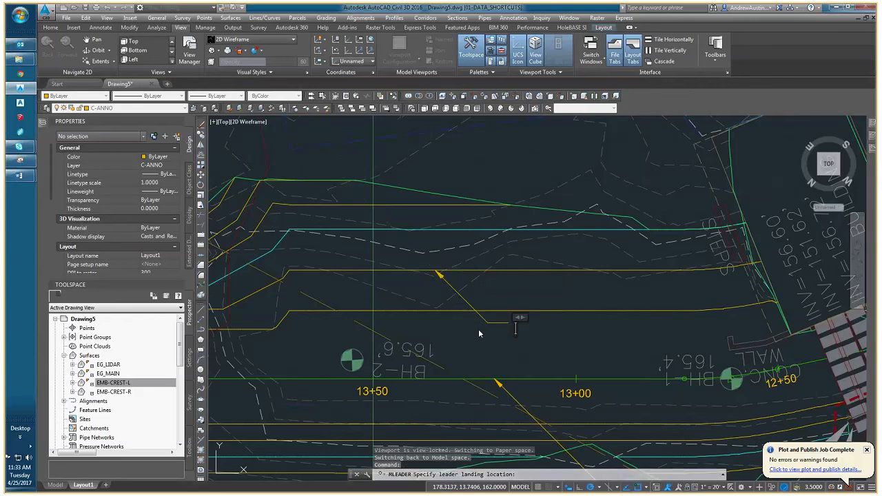
text(EXAMPLE)
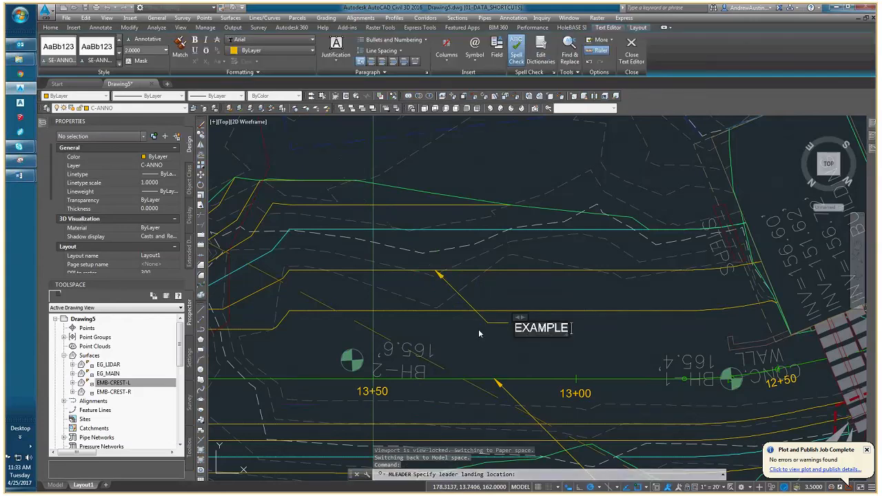
click(480, 334)
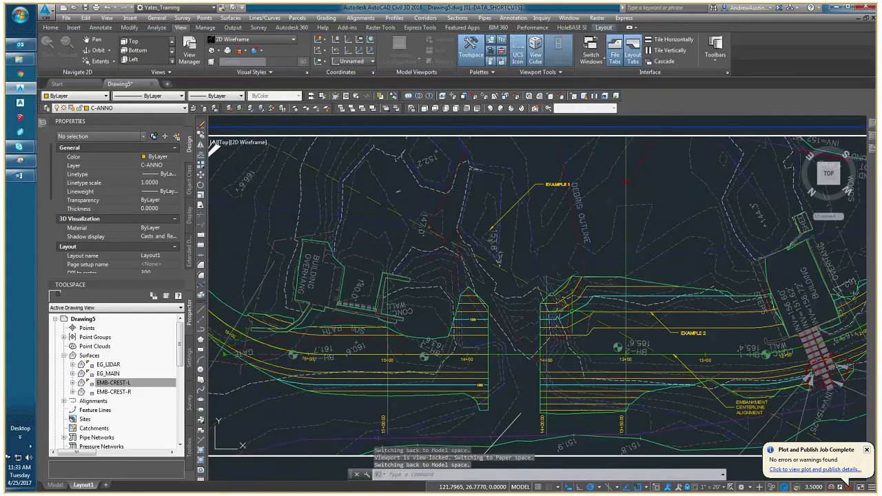
Add a third multileader reading "EXAMPLE 3" with its arrowhead inside the building overhang near the soil path.
middle_drag(278, 312, 432, 299)
key(Return)
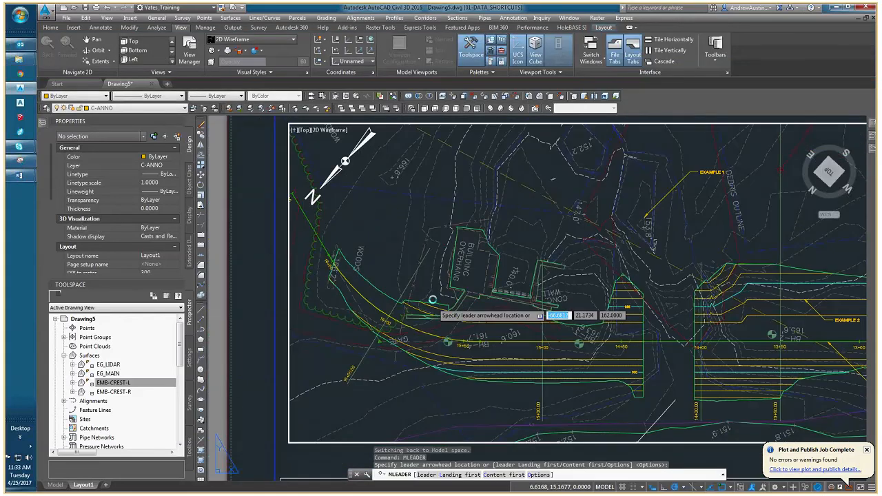
scroll(460, 266, up, 5)
click(456, 256)
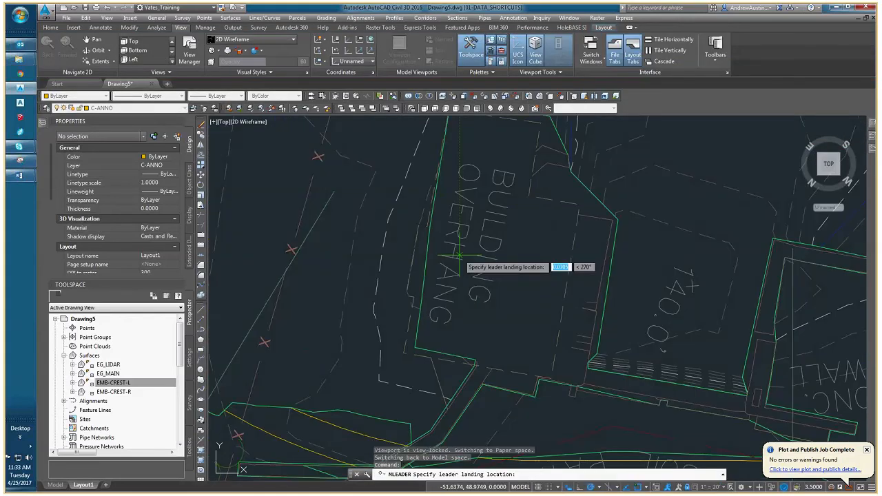
click(355, 357)
text(EXAM)
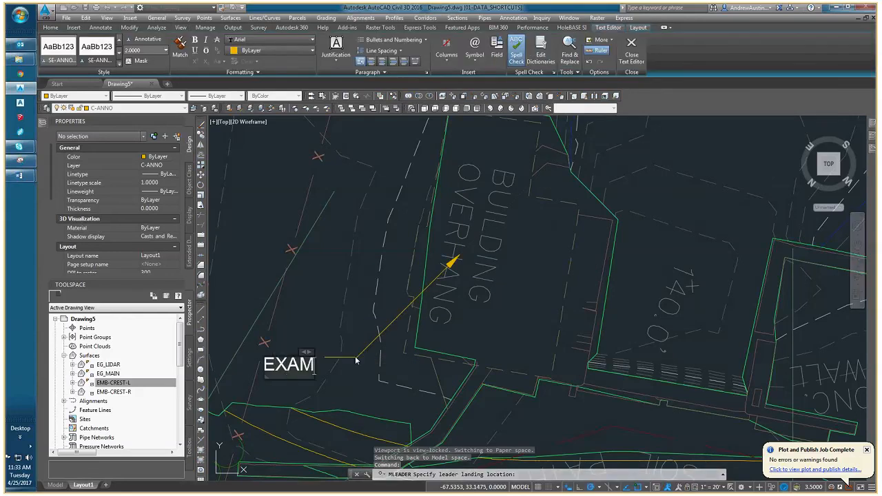
text(PLE 3)
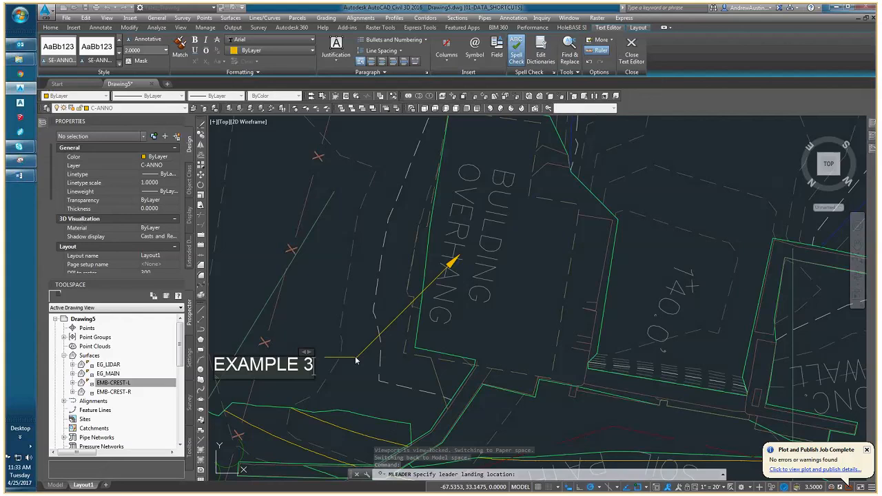
click(356, 358)
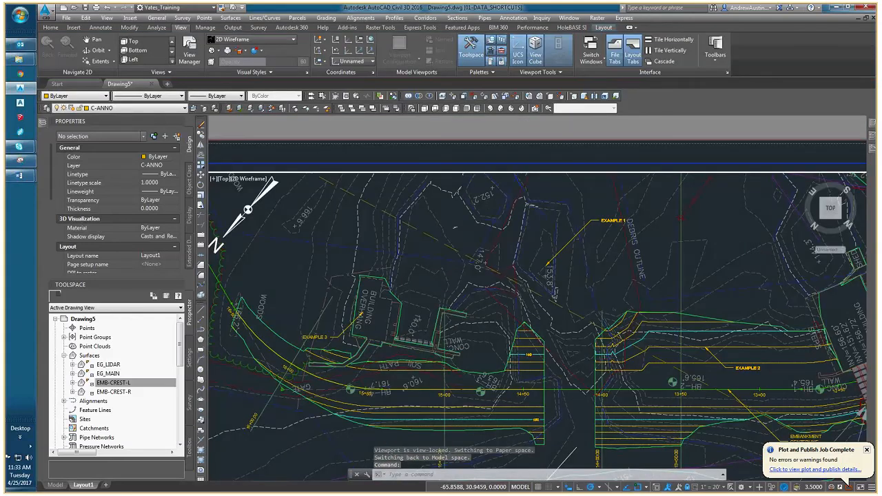
Select all three example multileaders by similarity and turn on their text background mask.
scroll(359, 332, up, 2)
click(328, 336)
scroll(345, 337, down, 4)
right_click(355, 338)
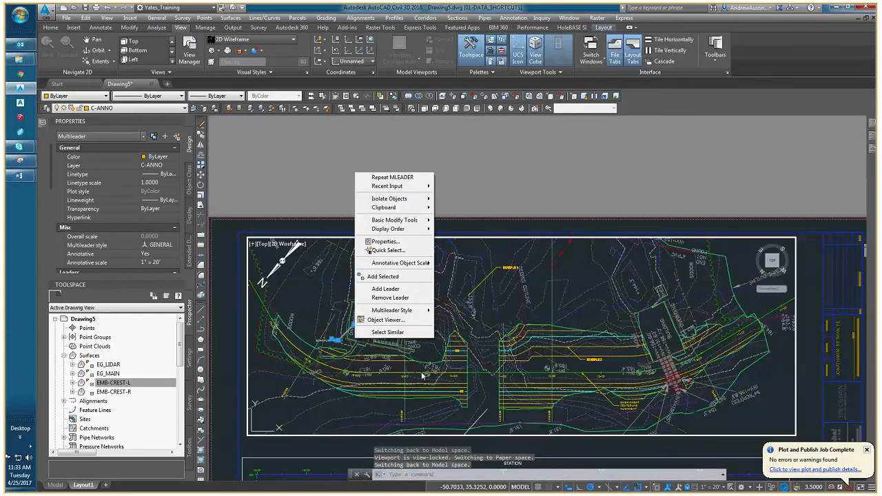
click(388, 332)
scroll(56, 207, down, 5)
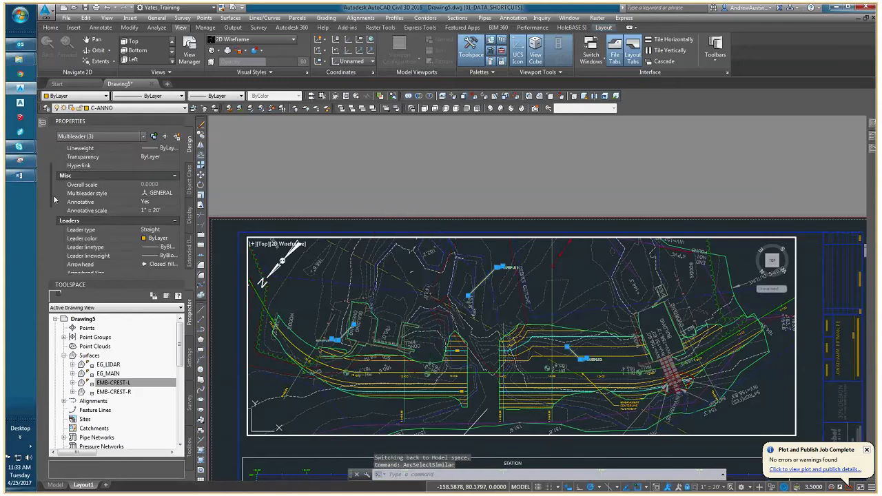
scroll(57, 246, down, 3)
click(157, 199)
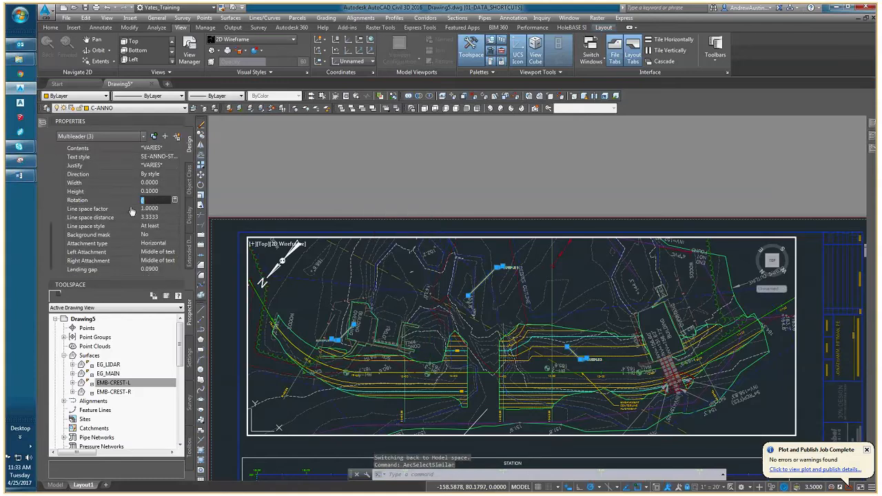
click(157, 235)
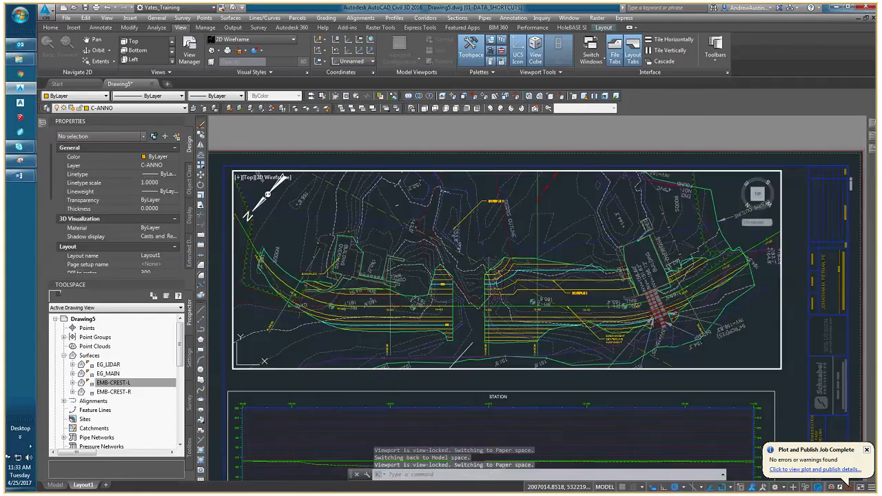
Return to paper space and preview the plot to examine the EXAMPLE 1, EXAMPLE 2 and EMBANKMENT CENTERLINE ALIGNMENT leaders.
double_click(365, 138)
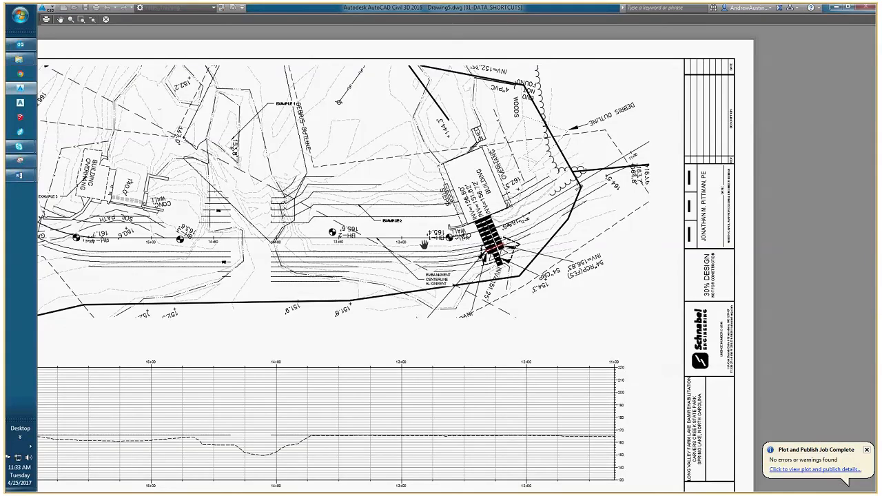
scroll(336, 138, up, 4)
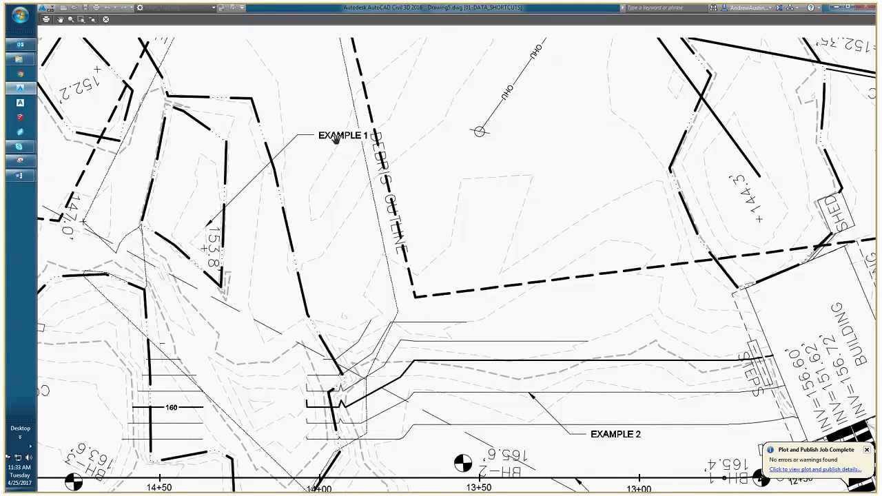
scroll(336, 138, up, 4)
scroll(338, 144, down, 4)
middle_drag(345, 166, 308, 135)
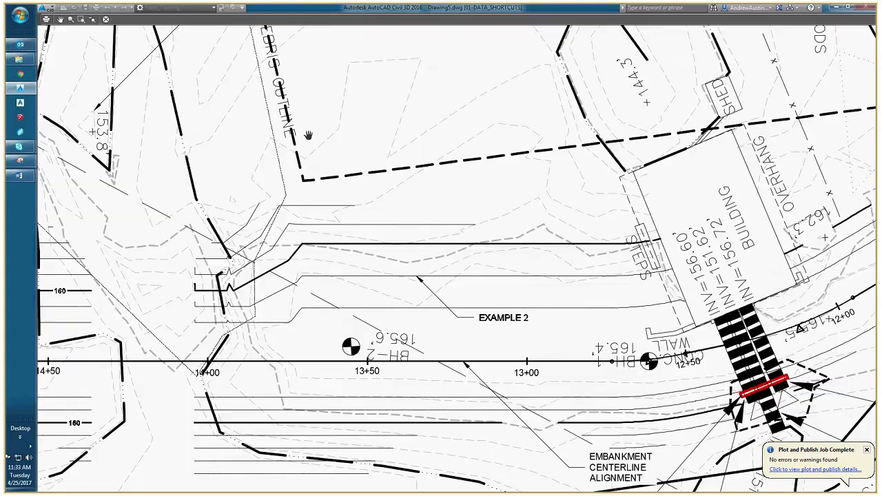
middle_drag(516, 354, 427, 265)
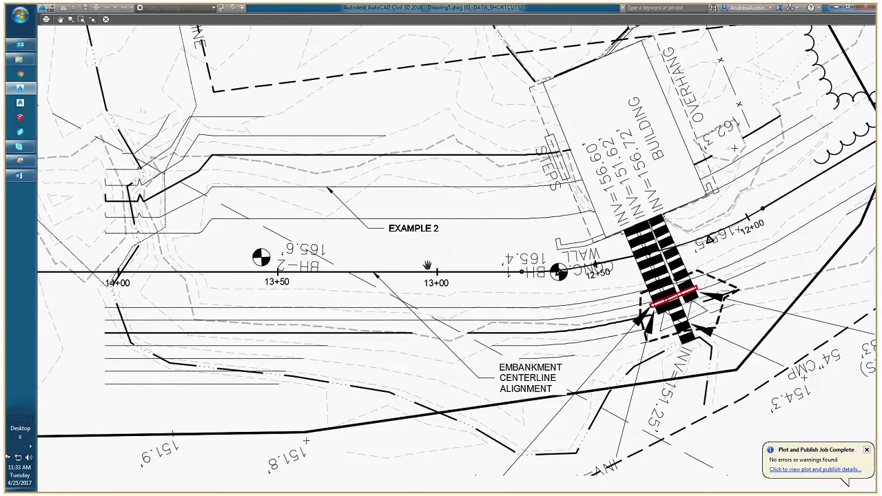
scroll(524, 376, up, 2)
scroll(523, 376, up, 2)
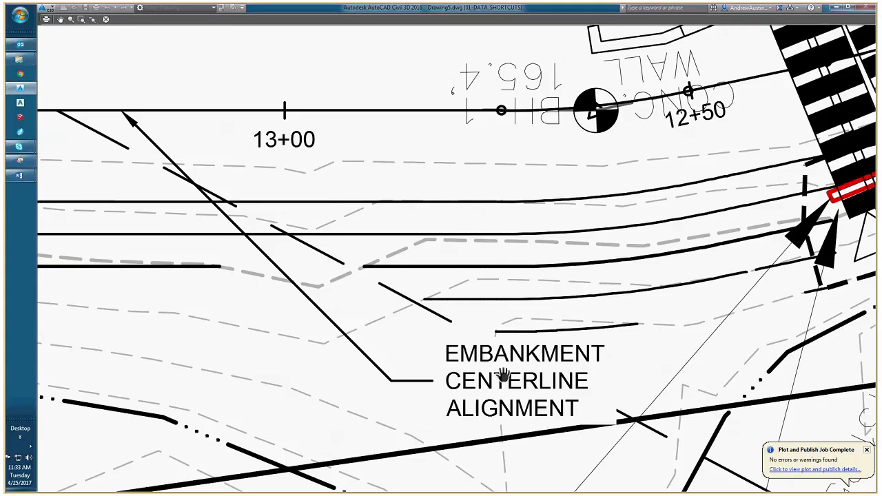
middle_drag(504, 370, 488, 352)
scroll(459, 329, down, 2)
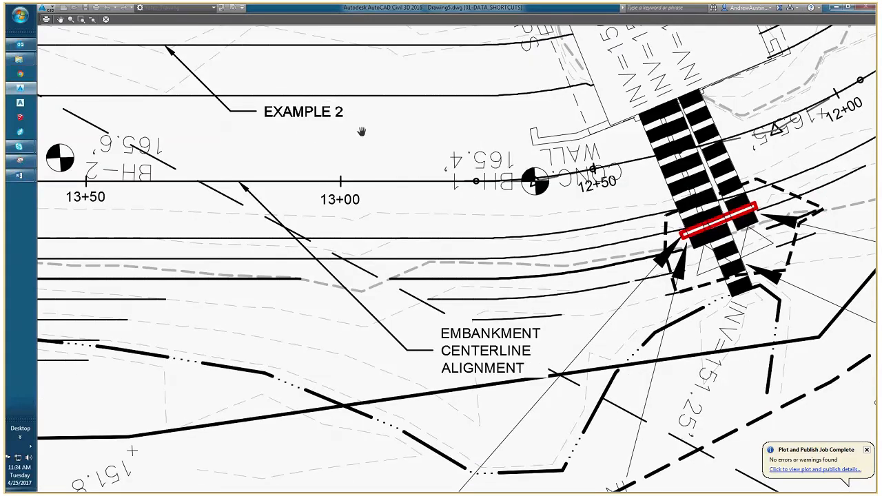
Compare the lettering of the EXAMPLE 2 leader with that of the EMBANKMENT CENTERLINE ALIGNMENT leader in the plot preview.
scroll(303, 114, up, 2)
scroll(303, 114, up, 2)
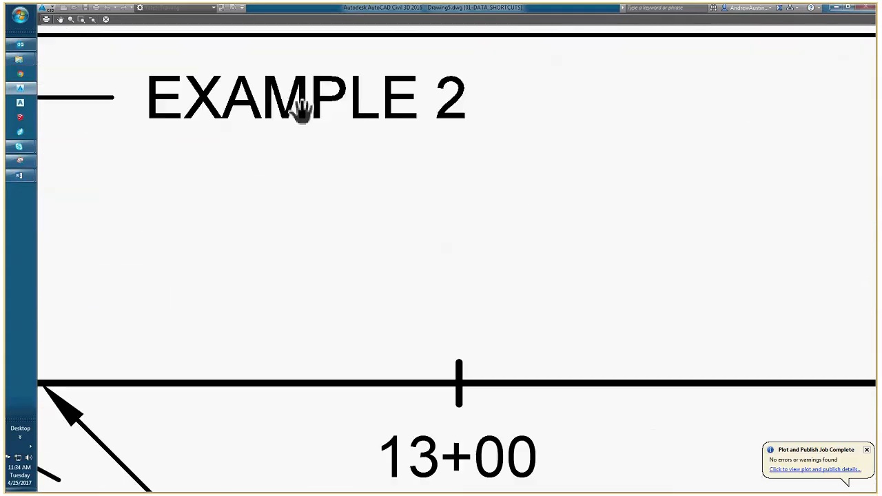
scroll(299, 109, down, 4)
scroll(396, 269, up, 4)
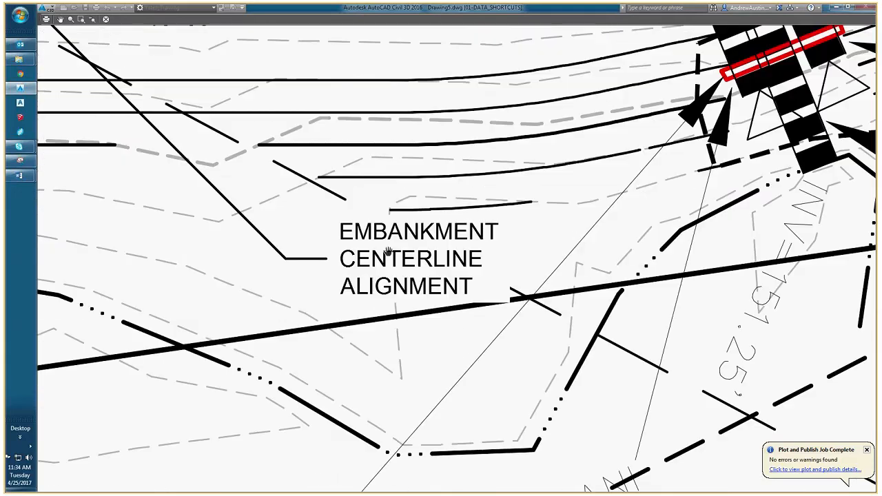
scroll(348, 251, up, 2)
middle_drag(348, 252, 318, 249)
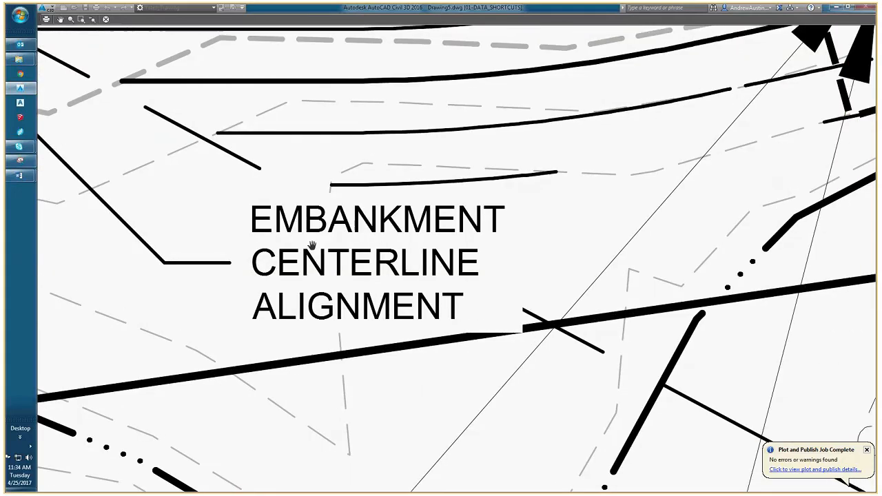
scroll(281, 232, up, 2)
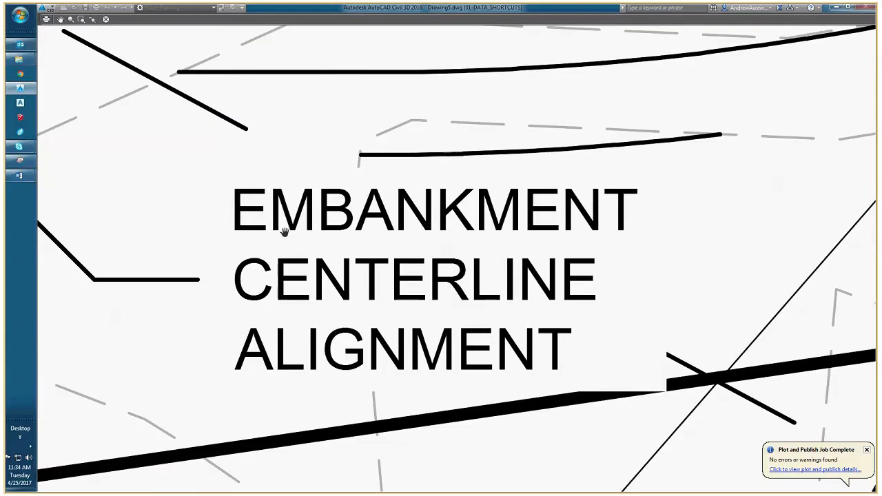
scroll(283, 230, down, 2)
scroll(296, 223, down, 3)
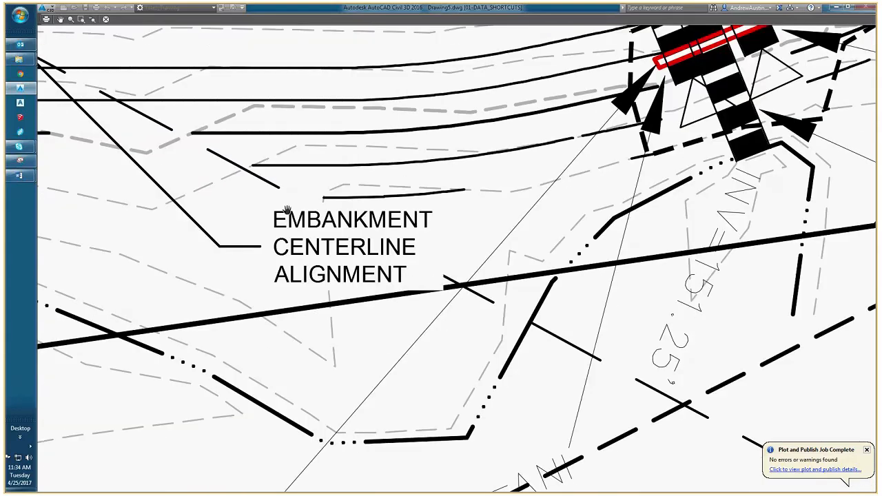
scroll(283, 210, down, 1)
middle_drag(182, 88, 274, 211)
scroll(211, 124, up, 4)
scroll(208, 137, up, 1)
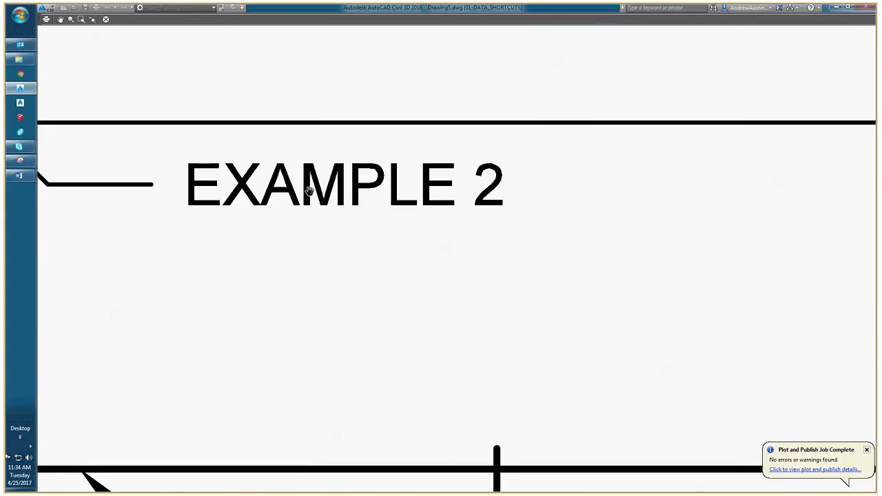
scroll(309, 191, down, 4)
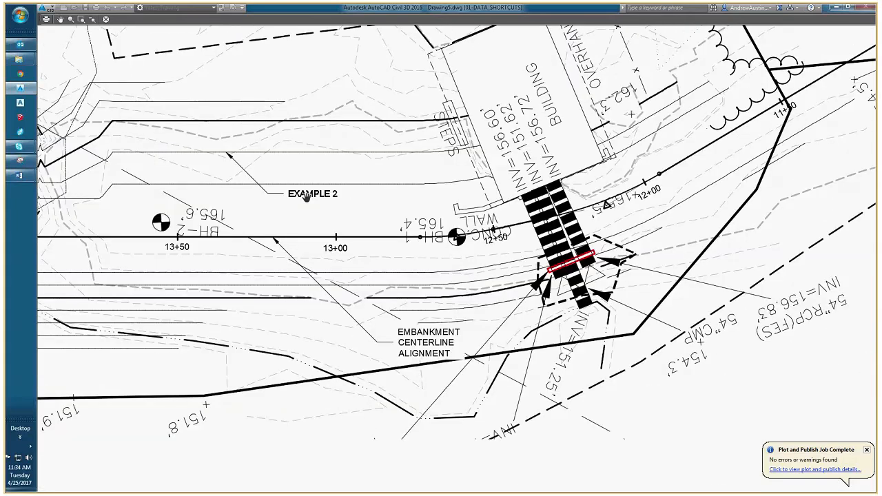
Check the EXAMPLE 1 and EXAMPLE 3 leaders against the surrounding linework in the plot preview and close the preview.
scroll(306, 196, down, 5)
scroll(225, 131, up, 8)
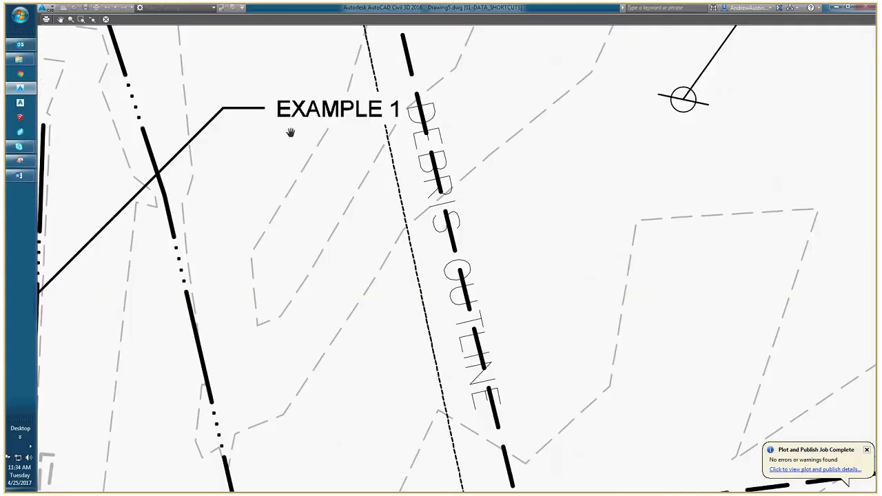
scroll(292, 133, down, 4)
scroll(325, 143, down, 2)
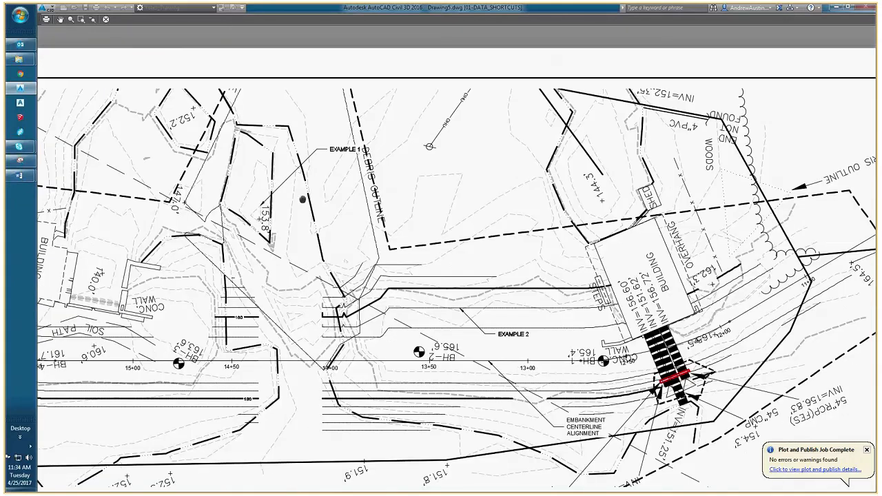
middle_drag(302, 199, 455, 133)
scroll(140, 240, up, 4)
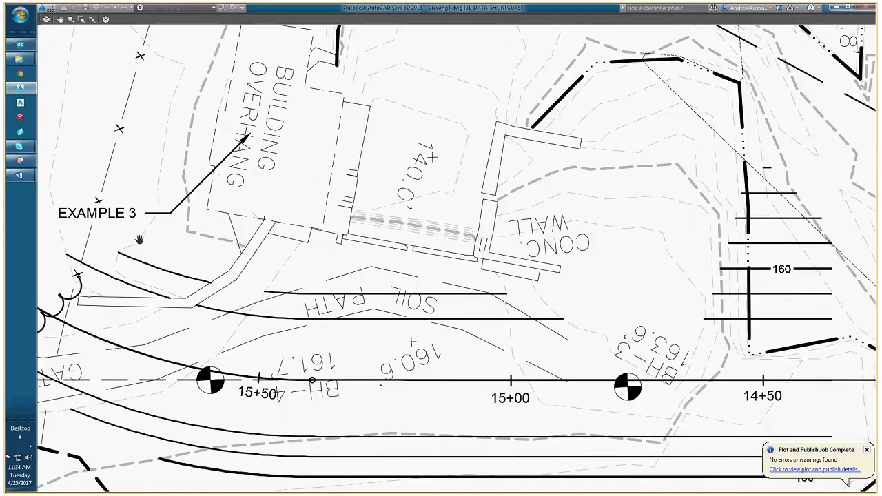
middle_drag(168, 197, 226, 204)
scroll(167, 217, down, 6)
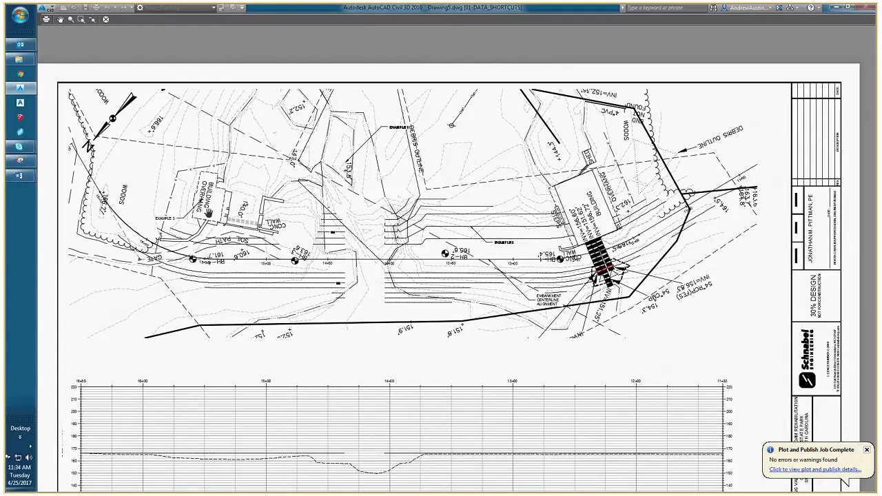
key(Escape)
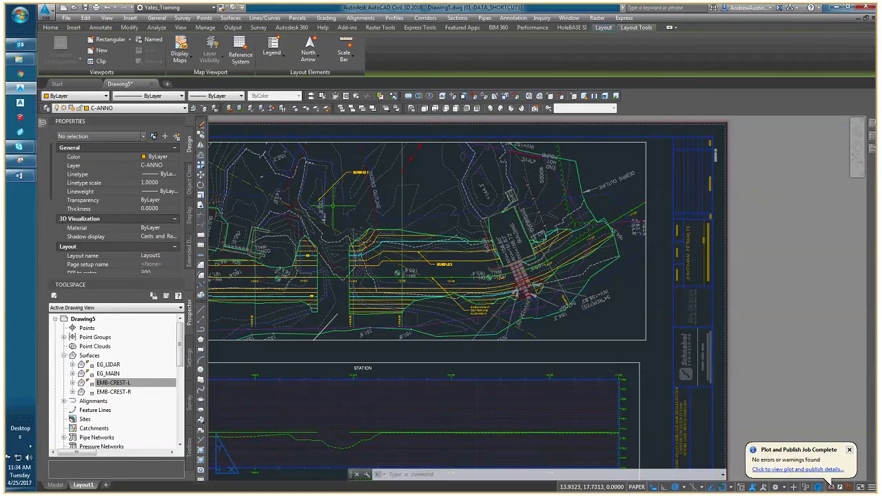
Examine the example leaders in the plan viewport and the overall plan and profile sheet arrangement.
scroll(321, 204, up, 2)
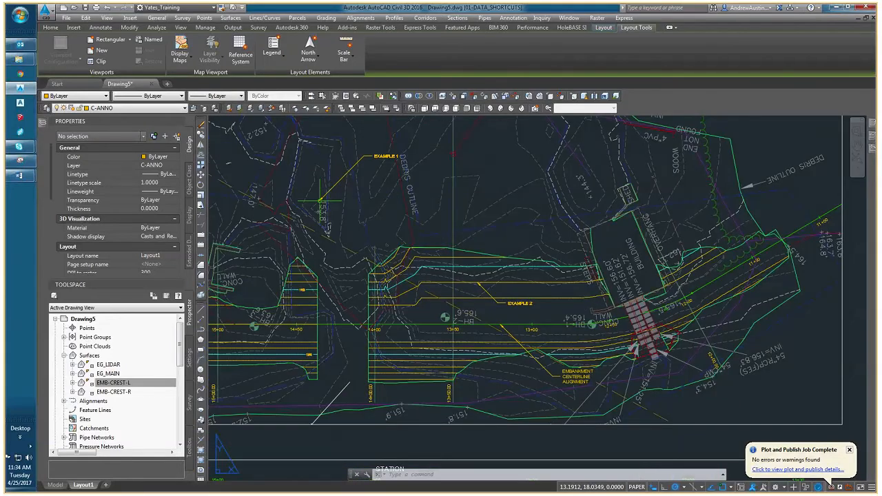
scroll(320, 201, down, 5)
scroll(307, 181, up, 4)
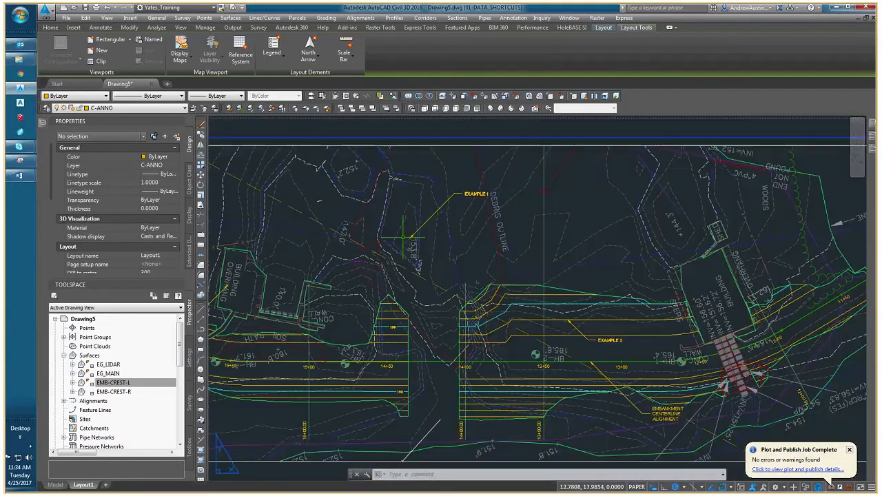
scroll(296, 281, down, 2)
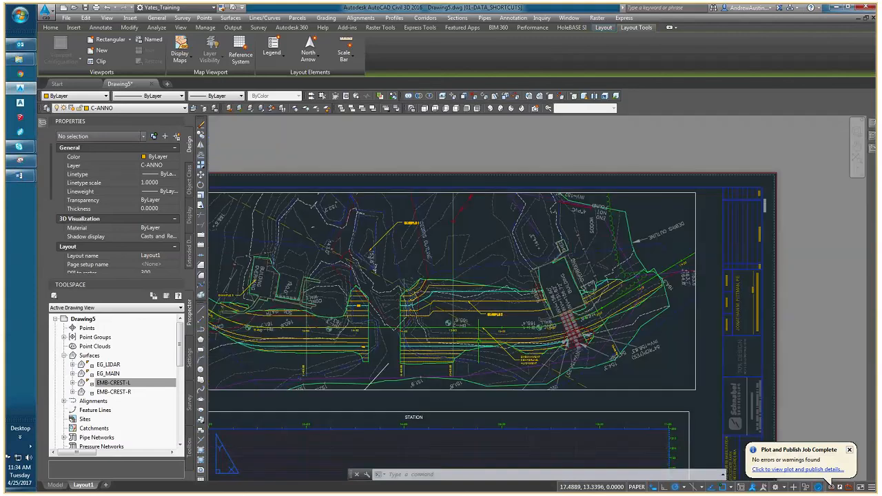
middle_drag(478, 341, 555, 315)
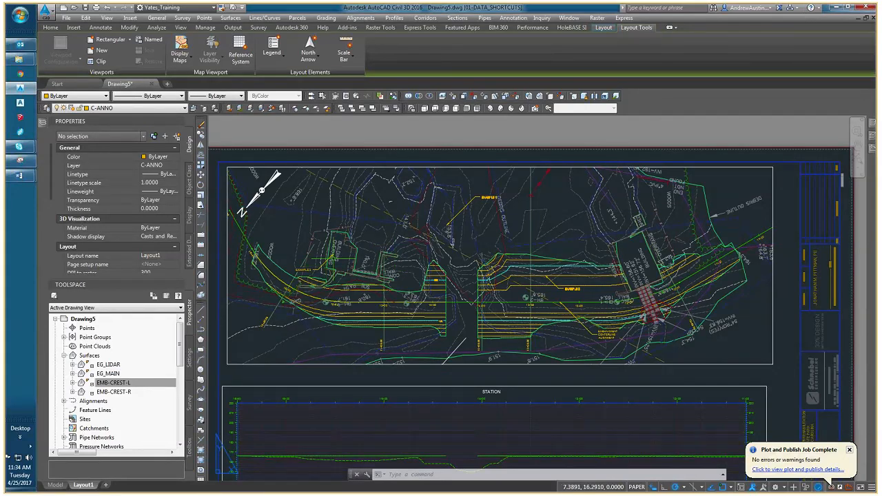
scroll(327, 262, up, 2)
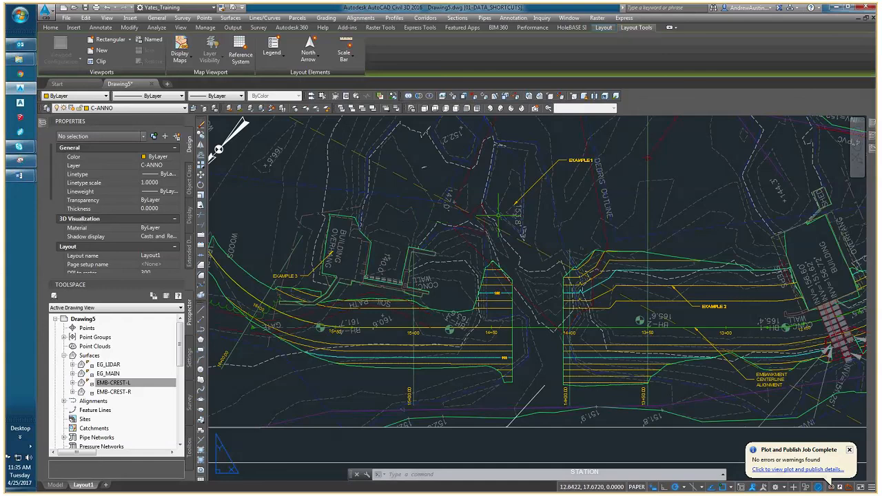
middle_drag(497, 215, 350, 207)
scroll(431, 162, down, 4)
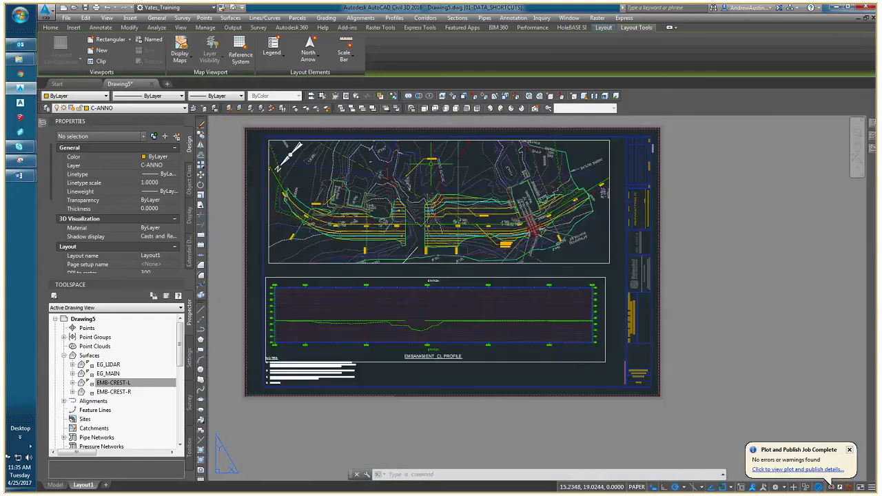
Activate the plan viewport and switch back to paper space.
double_click(431, 163)
scroll(448, 226, down, 4)
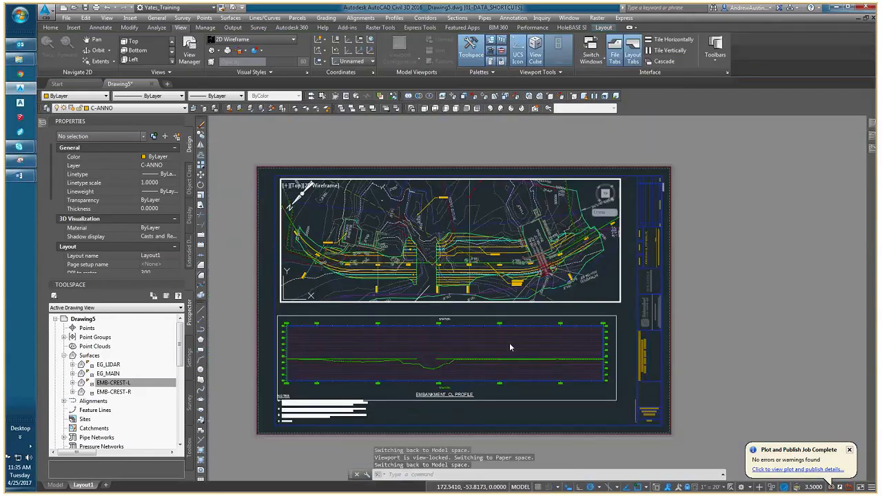
double_click(513, 310)
scroll(517, 287, up, 4)
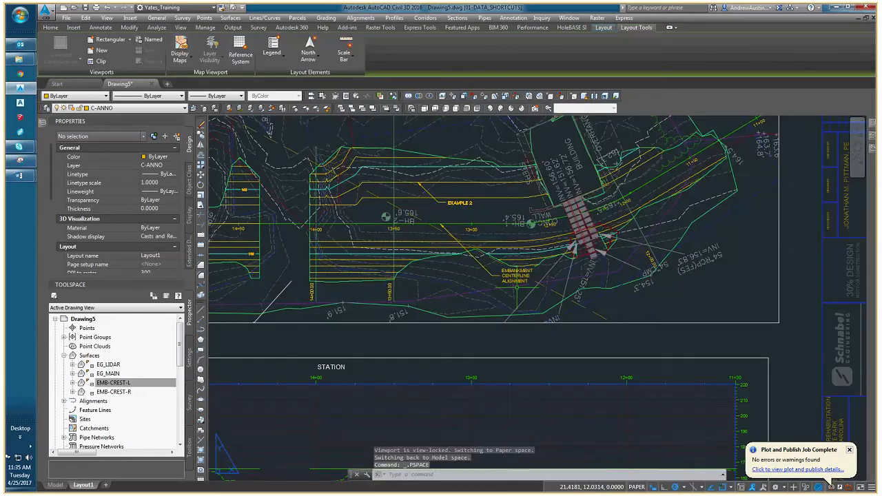
Add a new line reading "SEE DWG" to the EMBANKMENT CENTERLINE ALIGNMENT leader text.
double_click(517, 281)
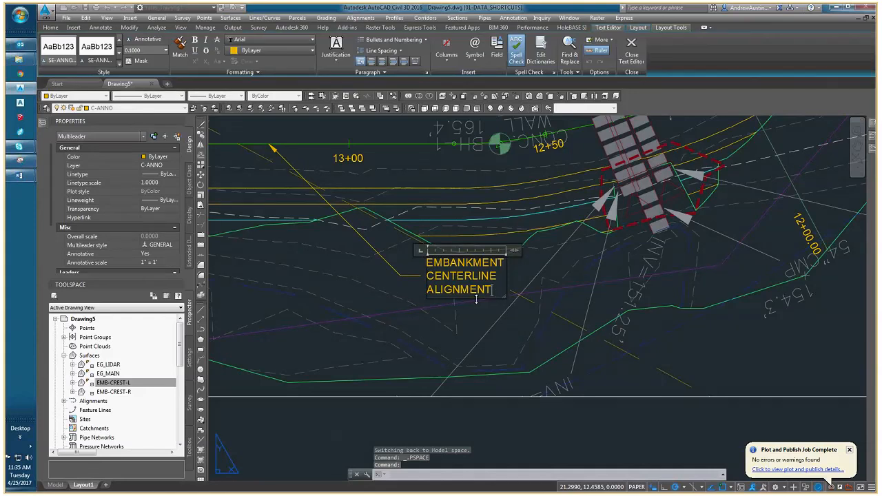
key(Return)
text(SEE DWG)
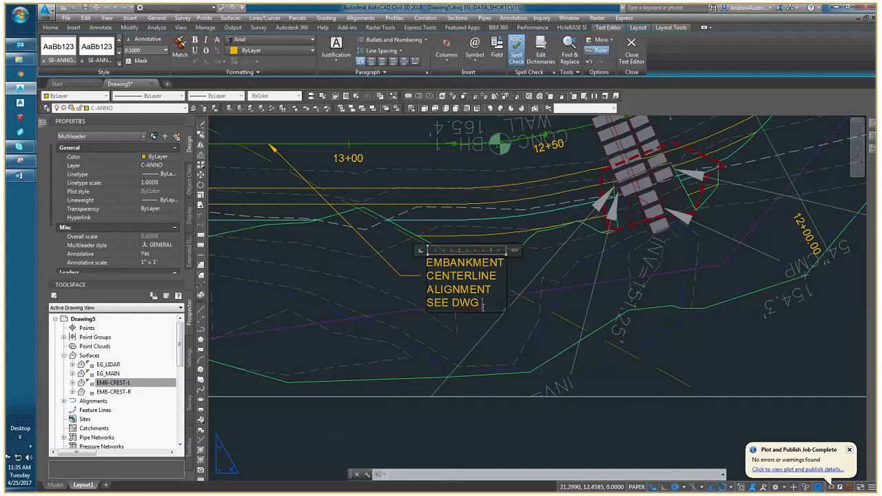
Start a SheetSet field in the leader text and load the CARVERS CREEK STATE PARK sheet set from the Carvers Creek project's SHEET_SET folder.
key(ctrl+f)
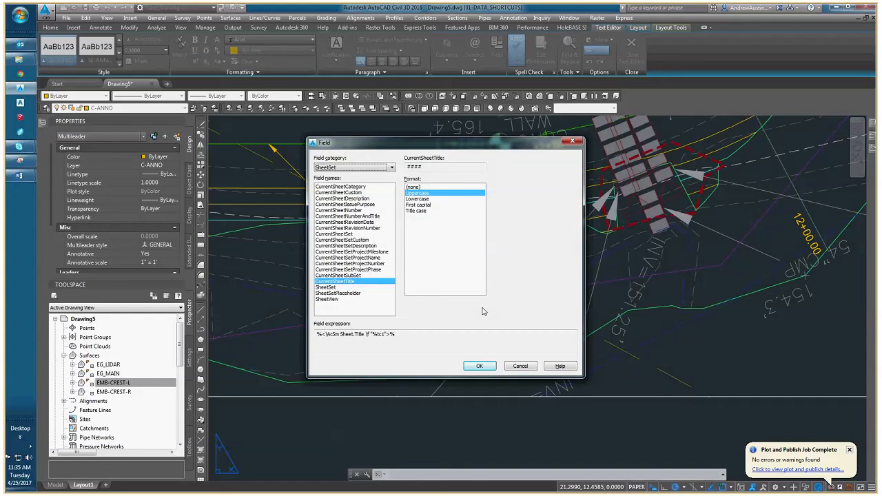
click(330, 287)
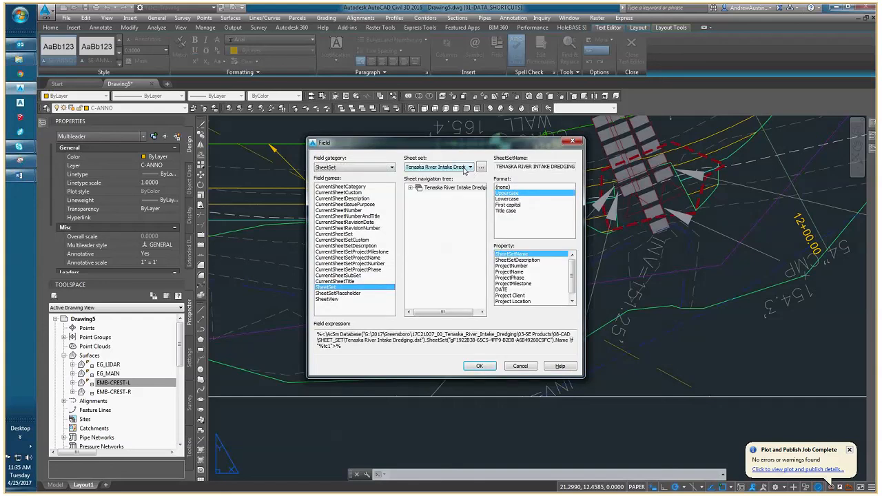
click(480, 167)
click(457, 190)
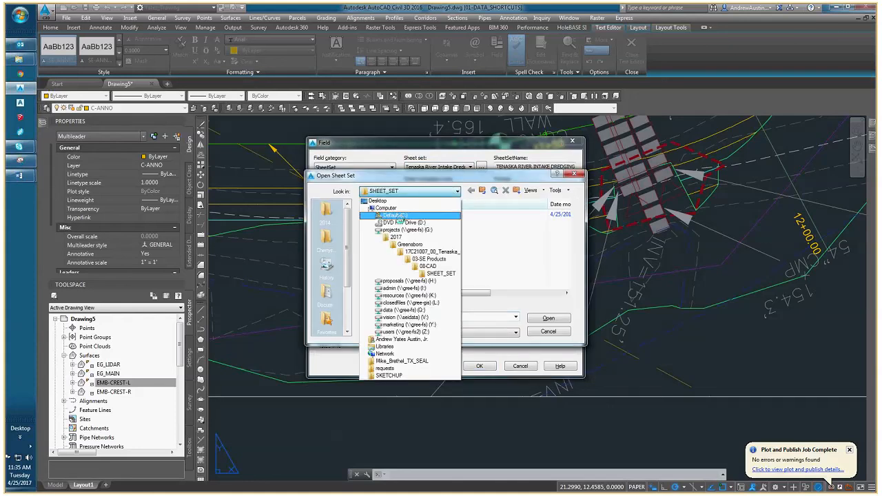
click(417, 244)
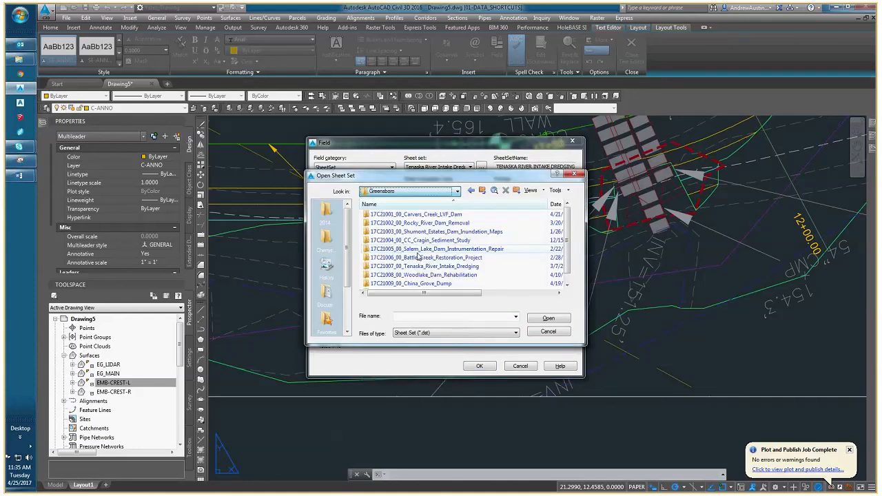
double_click(378, 234)
double_click(378, 234)
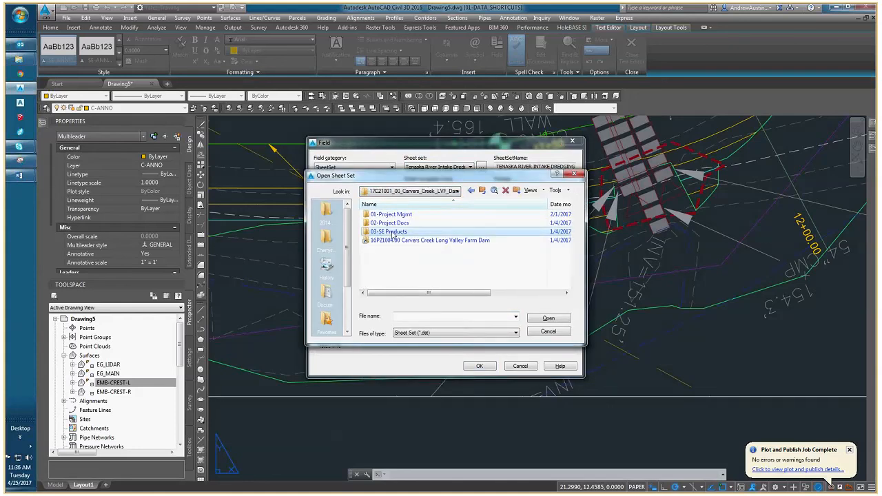
double_click(382, 274)
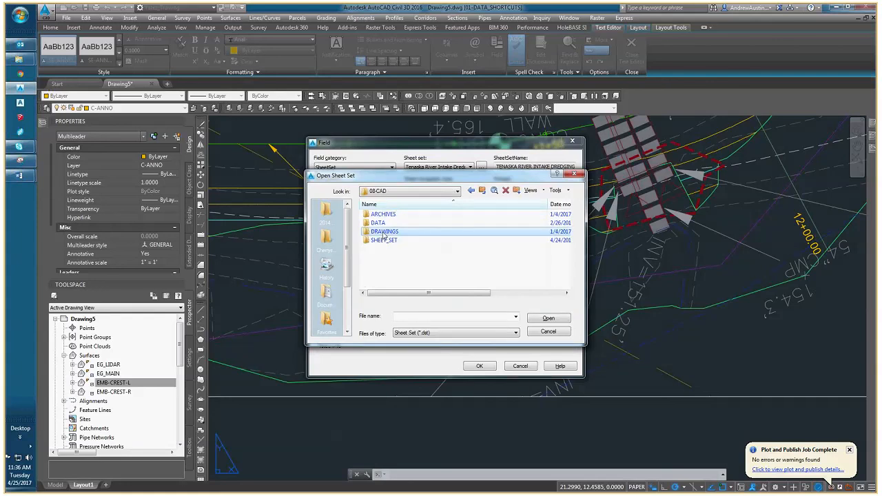
double_click(383, 240)
click(400, 213)
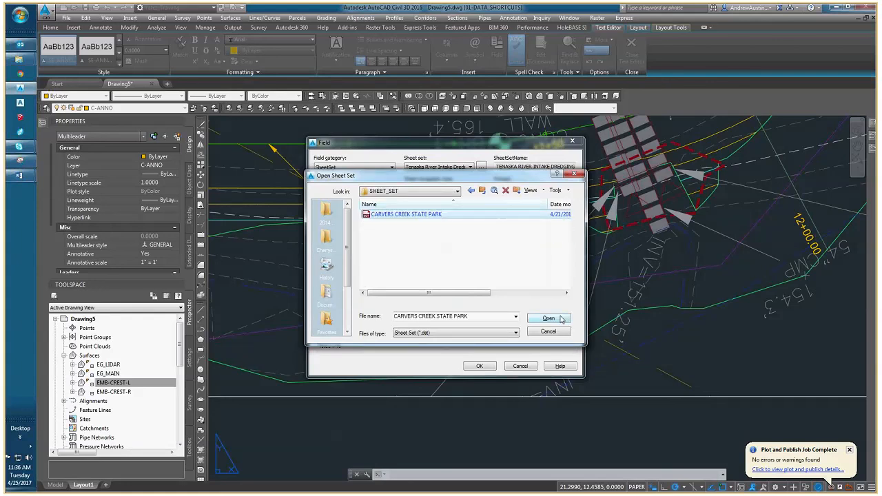
click(549, 318)
Insert the SheetNumber property of sheet C-01 - EXISTING SITE PLAN as a field after "SEE DWG".
double_click(454, 186)
click(454, 184)
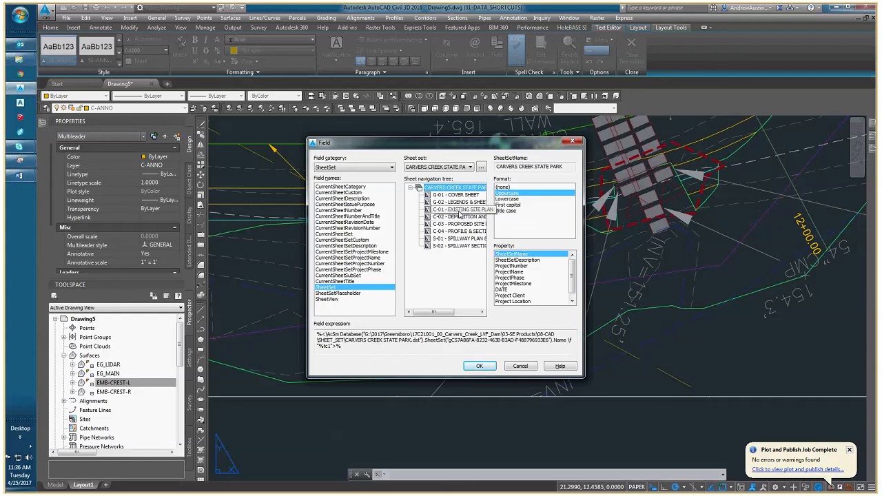
click(459, 210)
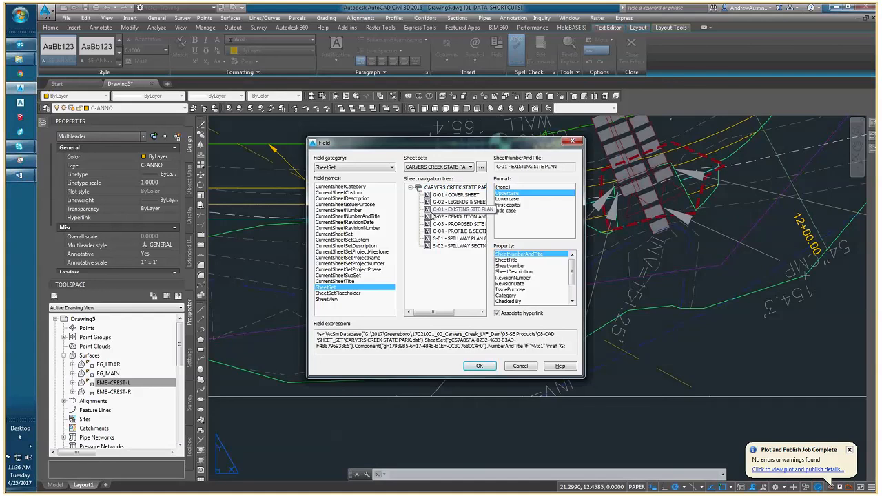
click(510, 266)
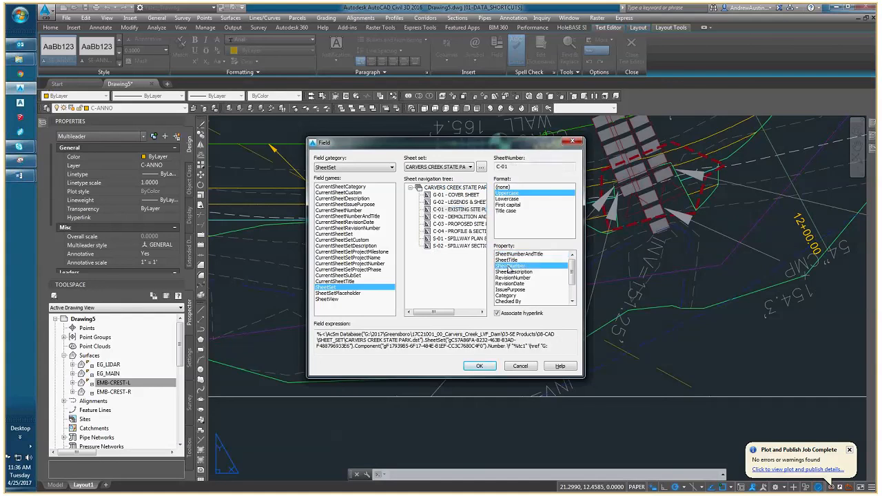
click(479, 365)
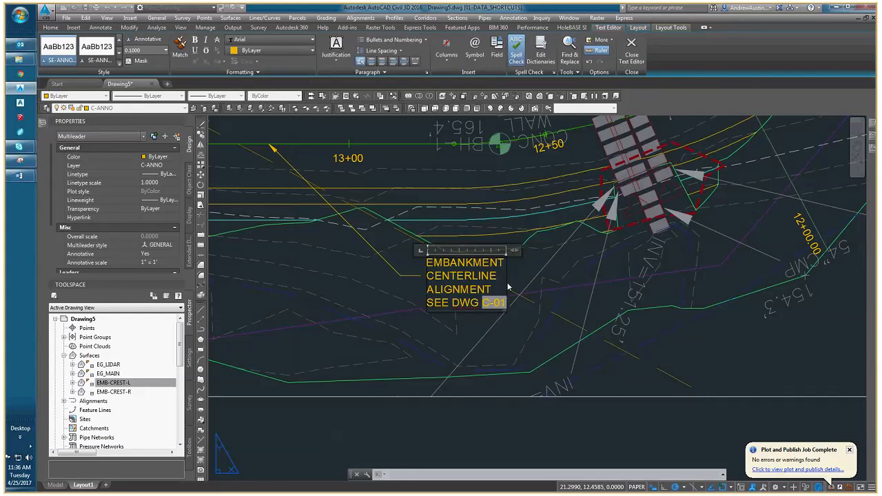
Delete the inserted sheet number field and insert it again from the C-01 - EXISTING SITE PLAN sheet.
key(BackSpace)
key(ctrl+f)
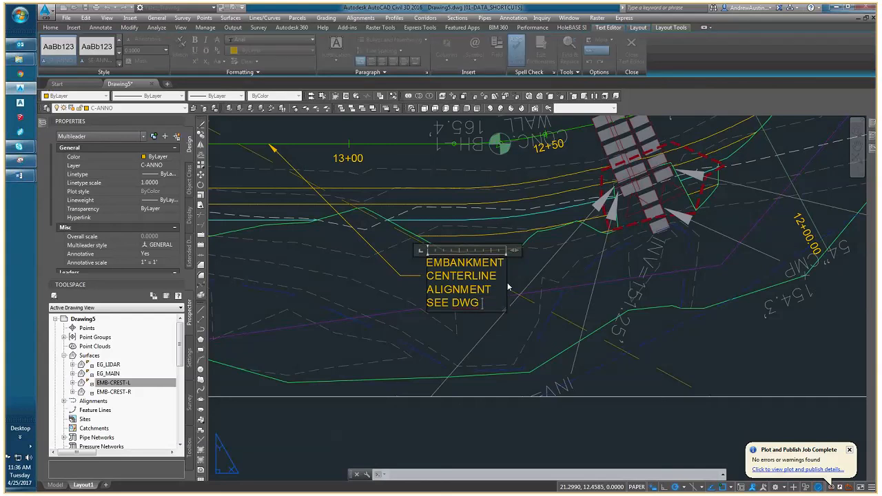
click(449, 210)
click(479, 365)
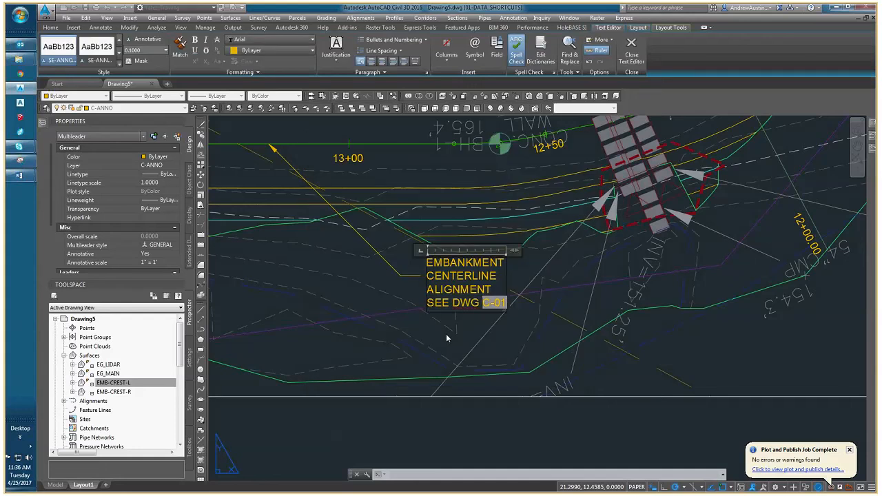
Finish the note with "FOR ALIGNMENT TABLE", widen the text box so the note fits on two lines, and close the text editor.
text(FOR ALIGNMENT TABLE)
drag(515, 251, 660, 250)
click(525, 314)
middle_drag(509, 309, 445, 346)
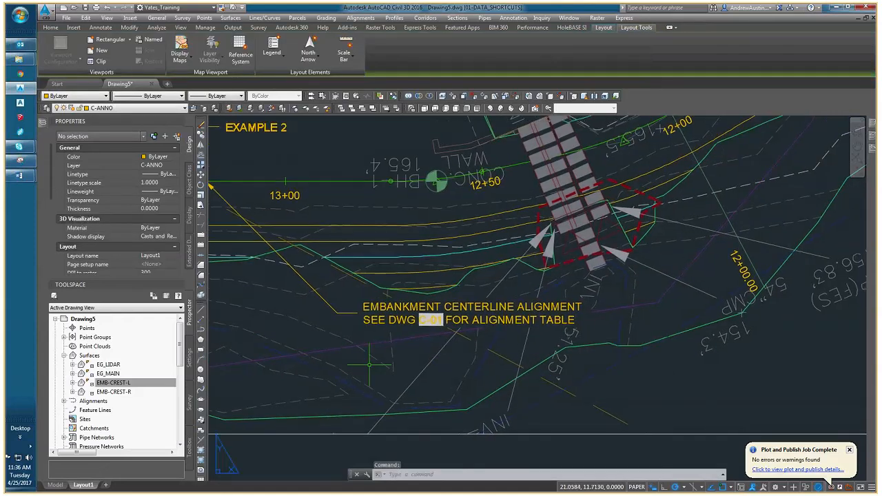
Open the CARVERS CREEK STATE PARK sheet set in the Sheet Set Manager.
middle_drag(370, 366, 421, 307)
scroll(391, 373, down, 4)
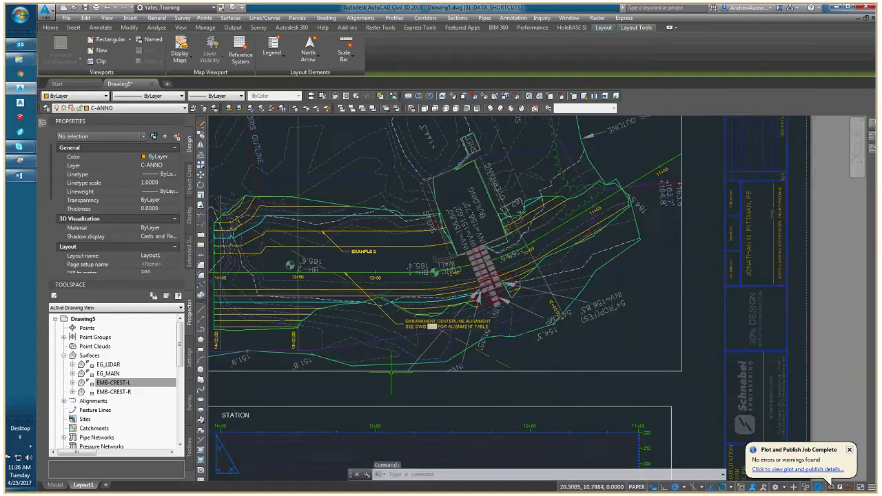
middle_drag(391, 372, 415, 326)
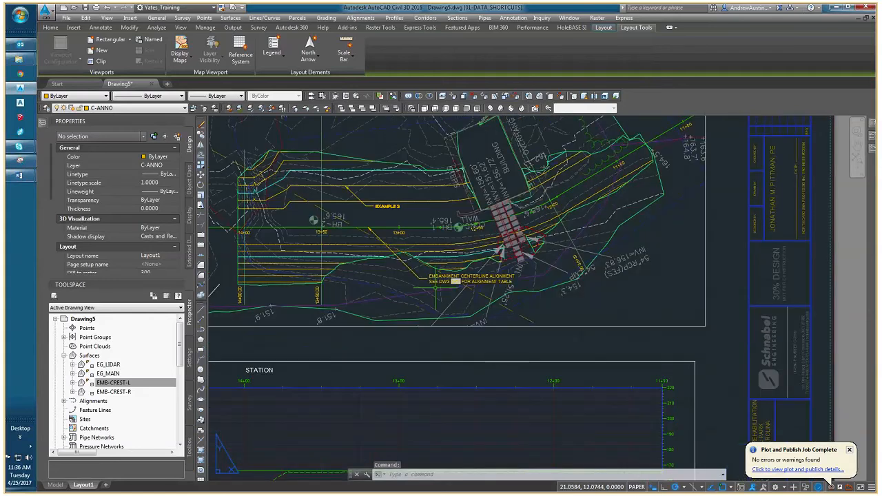
key(ctrl+4)
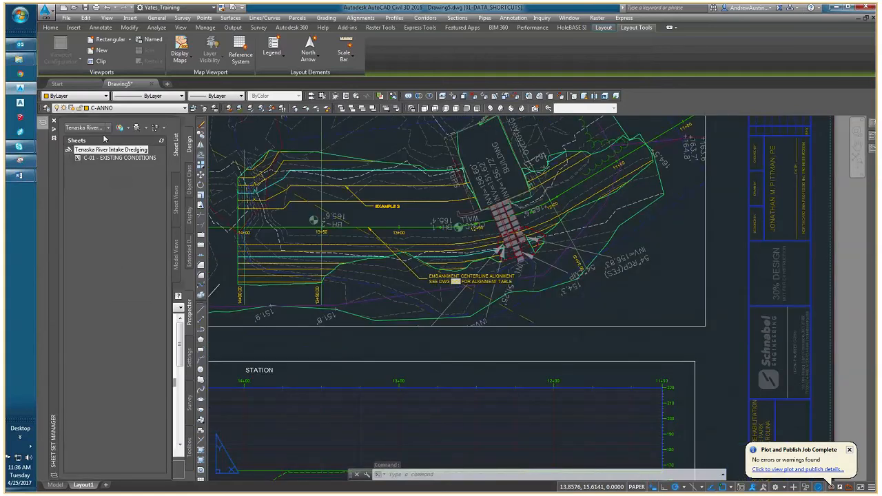
click(97, 128)
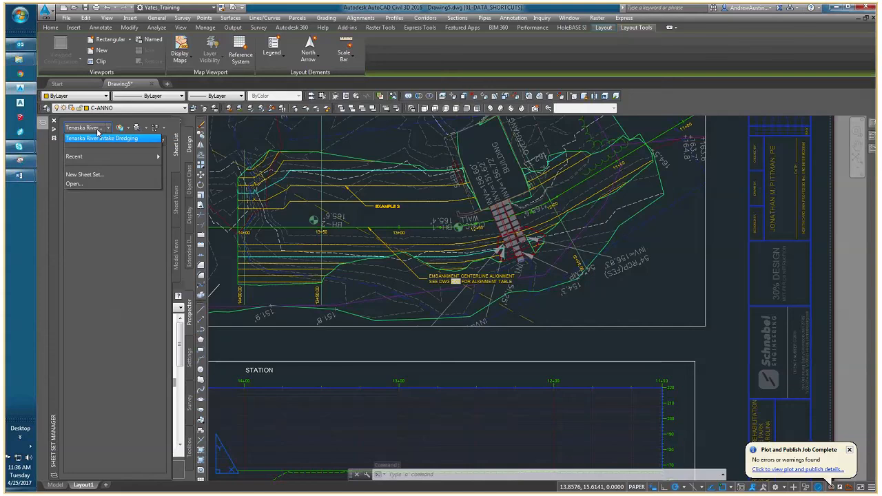
mouse_move(90, 157)
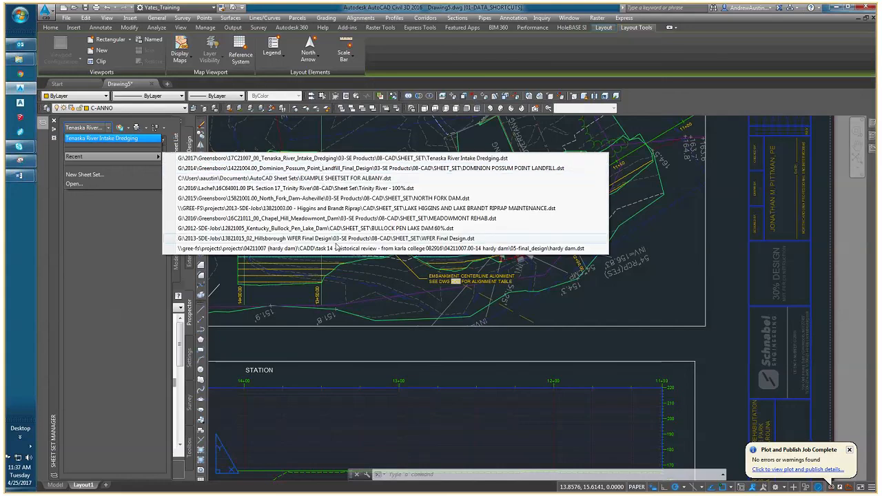
click(75, 184)
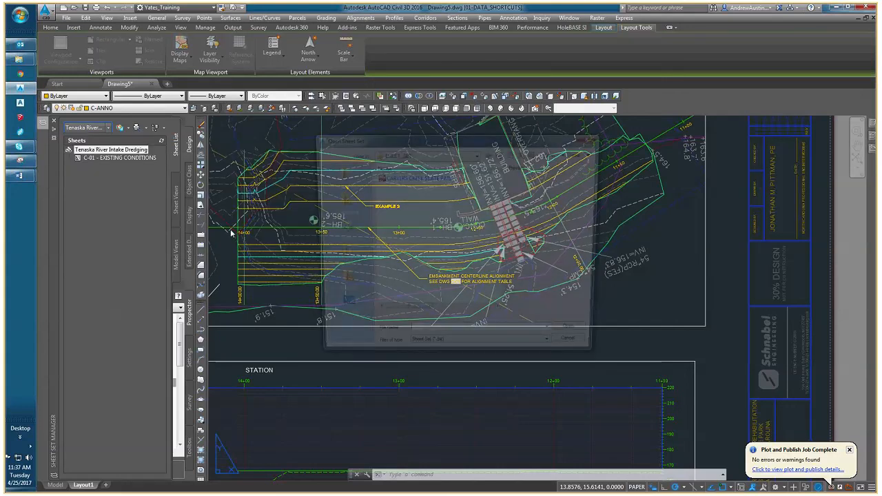
click(417, 177)
click(580, 337)
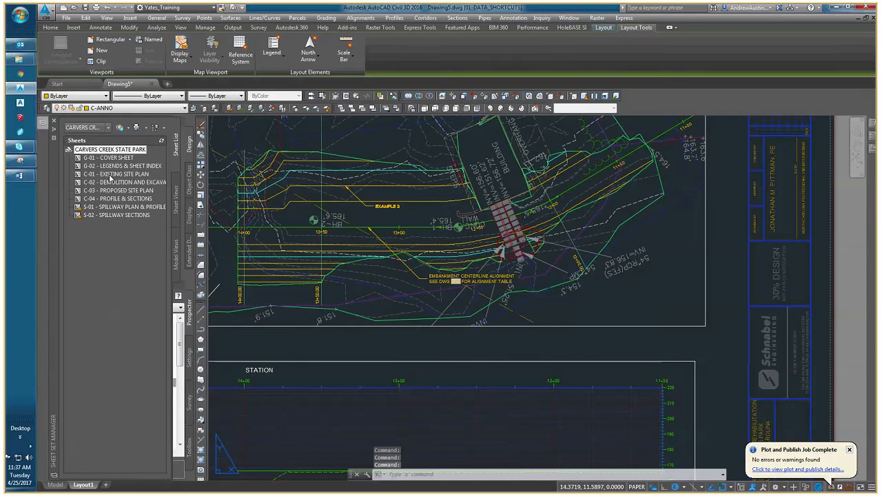
Set the sheet number of the EXISTING SITE PLAN sheet to G-03 in its sheet properties.
click(110, 176)
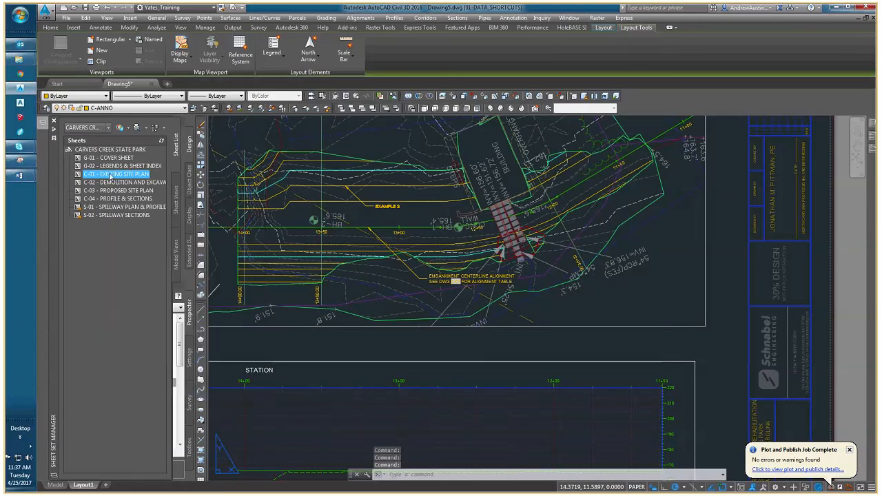
right_click(120, 175)
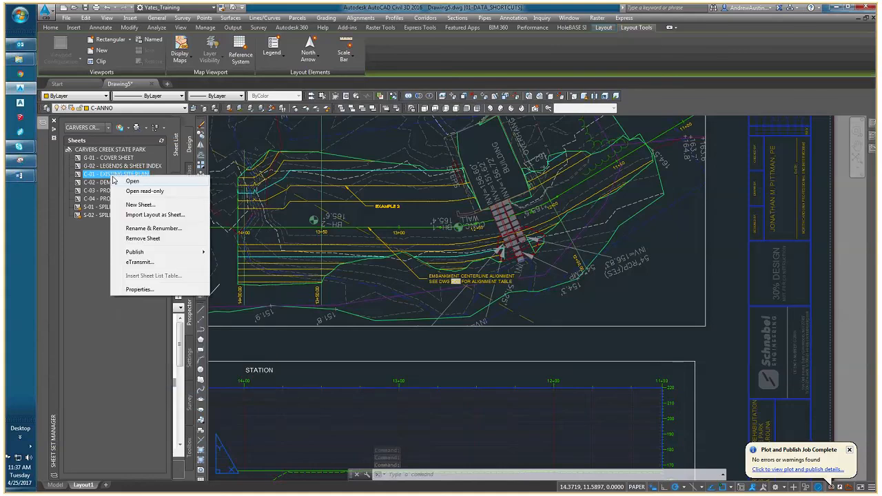
click(140, 289)
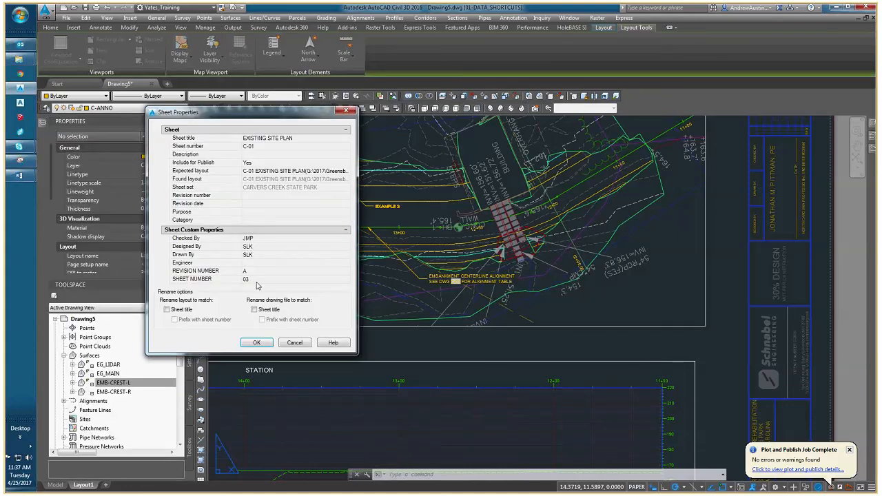
click(262, 147)
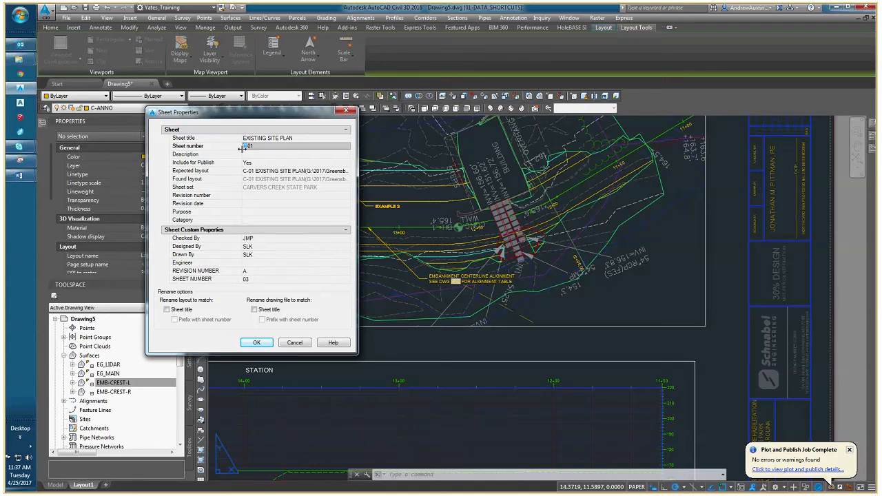
text(G-03)
click(253, 344)
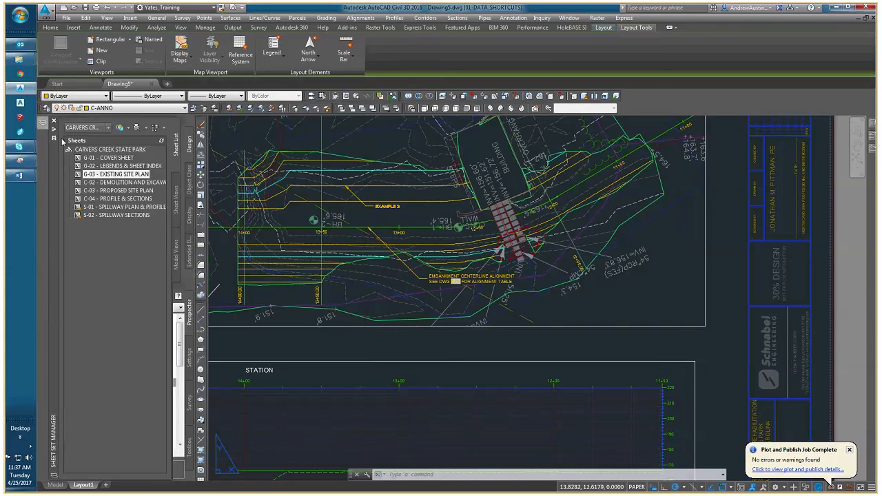
Regenerate the layout and check the sheet number field in the EMBANKMENT CENTERLINE ALIGNMENT leader.
mouse_move(88, 174)
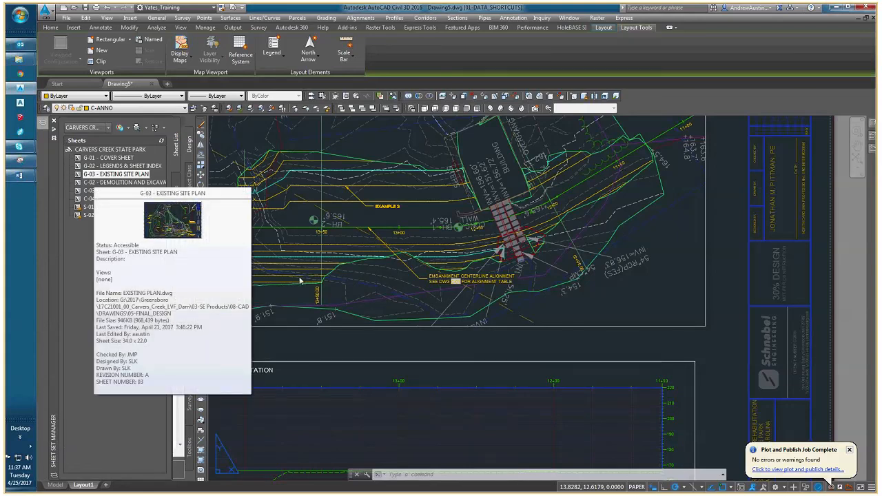
scroll(580, 279, up, 2)
text(regen)
key(Return)
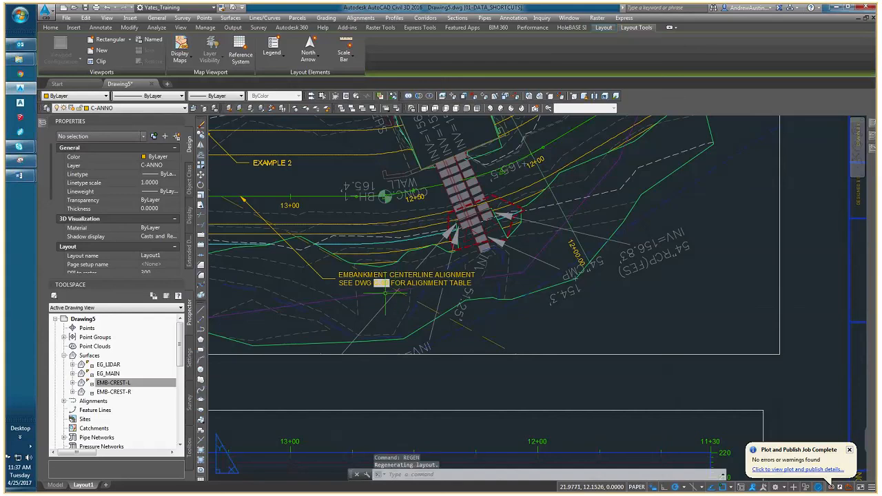
scroll(384, 292, up, 5)
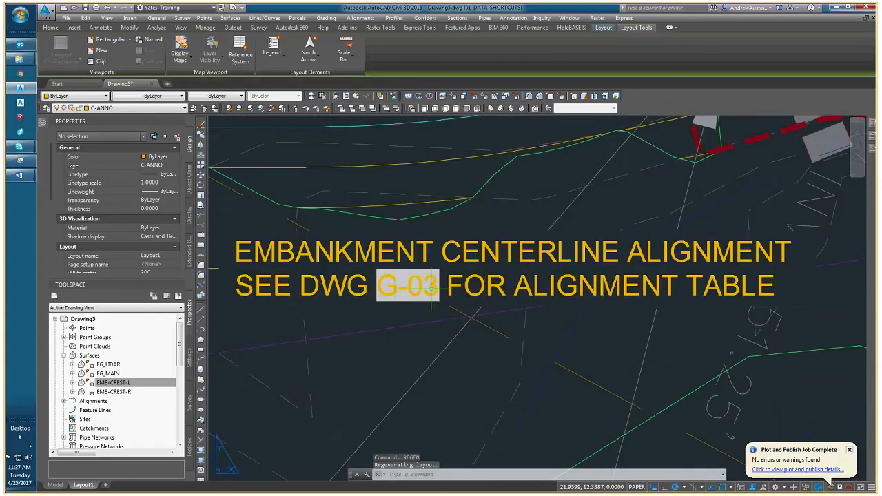
scroll(423, 289, down, 2)
scroll(432, 284, down, 2)
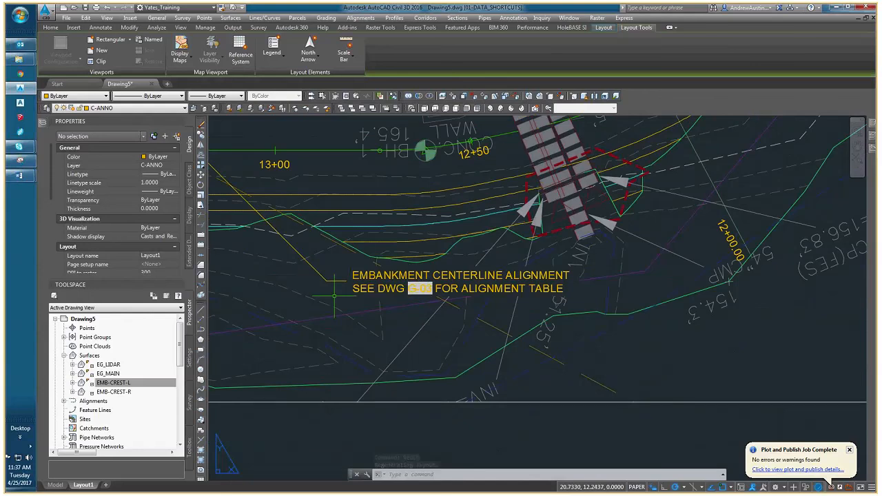
Add a second line "SEE DWG" to the EXAMPLE 2 leader, followed by an uppercase sheet number field for the EXISTING SITE PLAN sheet.
middle_drag(414, 279, 572, 357)
middle_drag(493, 364, 431, 421)
scroll(360, 241, up, 2)
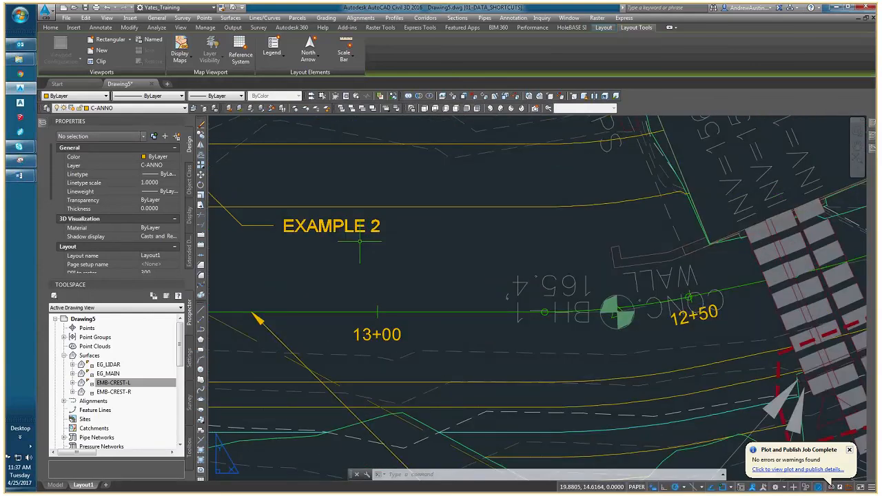
double_click(366, 234)
click(381, 230)
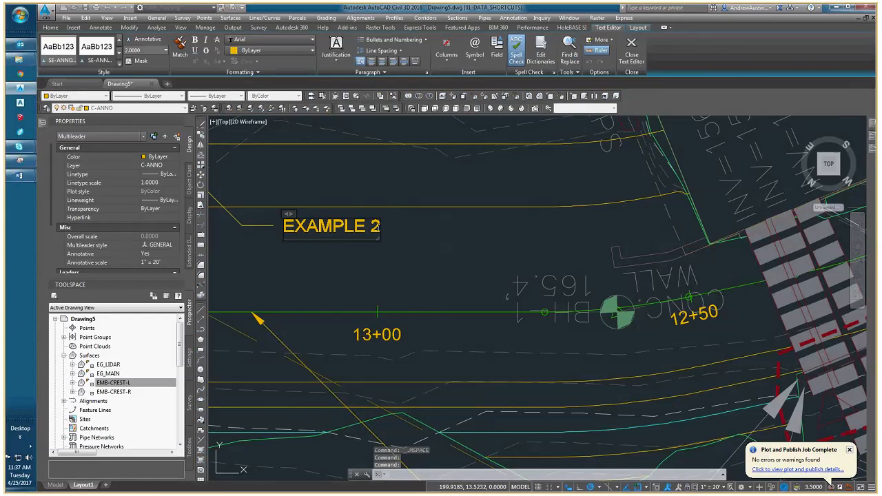
key(Return)
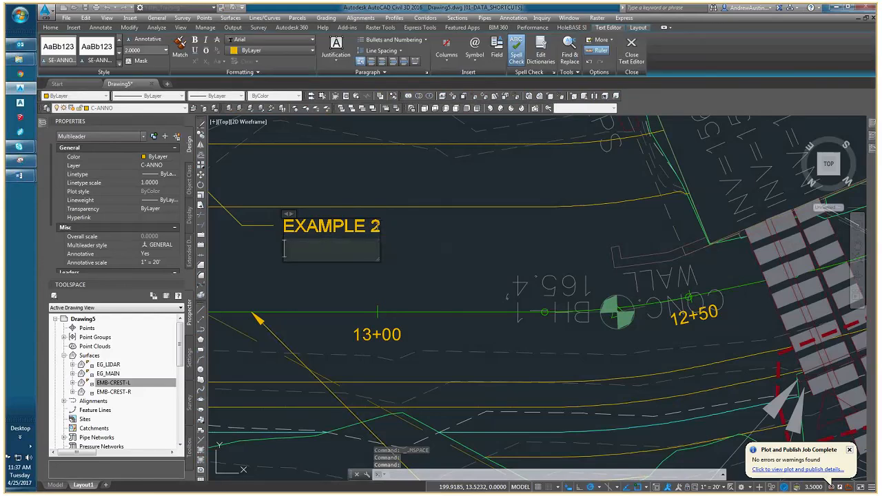
text(SEE)
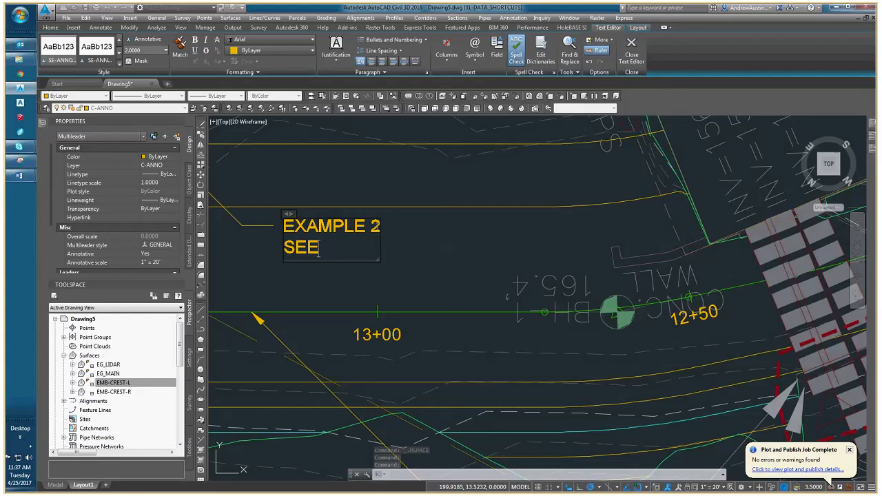
text( DWG)
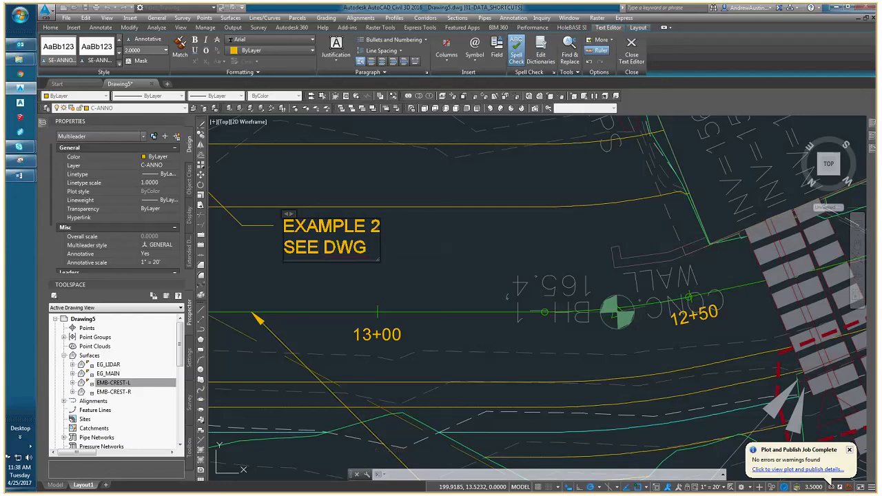
key(ctrl+f)
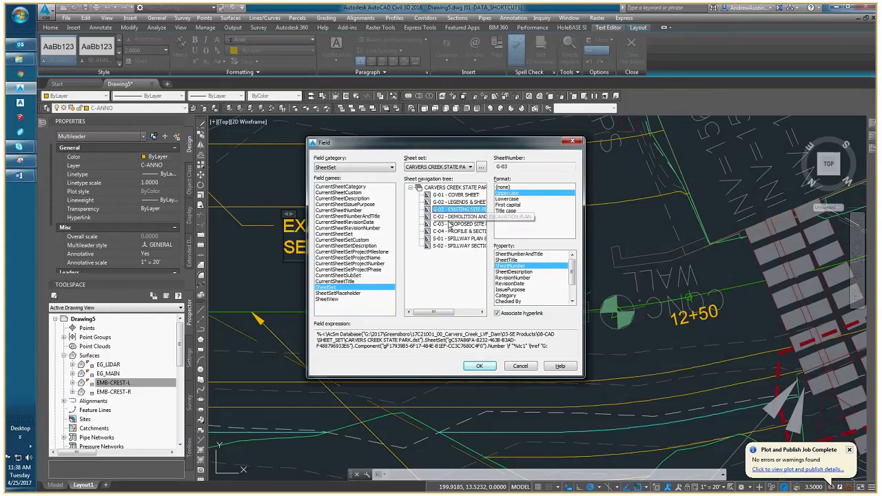
key(Return)
Complete the EXAMPLE 2 leader's second line with "FOR ADDITIONAL INFO" and finish editing the text.
text(FOR)
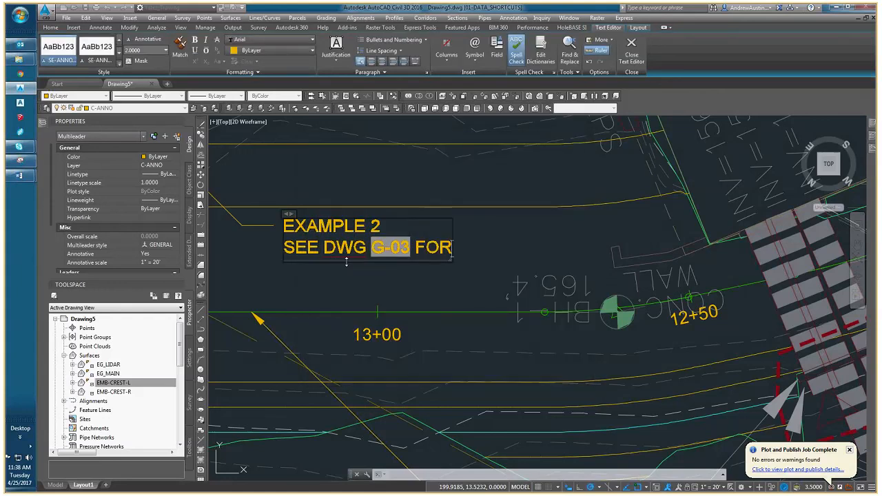
text( ADDITIONAL)
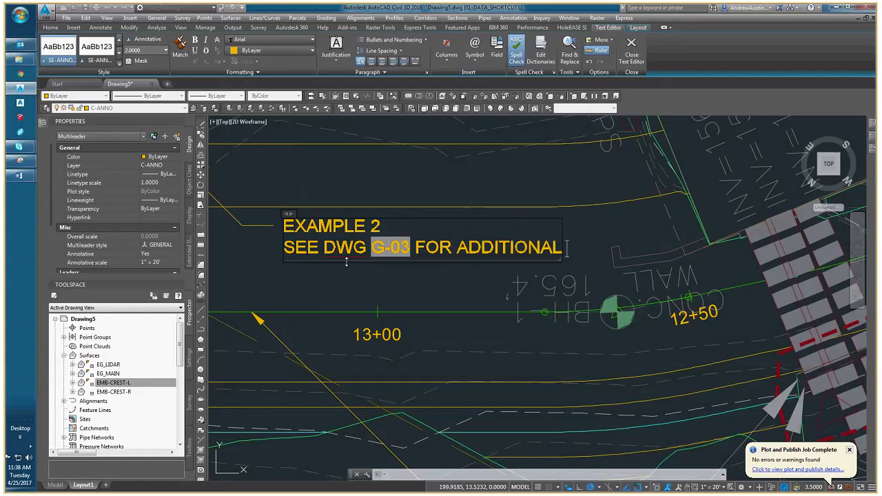
text( INFO)
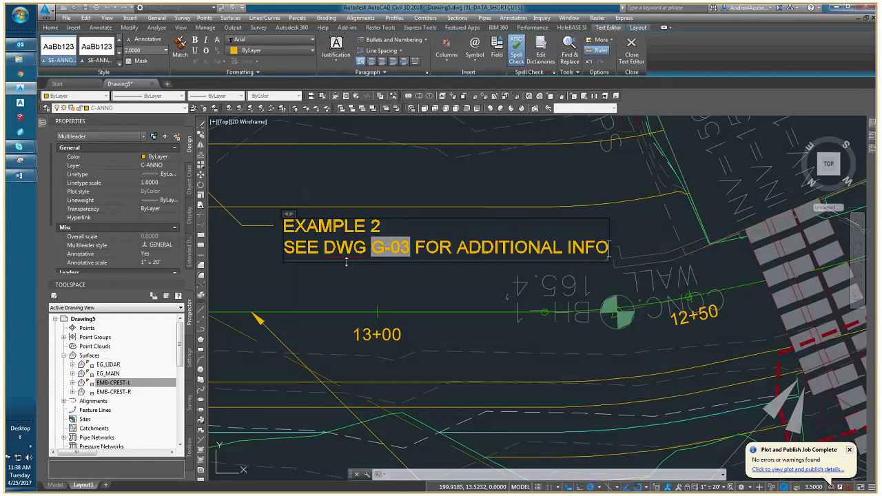
click(354, 295)
scroll(390, 254, down, 2)
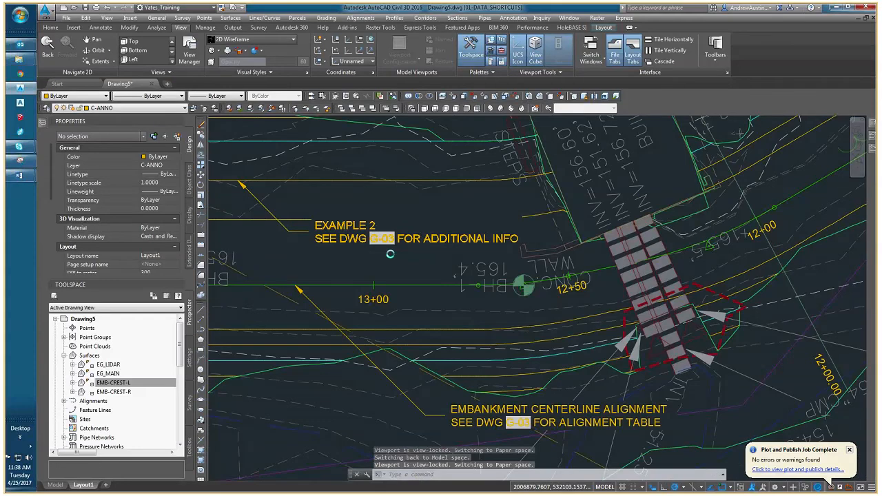
scroll(459, 272, up, 2)
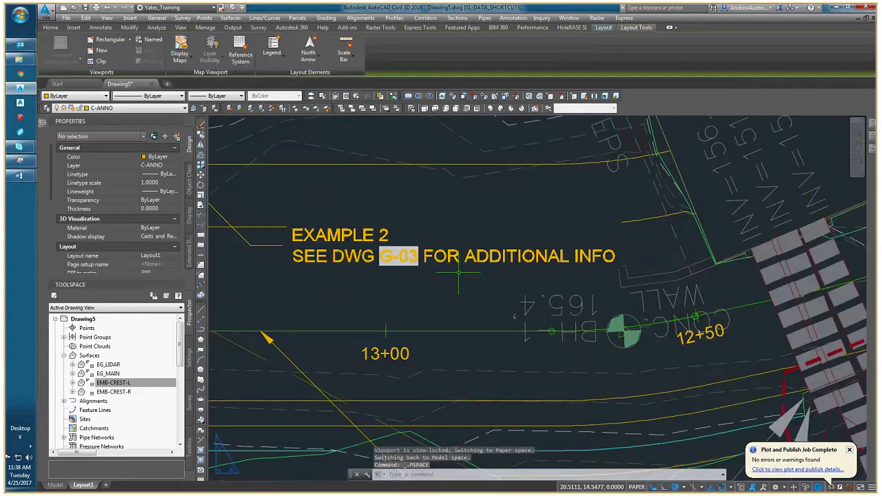
scroll(458, 272, down, 3)
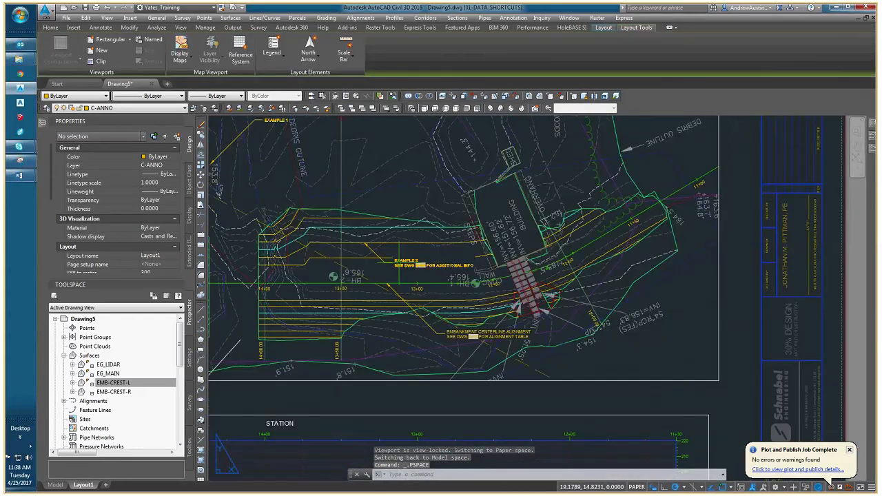
Renumber the EXISTING SITE PLAN sheet to C-03 in the sheet set.
middle_drag(341, 256, 432, 253)
mouse_move(42, 123)
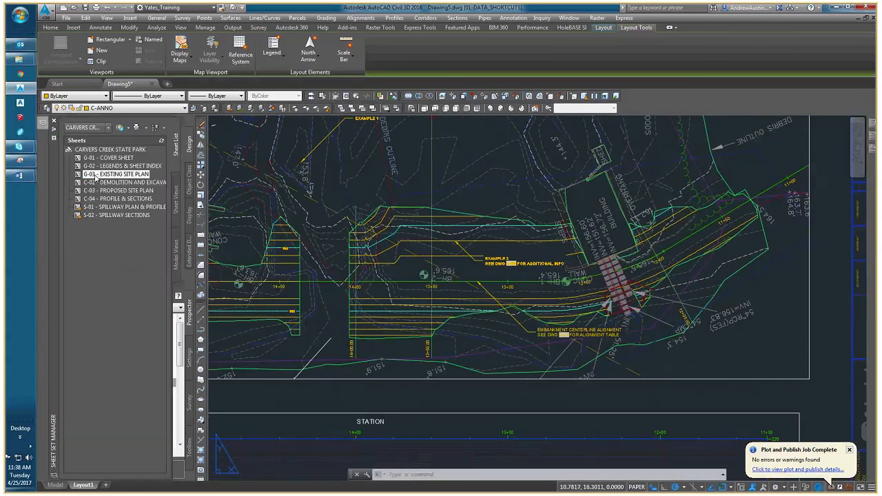
right_click(95, 175)
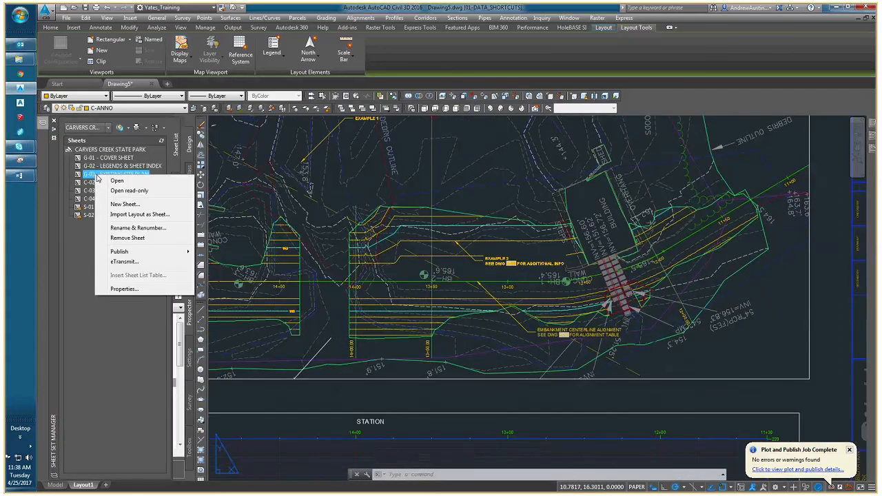
click(136, 227)
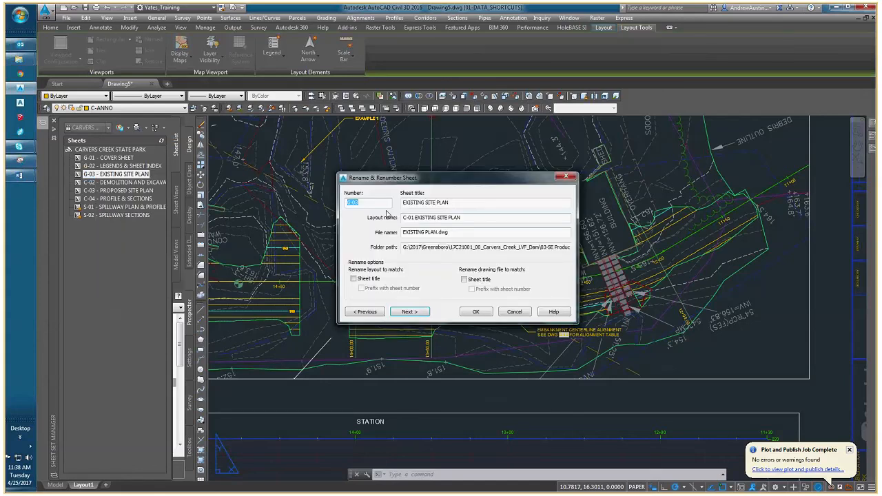
click(349, 203)
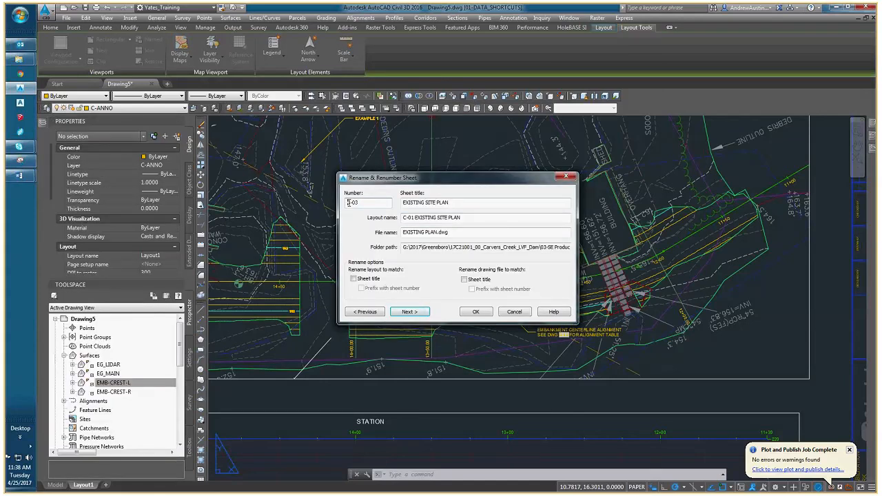
key(BackSpace)
text(C)
click(474, 312)
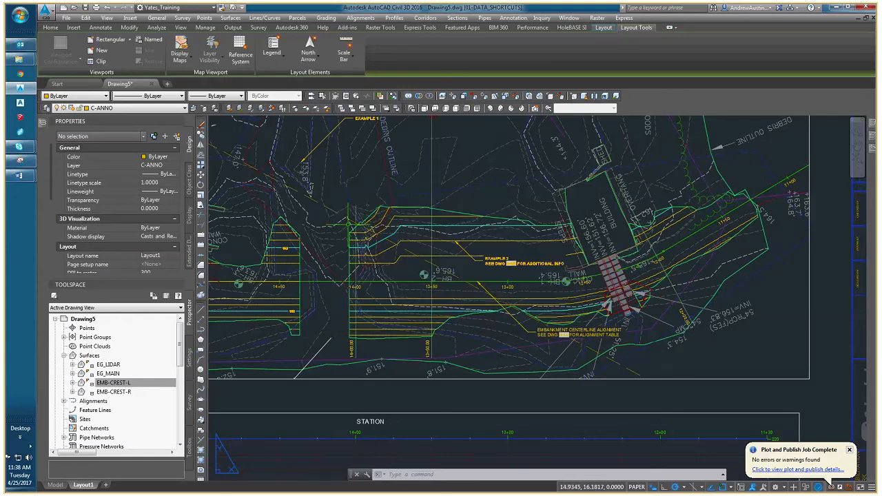
Renumber the EXISTING SITE PLAN sheet to C-01, keeping its sheet title.
mouse_move(43, 128)
right_click(108, 174)
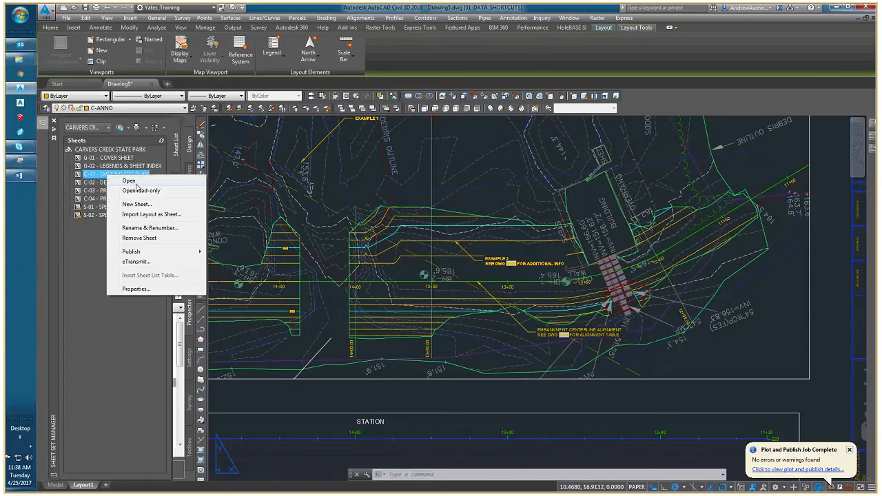
click(150, 227)
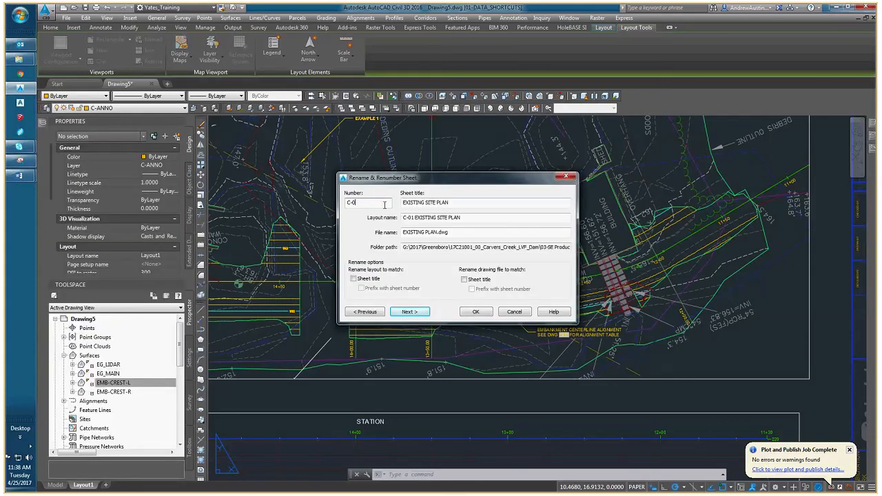
click(485, 316)
Regenerate the layout and check the sheet number fields in both the EXAMPLE 2 and EMBANKMENT CENTERLINE ALIGNMENT leaders.
middle_drag(503, 354, 406, 322)
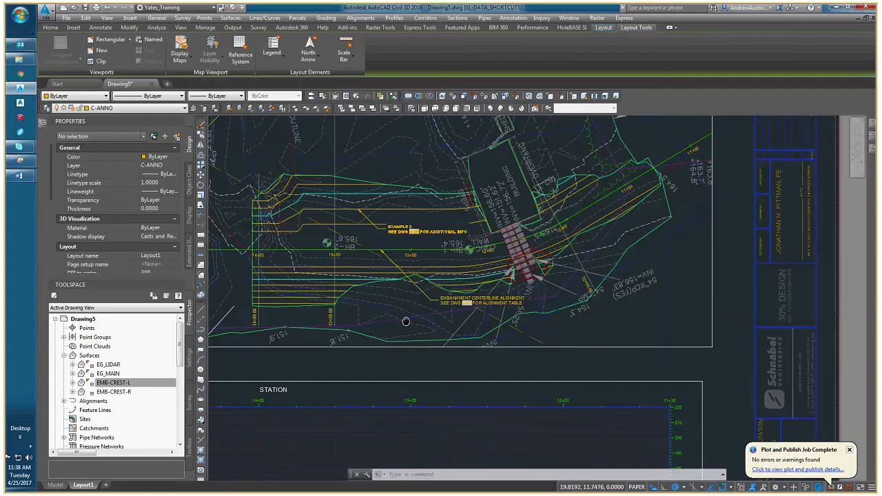
scroll(372, 324, down, 2)
text(REEGEN)
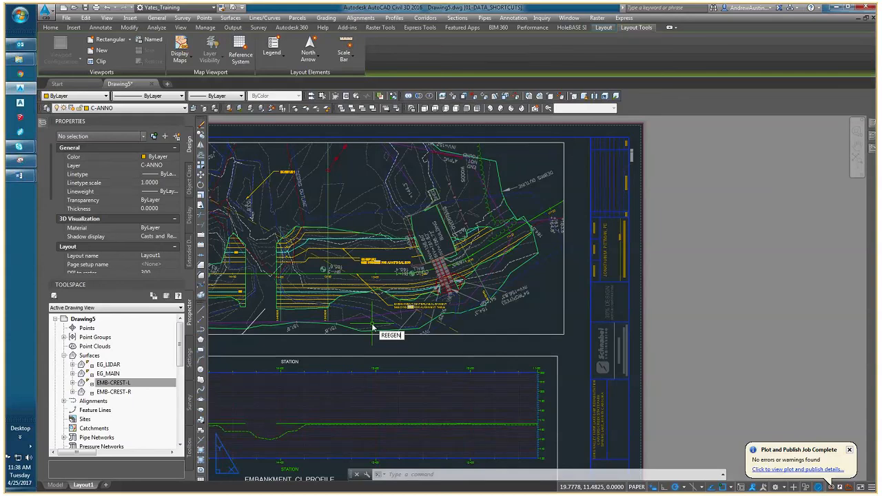
key(Return)
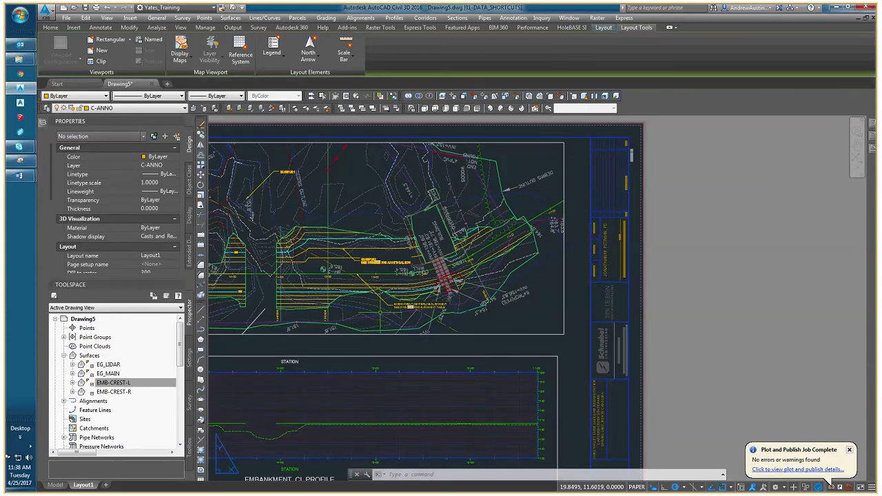
scroll(378, 254, up, 5)
scroll(378, 254, up, 2)
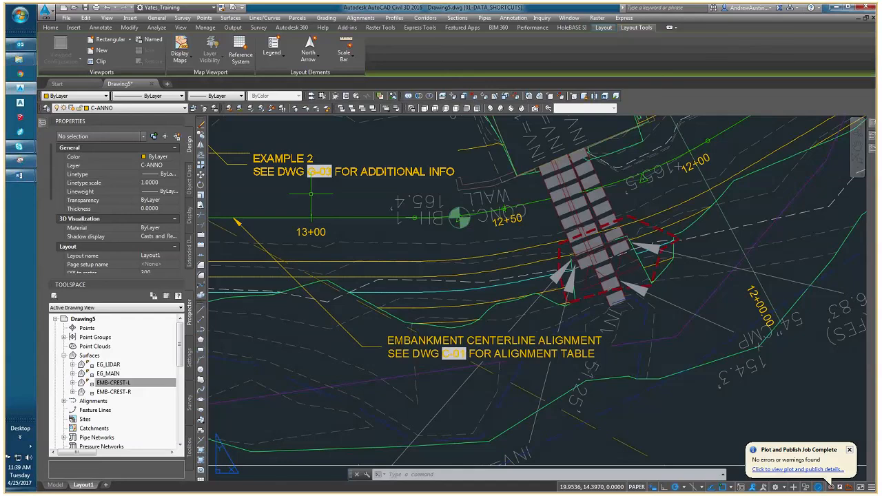
scroll(312, 195, down, 4)
middle_drag(312, 195, 426, 149)
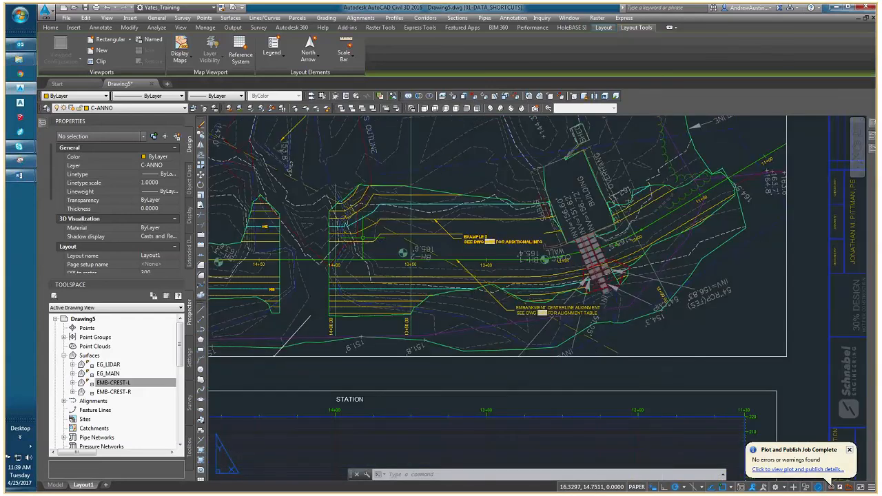
scroll(539, 288, down, 4)
middle_drag(481, 290, 393, 276)
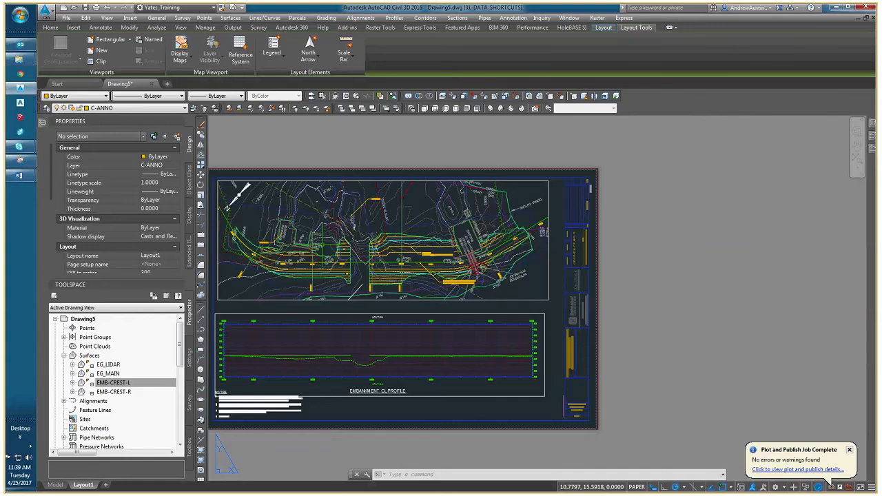
Place a linear dimension in paper space across the embankment gap beside station 14+00, and erase it.
scroll(358, 278, up, 4)
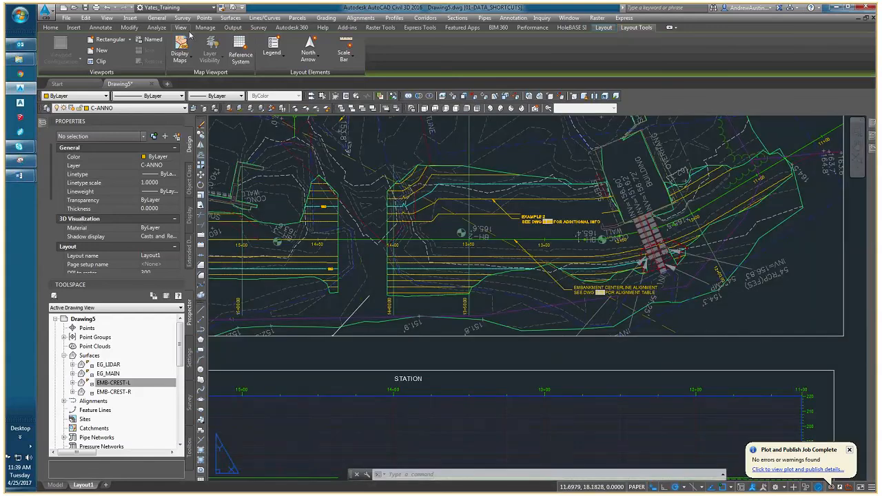
click(101, 27)
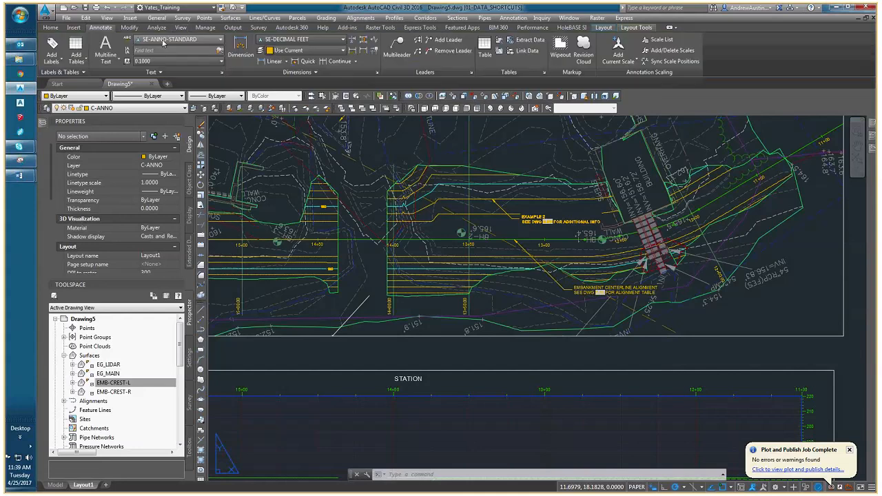
click(274, 61)
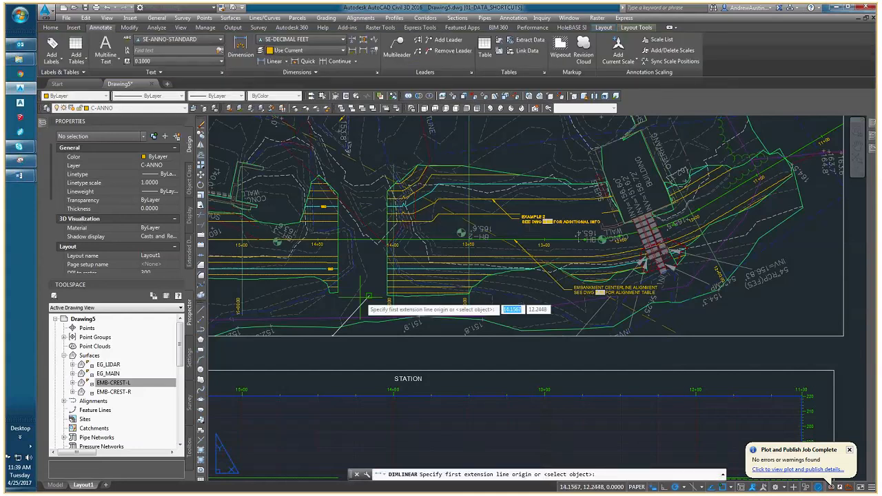
scroll(375, 222, up, 3)
click(324, 273)
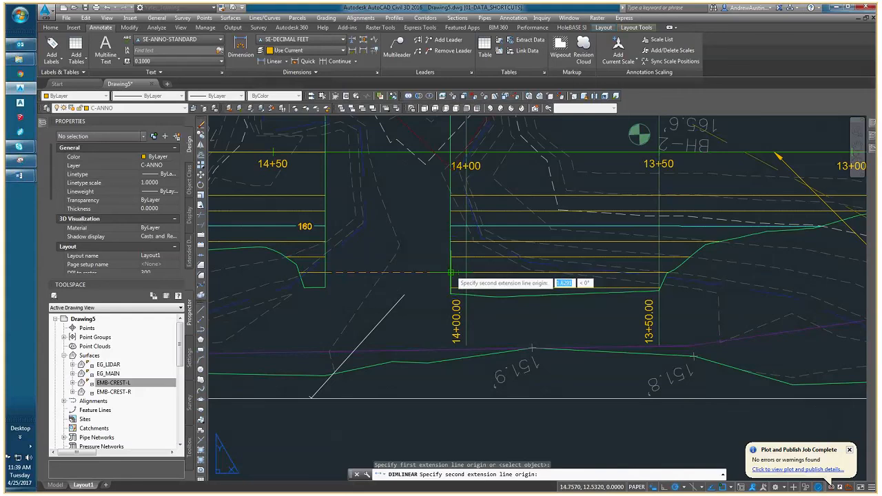
click(450, 273)
scroll(449, 275, down, 4)
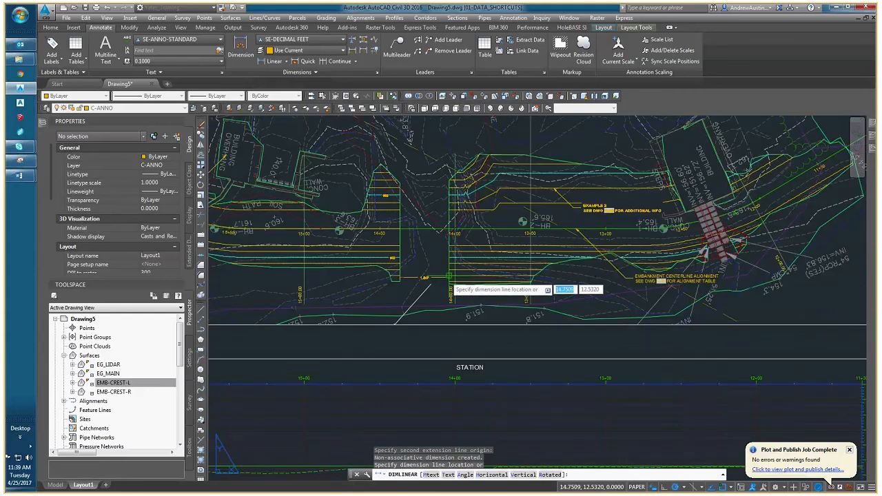
scroll(449, 275, up, 4)
click(443, 296)
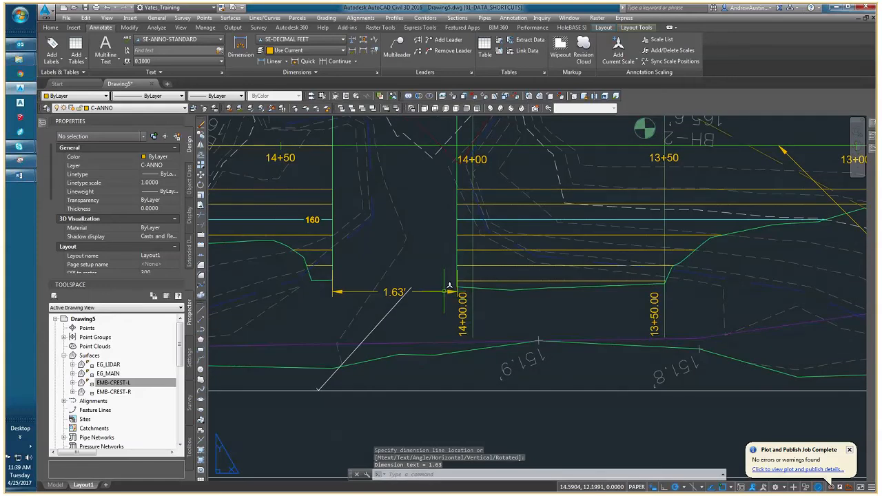
click(441, 292)
key(Delete)
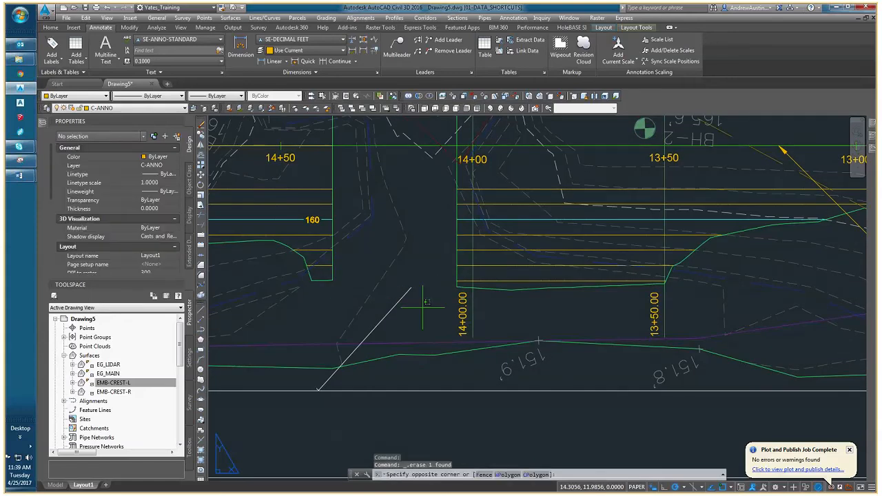
Activate the plan viewport's model space and place a linear dimension across the embankment gap beside station 14+00.
double_click(403, 303)
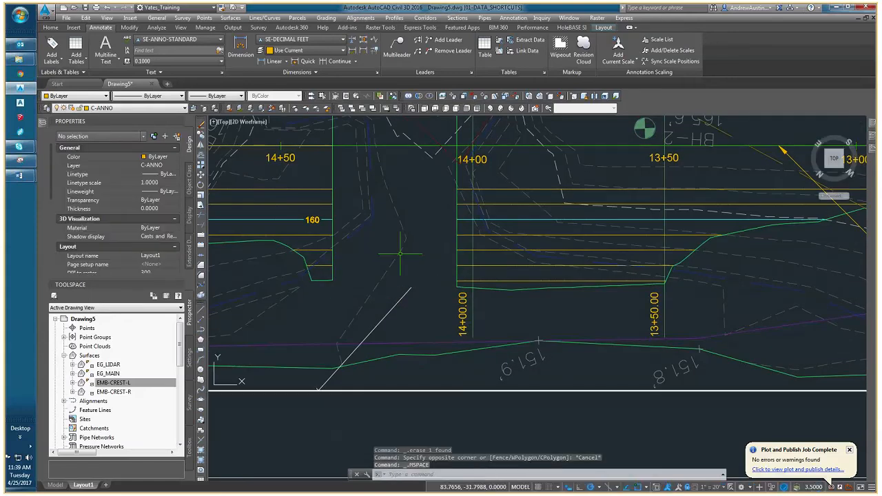
click(261, 62)
click(332, 265)
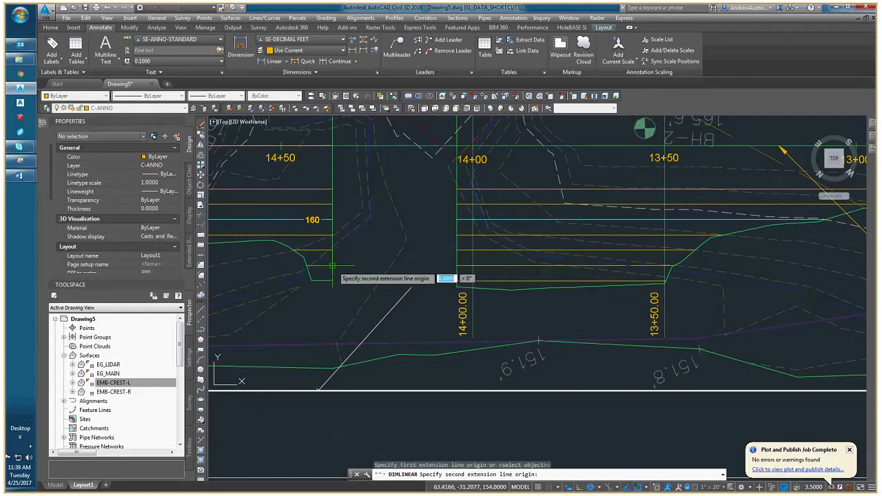
click(457, 287)
click(444, 295)
middle_drag(418, 307, 420, 292)
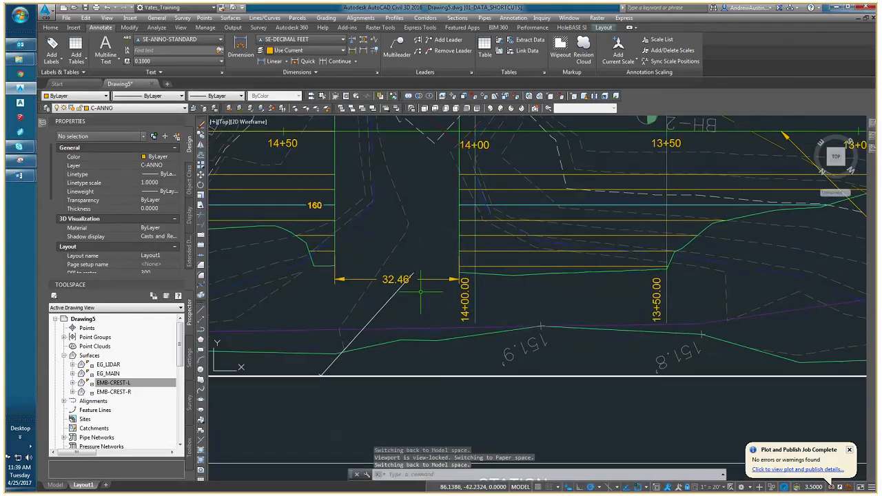
Set the text fill color of the embankment gap dimension beside station 14+00 to Background.
key(Escape)
key(Escape)
click(372, 279)
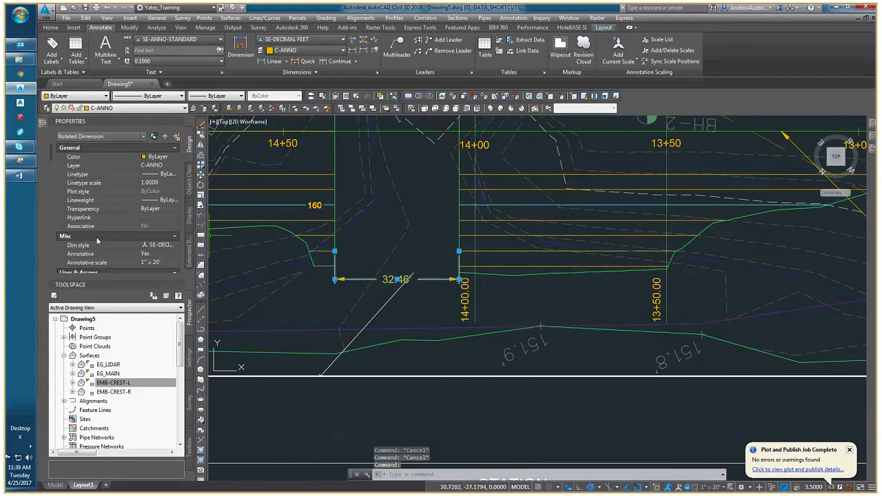
scroll(98, 218, down, 5)
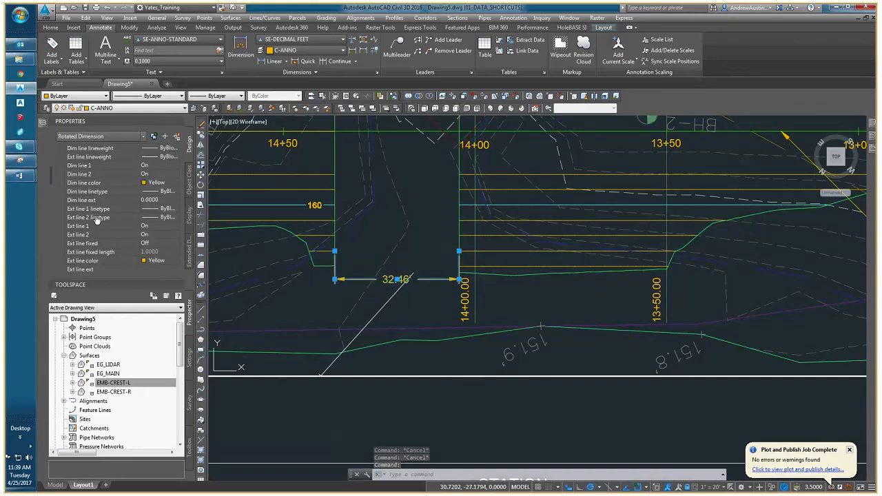
scroll(103, 227, down, 5)
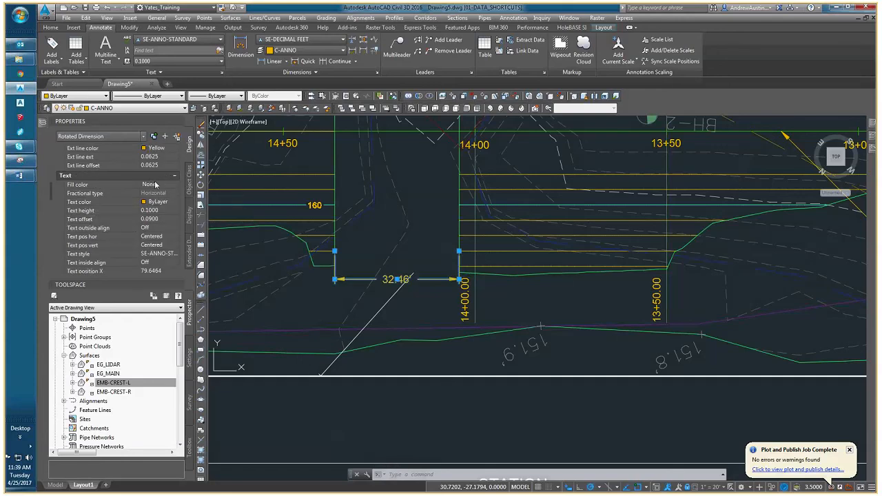
click(156, 185)
click(175, 185)
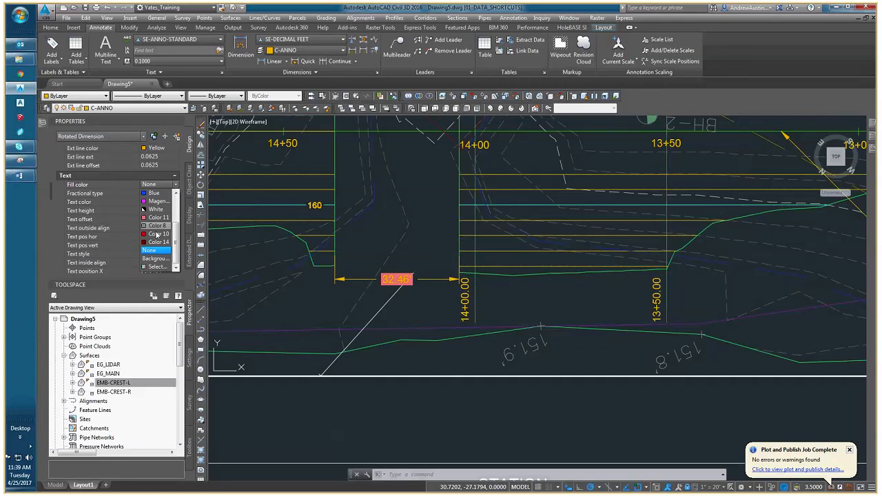
click(156, 259)
scroll(390, 315, down, 1)
key(Escape)
key(Escape)
scroll(384, 314, down, 5)
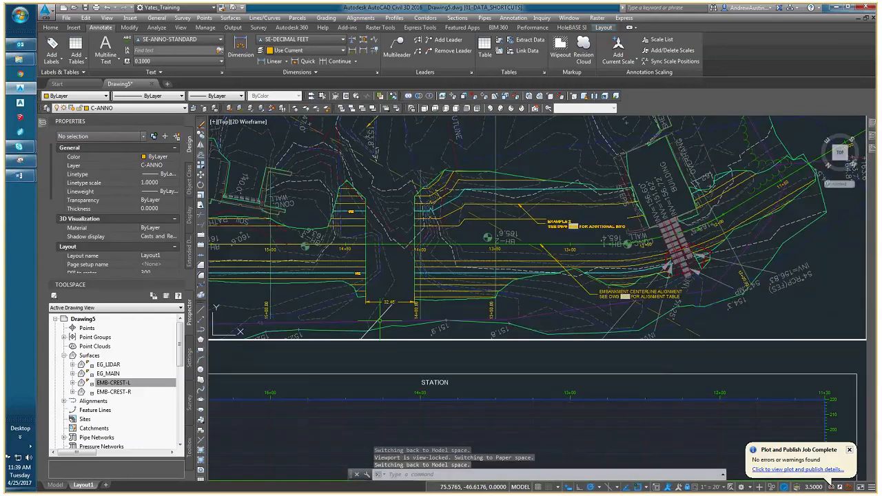
Switch to paper space and place an aligned dimension about 235' long across the plan, from beside the DEBRIS OUTLINE label past the shed and woods.
double_click(386, 356)
middle_drag(518, 221, 352, 234)
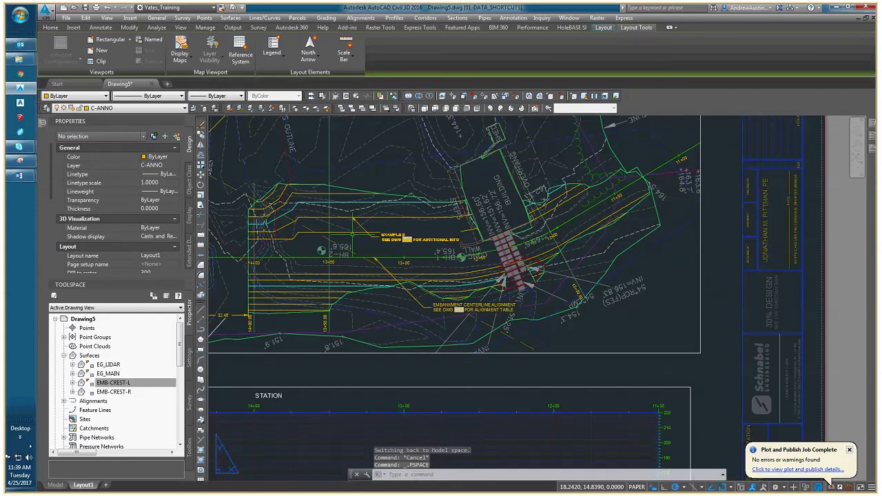
middle_drag(476, 193, 428, 276)
middle_drag(261, 238, 356, 248)
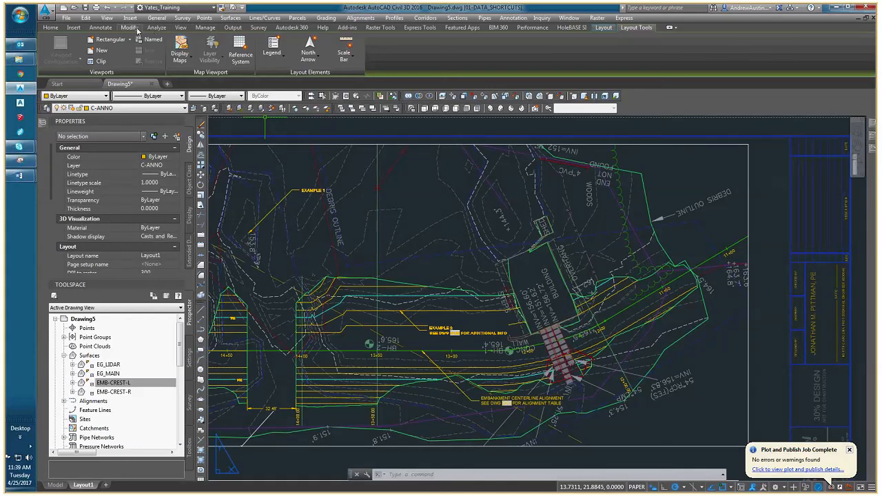
click(100, 28)
click(285, 61)
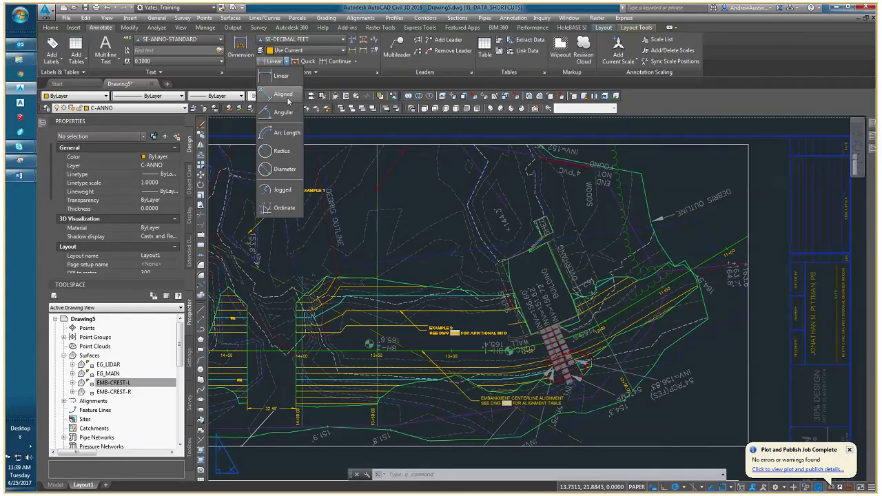
click(284, 94)
click(355, 265)
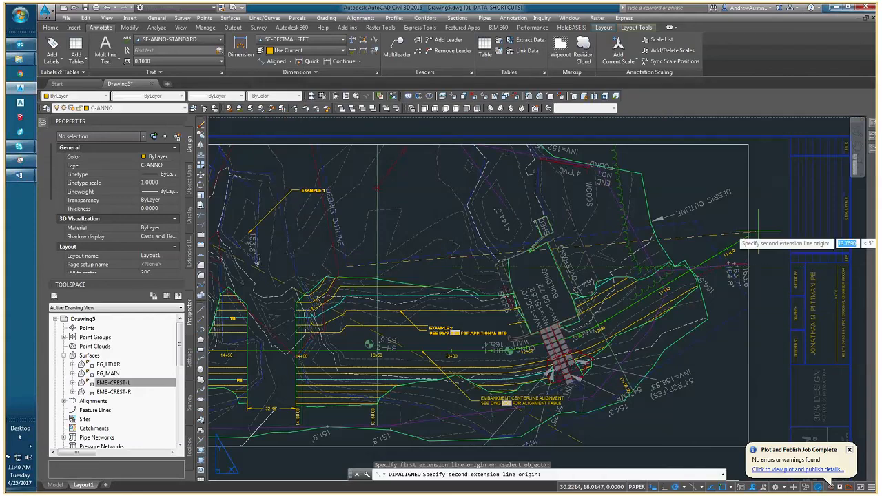
click(658, 219)
scroll(625, 214, up, 4)
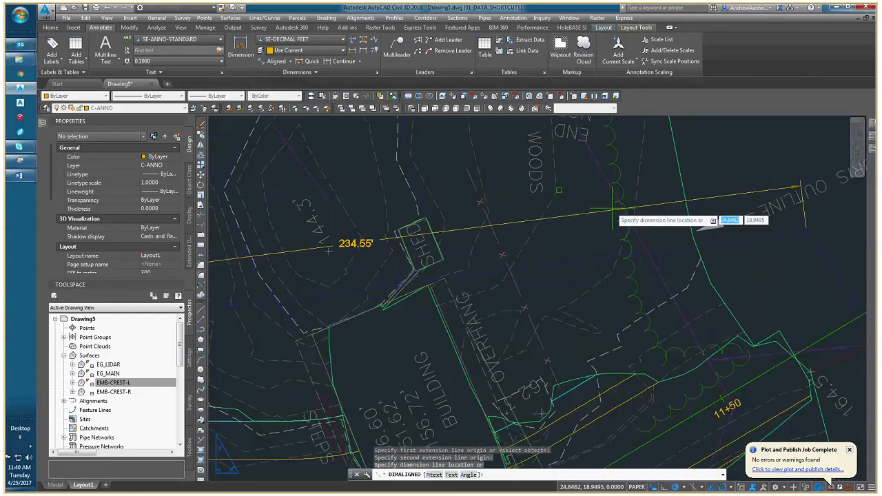
click(501, 133)
middle_drag(482, 173, 579, 237)
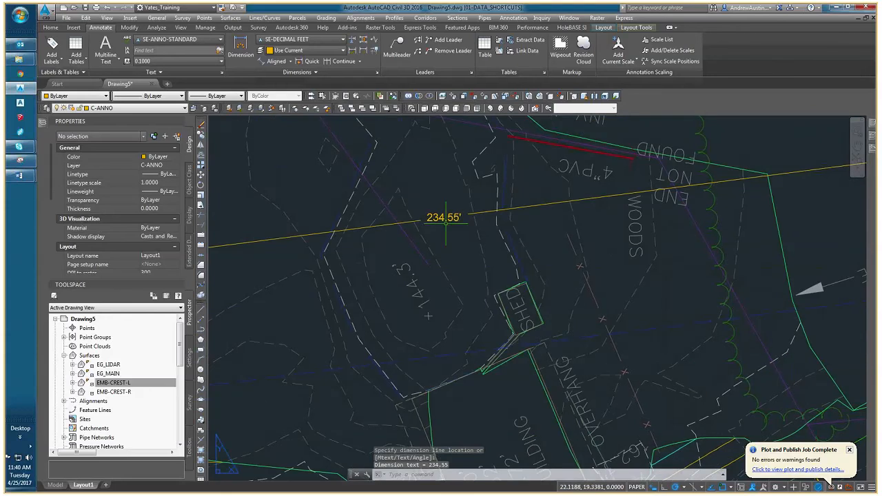
scroll(465, 241, down, 3)
middle_drag(465, 240, 566, 216)
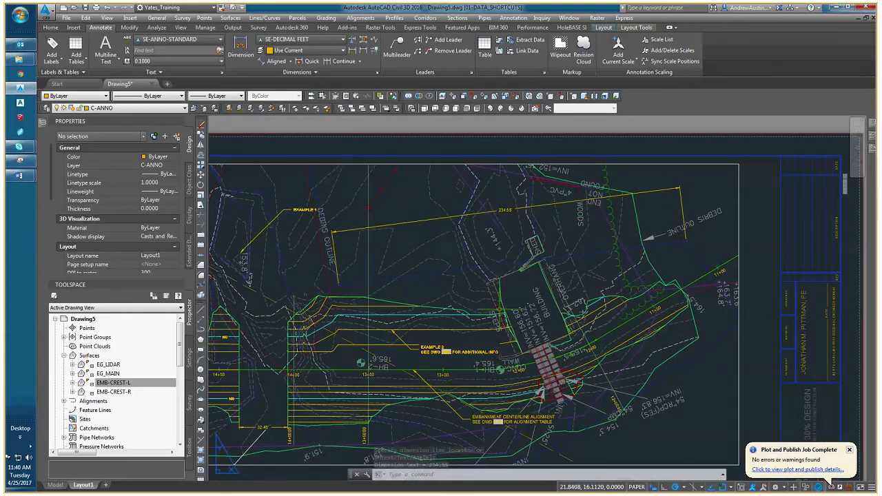
Examine the gap dimension in the plan viewport's model space, the aligned dimension in paper space, the profile viewport and the sheet list.
middle_drag(369, 276, 458, 247)
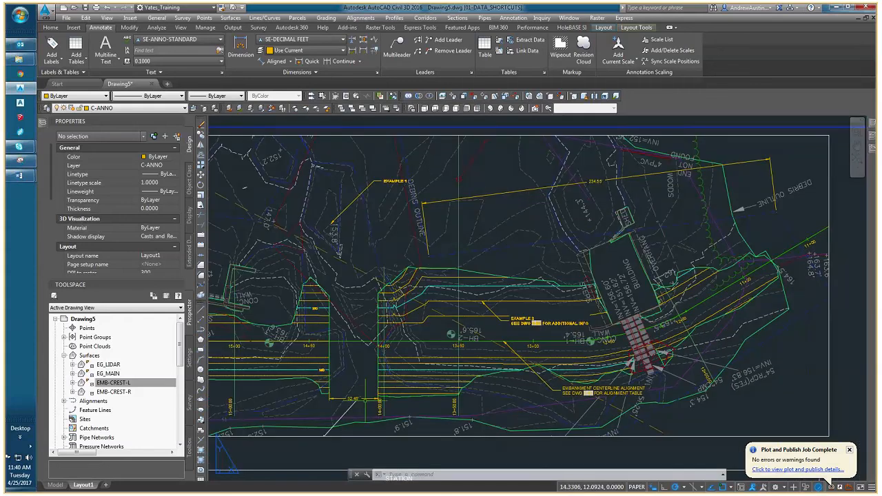
middle_drag(365, 400, 382, 390)
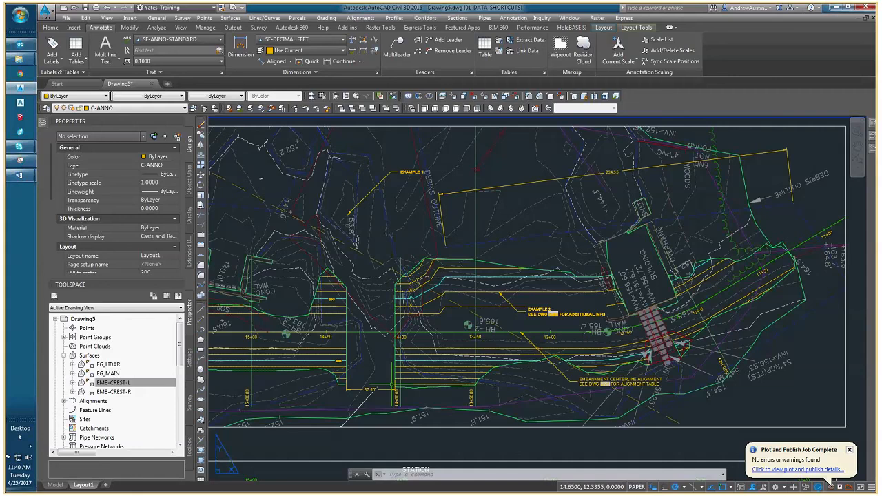
scroll(392, 384, up, 2)
double_click(383, 384)
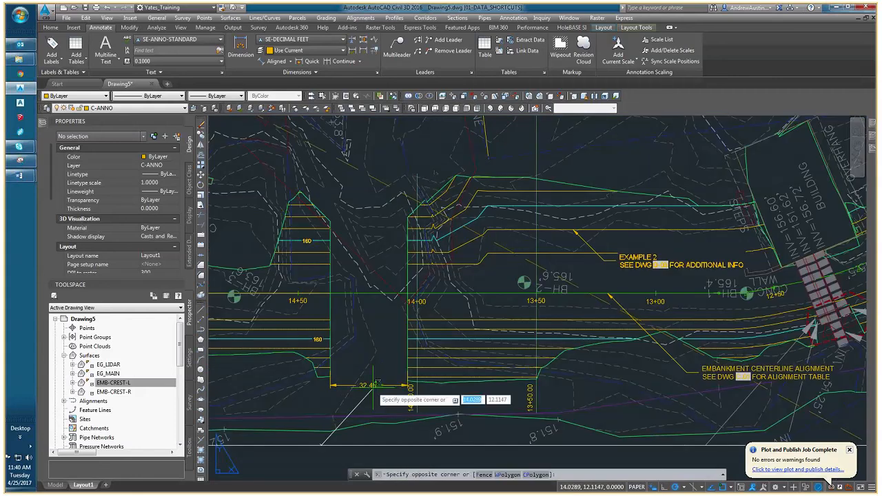
double_click(341, 462)
middle_drag(545, 296, 261, 452)
scroll(478, 197, down, 5)
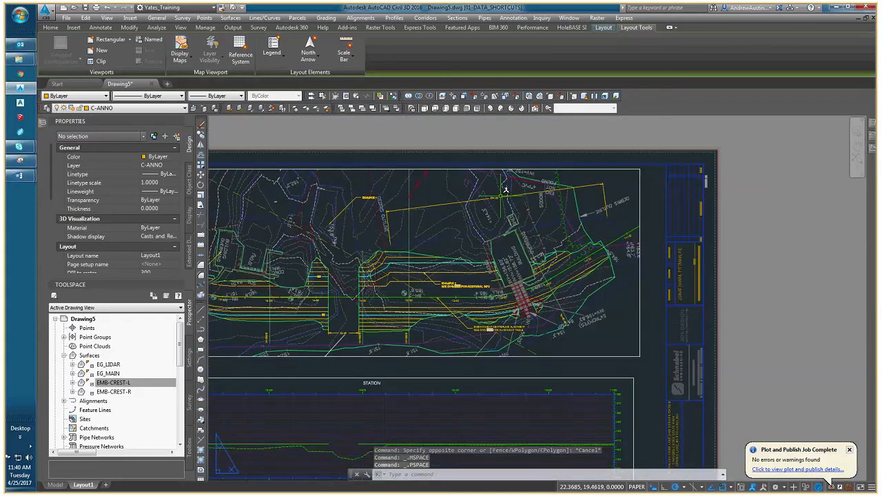
click(501, 196)
middle_drag(473, 267, 524, 296)
key(Escape)
key(Escape)
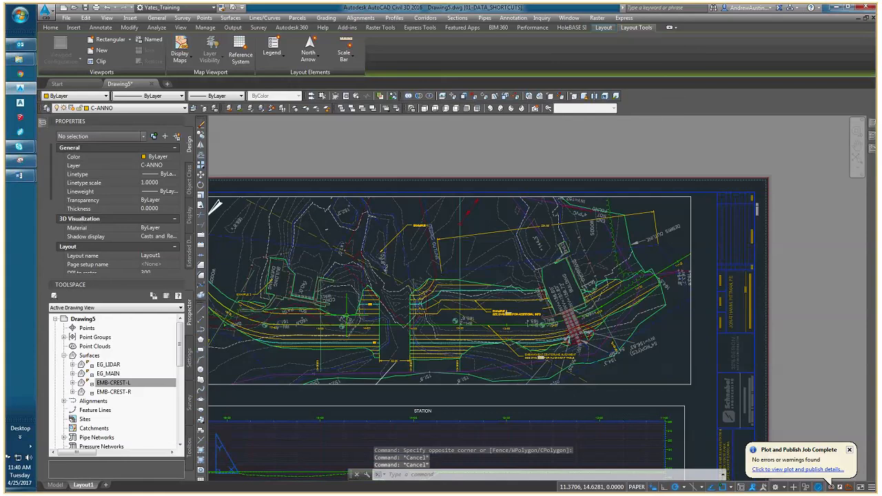
middle_drag(340, 326, 375, 321)
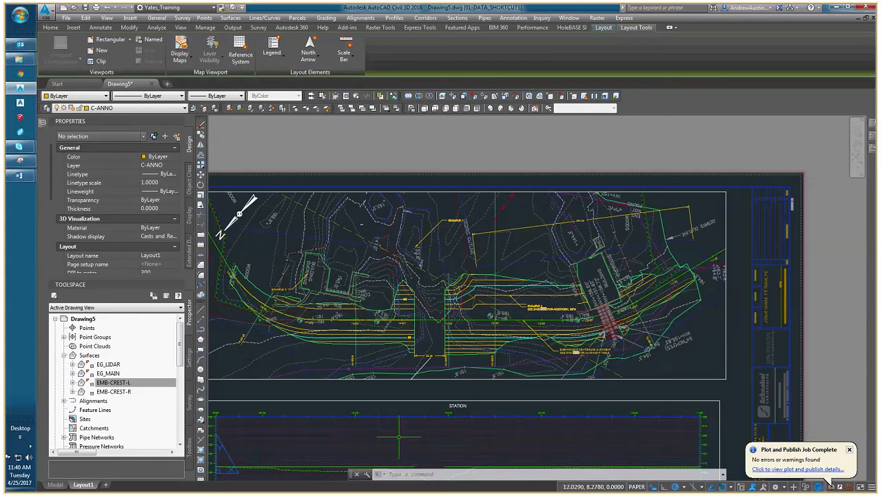
middle_drag(398, 435, 395, 316)
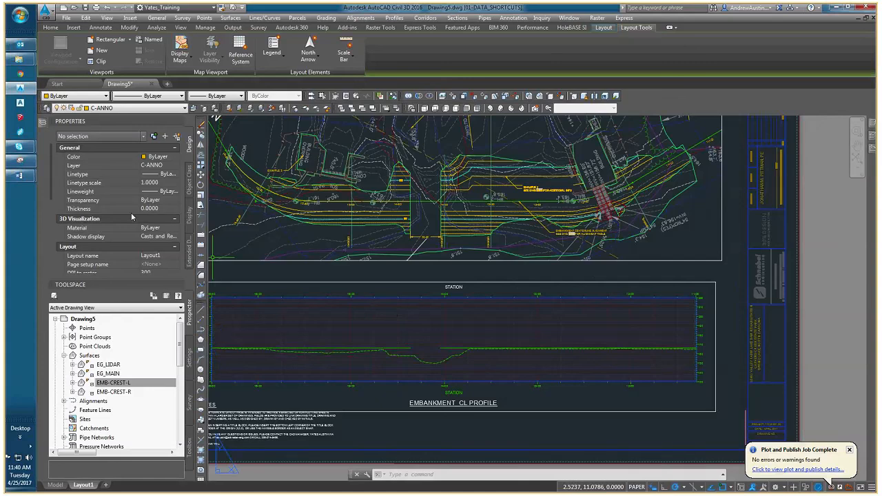
key(ctrl+4)
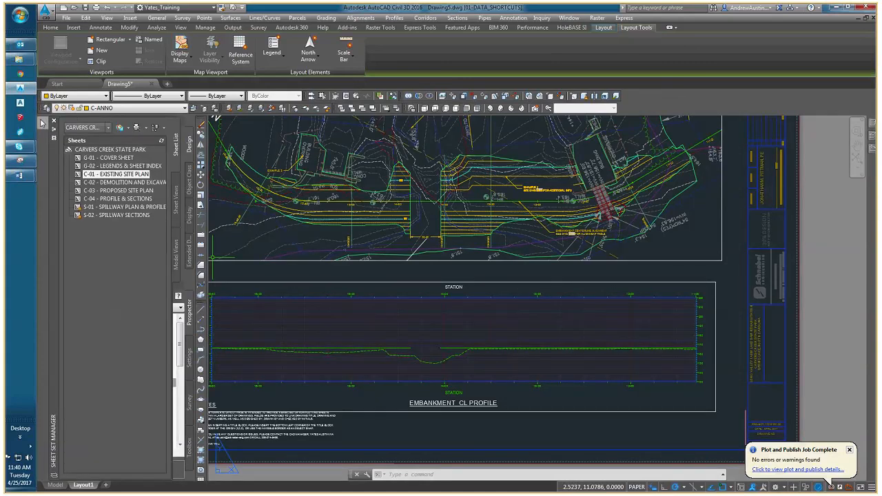
Check the CAD Training meeting conversation in Skype for Business for questions, and return to the drawing.
mouse_move(20, 146)
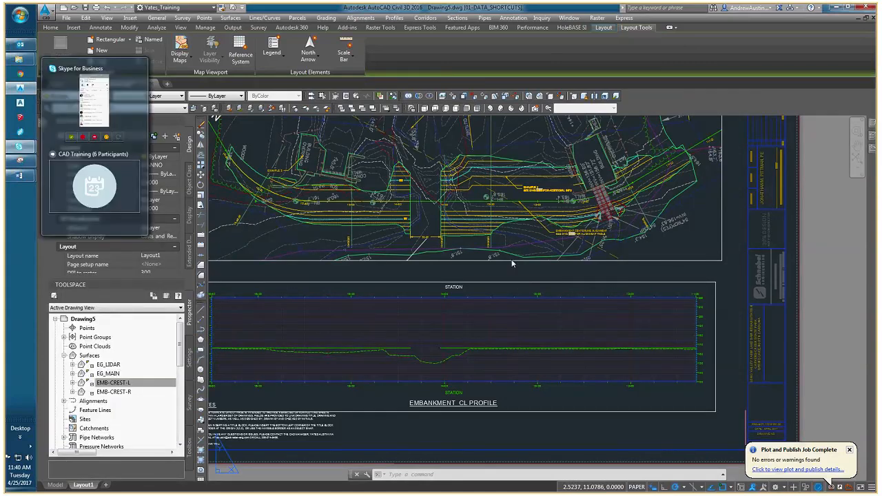
click(124, 187)
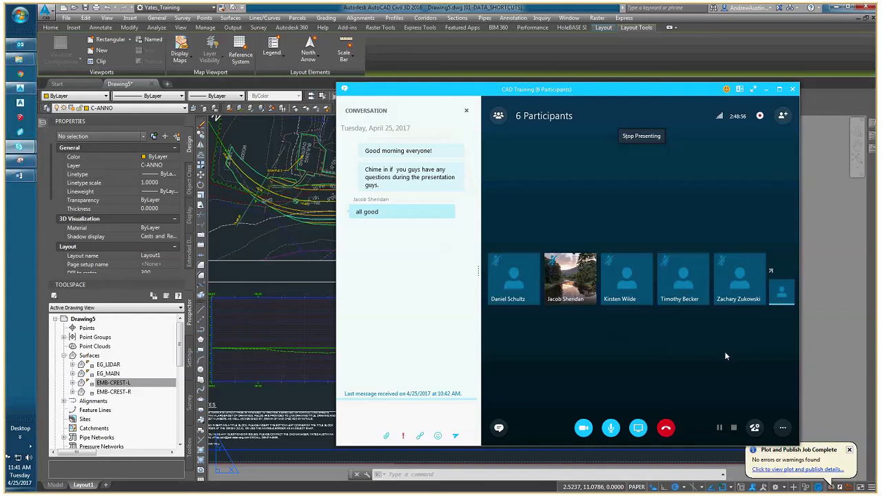
click(279, 294)
Erase the embankment gap dimension beside station 14+00 from the plan viewport's model space, and return to paper space.
middle_drag(416, 220, 393, 273)
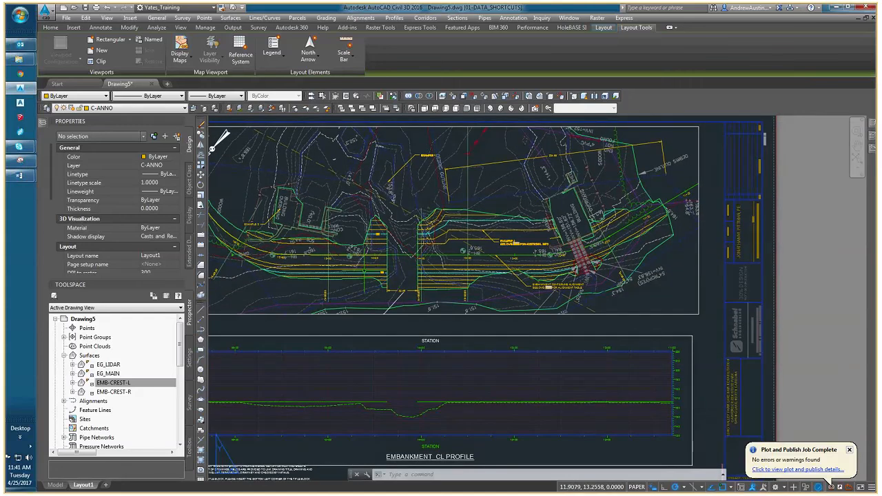
middle_drag(366, 269, 414, 279)
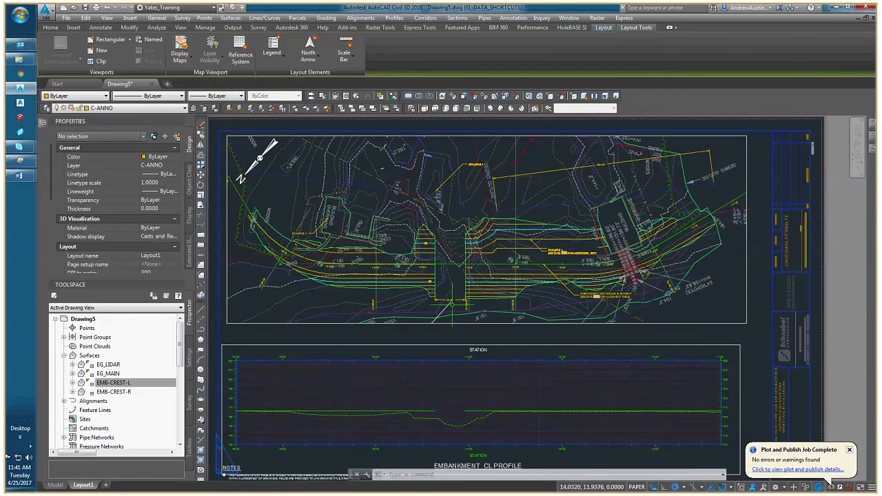
scroll(451, 304, up, 2)
click(455, 290)
key(Escape)
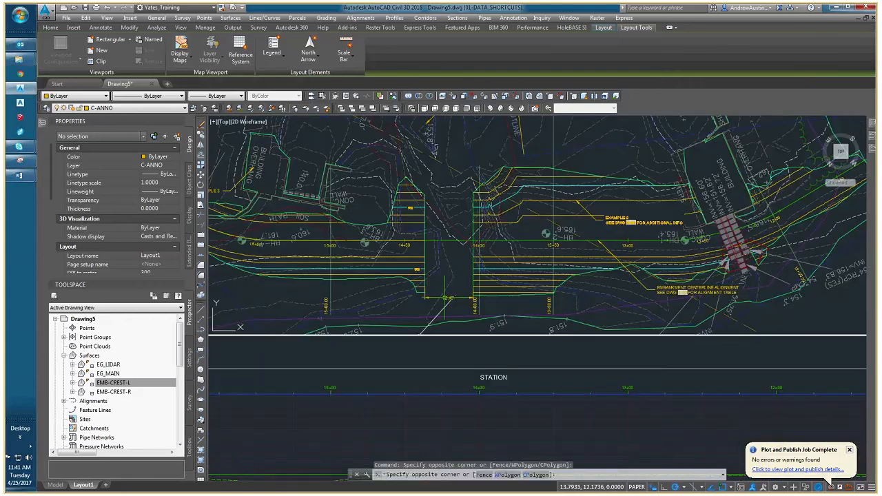
double_click(448, 297)
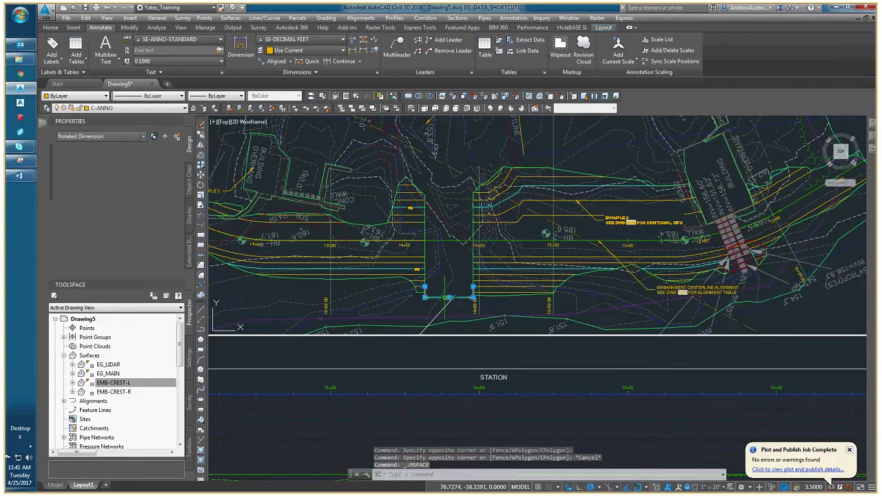
key(Delete)
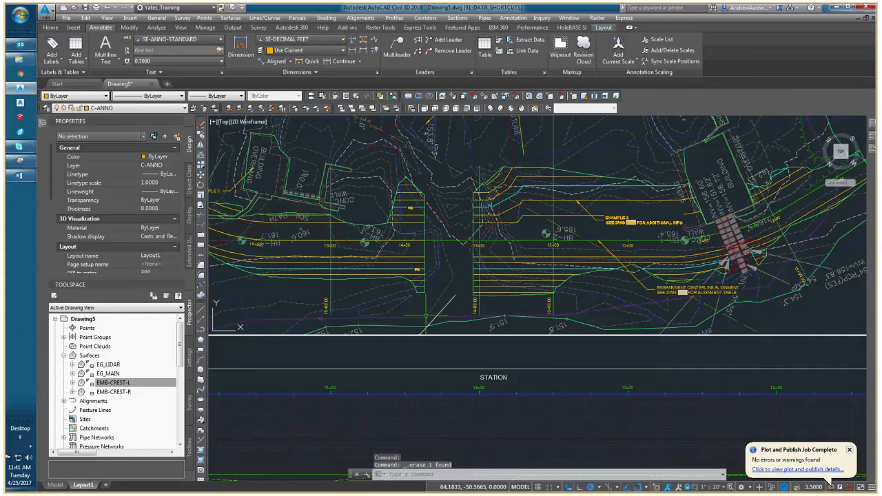
double_click(415, 349)
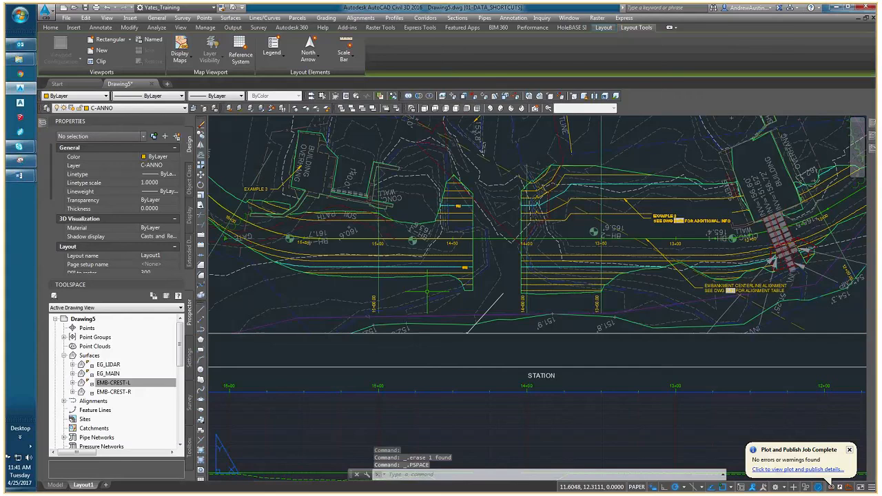
scroll(425, 290, down, 2)
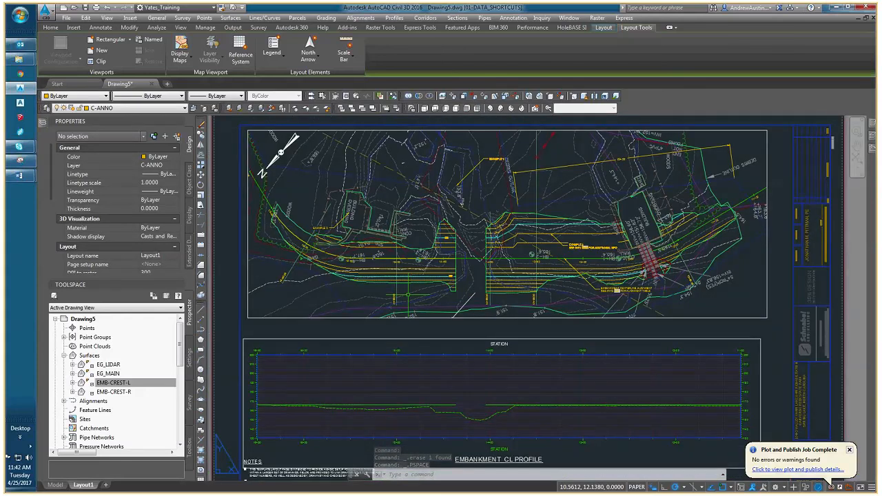
middle_drag(415, 324, 392, 291)
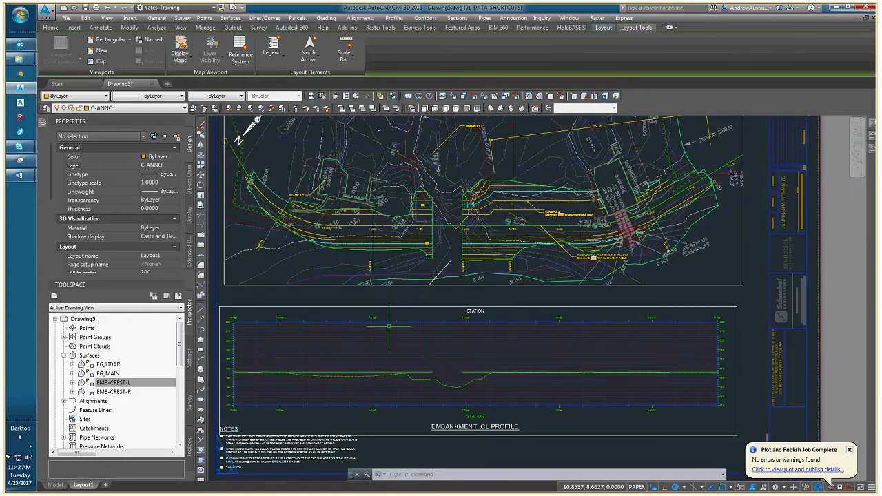
middle_drag(467, 365, 410, 350)
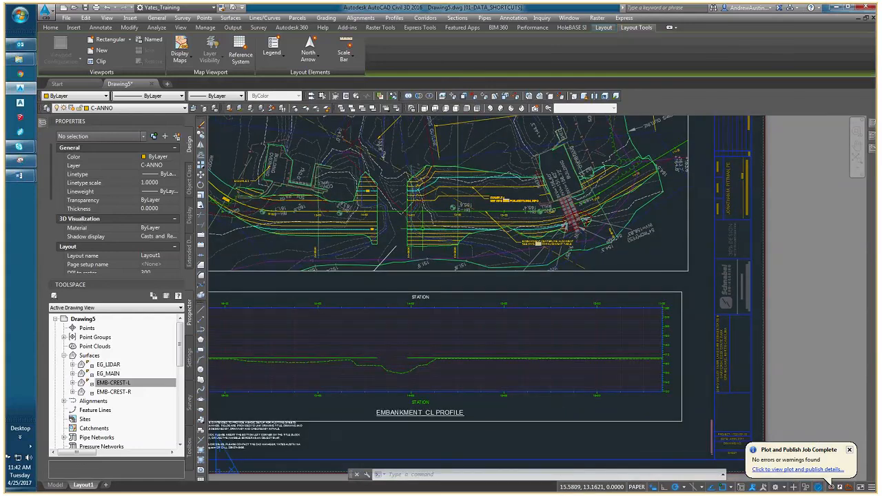
middle_drag(397, 301, 451, 326)
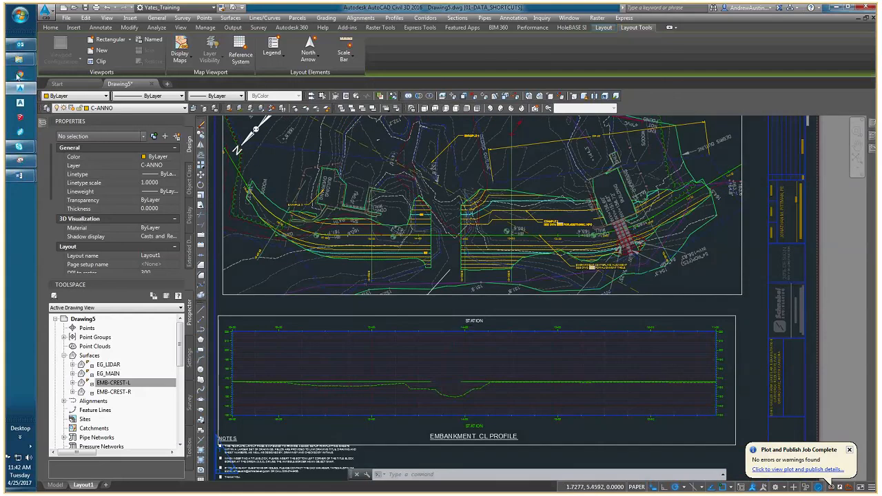
Switch to the CAD Training meeting window in Skype for Business.
mouse_move(19, 147)
click(92, 182)
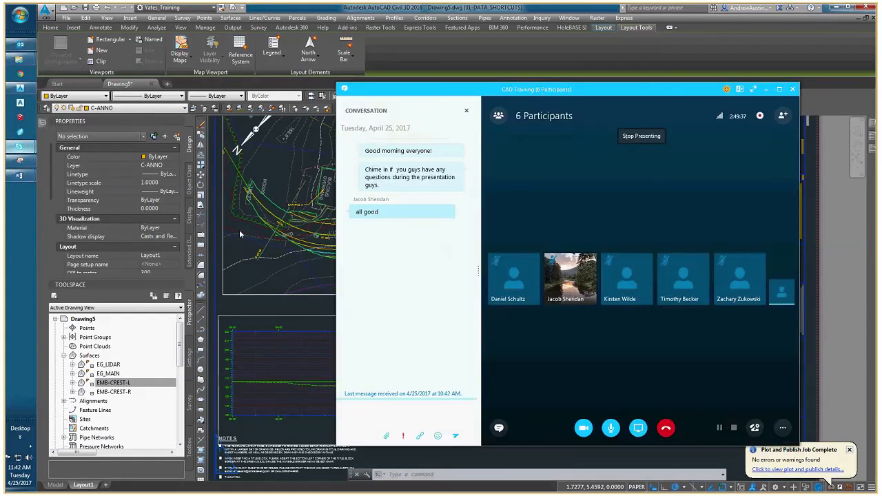